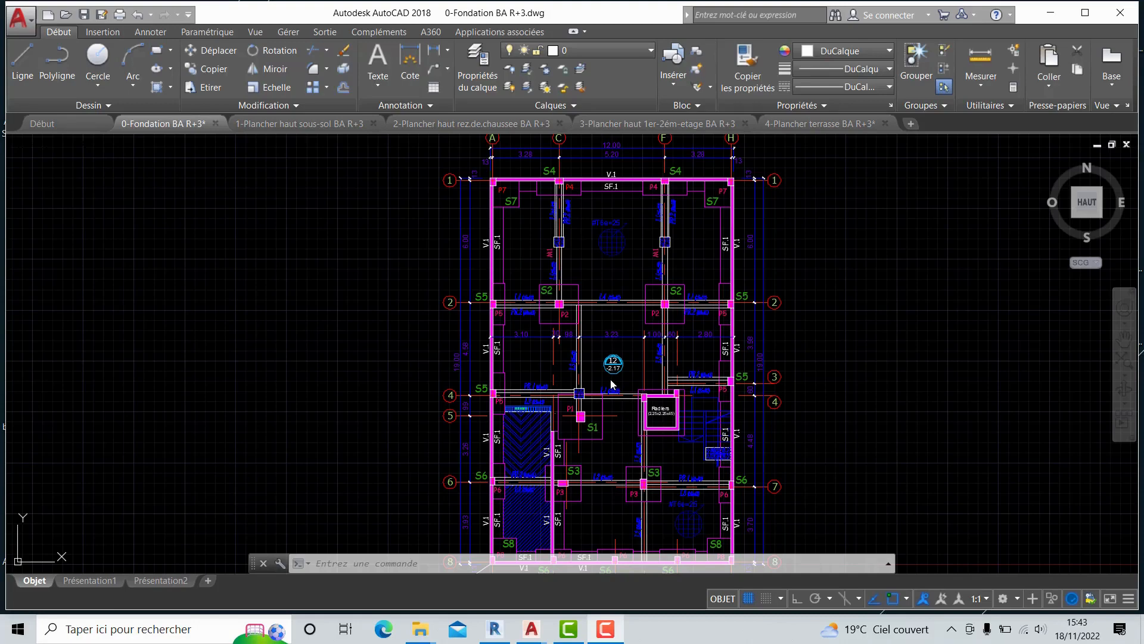
- Examine the foundation plan, covering its grid axes, footings, columns and the full drawing extent
scroll(610, 378, down, 2)
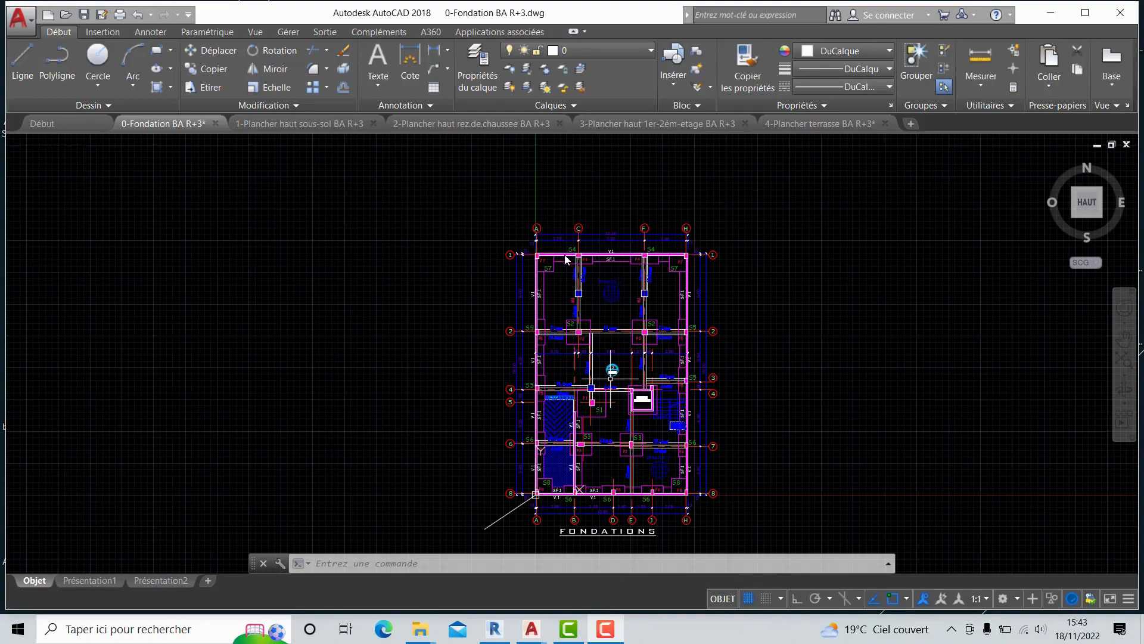
scroll(567, 260, up, 2)
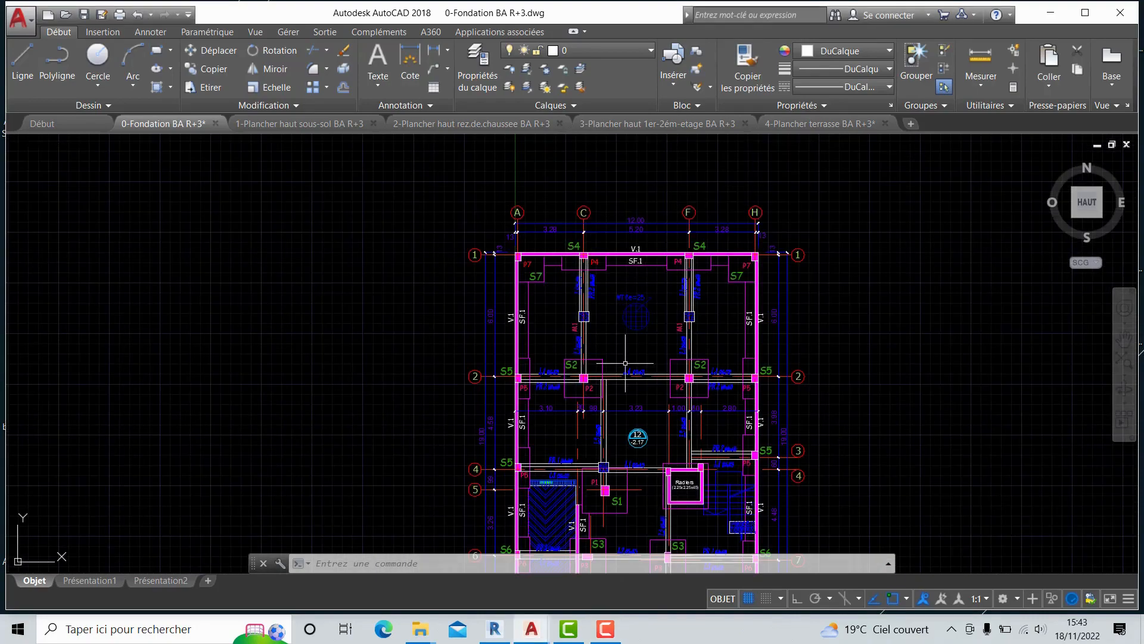
middle_drag(624, 360, 621, 301)
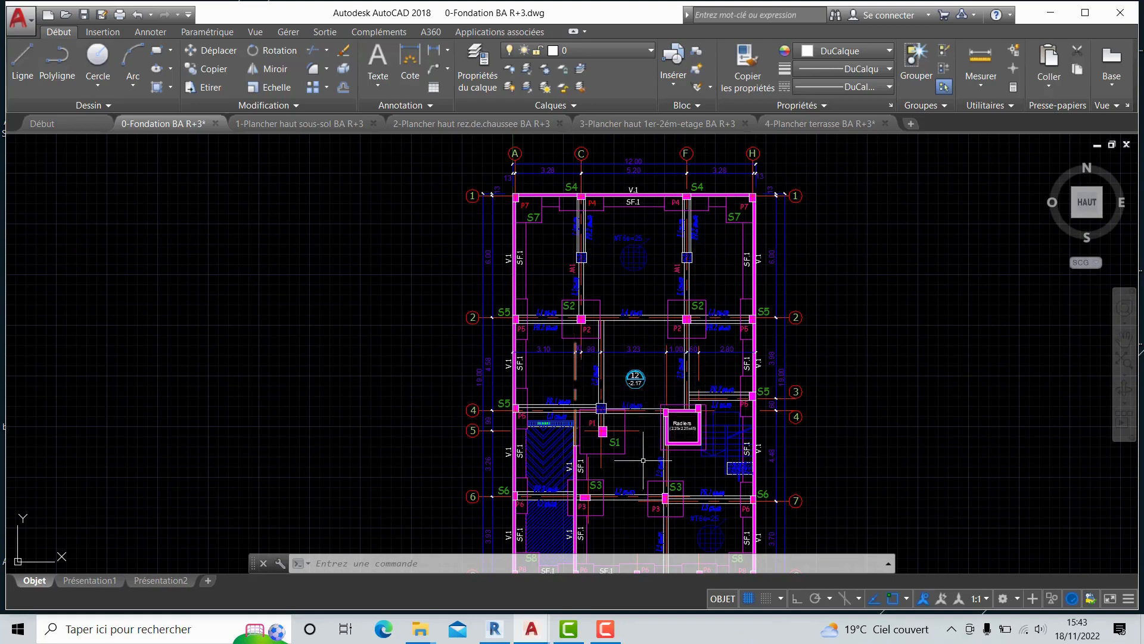
middle_drag(641, 457, 641, 382)
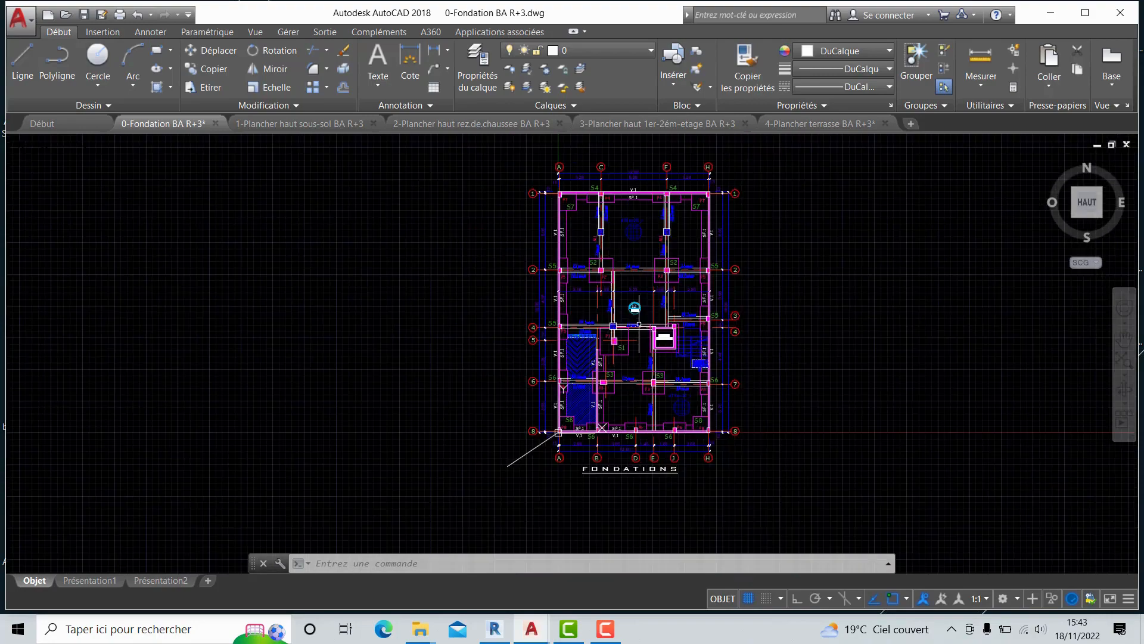
scroll(633, 310, down, 2)
middle_drag(634, 236, 607, 257)
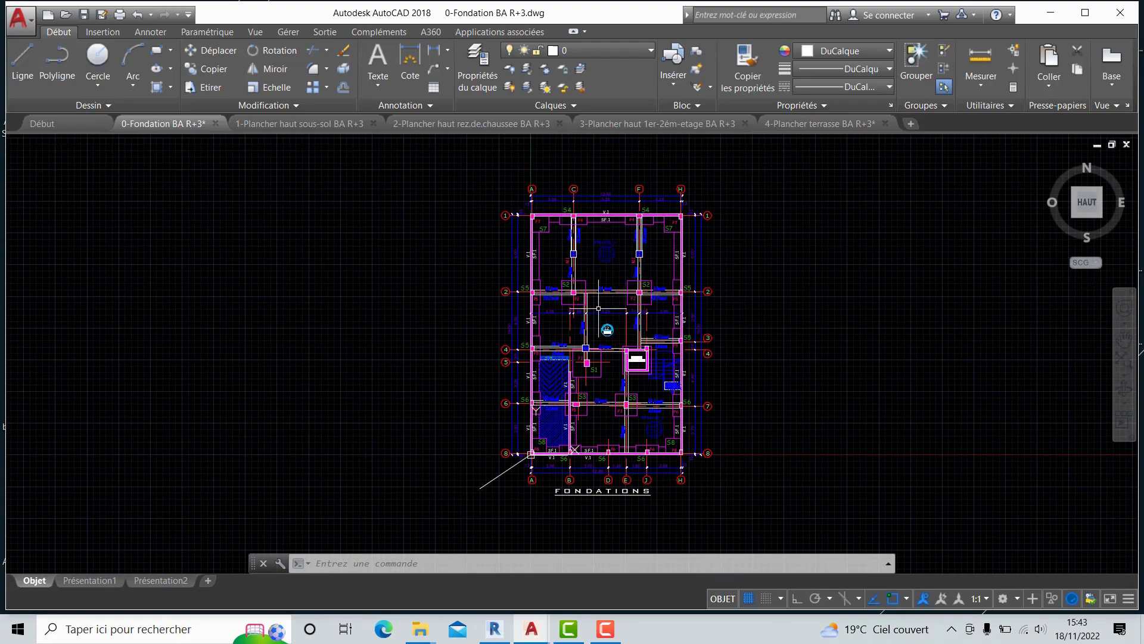
scroll(600, 309, up, 2)
middle_drag(599, 308, 651, 306)
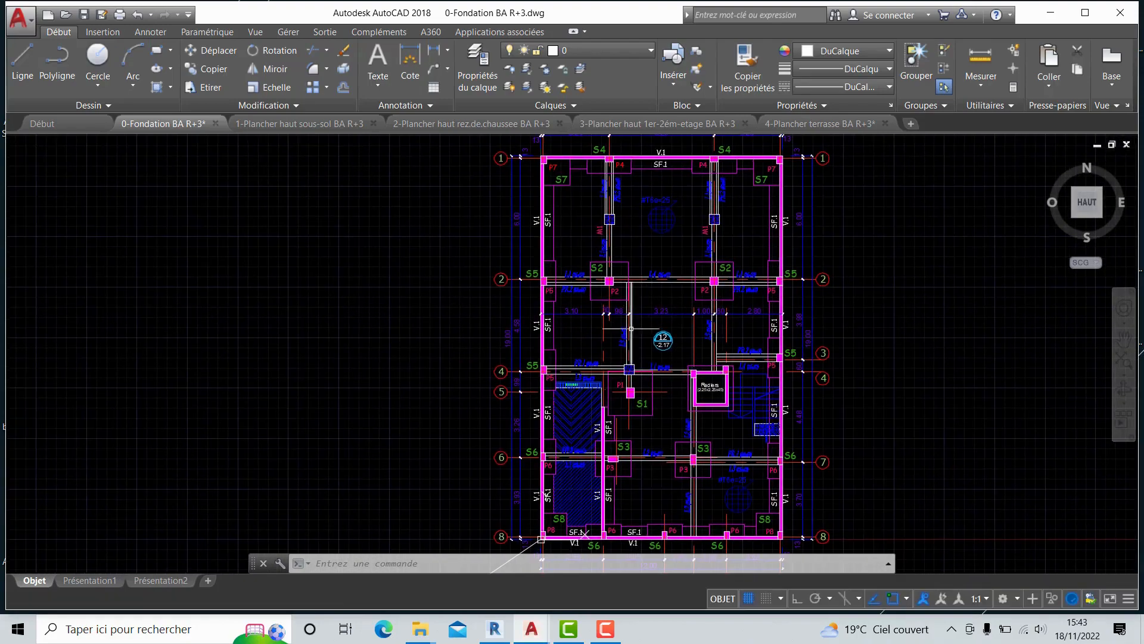
- Review the basement slab plan in 1-Plancher haut sous-sol and the ground-floor slab plan in 2-Plancher haut rez.de.chaussee
mouse_move(266, 127)
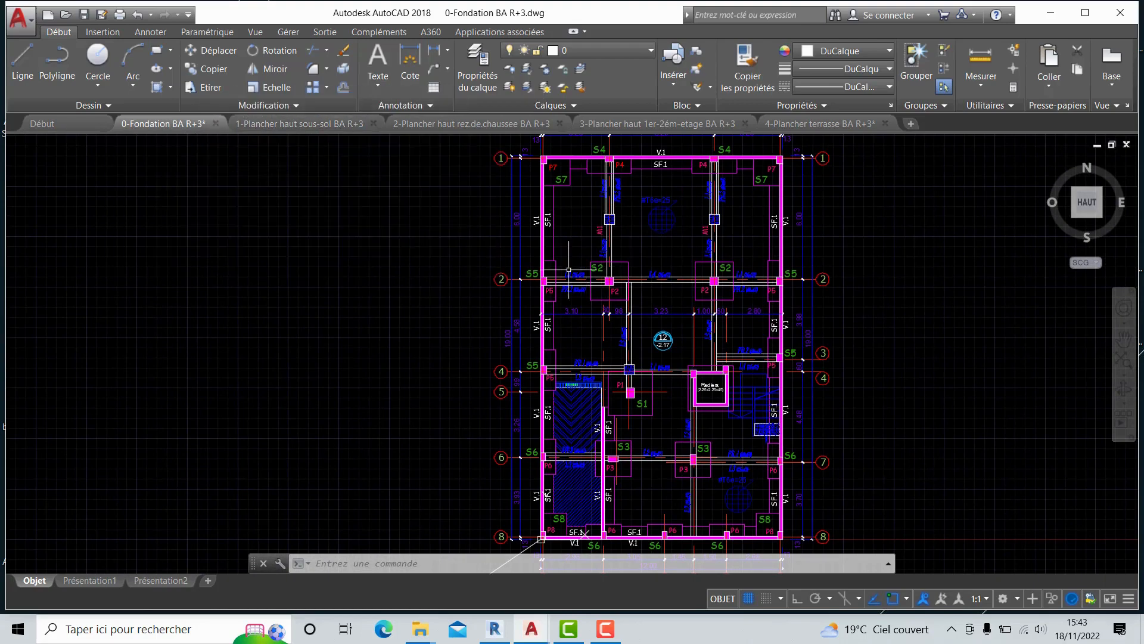
click(268, 124)
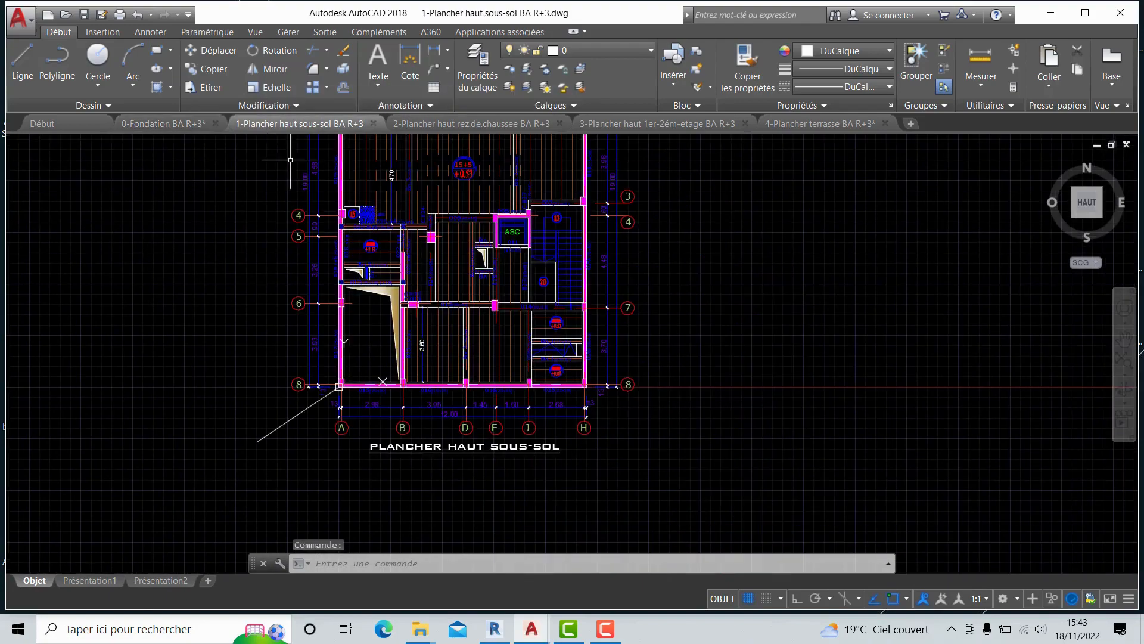
middle_drag(451, 220, 534, 340)
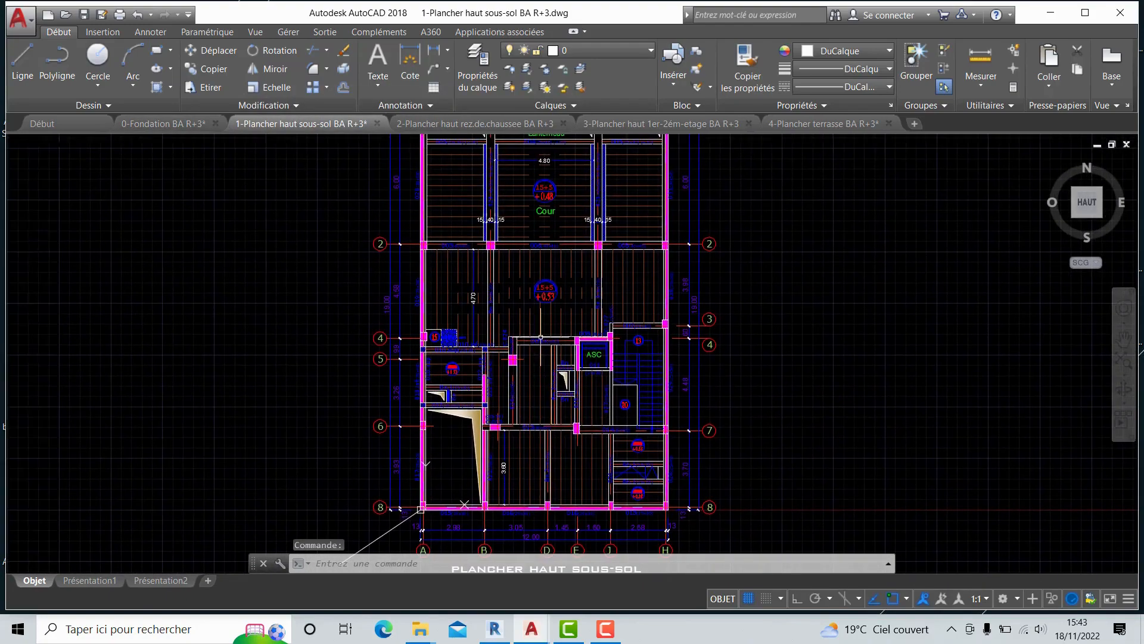
scroll(537, 338, down, 3)
click(421, 124)
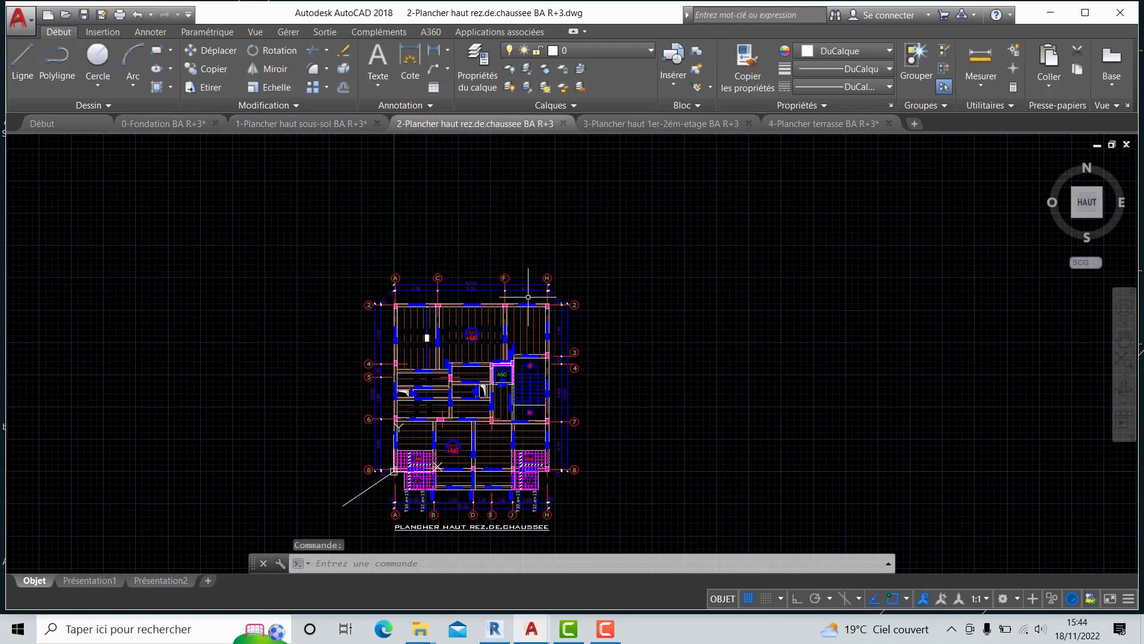
scroll(495, 389, up, 5)
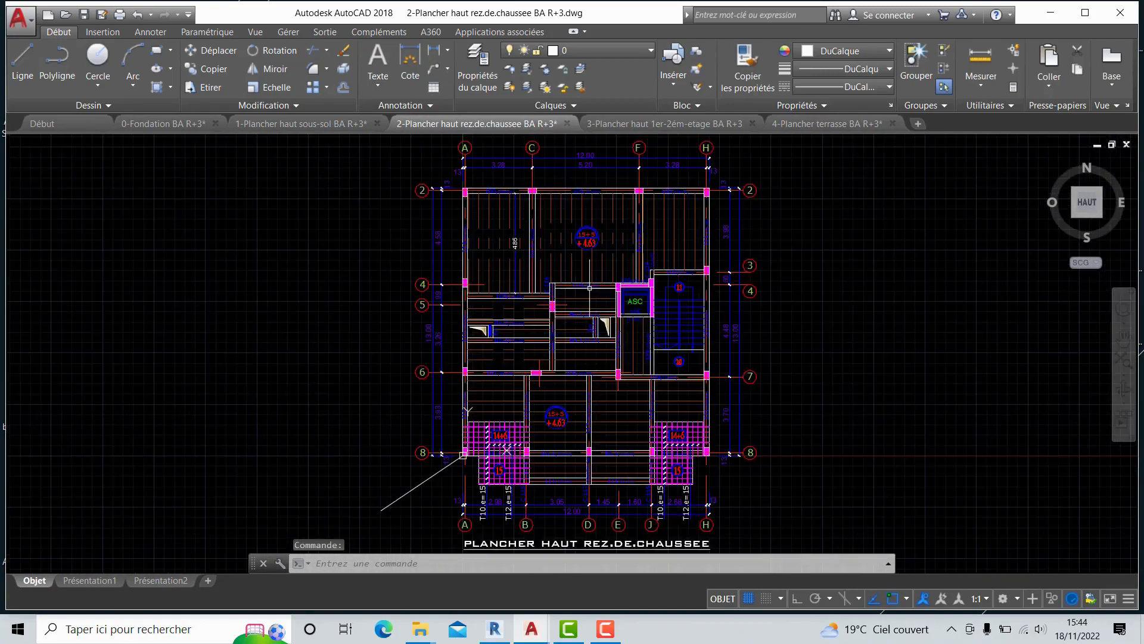
mouse_move(590, 259)
middle_down()
mouse_move(573, 268)
mouse_move(536, 247)
middle_up()
- Review the slab plans in 3-Plancher haut 1er-2ém-etage and 4-Plancher terrasse
click(665, 124)
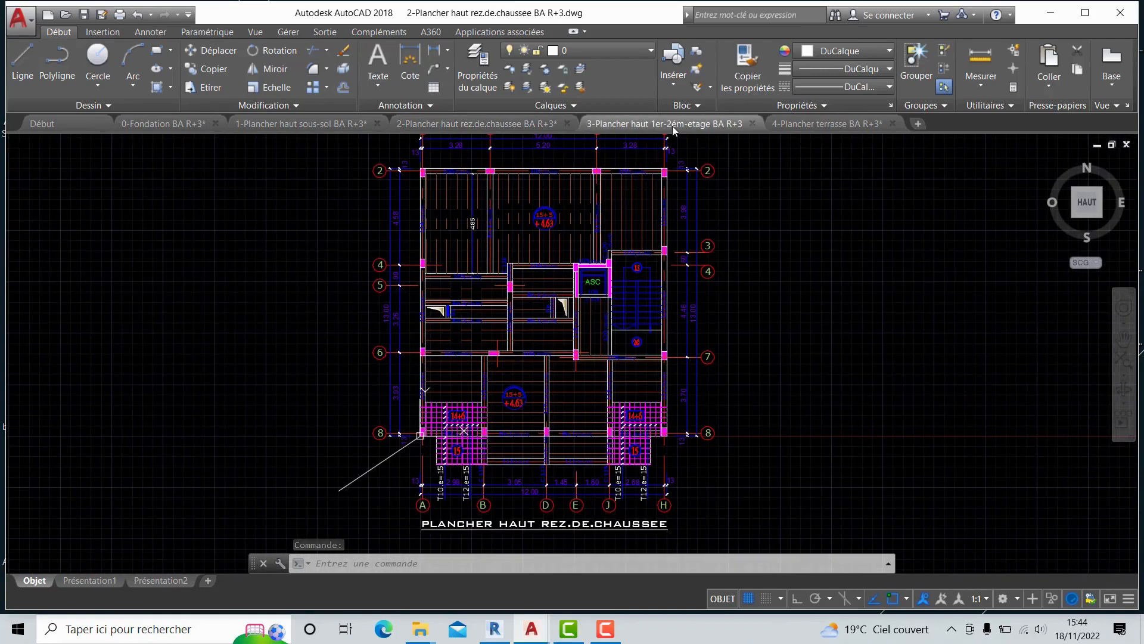
scroll(536, 268, up, 3)
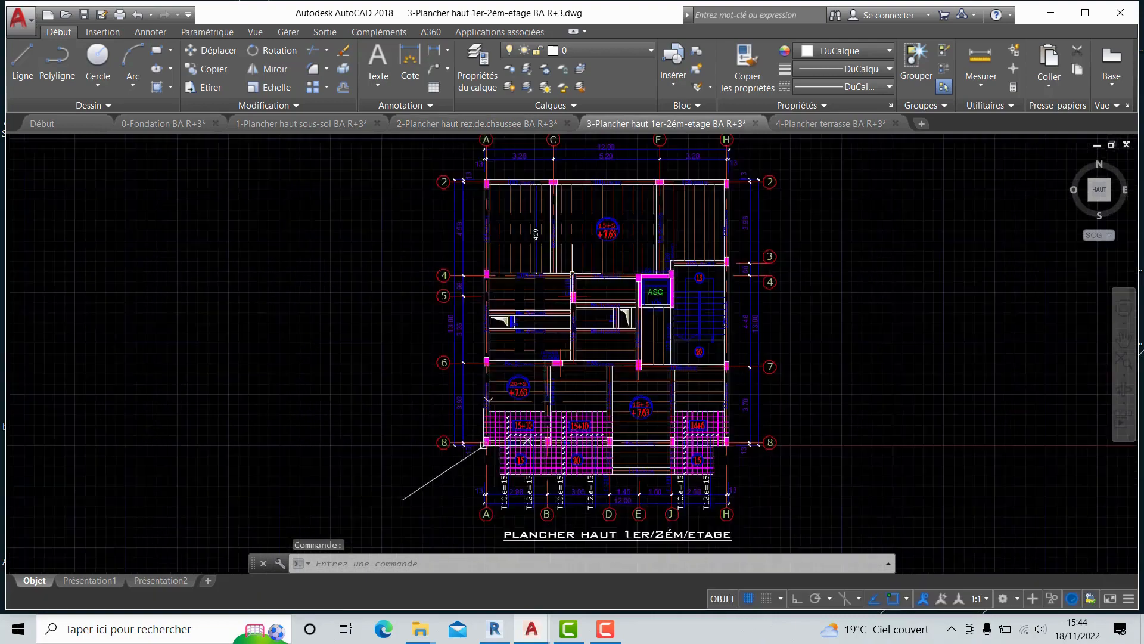
click(870, 124)
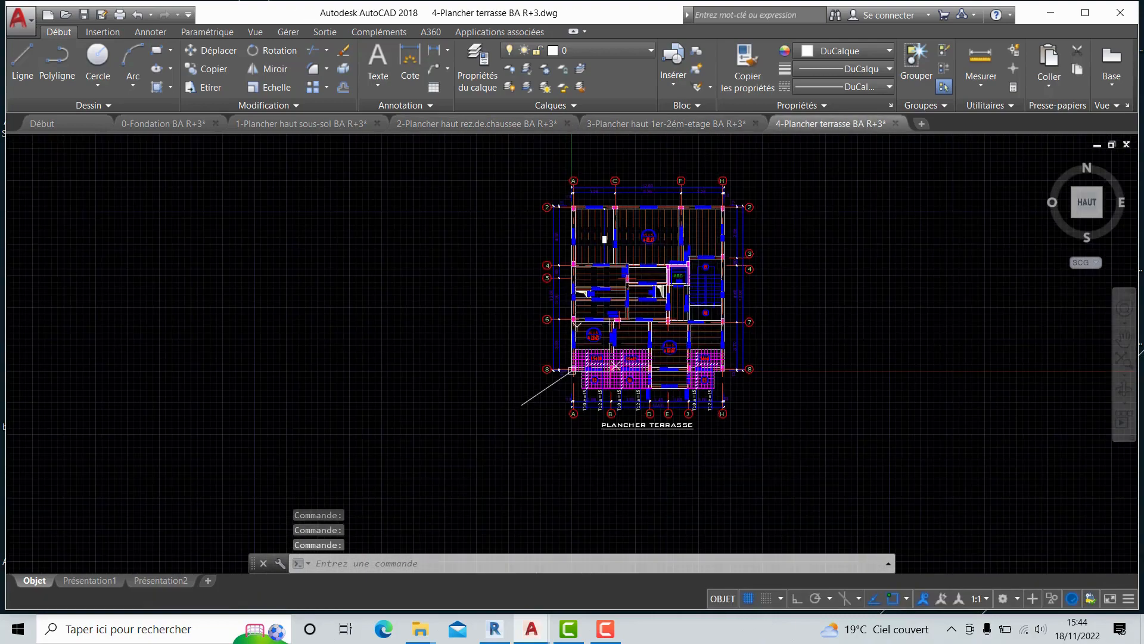
scroll(656, 263, up, 4)
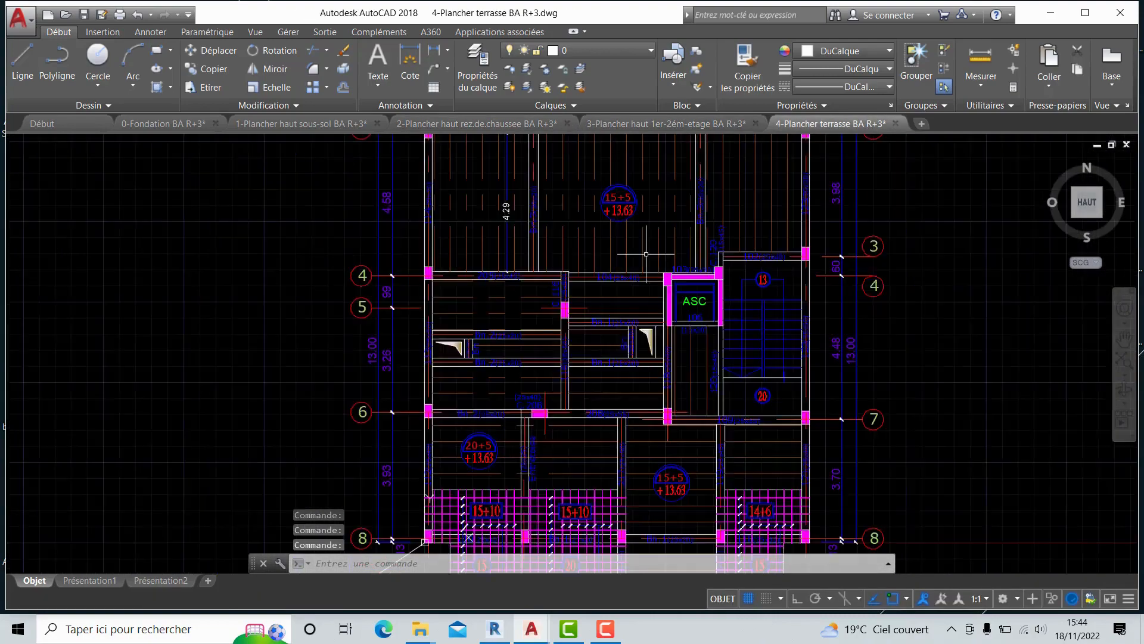
scroll(639, 254, down, 4)
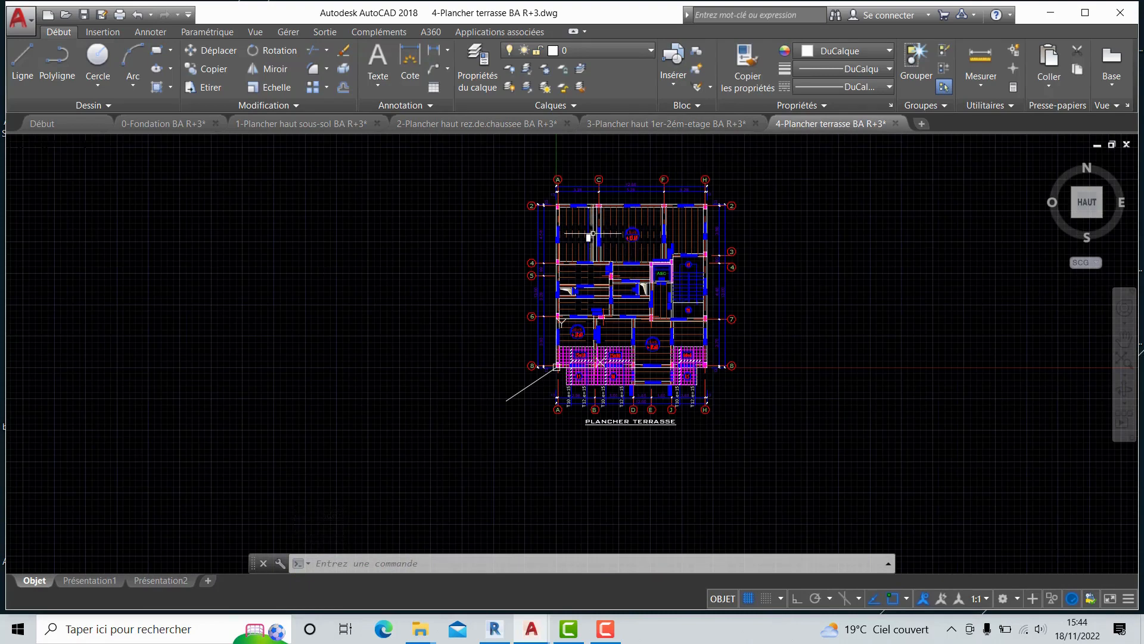
scroll(593, 234, up, 2)
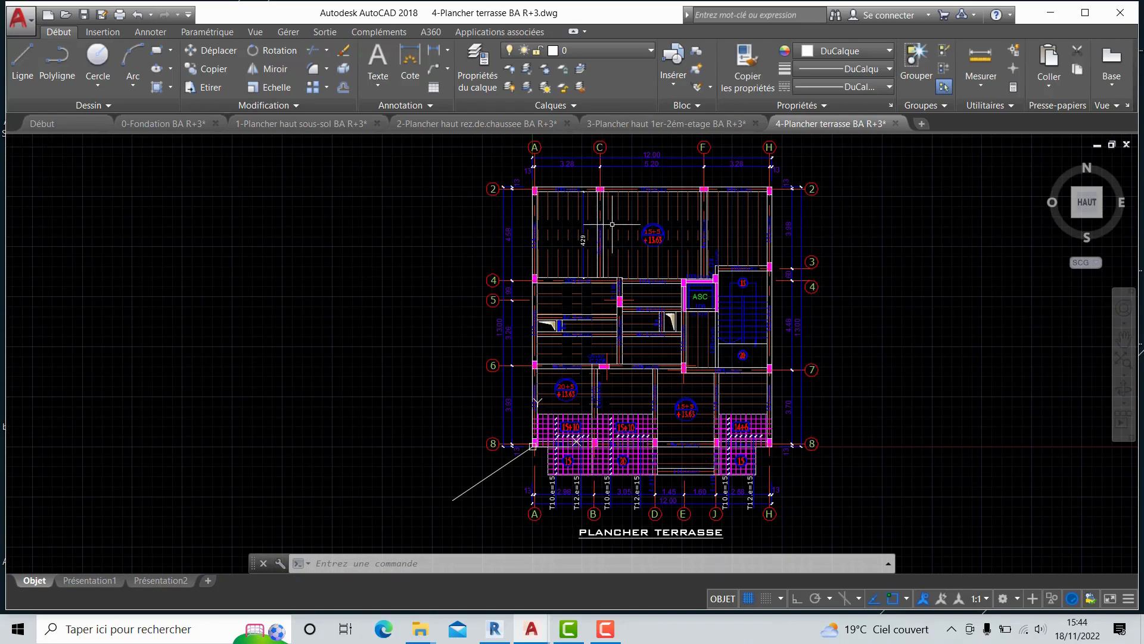
- Switch to the Revit project and look over the area between the elevation markers in the Niveau 2 structural plan
click(1085, 13)
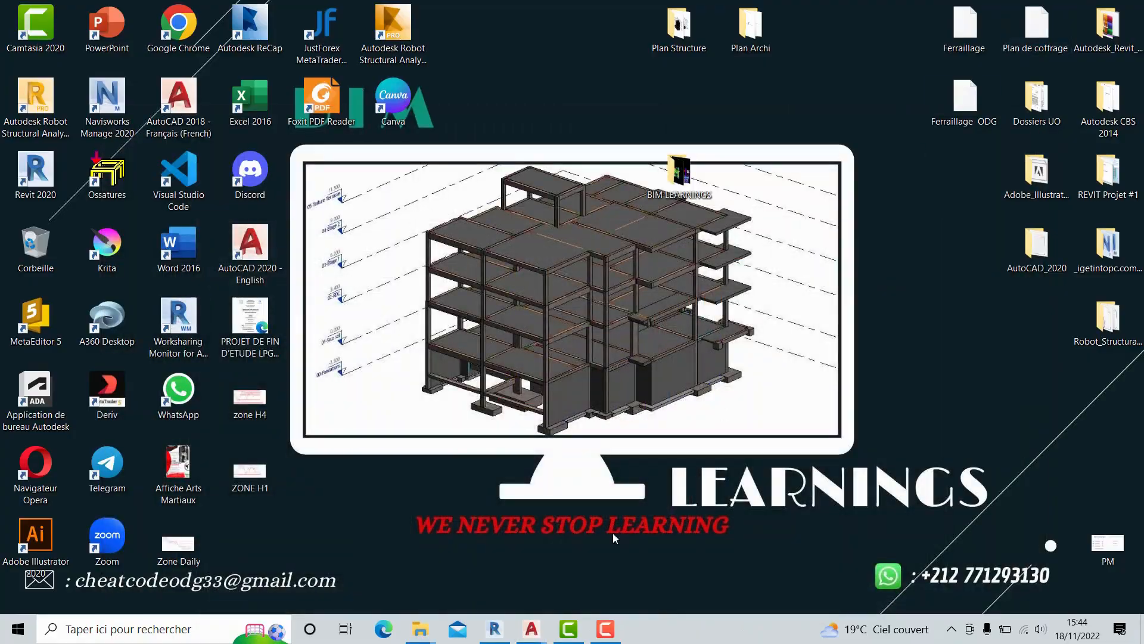
click(495, 629)
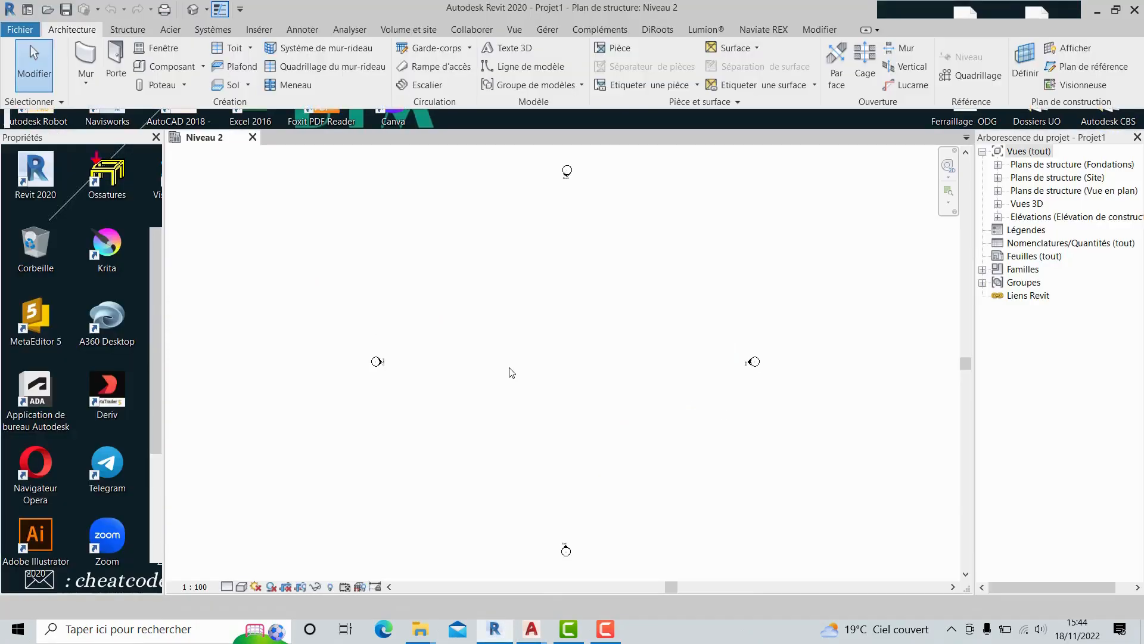
middle_drag(508, 341, 598, 321)
scroll(594, 335, up, 1)
scroll(546, 325, up, 1)
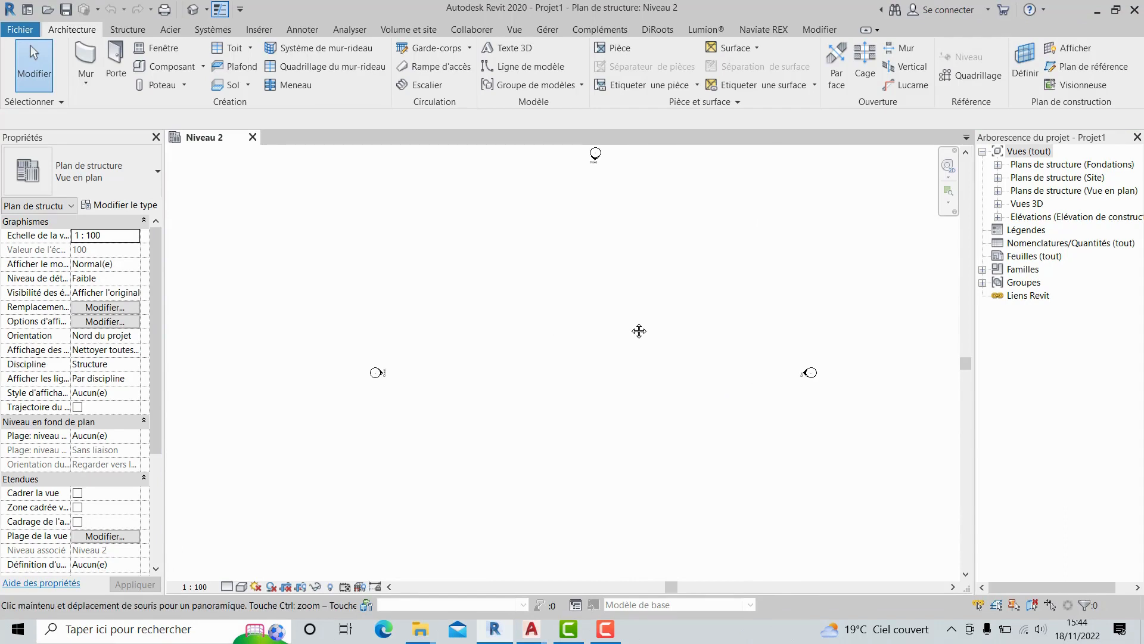
middle_drag(638, 329, 666, 330)
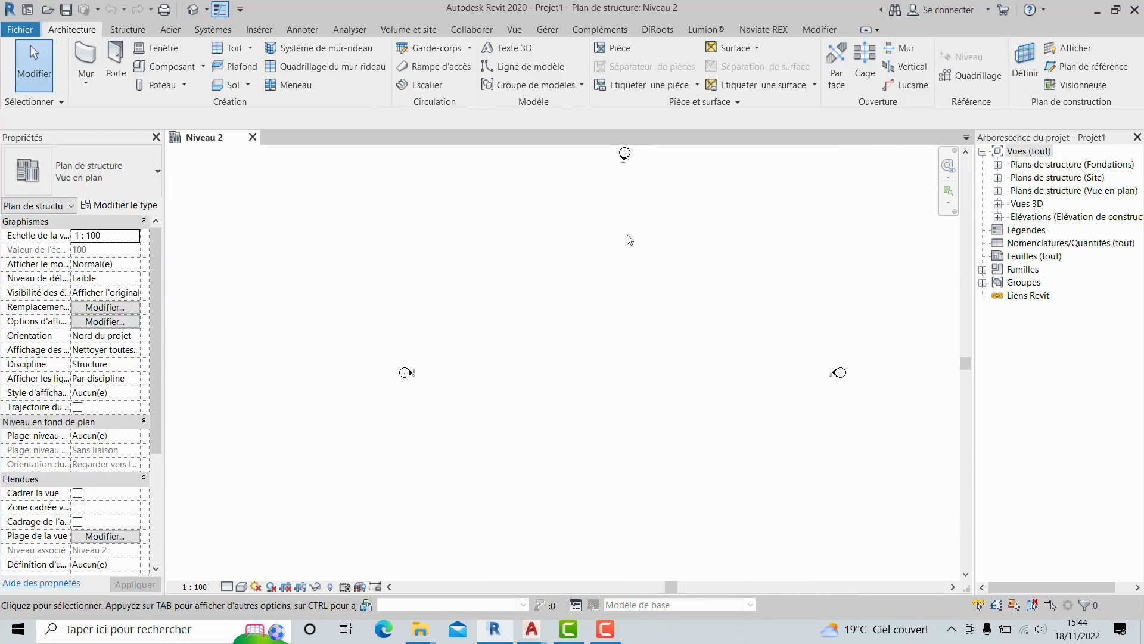
scroll(629, 240, up, 2)
middle_drag(633, 270, 601, 268)
middle_drag(654, 398, 685, 419)
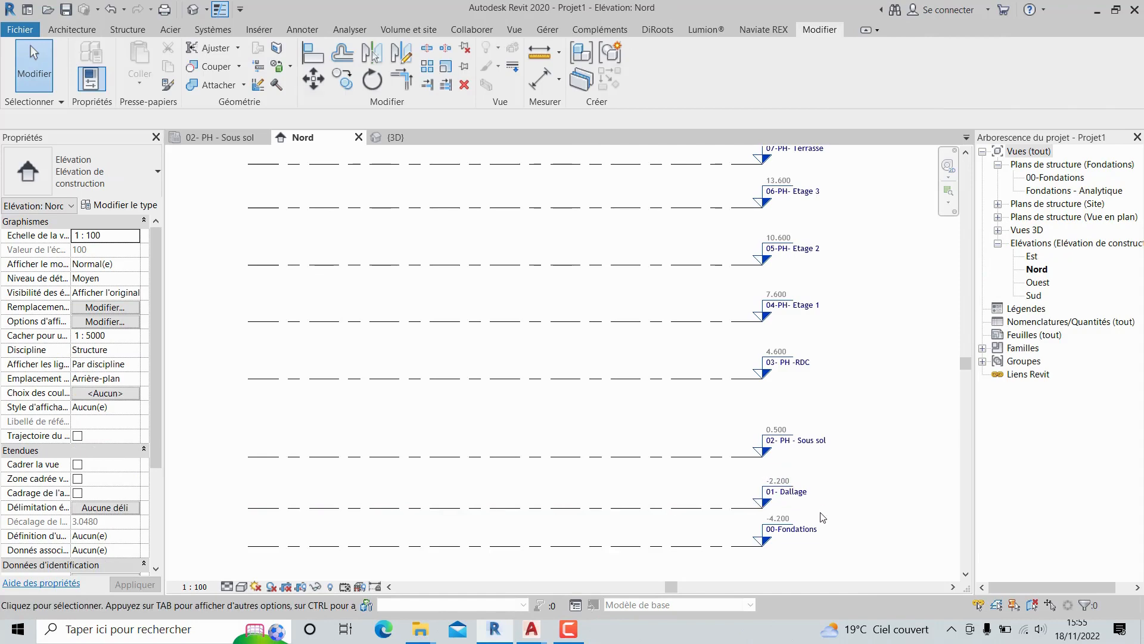
- Examine the names and elevations of the levels in the Nord elevation, from 00-Fondations up to 07-Térasse Escalier
middle_drag(828, 521, 787, 465)
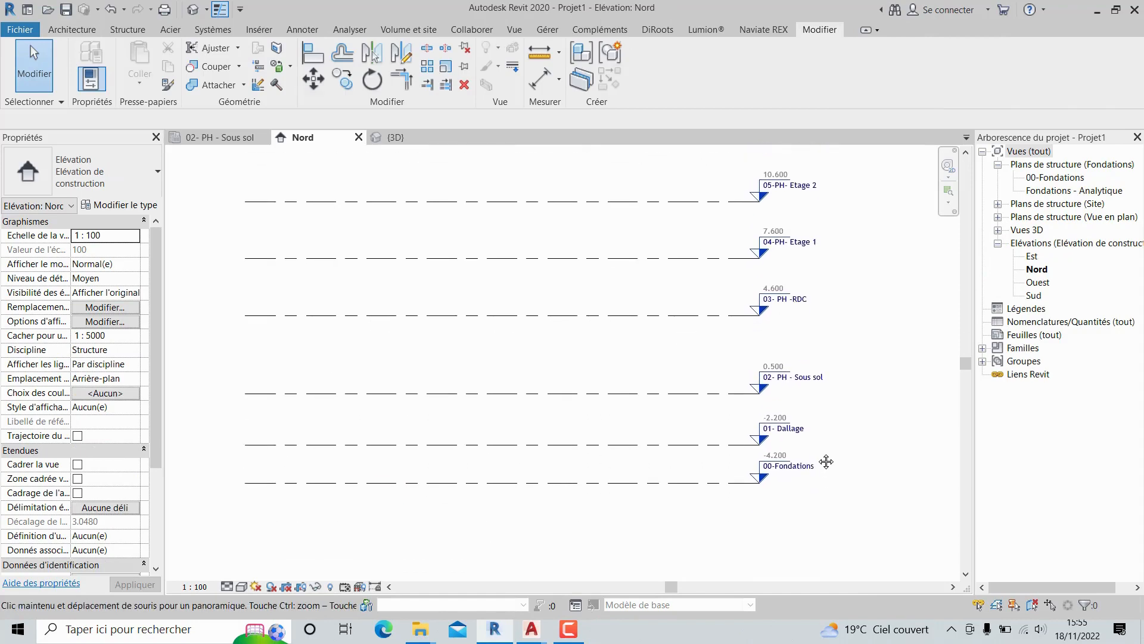
scroll(785, 463, up, 3)
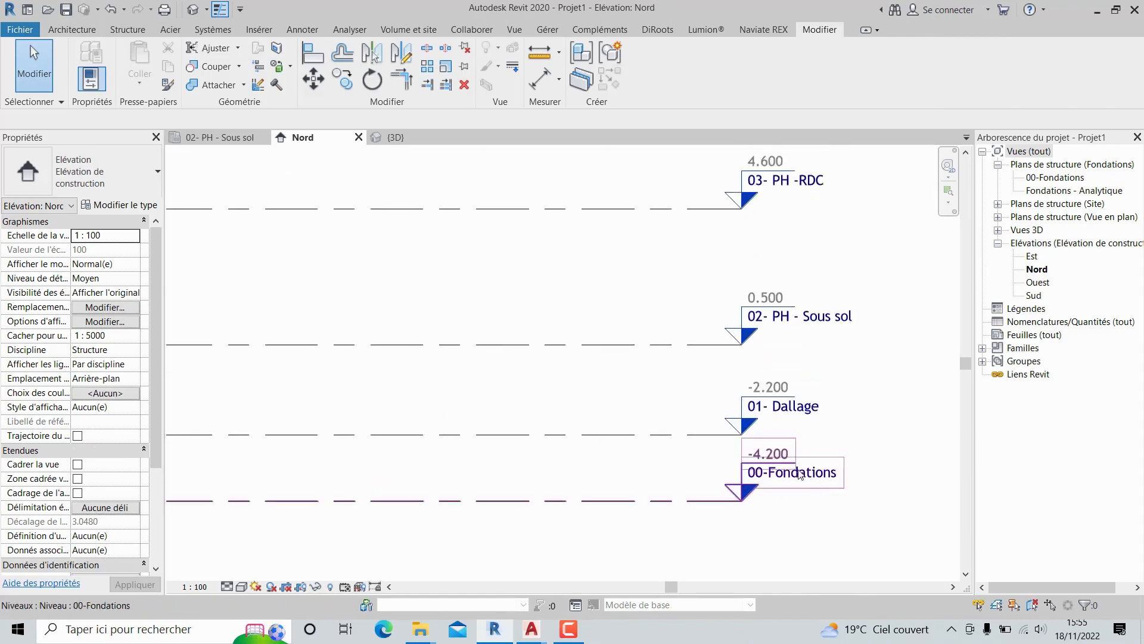
middle_drag(790, 481, 873, 543)
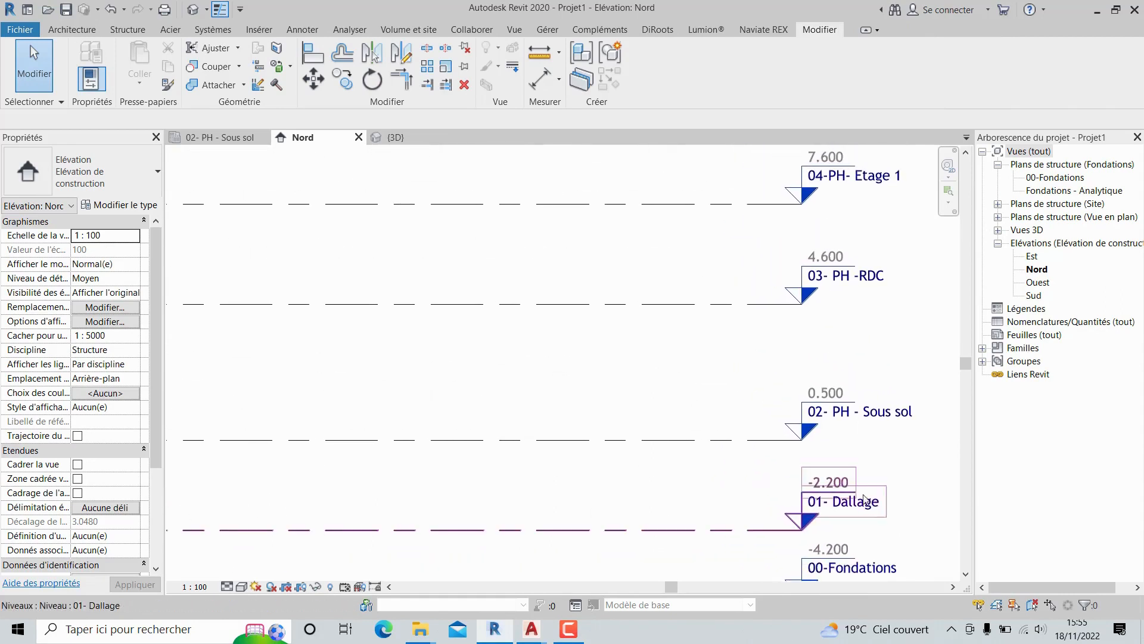
middle_drag(840, 492, 833, 533)
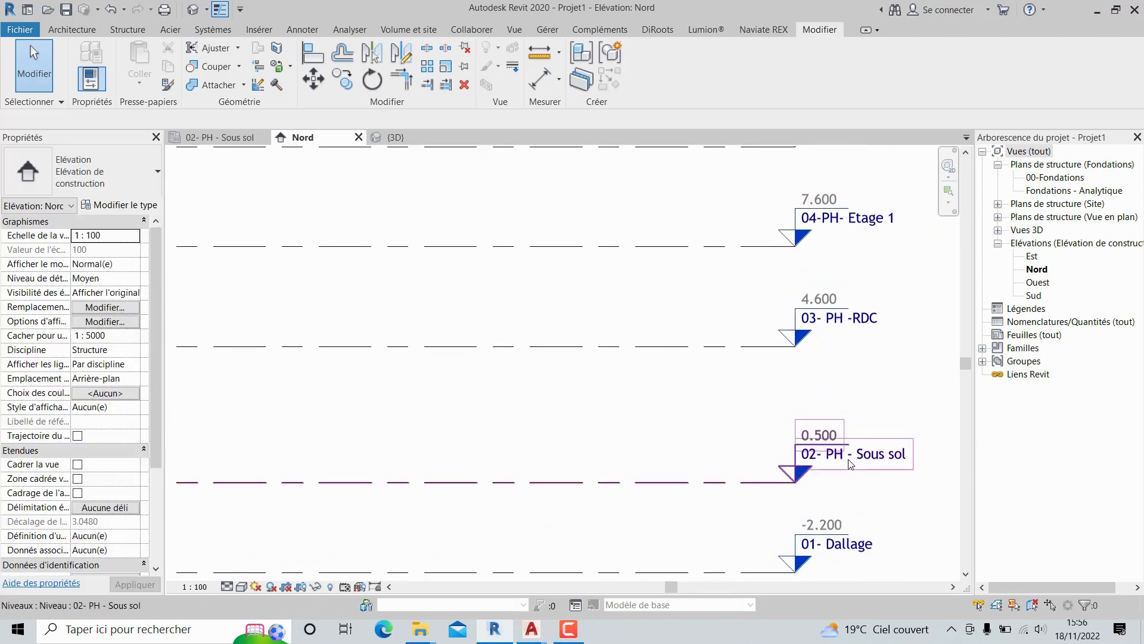
scroll(840, 438, down, 2)
scroll(840, 434, down, 1)
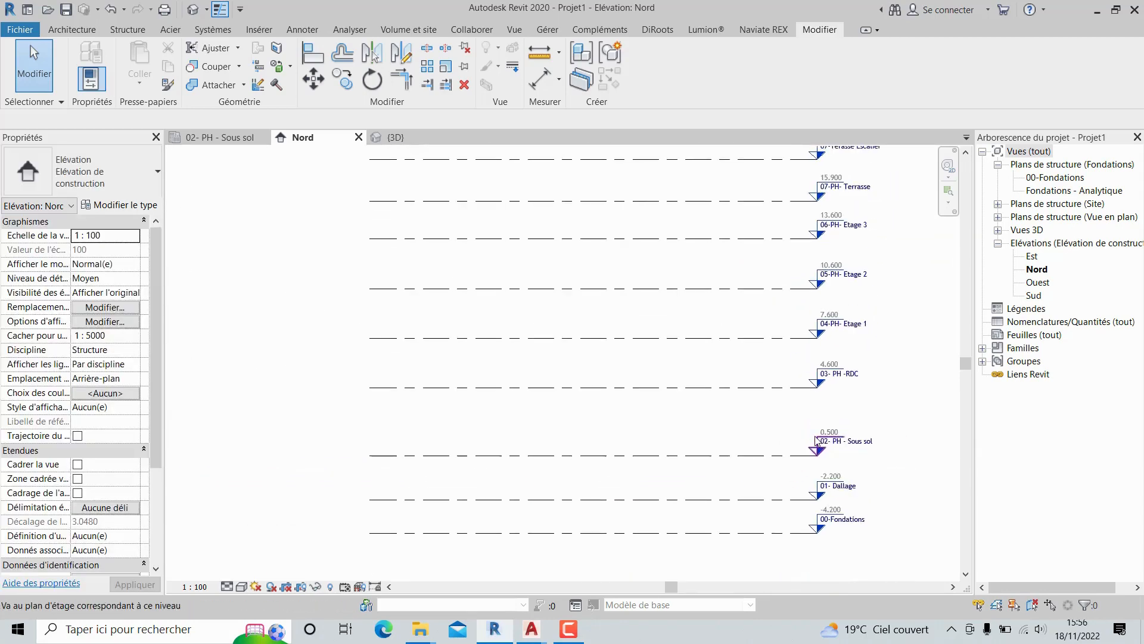
middle_drag(819, 447, 818, 481)
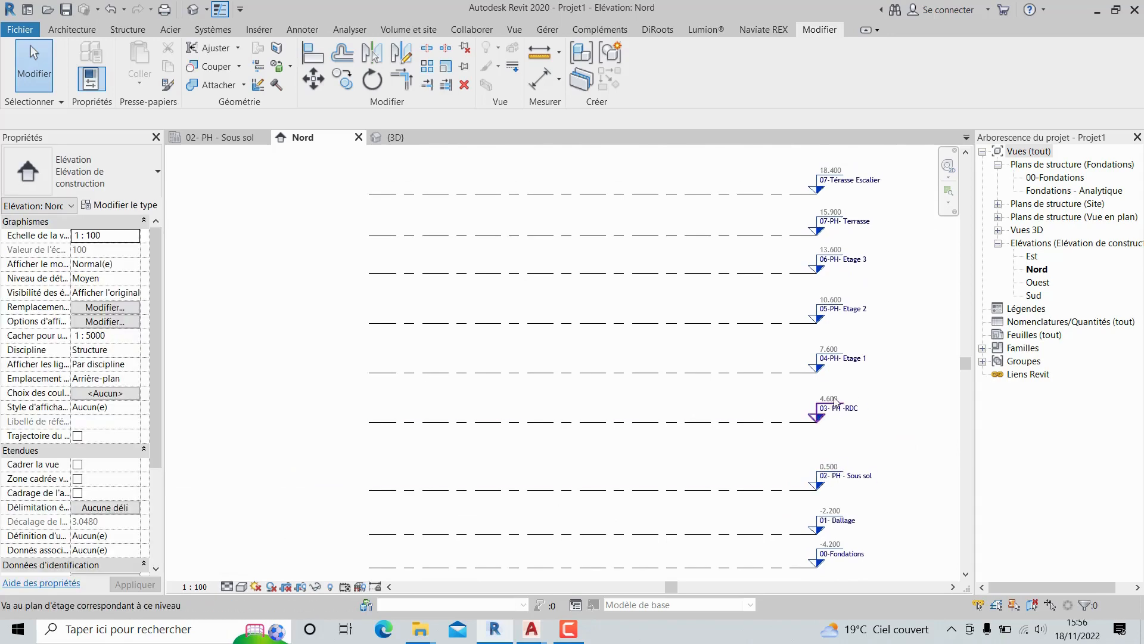
scroll(836, 401, up, 2)
middle_drag(869, 411, 870, 581)
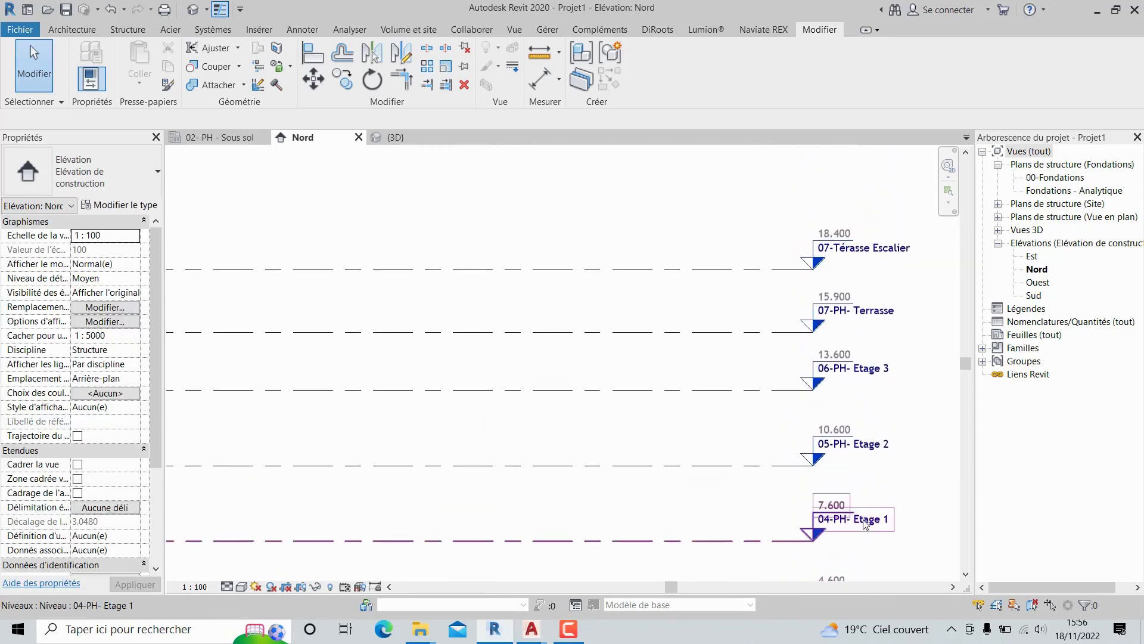
middle_drag(866, 491, 870, 388)
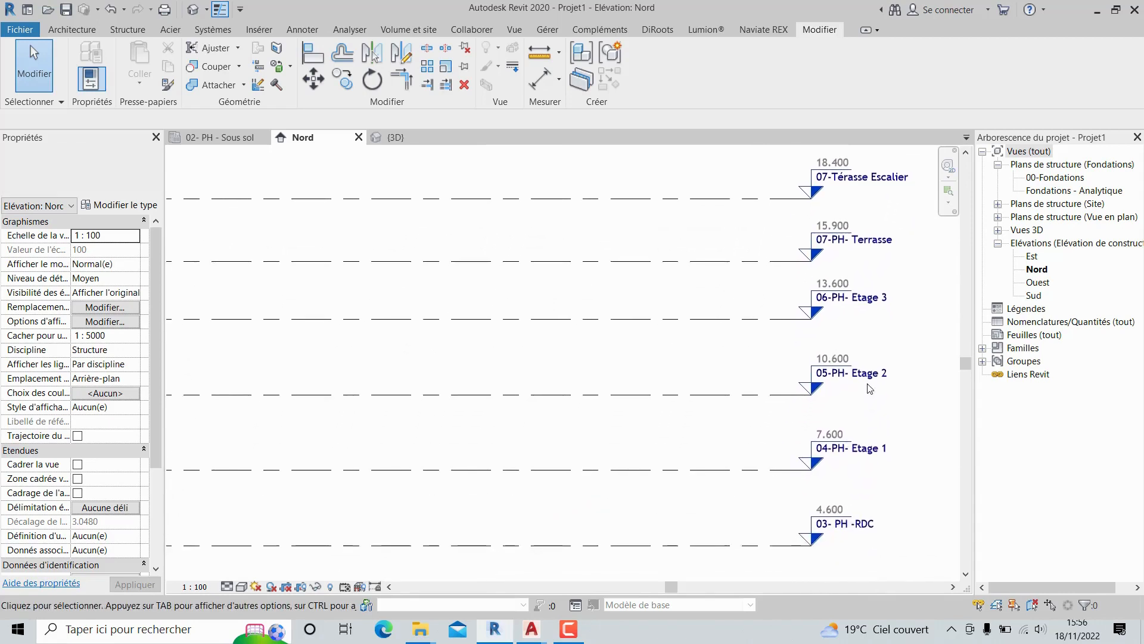
scroll(870, 354, down, 2)
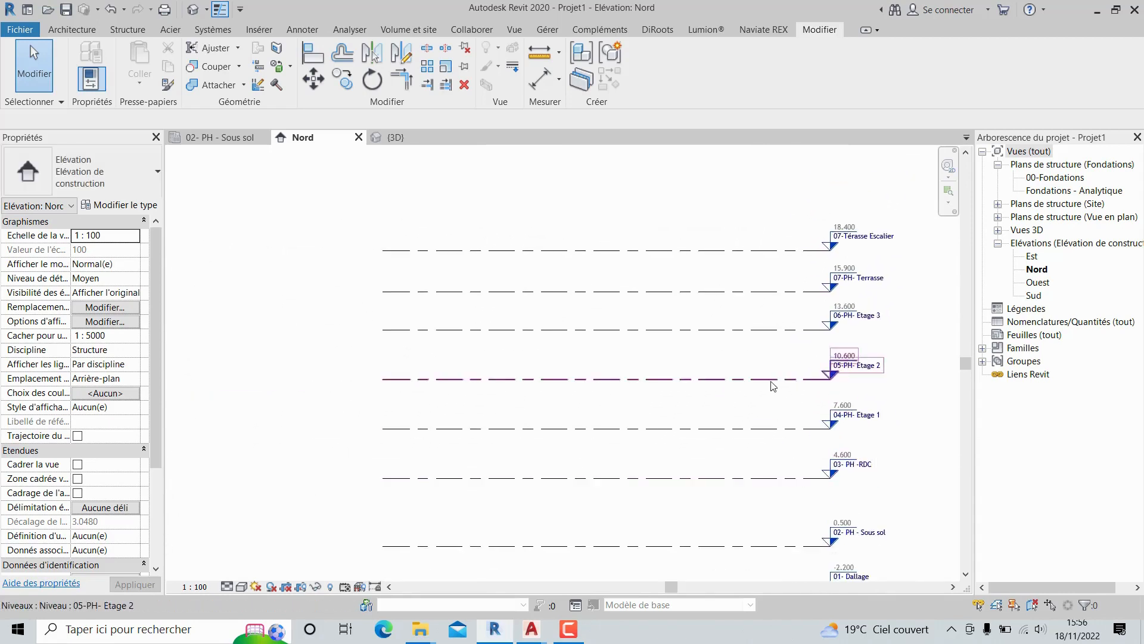
scroll(769, 412, down, 2)
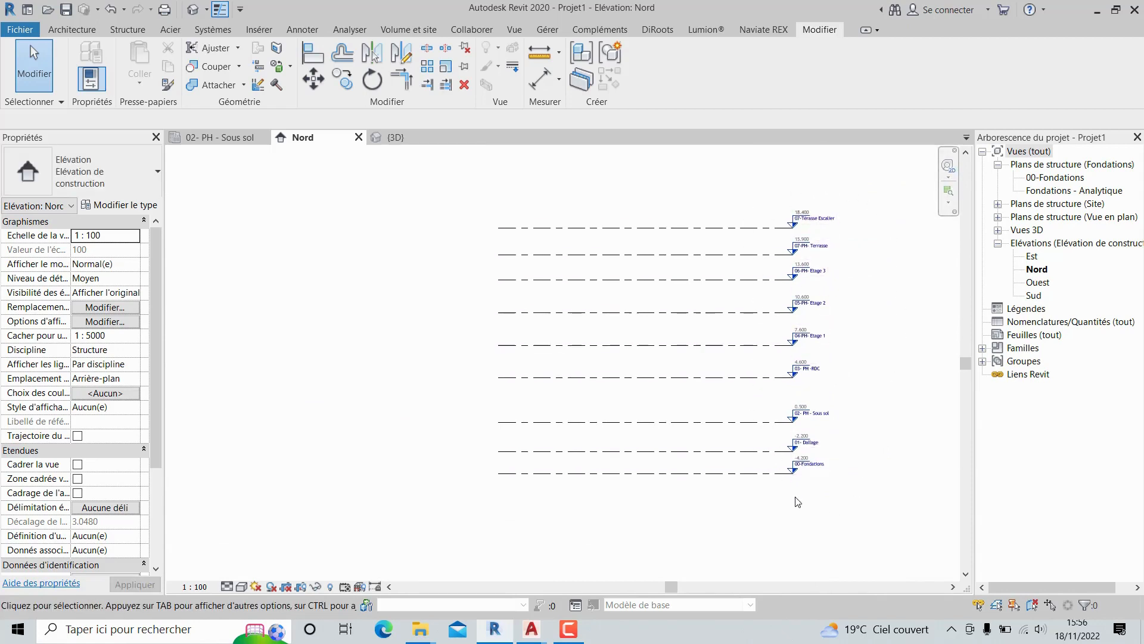
- Switch to AutoCAD and bring the 0-Fondation BA R+3 drawing into view
mouse_move(532, 630)
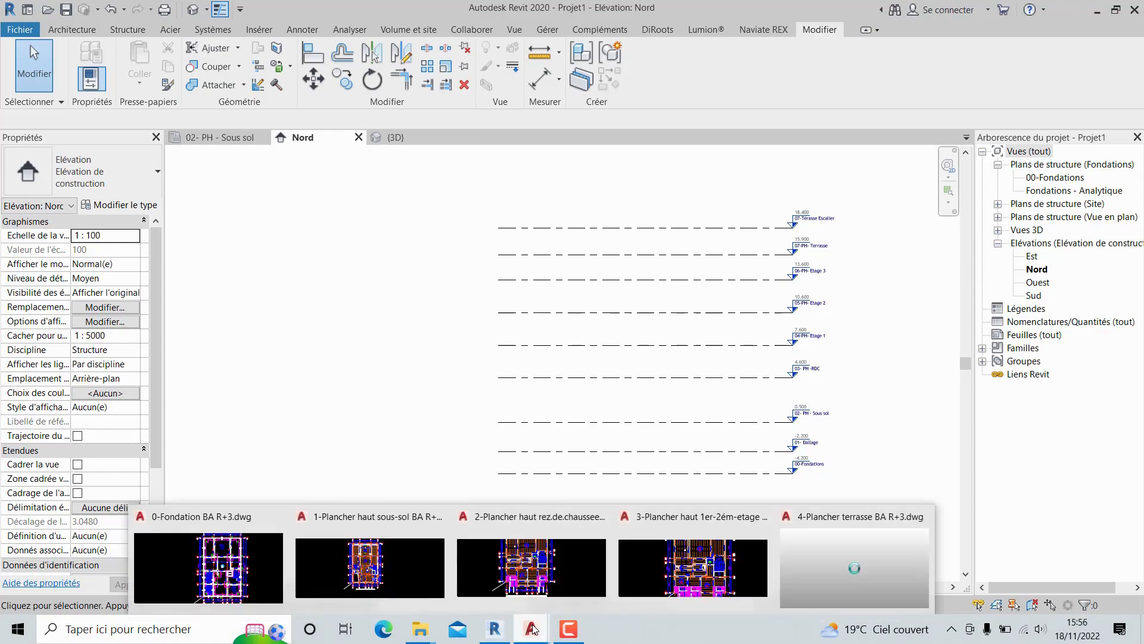
click(254, 561)
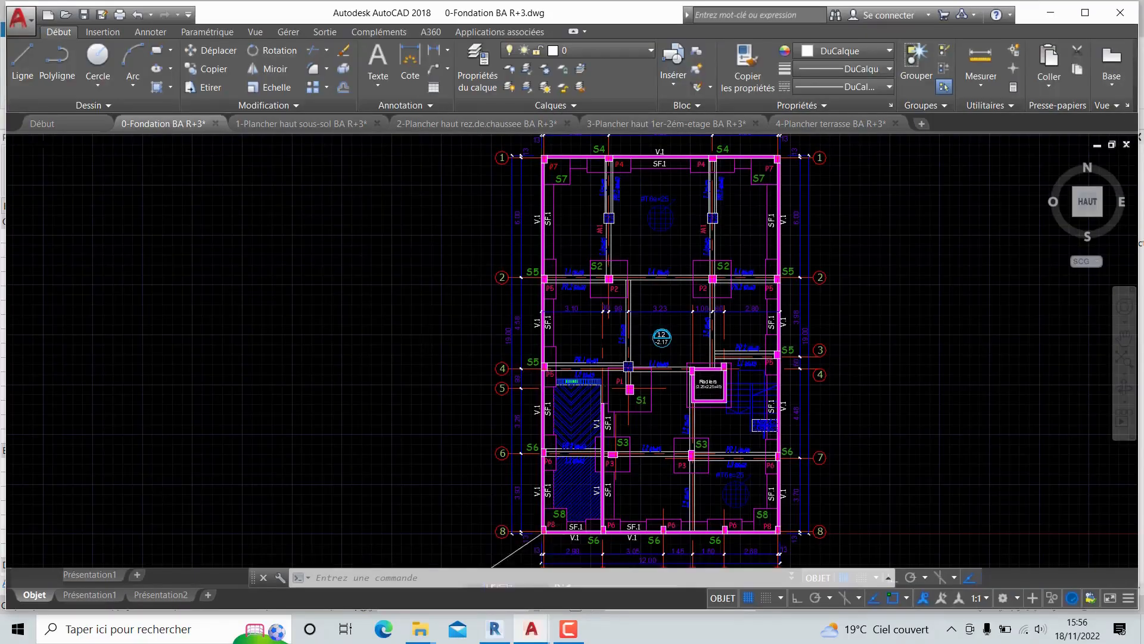
scroll(434, 332, down, 4)
scroll(521, 309, up, 3)
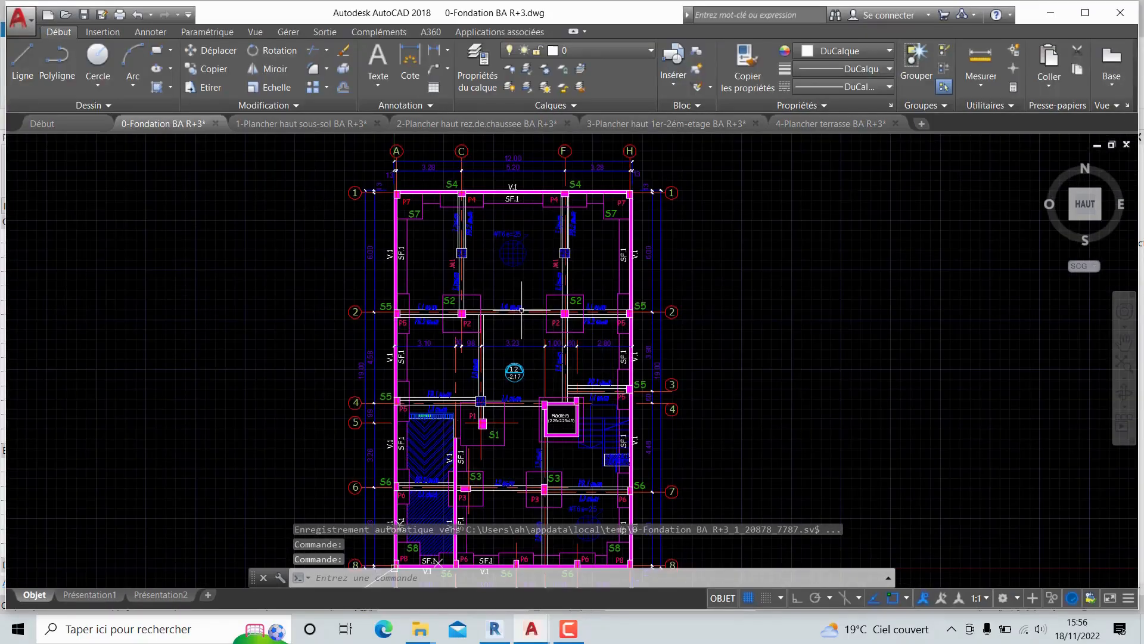
- Switch from the AutoCAD foundation plan to Revit and look over the levels in the Nord elevation
middle_drag(517, 351, 498, 375)
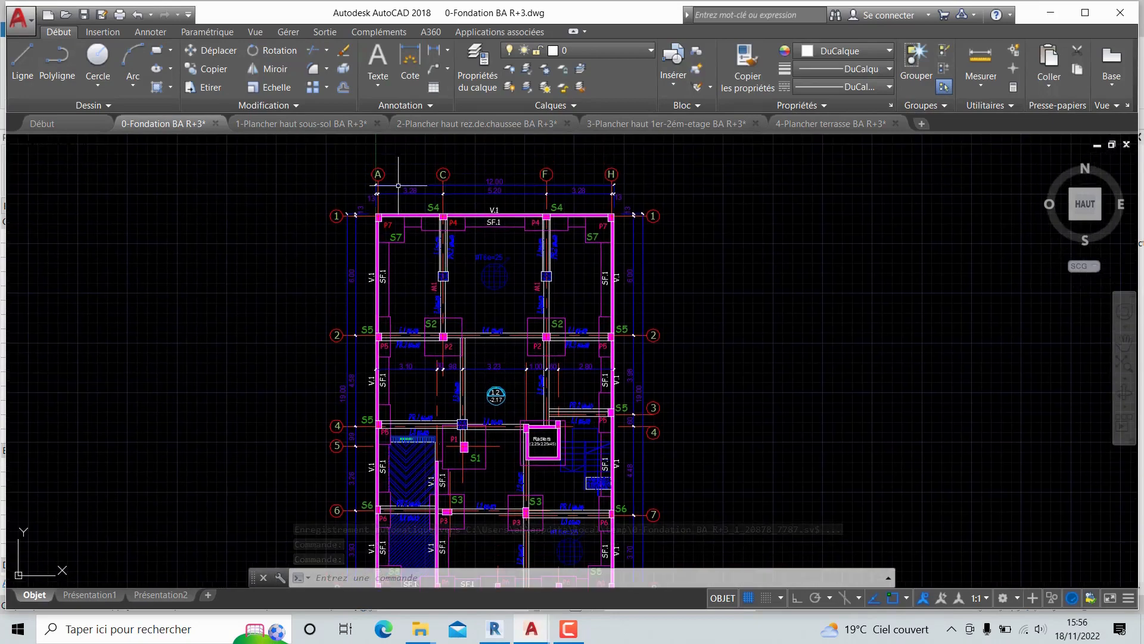
click(499, 635)
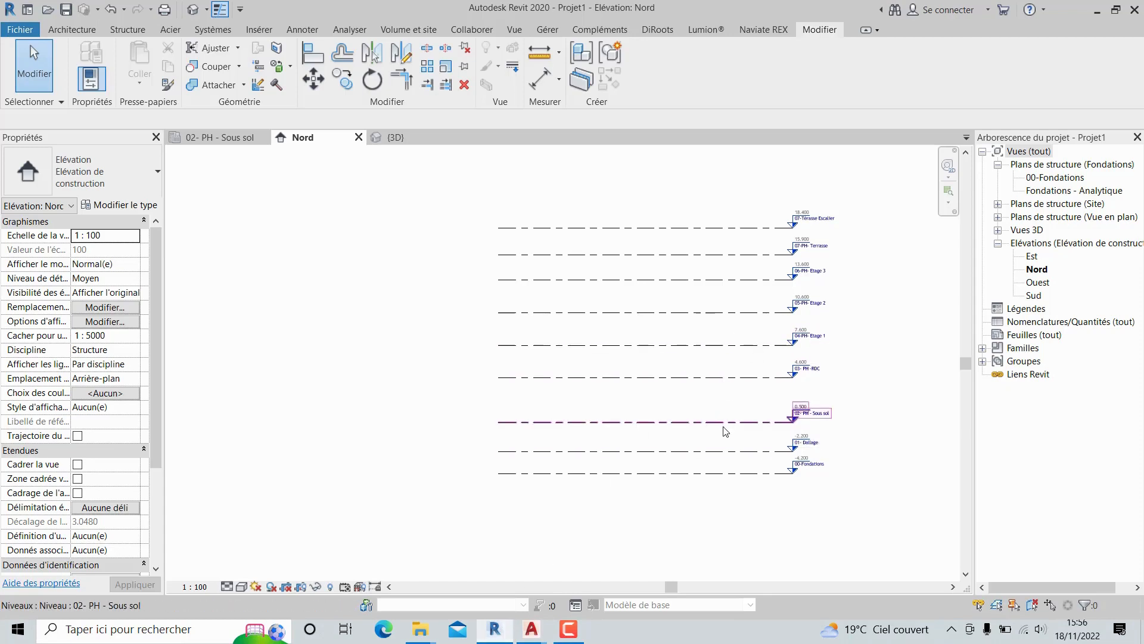
scroll(758, 385, up, 2)
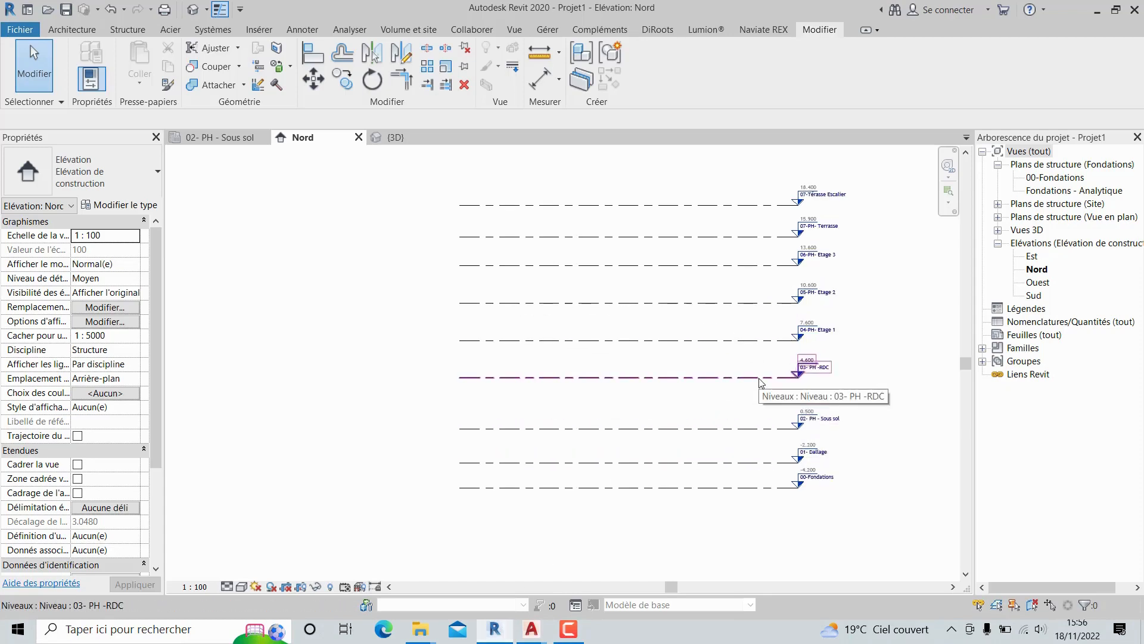
middle_drag(755, 396, 679, 427)
scroll(752, 446, down, 1)
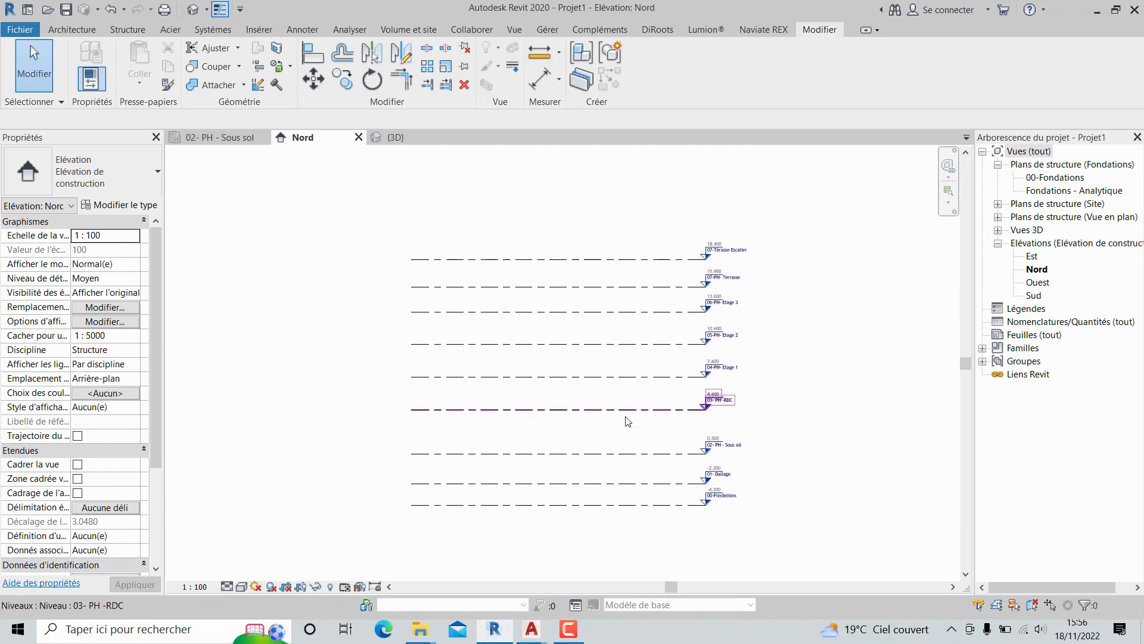
middle_drag(606, 409, 544, 392)
middle_drag(564, 303, 626, 304)
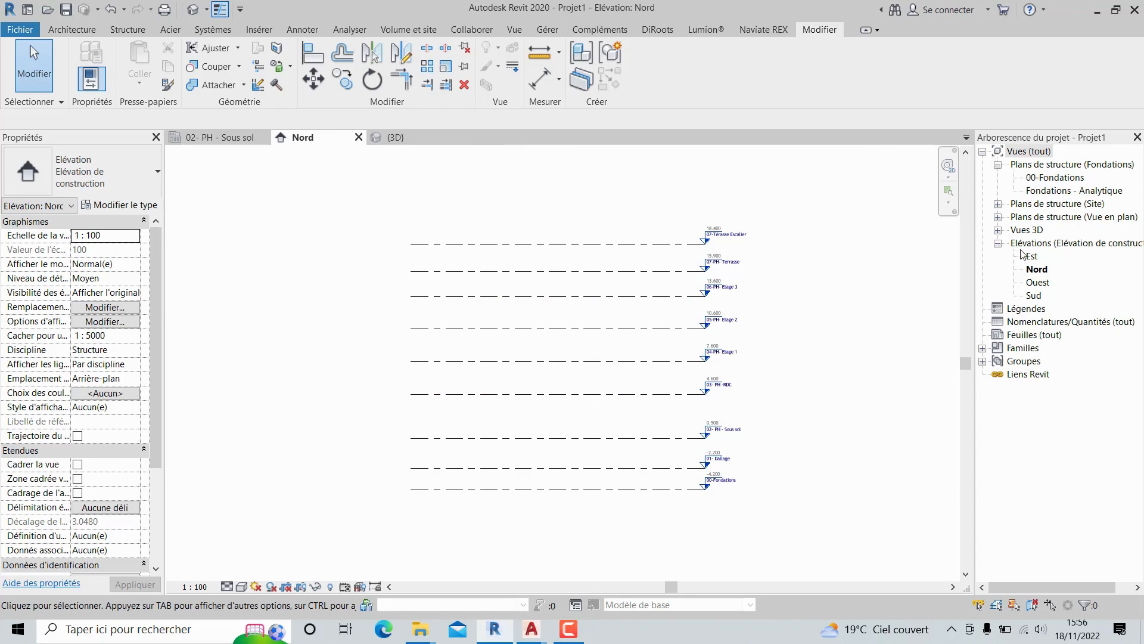
- Collapse the elevations and list the structural plan views grouped under Site and Vue en plan
click(998, 242)
click(998, 204)
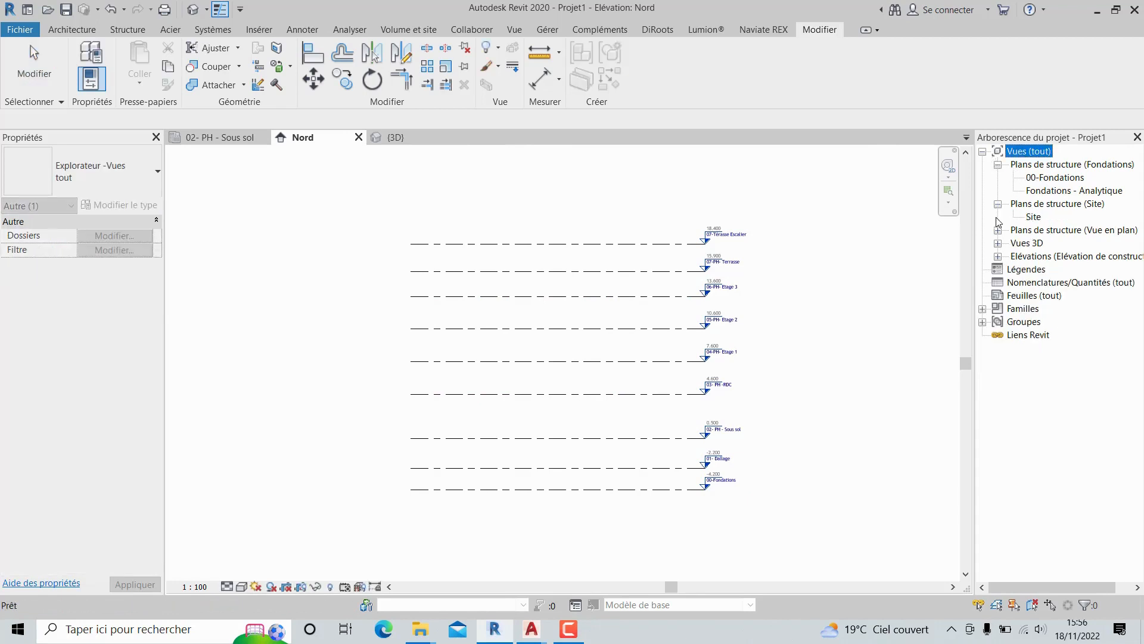
click(997, 230)
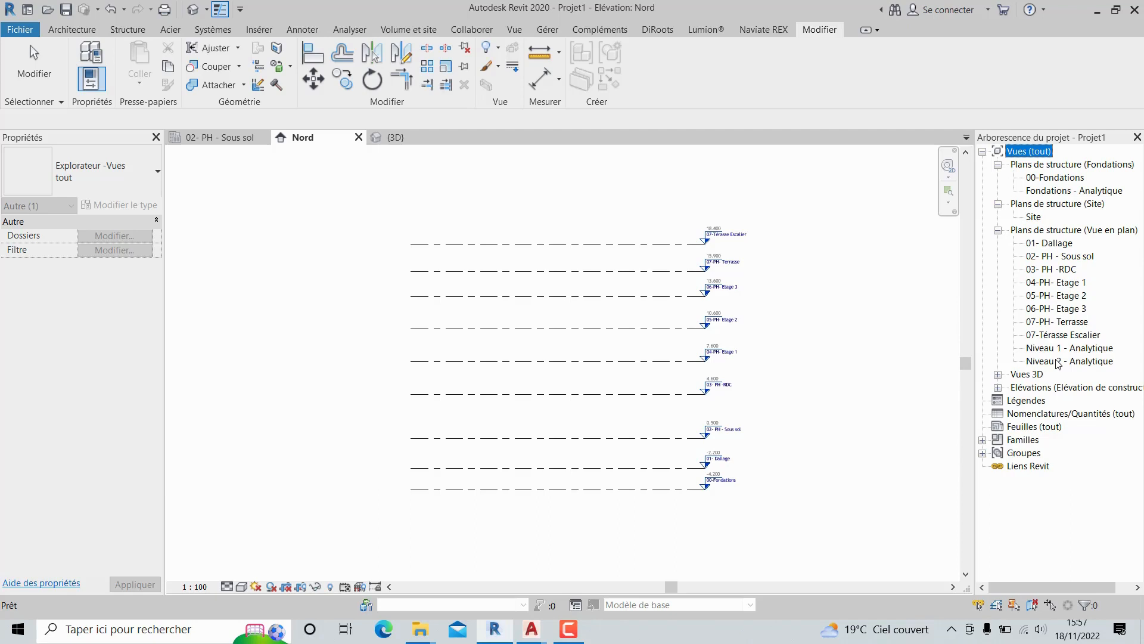
- Duplicate the 01- Dallage structural plan without details and rename the copy 01- Dallage Analytique
click(1060, 244)
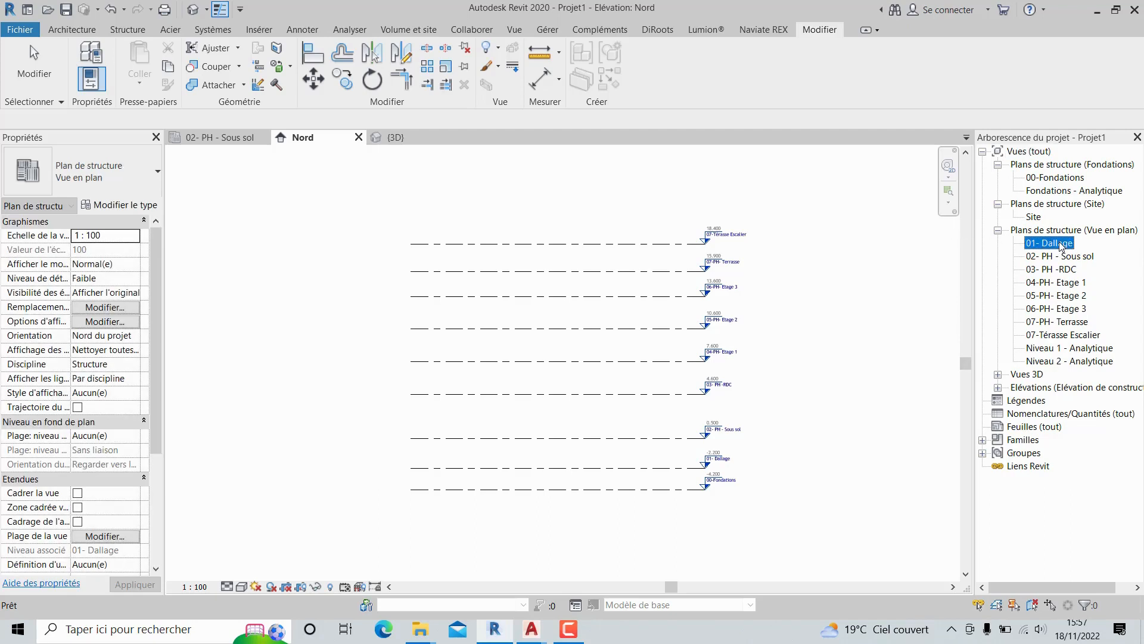
right_click(1060, 244)
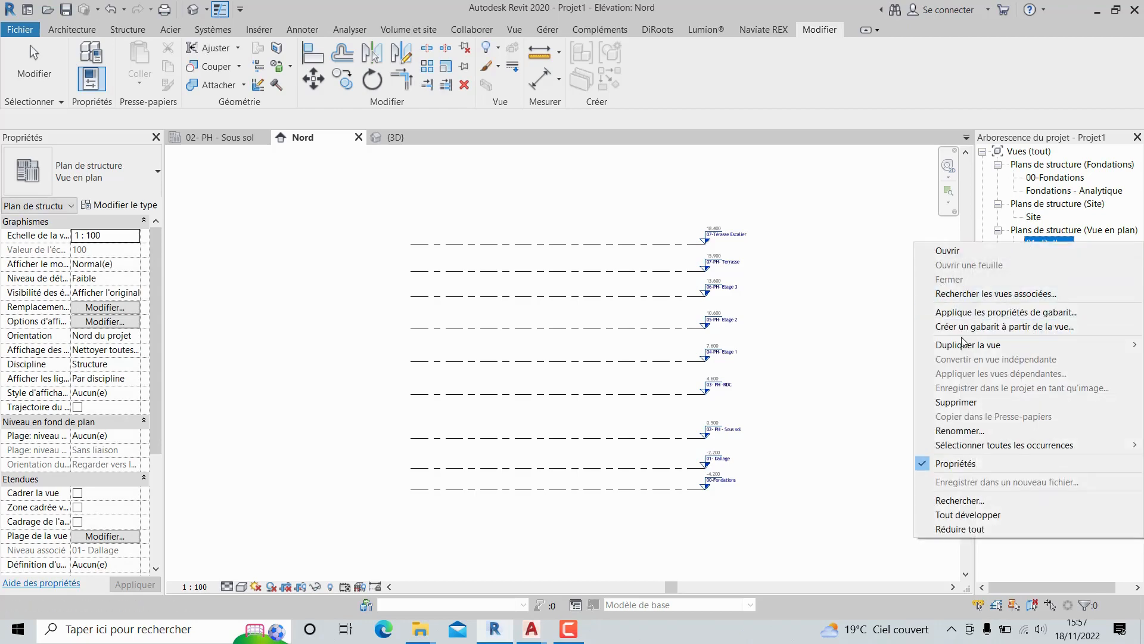
mouse_move(963, 343)
click(830, 342)
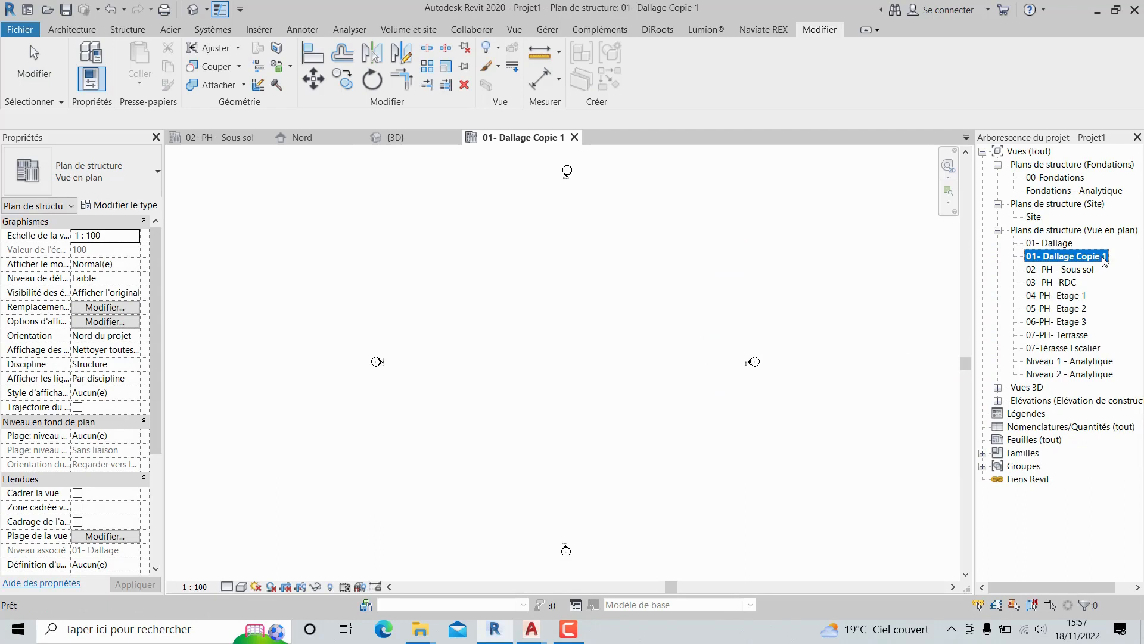
click(1106, 258)
drag(1108, 255, 1085, 255)
text(Analyt)
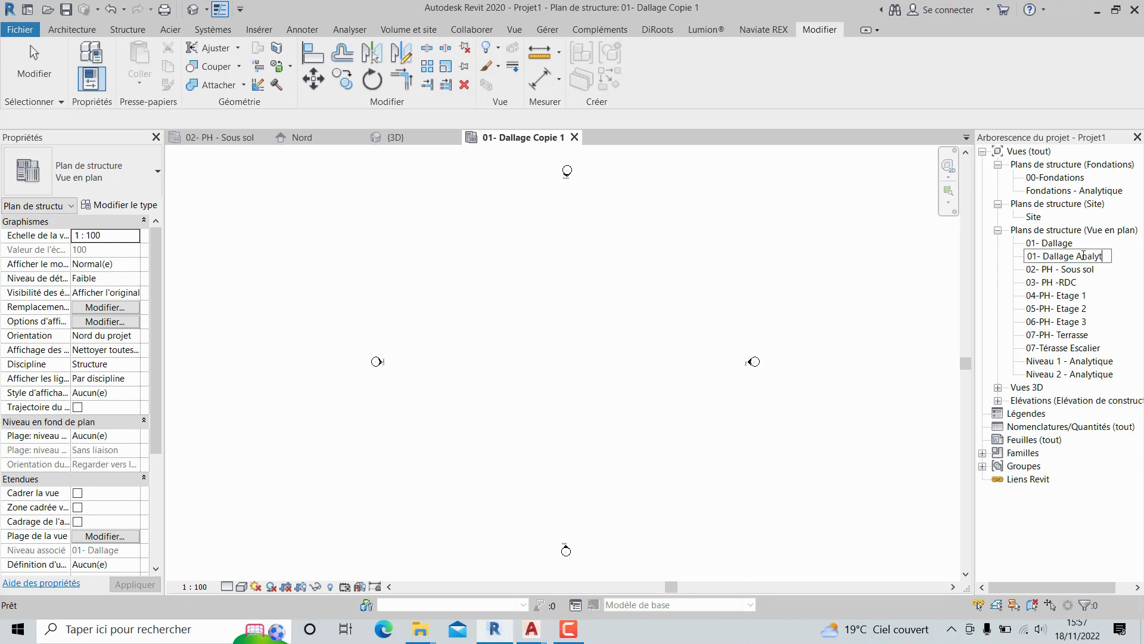
text(ique)
click(910, 262)
- Duplicate the 02- PH - Sous sol structural plan without details and rename the copy 02- PH - Sous sol Analytique
right_click(1079, 271)
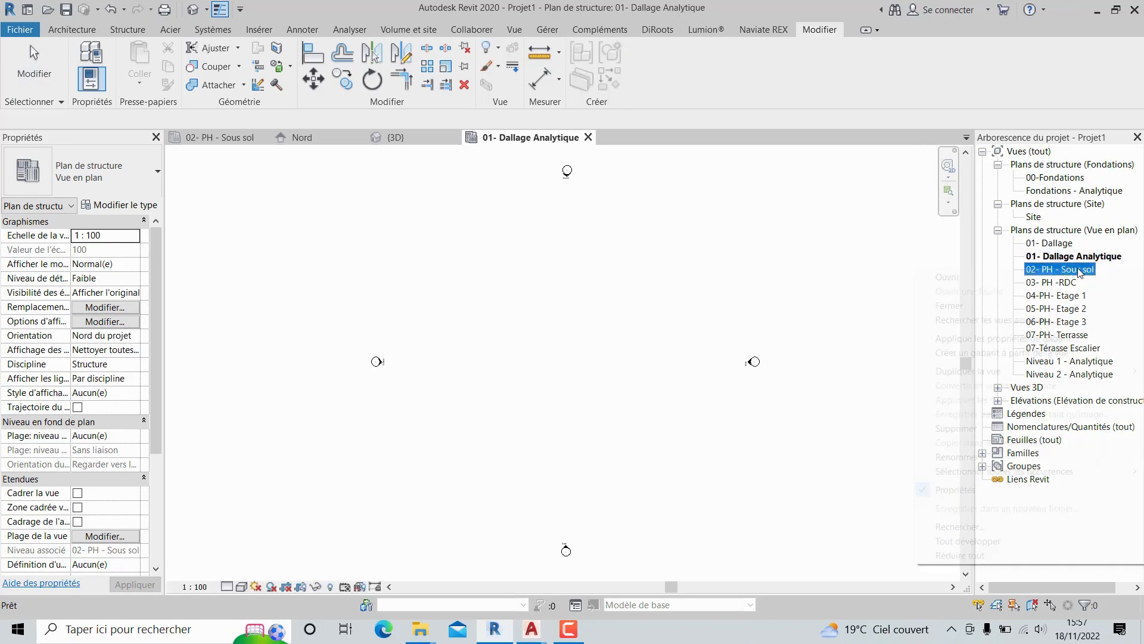
mouse_move(966, 371)
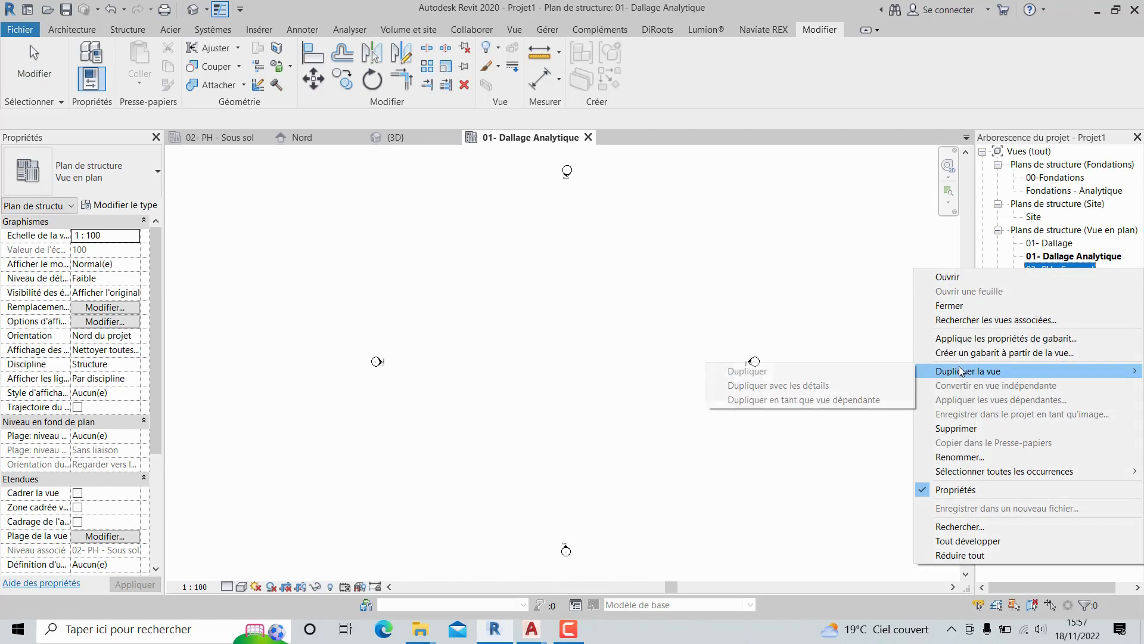
click(808, 370)
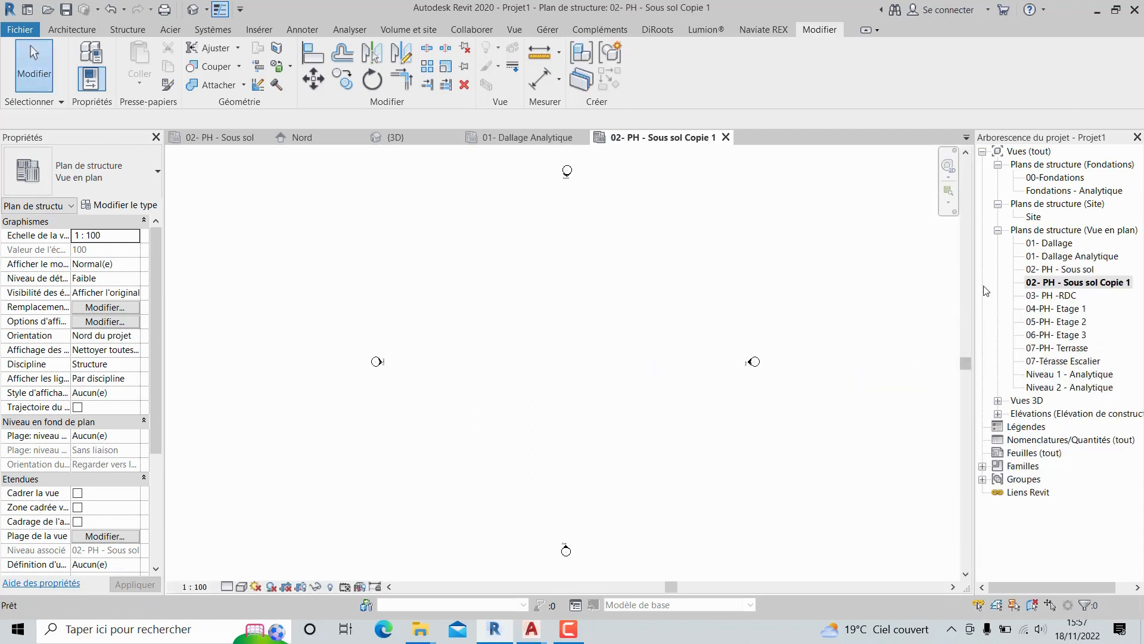
click(1131, 286)
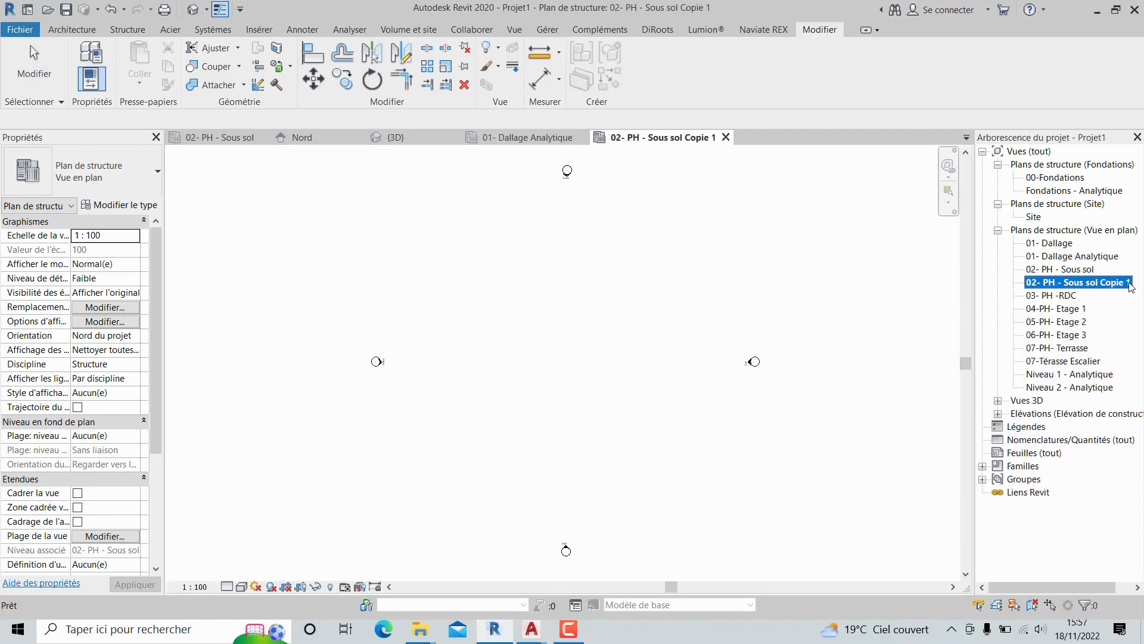
click(1131, 285)
drag(1132, 283, 1107, 282)
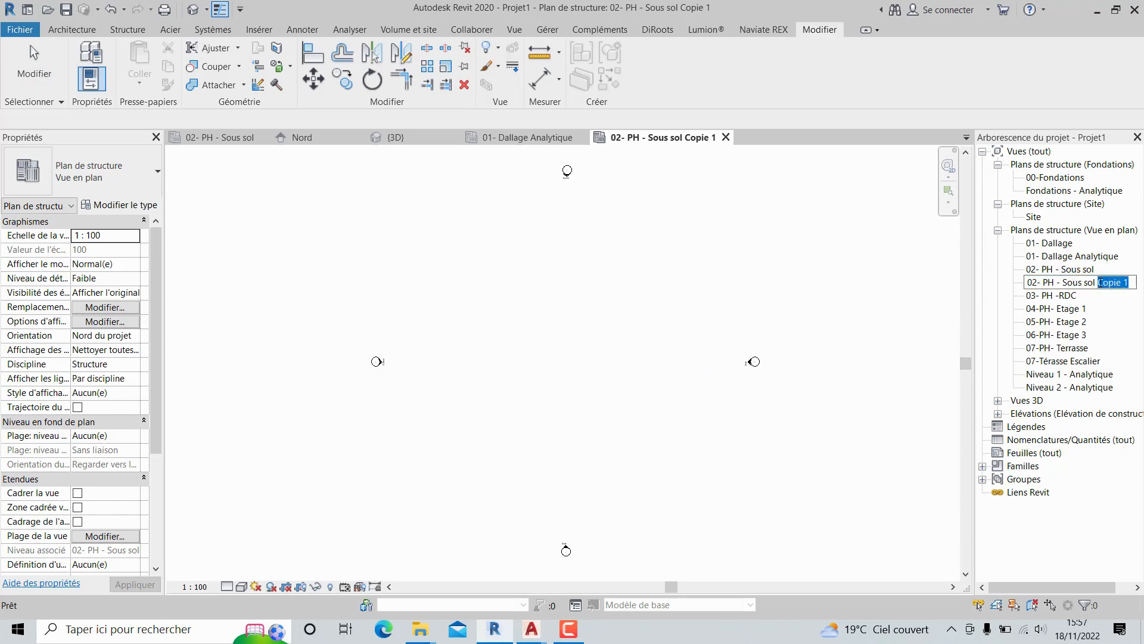
text(Analytique)
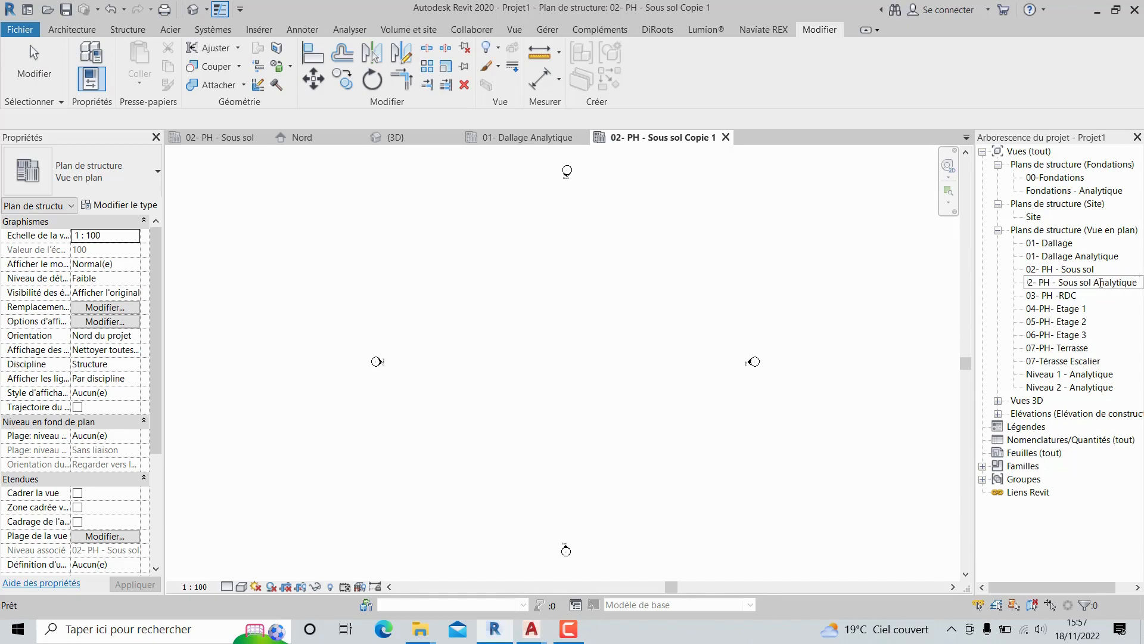
key(Return)
- Start duplicating the 03- PH -RDC structural plan
click(1061, 296)
right_click(1061, 295)
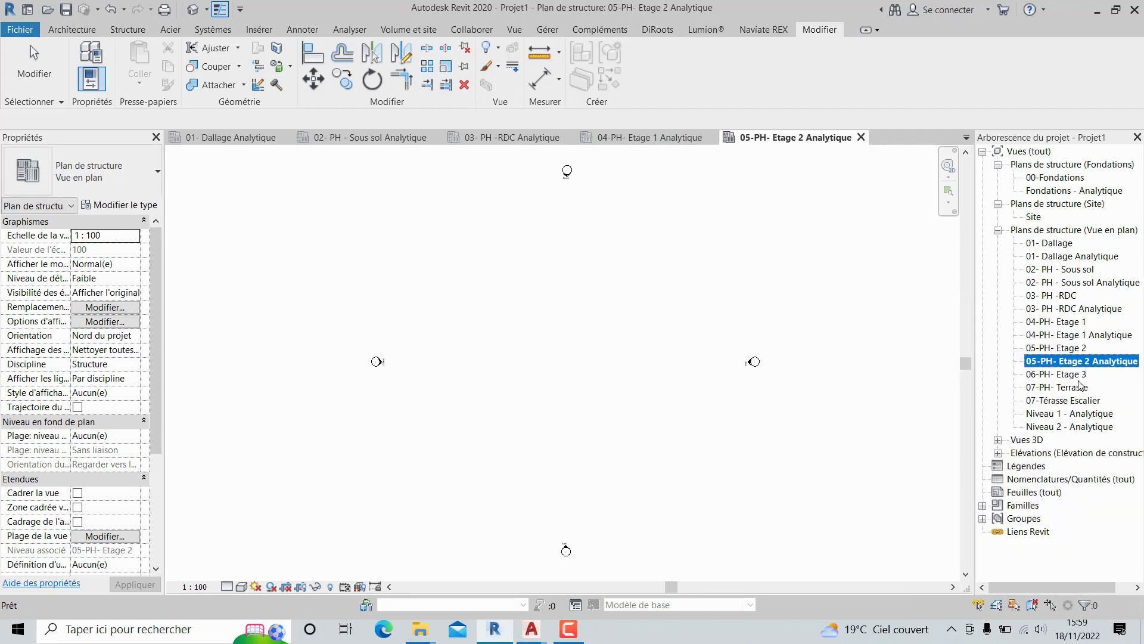
- Duplicate the 06-PH- Etage 3 structural plan without details and rename the copy 06-PH- Etage 3 Analytique
click(1067, 374)
right_click(1068, 375)
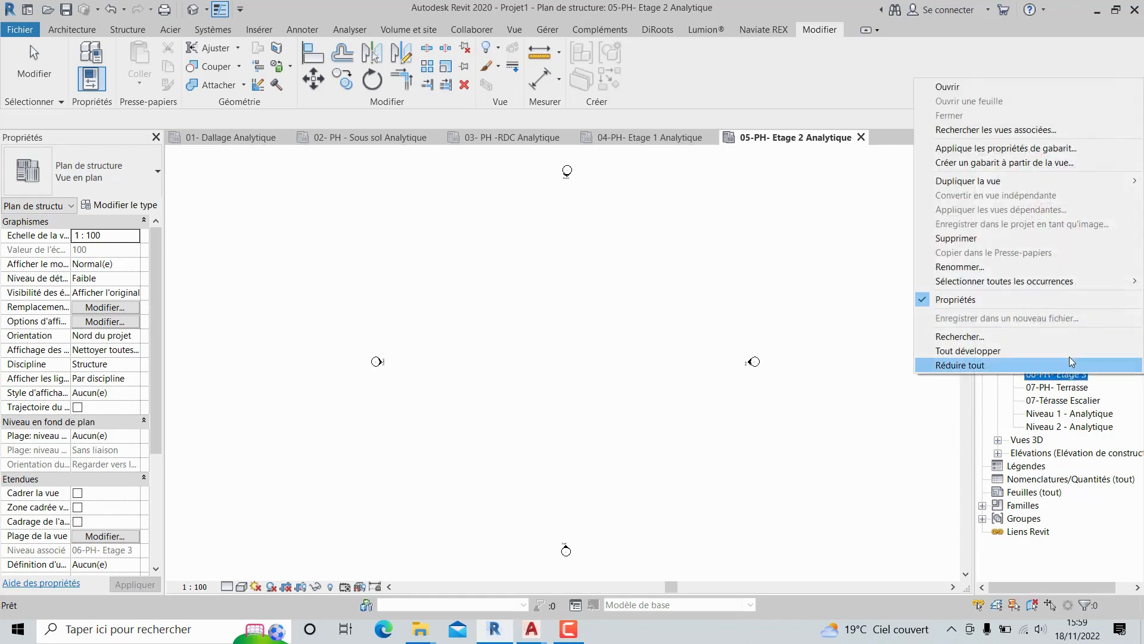
mouse_move(1000, 186)
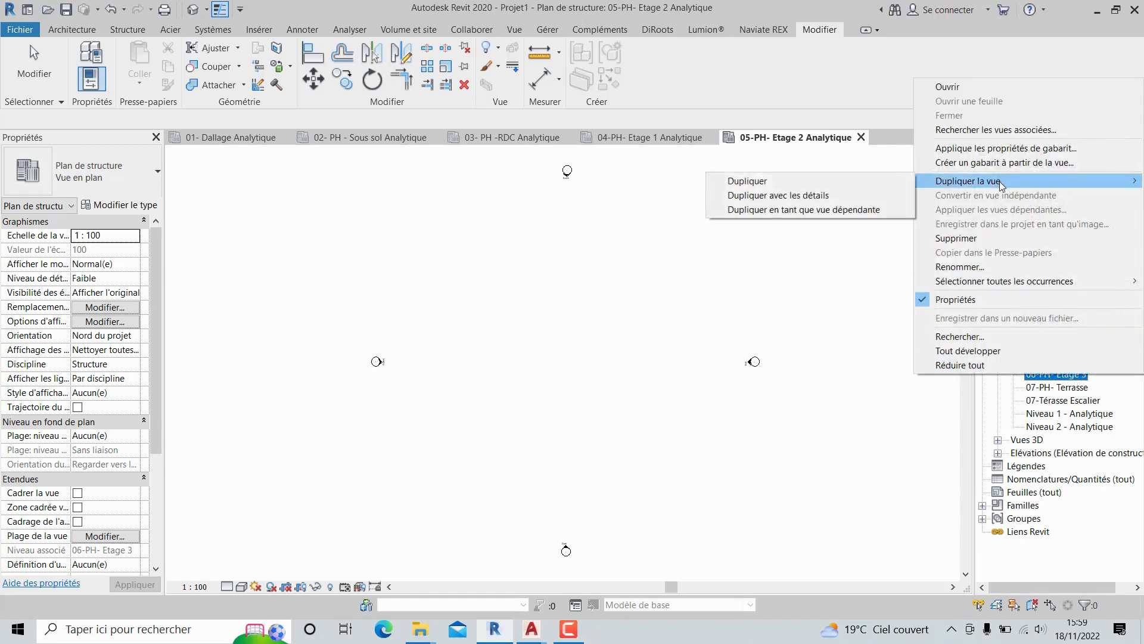
click(810, 180)
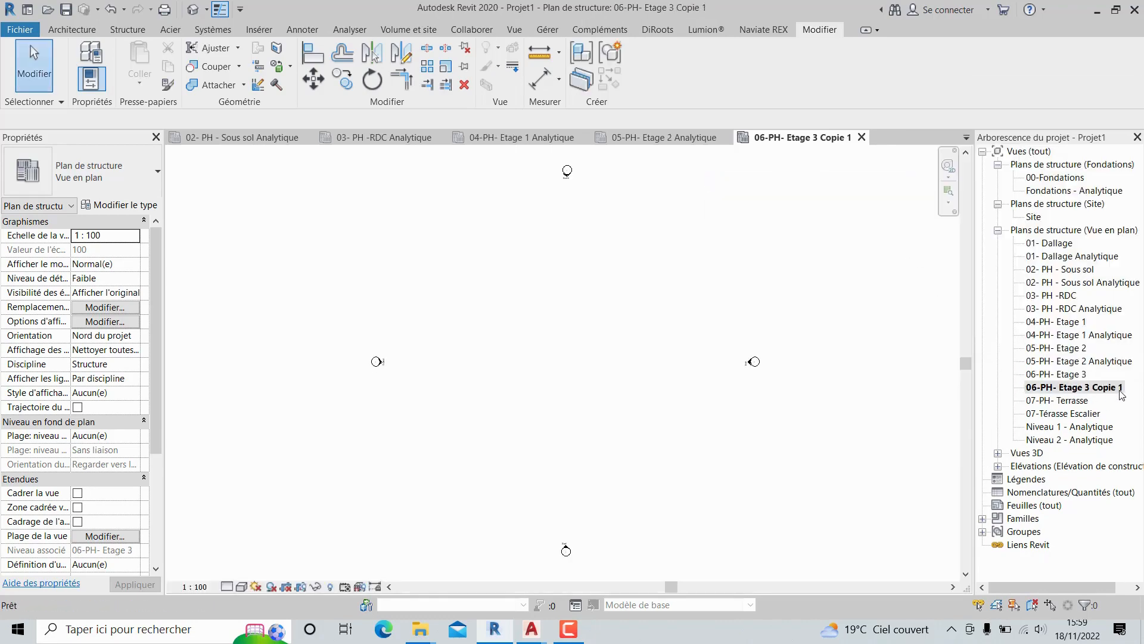
click(1121, 388)
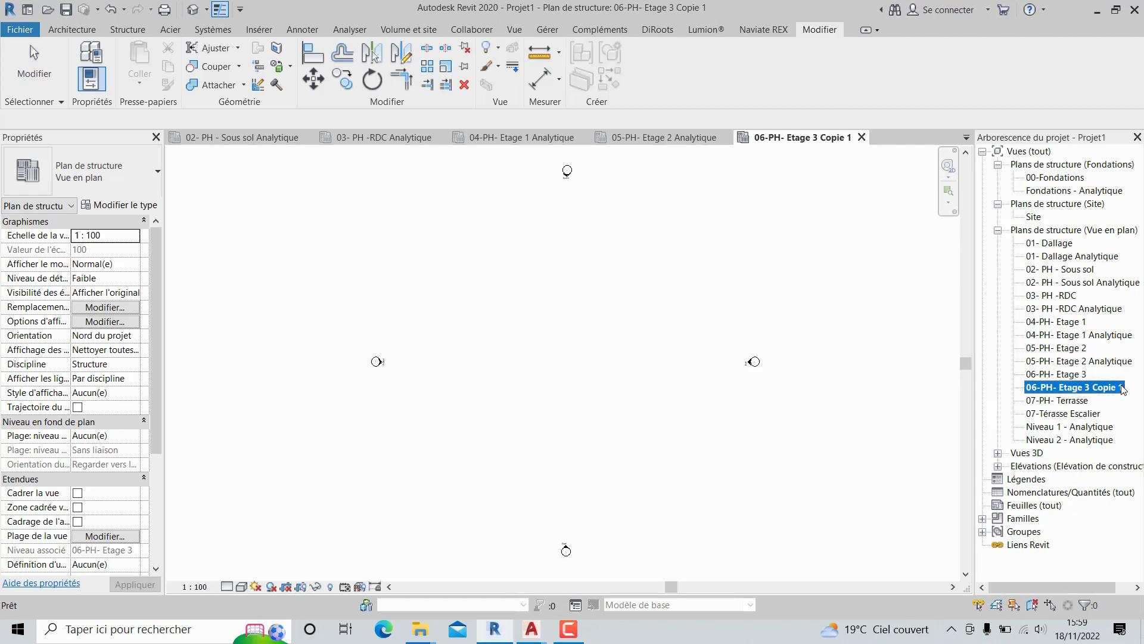
click(1121, 387)
drag(1120, 388, 1099, 389)
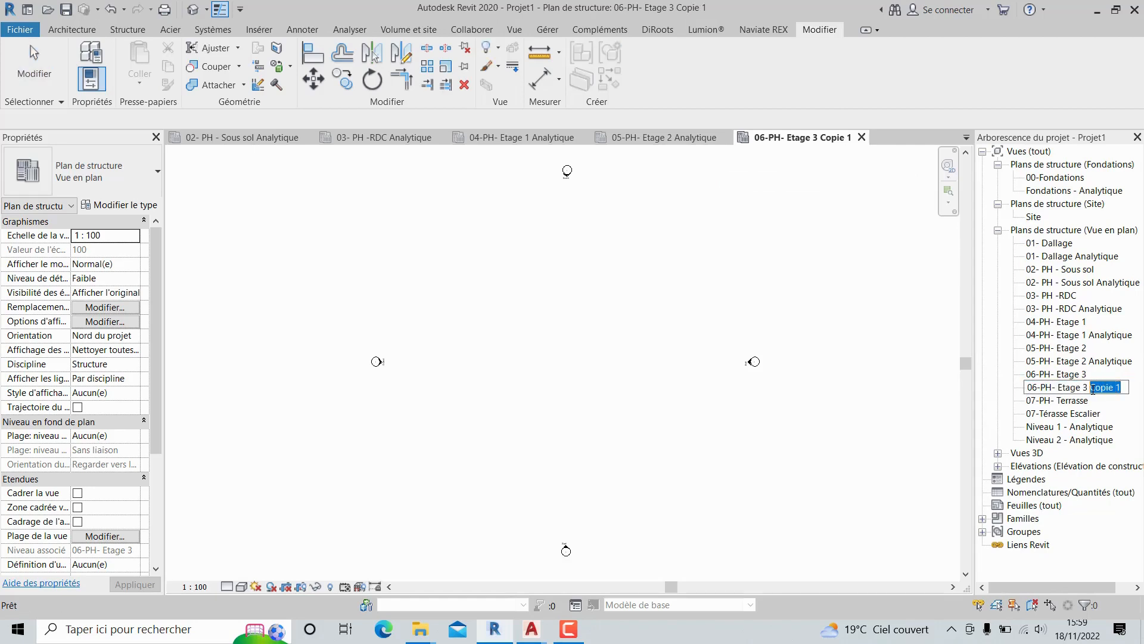
text(Ana)
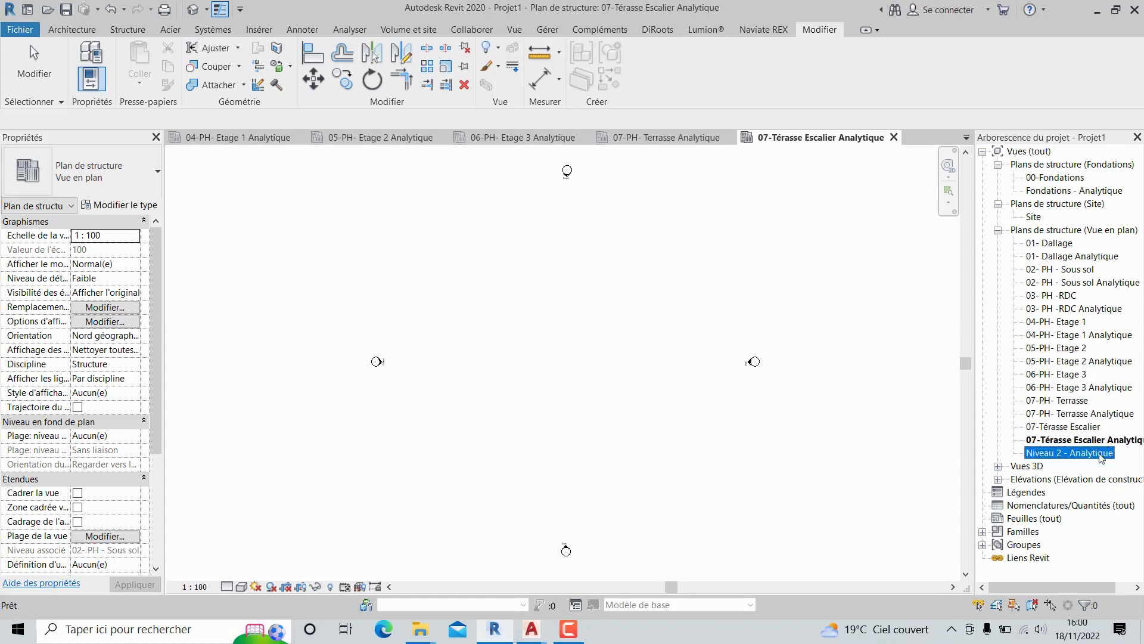
- Delete the Niveau 2 - Analytique structural plan from the project
right_click(1067, 453)
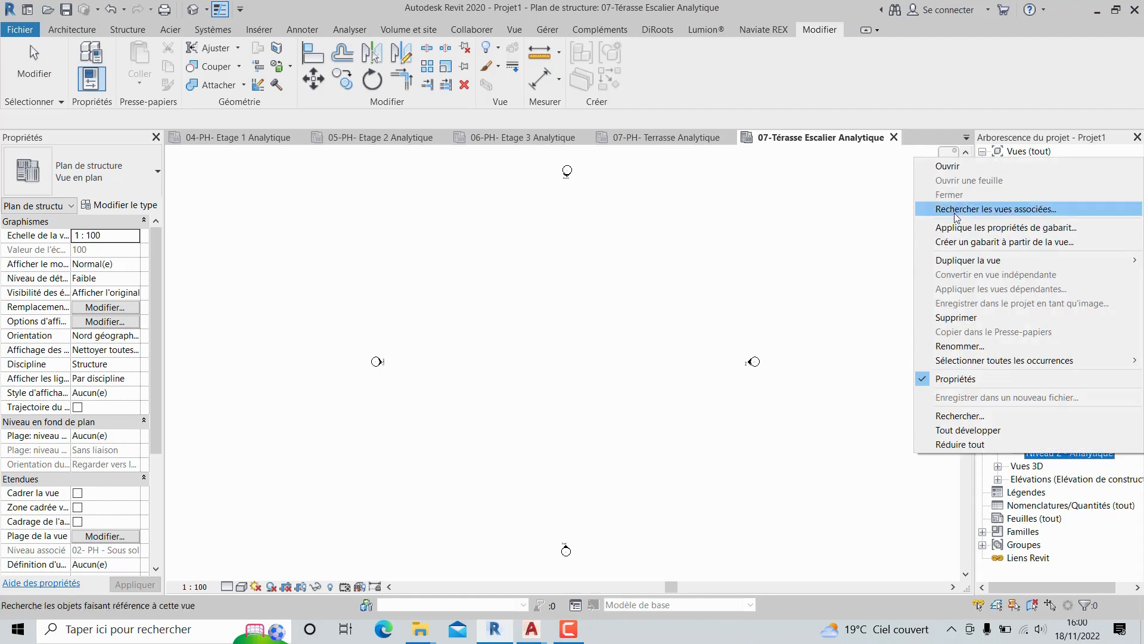
click(956, 317)
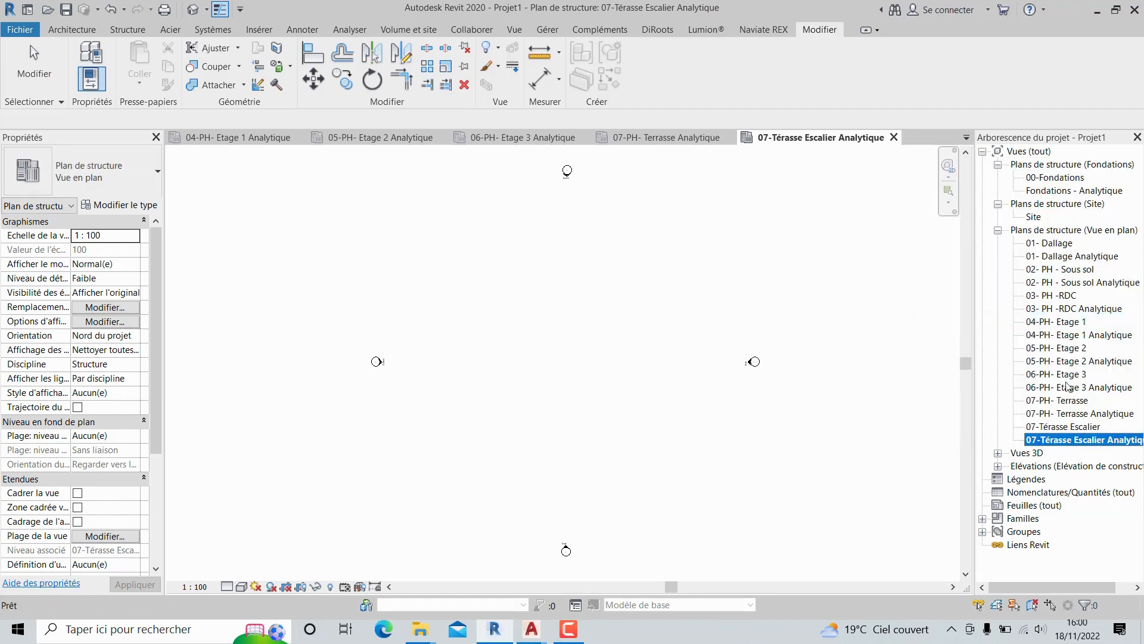
click(927, 294)
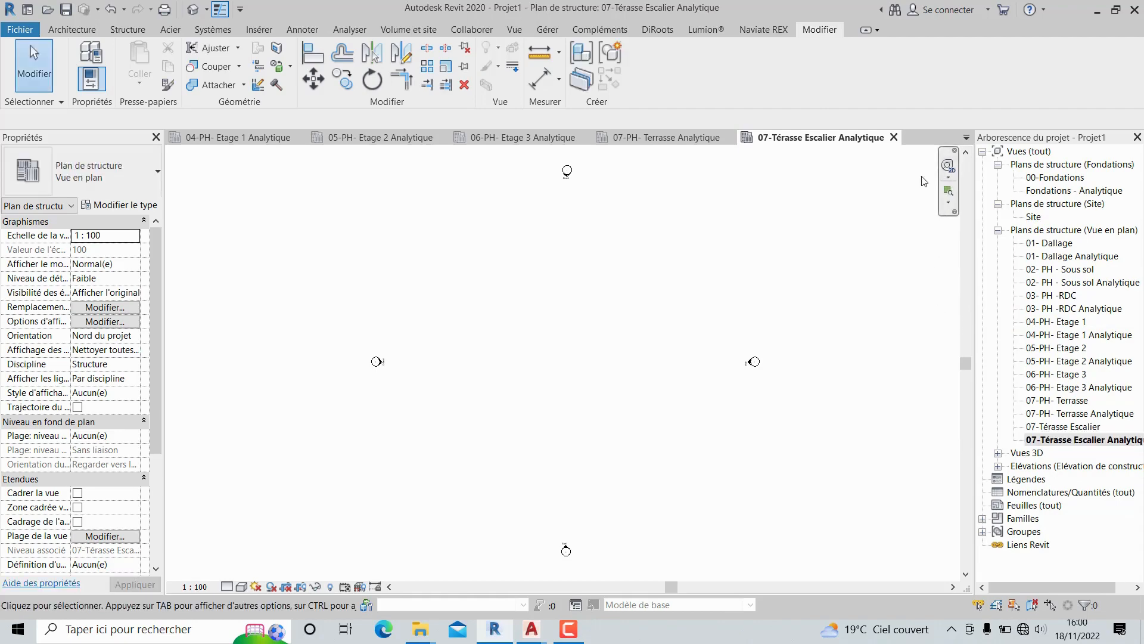
- Close the open Analytique plans and the Nord elevation, and open the 00-Fondations structural plan
click(894, 137)
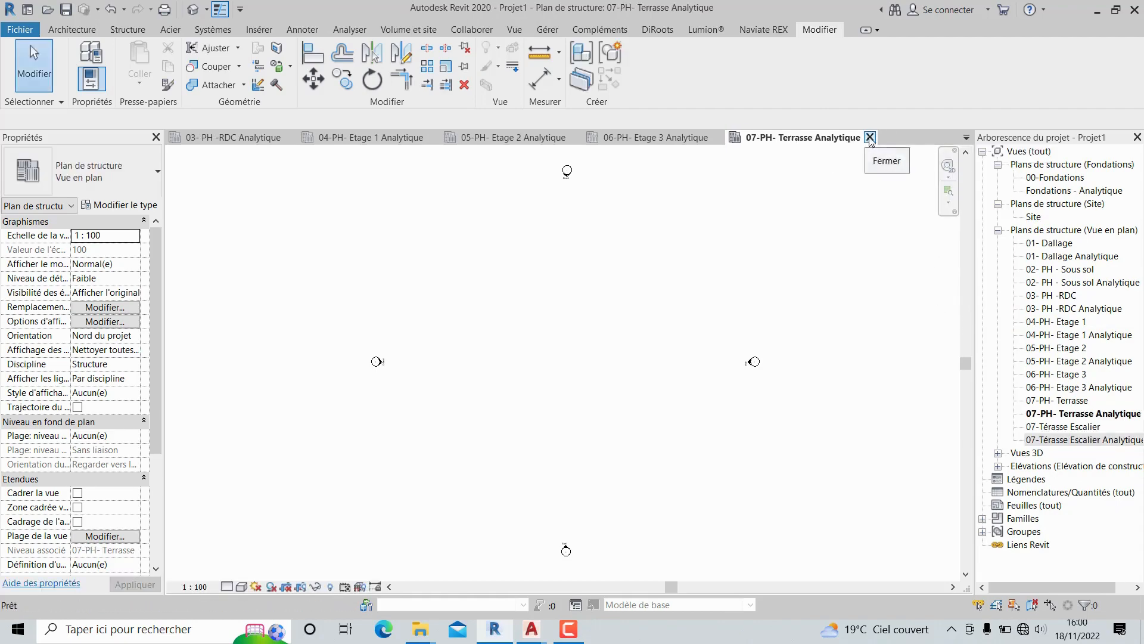
click(870, 137)
click(1053, 178)
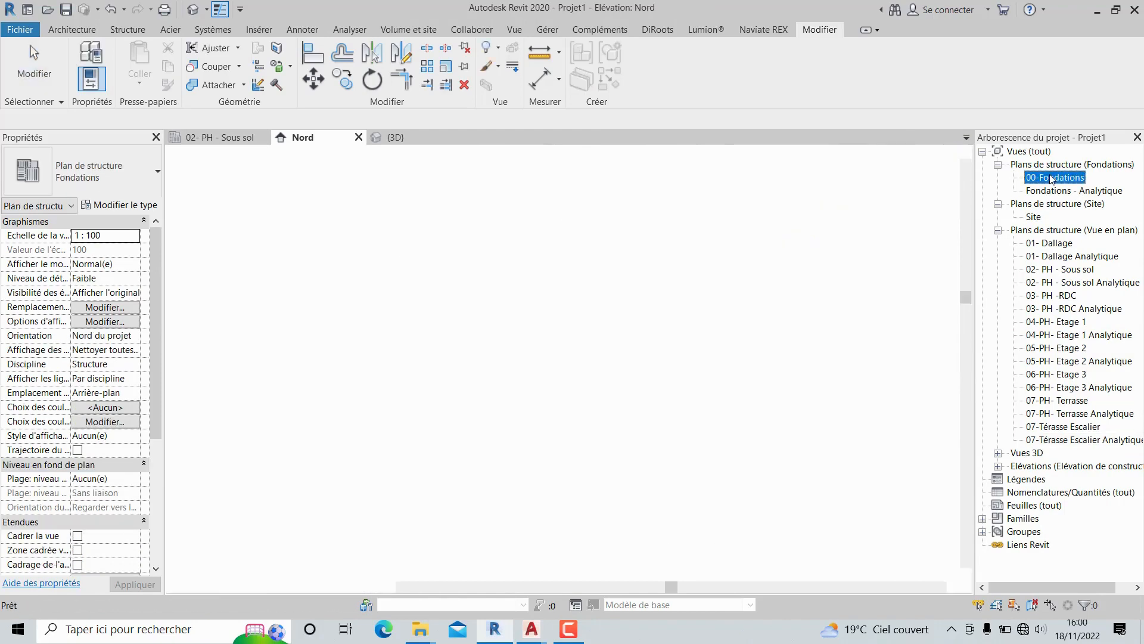
double_click(1053, 177)
click(455, 138)
scroll(524, 307, up, 2)
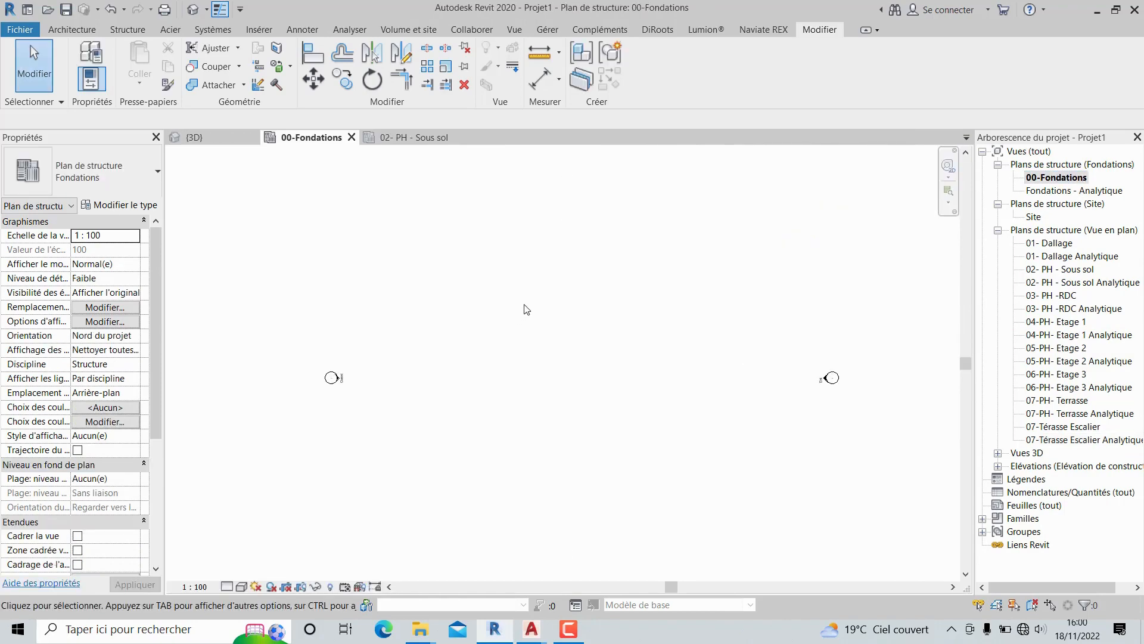
middle_drag(524, 307, 542, 339)
- Link 0-Fondation BA R+3.dwg from the desktop folder BIM LEARNINGS into the 00-Fondations plan, with automatic unit detection and origin-to-origin positioning
click(244, 31)
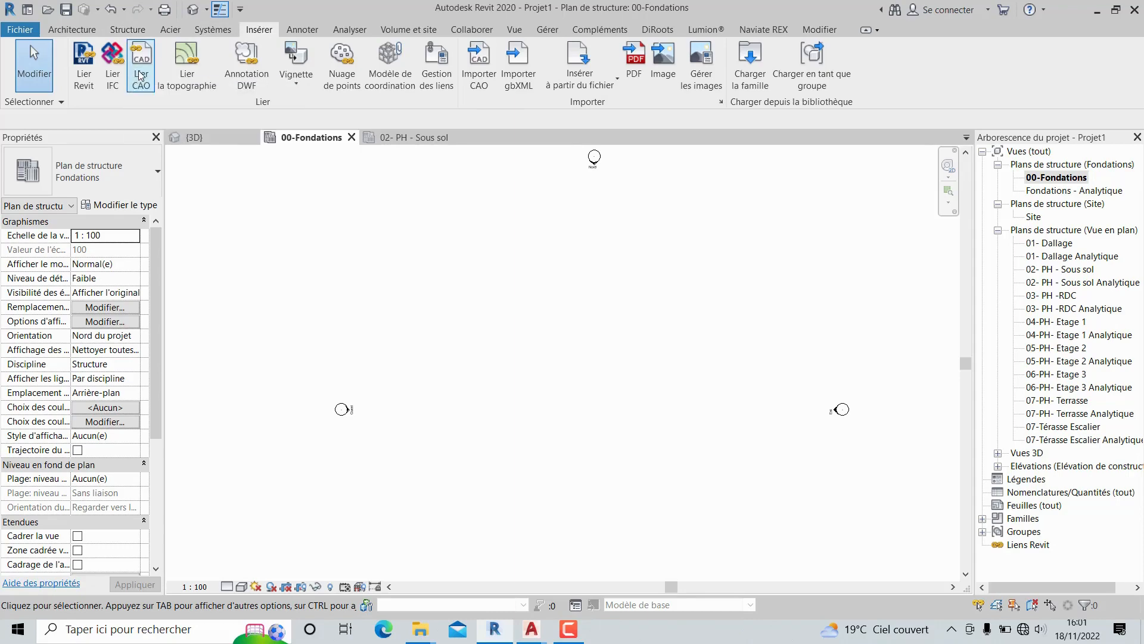
click(140, 75)
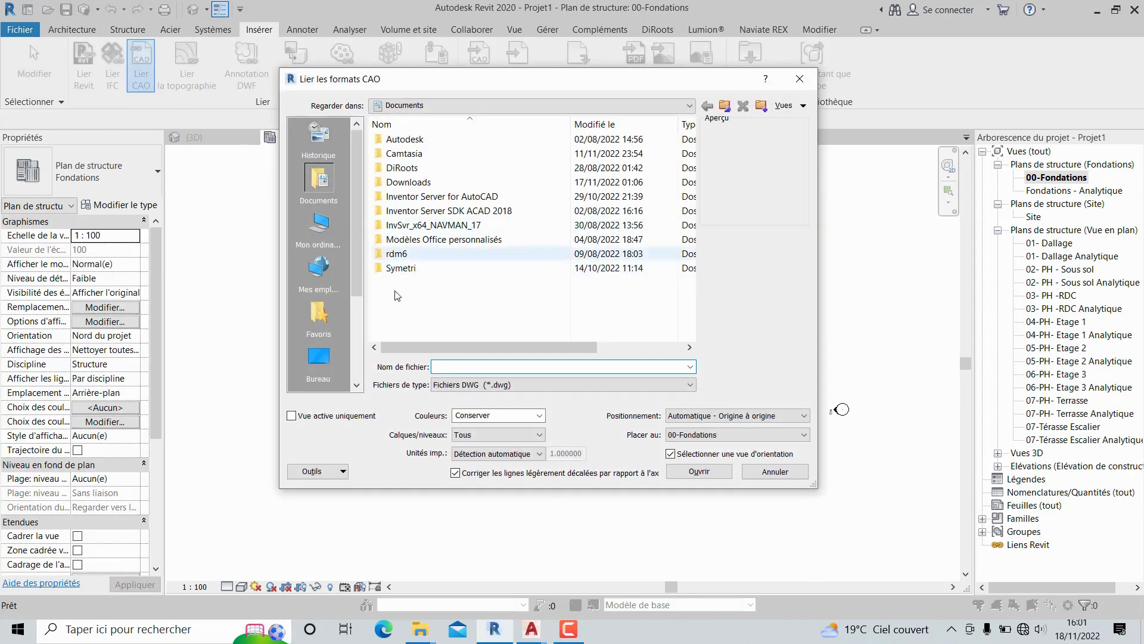
click(318, 358)
scroll(433, 257, down, 1)
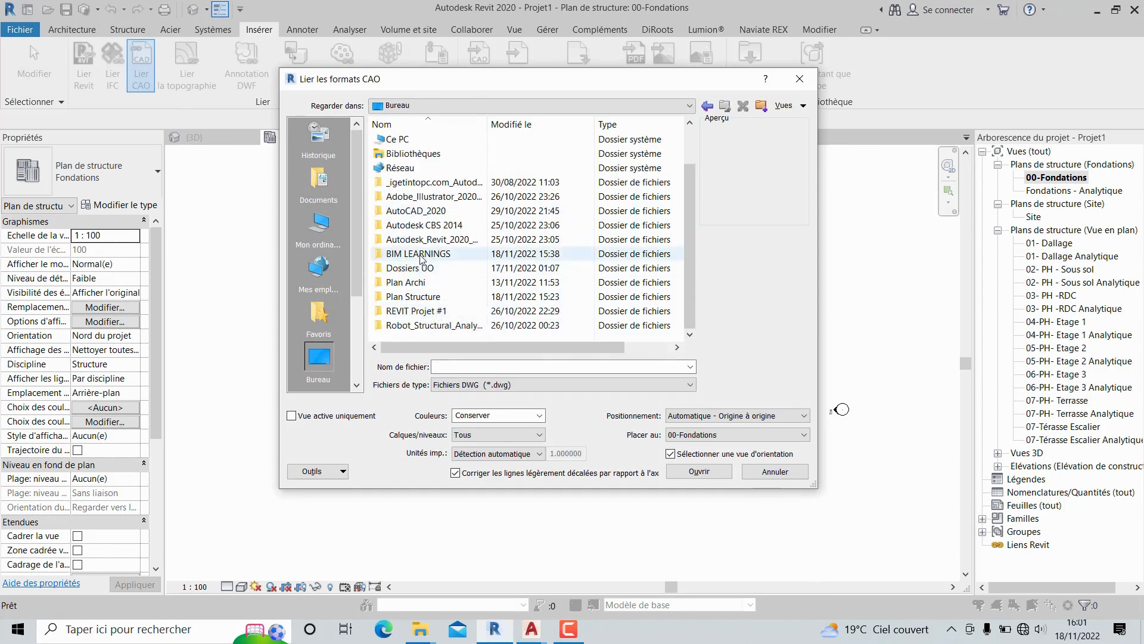
double_click(422, 257)
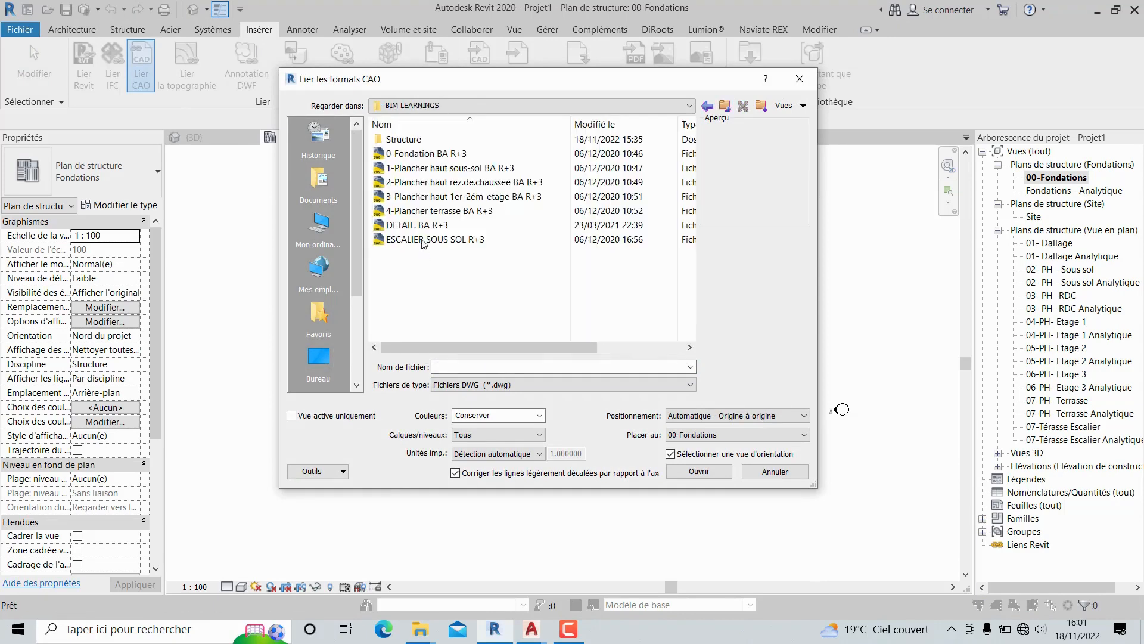
click(420, 154)
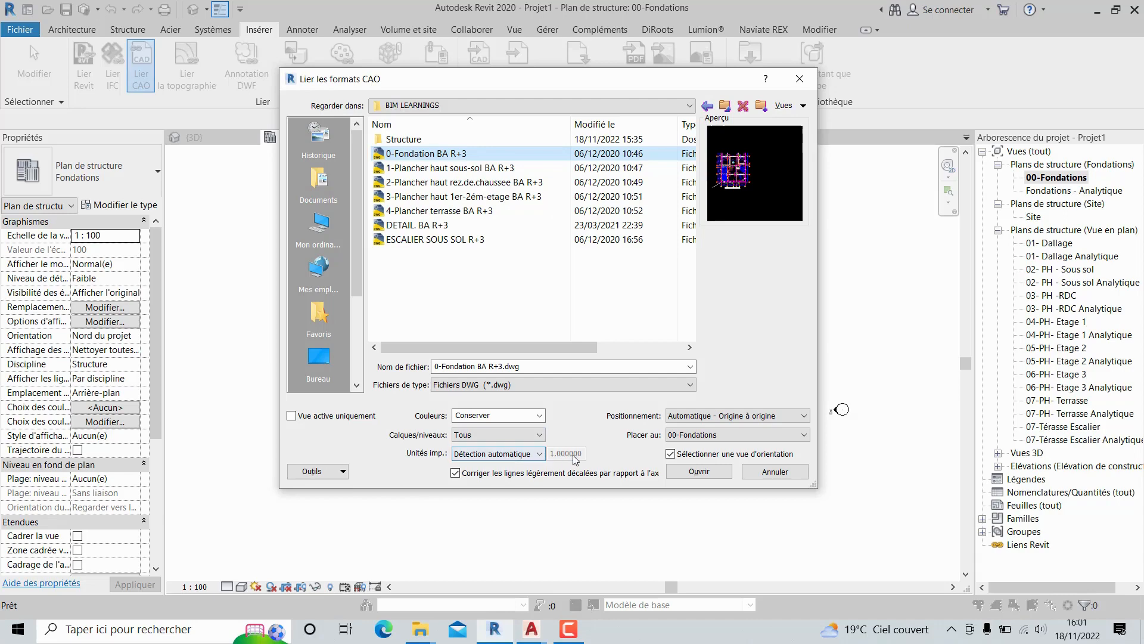
click(694, 474)
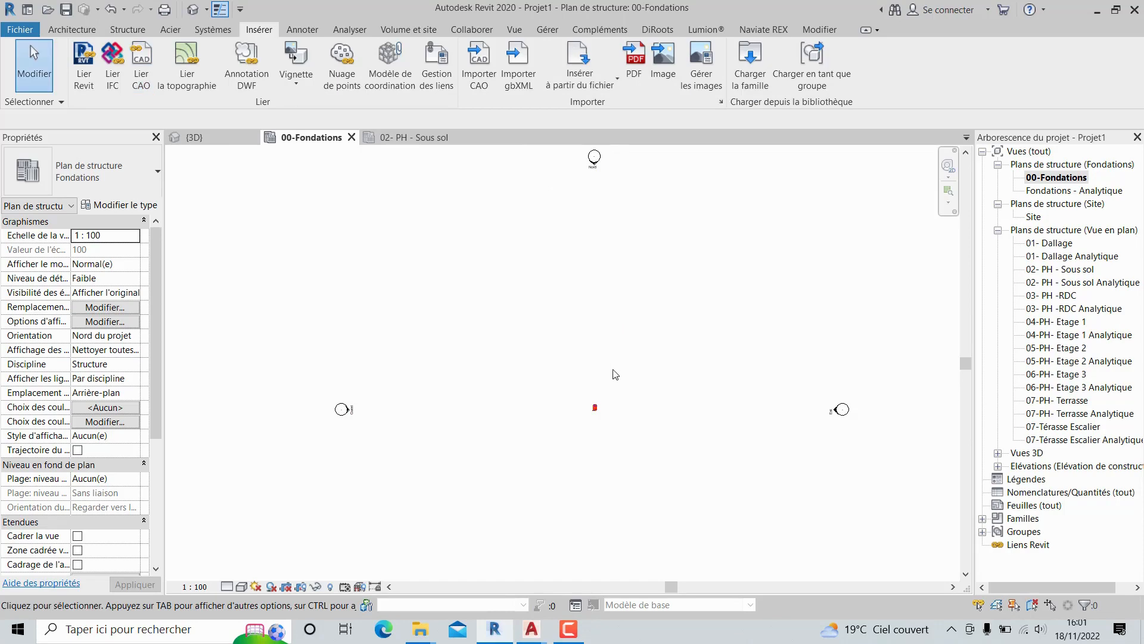
- Inspect the linked foundation drawing in the 00-Fondations plan and delete it
scroll(596, 410, up, 6)
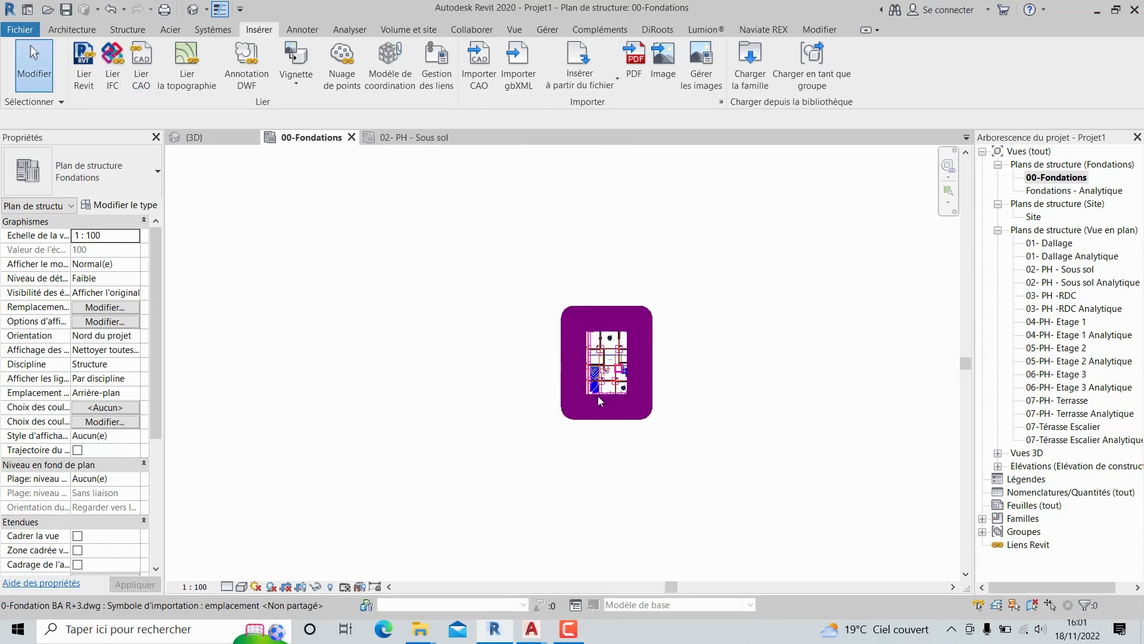
scroll(642, 294, down, 4)
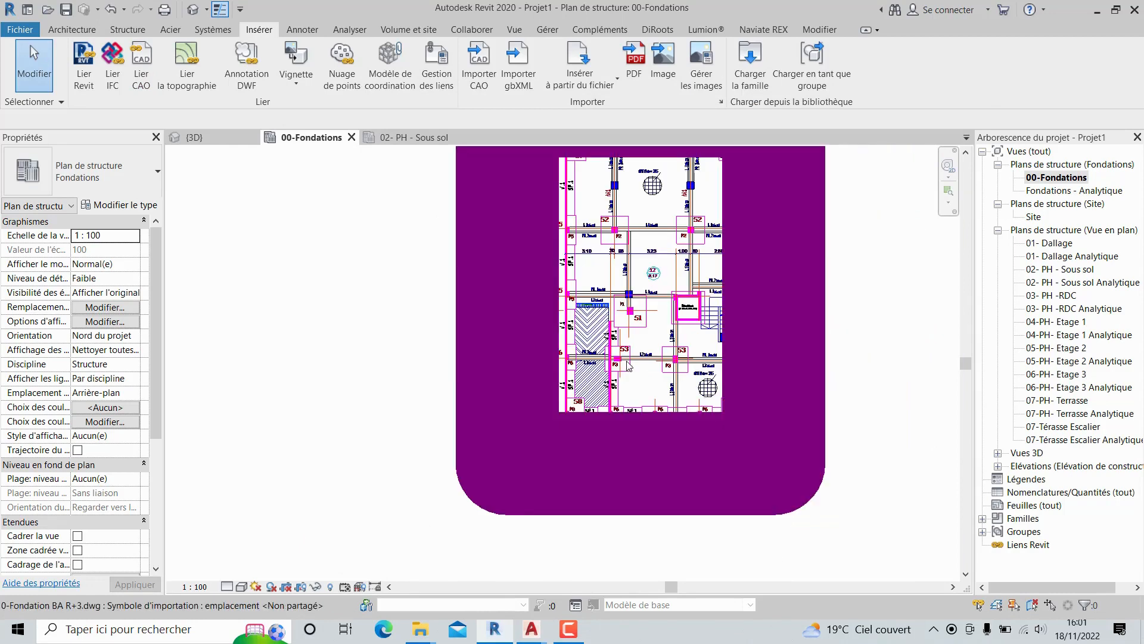
scroll(627, 366, down, 2)
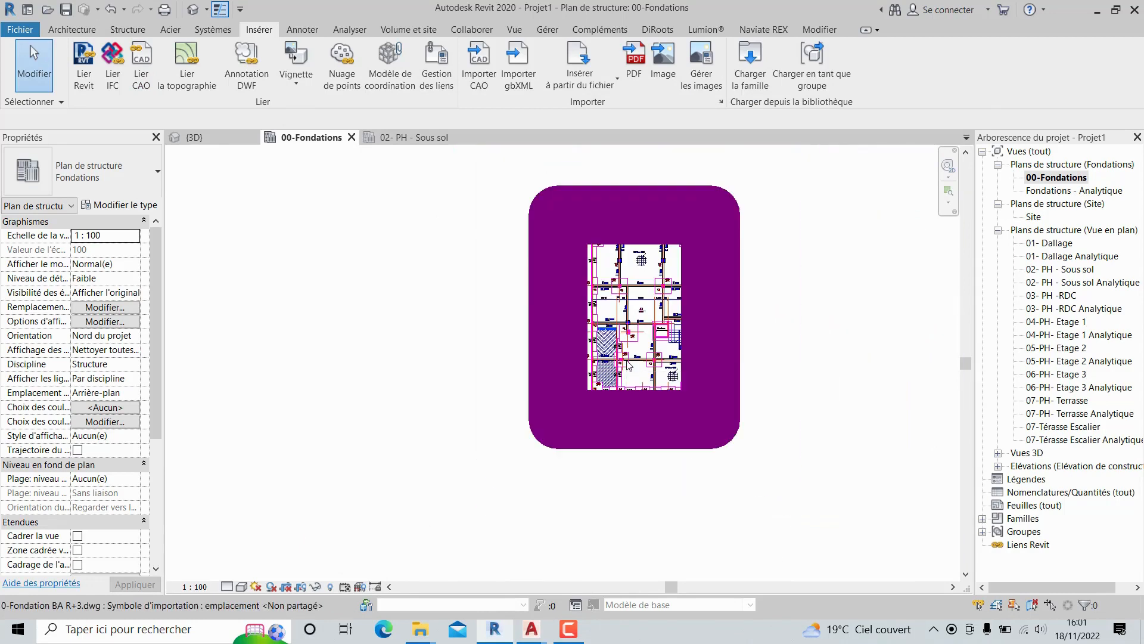
scroll(627, 366, down, 1)
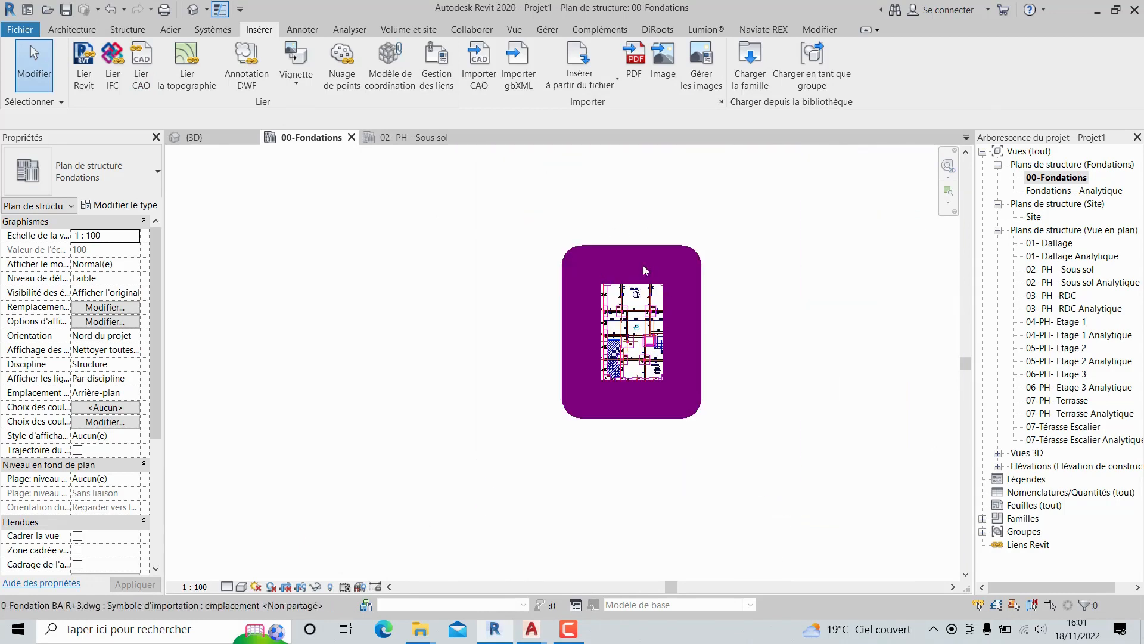
click(639, 325)
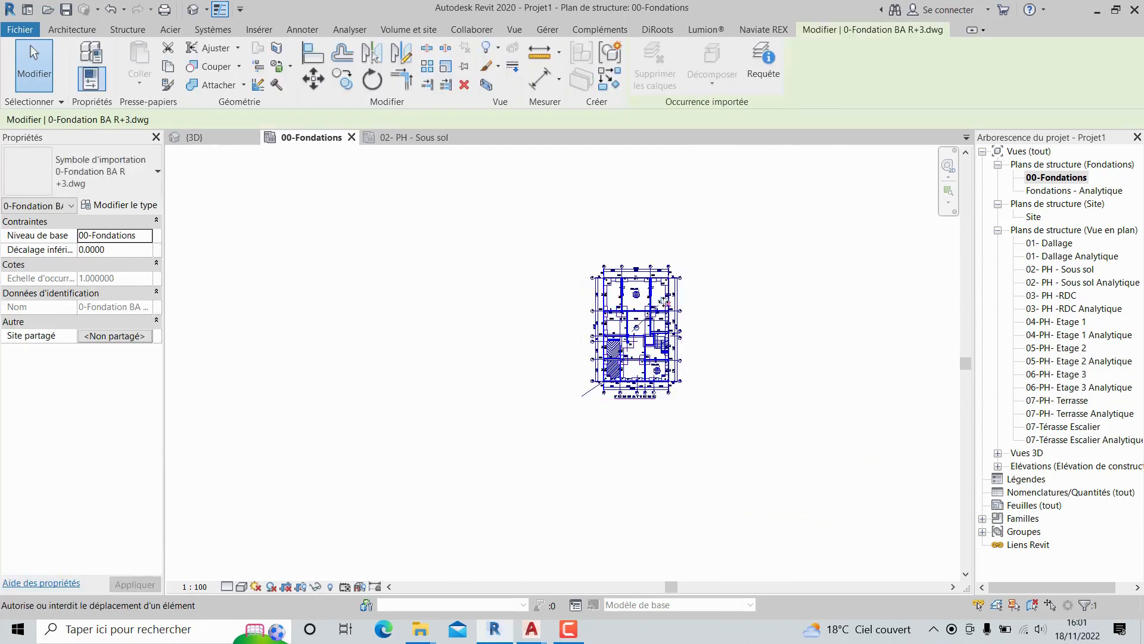
key(Delete)
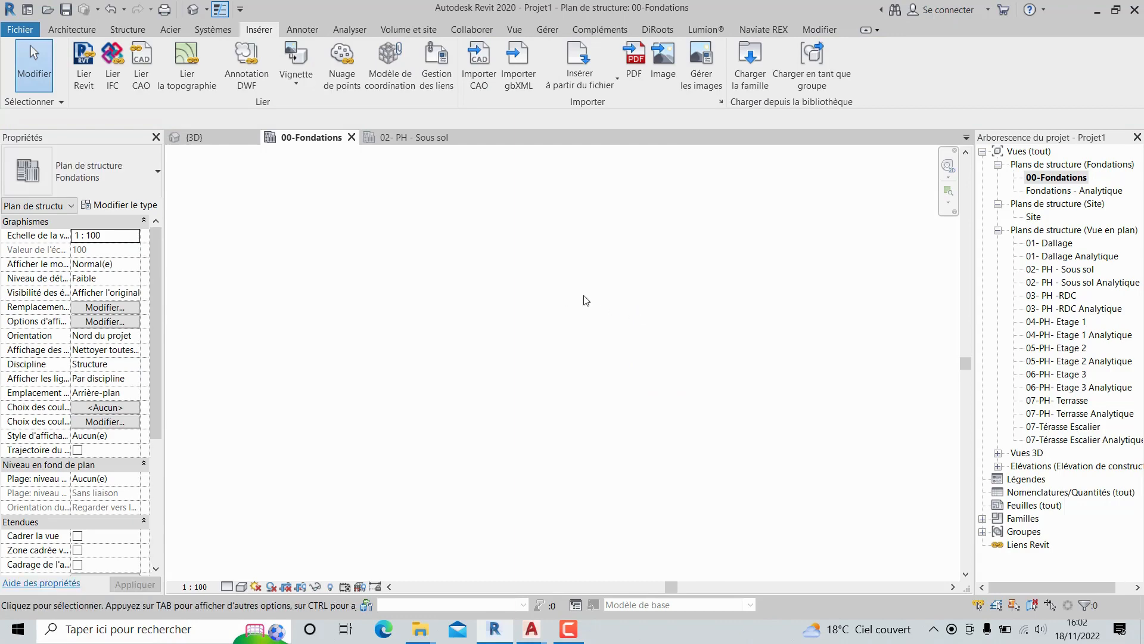
- Check the project's length unit settings without changing them
key(u)
key(n)
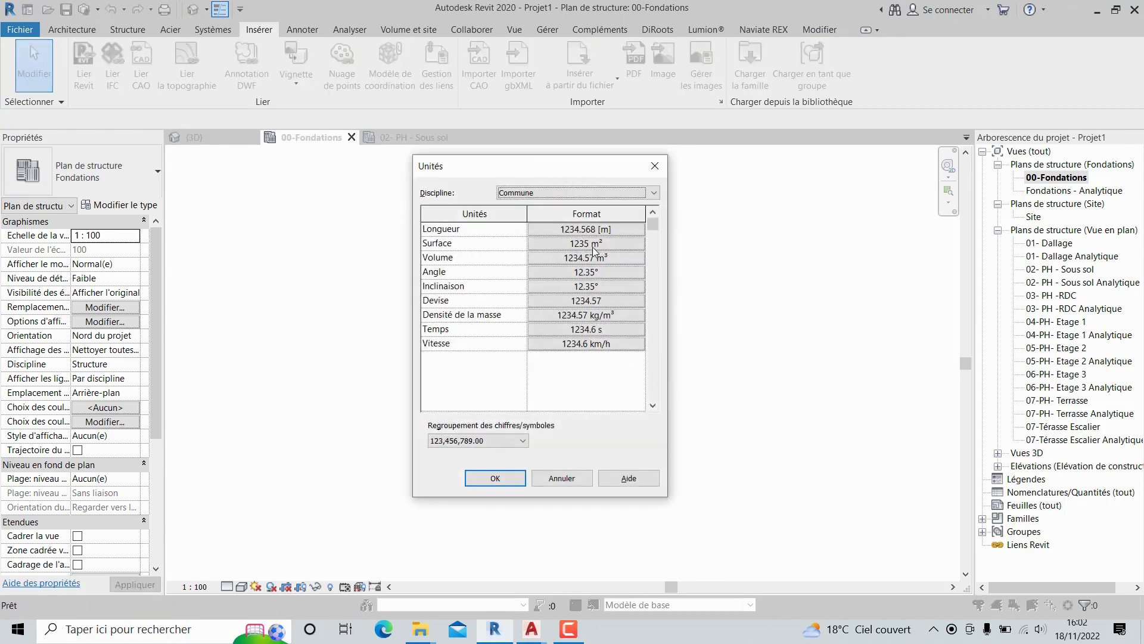
click(656, 166)
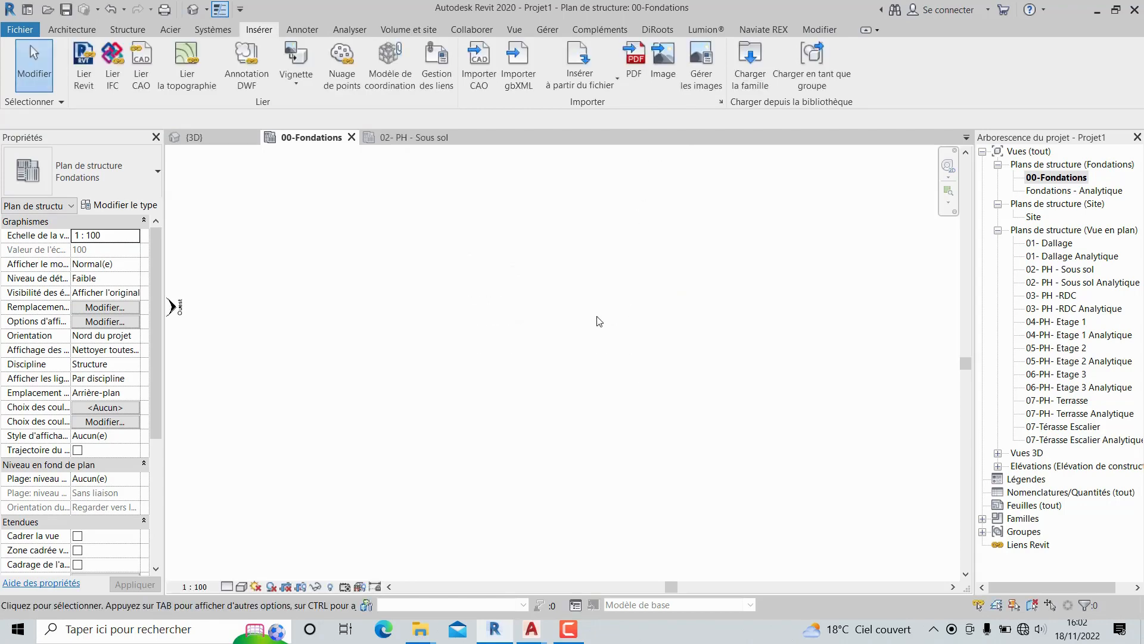
- Link 0-Fondation BA R+3.dwg into the 00-Fondations plan with the import units set to mètre
scroll(638, 324, down, 2)
scroll(560, 307, down, 1)
middle_drag(550, 301, 443, 303)
click(144, 63)
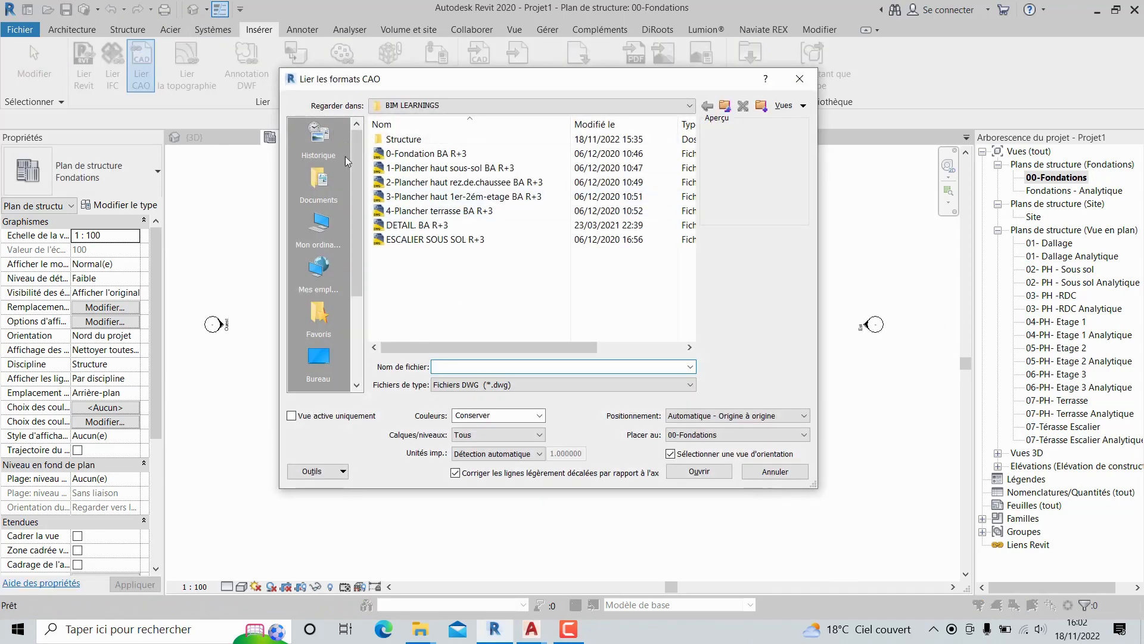
click(419, 154)
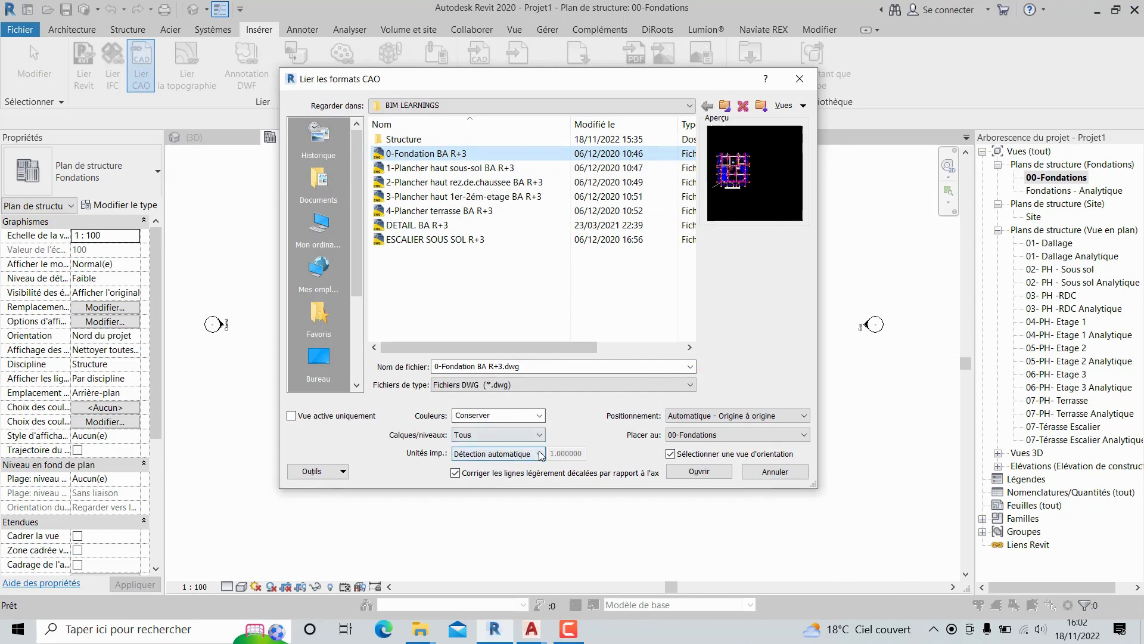
click(500, 454)
click(464, 495)
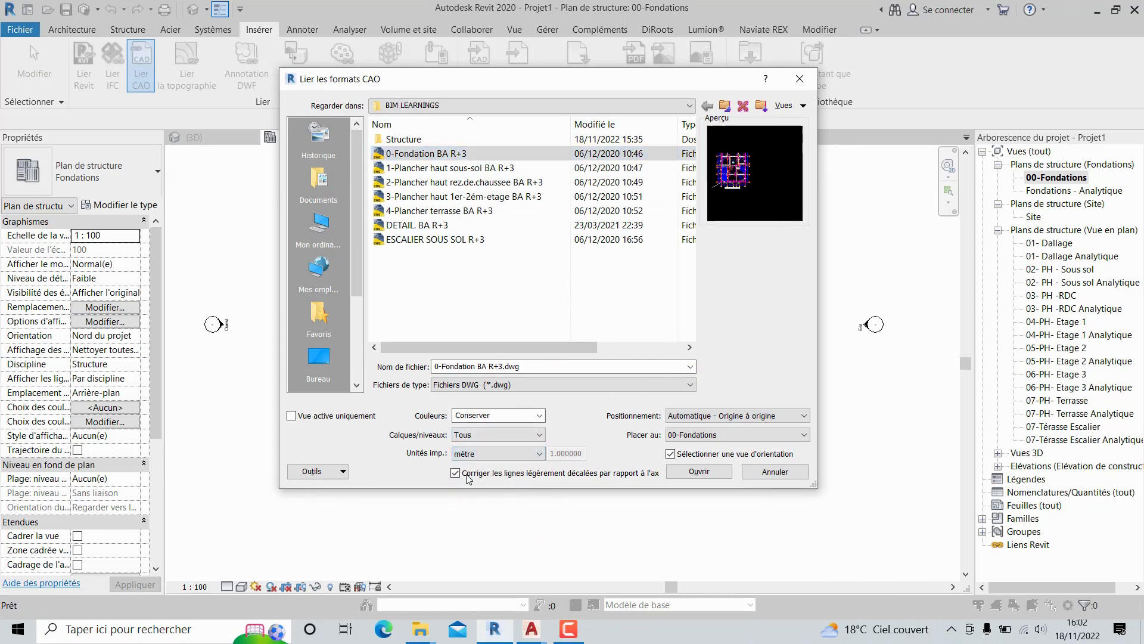
click(699, 471)
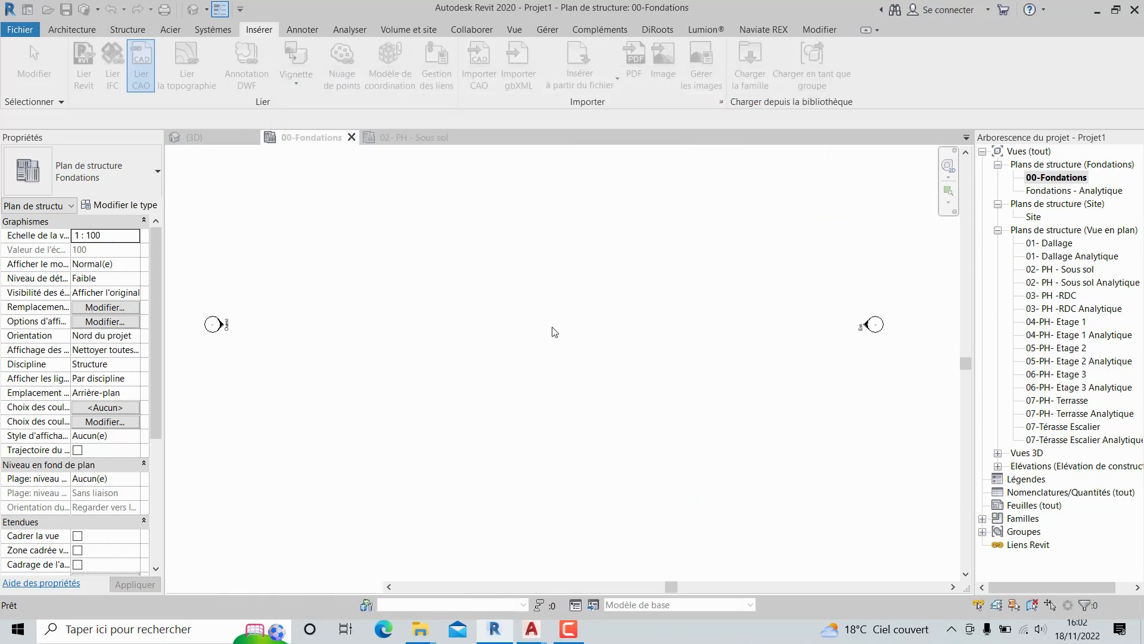
middle_drag(614, 226, 584, 365)
click(593, 203)
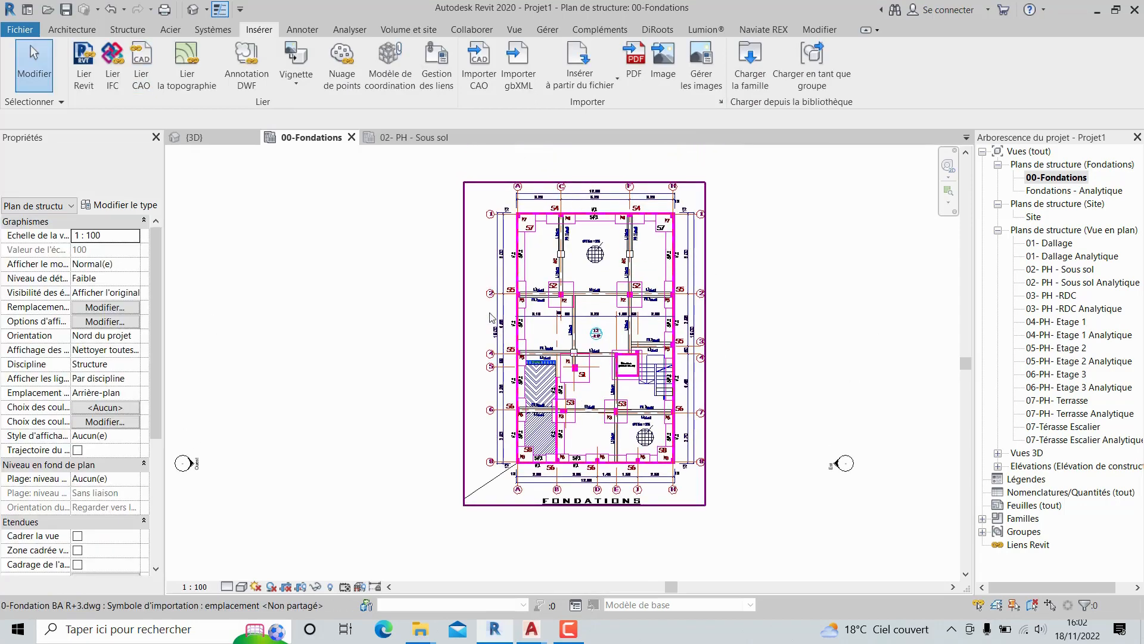
- Examine the linked foundation plan's grid axes, dimensions, footings and columns to check its scale and content
scroll(568, 209, up, 1)
scroll(568, 208, up, 2)
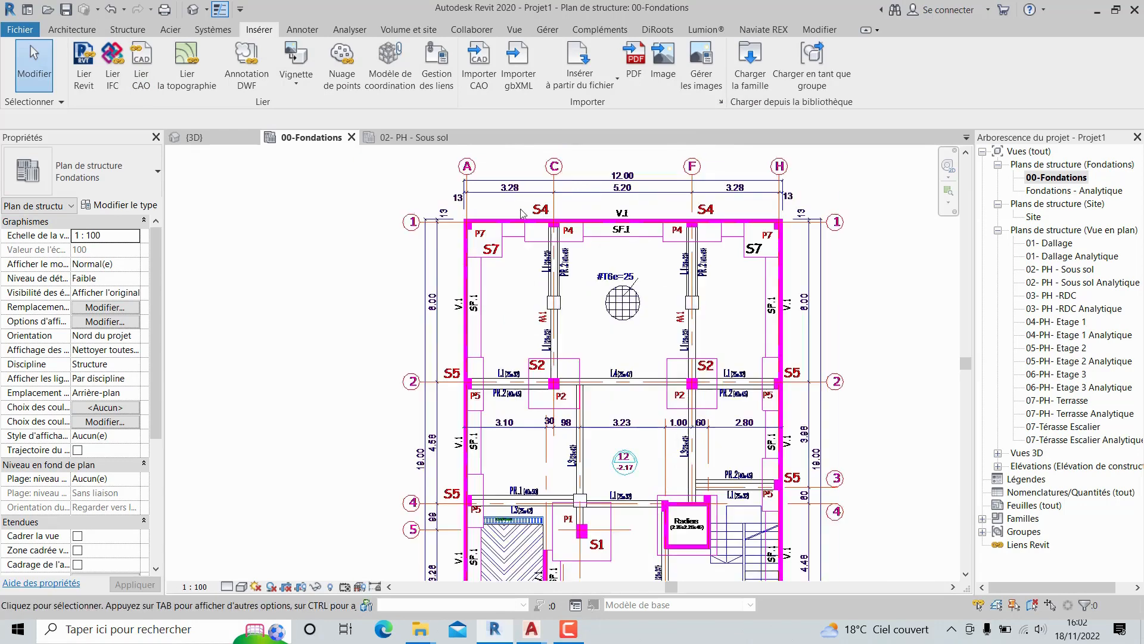
click(602, 239)
scroll(607, 262, down, 3)
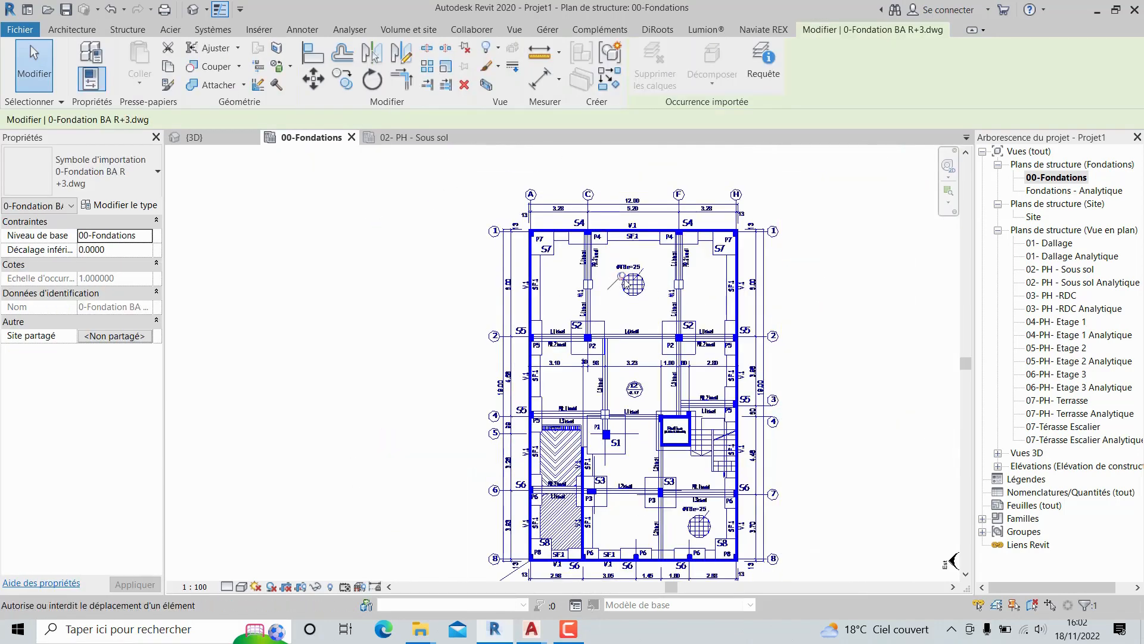
click(830, 303)
middle_drag(580, 250, 536, 210)
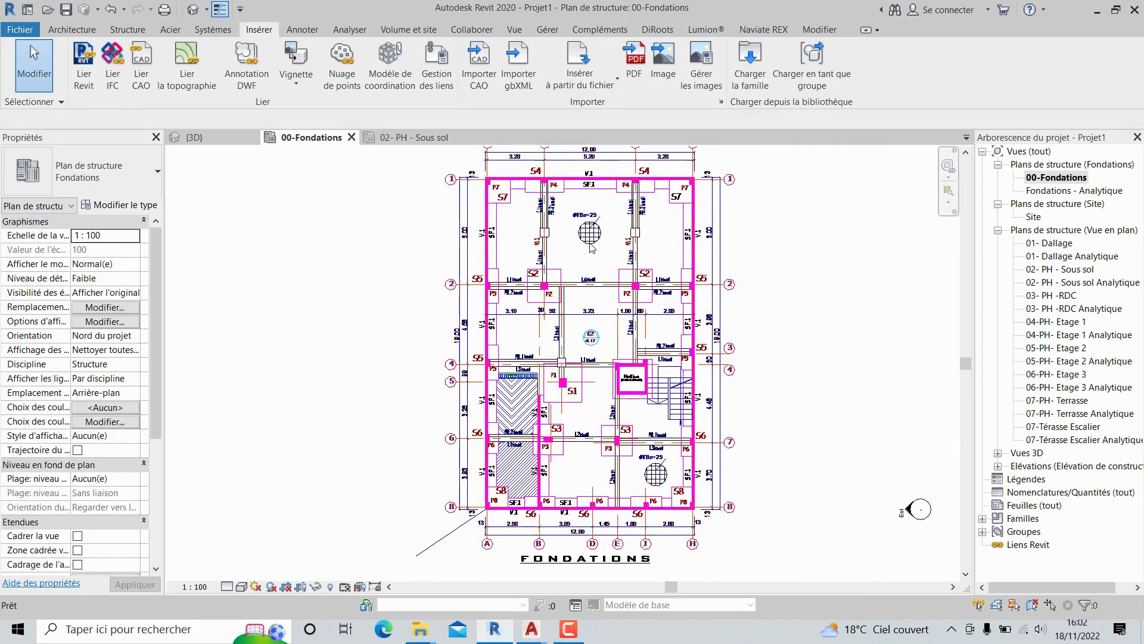
middle_drag(502, 191, 517, 270)
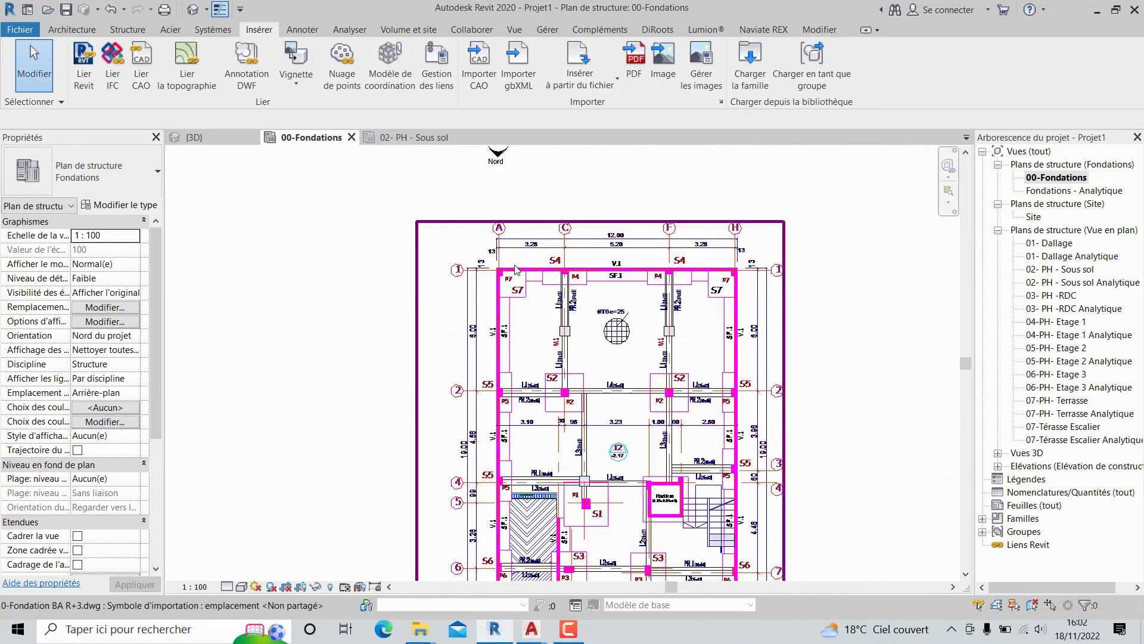
scroll(516, 269, up, 5)
scroll(517, 287, down, 4)
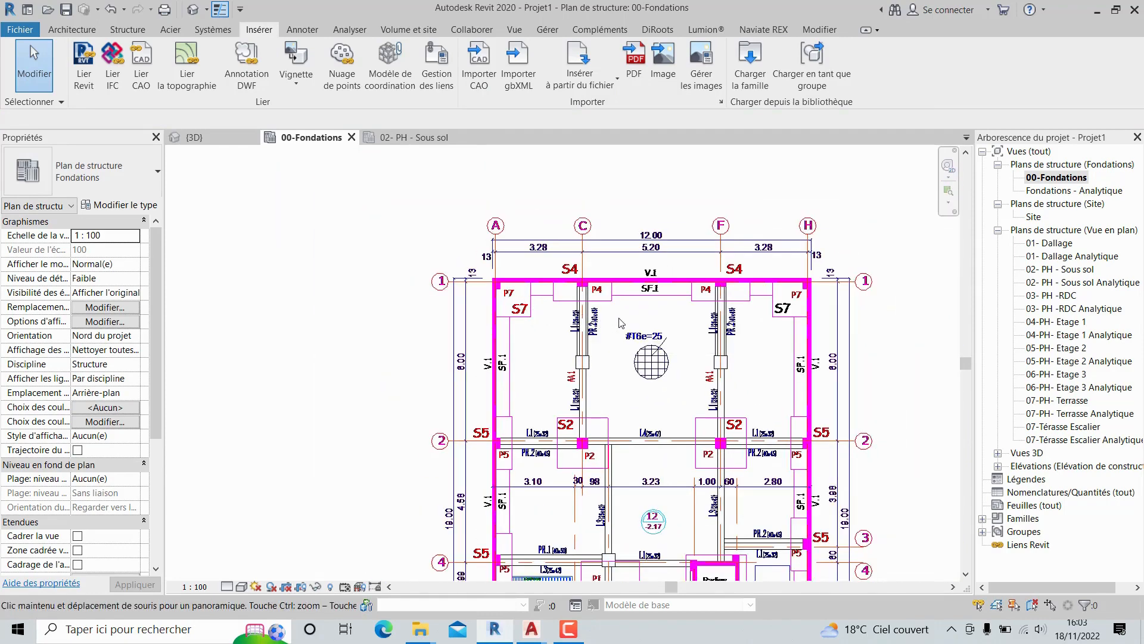
middle_drag(622, 327, 622, 289)
scroll(561, 258, up, 4)
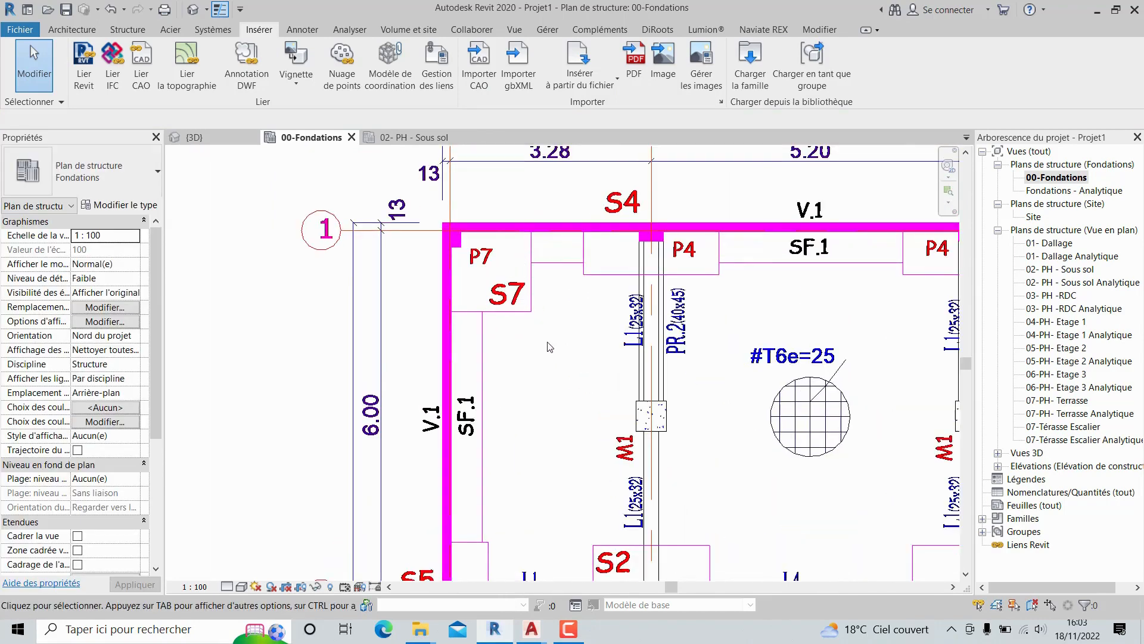
scroll(655, 437, down, 4)
middle_drag(699, 450, 648, 366)
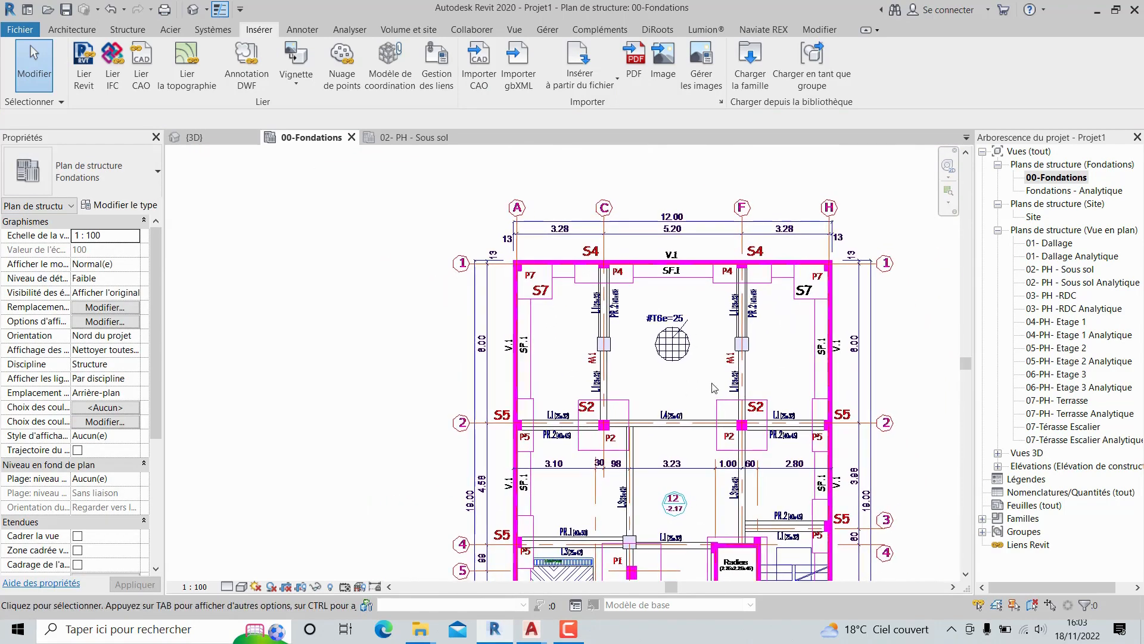
middle_drag(647, 456, 614, 426)
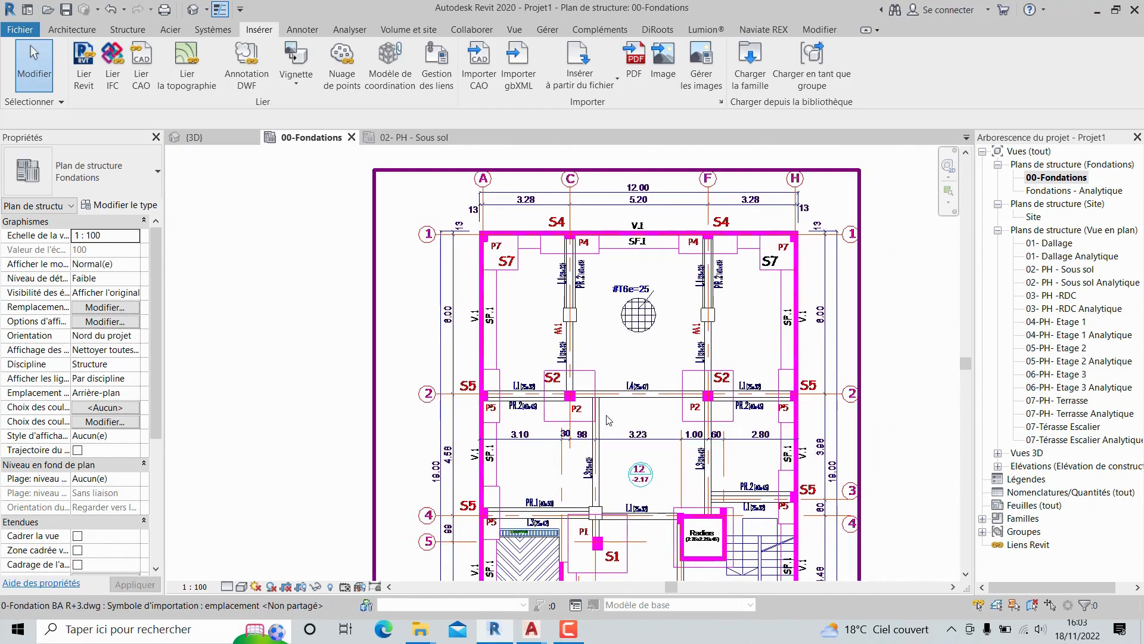
scroll(559, 251, down, 2)
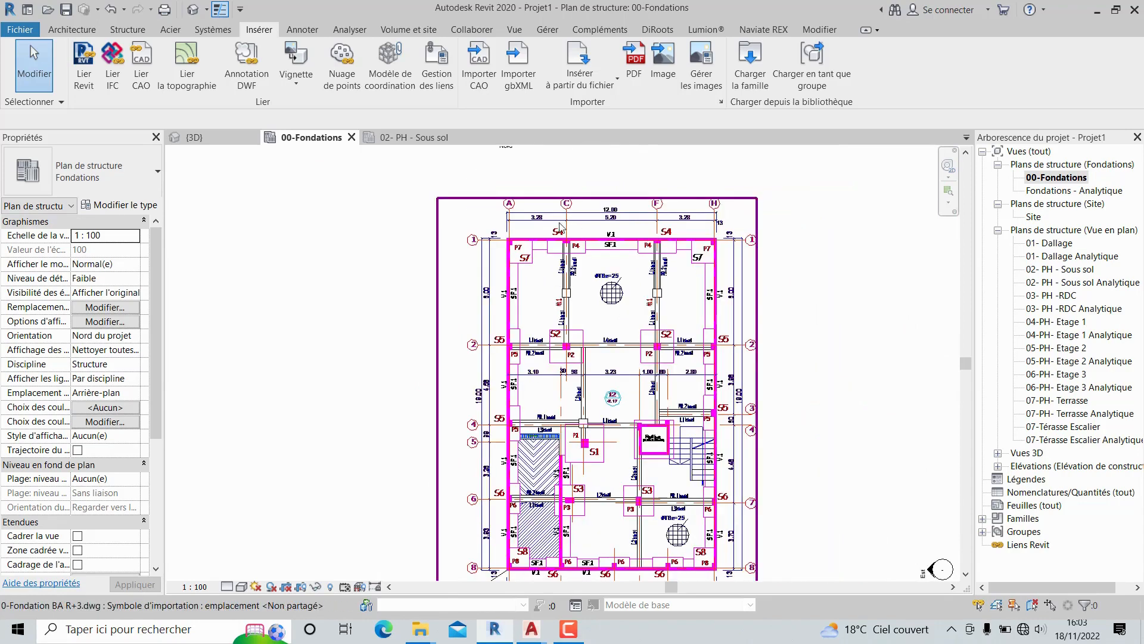
click(119, 32)
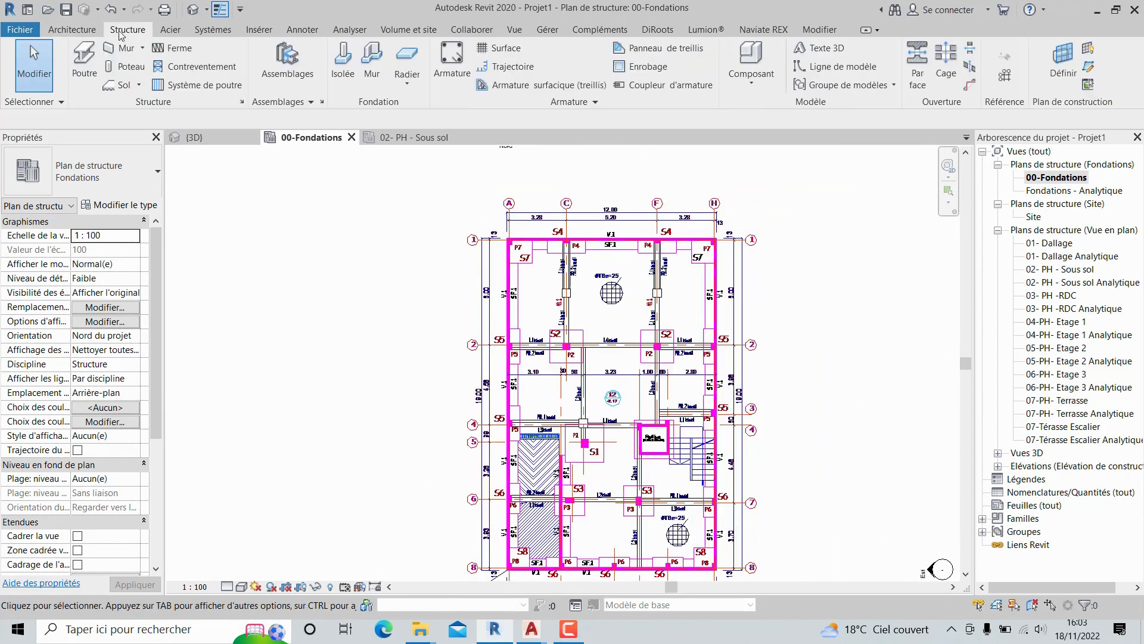
click(337, 72)
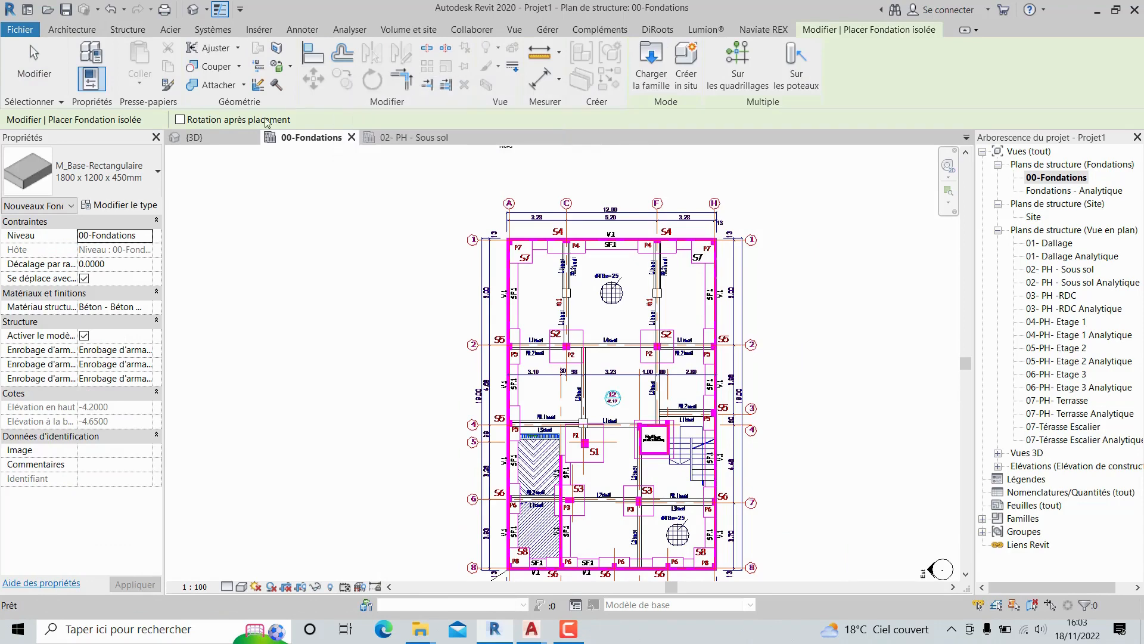
scroll(420, 255, up, 2)
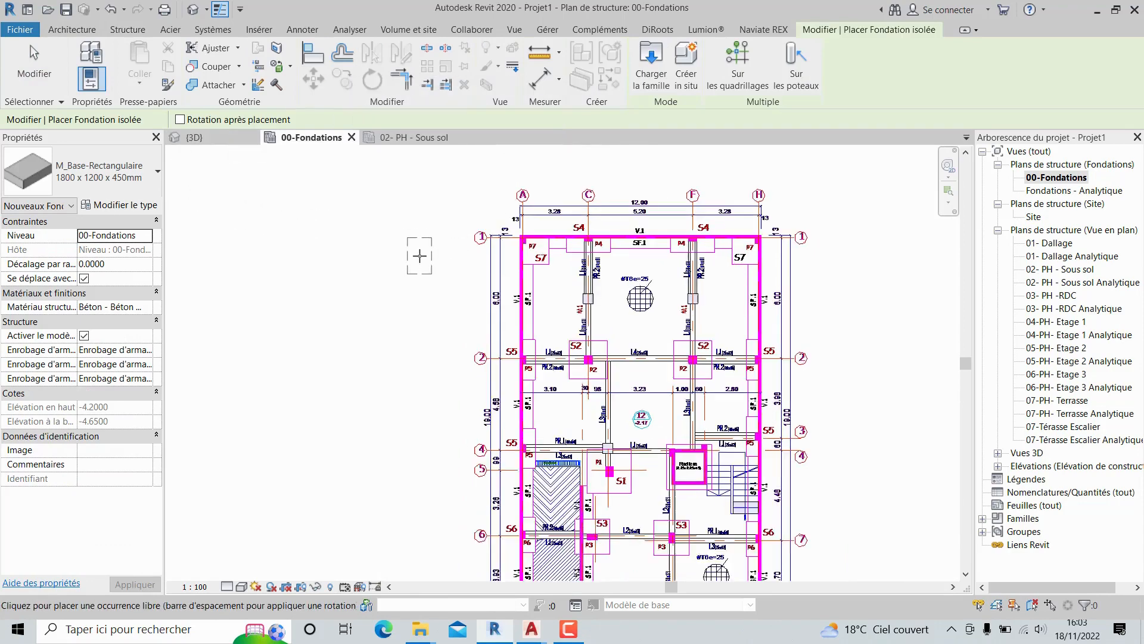
scroll(420, 255, down, 1)
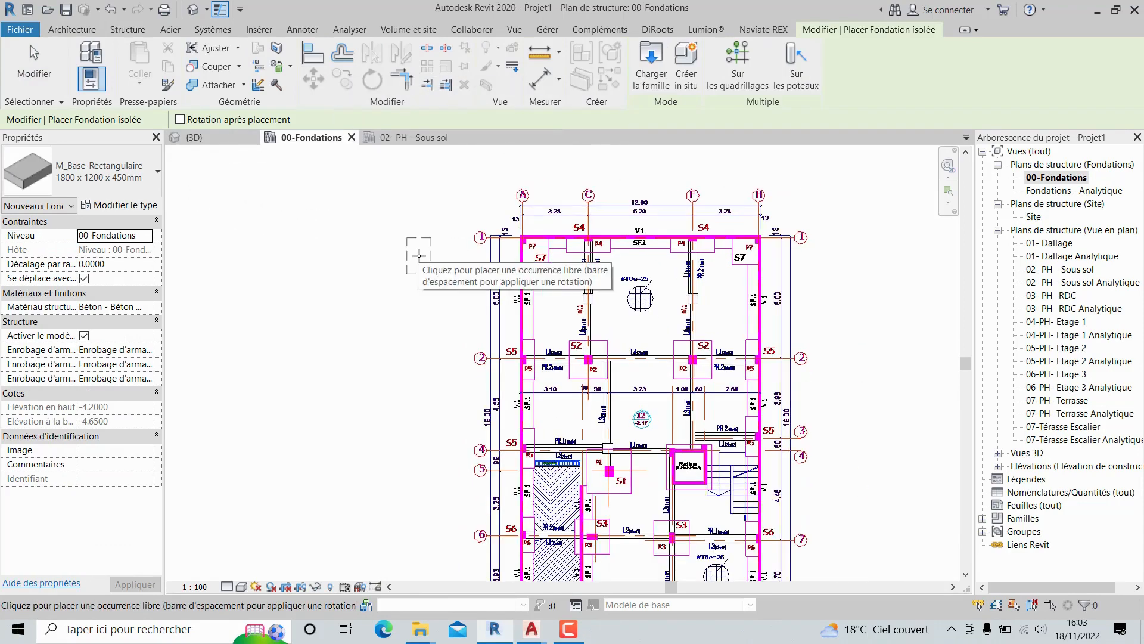
key(Escape)
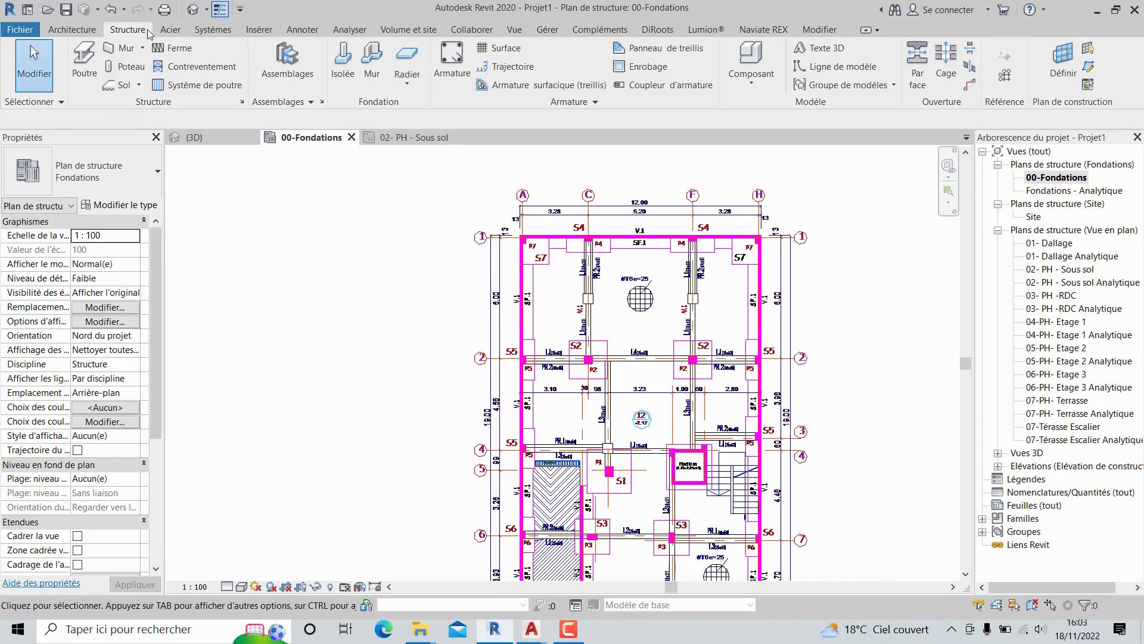
- Start loading a family for an isolated foundation and open the Structure > 9 semelles folder in the desktop's BIM LEARNINGS library
click(340, 67)
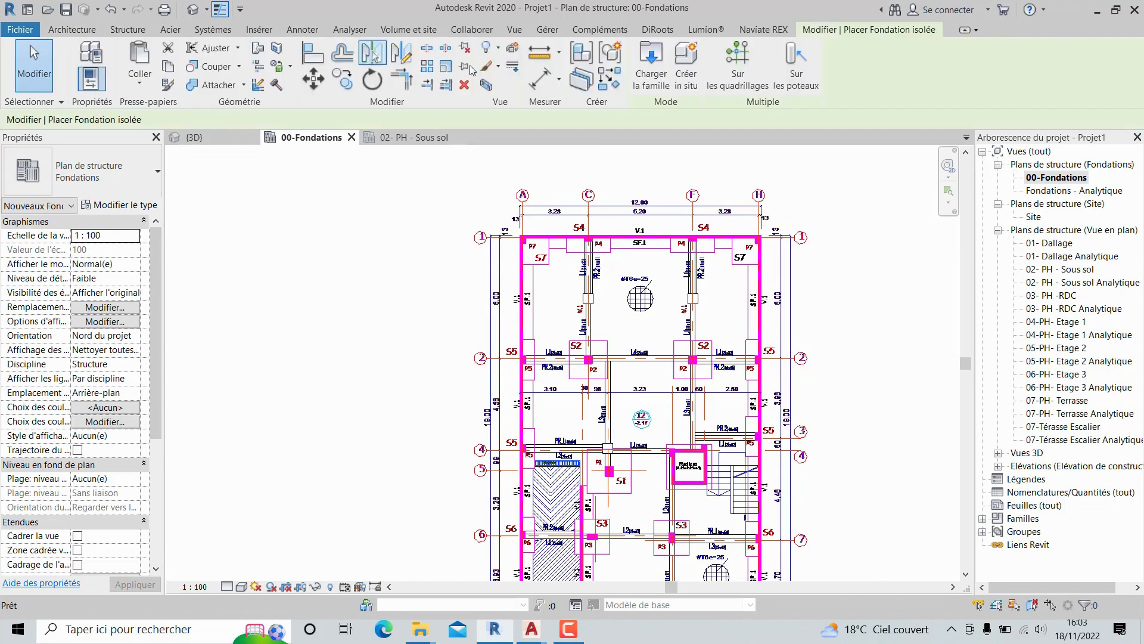
click(638, 70)
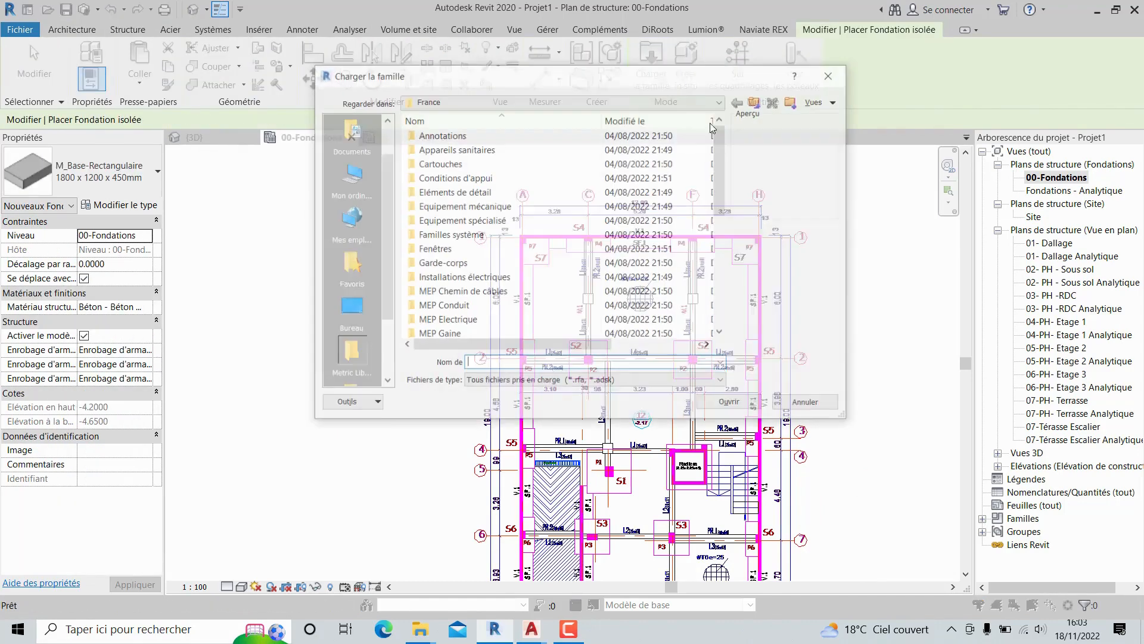
scroll(532, 297, down, 5)
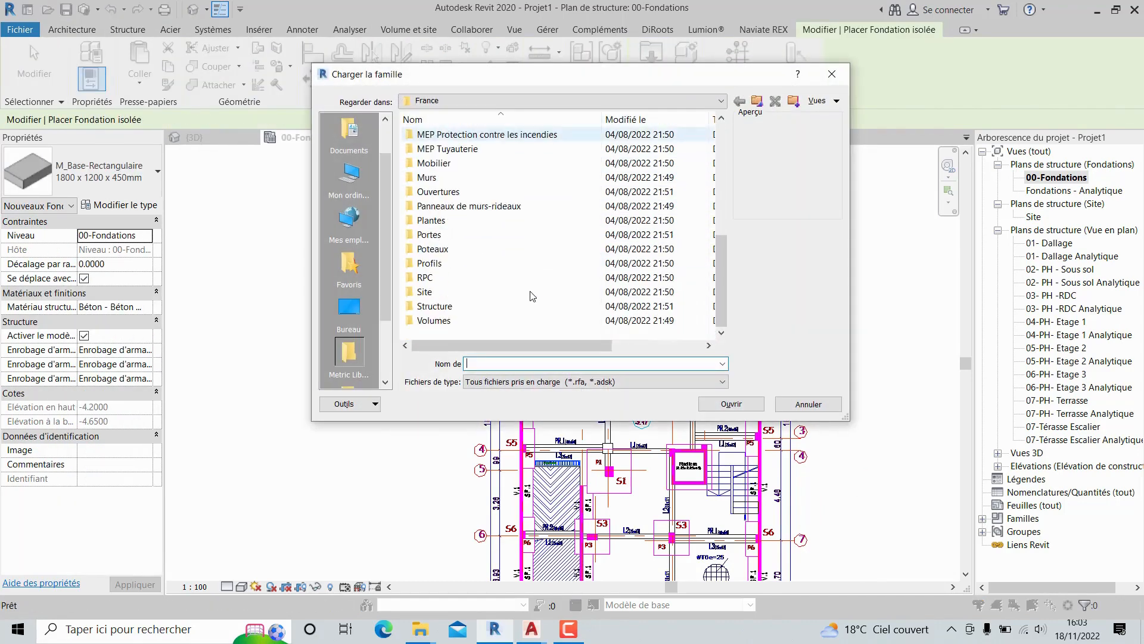
double_click(479, 307)
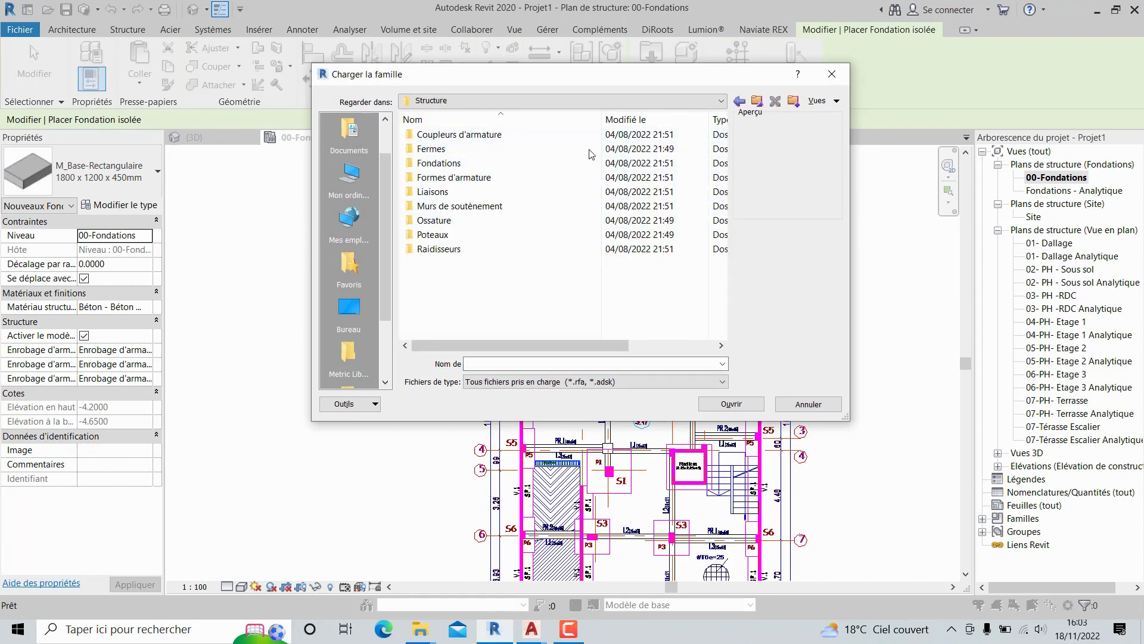
click(349, 307)
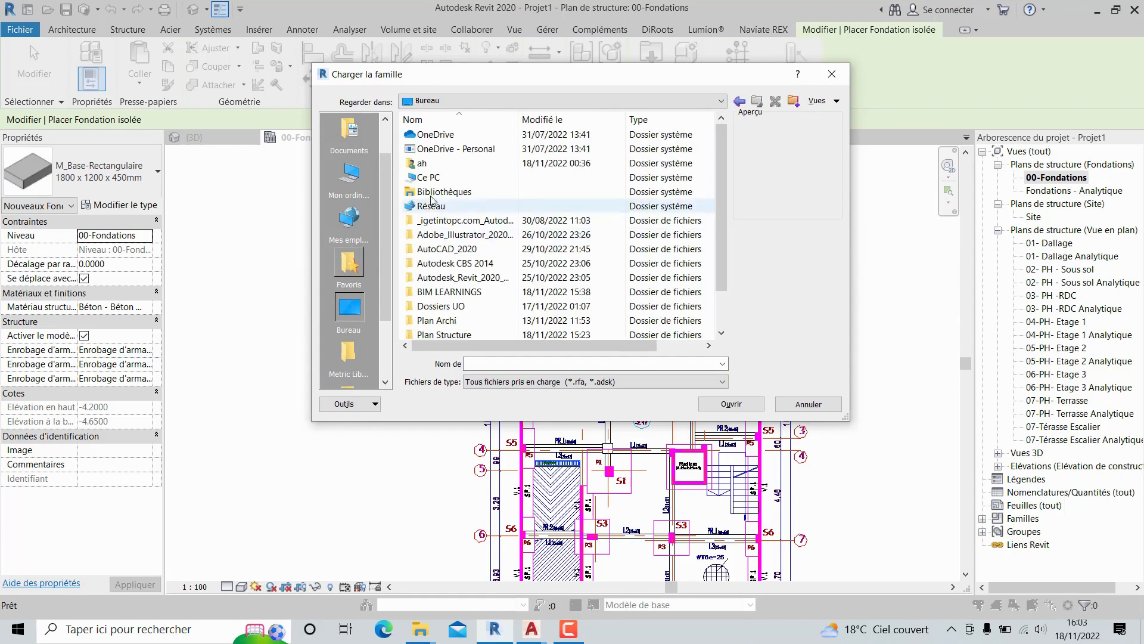
scroll(457, 176, down, 1)
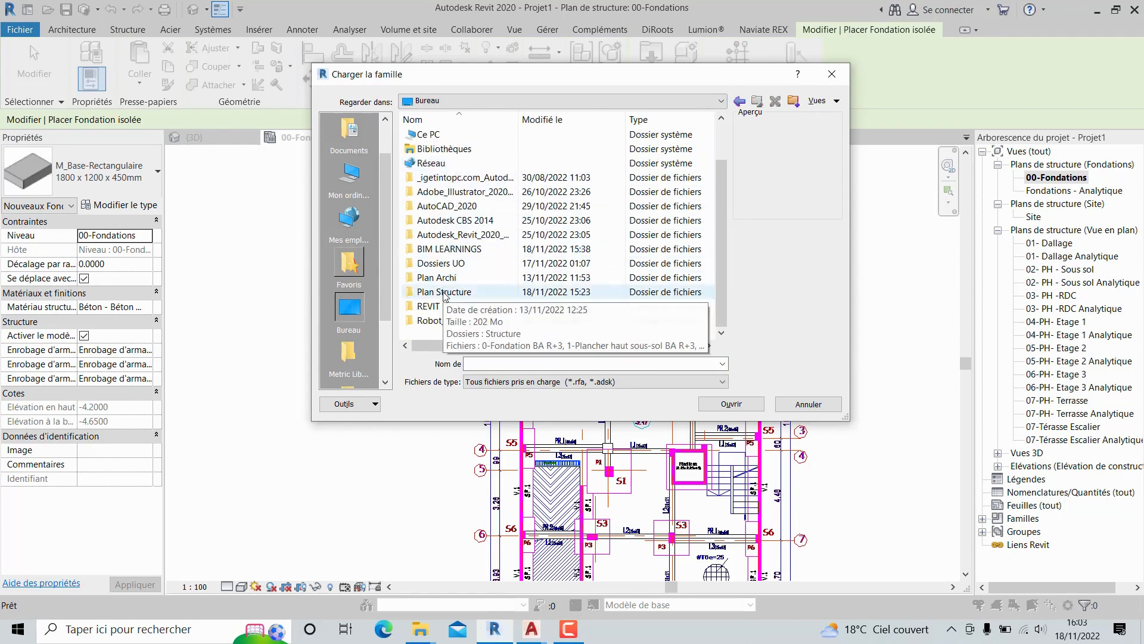
double_click(463, 248)
double_click(463, 136)
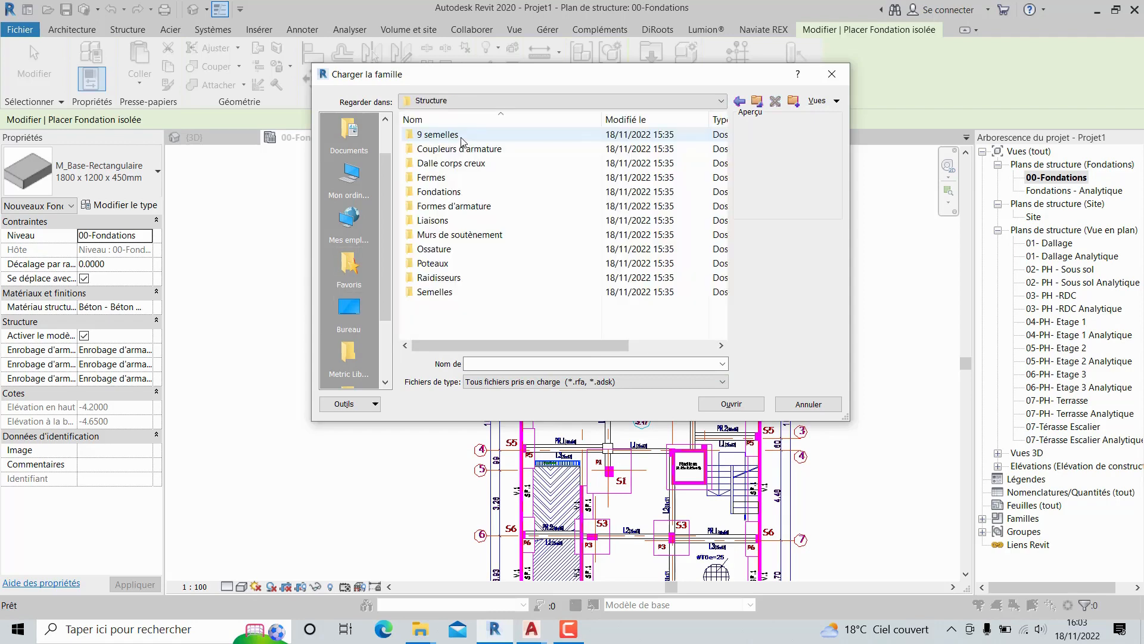
double_click(463, 134)
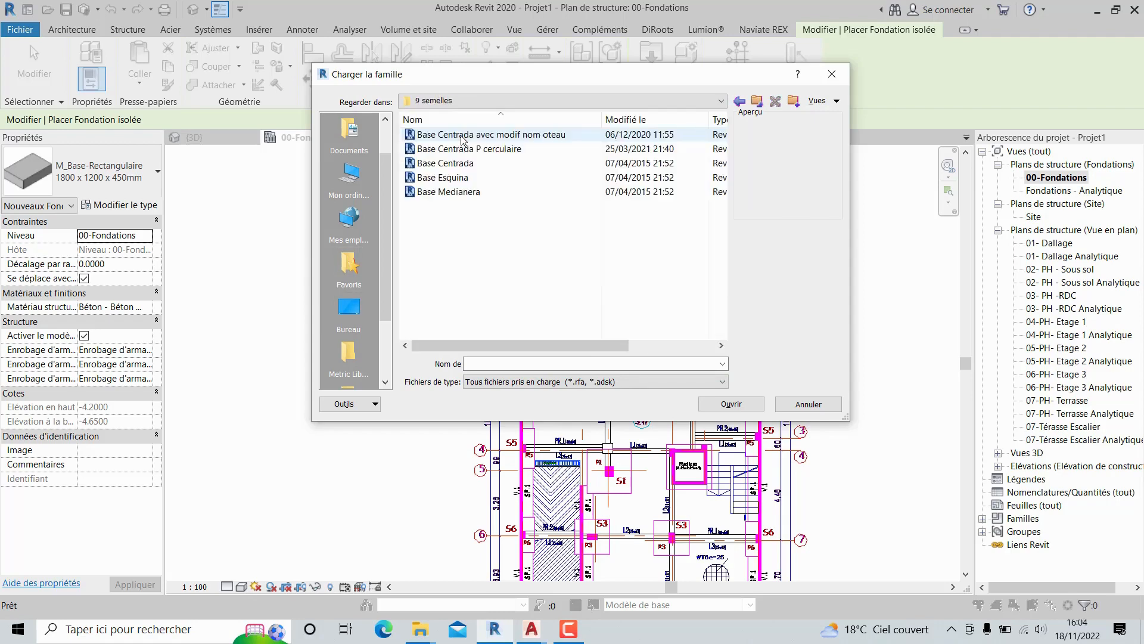
- Preview the footing families in the 9 semelles folder and load Base Esquina.rfa into the project
click(462, 137)
click(472, 151)
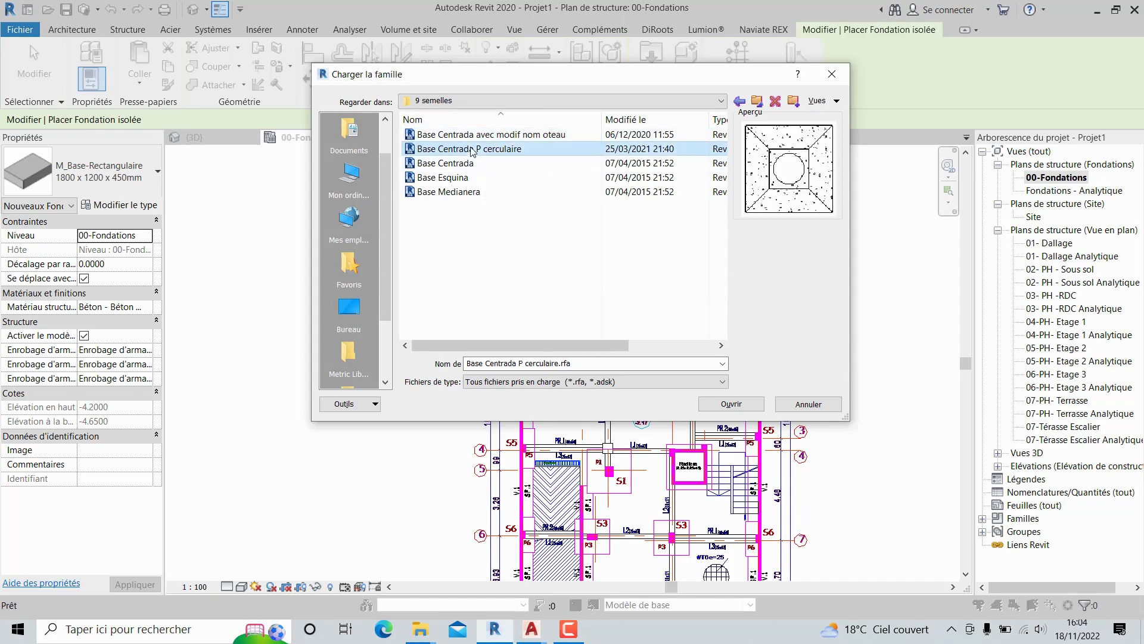
click(468, 163)
click(462, 178)
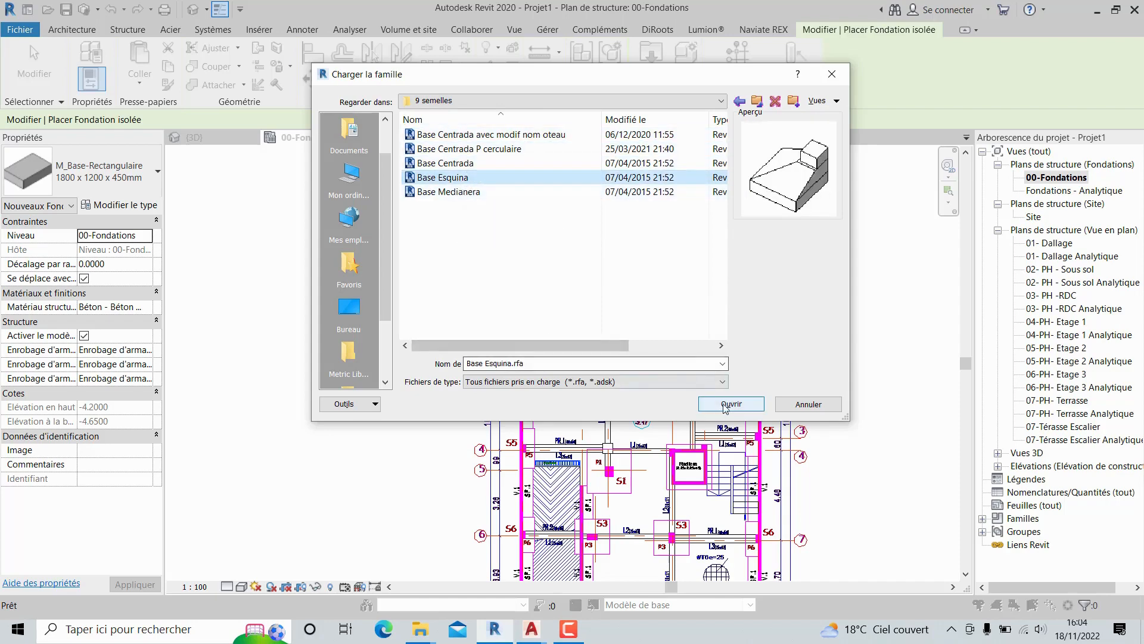
click(726, 405)
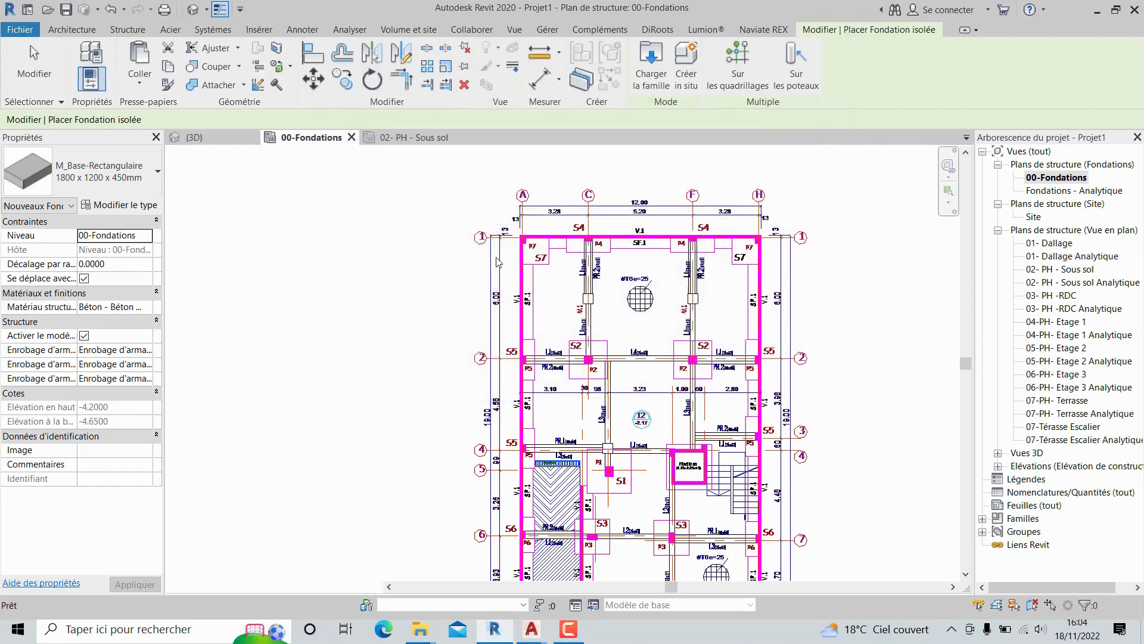
- Measure the side length of the S7 corner footing near the intersection of grids A and 1
scroll(537, 261, up, 4)
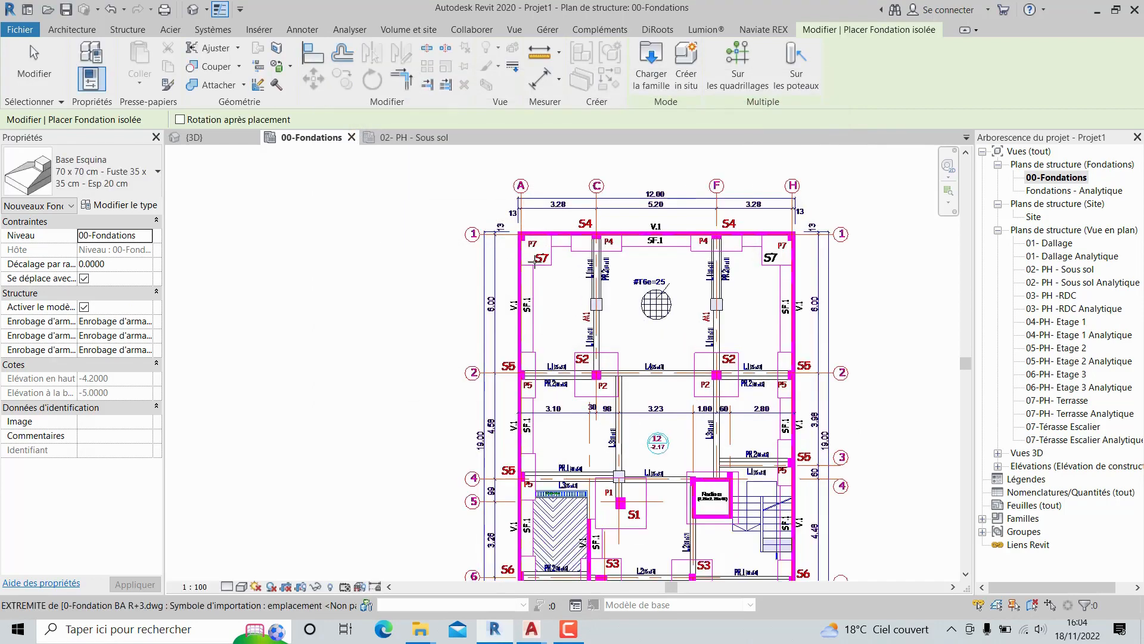
scroll(532, 266, down, 3)
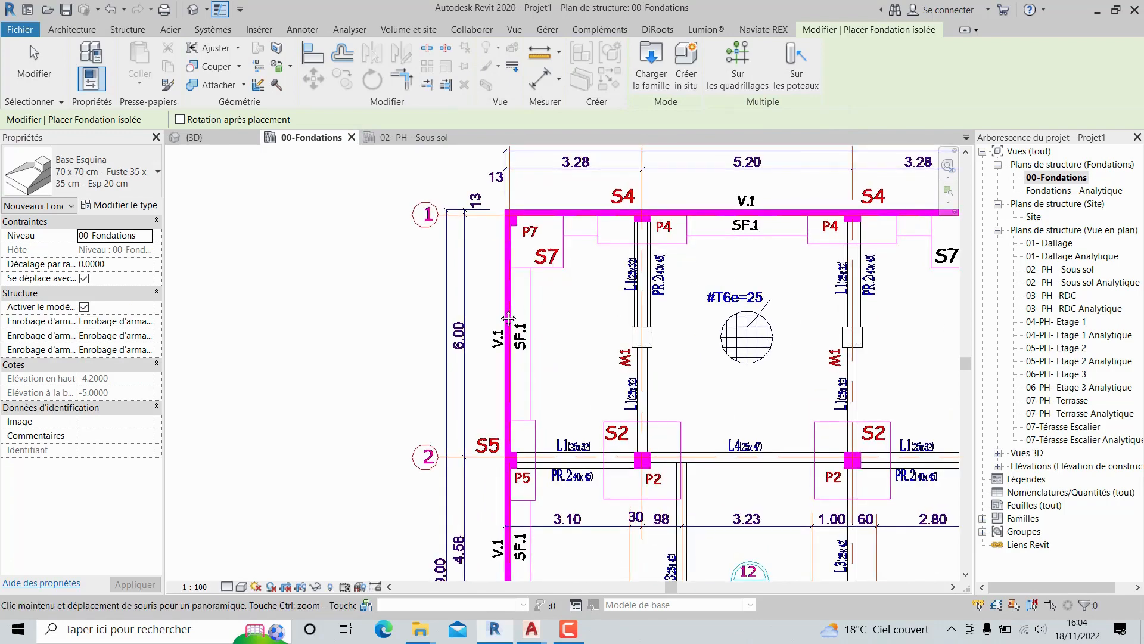
scroll(512, 286, up, 5)
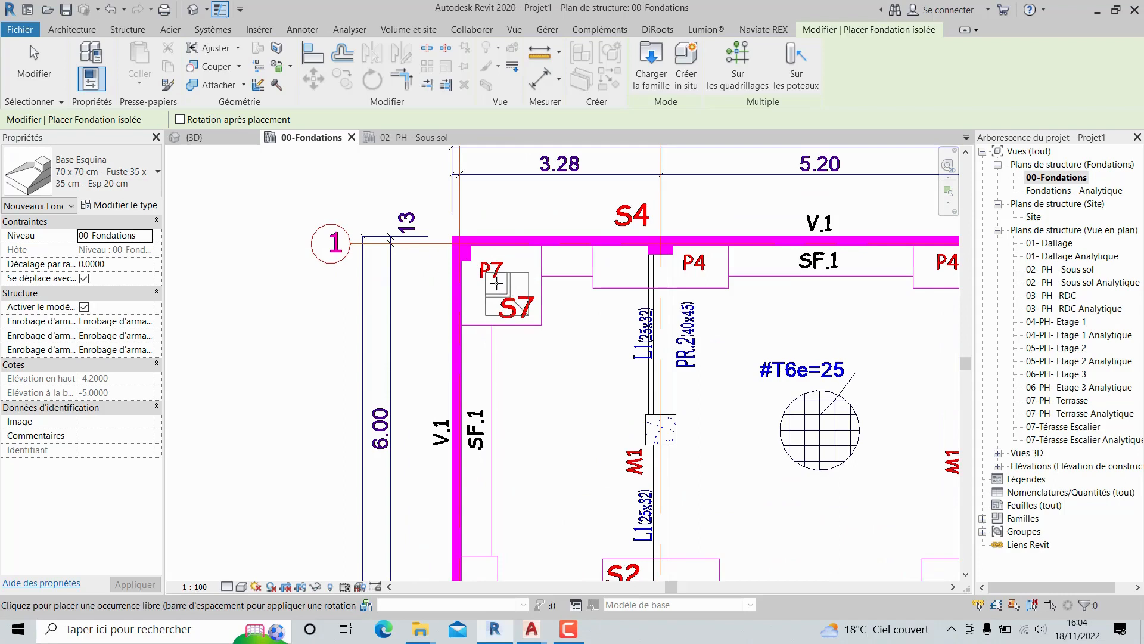
middle_drag(497, 280, 495, 260)
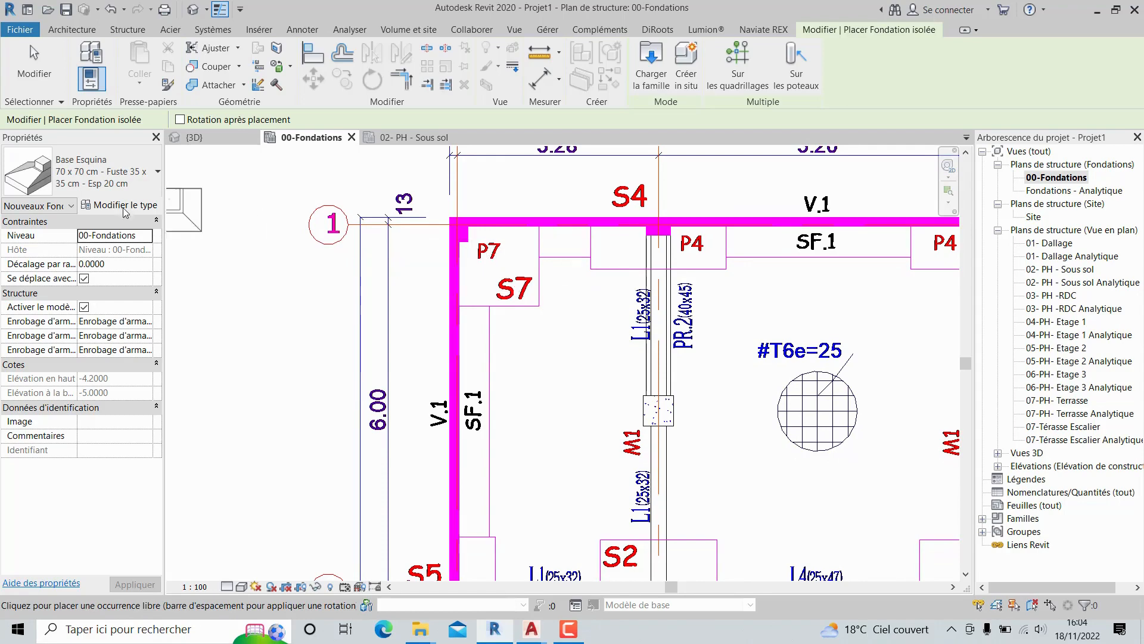
click(536, 55)
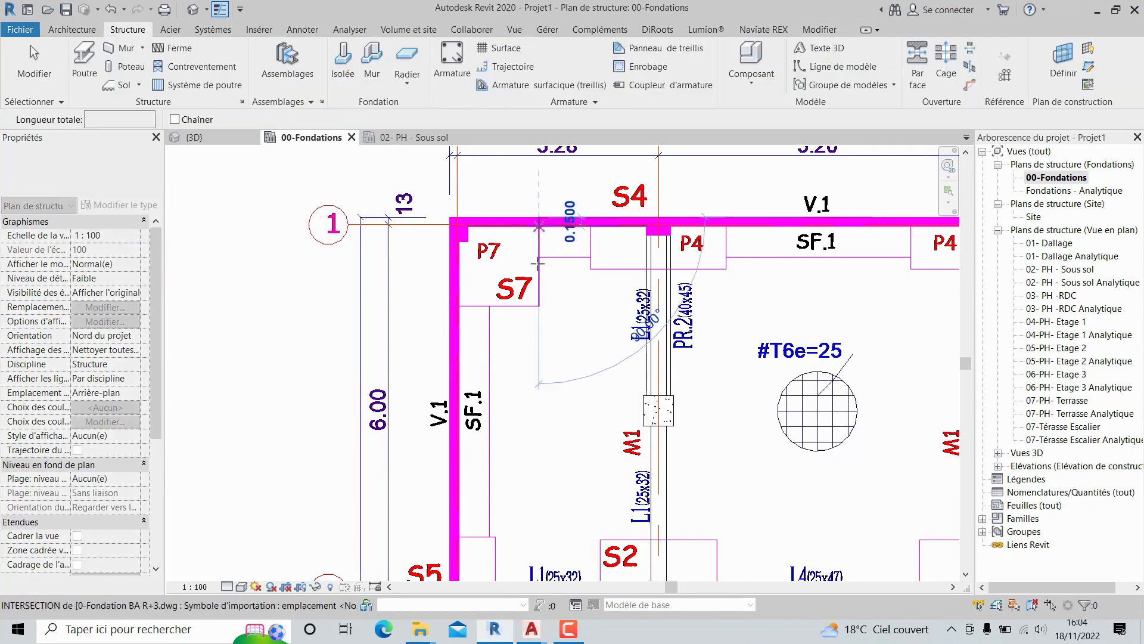
click(538, 306)
click(538, 218)
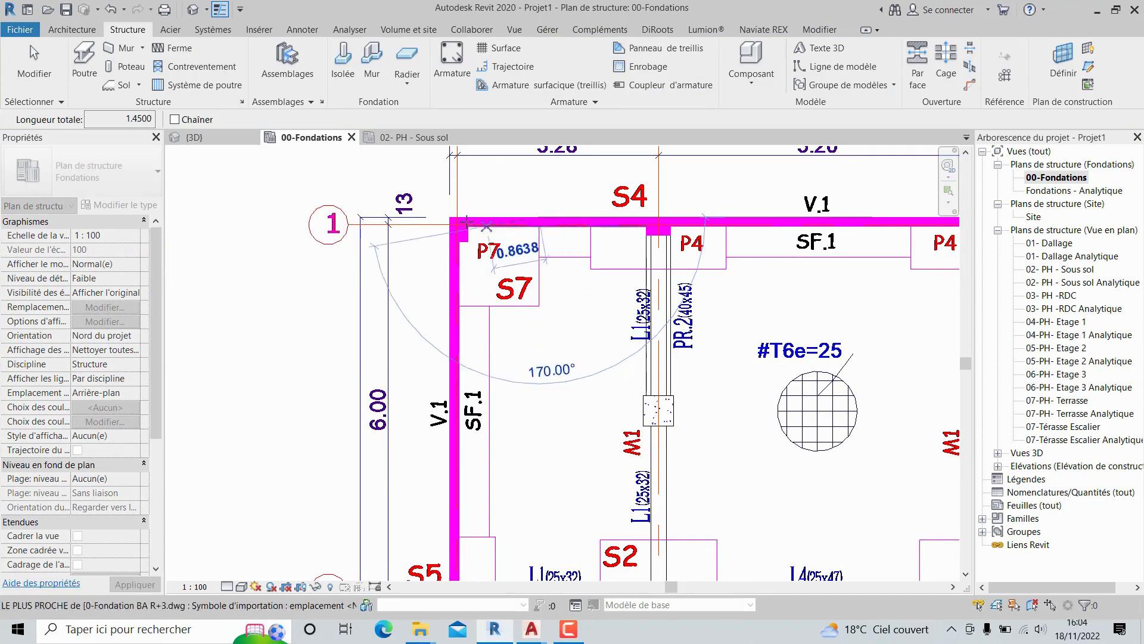
key(Escape)
key(Escape)
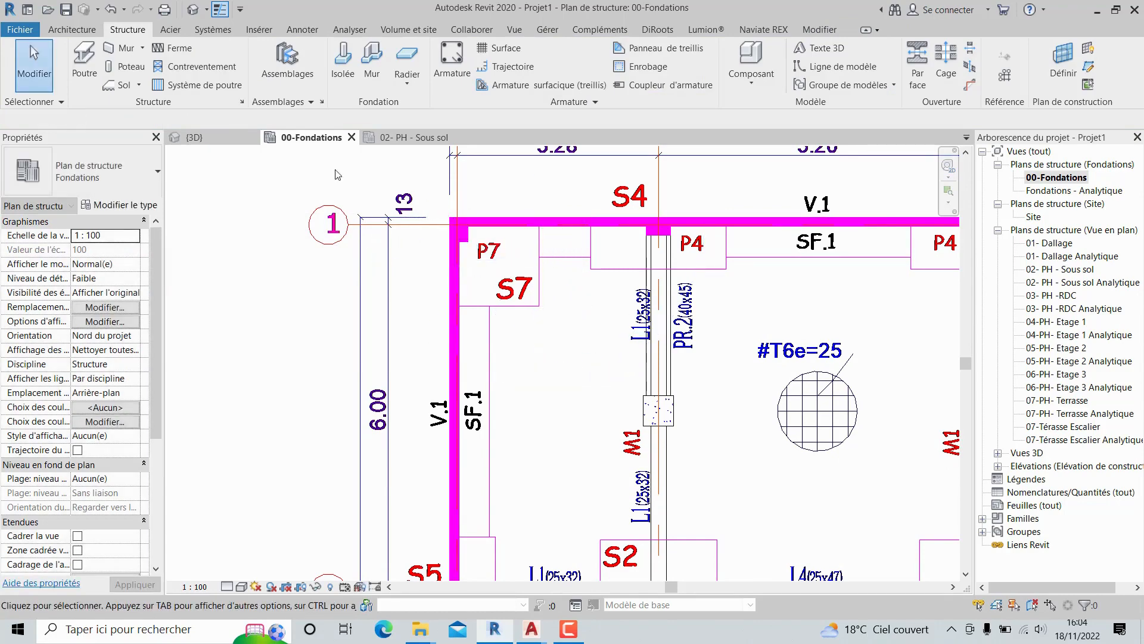
click(350, 75)
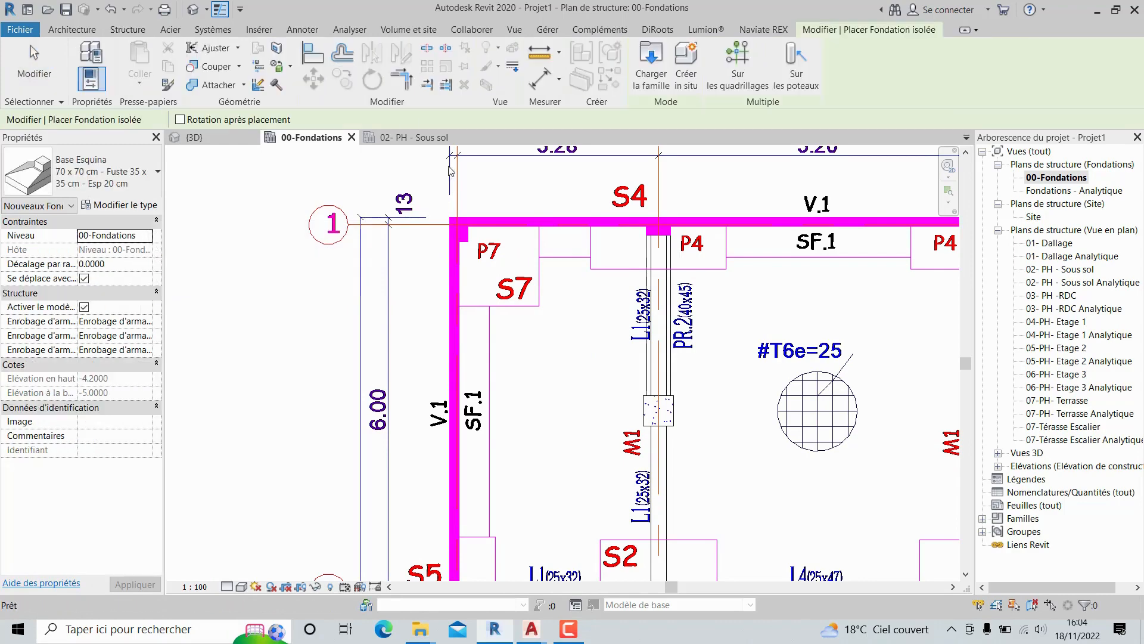
click(107, 205)
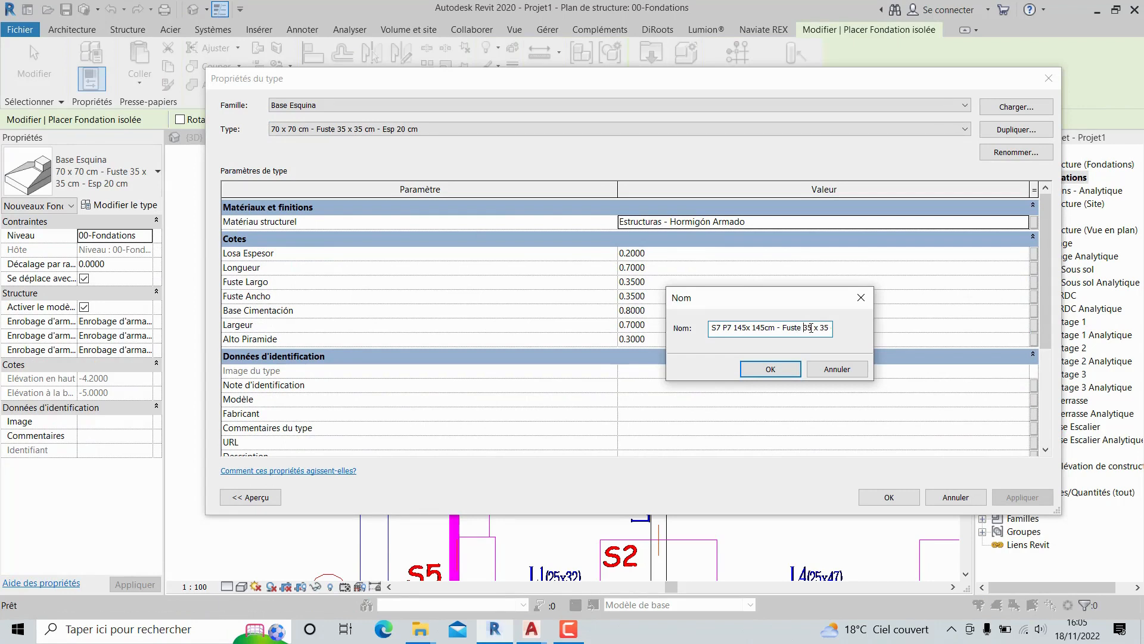
click(771, 369)
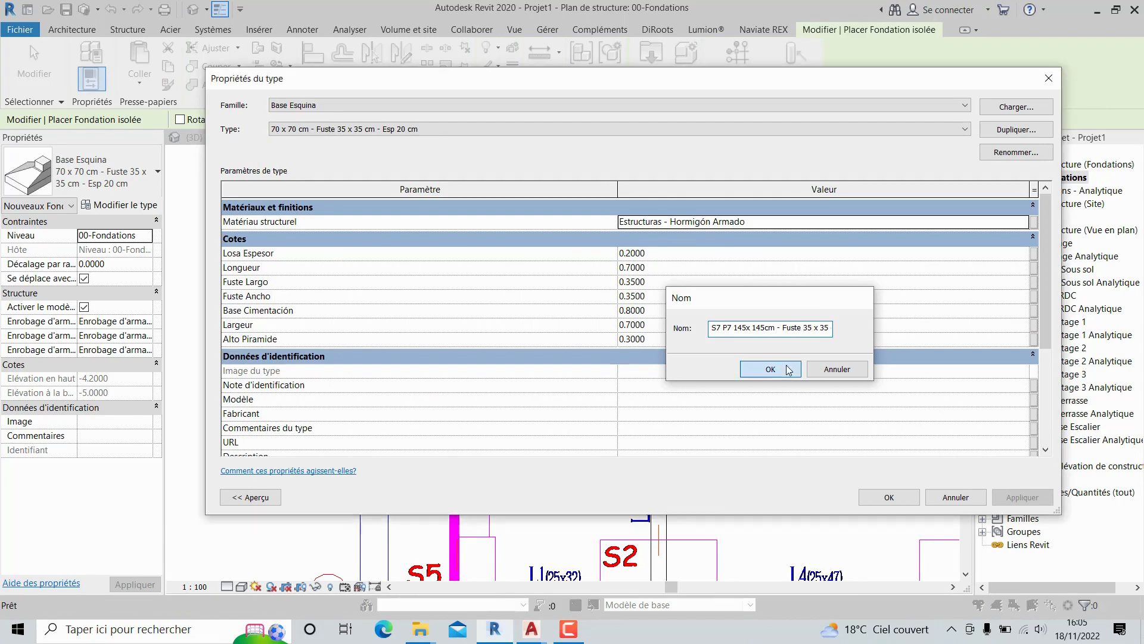
drag(768, 88, 779, 363)
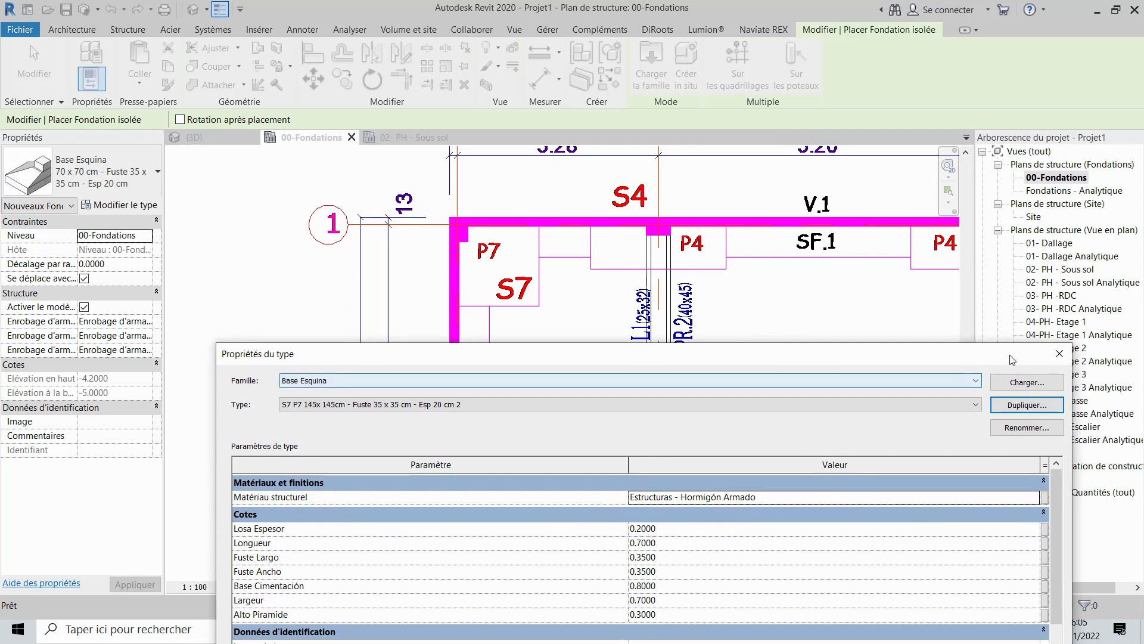
click(1059, 354)
key(Escape)
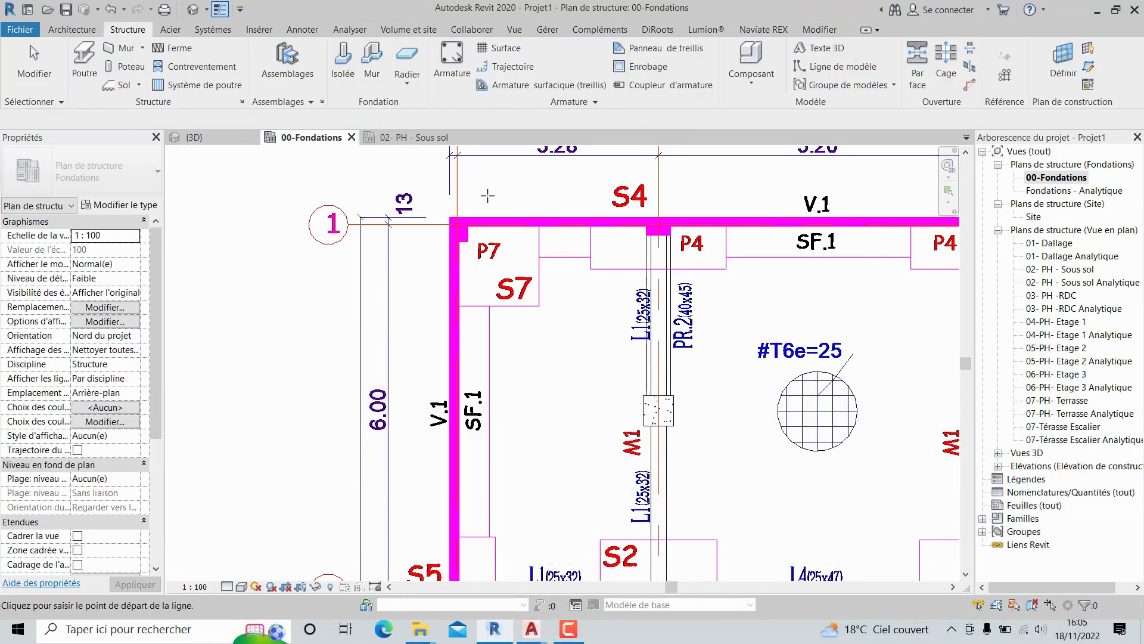
- Measure the width of the P7 corner column at the intersection of grids A and 1
scroll(488, 195, up, 2)
click(447, 289)
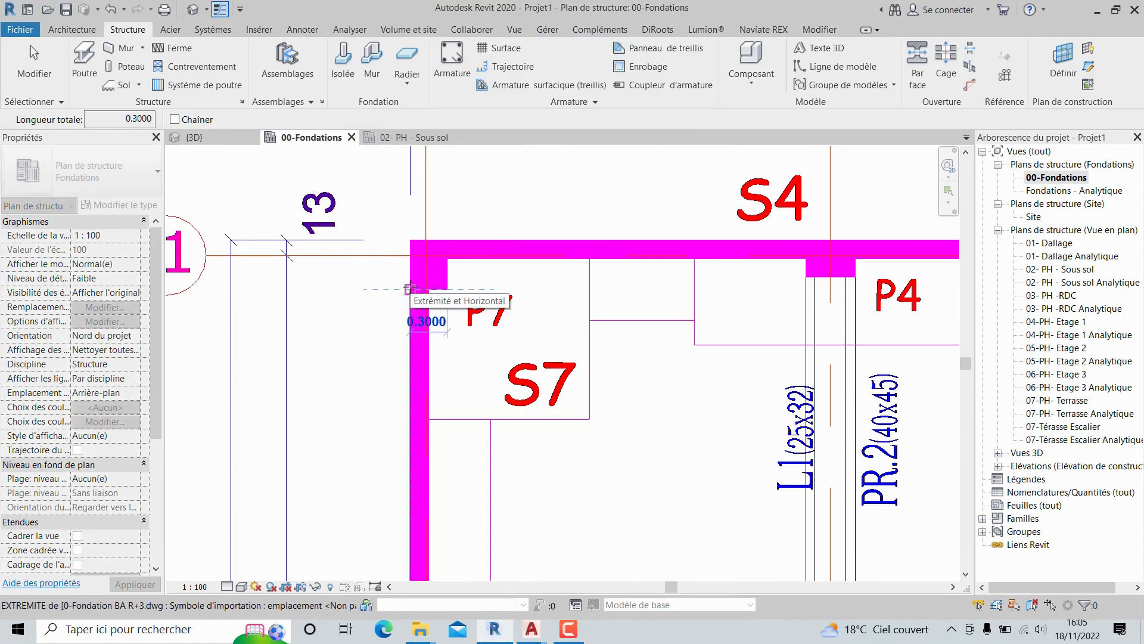
key(Escape)
key(Escape)
click(123, 205)
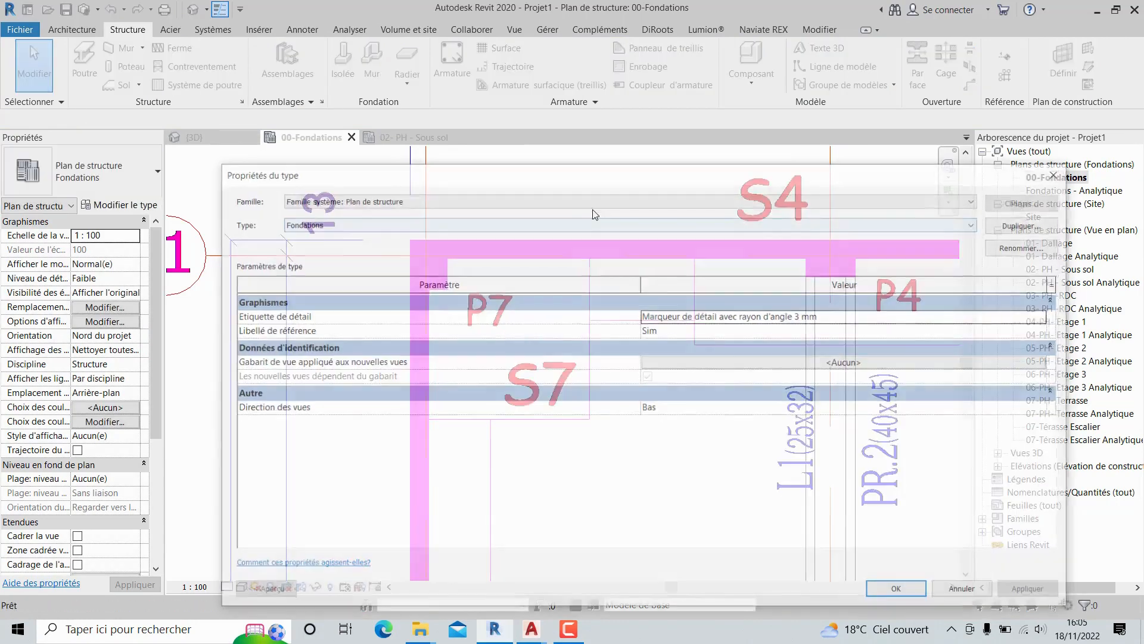
drag(684, 173, 679, 76)
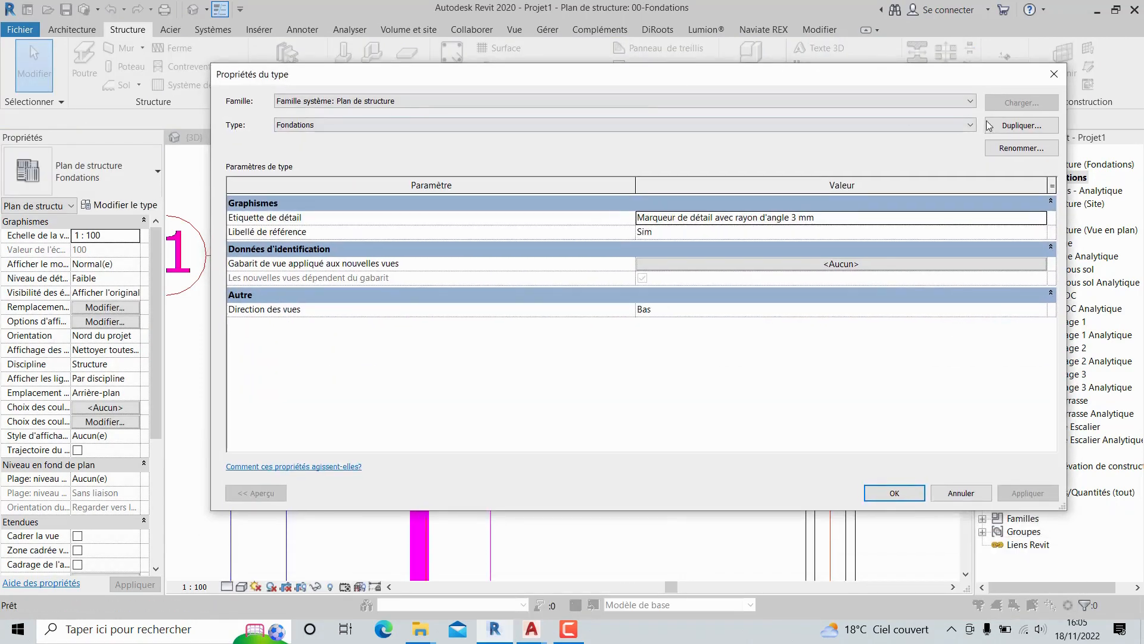
click(1000, 127)
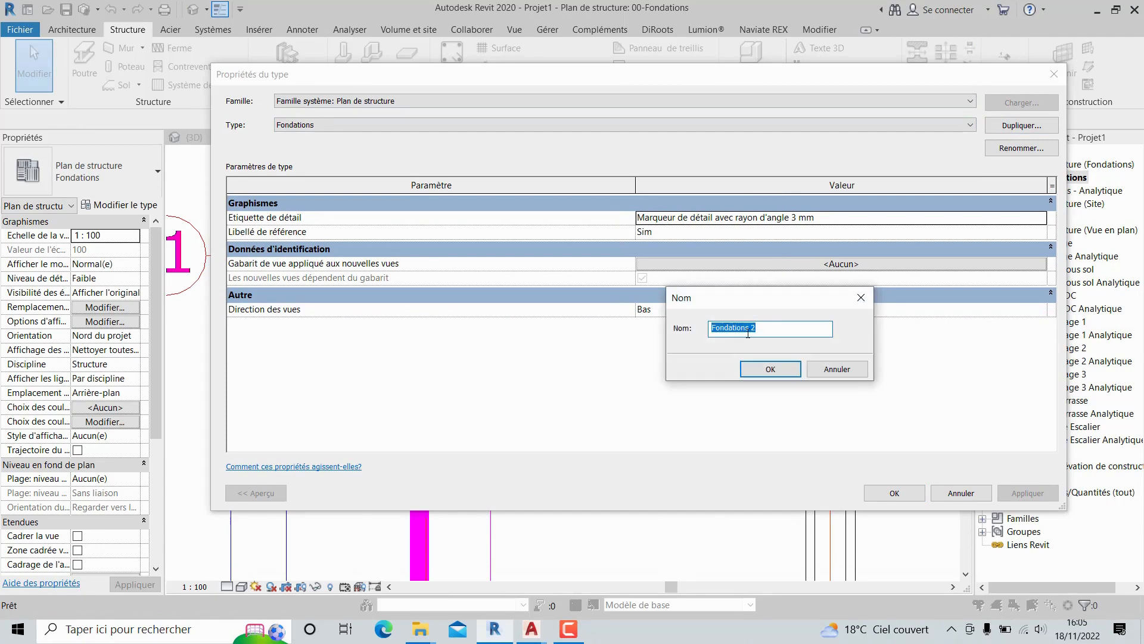
click(861, 297)
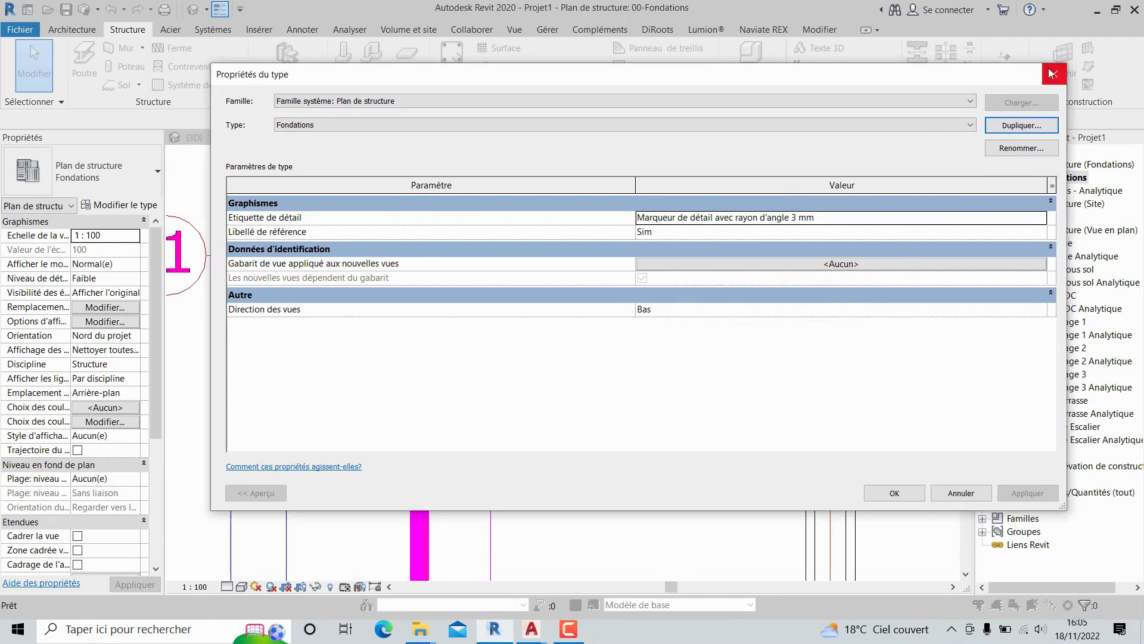
click(1053, 74)
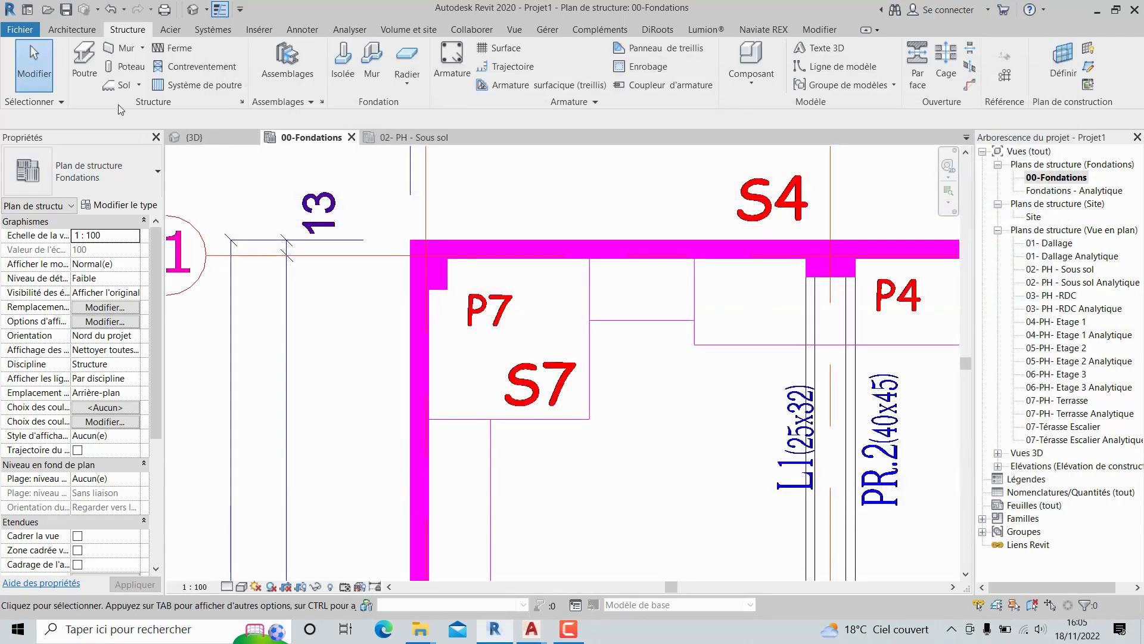
- Start an isolated foundation and review the existing Base Esquina types in the type properties
click(343, 62)
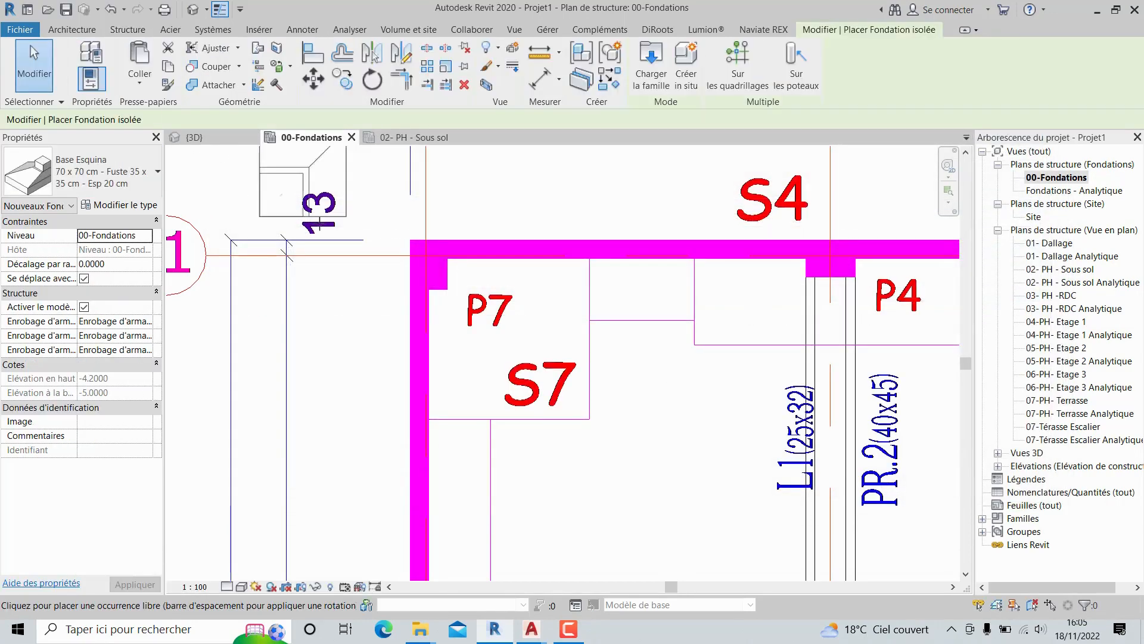
click(143, 206)
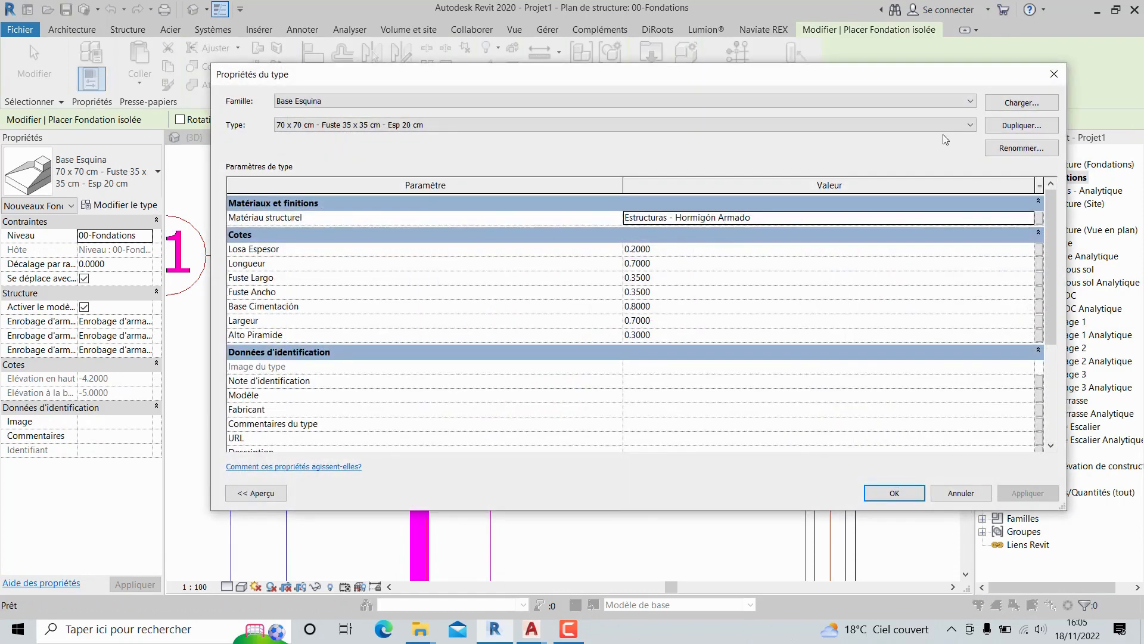
click(1022, 125)
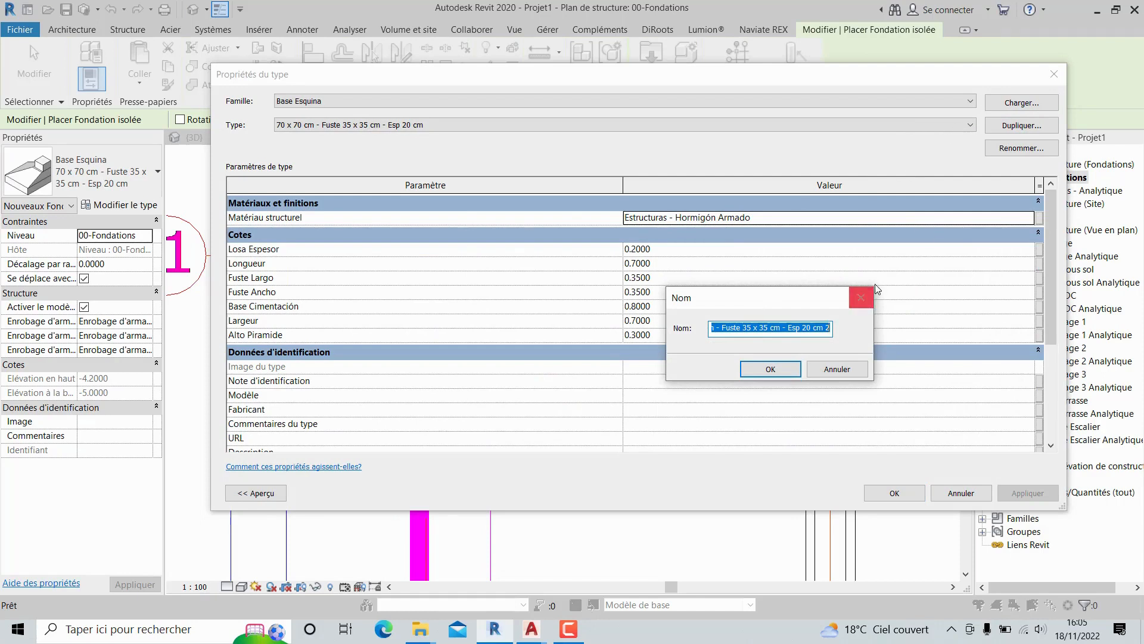
click(861, 298)
click(969, 125)
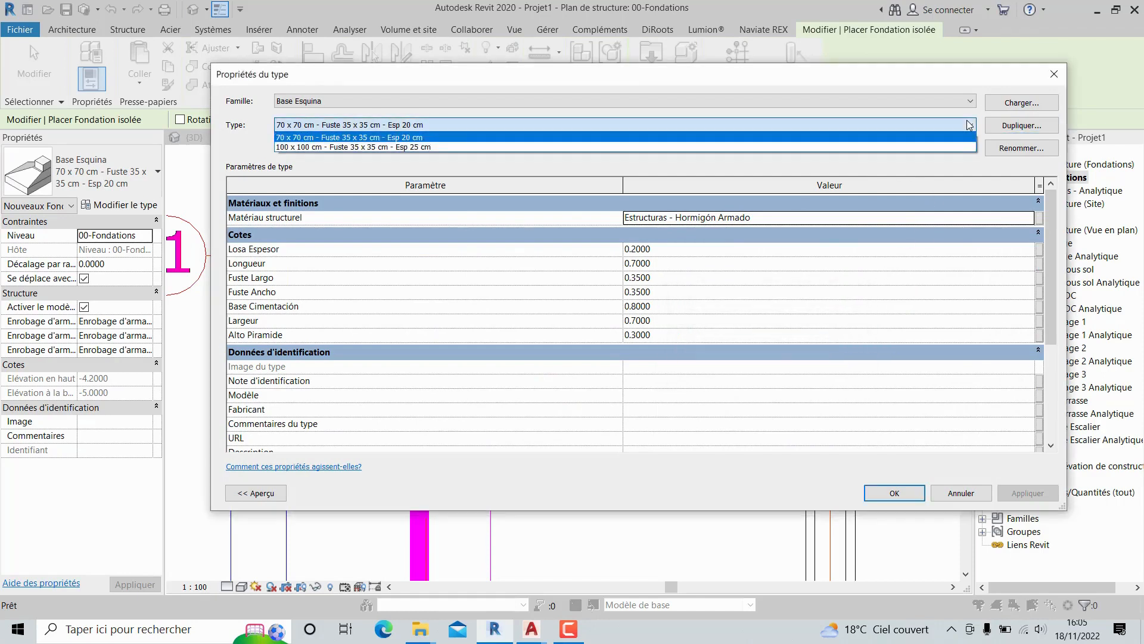
click(969, 125)
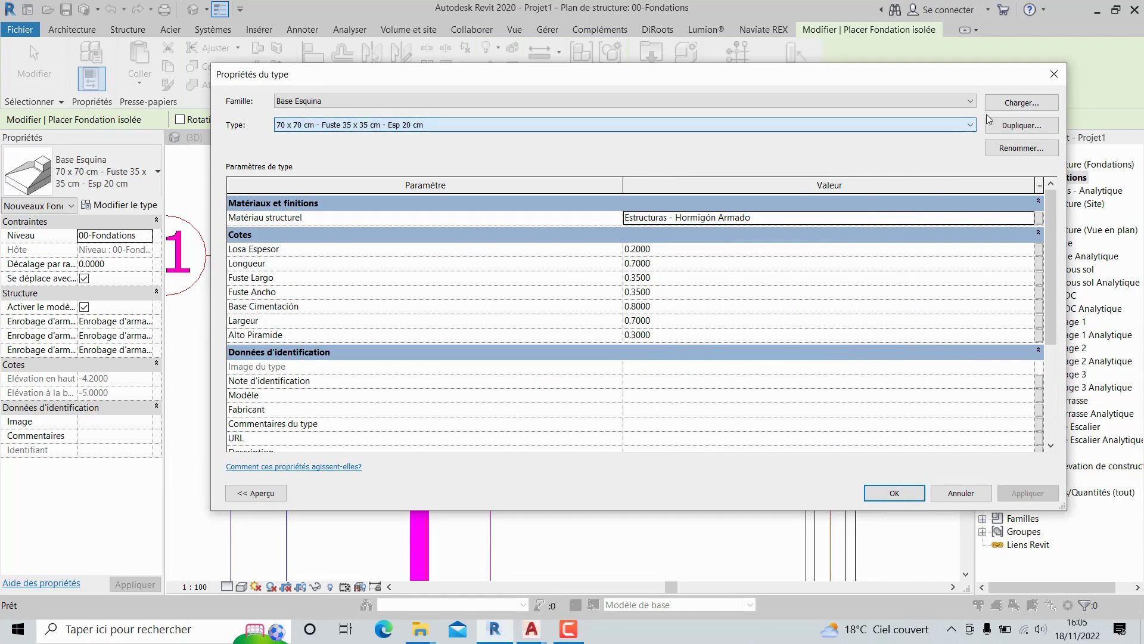
- Duplicate the 70 x 70 cm Base Esquina type as "S7 P7 145 x 145 cm - Fuste 30 x 40 cm - Esp 20 cm"
click(1021, 125)
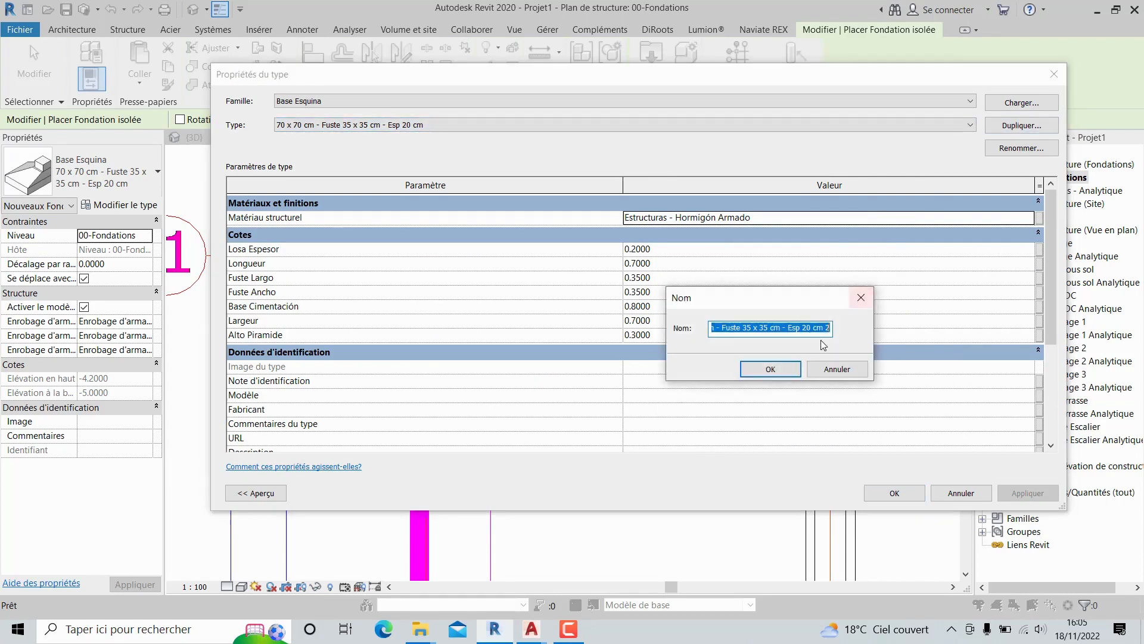
click(754, 328)
key(BackSpace)
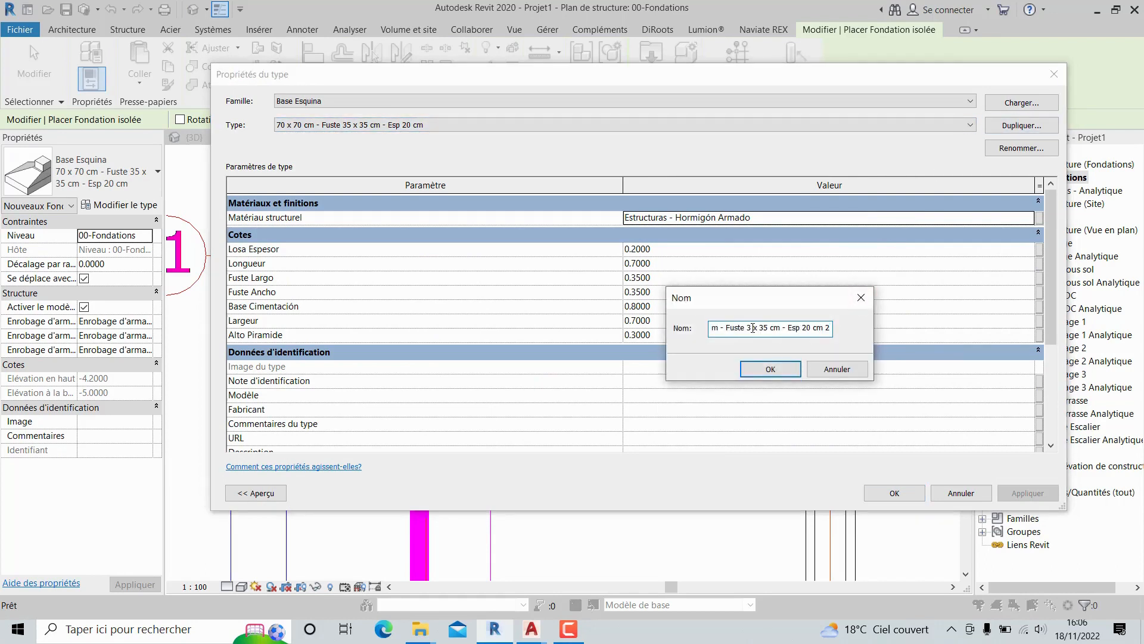
text(0)
key(BackSpace)
key(BackSpace)
text(40)
key(Home)
text(S7 P7)
key(Delete)
key(Delete)
text(145)
key(Delete)
key(Delete)
text(145)
key(Right)
key(Right)
key(Right)
key(Right)
key(Right)
key(Right)
key(Right)
key(Right)
key(Right)
key(Right)
key(Right)
key(Right)
key(Right)
key(Right)
key(Right)
key(Right)
key(Right)
key(Right)
key(Right)
key(Right)
key(BackSpace)
key(BackSpace)
click(773, 370)
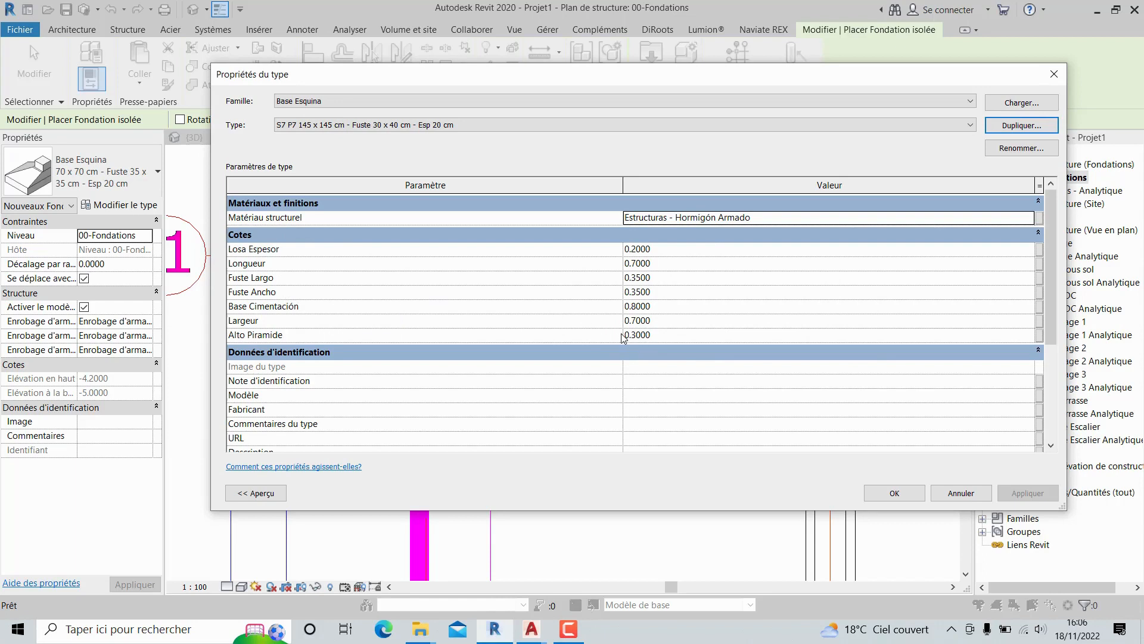
- Set both Longueur and Largeur of the S7 P7 footing type to 1.45
click(658, 266)
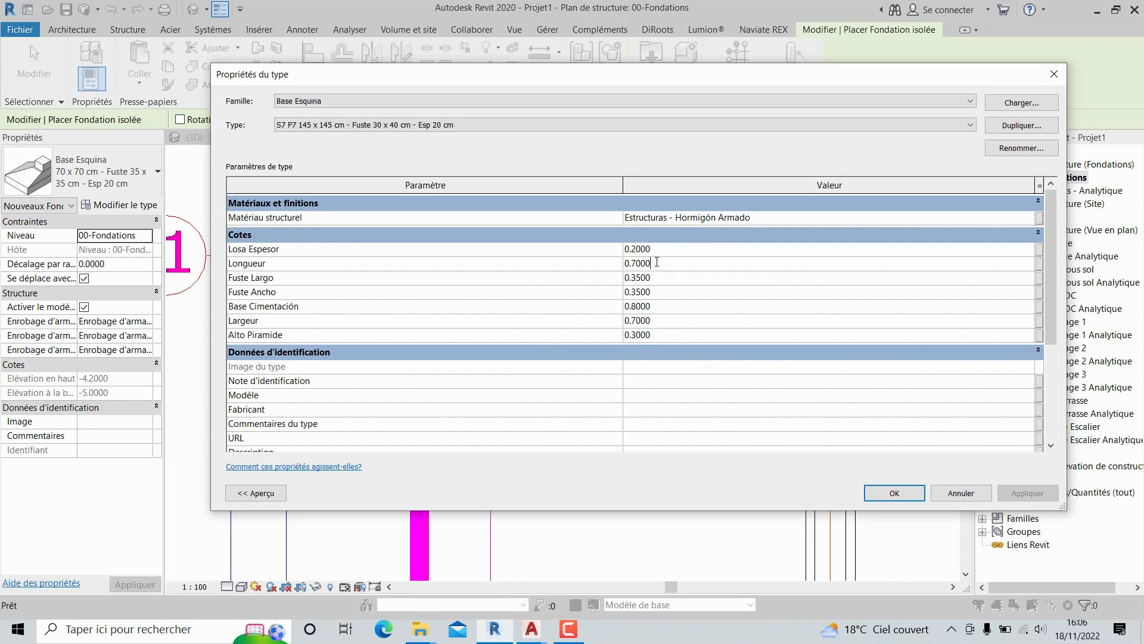
text(1.45)
click(659, 320)
text(1.4)
- Set Alto Piramide to 0, Base Cimentación to 2.00, Fuste Largo to 0.40 and Losa Espesor to 0.30, and confirm the footing type
click(575, 335)
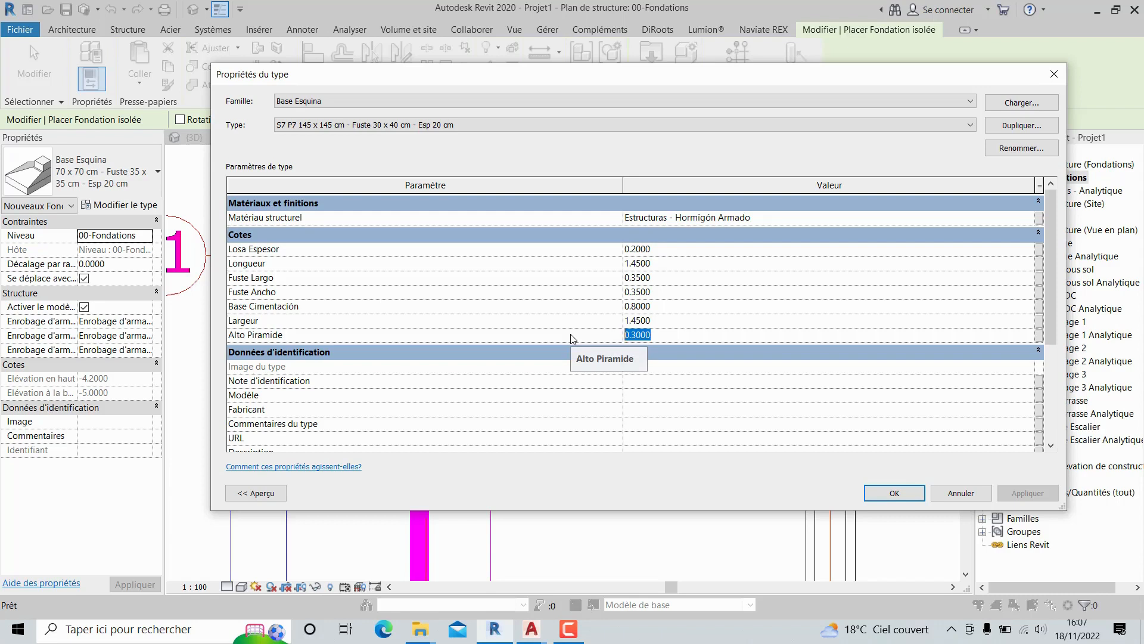
text(0.00)
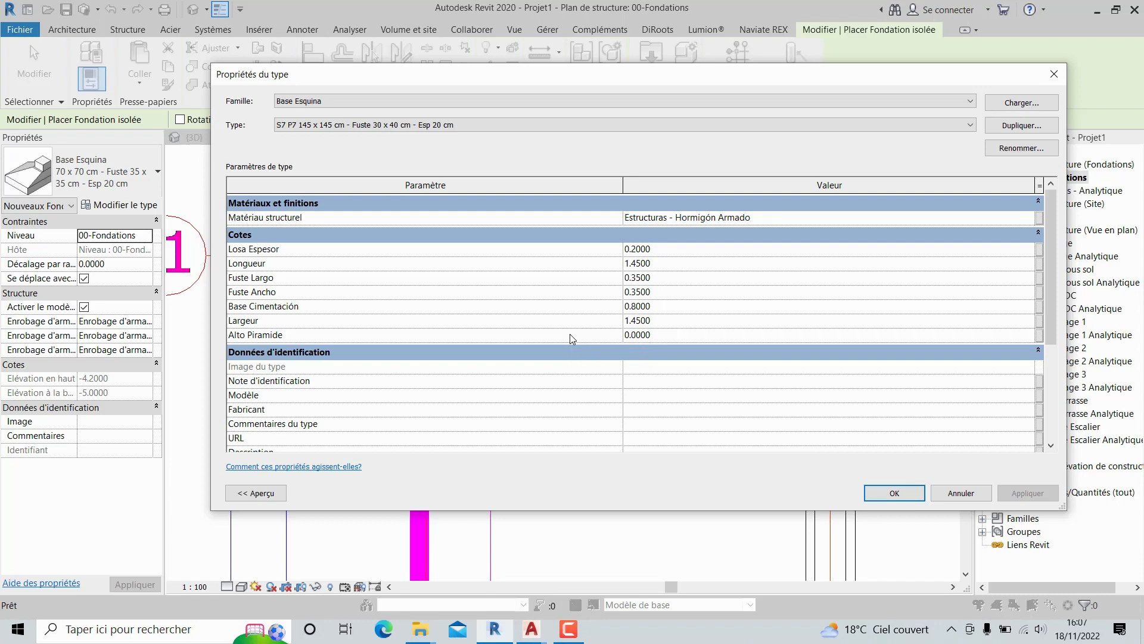
text(1)
drag(658, 308, 581, 314)
double_click(652, 277)
click(894, 493)
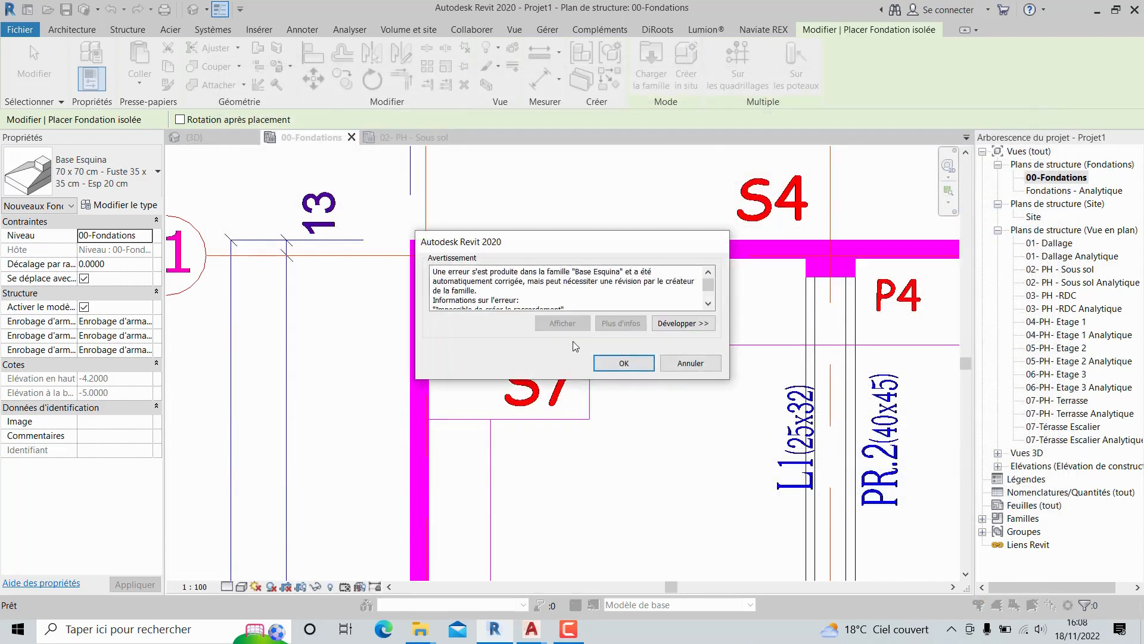
click(619, 363)
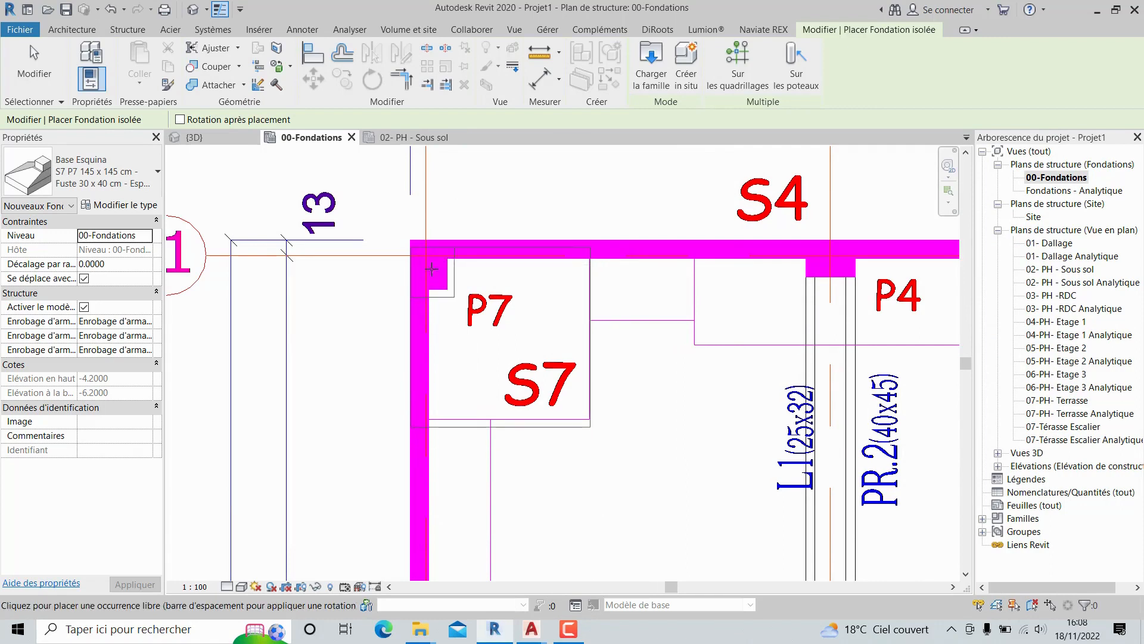
- Place the S7 P7 footing at the outer wall corner over column P7, near the intersection of grids A and 1
scroll(431, 271, up, 2)
scroll(430, 271, up, 3)
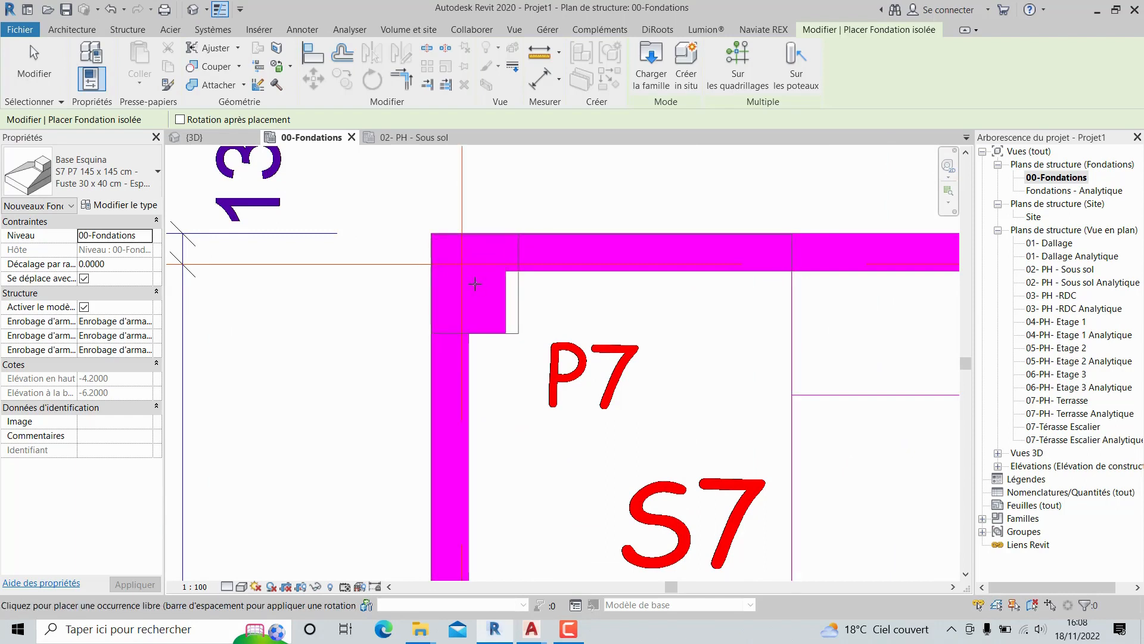
click(475, 284)
scroll(475, 284, down, 2)
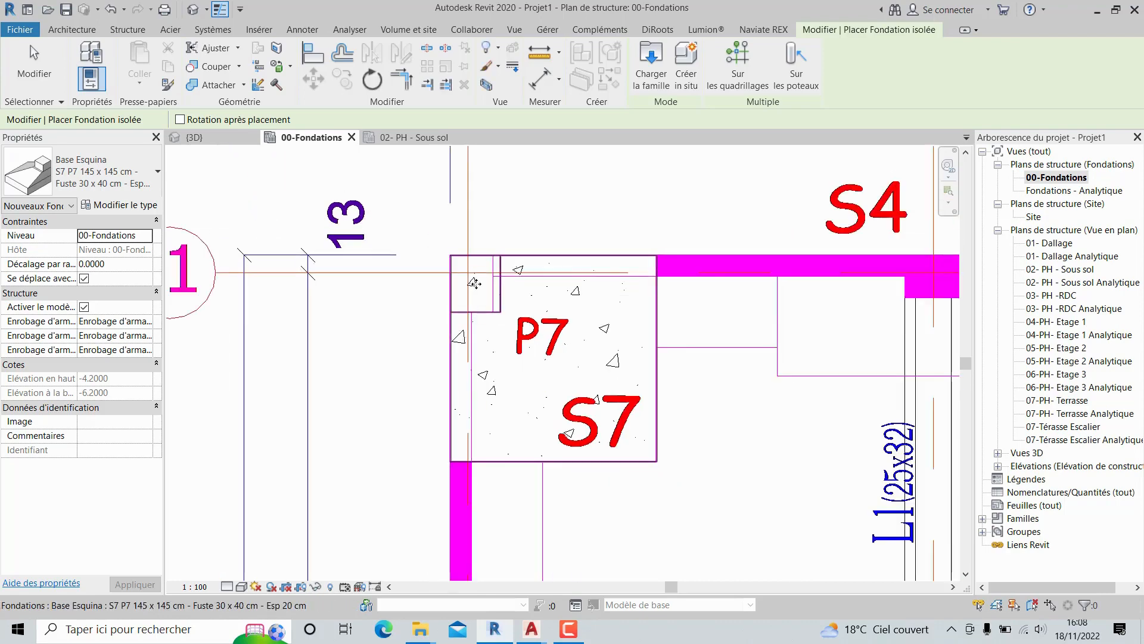
key(Escape)
click(498, 298)
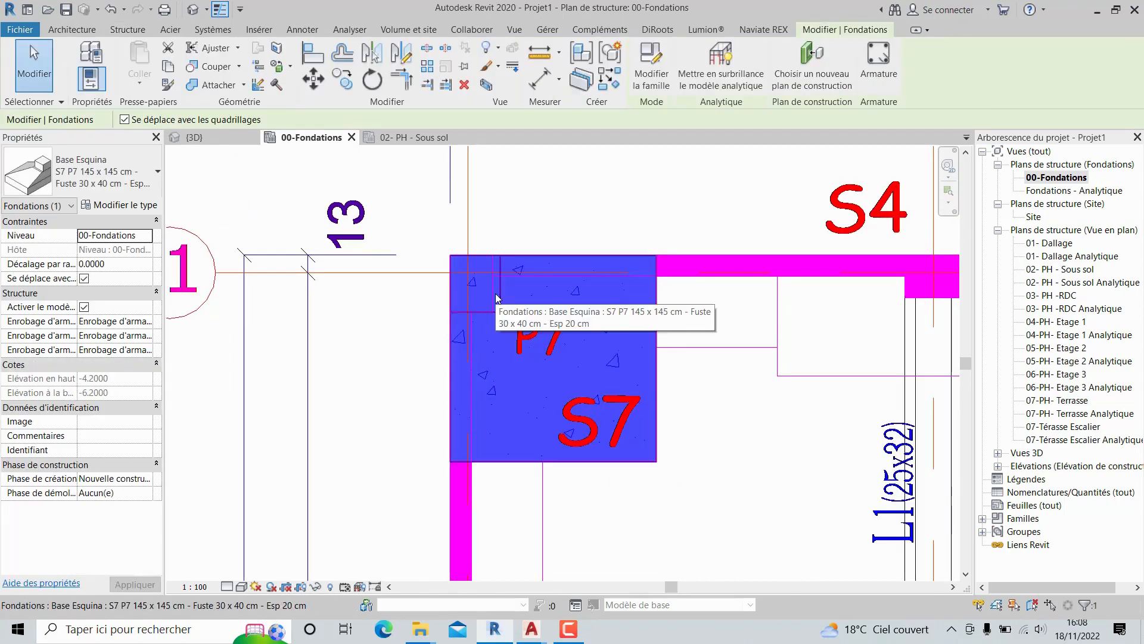
key(Escape)
- Measure the width of the placed footing's pedestal against column P7 using a temporary model line
middle_drag(471, 391, 486, 359)
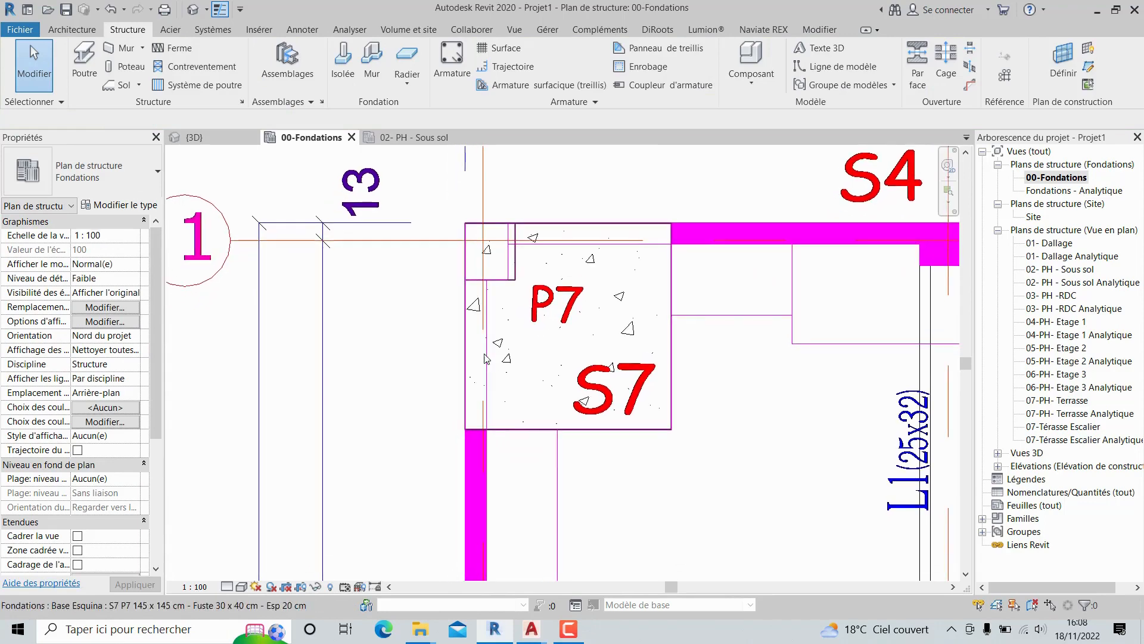
scroll(490, 256, up, 2)
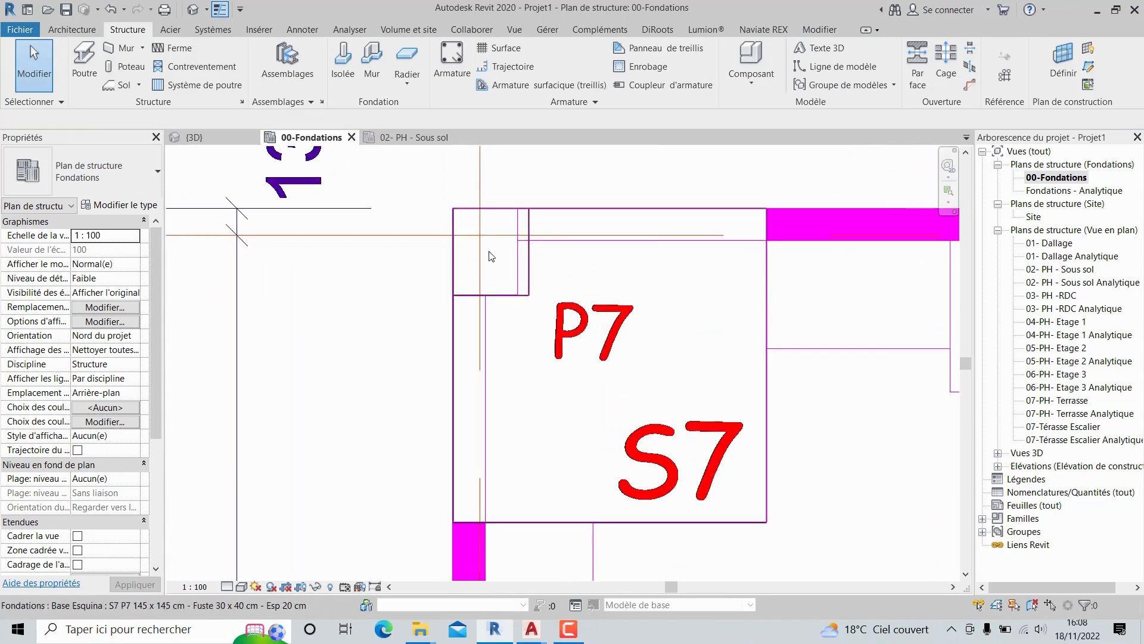
middle_drag(491, 256, 535, 292)
click(811, 66)
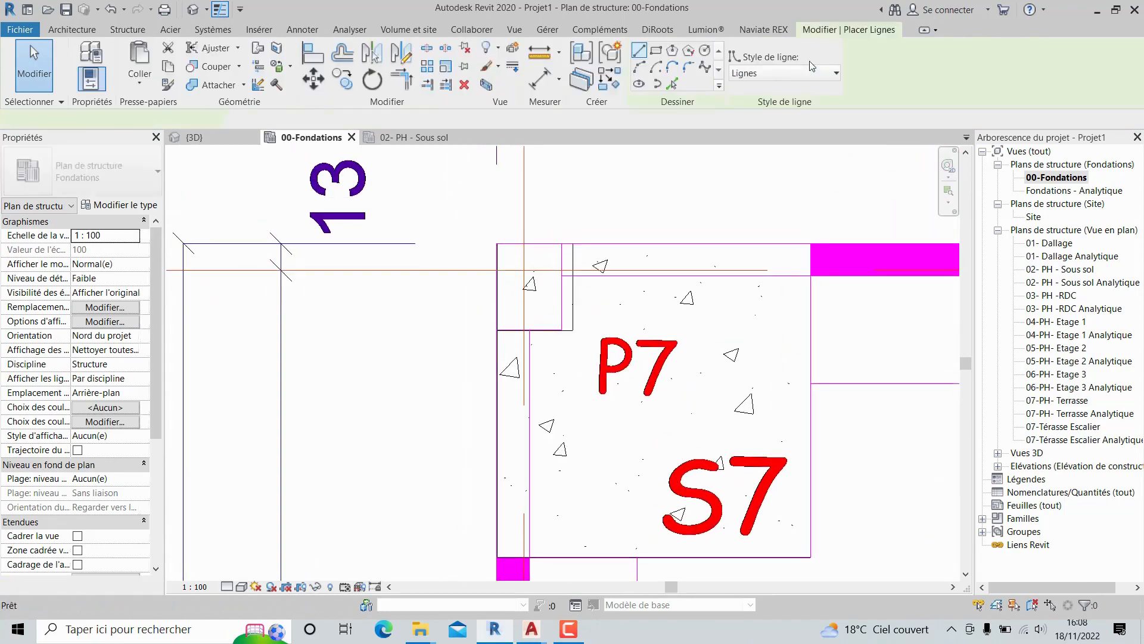
key(Escape)
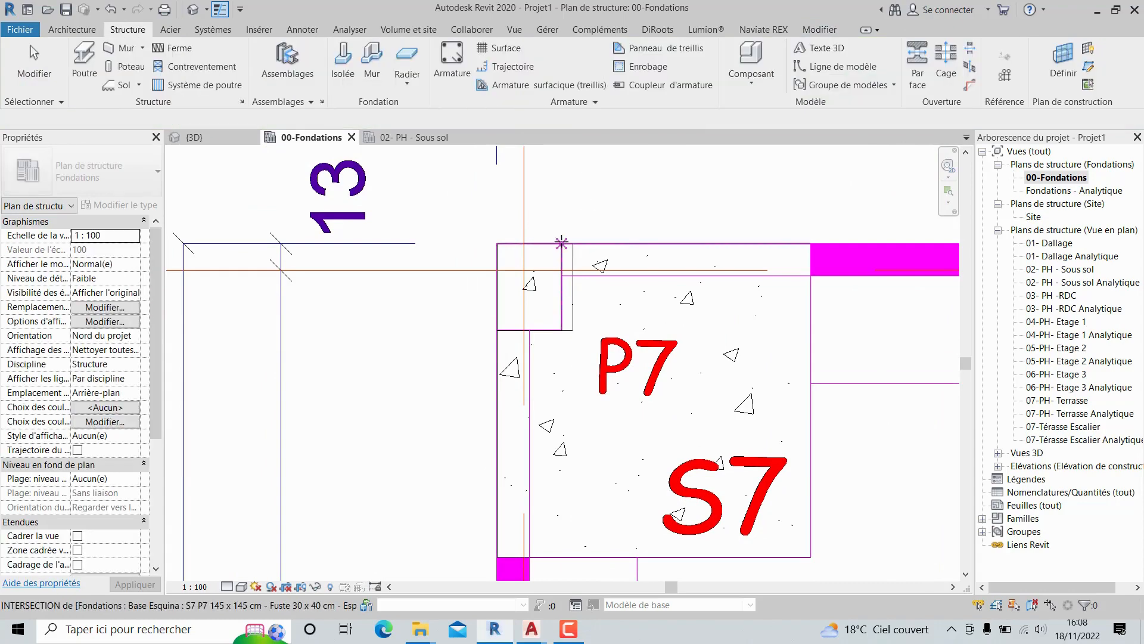
click(562, 242)
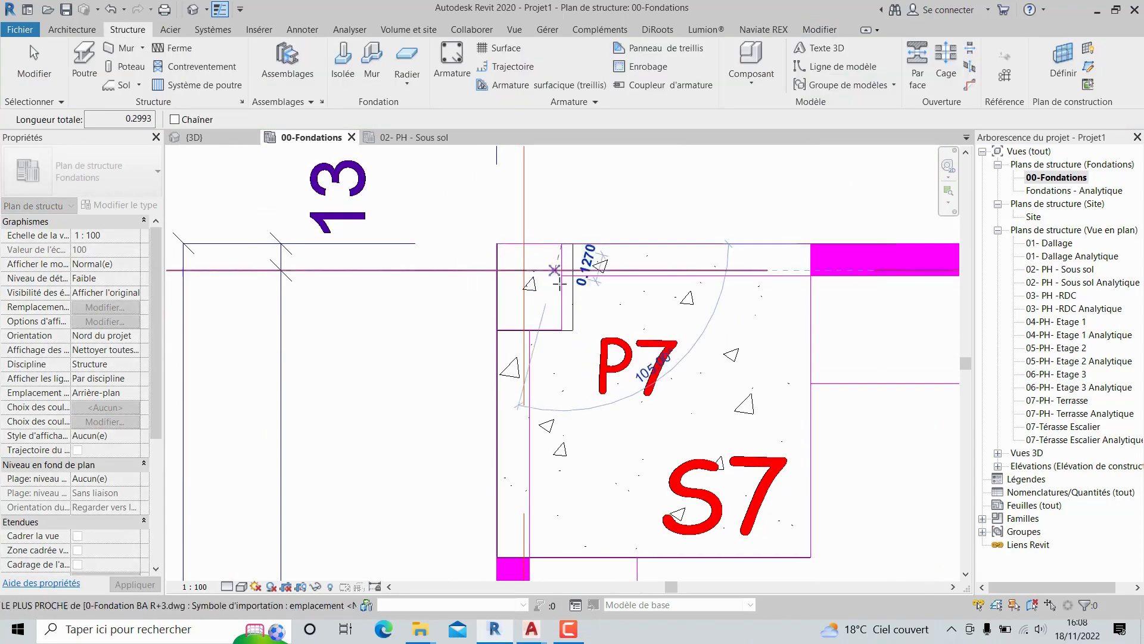
key(Escape)
key(Escape)
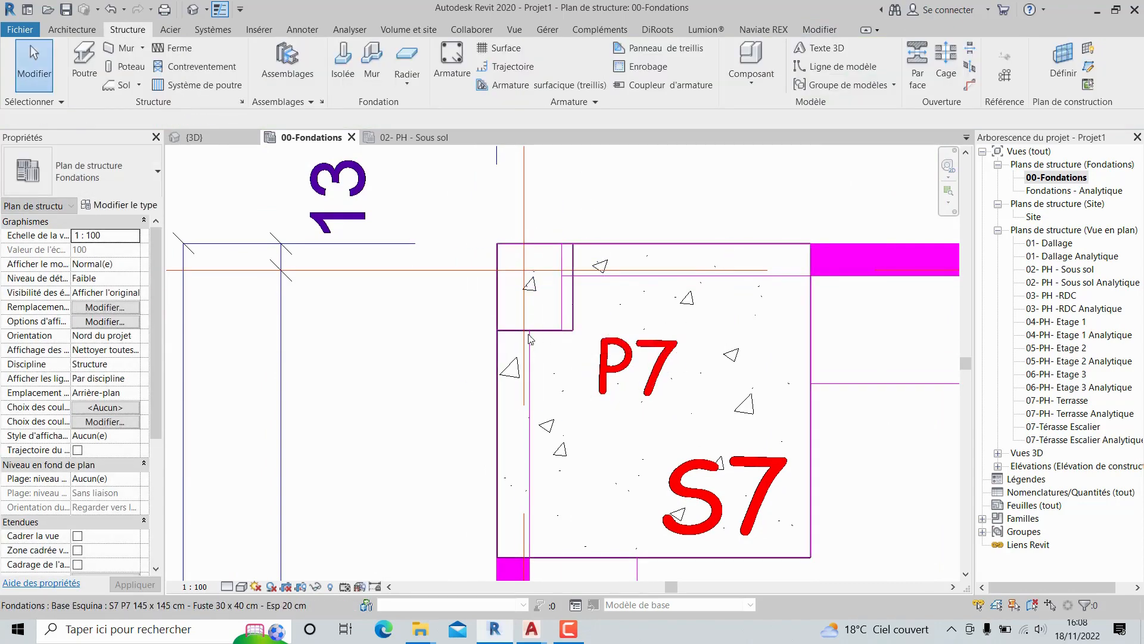
click(839, 66)
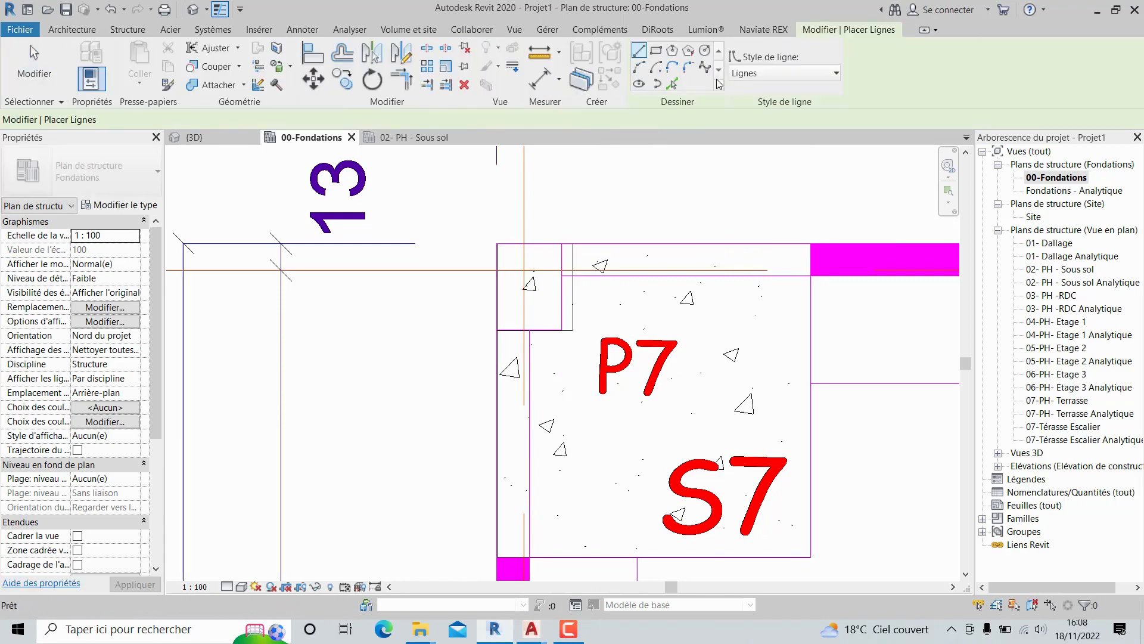
click(498, 330)
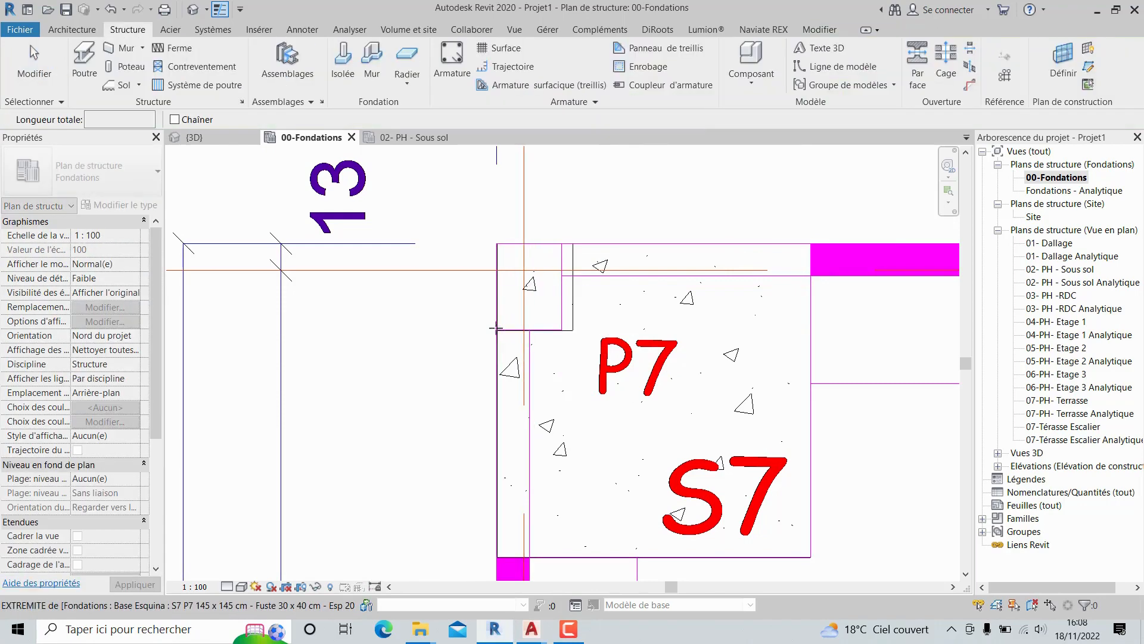
click(572, 330)
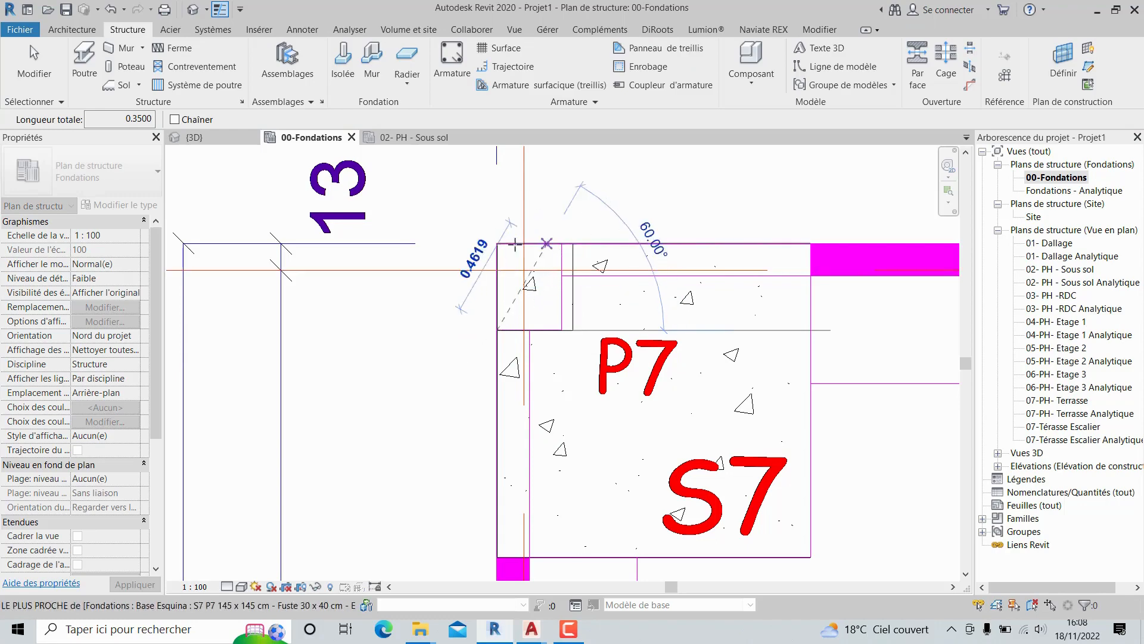
key(Escape)
key(Escape)
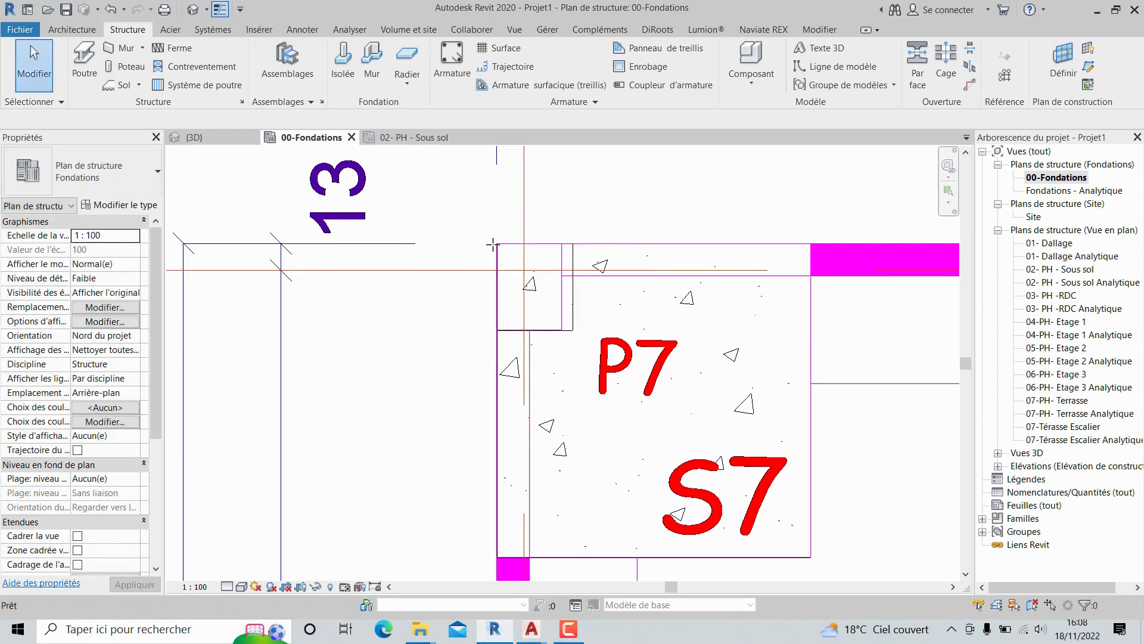
- Set Fuste Ancho of the placed S7 P7 footing's type to 0.30
click(576, 293)
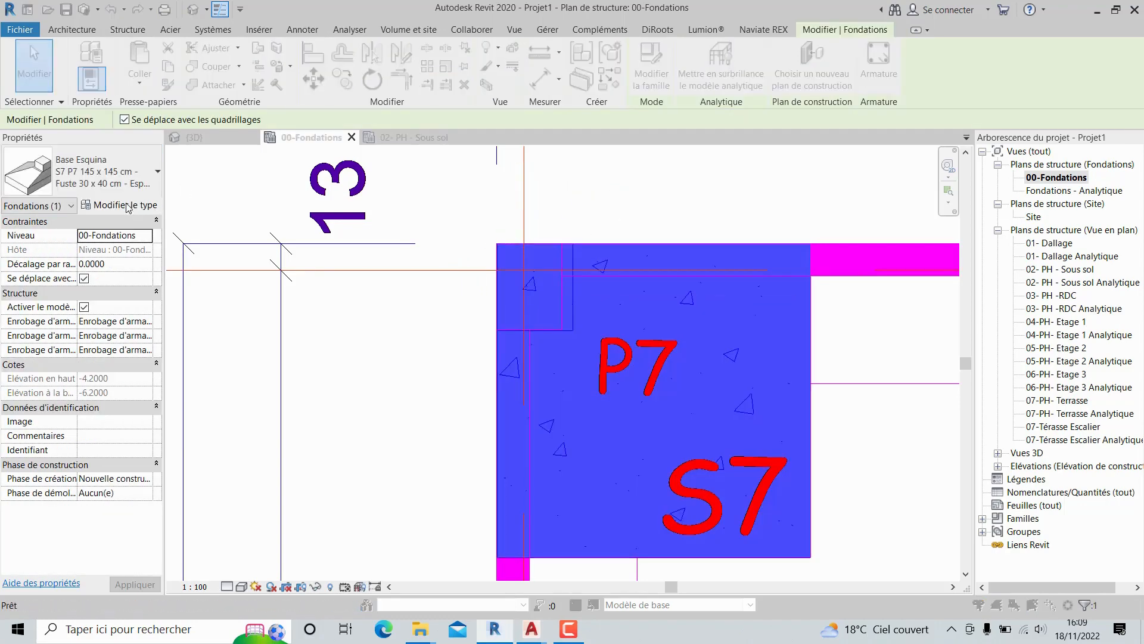
click(119, 205)
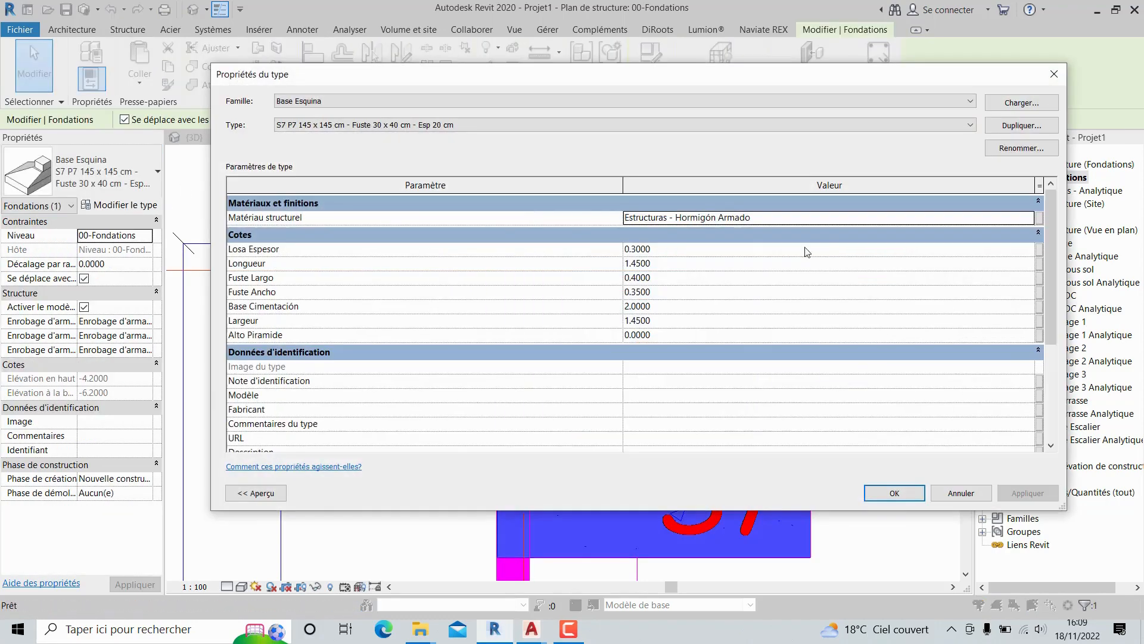
click(644, 292)
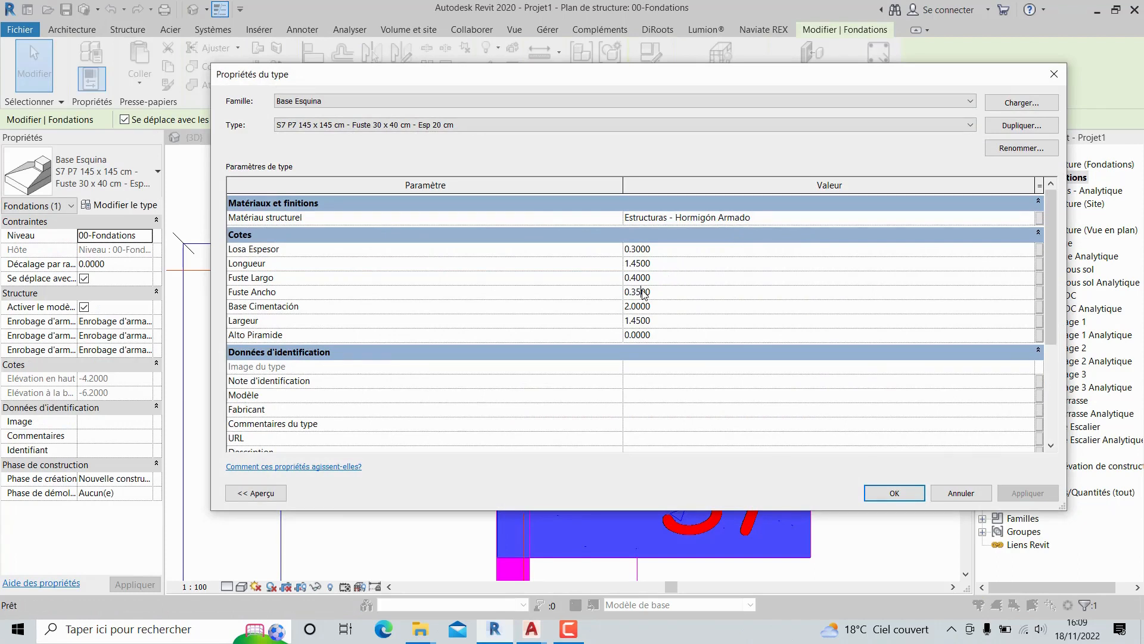
key(BackSpace)
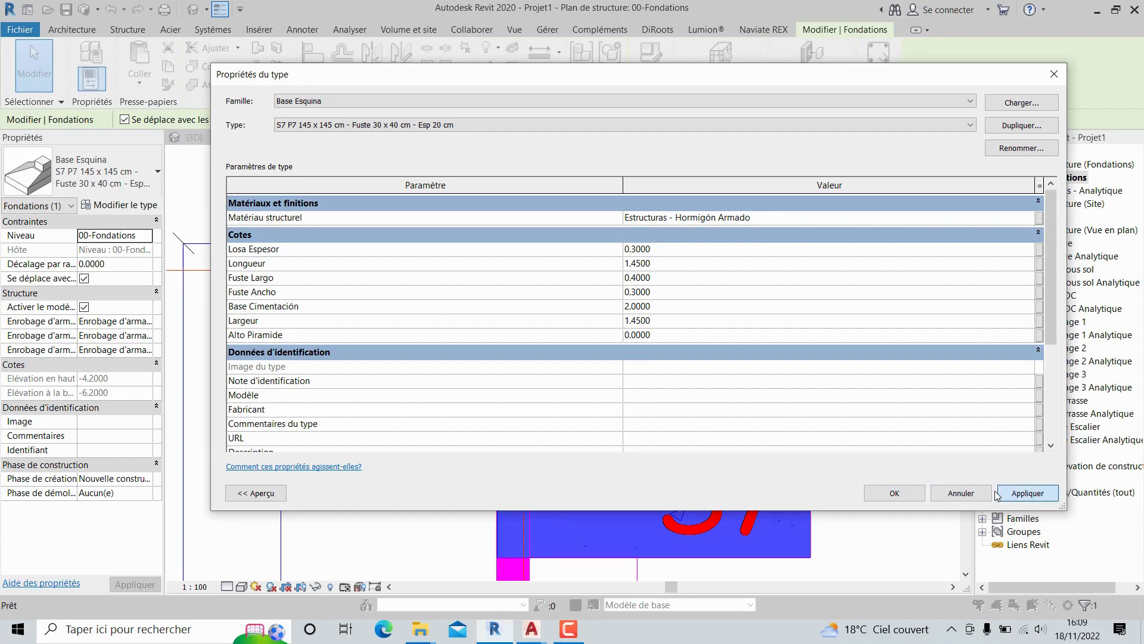
click(906, 492)
click(689, 346)
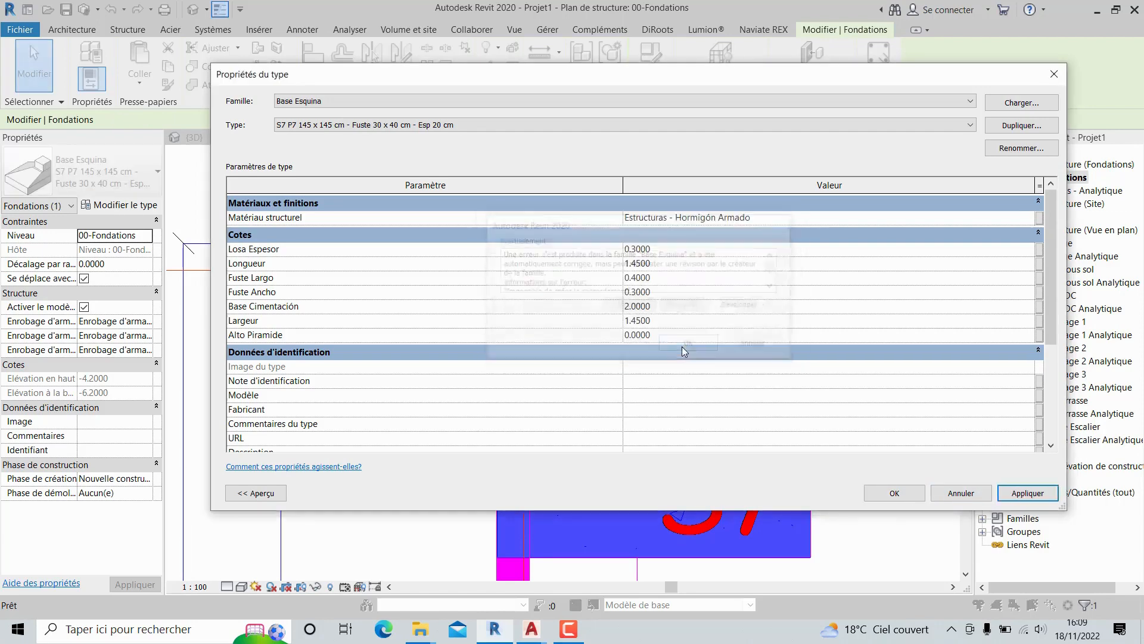
click(892, 493)
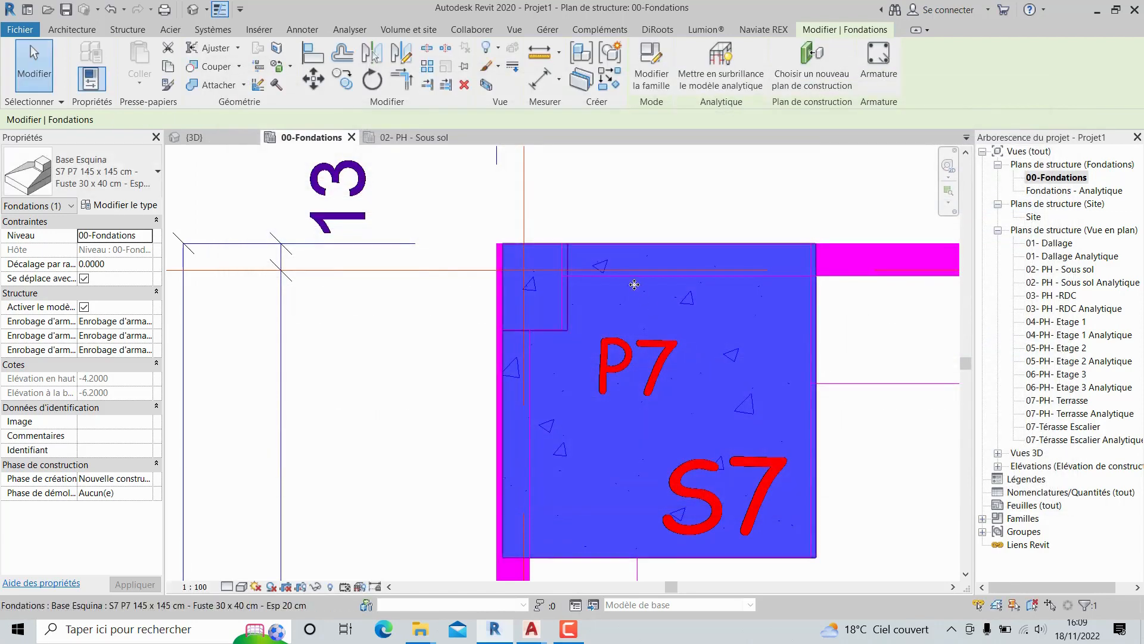
- Move the S7 P7 footing horizontally so its upper outer corner meets the outer face of the wall along grid A
scroll(528, 267, up, 3)
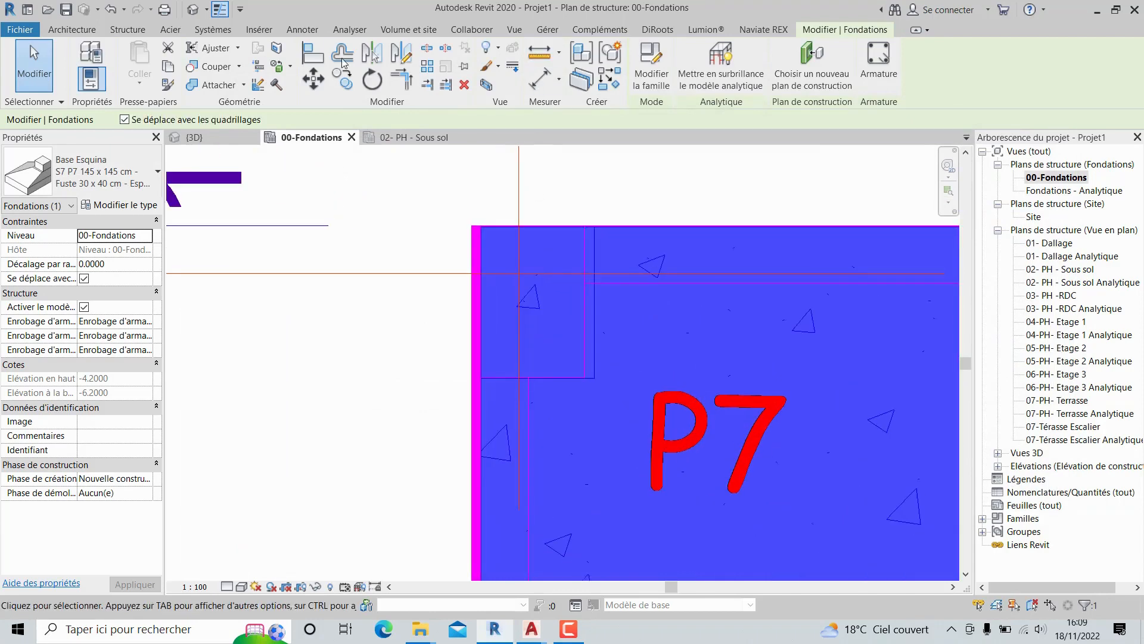
click(322, 80)
scroll(512, 273, up, 2)
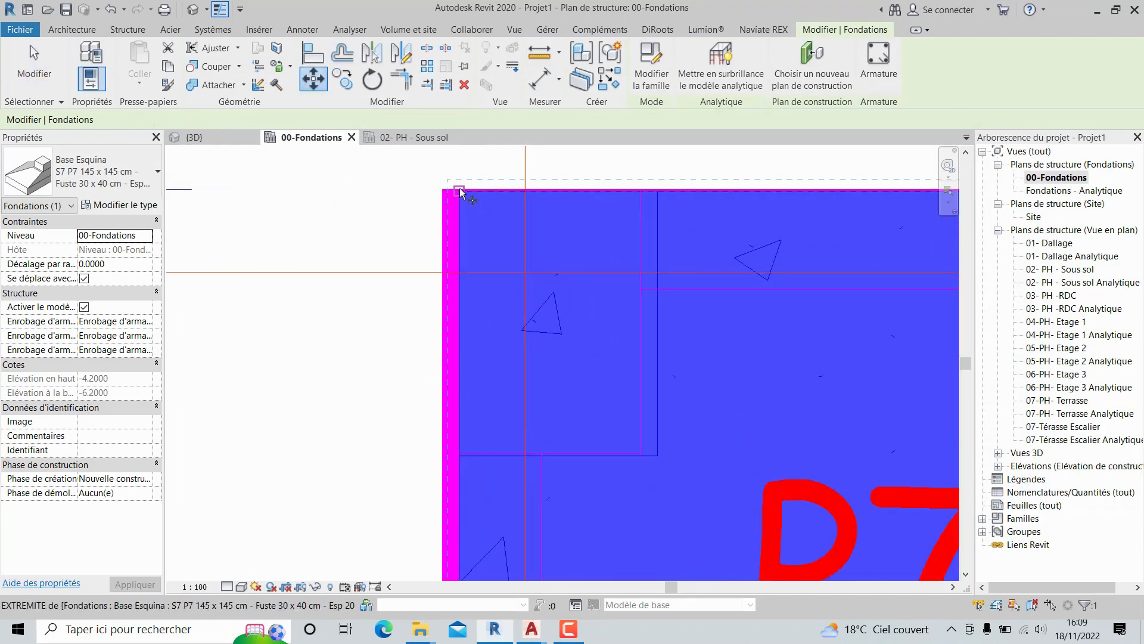
click(459, 190)
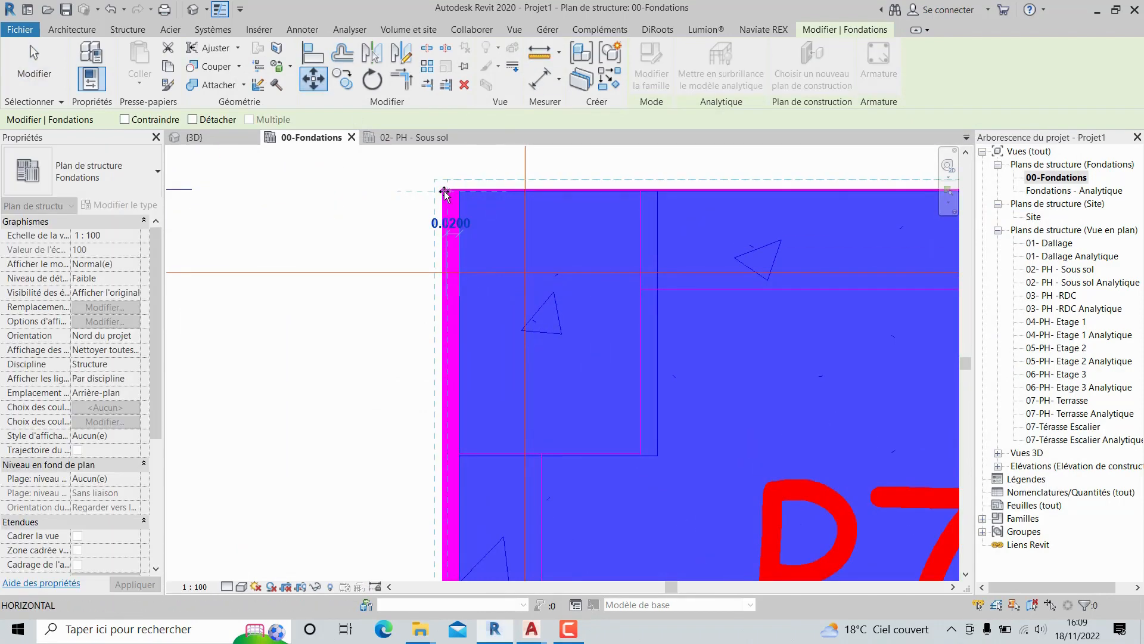
scroll(441, 190, up, 3)
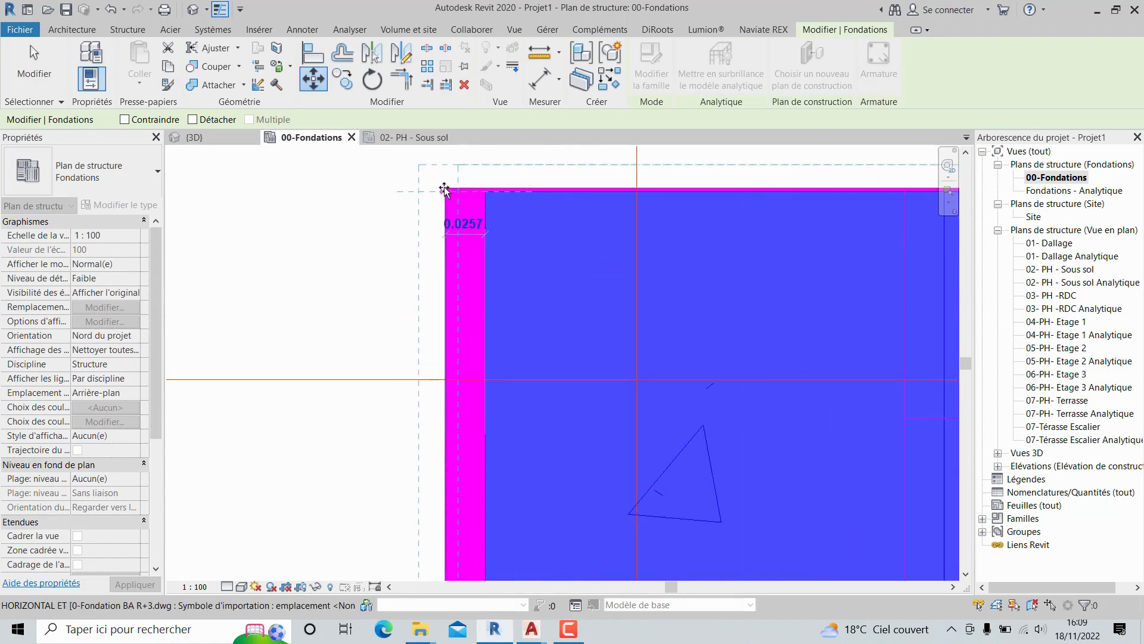
click(444, 190)
scroll(444, 189, up, 2)
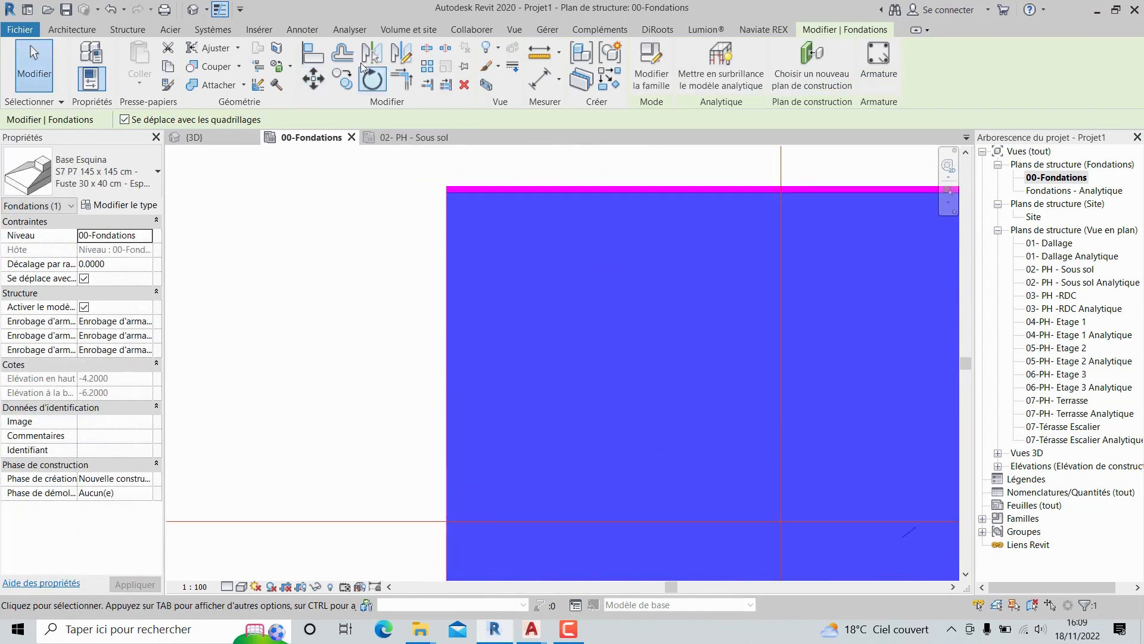
- Move the S7 P7 footing from its outer corner up to the wall's outer corner near grids A and 1
click(306, 80)
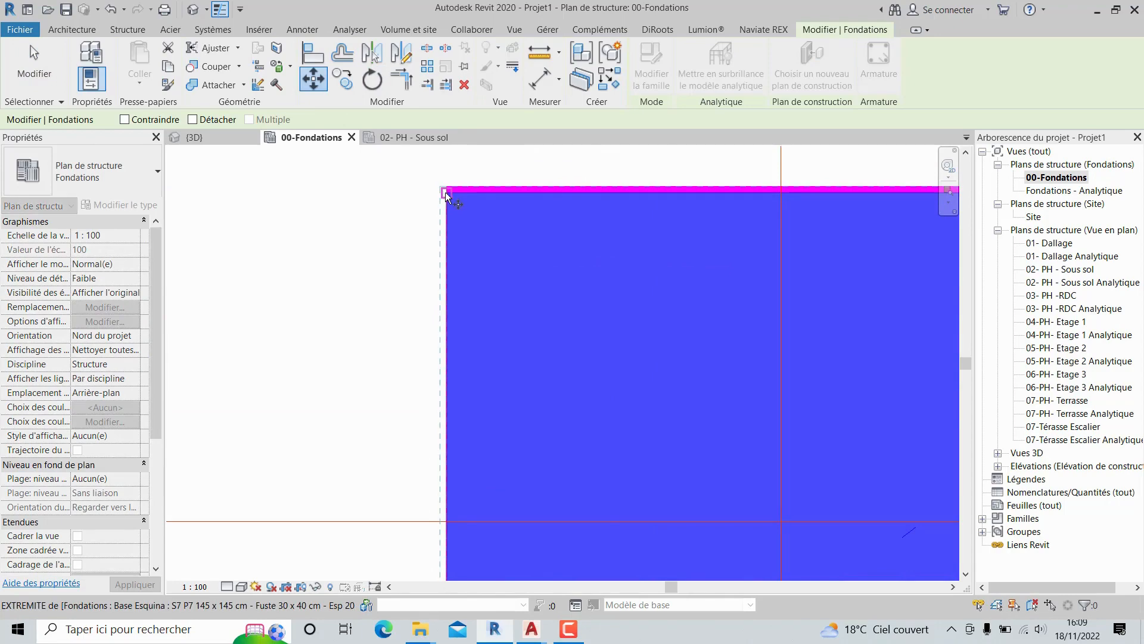
click(445, 191)
click(446, 185)
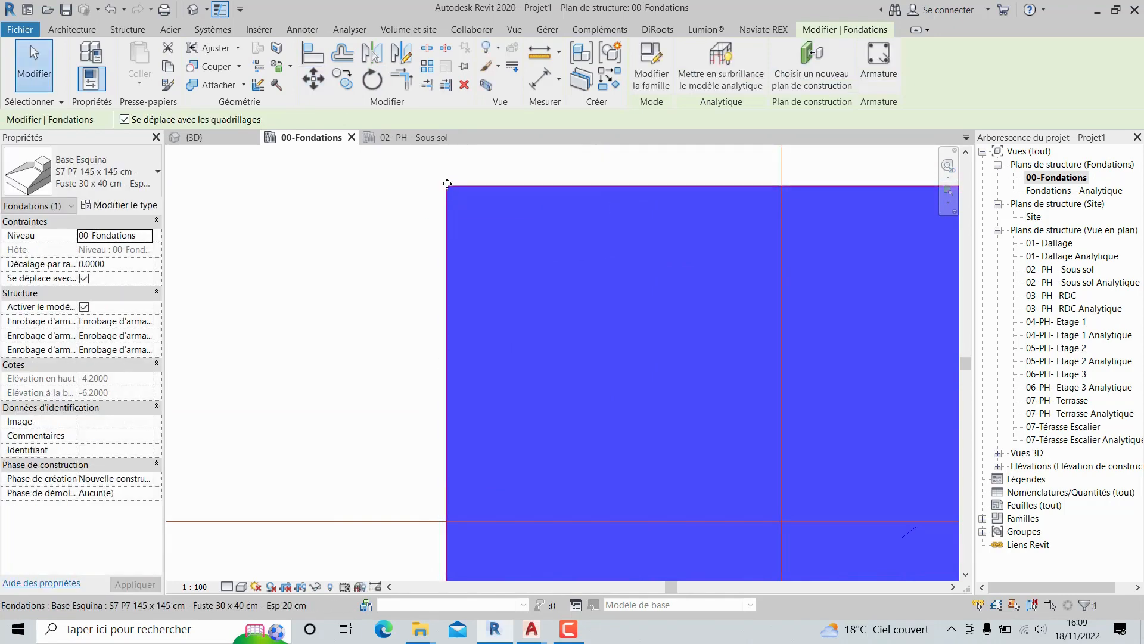
scroll(448, 181, down, 3)
scroll(449, 181, down, 5)
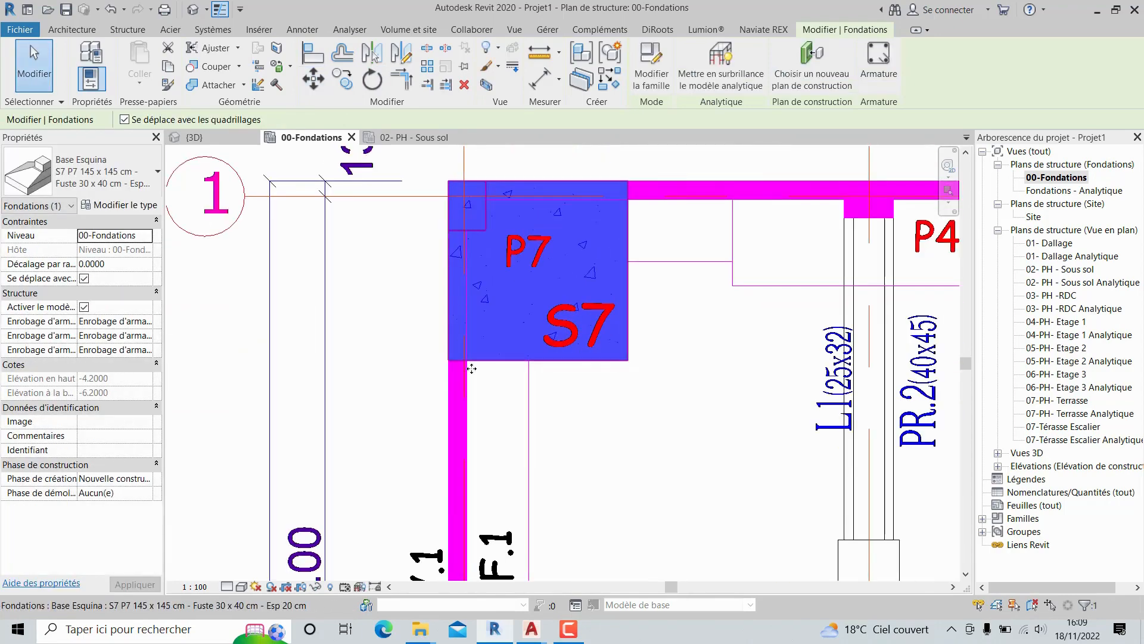
click(542, 388)
middle_drag(507, 273, 449, 261)
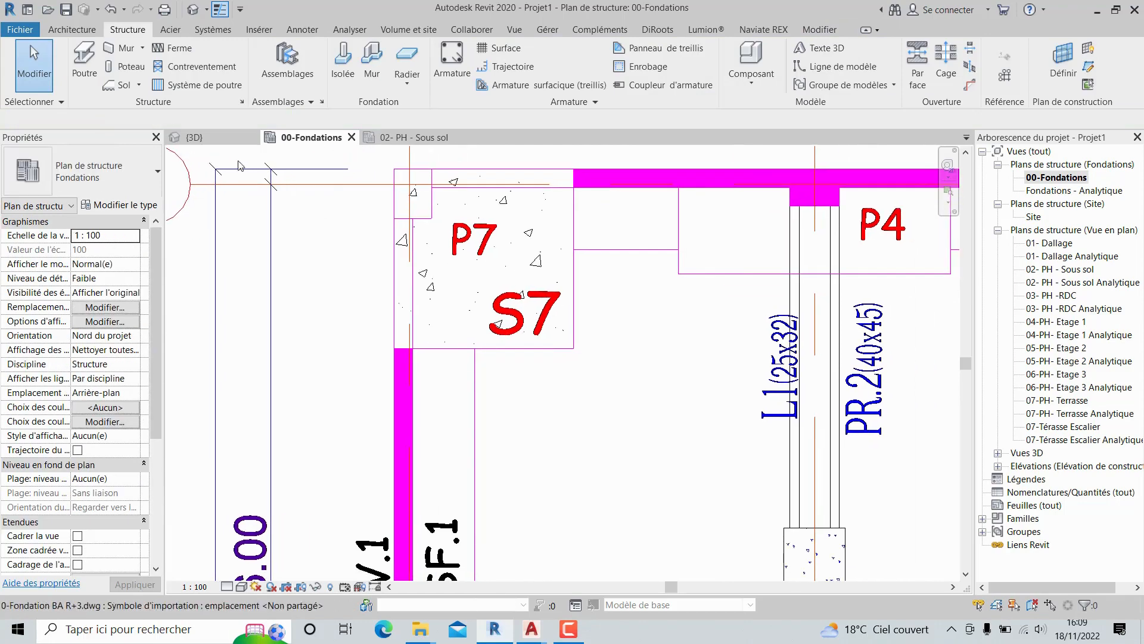
- Reopen the default 3D view and examine the S7 P7 footing beneath the linked foundation plan
click(226, 141)
click(253, 137)
click(301, 138)
click(512, 293)
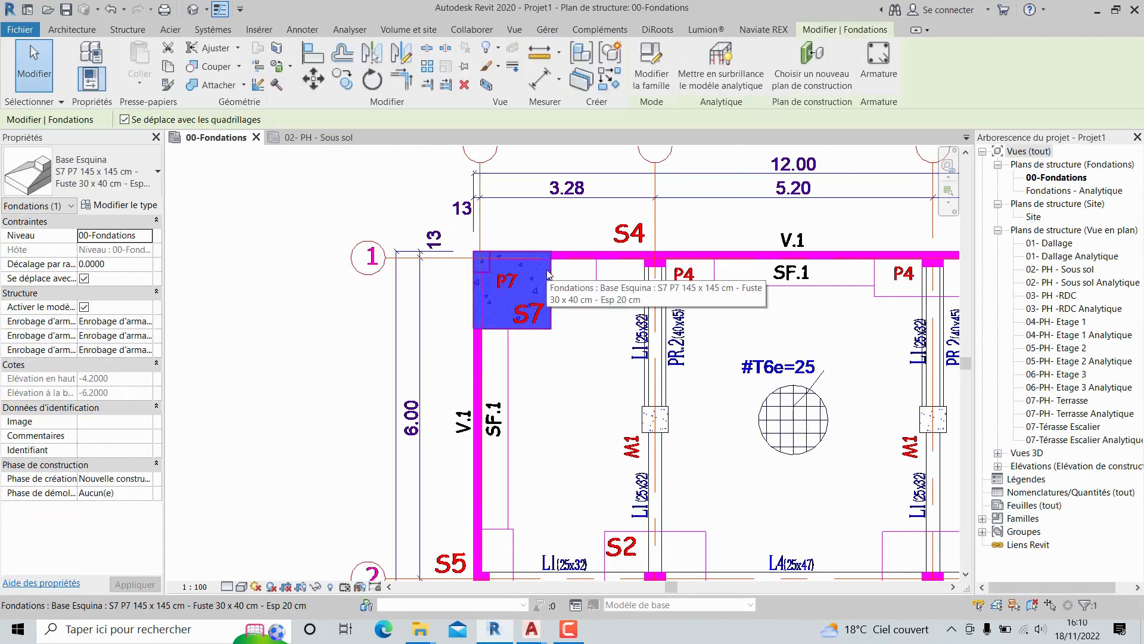
click(193, 9)
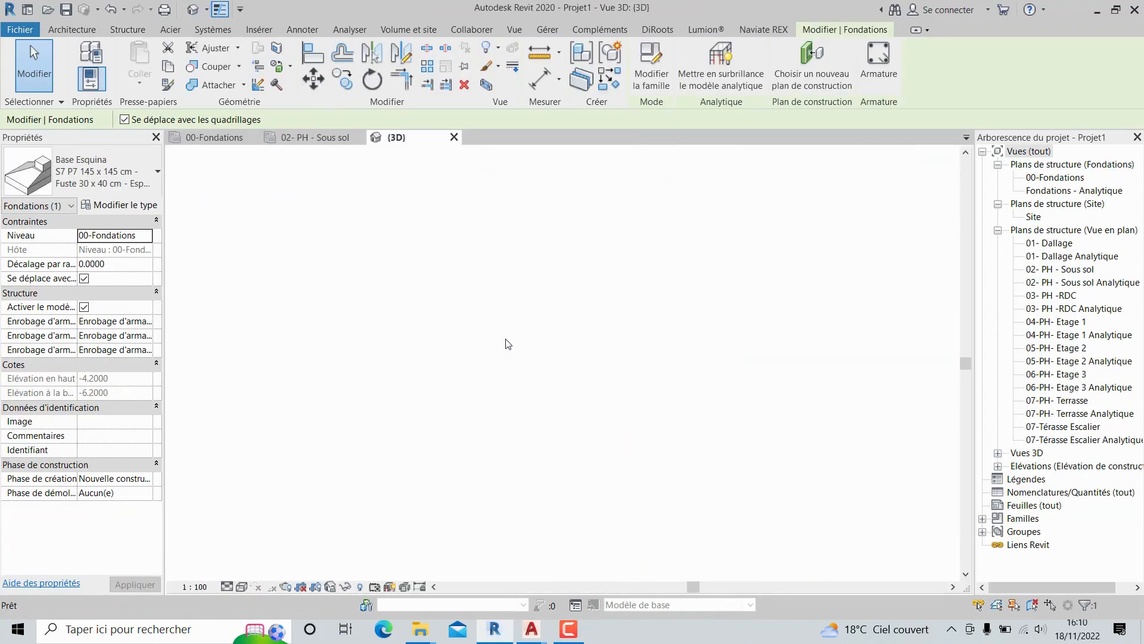
scroll(586, 479, up, 5)
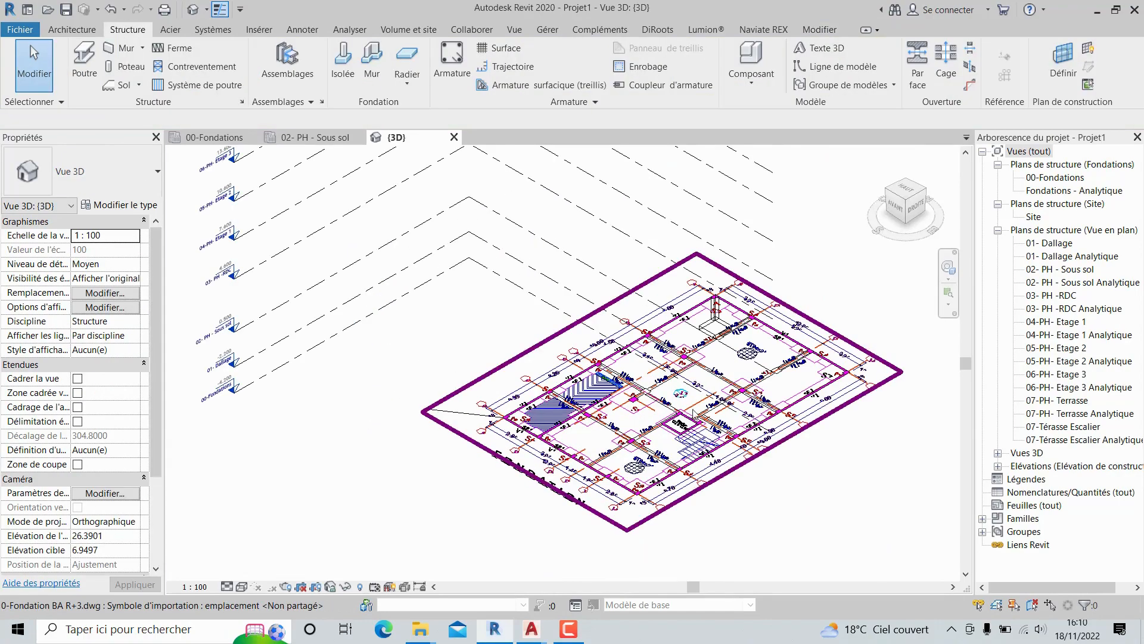
scroll(736, 335, up, 2)
middle_drag(782, 371, 746, 498)
scroll(747, 391, up, 1)
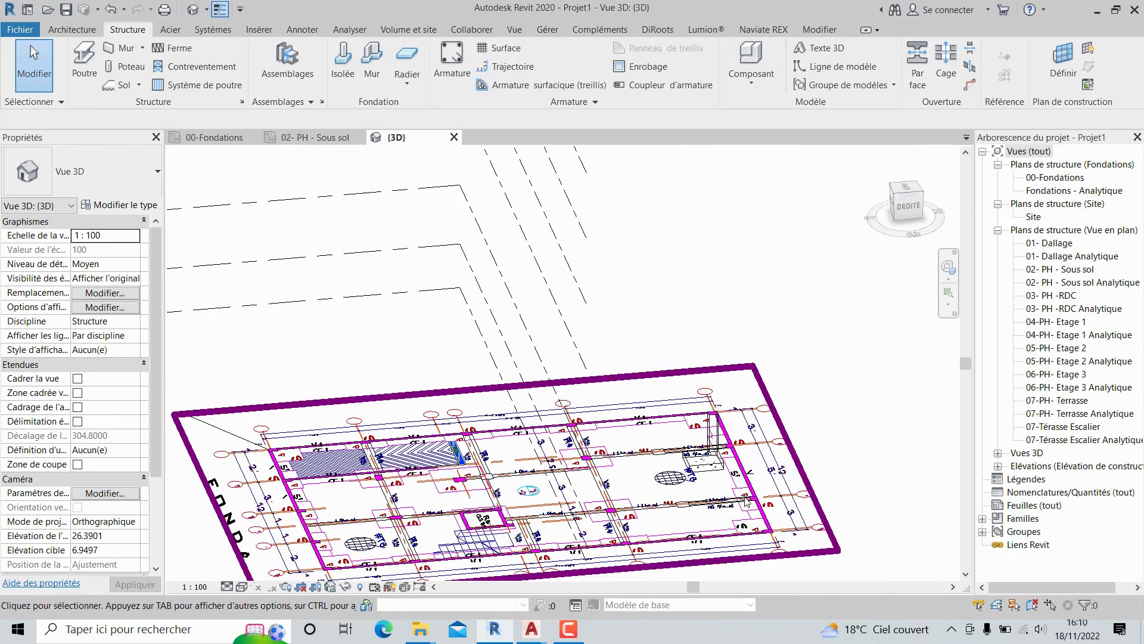
scroll(746, 499, down, 2)
scroll(745, 500, up, 3)
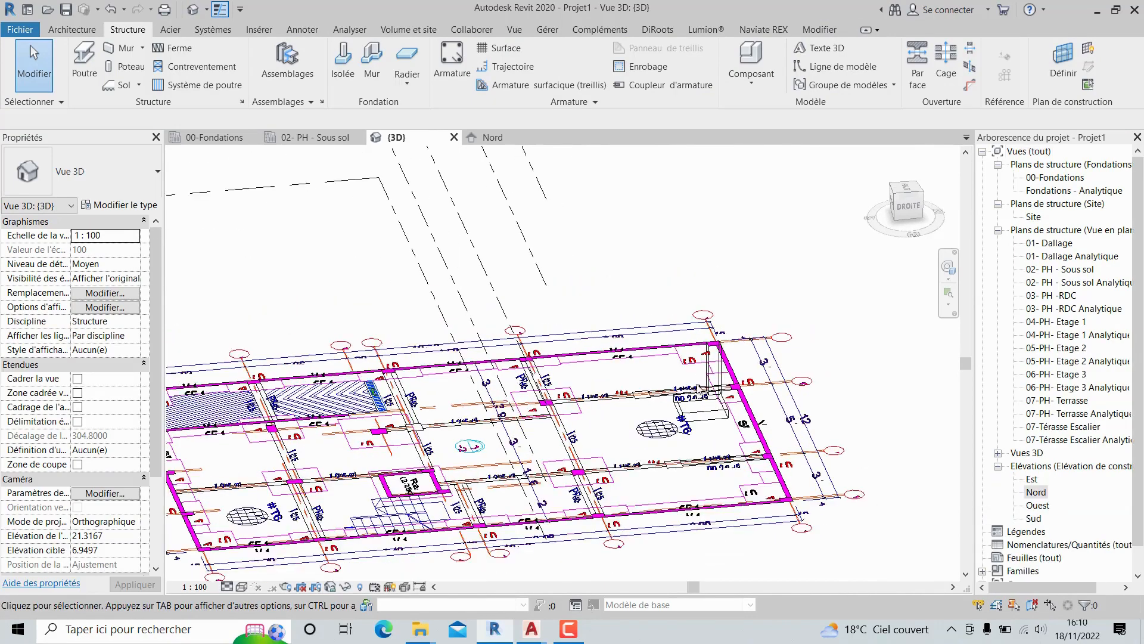
scroll(708, 403, down, 2)
scroll(708, 403, up, 3)
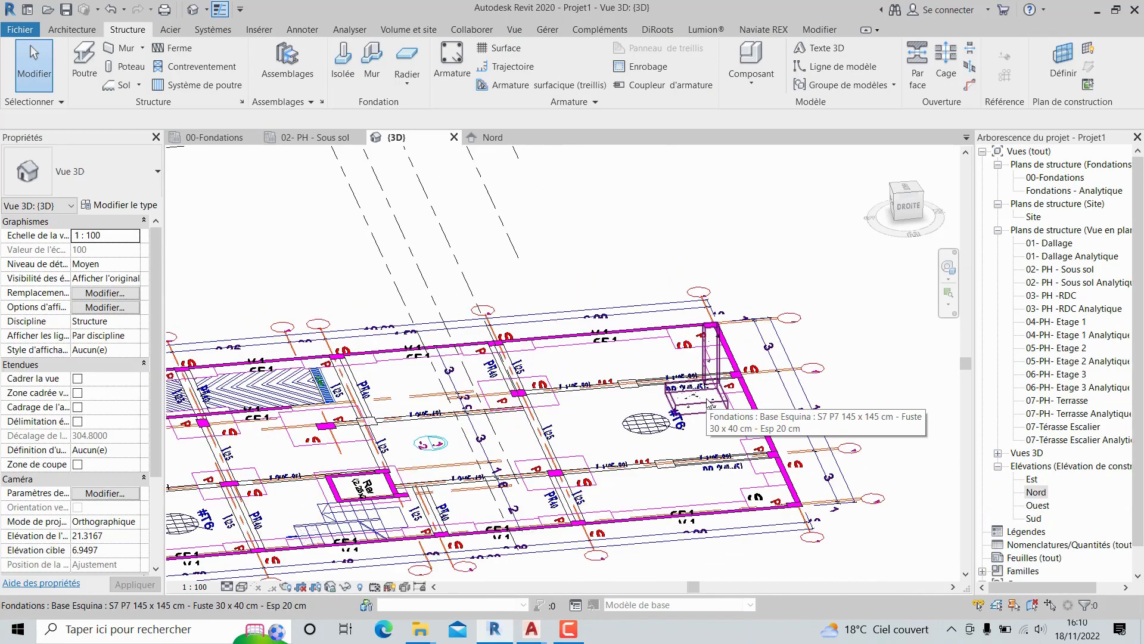
- Set the 3D view's visual style to Réaliste and inspect the S7 P7 footing from another side
click(708, 403)
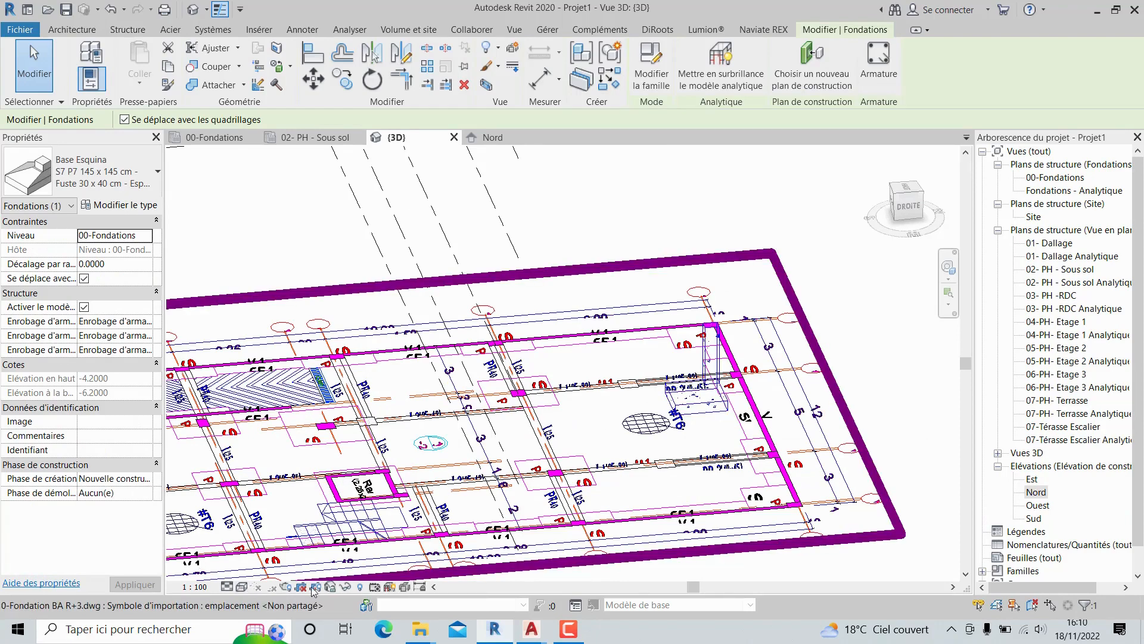
click(242, 588)
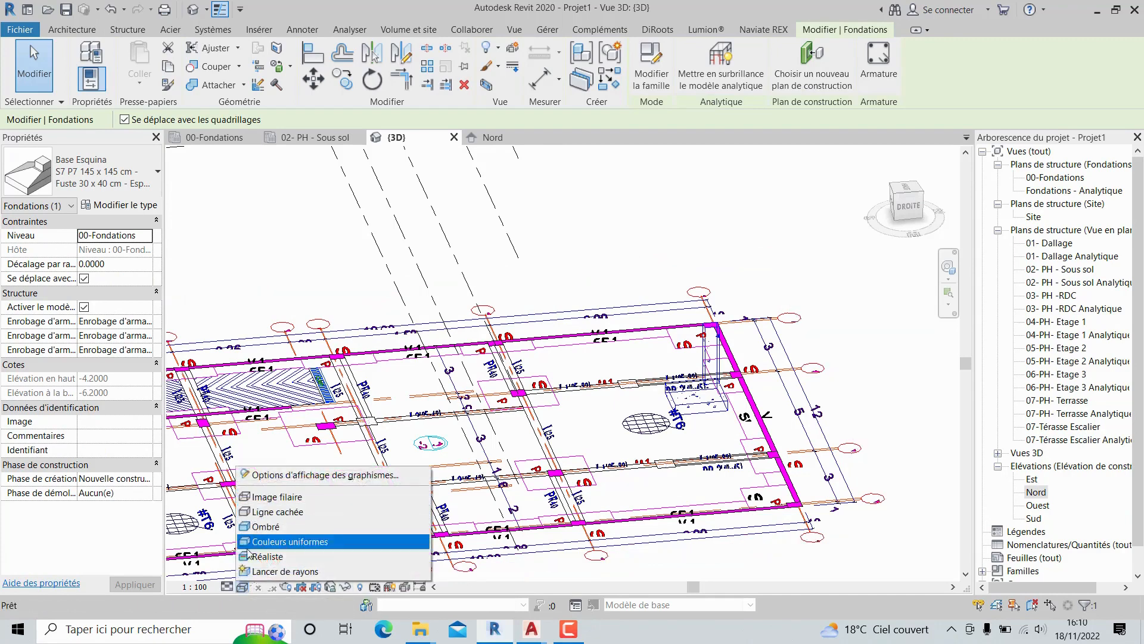
click(269, 556)
click(613, 278)
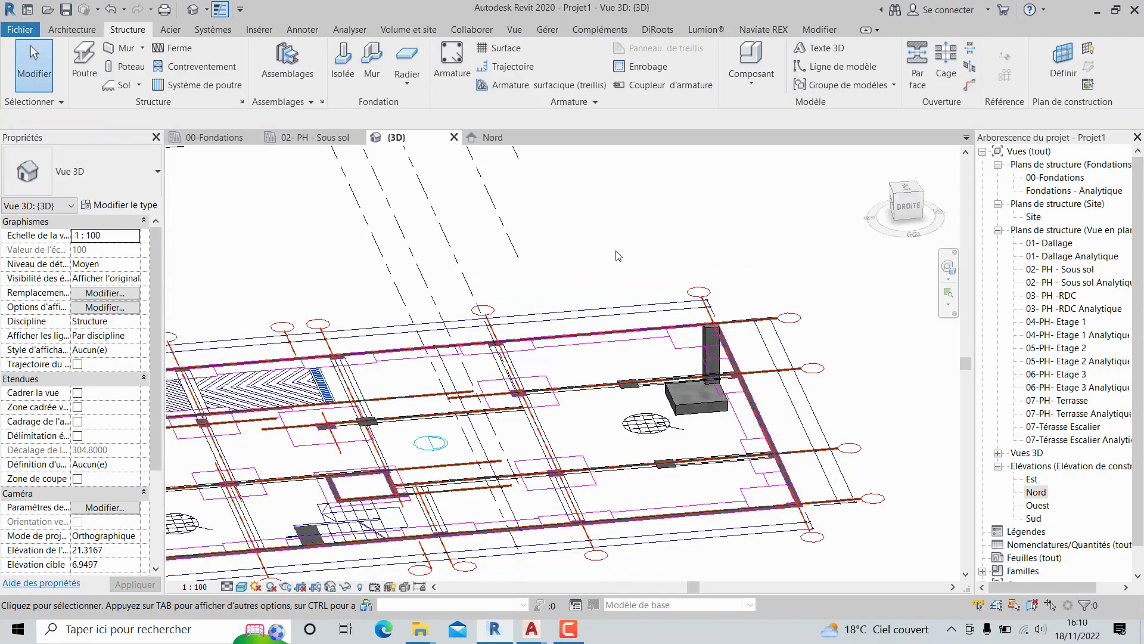
scroll(640, 300, down, 1)
scroll(638, 380, up, 1)
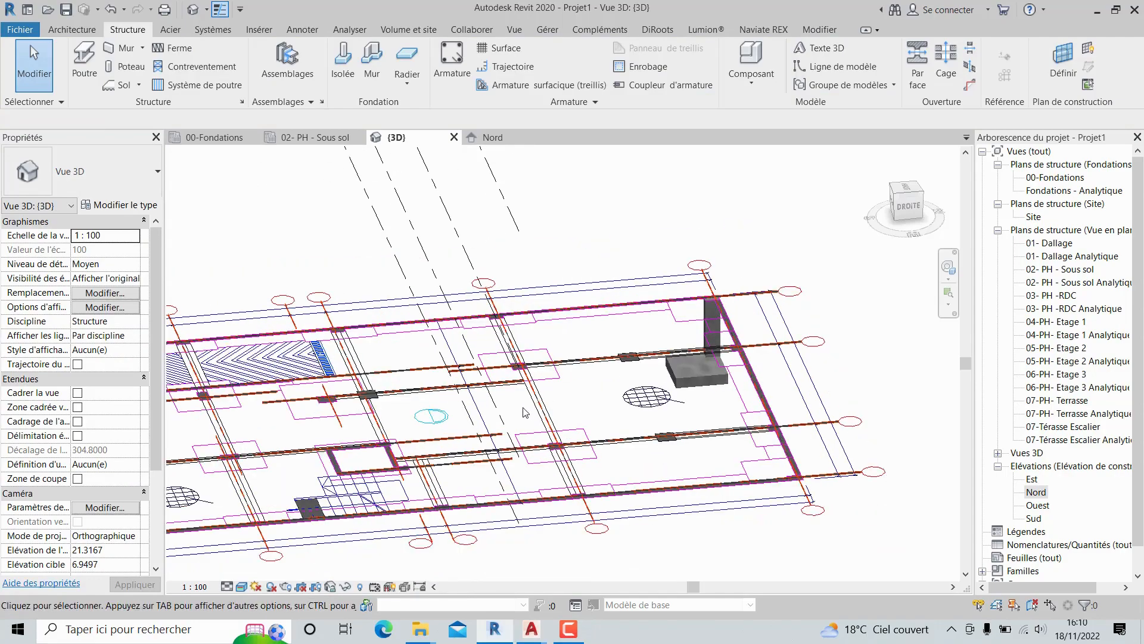
shift+middle_drag(525, 412, 596, 444)
scroll(374, 374, up, 1)
middle_drag(457, 394, 421, 425)
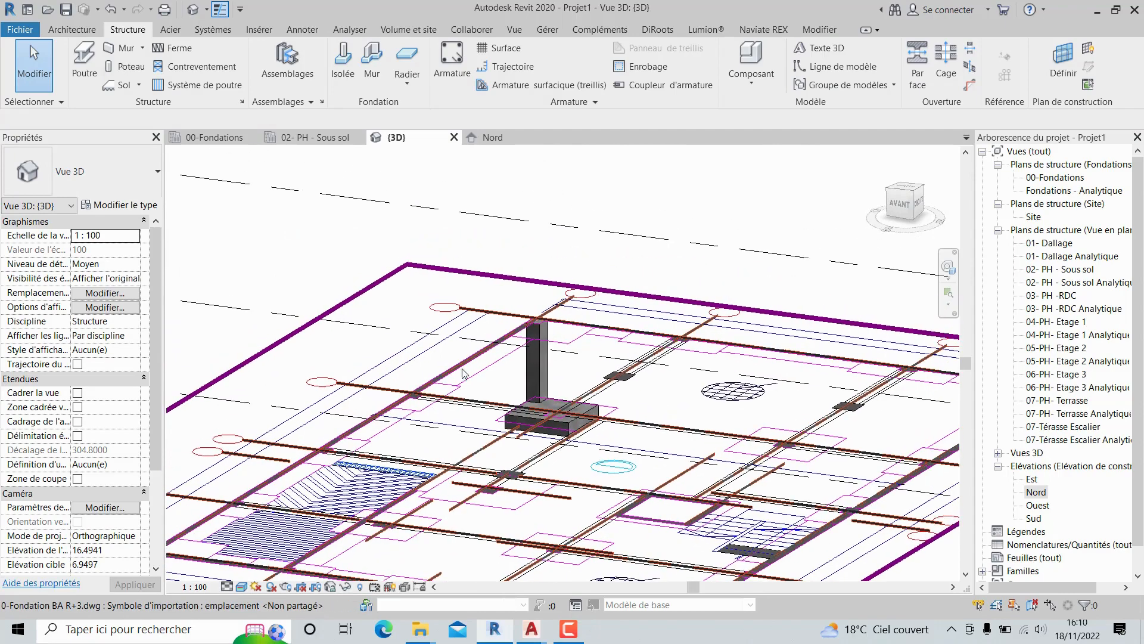
scroll(480, 357, down, 1)
scroll(596, 343, up, 1)
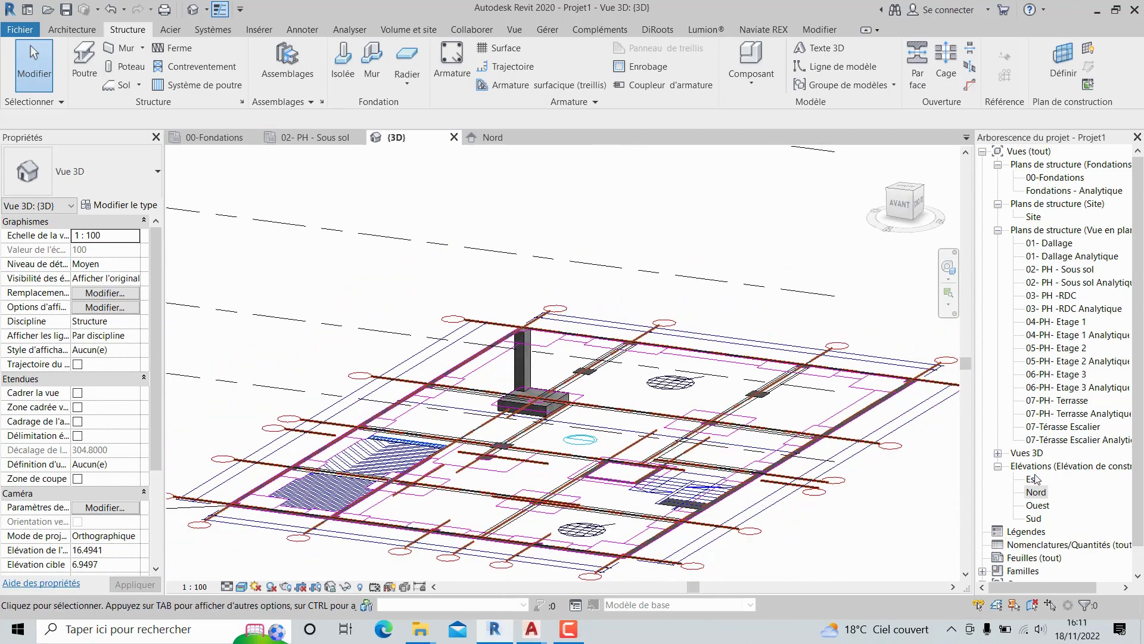
- In the Nord elevation, set the Niveau of the S7 P7 footing to 01- Dallage
click(499, 138)
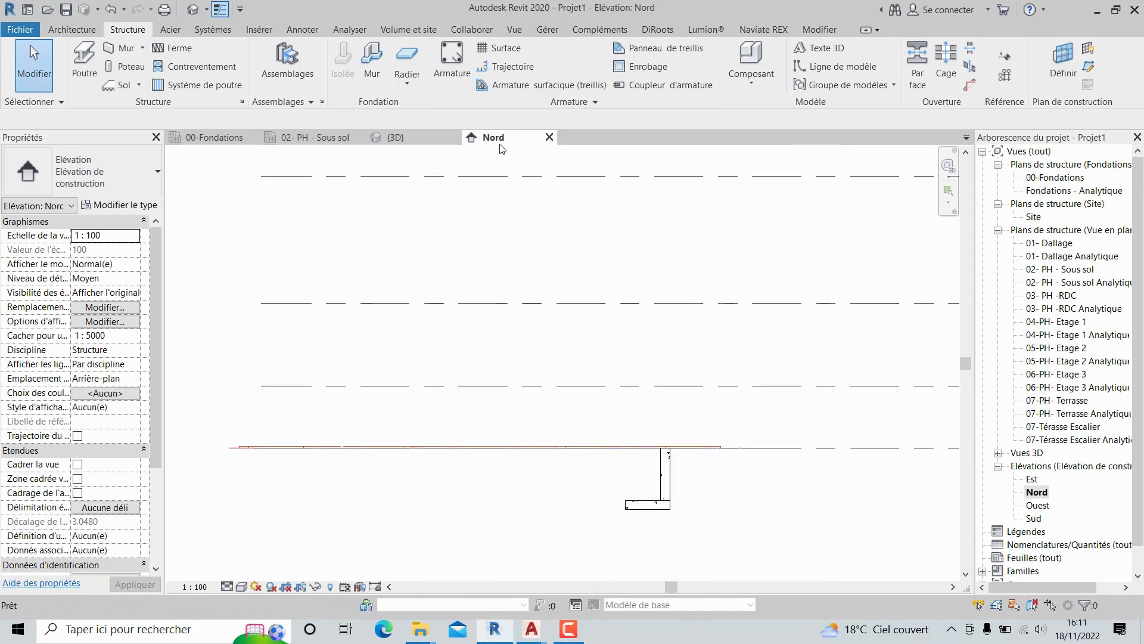
scroll(644, 482, up, 2)
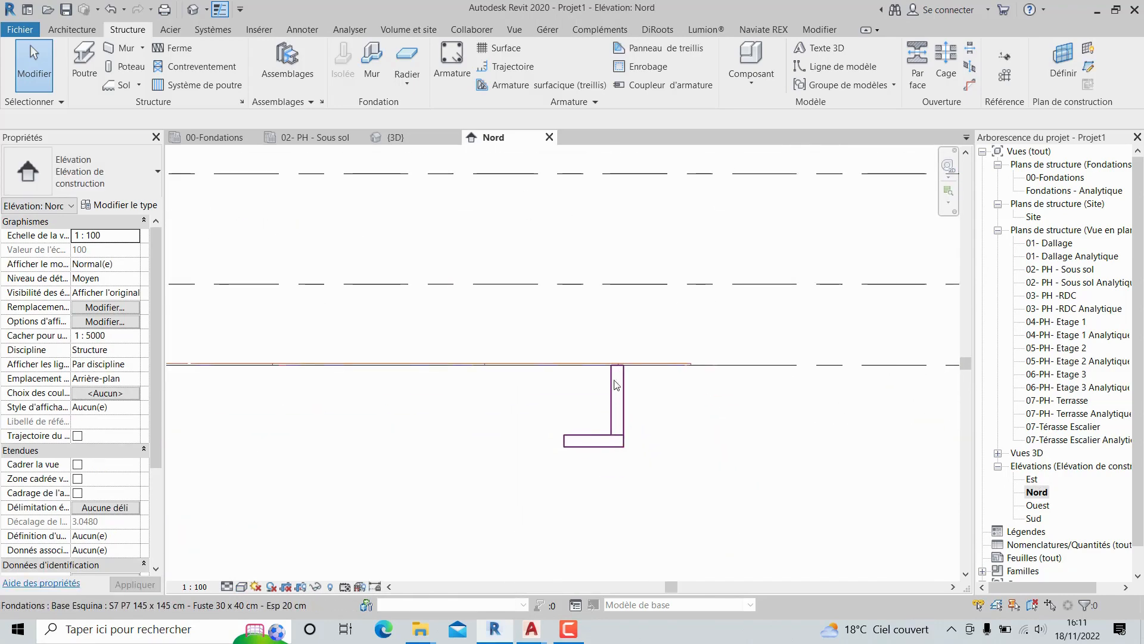
scroll(605, 382, down, 2)
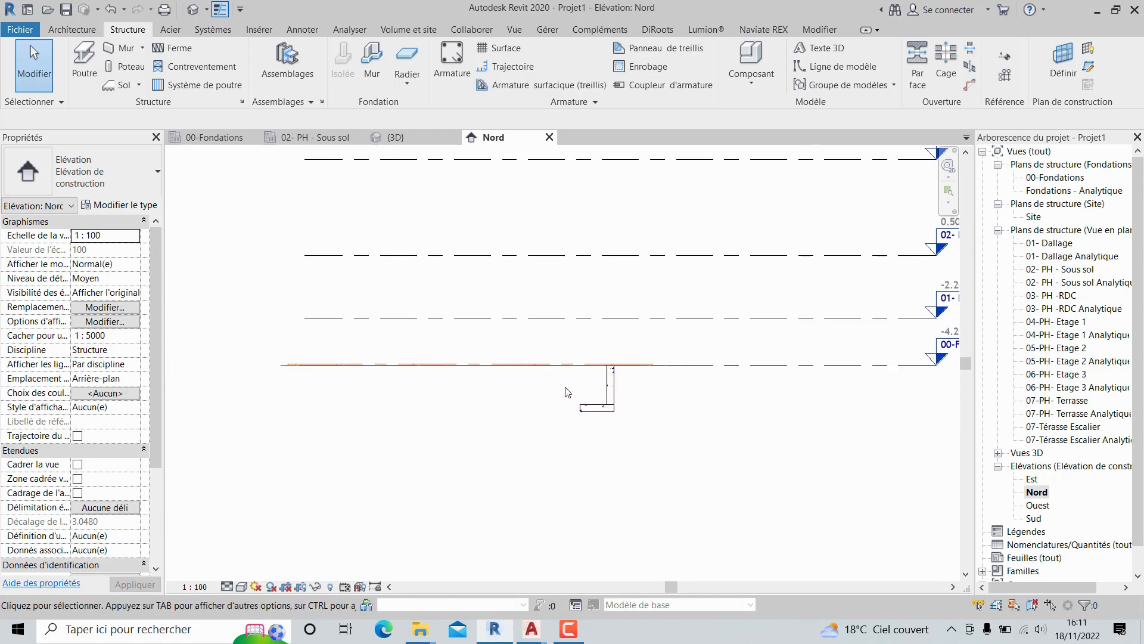
middle_drag(646, 421, 569, 441)
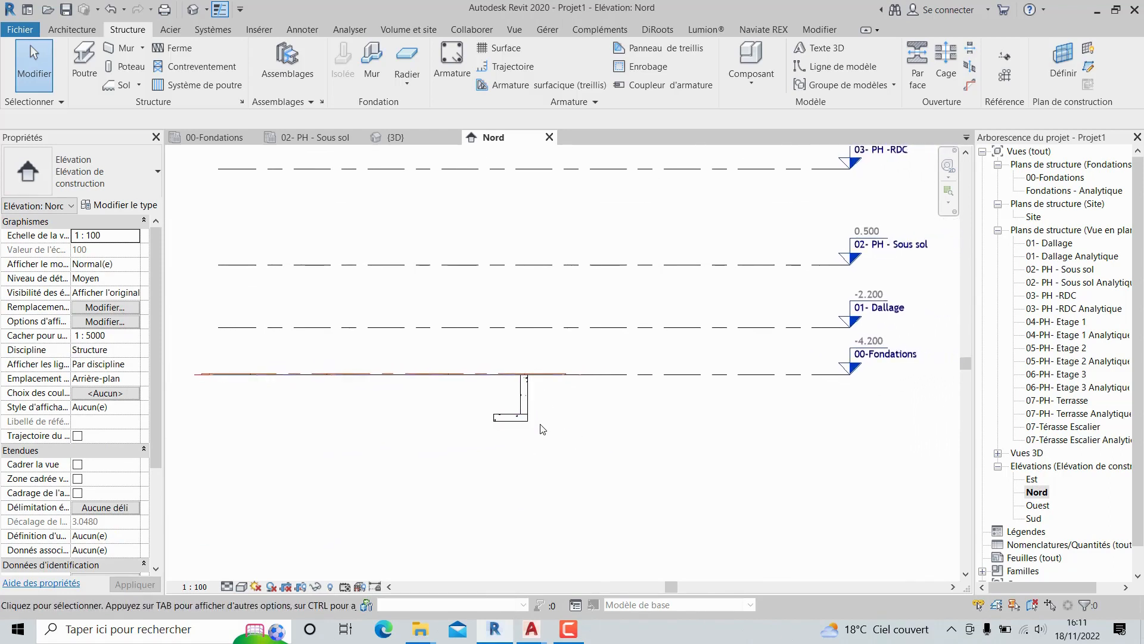
scroll(539, 424, up, 2)
click(530, 405)
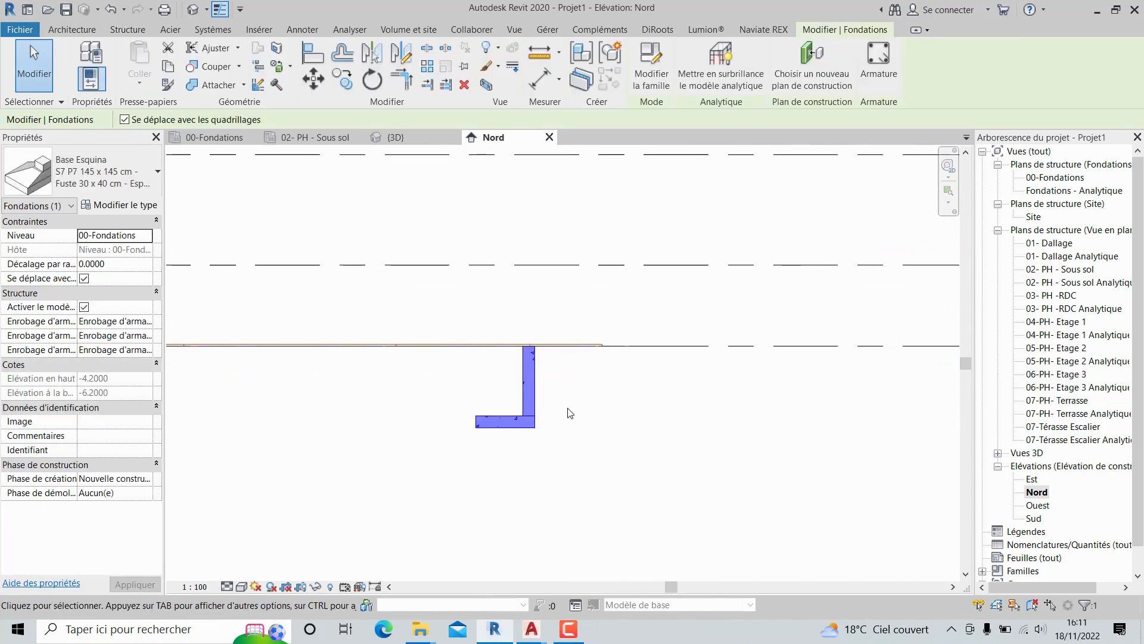
scroll(571, 413, down, 1)
click(152, 237)
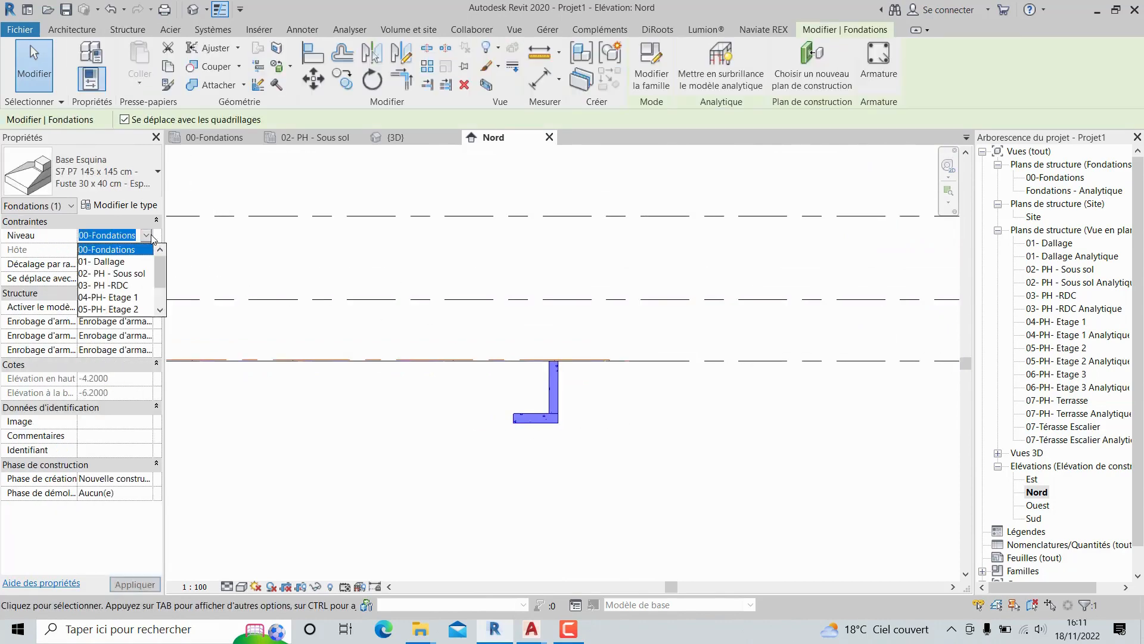
click(116, 264)
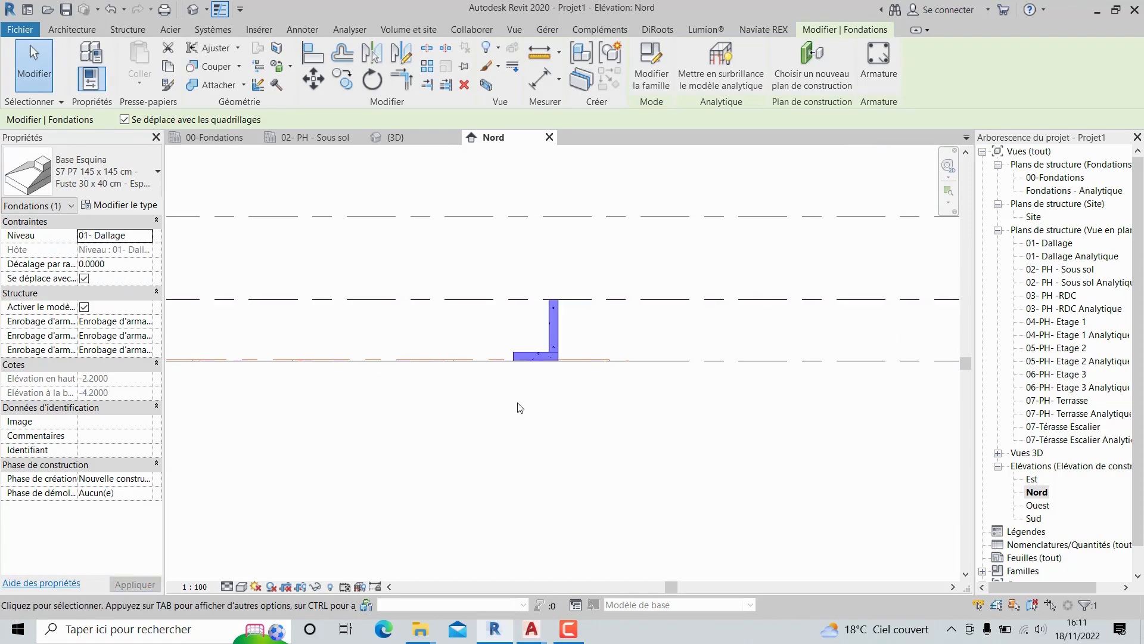
- Check the footing's height against the 00-Fondations and 01- Dallage levels in the Nord elevation
scroll(520, 408, down, 1)
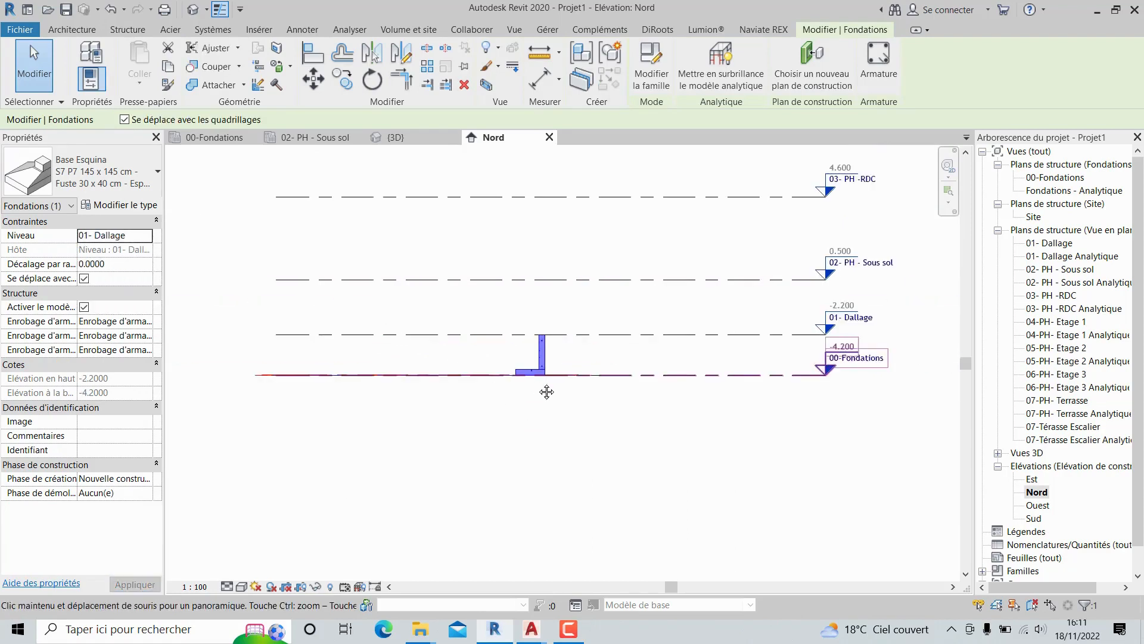
scroll(537, 390, up, 2)
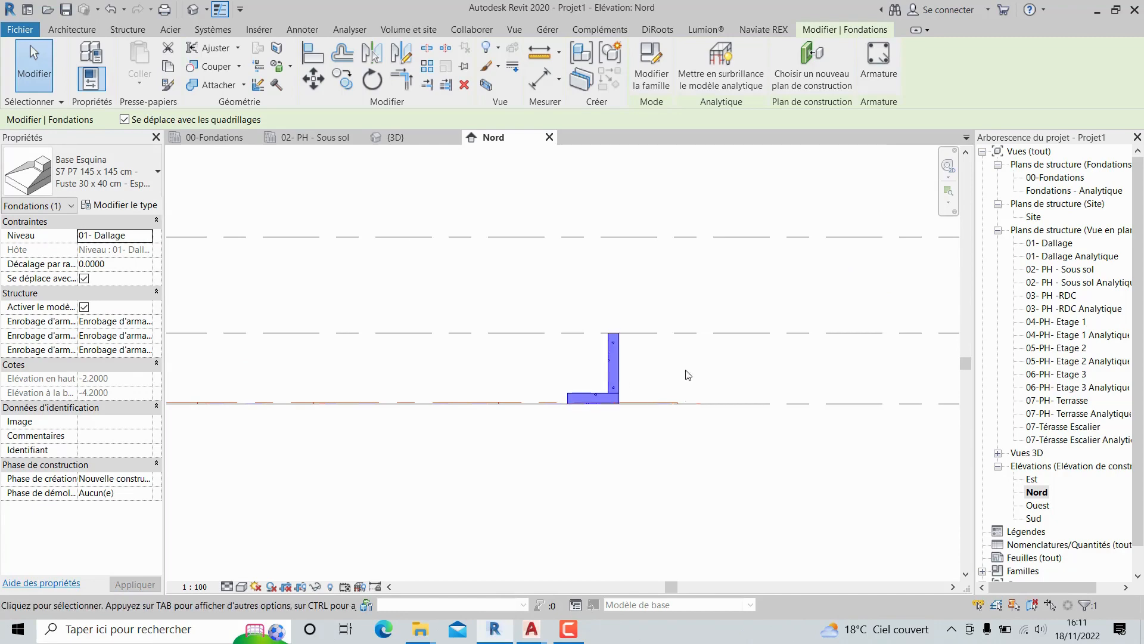
scroll(608, 399, up, 1)
scroll(609, 399, up, 2)
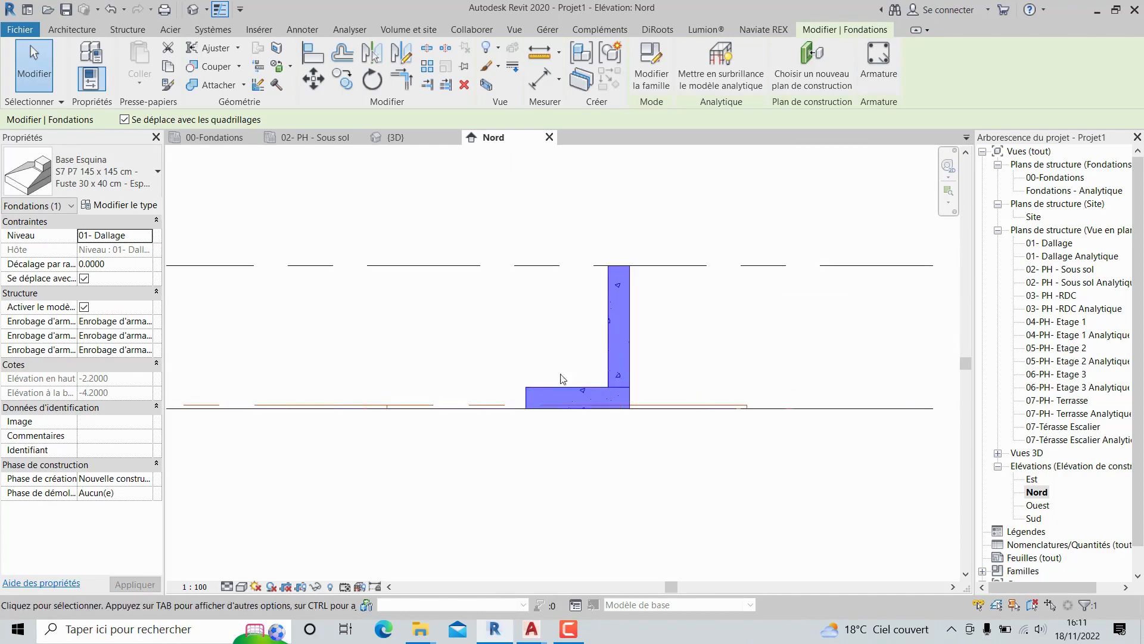
click(562, 380)
scroll(652, 399, down, 2)
middle_drag(510, 402, 523, 445)
scroll(519, 424, down, 2)
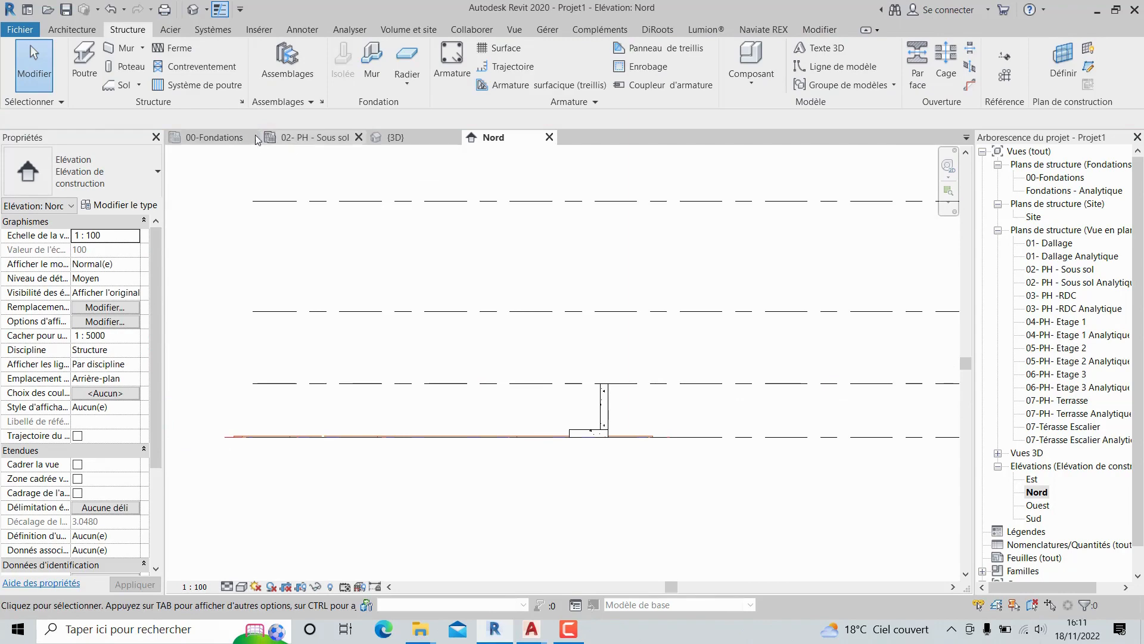
- In the 00-Fondations plan, measure the length and width of the S4 P4 footing outline on grid C
click(217, 137)
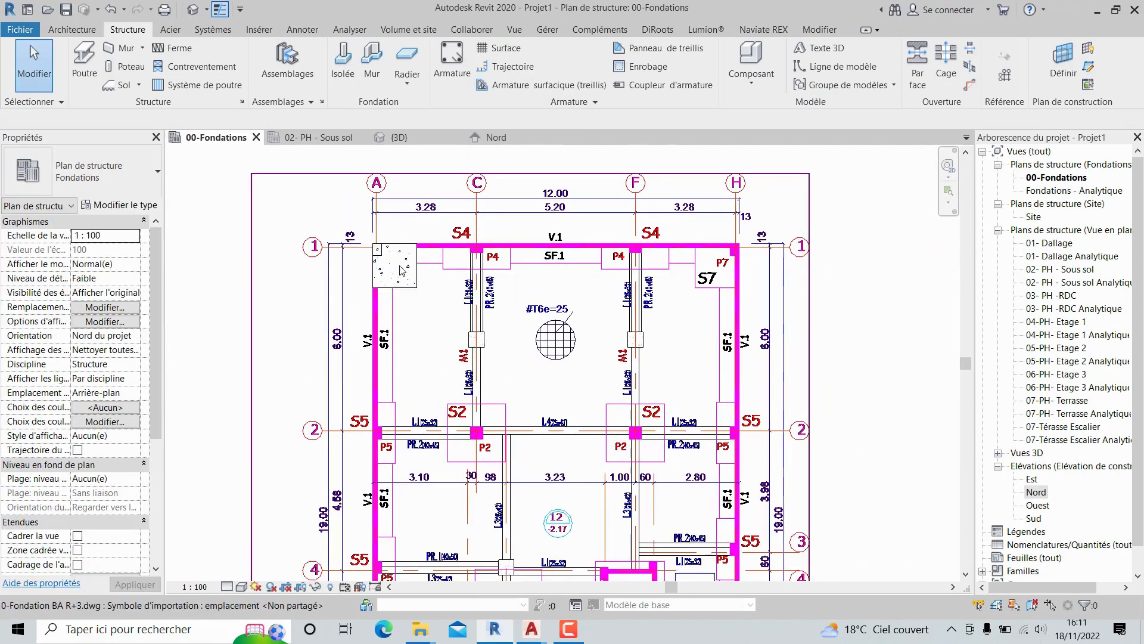
scroll(486, 264, up, 5)
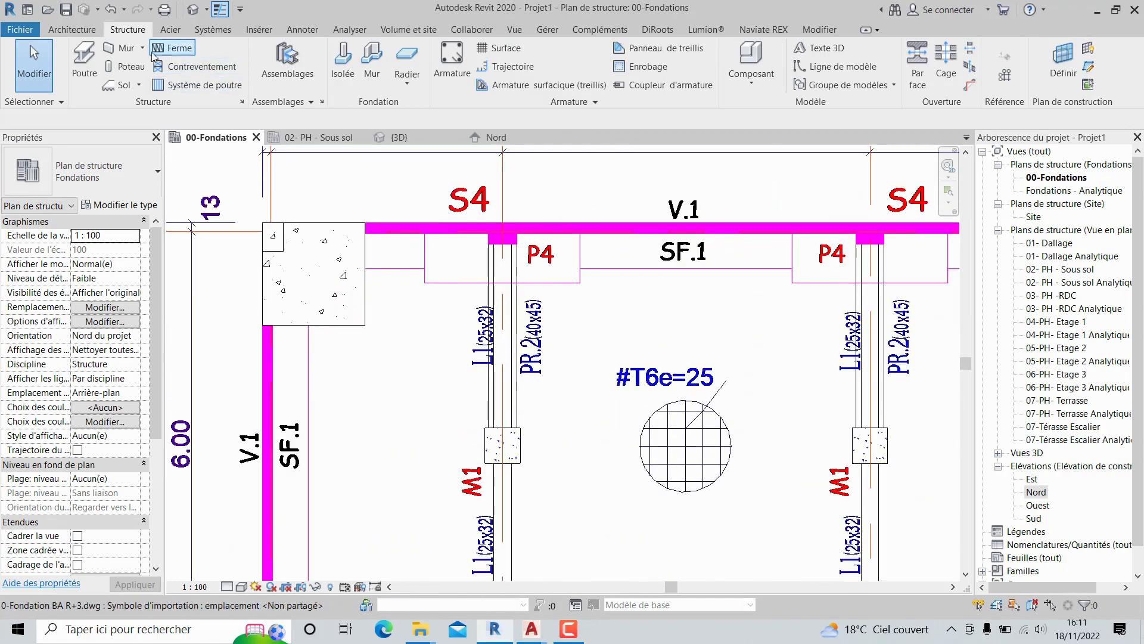
click(847, 66)
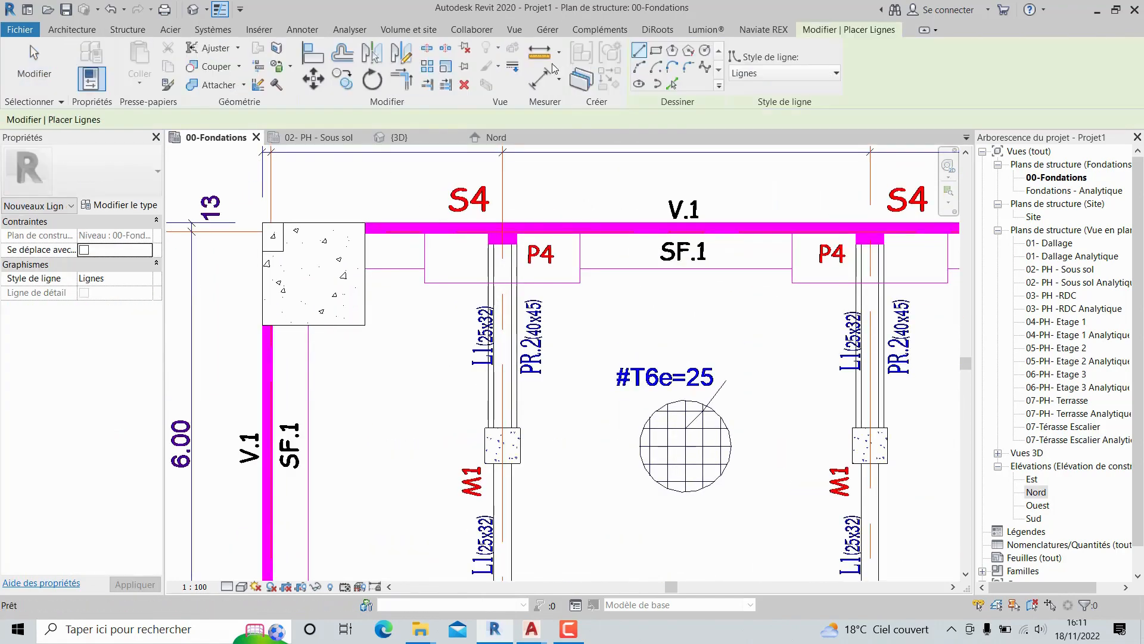
click(540, 54)
click(425, 284)
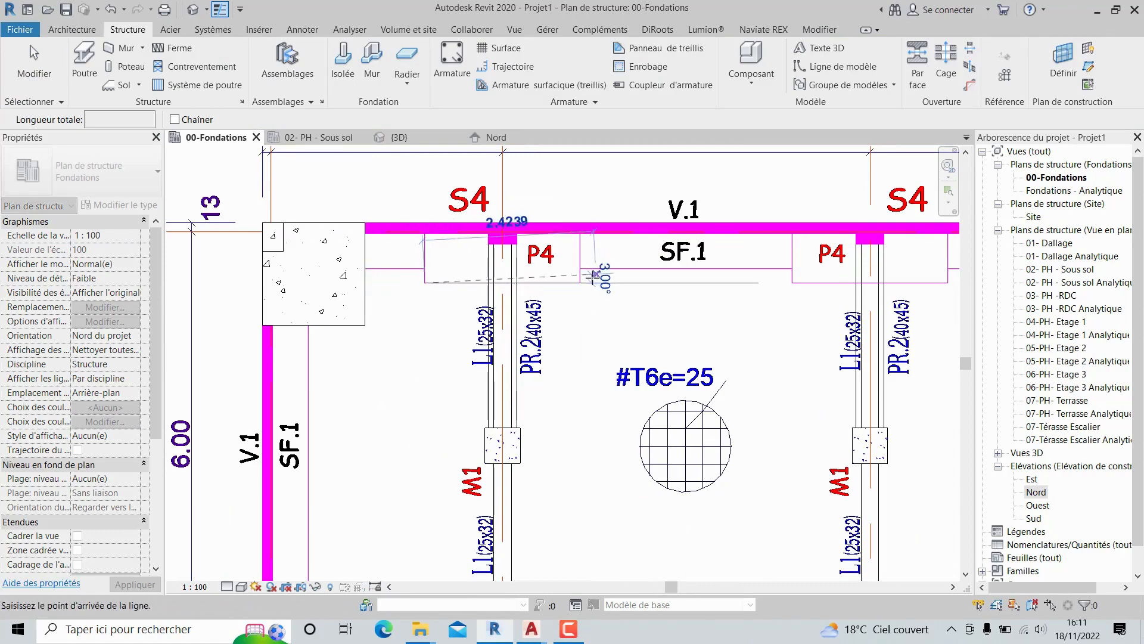
click(580, 273)
click(540, 229)
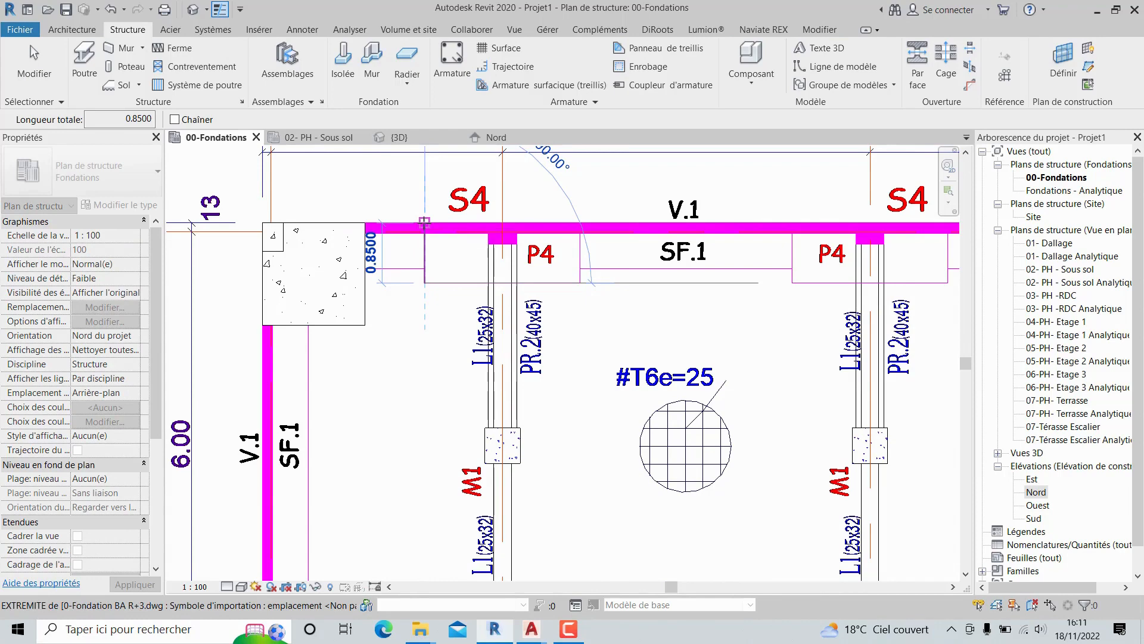
key(Escape)
key(Escape)
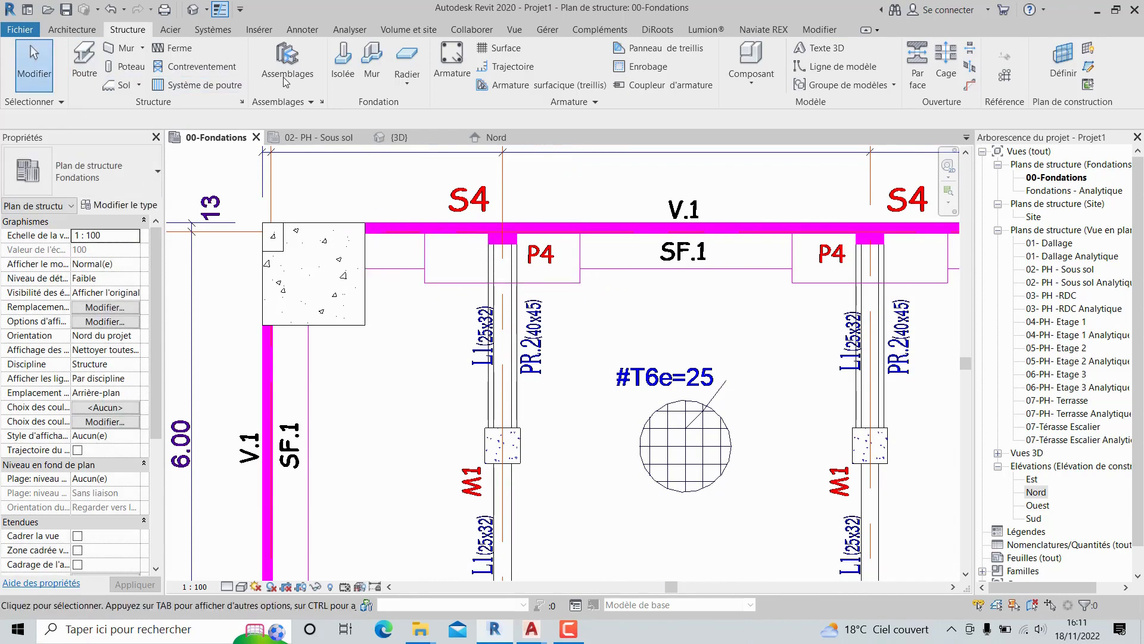
- Load the Base Medianera family from the 9 semelles folder for isolated foundation placement
click(343, 62)
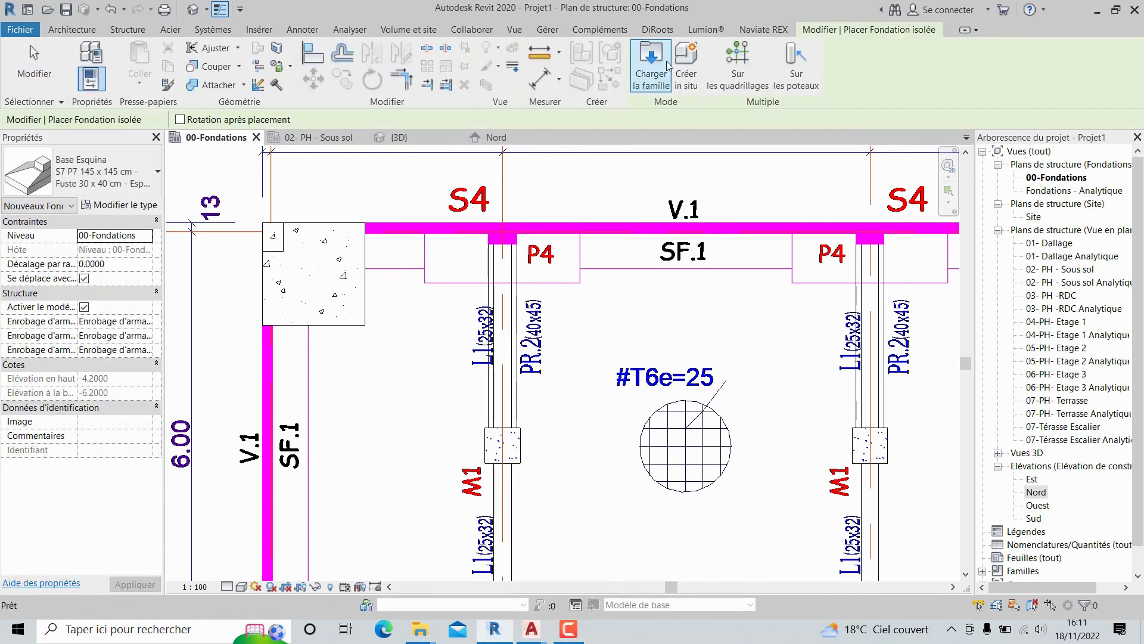
click(656, 60)
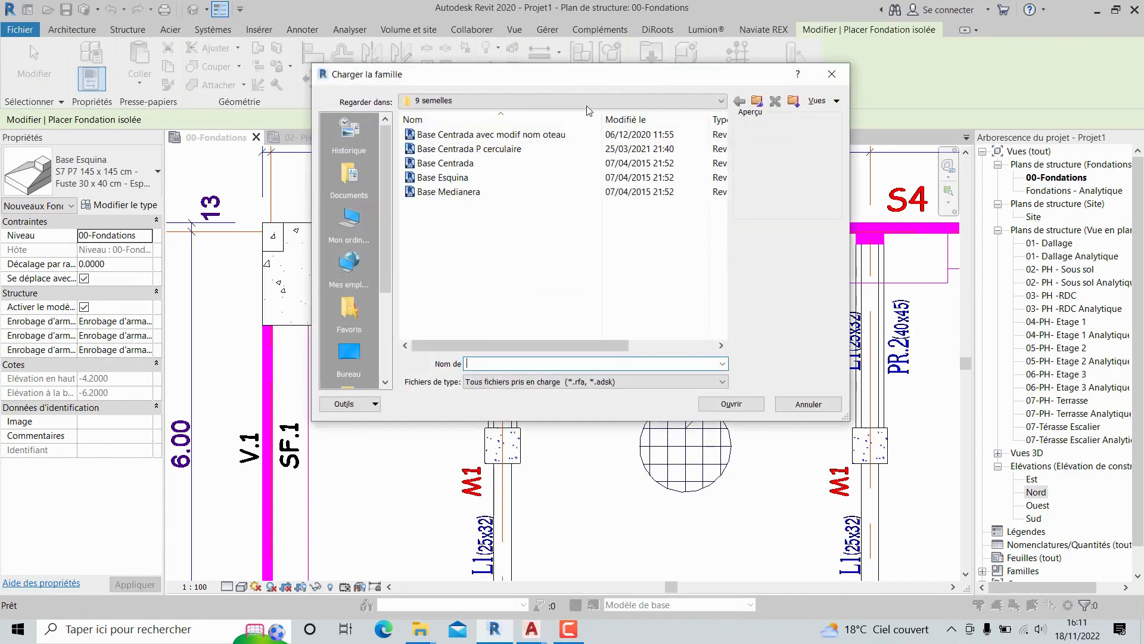
click(508, 149)
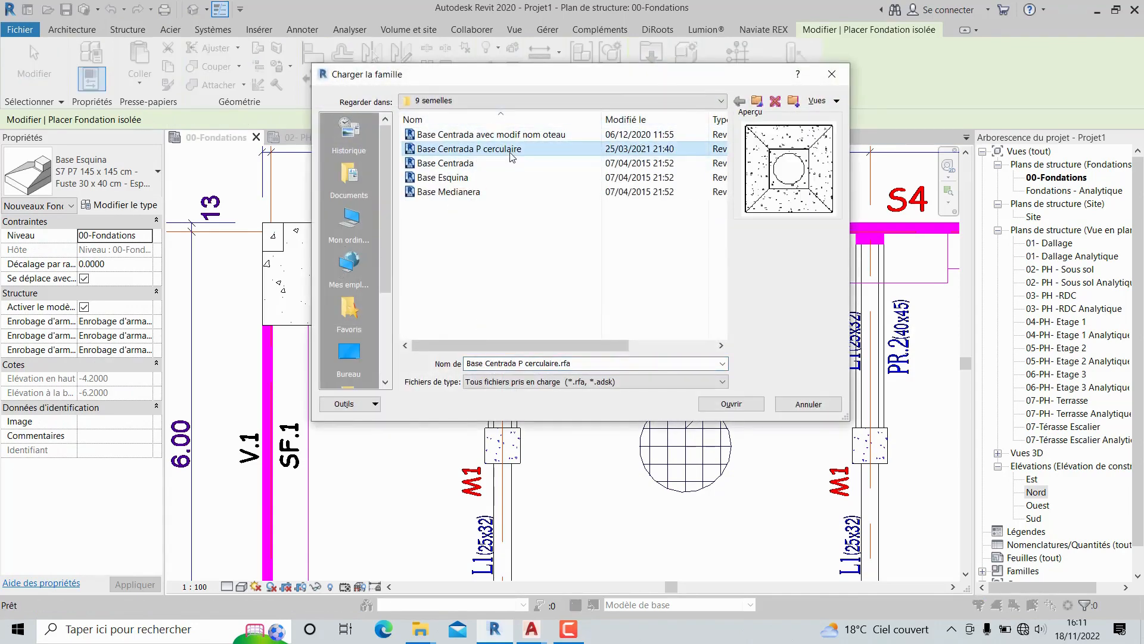
click(465, 164)
click(460, 179)
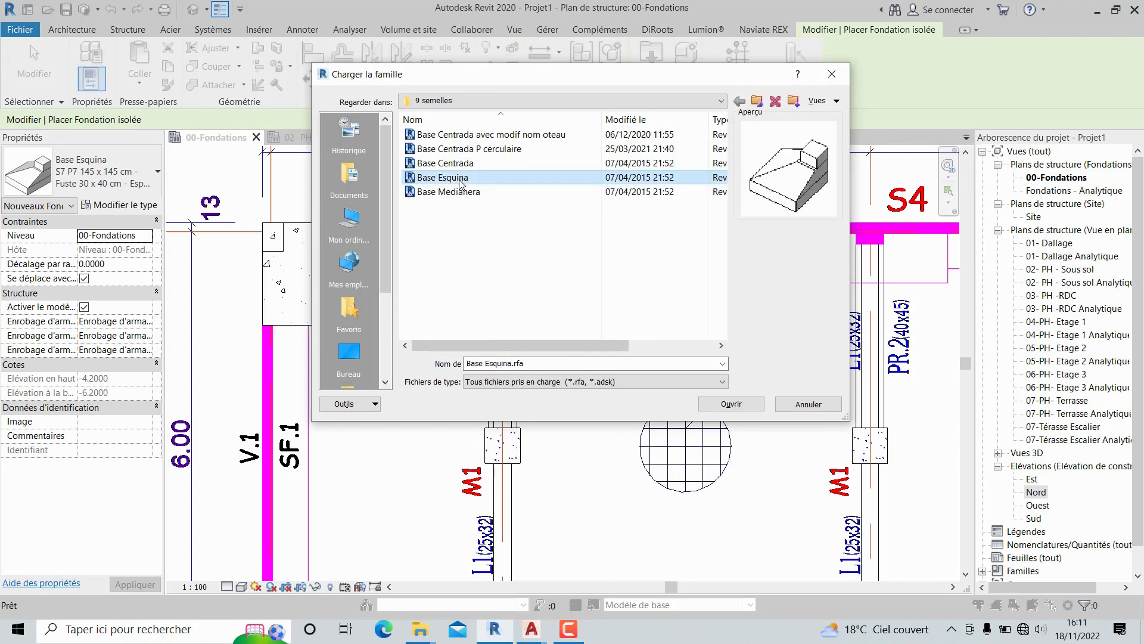
click(463, 192)
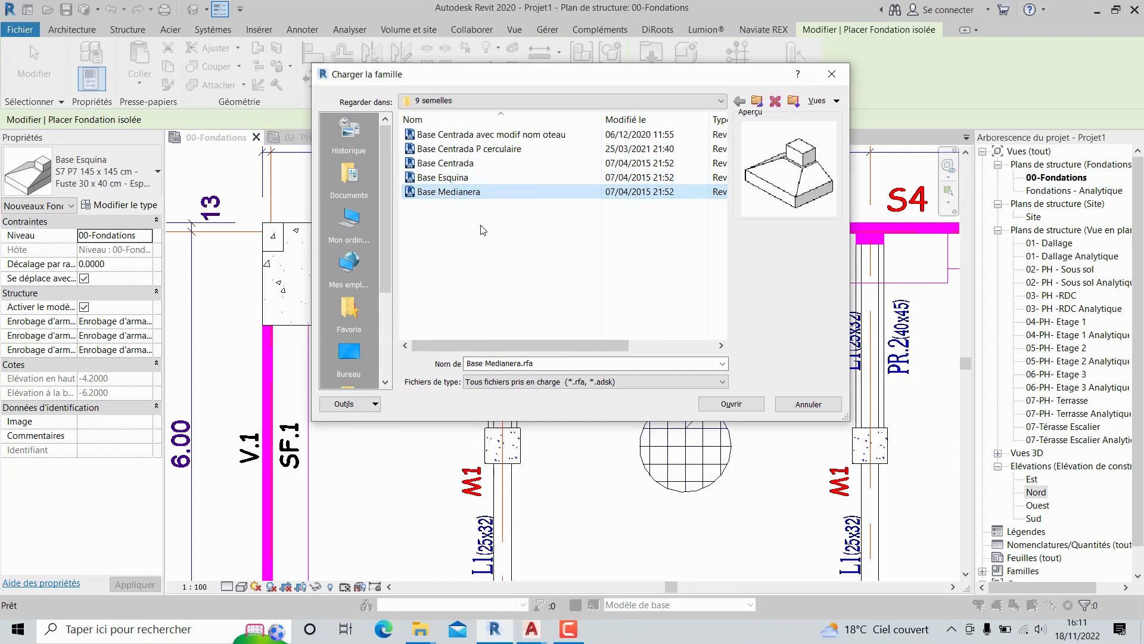
click(736, 405)
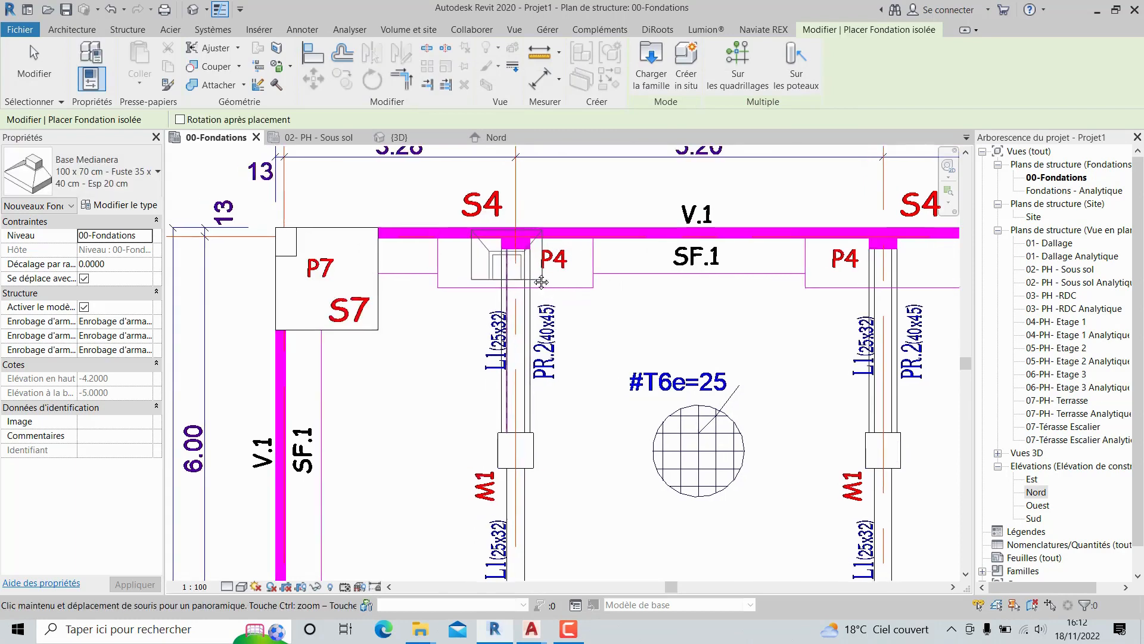
- Rotate the Base Medianera footing preview and compare it with the S4 P4 outline on the plan
scroll(538, 276, up, 2)
scroll(538, 275, up, 1)
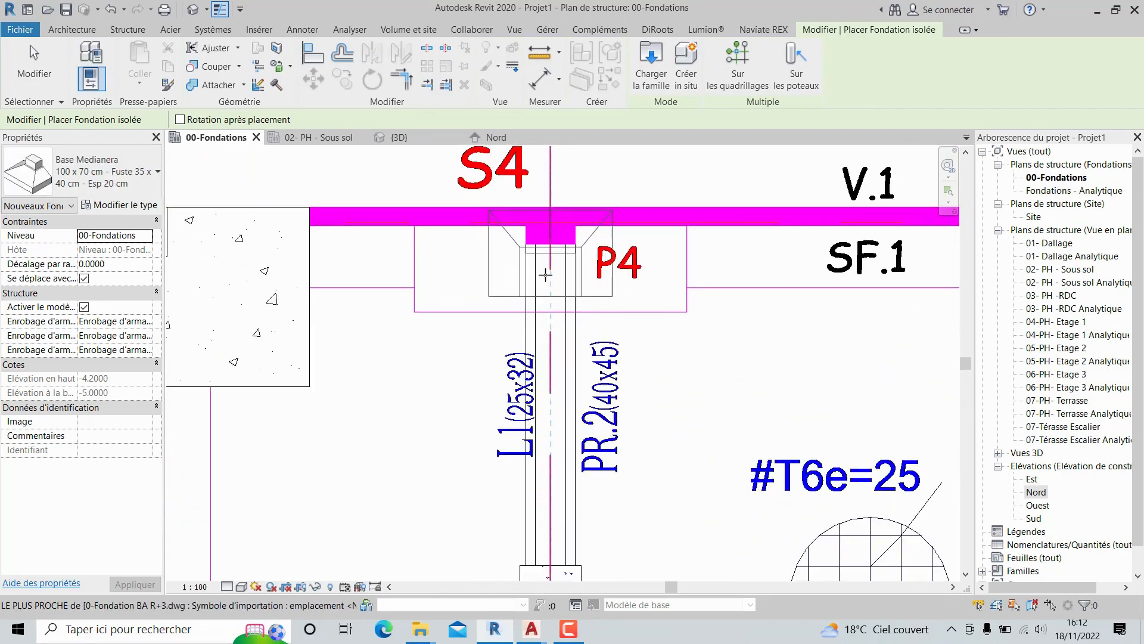
key(space)
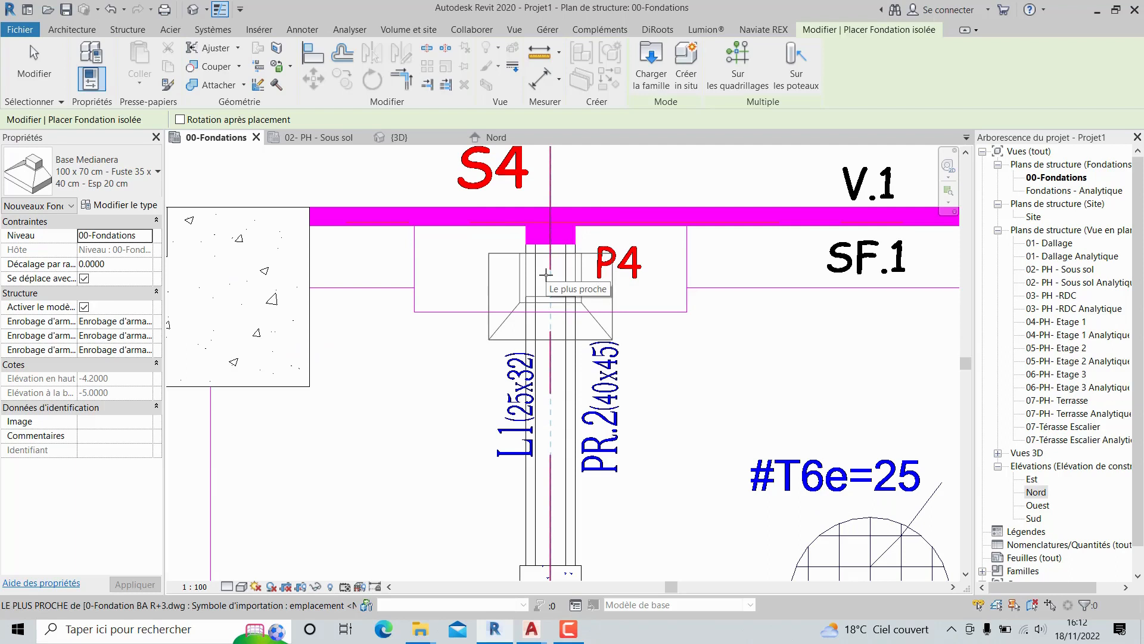
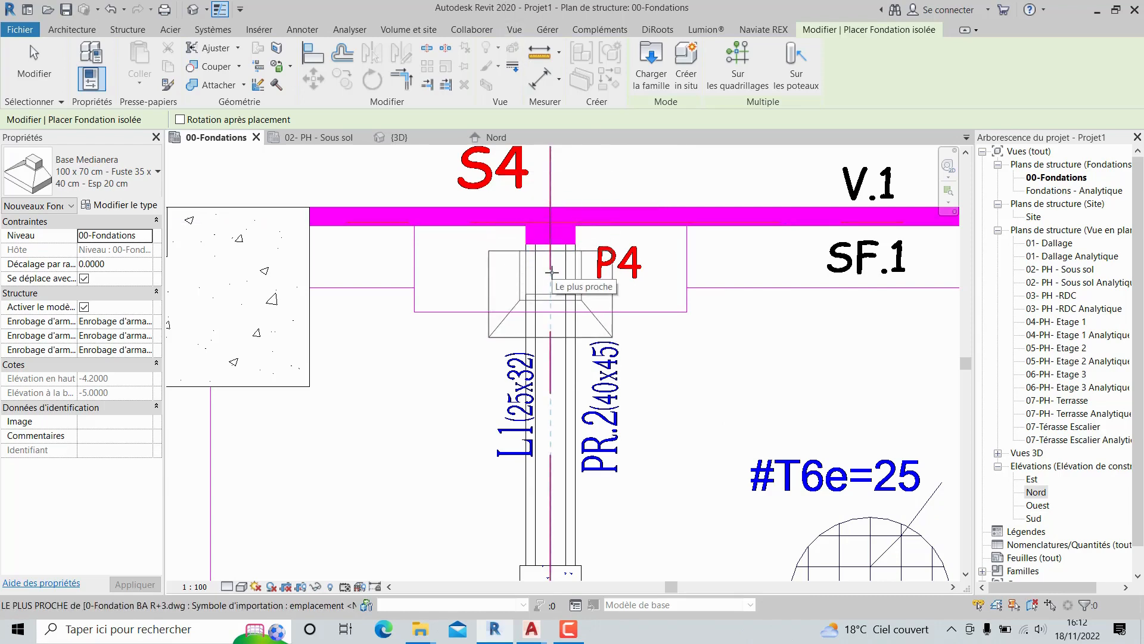
scroll(552, 272, up, 2)
middle_drag(552, 272, 583, 319)
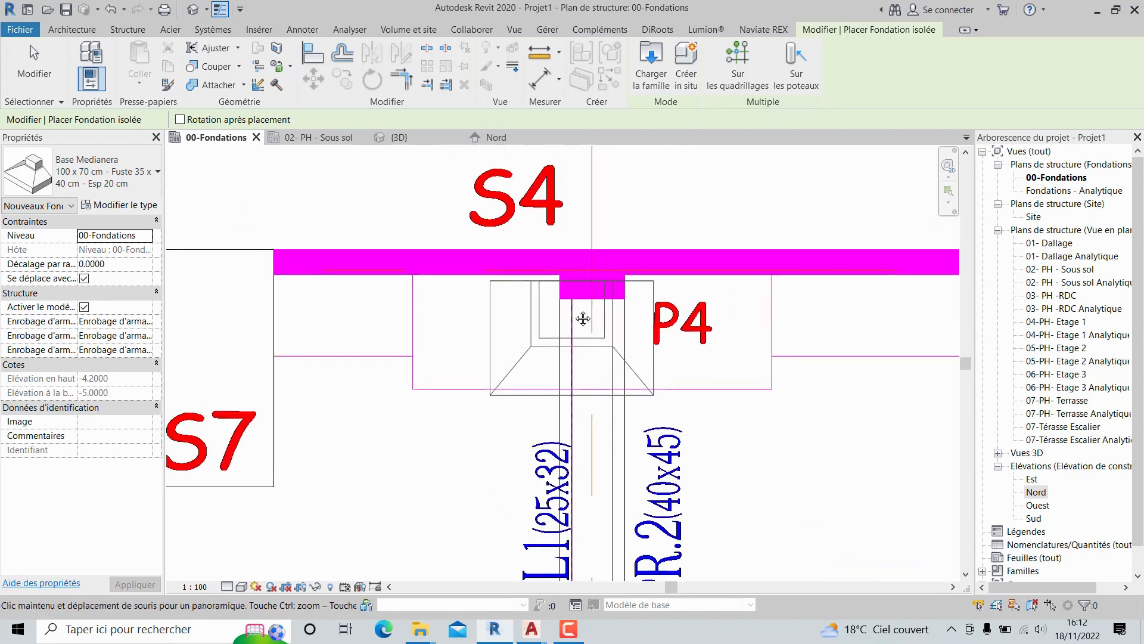
scroll(583, 319, up, 1)
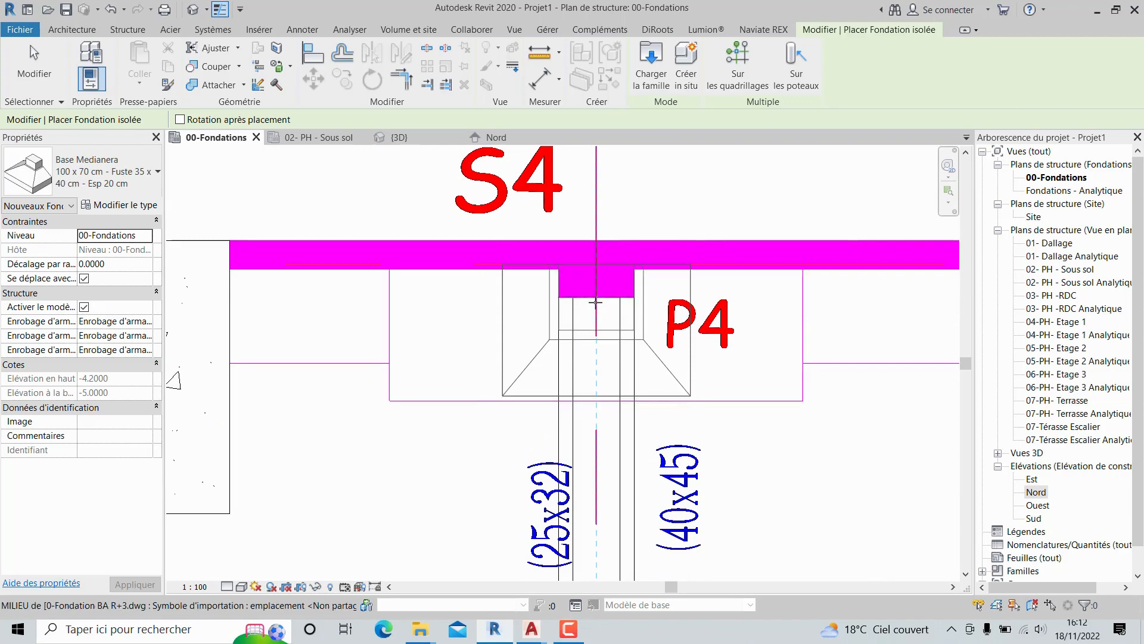
click(110, 206)
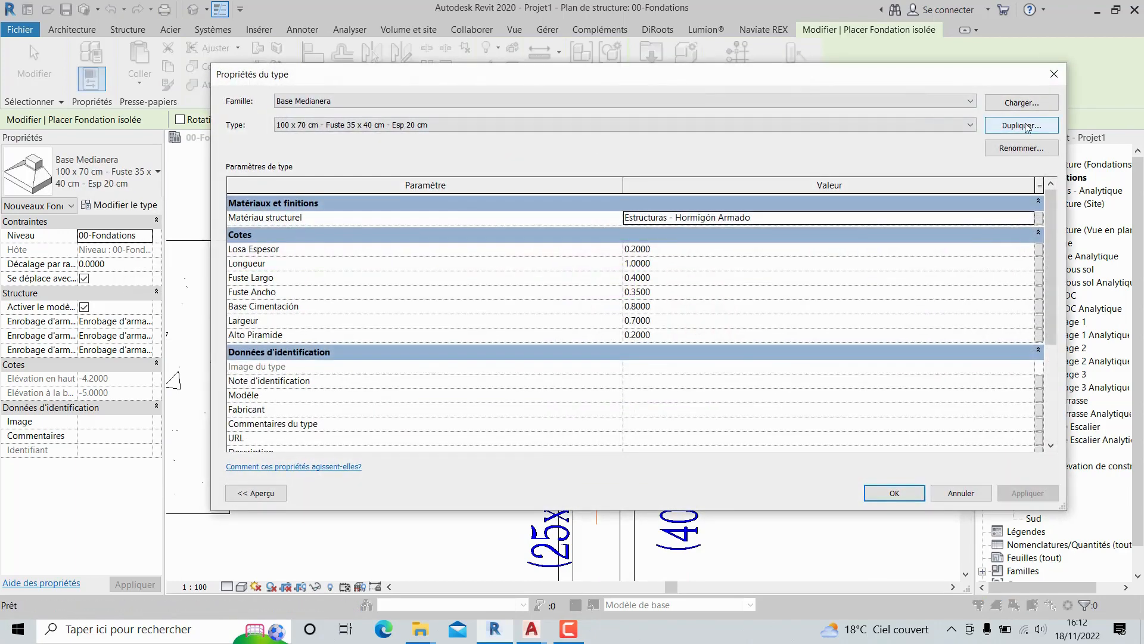
drag(880, 84, 860, 107)
click(1014, 152)
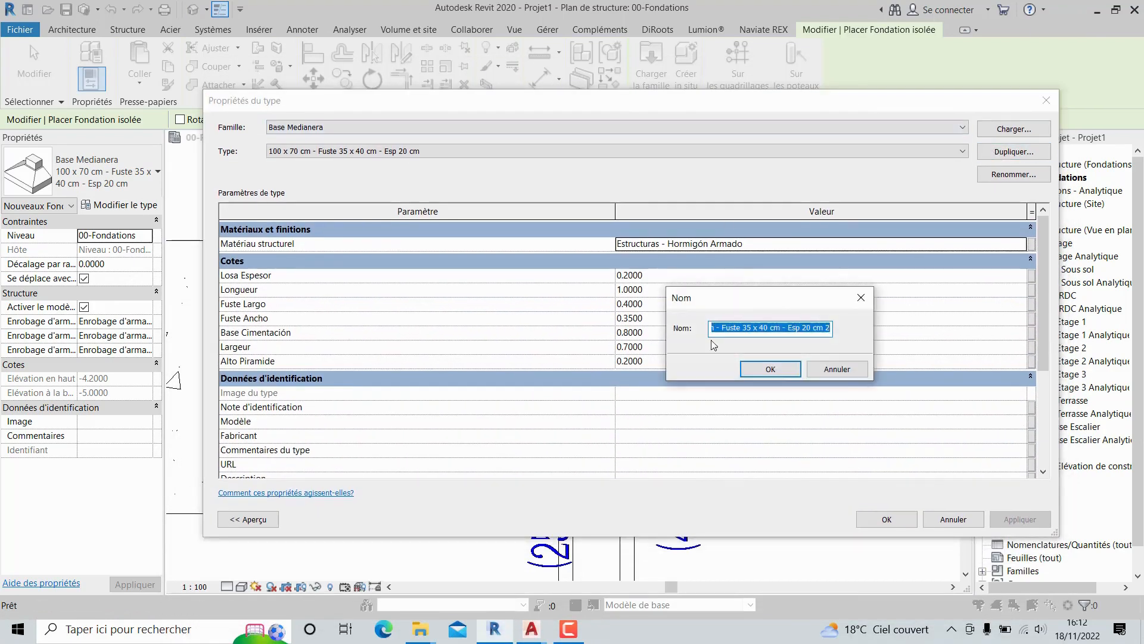
click(713, 327)
key(Left)
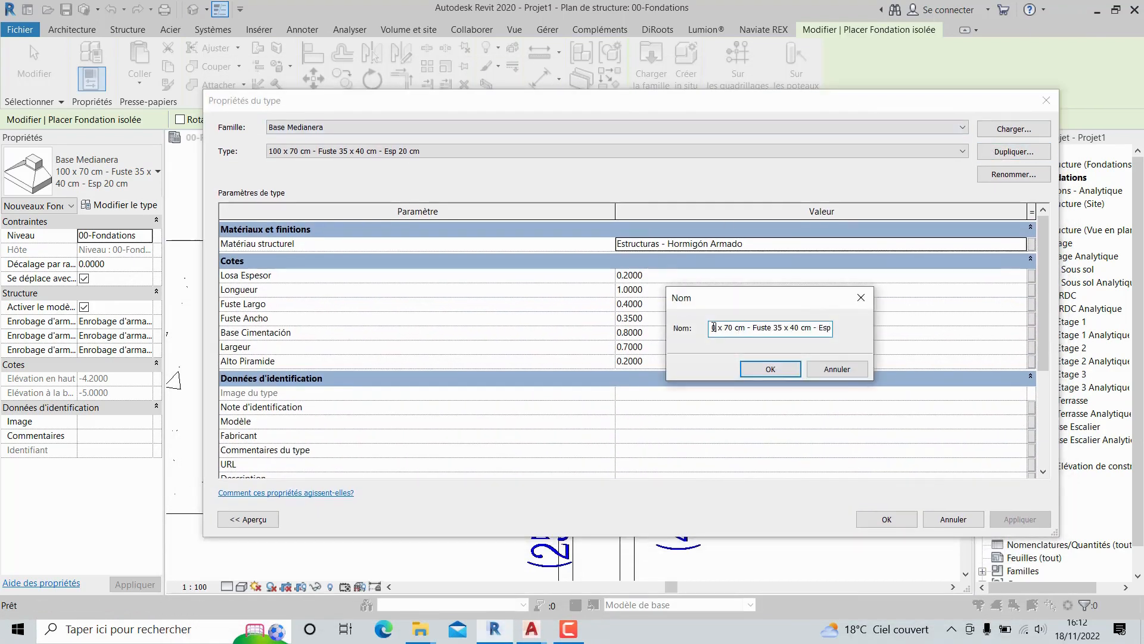
click(714, 328)
text(S4 p4)
key(BackSpace)
key(BackSpace)
text(P4)
drag(746, 327, 733, 327)
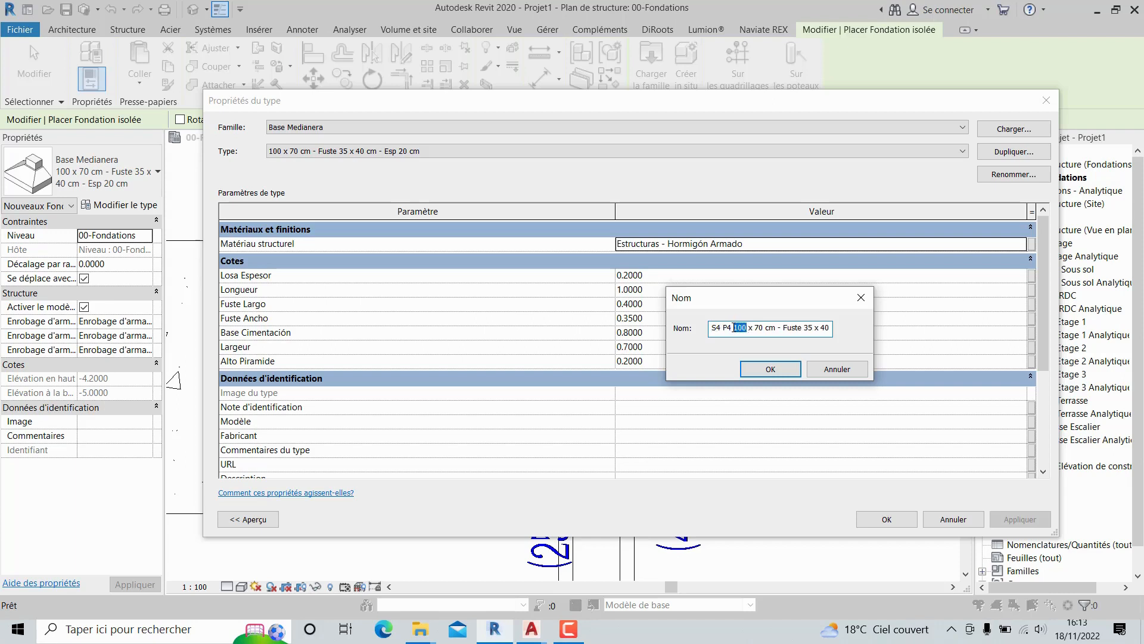
text(220 x 85)
click(861, 297)
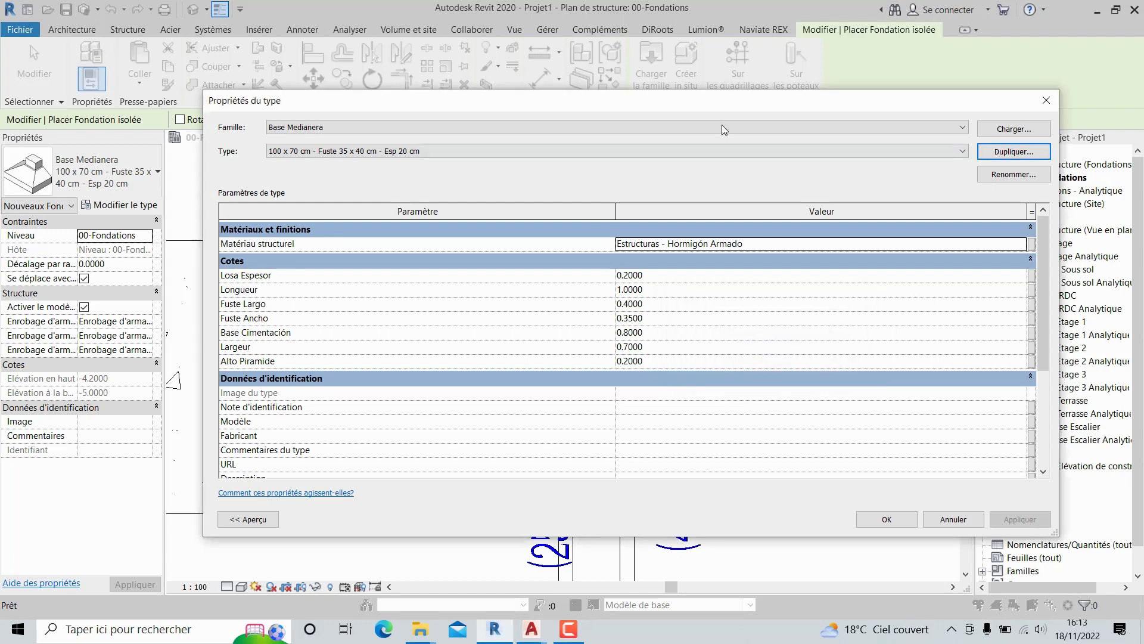
drag(719, 98, 695, 366)
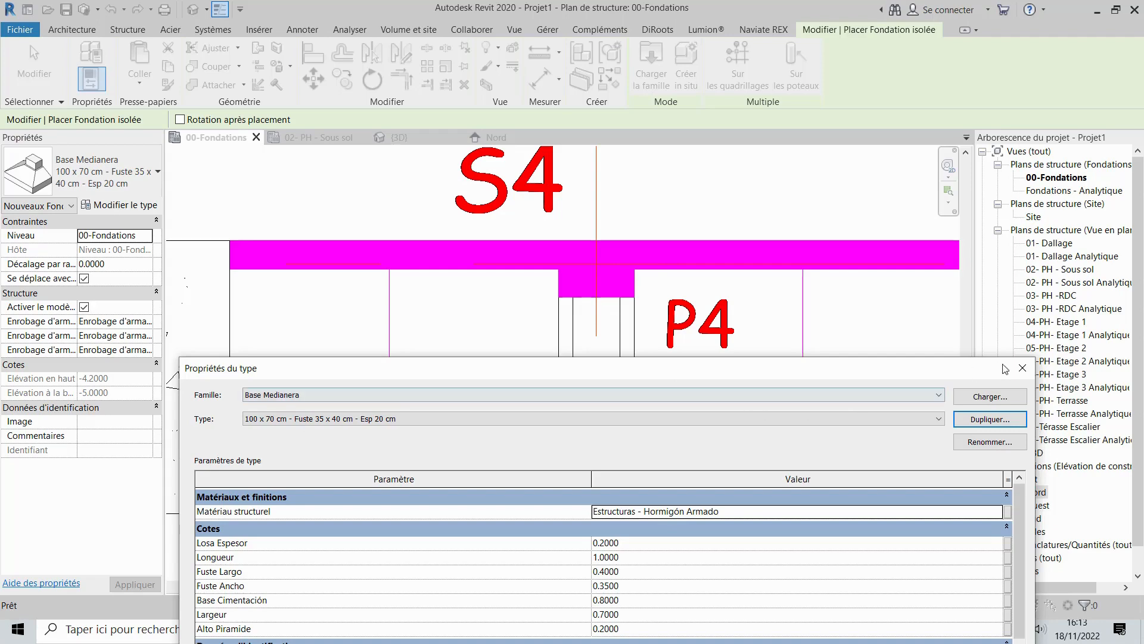
click(1029, 371)
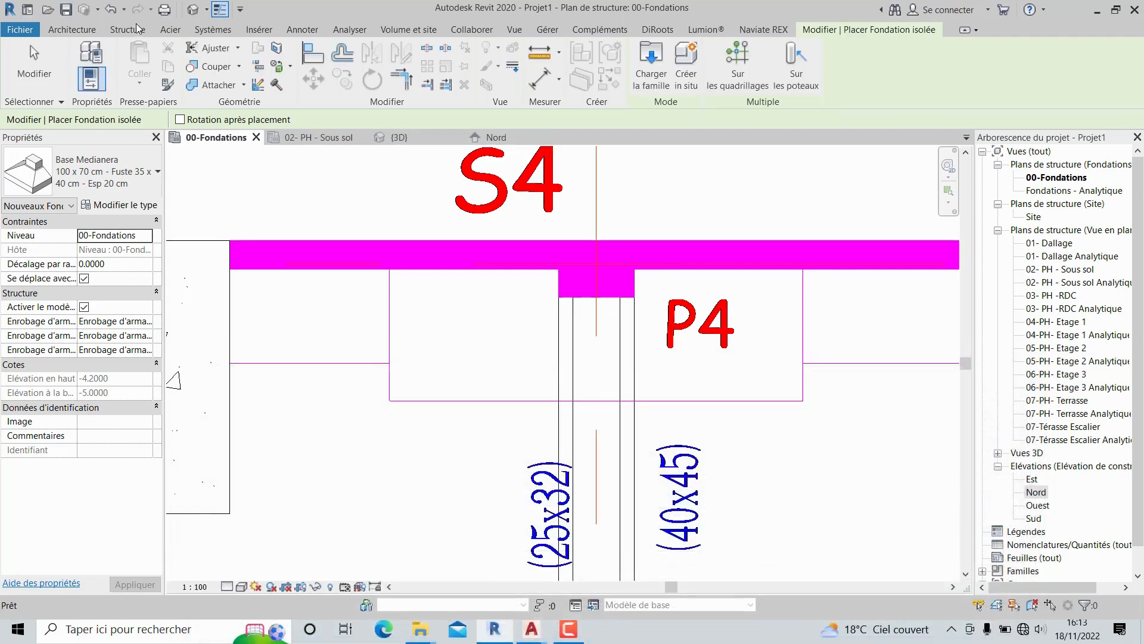
- Measure the width and depth of the P4 column under the S4 label in the foundation plan
click(544, 58)
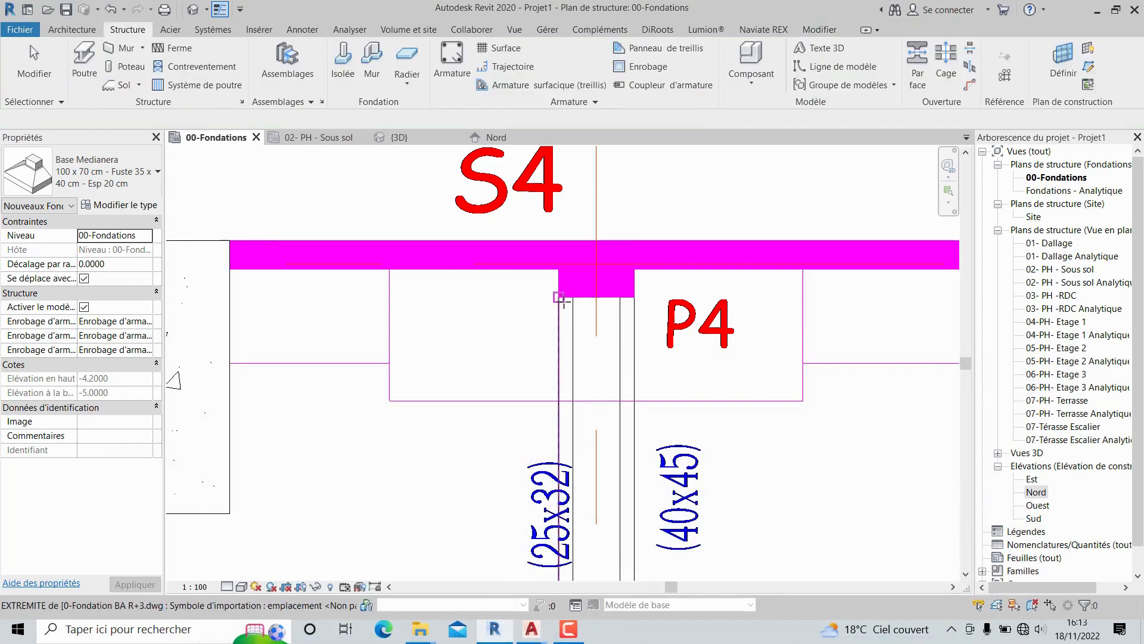
click(558, 297)
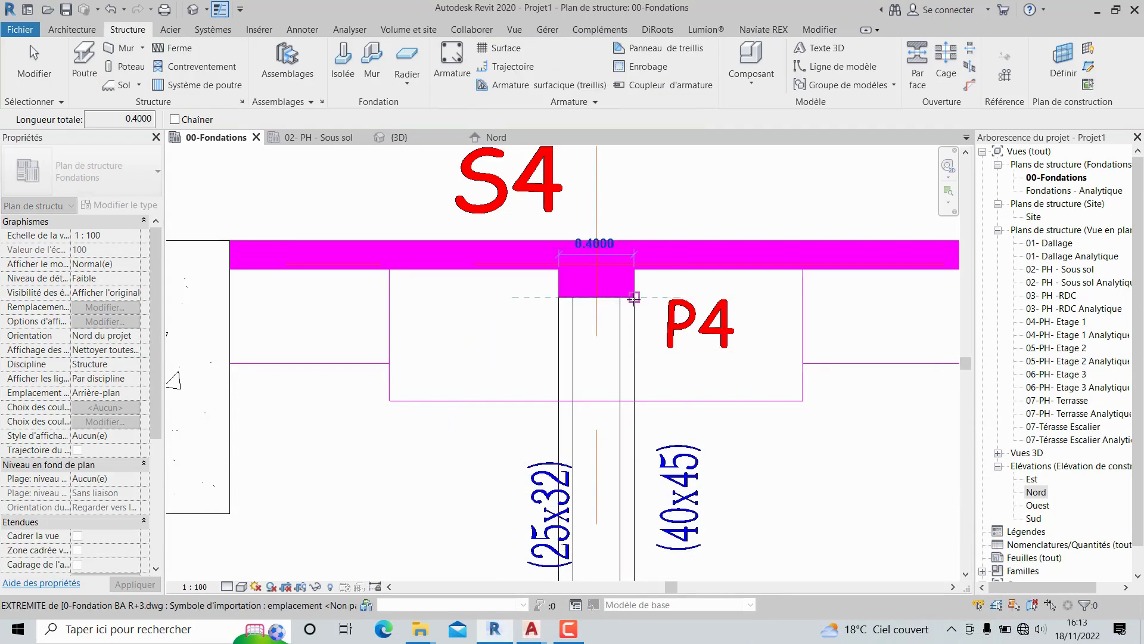
click(558, 240)
key(Escape)
key(Escape)
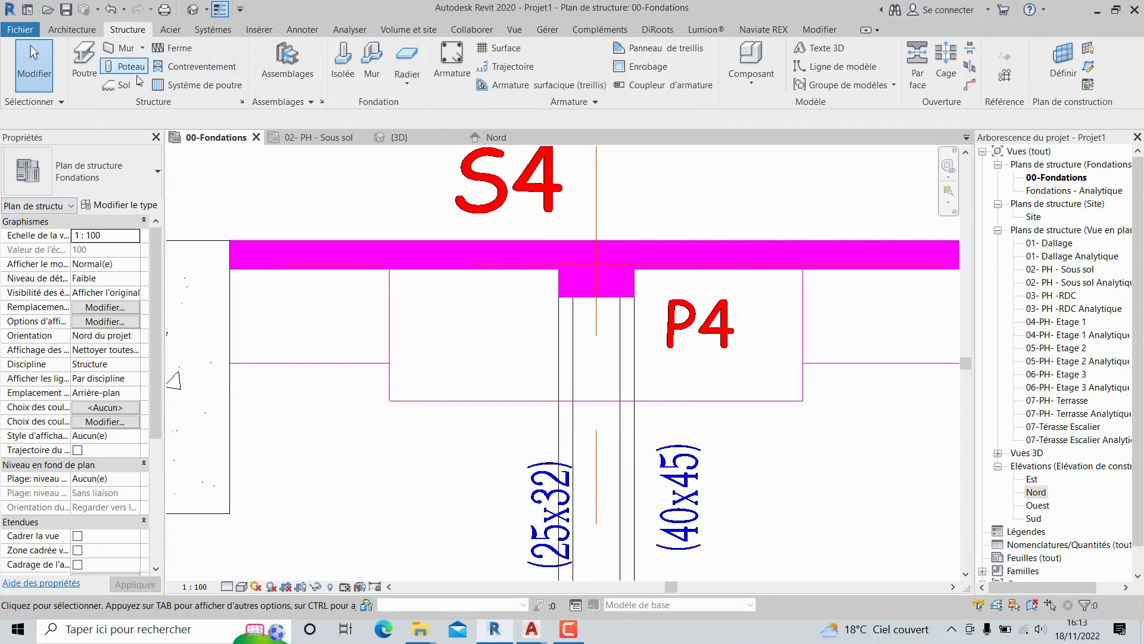
- Duplicate the Base Medianera 100 x 70 cm type as "S4 P4 220 x 85 cm - Fuste 40 x 30 cm - Esp 20 cm"
click(341, 67)
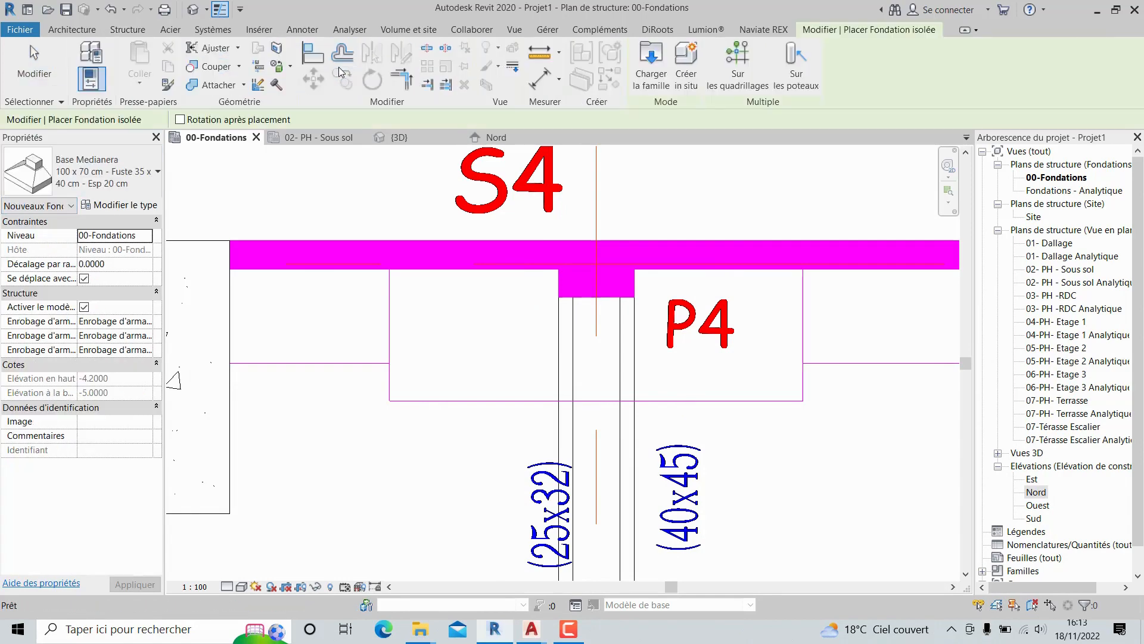
click(119, 205)
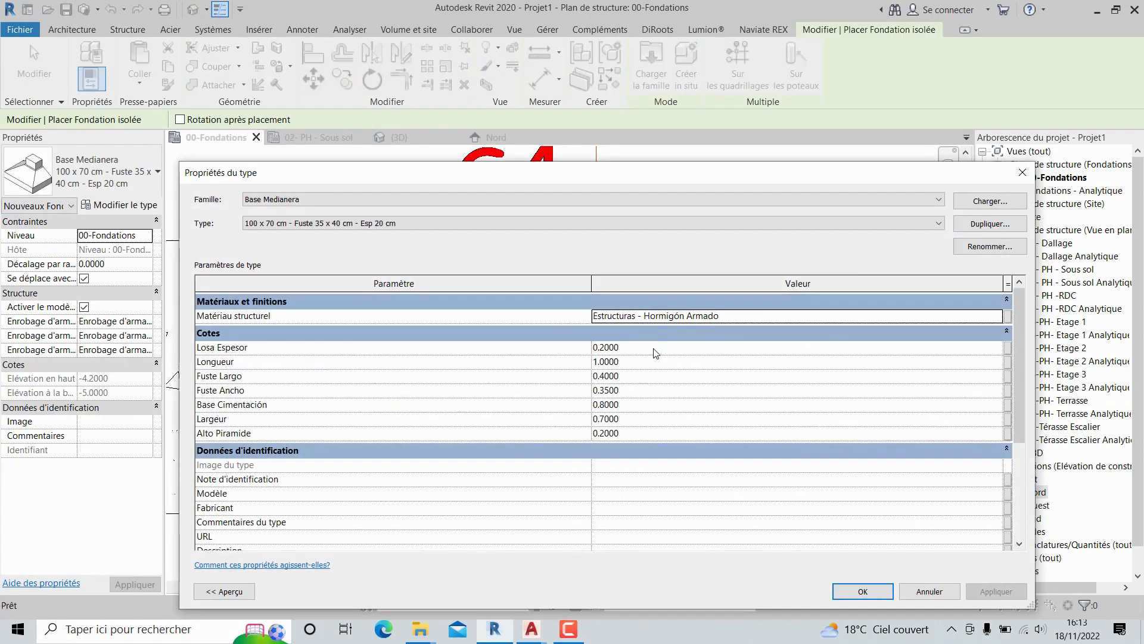
click(990, 224)
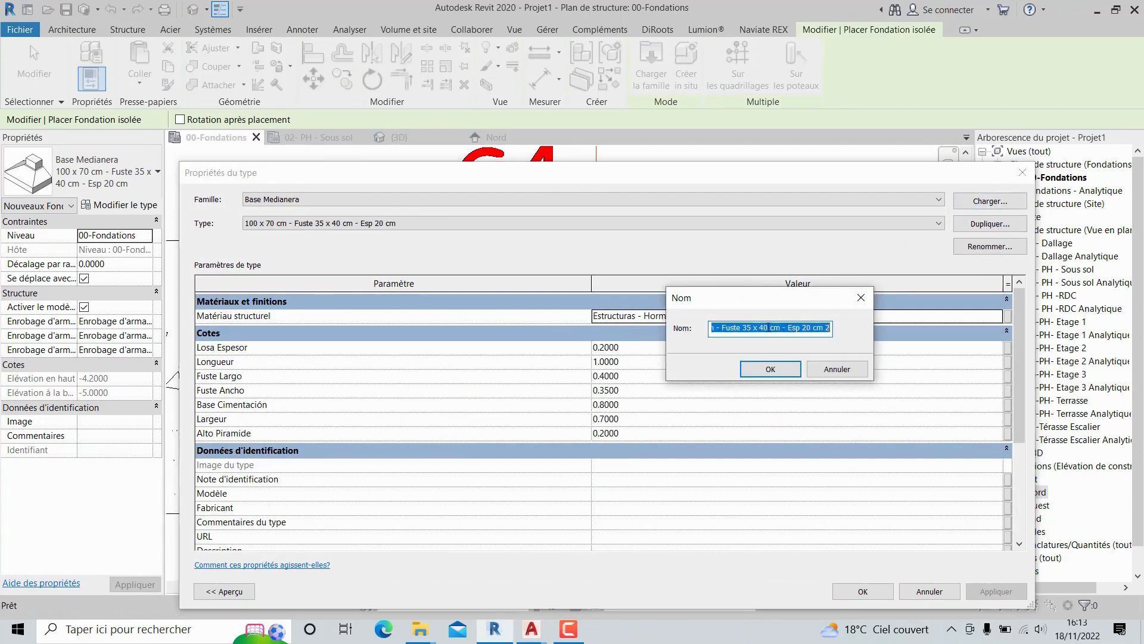
click(713, 327)
key(Left)
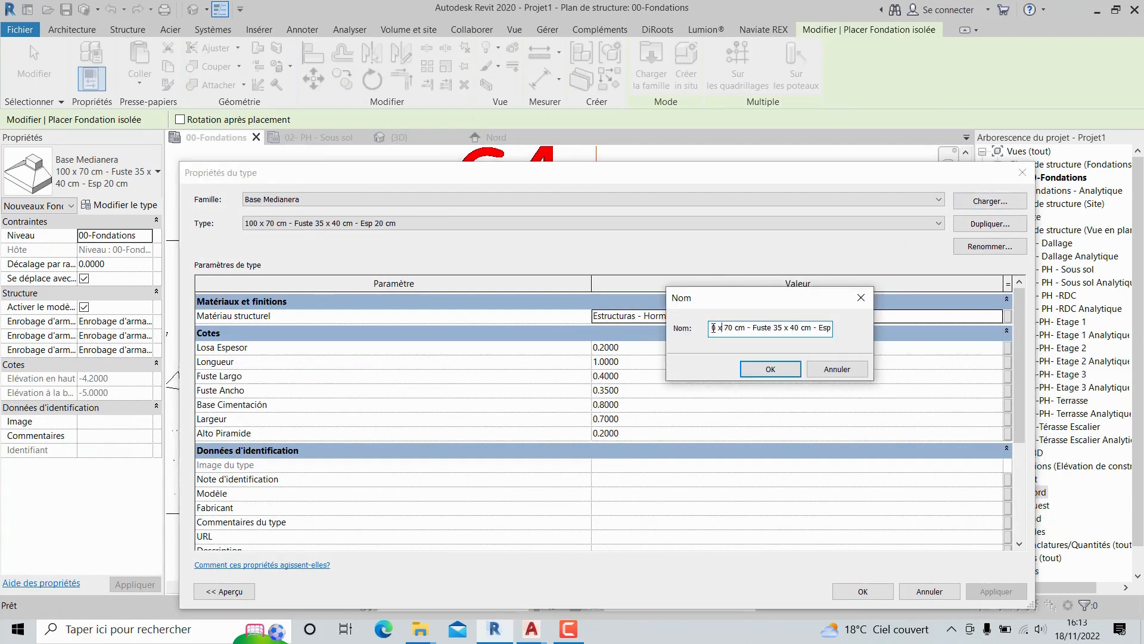
key(Left)
key(Left)
key(Left)
key(Left)
key(Left)
text(S4 P4)
double_click(739, 327)
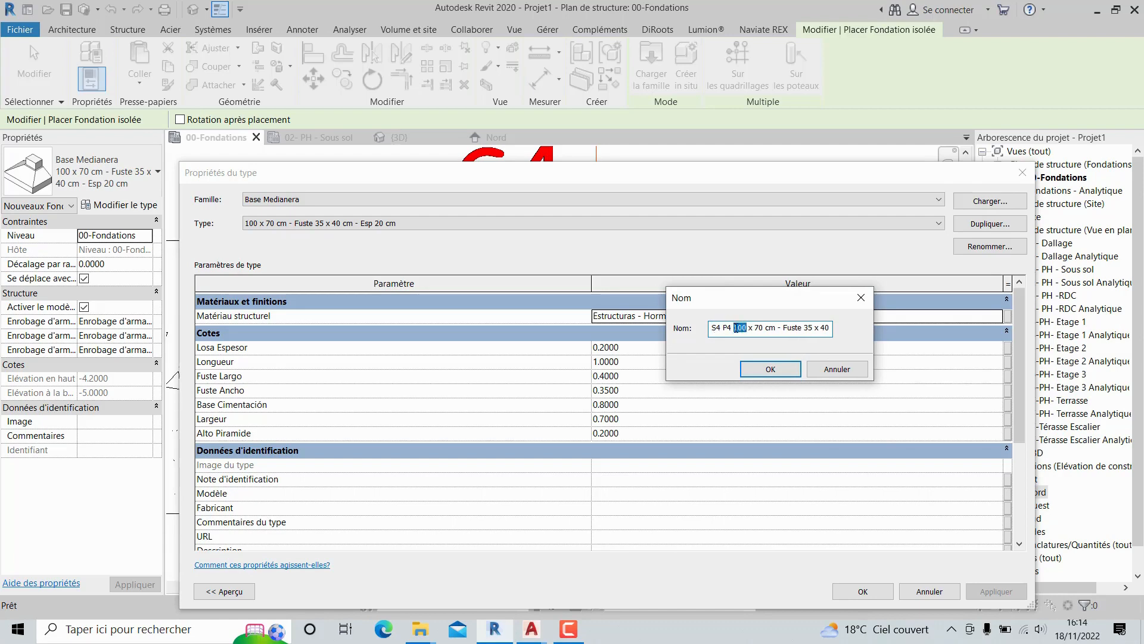
text(220)
double_click(762, 327)
text(85)
double_click(811, 327)
key(BackSpace)
key(BackSpace)
key(BackSpace)
text(40)
text(30)
key(Right)
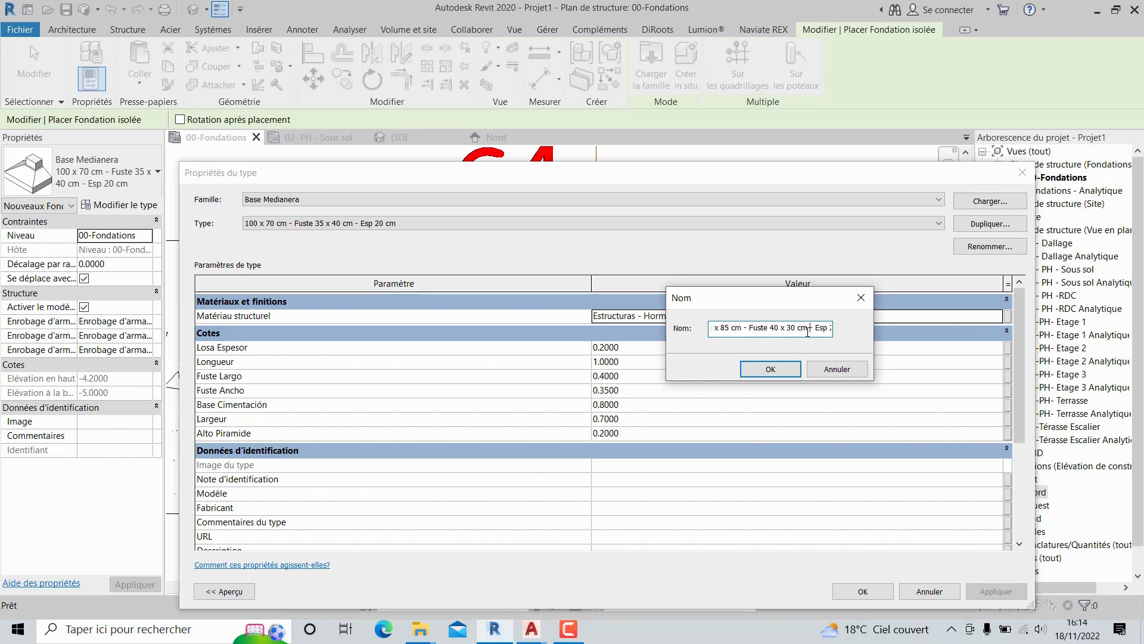
key(Right)
key(Right)
key(Right)
key(Right)
key(Right)
key(BackSpace)
key(BackSpace)
click(769, 372)
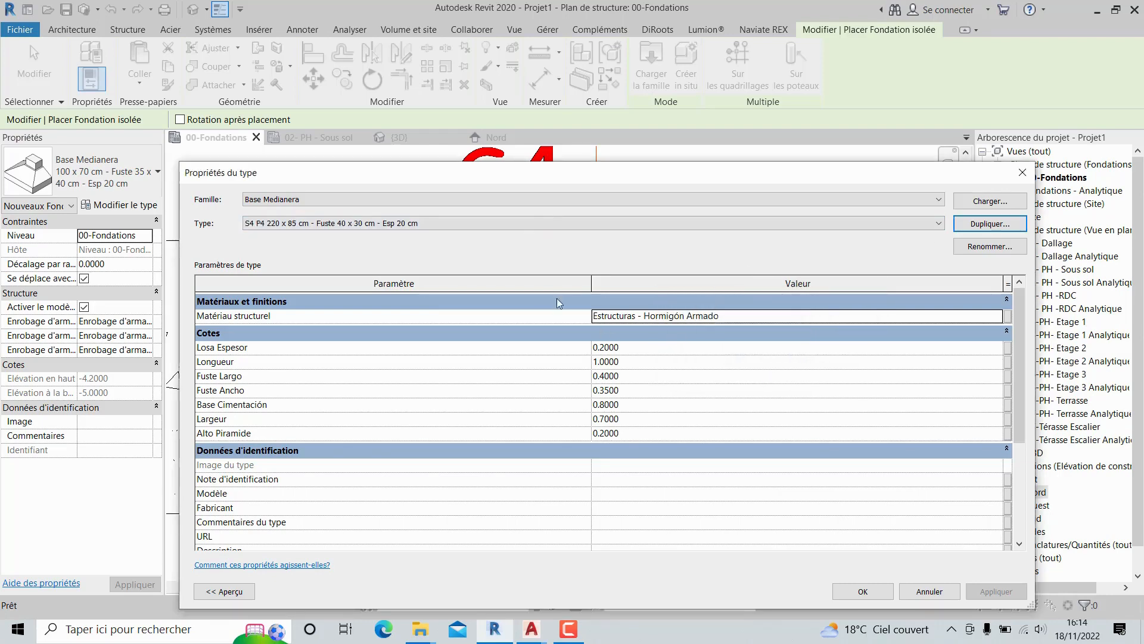
drag(566, 164, 566, 88)
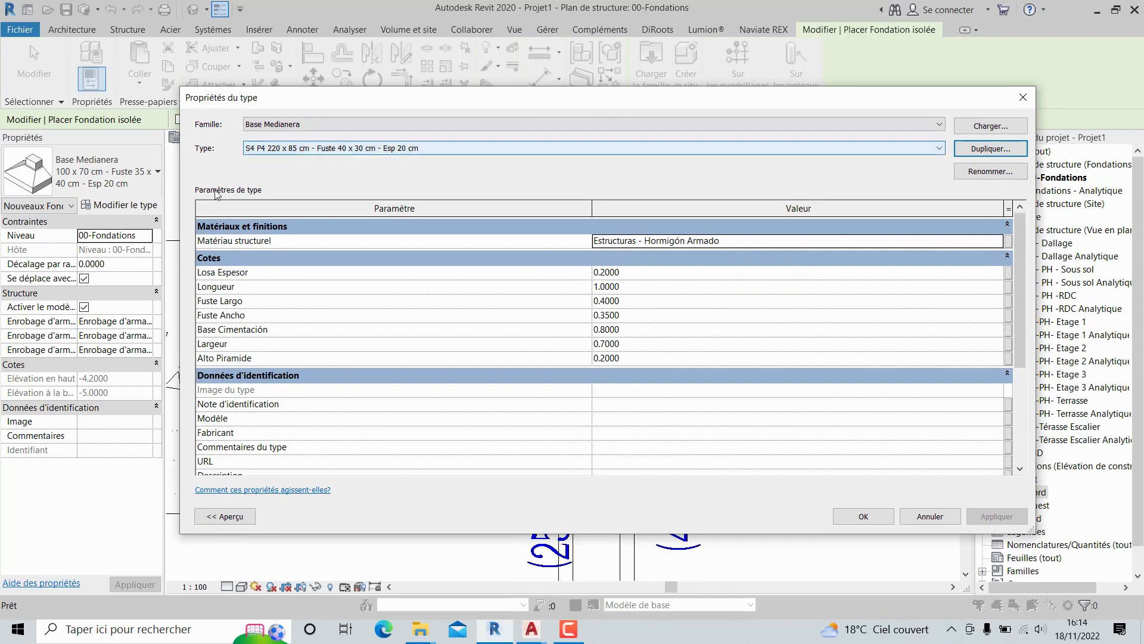
- Set the S4 P4 type's Largeur to 0.85 and Longueur to 2.2, and adjust its pyramid height
click(630, 359)
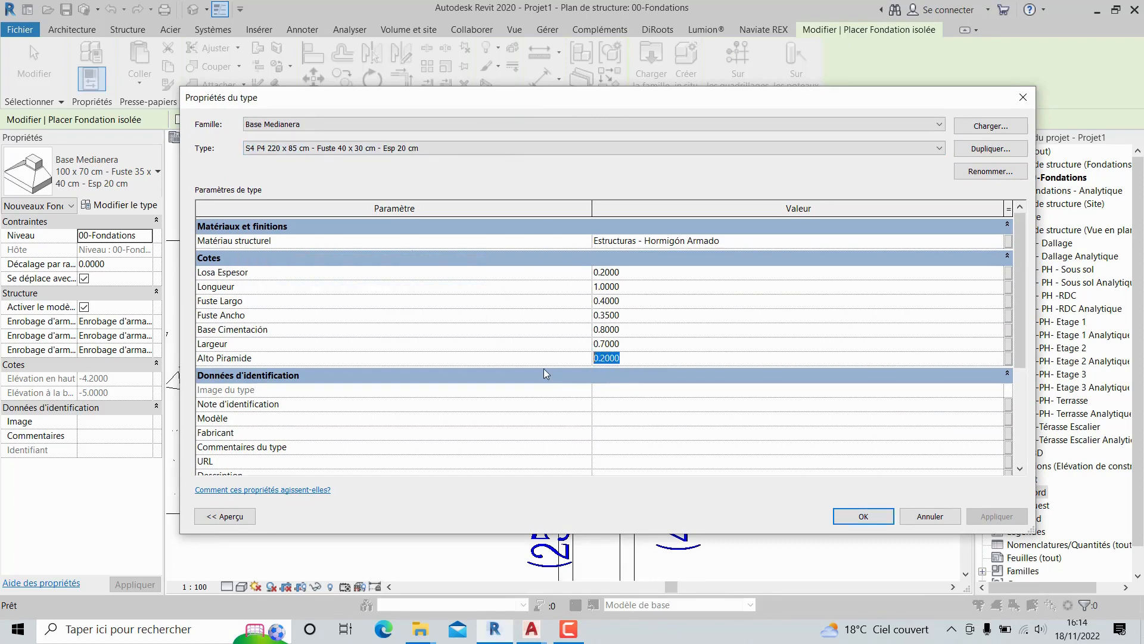
text(0...)
text(0004)
key(BackSpace)
text(1)
click(618, 344)
text(0.85)
click(633, 290)
text(2.2)
click(618, 274)
click(862, 518)
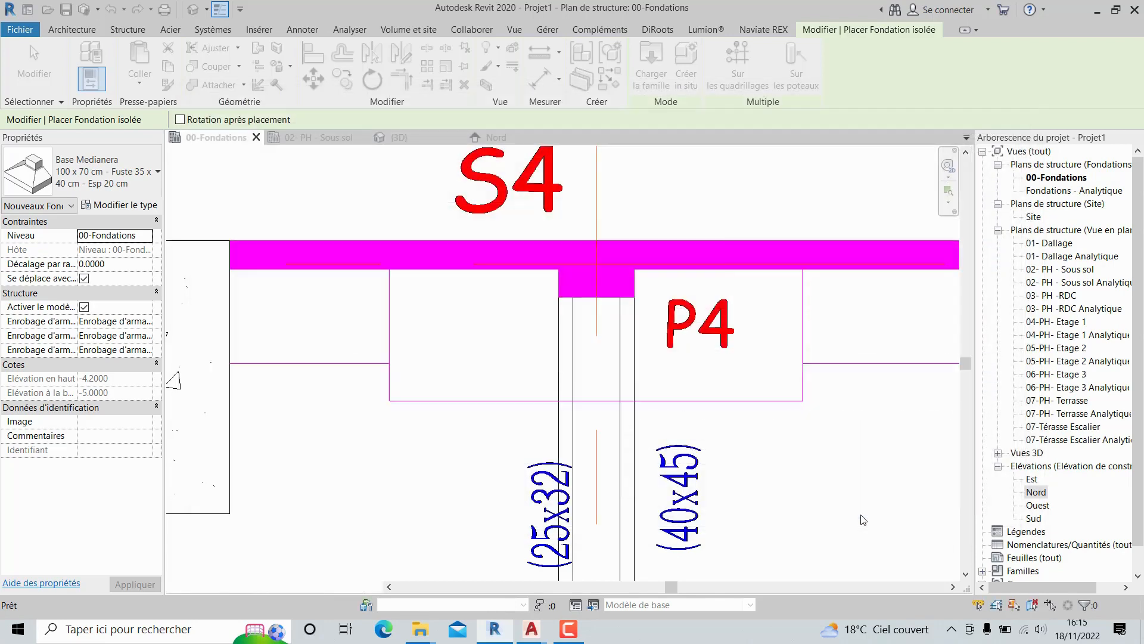
- Rotate the S4 P4 footing preview until its long side runs parallel to the wall along axis 1
click(624, 362)
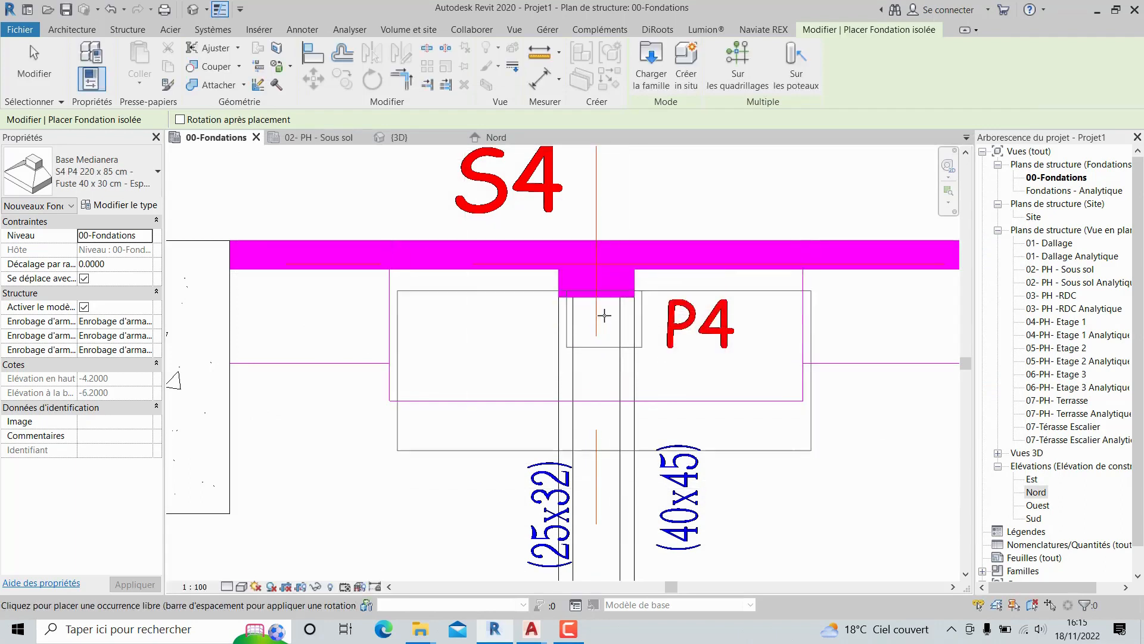
scroll(624, 288, down, 1)
scroll(624, 287, down, 1)
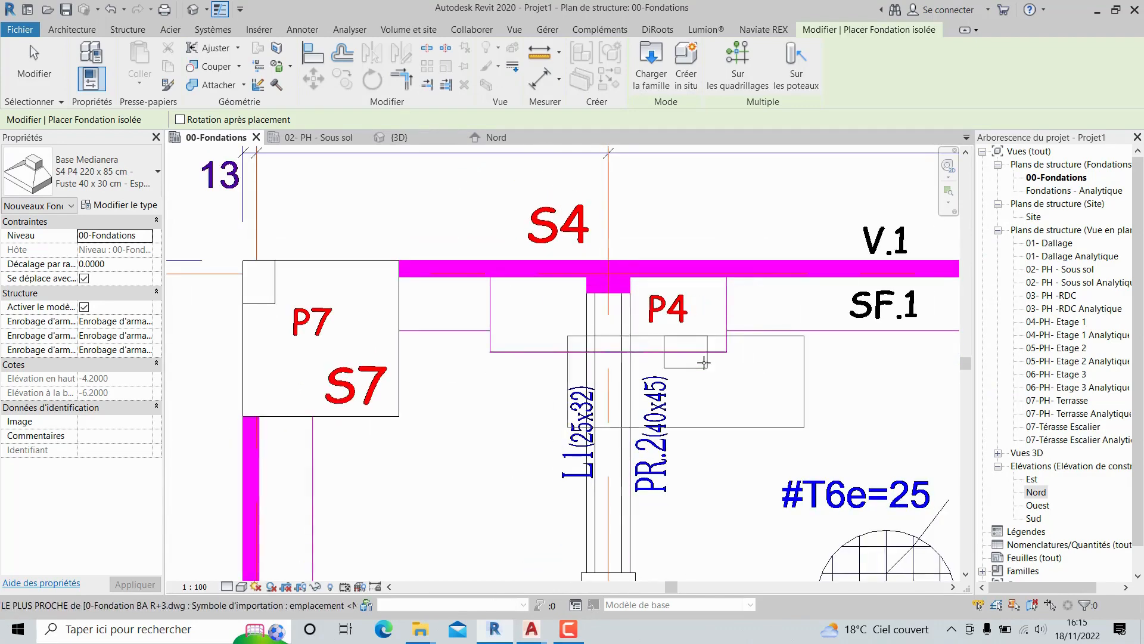
key(space)
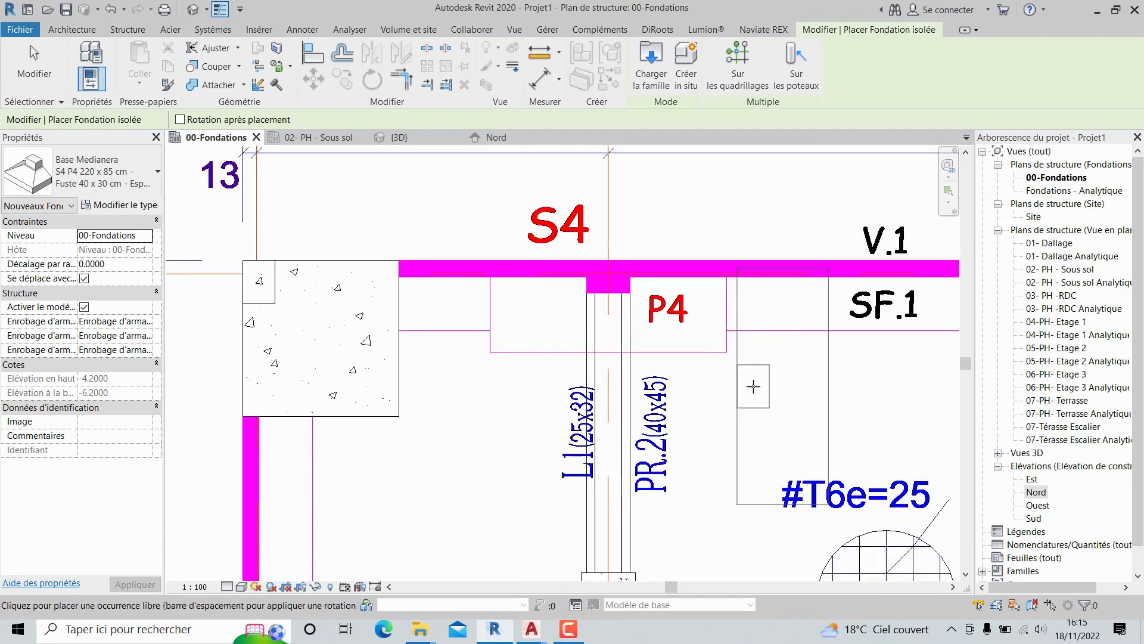
key(space)
key(space)
key(space)
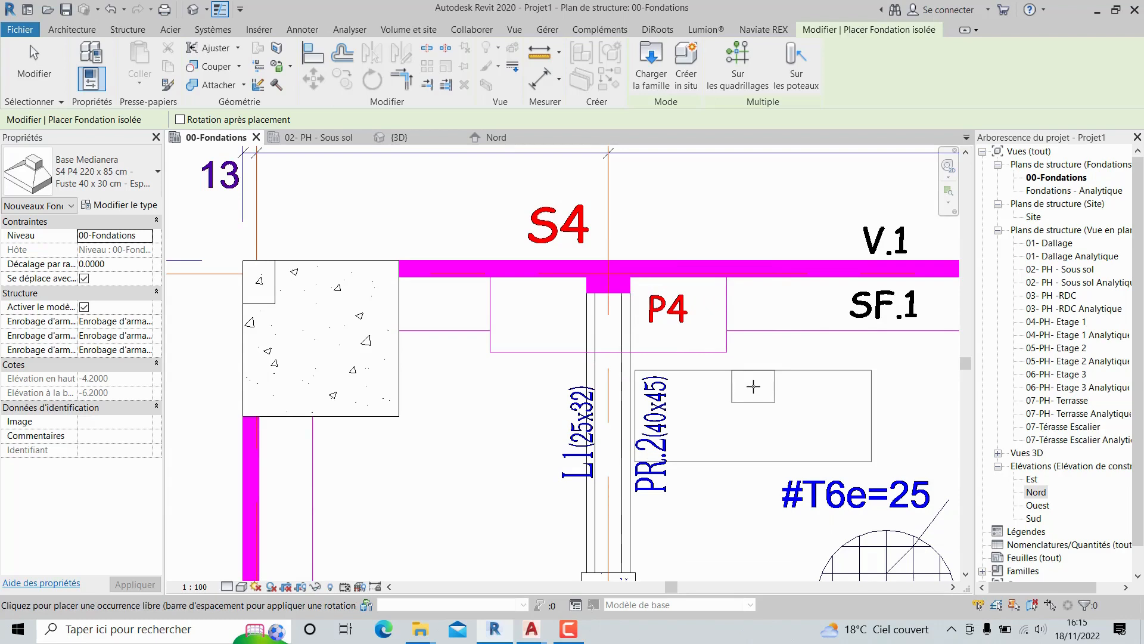
key(space)
key(space)
key(space)
key(space)
- Place the S4 P4 footing on the P4 column at axis C, aligned with the S4 outline, and end placement
scroll(620, 282, up, 2)
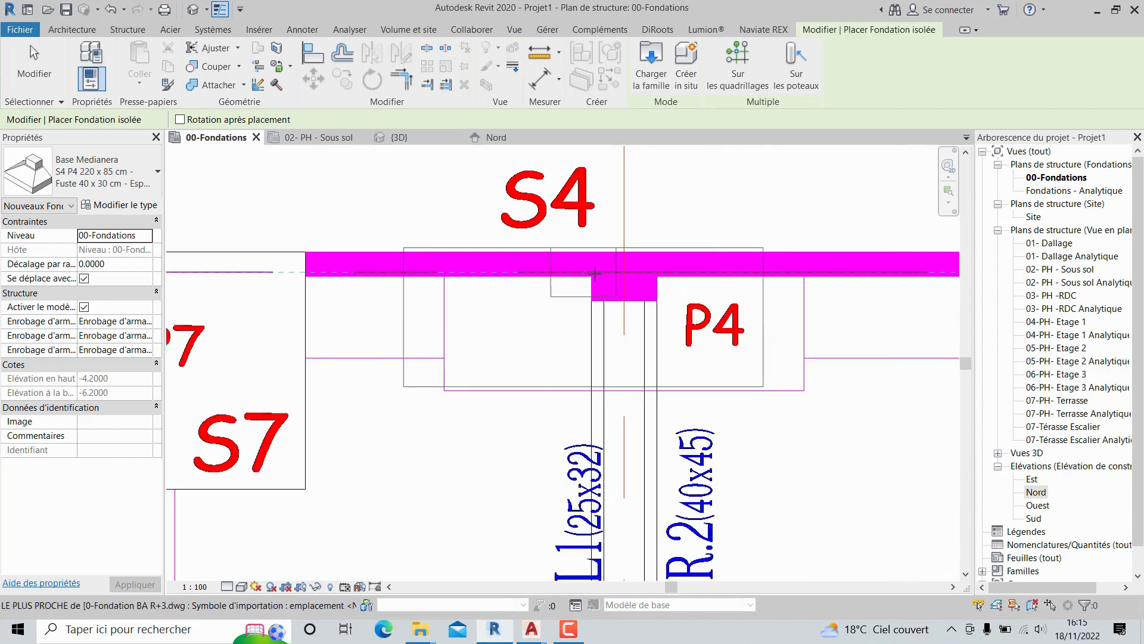
scroll(622, 282, down, 2)
scroll(620, 334, up, 4)
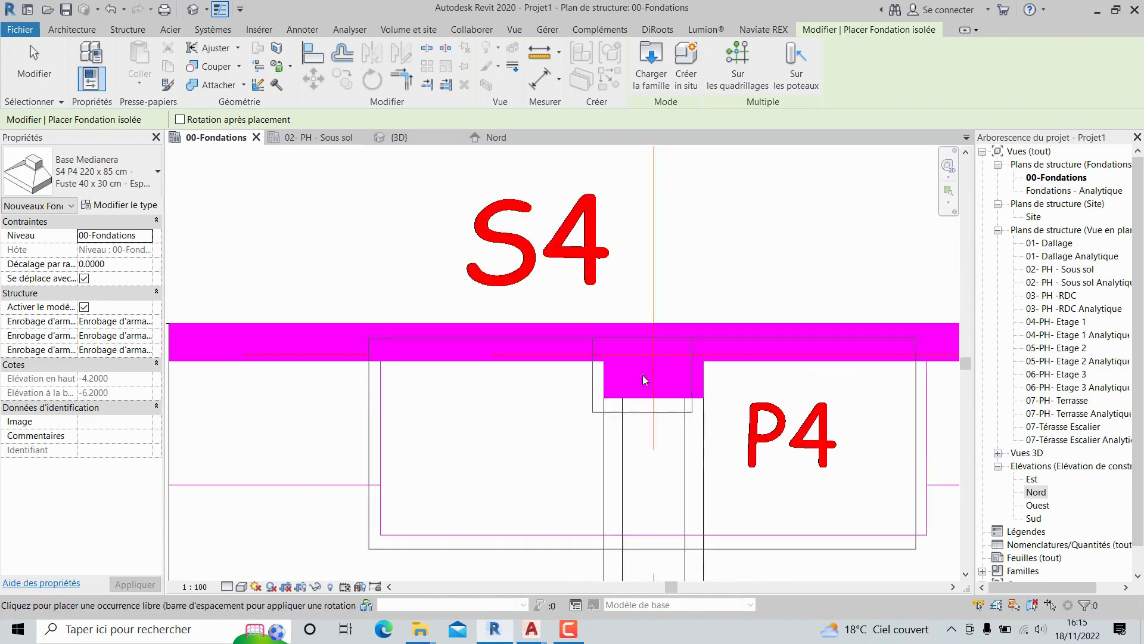
middle_drag(619, 338, 582, 286)
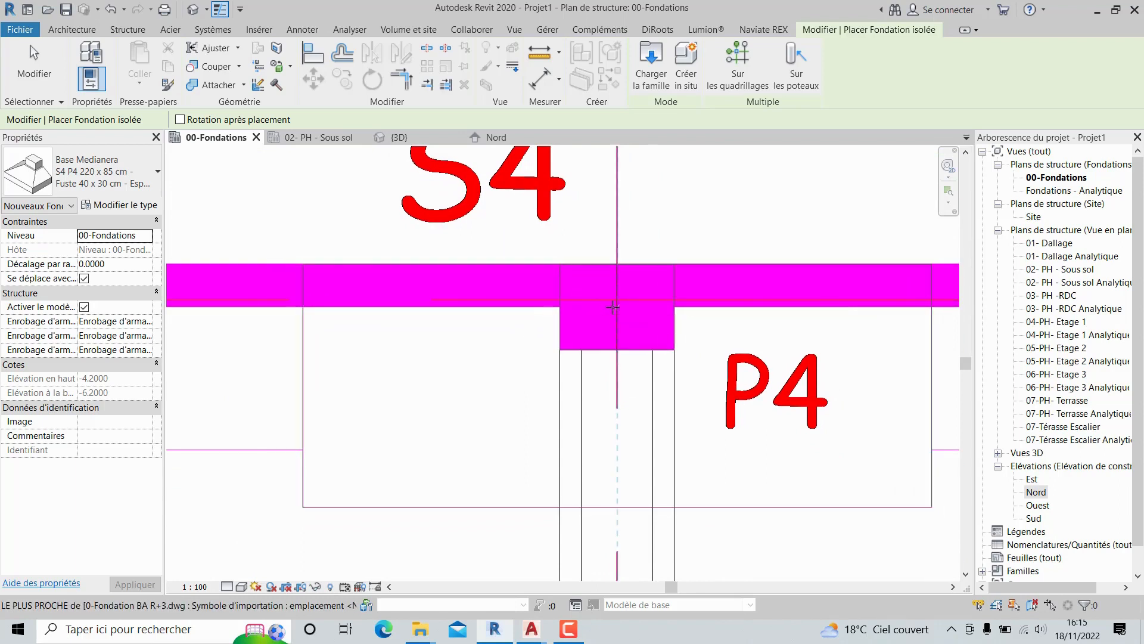
click(613, 307)
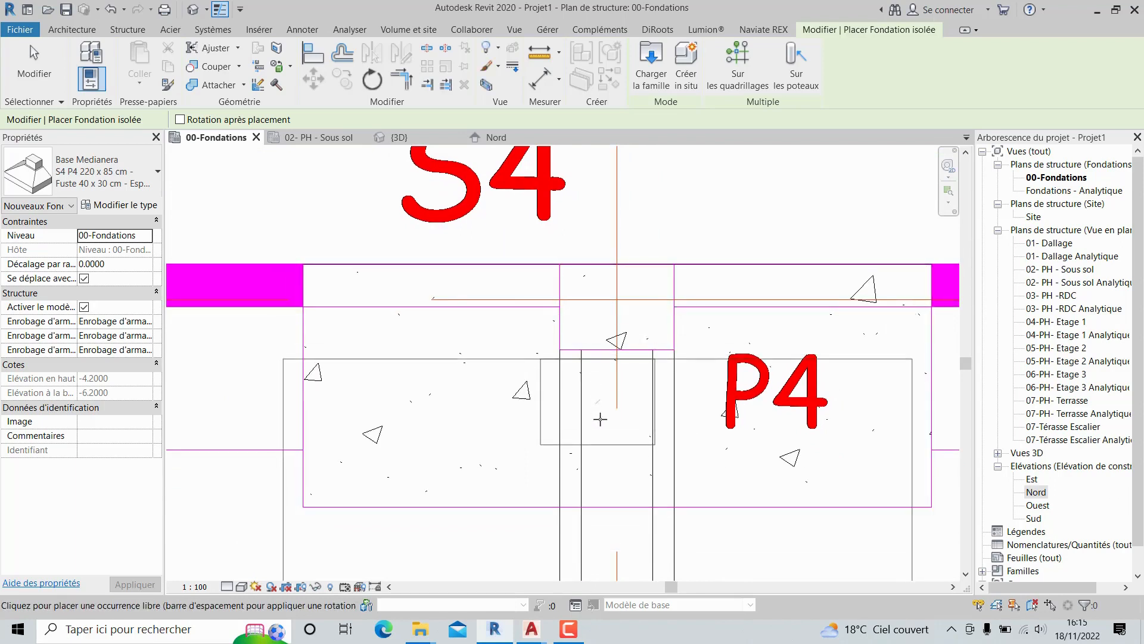
scroll(584, 324, down, 2)
key(Escape)
key(Escape)
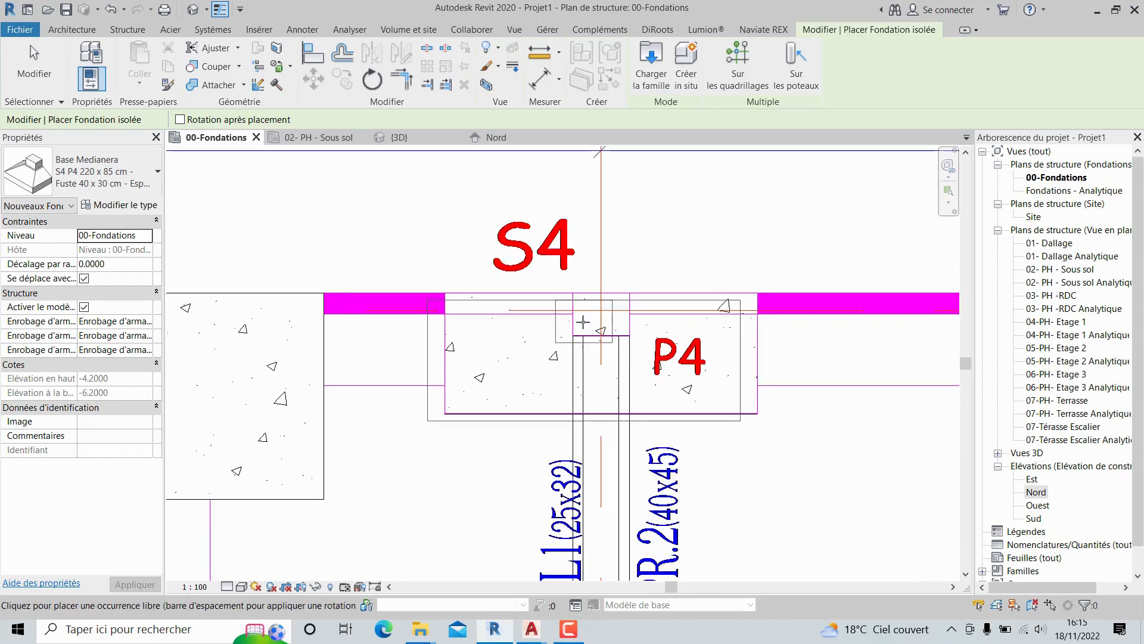
- Inspect how the placed S4 P4 footing lines up with the column and outline on the foundation plan
scroll(427, 235, down, 2)
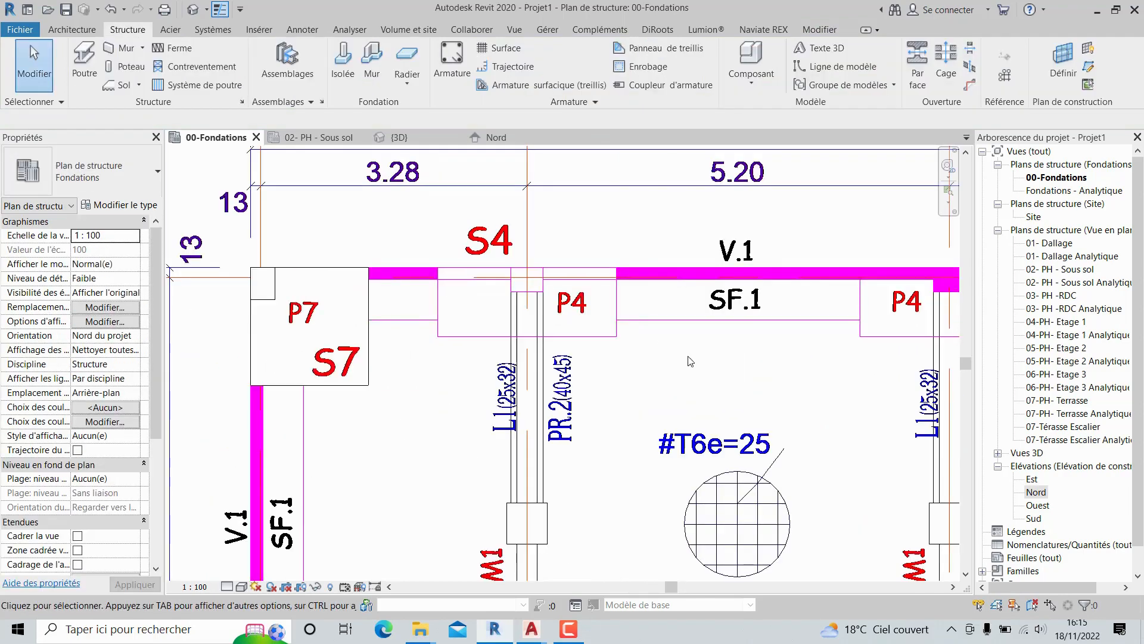
scroll(535, 279, up, 3)
scroll(535, 279, up, 3)
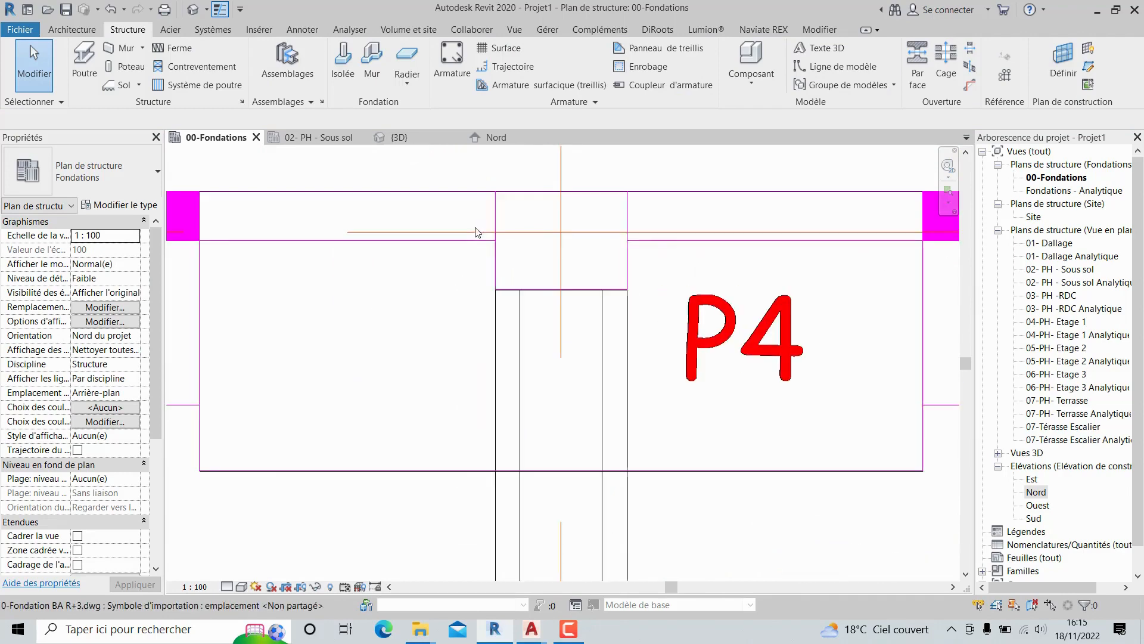
scroll(543, 284, up, 2)
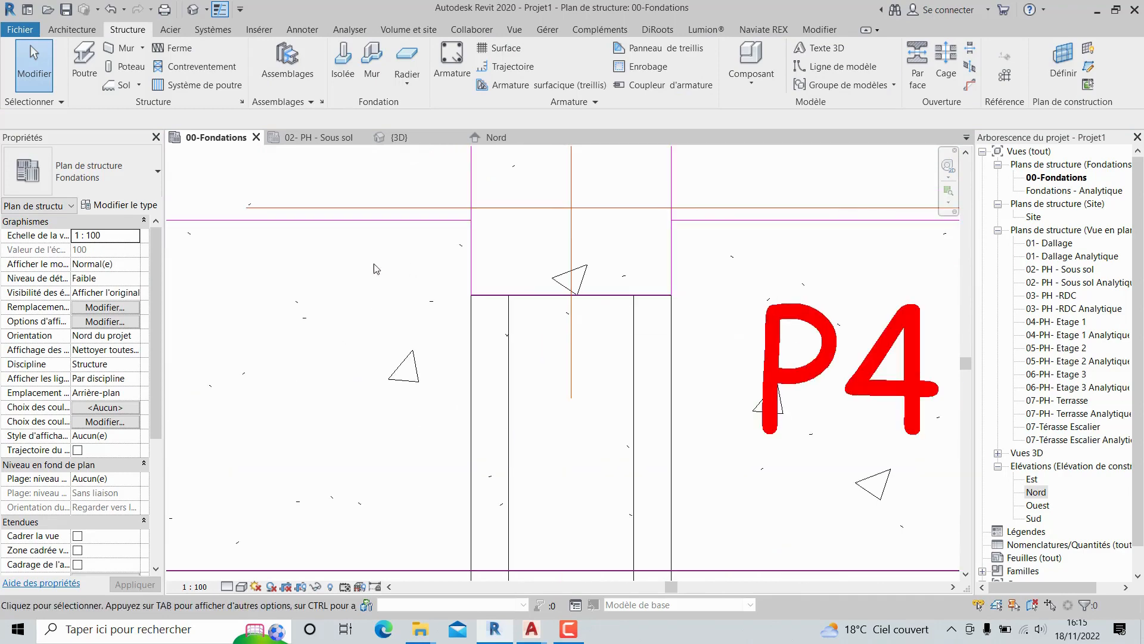
scroll(364, 262, down, 5)
scroll(587, 312, down, 1)
middle_drag(664, 333, 637, 329)
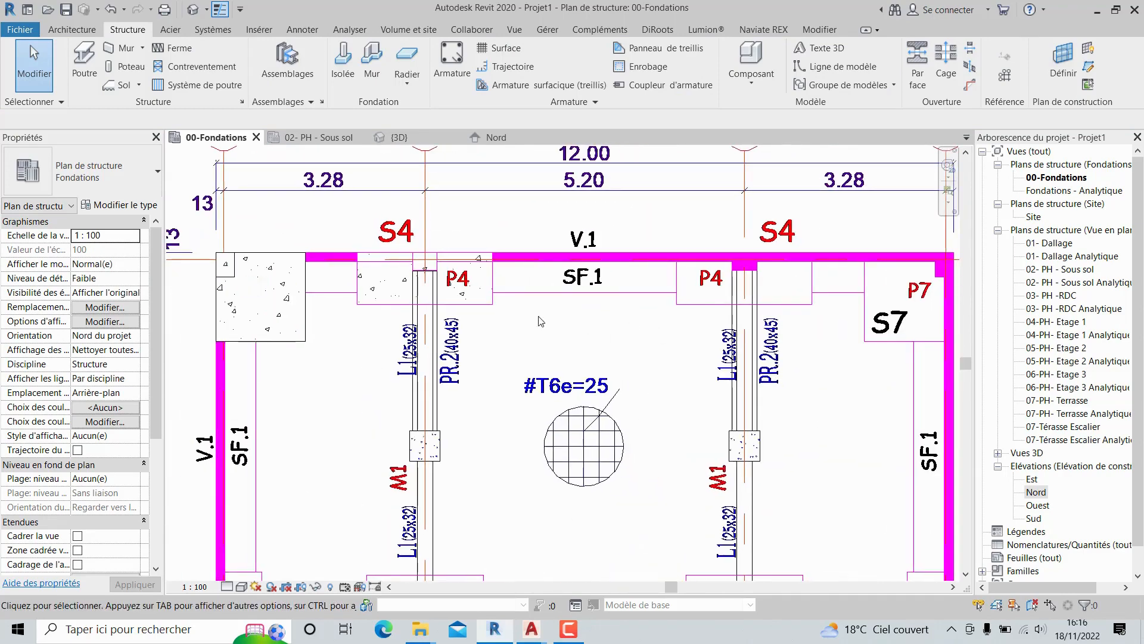
- Copy the S4 P4 footing from the P4 column corner at axis C to the matching corner at axis F
click(494, 288)
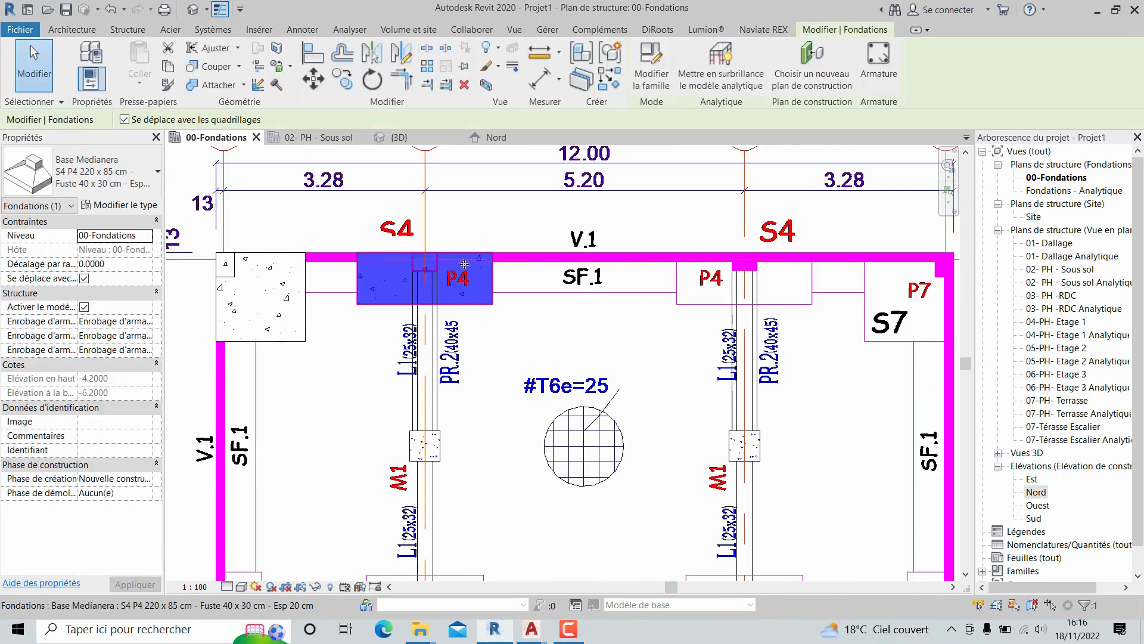
scroll(462, 263, up, 2)
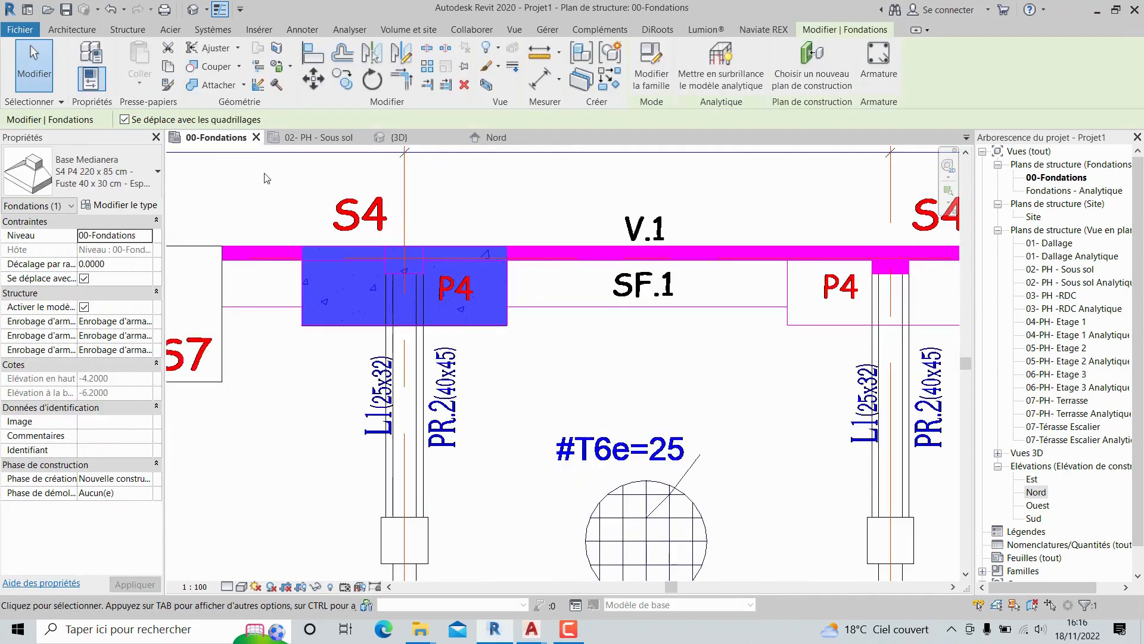
click(343, 78)
click(424, 275)
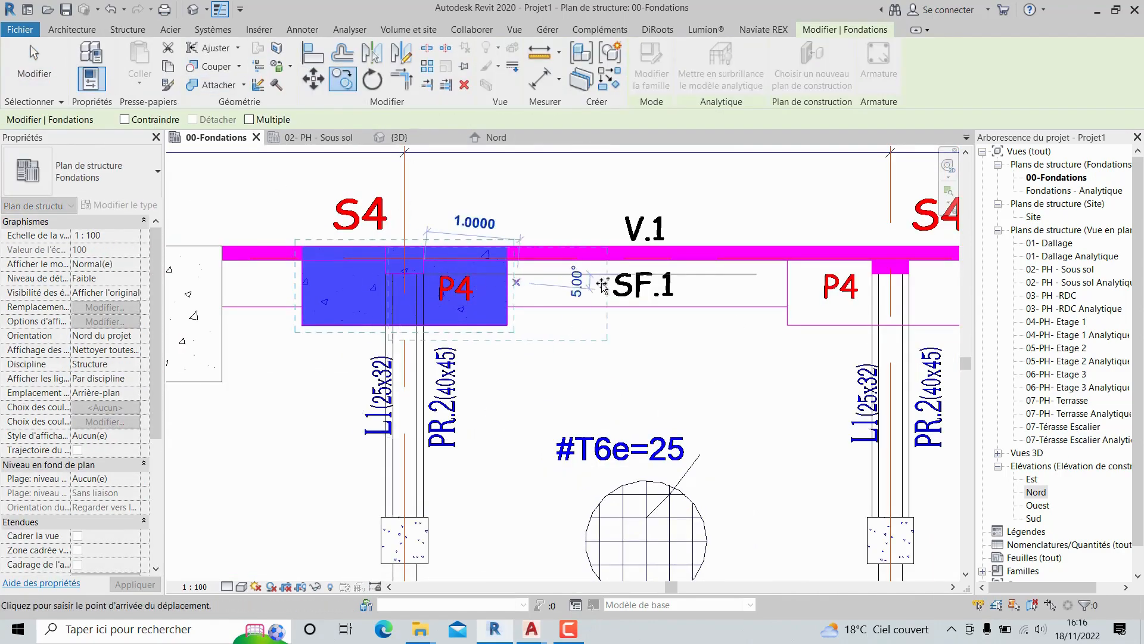
scroll(604, 282, down, 2)
middle_drag(604, 282, 411, 287)
scroll(516, 305, up, 2)
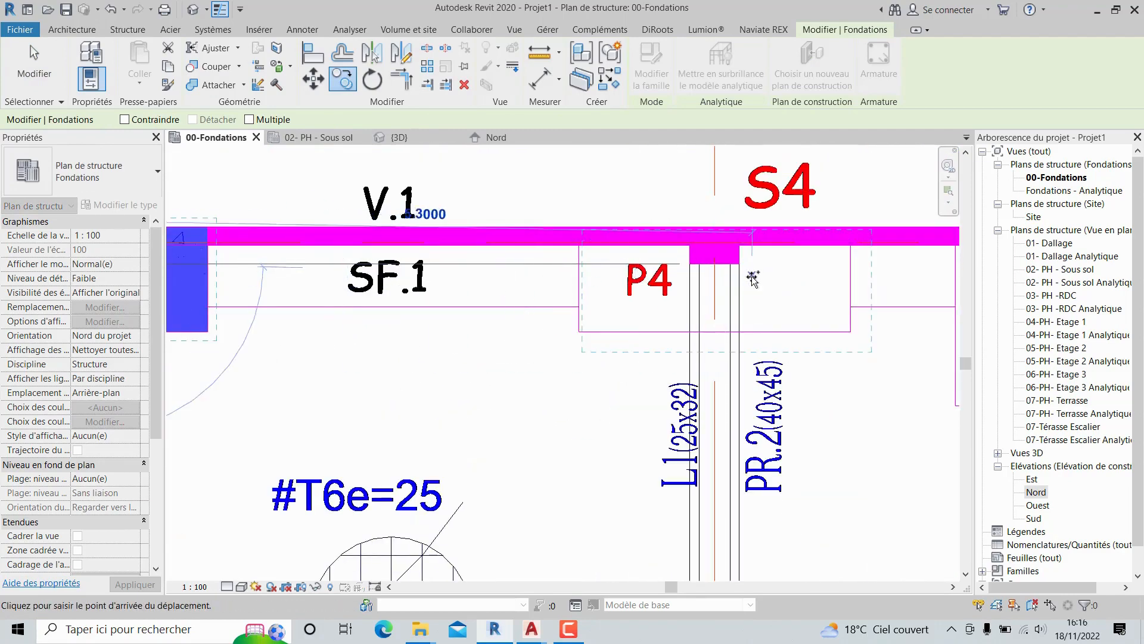
scroll(749, 274, up, 2)
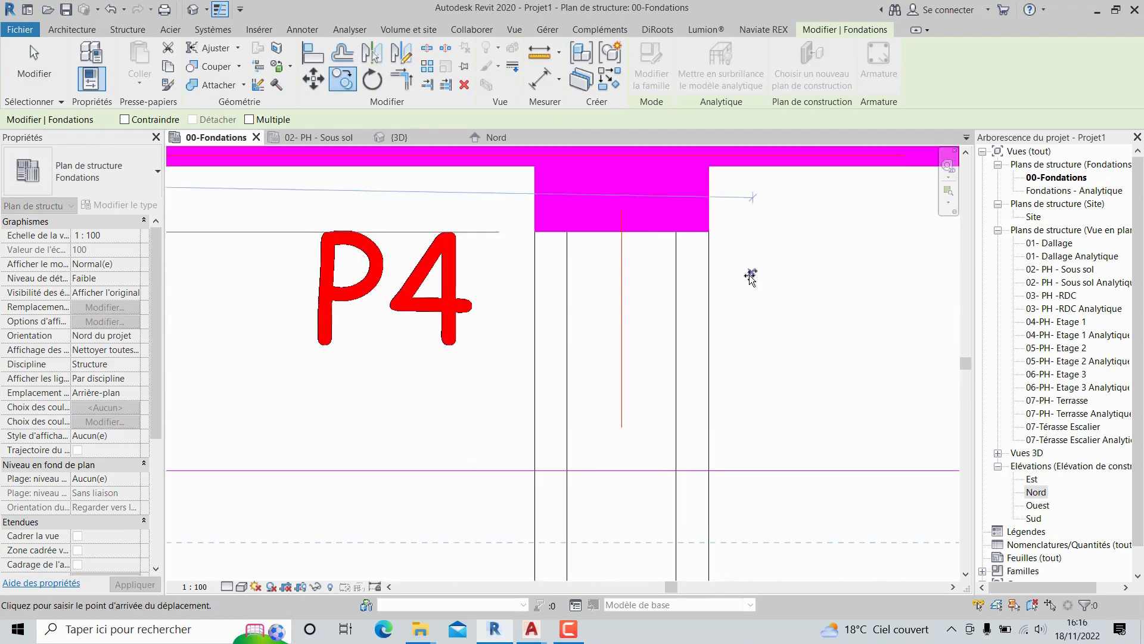
click(711, 235)
scroll(710, 236, down, 3)
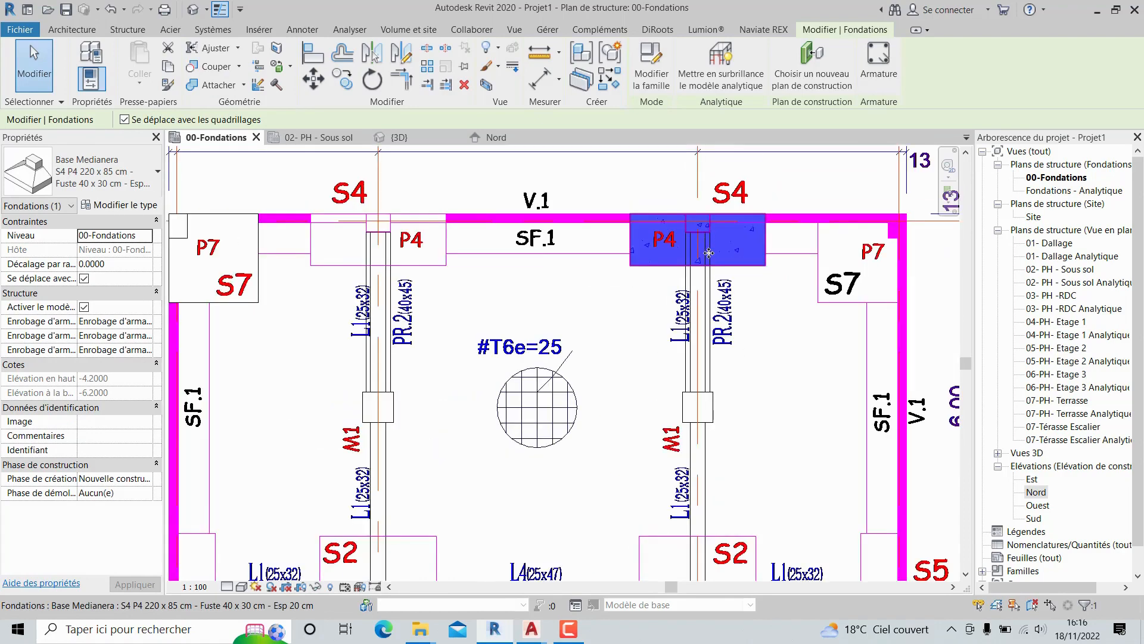
key(Escape)
- Select the S7 P7 footing at the A-1 corner and examine its type and shaft orientation
scroll(748, 283, down, 2)
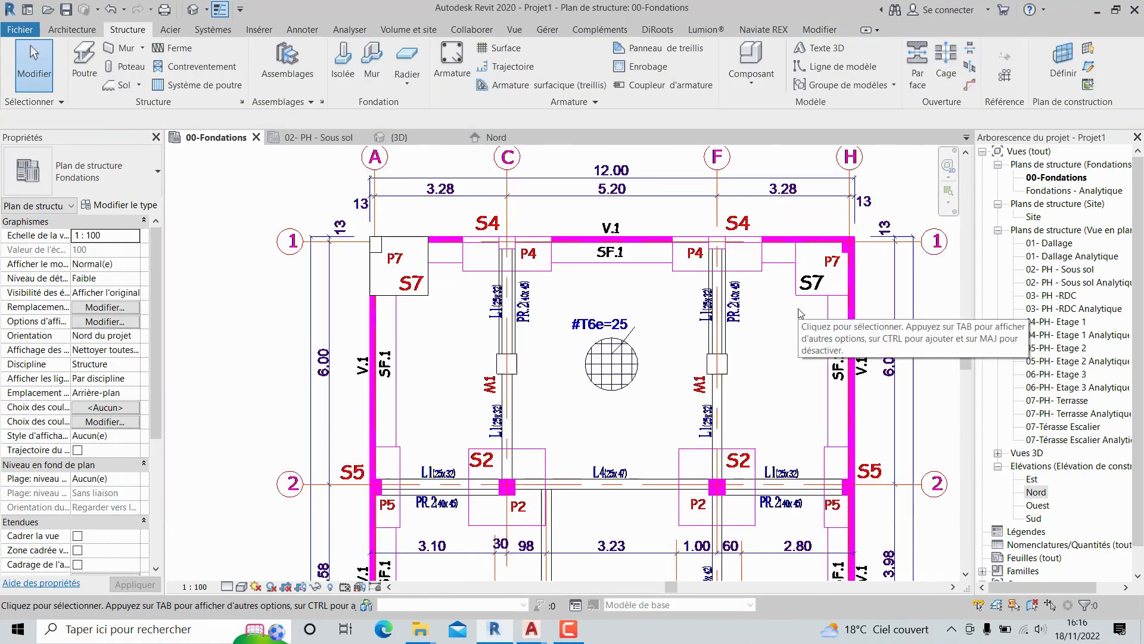
middle_drag(800, 313, 702, 291)
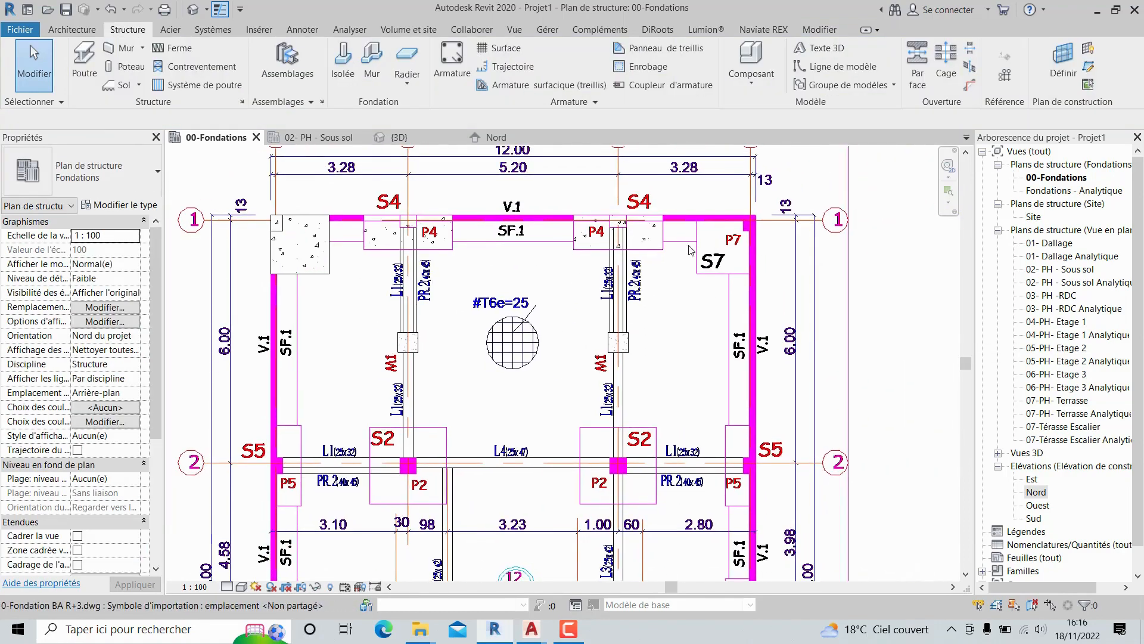
click(303, 227)
scroll(283, 230, up, 5)
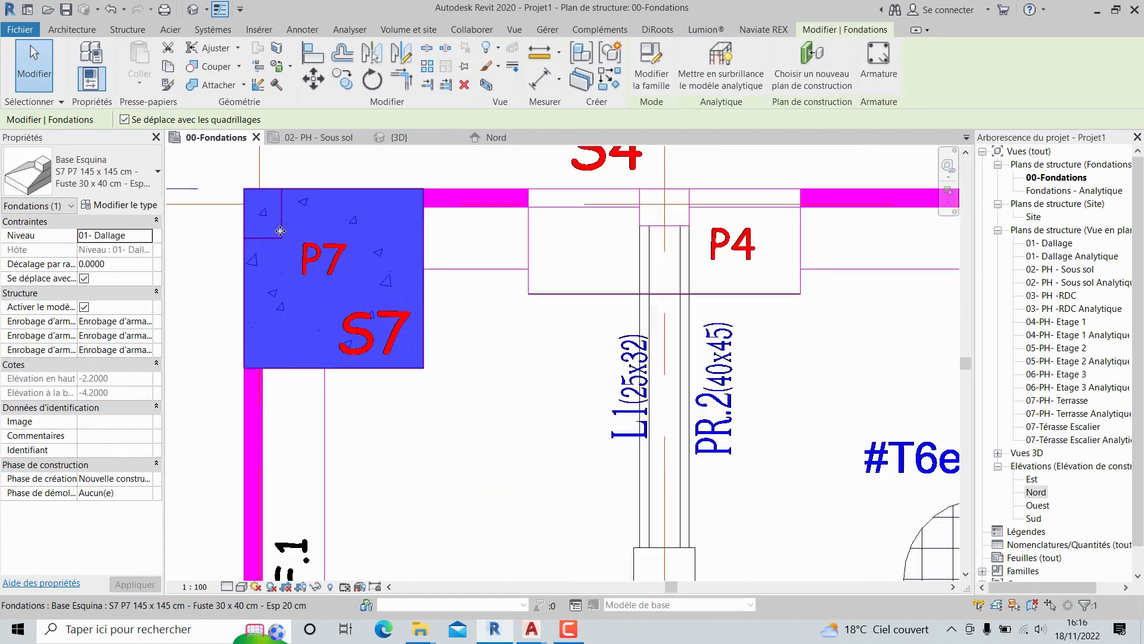
scroll(351, 329, down, 1)
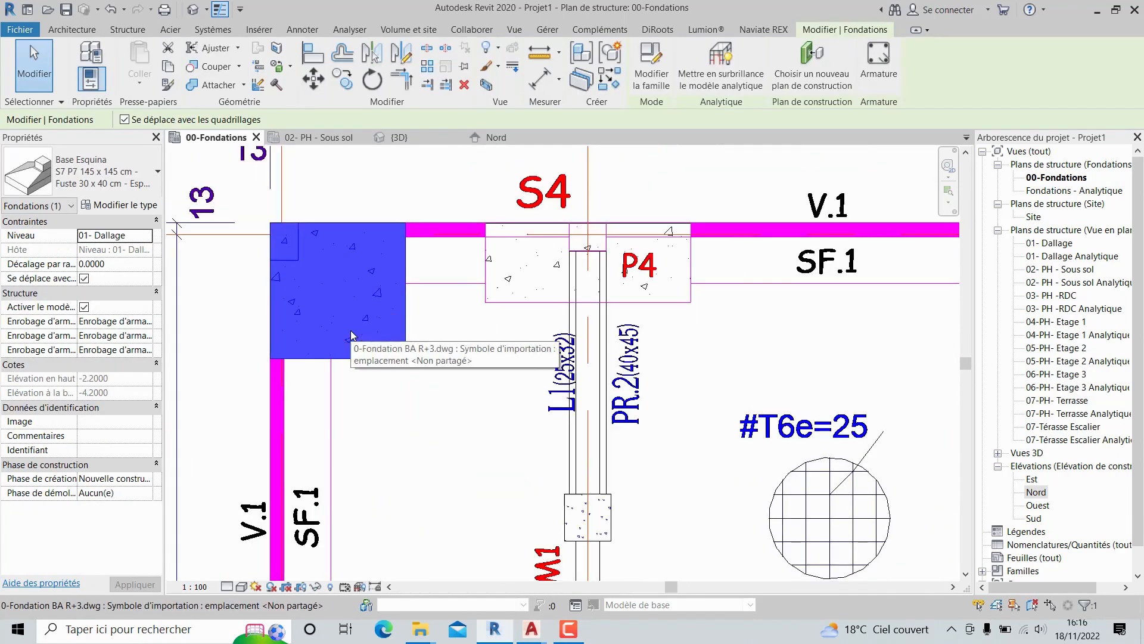
key(Escape)
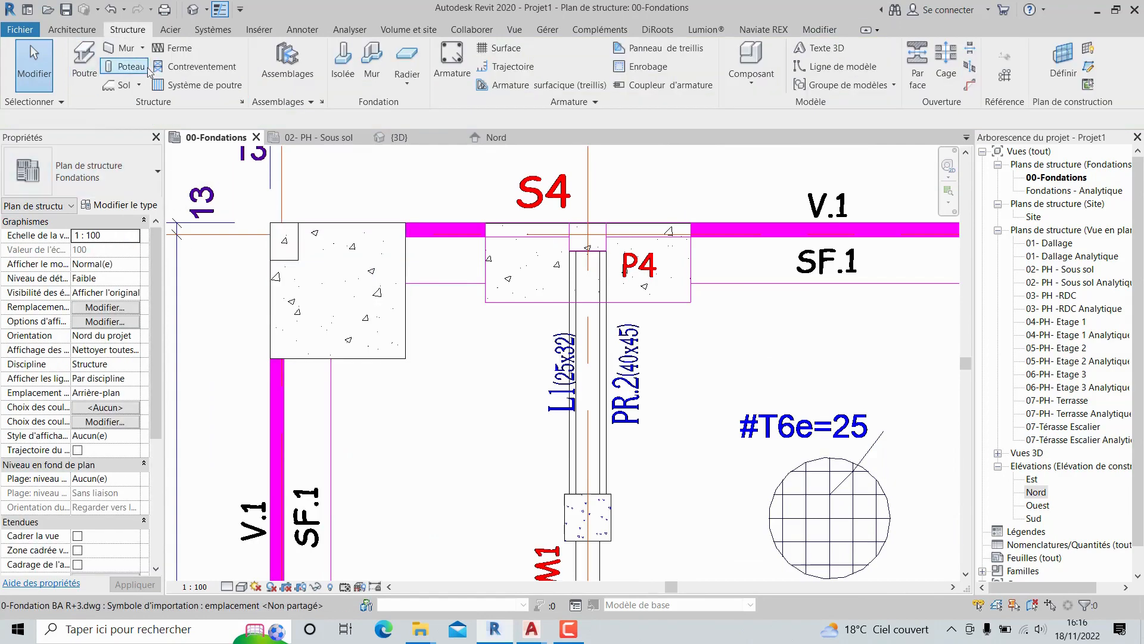
- Start placing an isolated foundation of type S7 P7 145 x 145 cm - Fuste 30 x 40 cm - Esp 20 cm near the H-1 corner
click(342, 60)
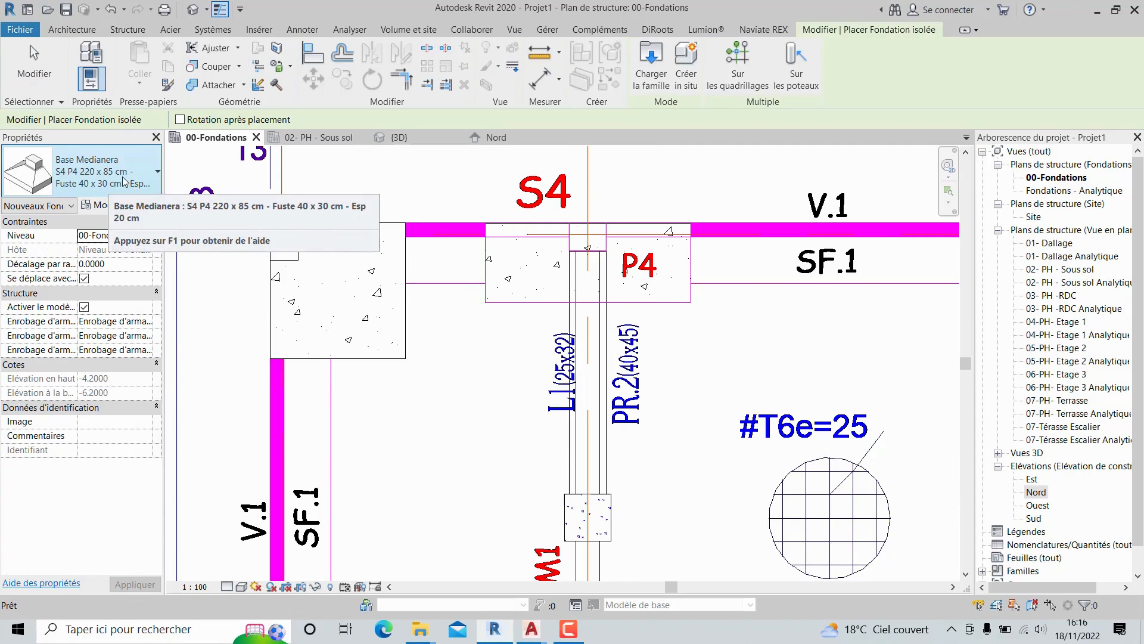
click(157, 174)
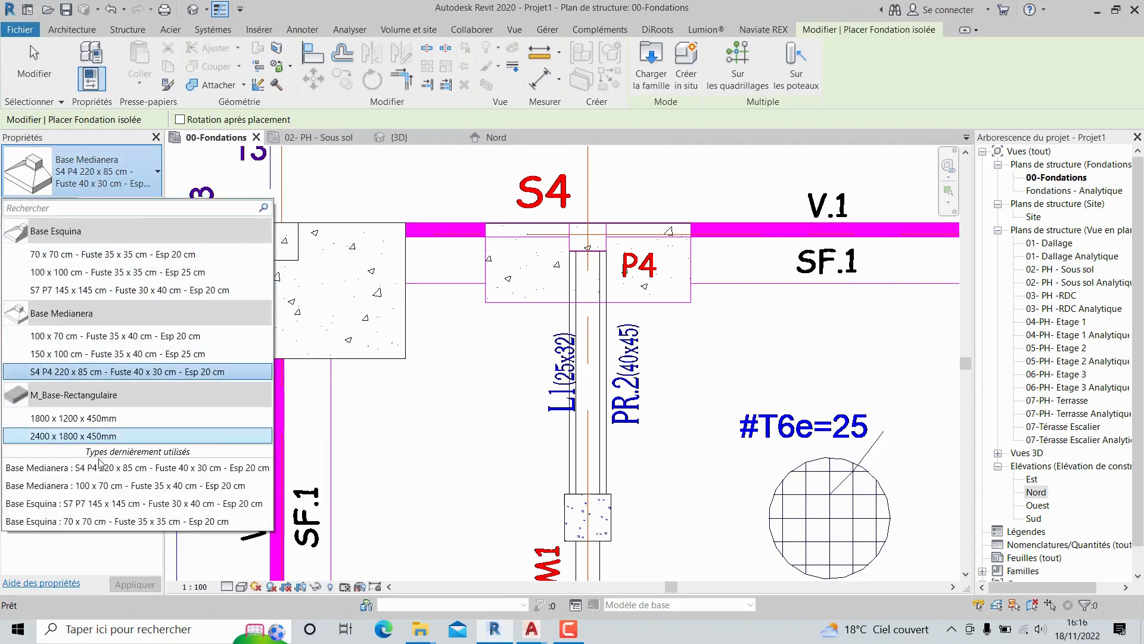
click(114, 521)
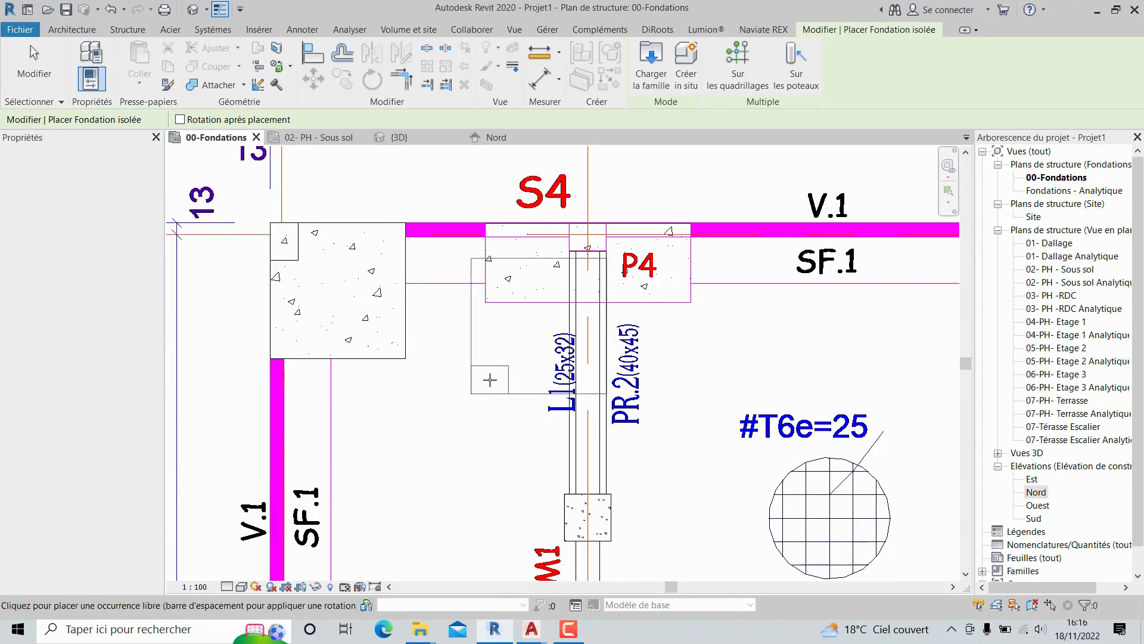
scroll(420, 380, down, 3)
scroll(506, 381, down, 2)
scroll(746, 351, up, 6)
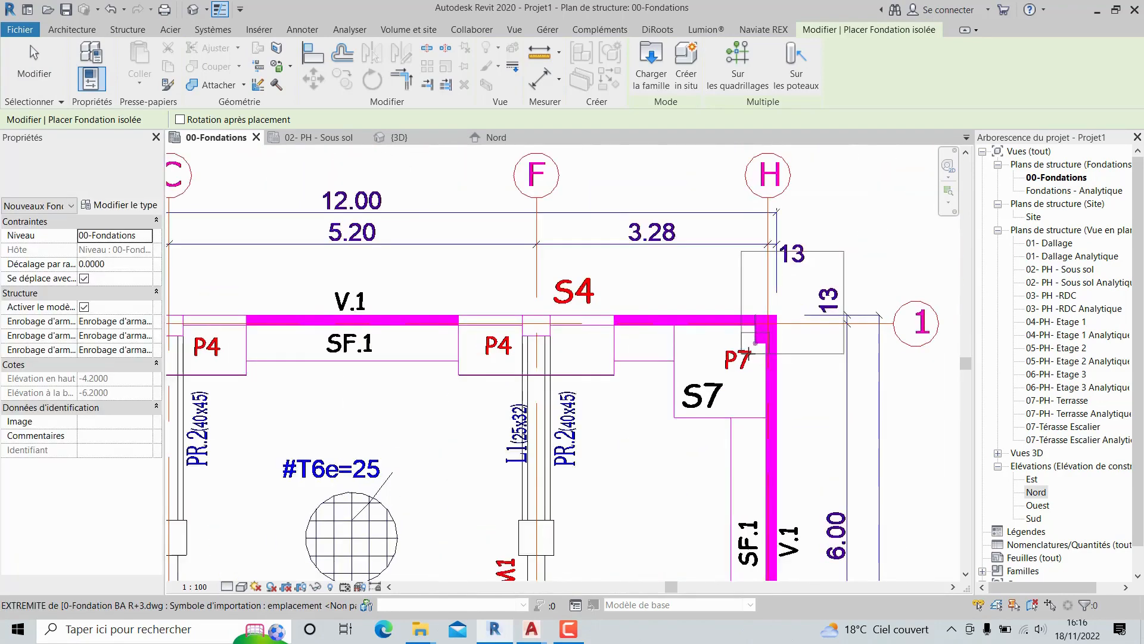
- Rotate the S7 P7 footing preview and compare its orientations with the S7 outline at the H-1 corner
key(space)
key(space)
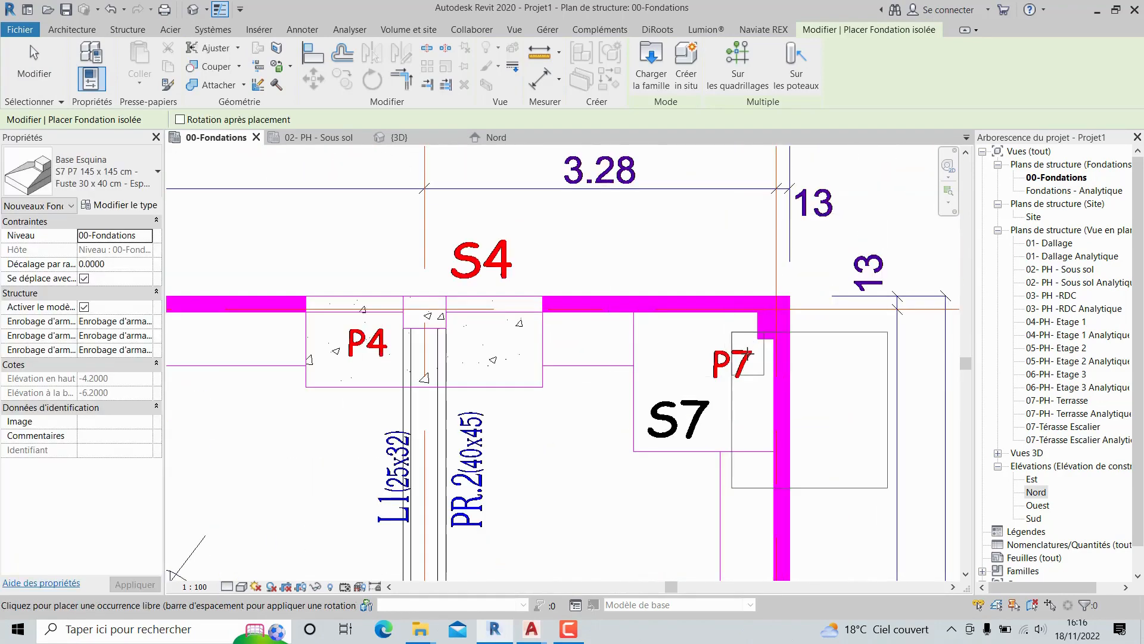
key(space)
key(space)
key(space)
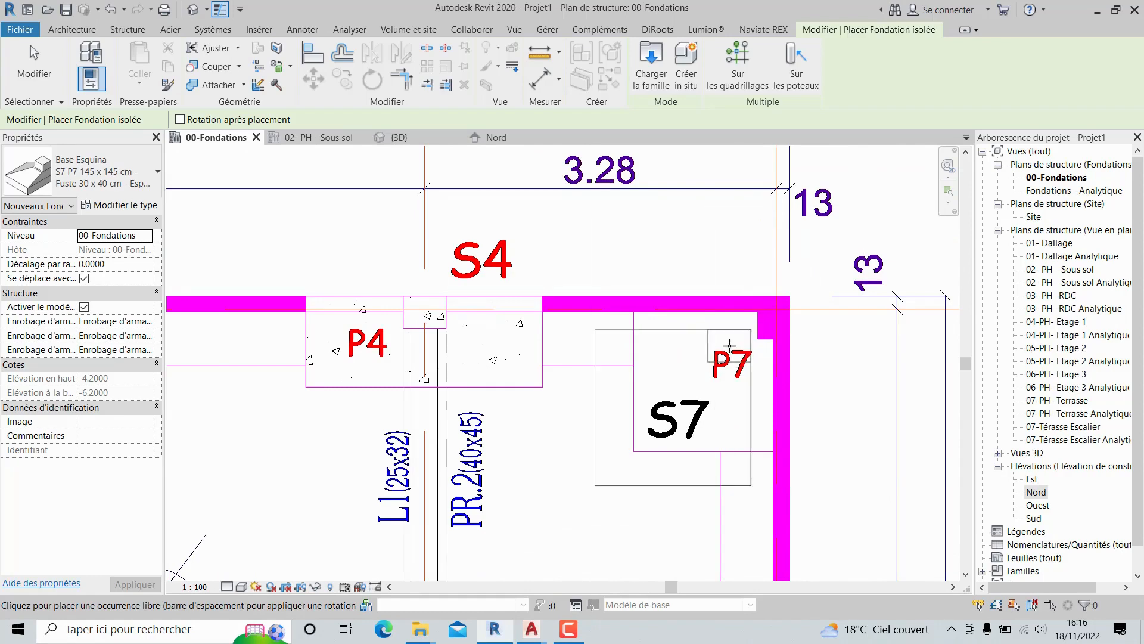
key(space)
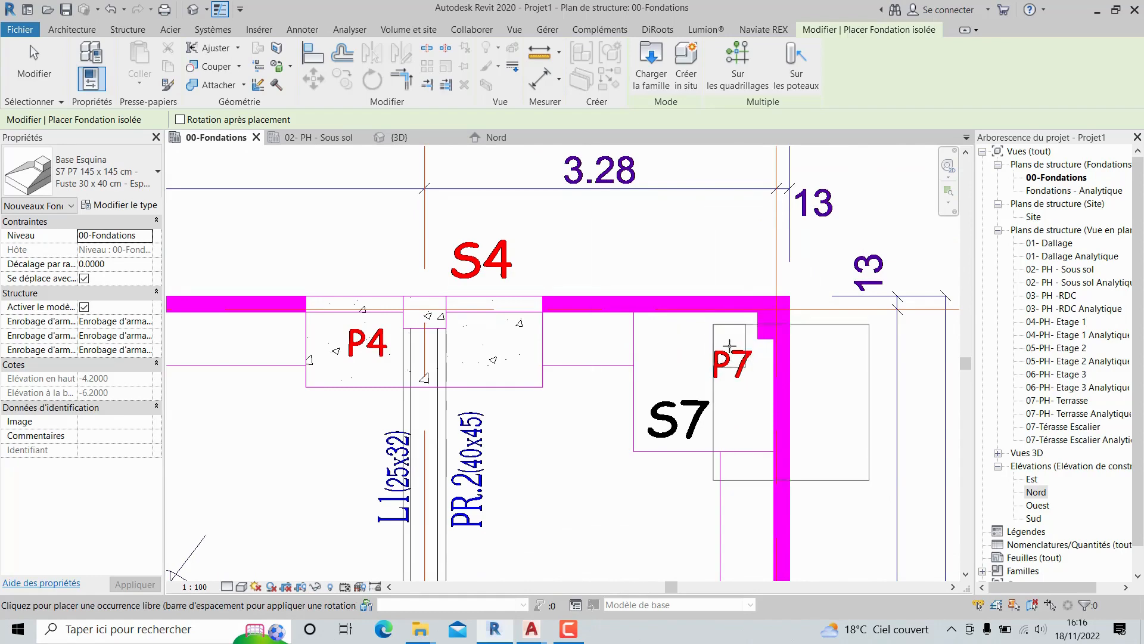
- Duplicate the S7 P7 foundation type as S7 P7 145 x 145 cm - Fuste 40 x 30 cm - Esp 20 cm 2
click(136, 206)
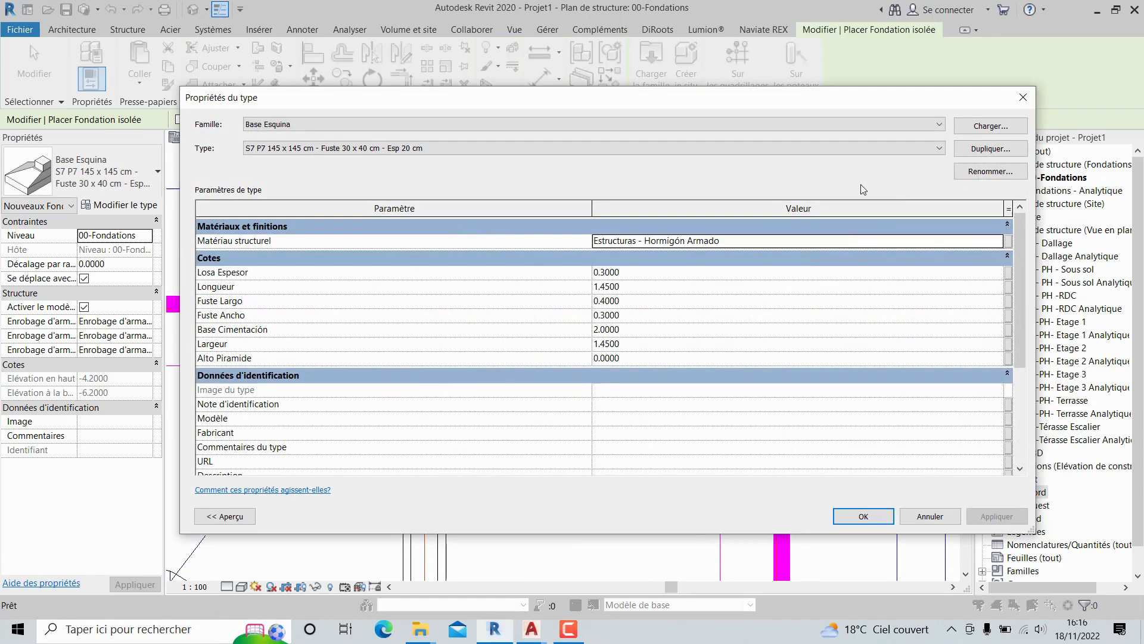
click(608, 302)
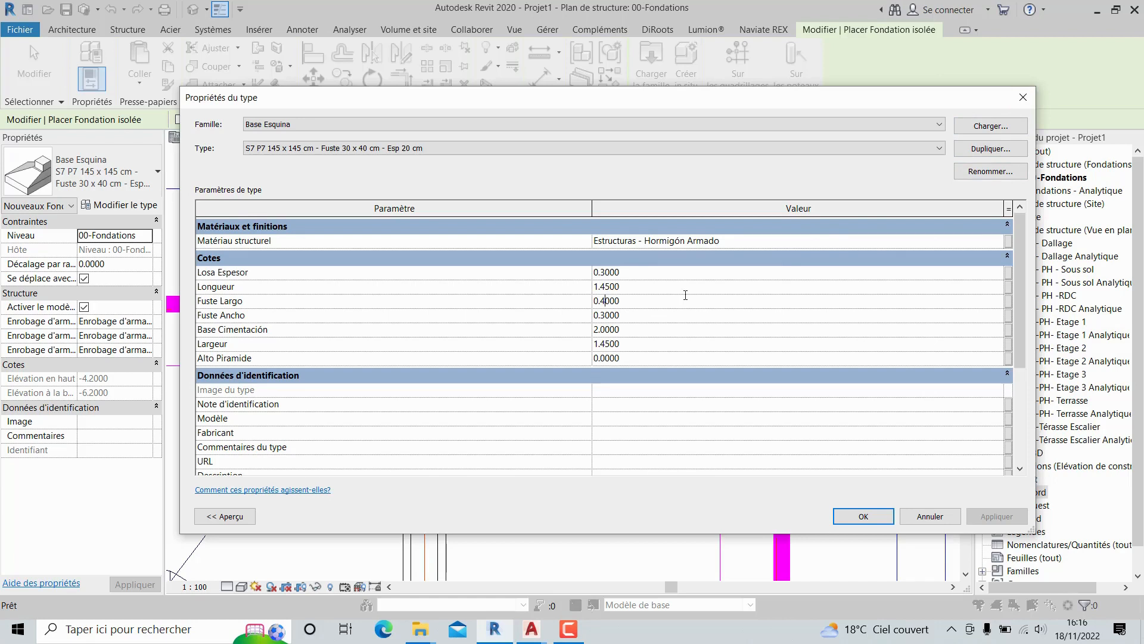
click(971, 148)
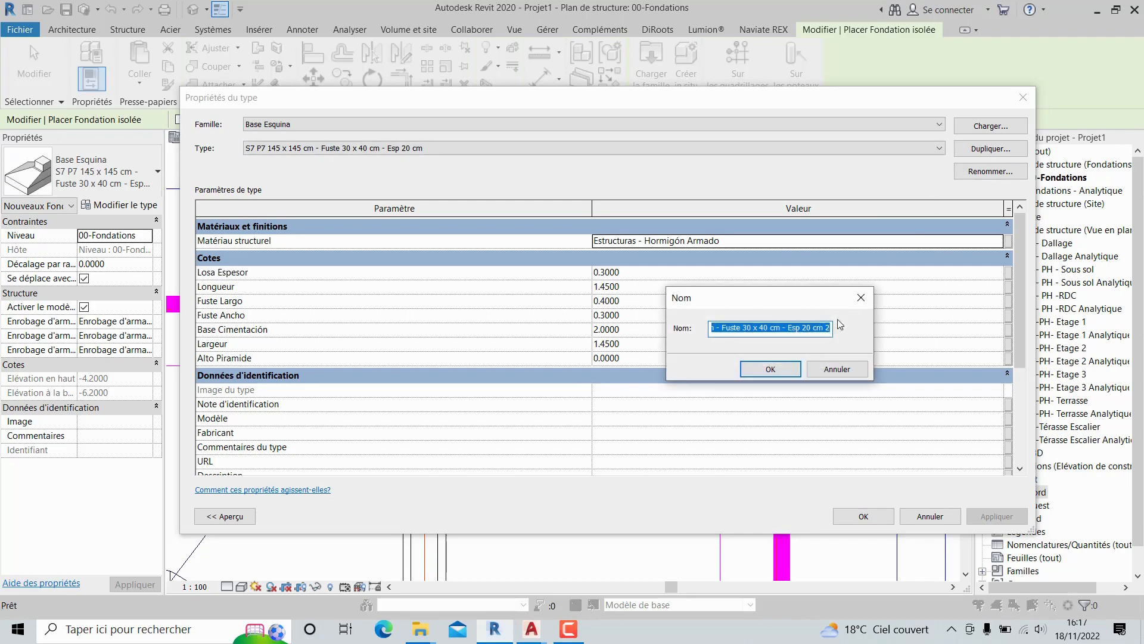
click(753, 328)
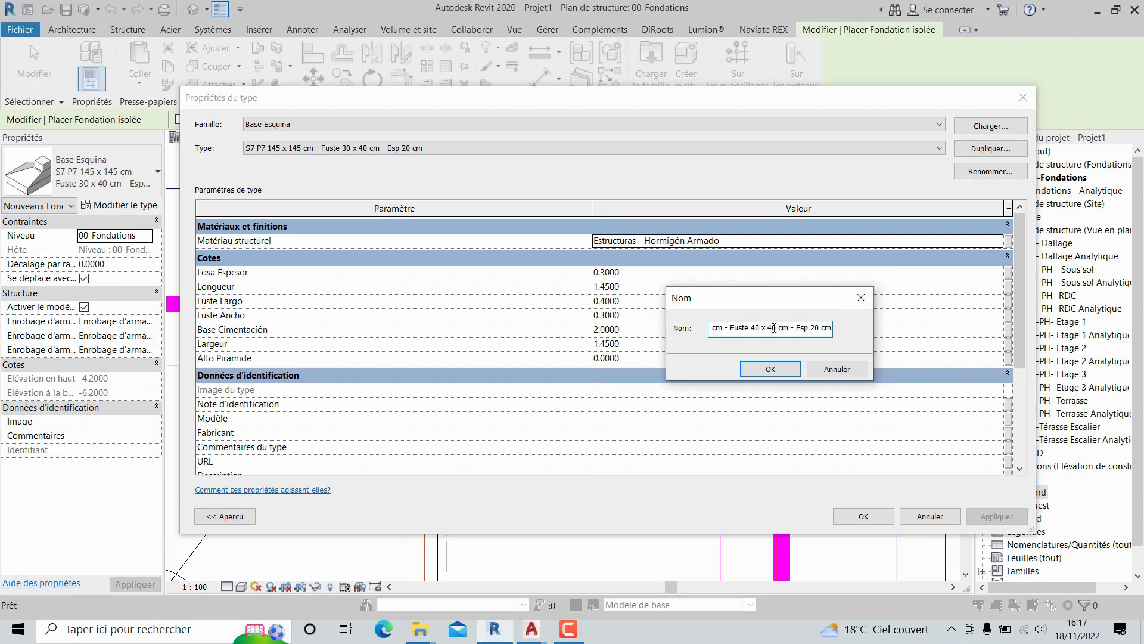
click(772, 367)
click(660, 370)
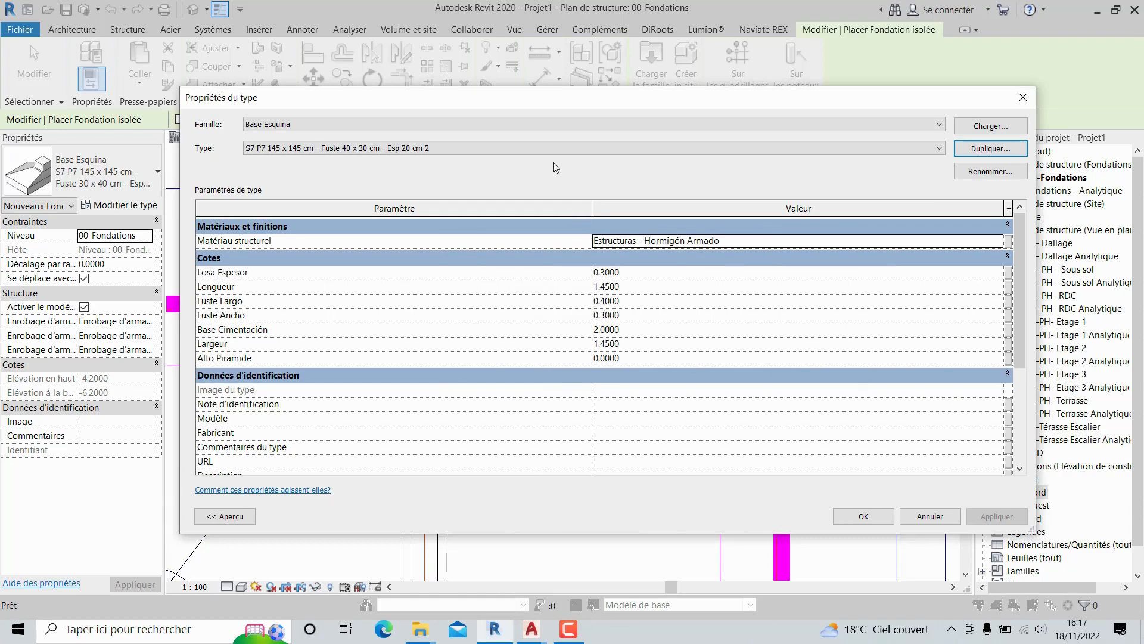
- Set the new type's Fuste Largo to 0.3000 and adjust Fuste Ancho to match the 40 x 30 cm shaft
click(607, 301)
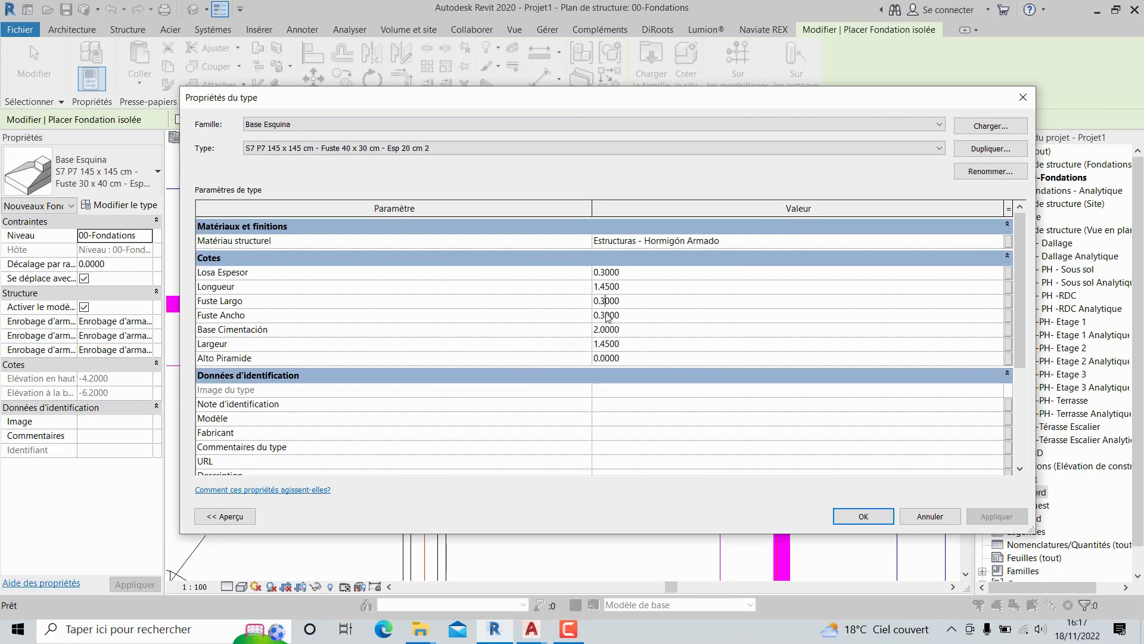
click(606, 314)
click(861, 516)
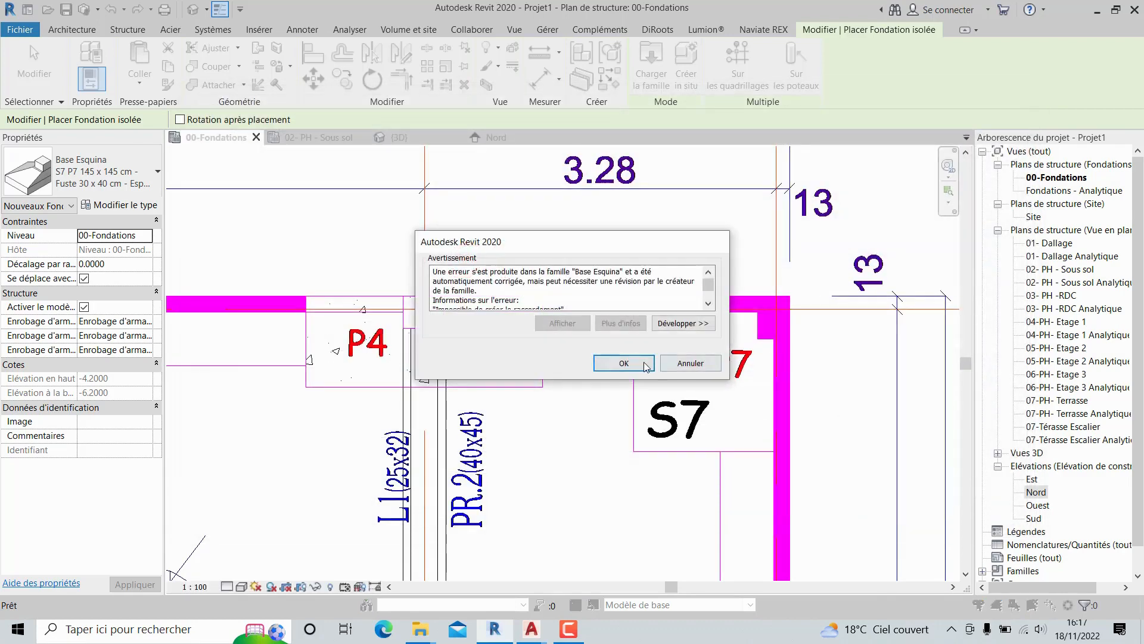
click(644, 363)
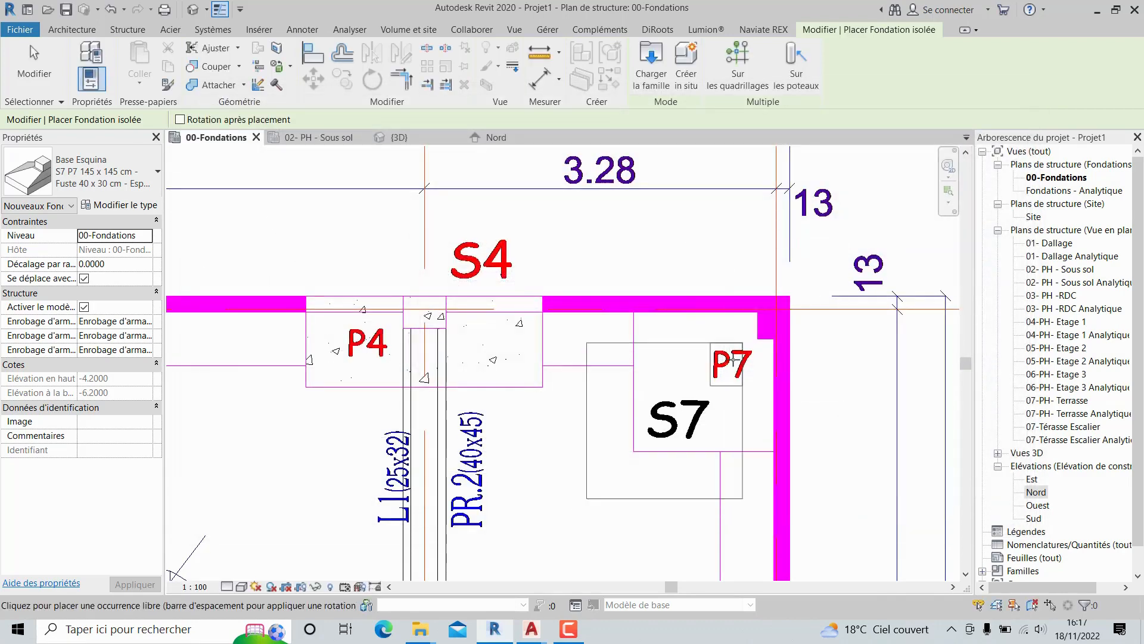
- Place the S7 P7 footing with the 40 x 30 cm shaft on the P7 column outline at the H-1 corner
scroll(775, 320, up, 2)
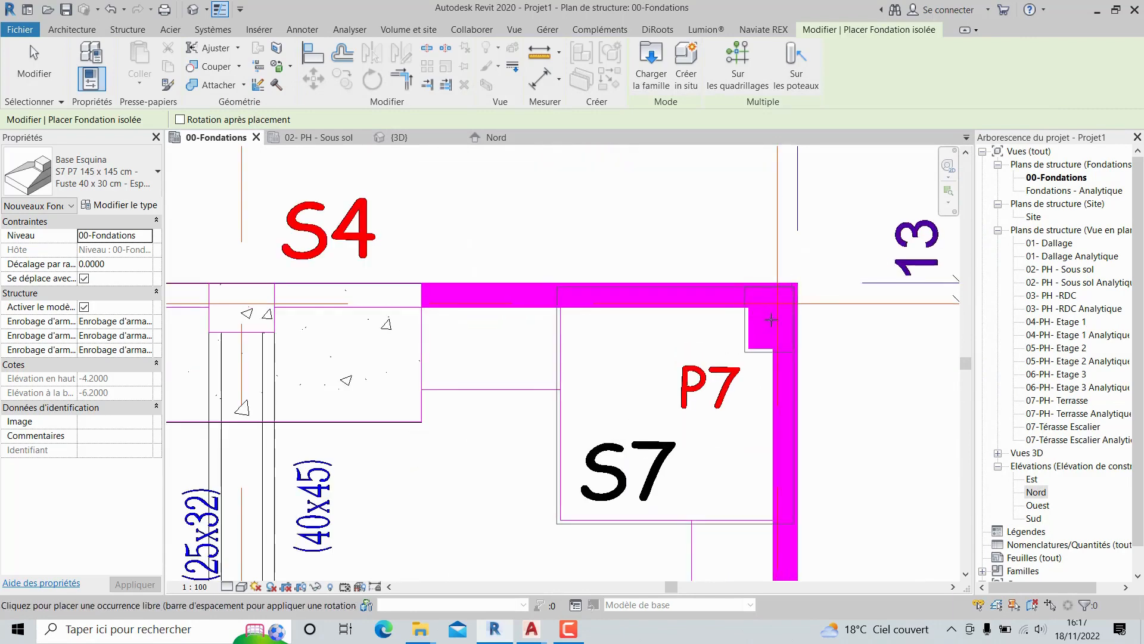
scroll(773, 317, up, 2)
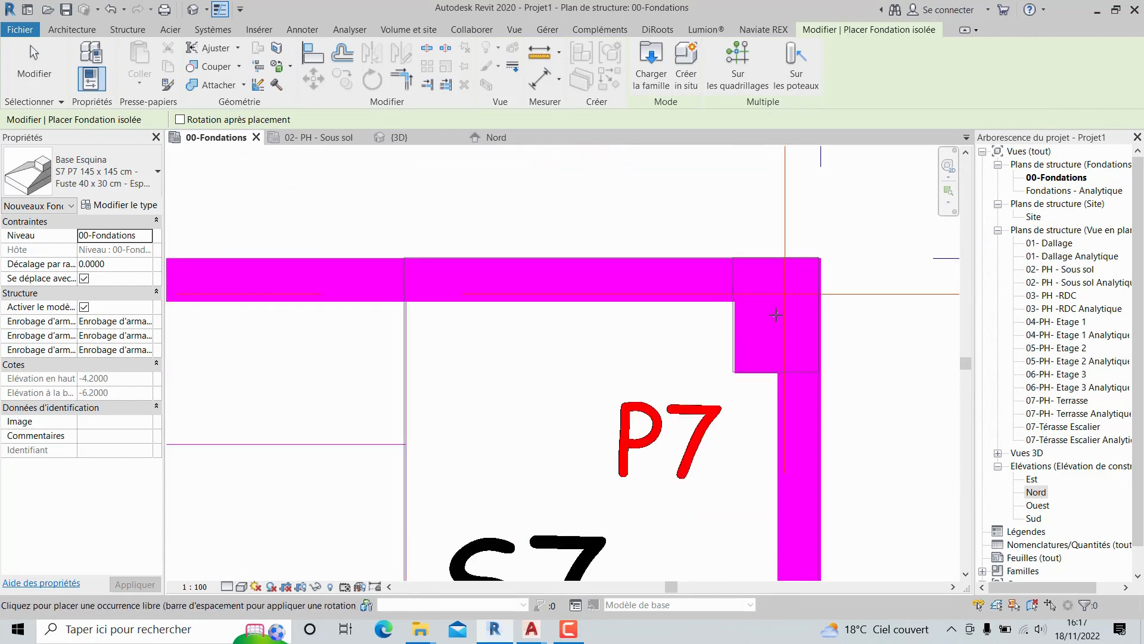
scroll(777, 316, up, 2)
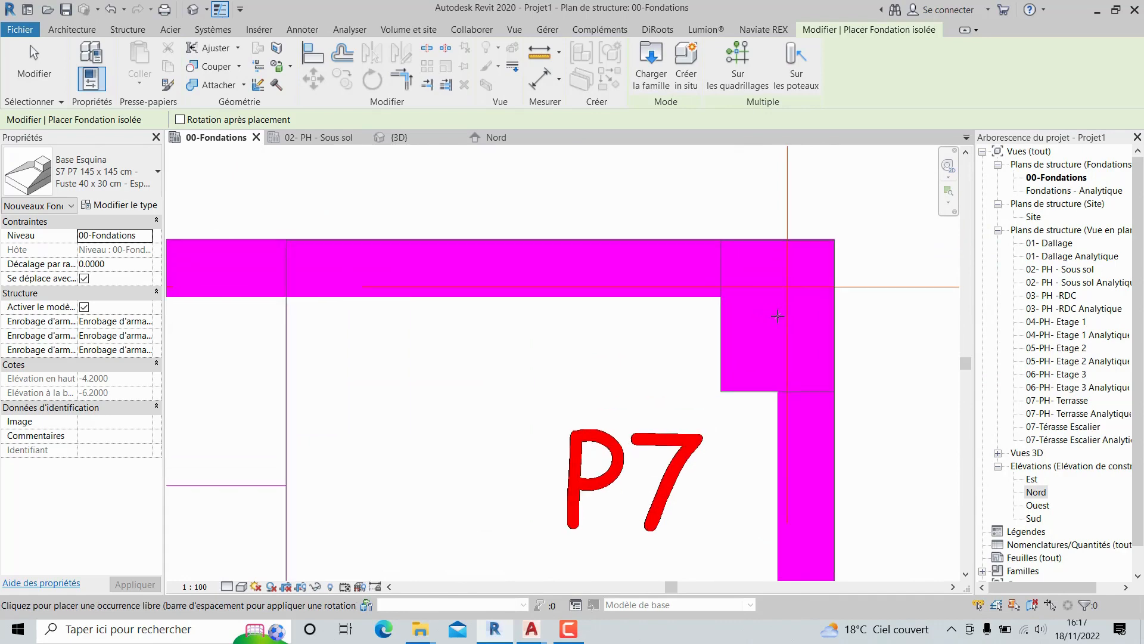
scroll(777, 315, down, 5)
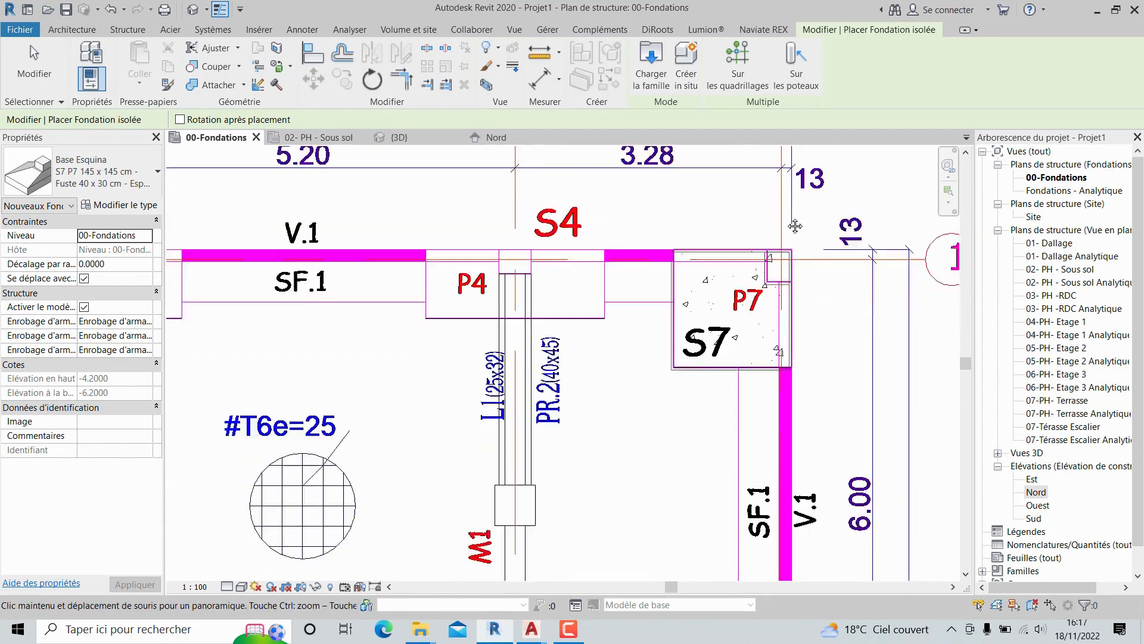
scroll(773, 250, down, 3)
key(Escape)
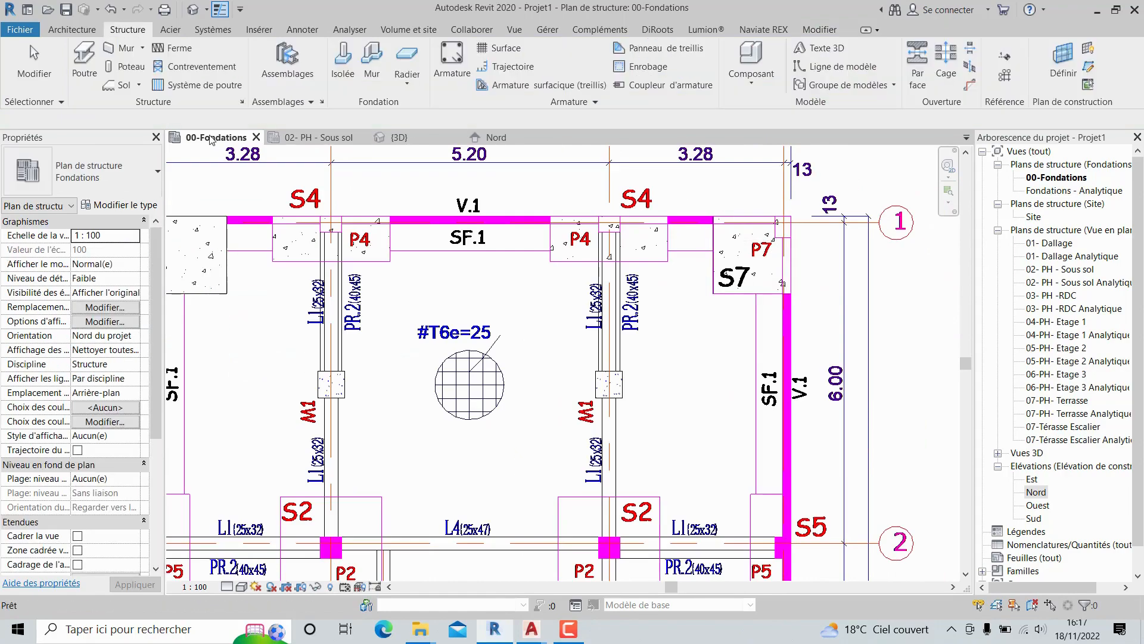
- In the 3D view, select the three lower footings together and set their level to 01- Dallage
click(390, 138)
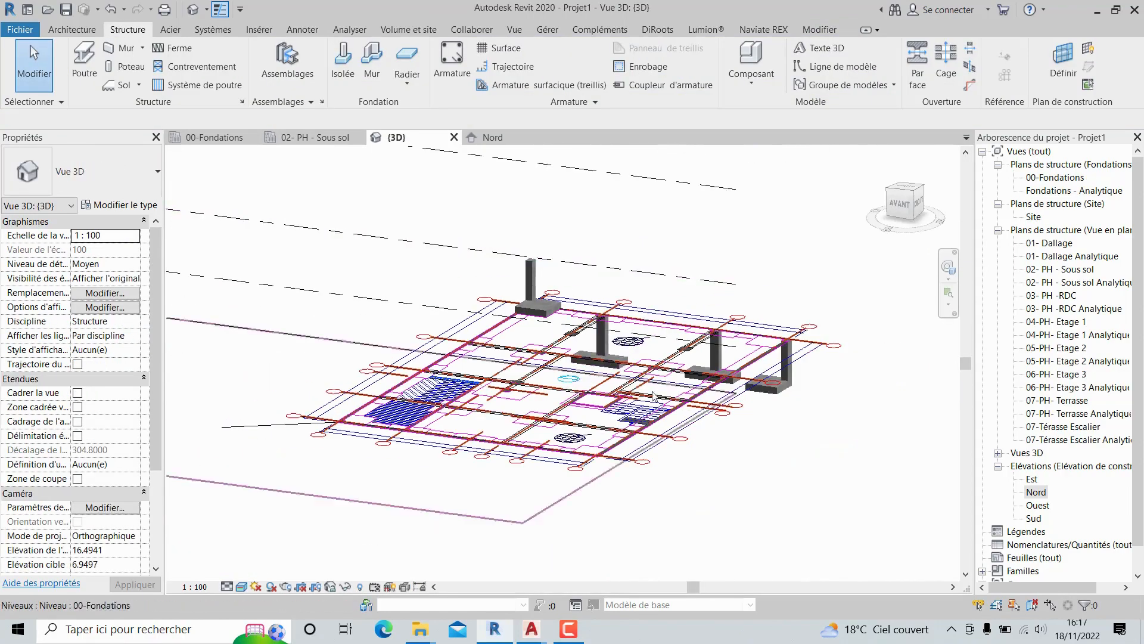
shift+middle_drag(794, 451, 665, 390)
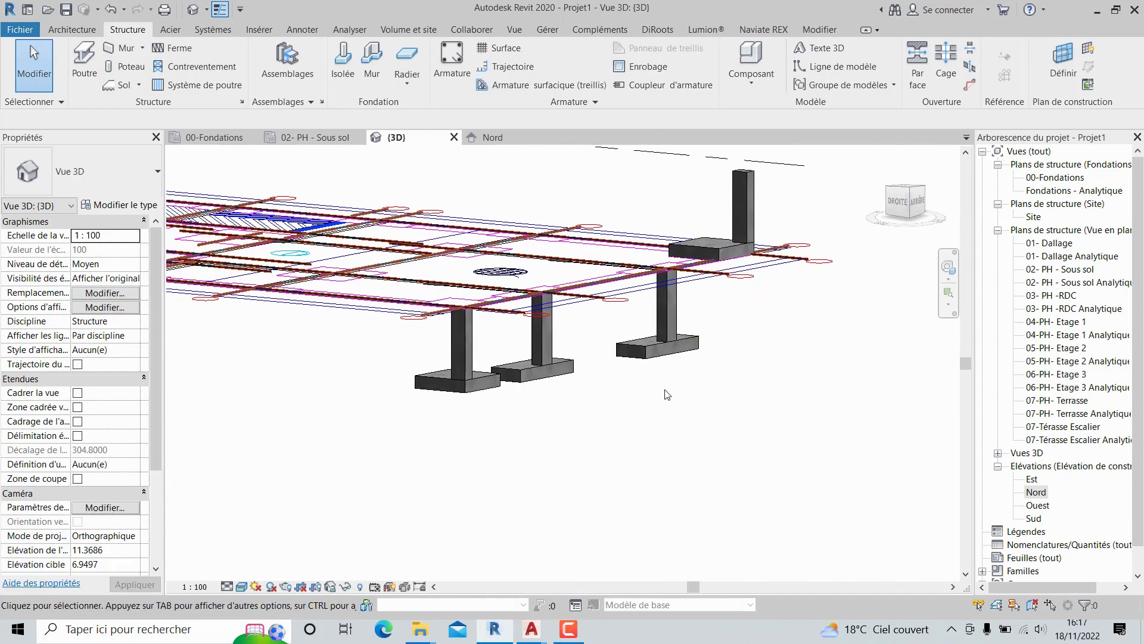
scroll(668, 395, down, 4)
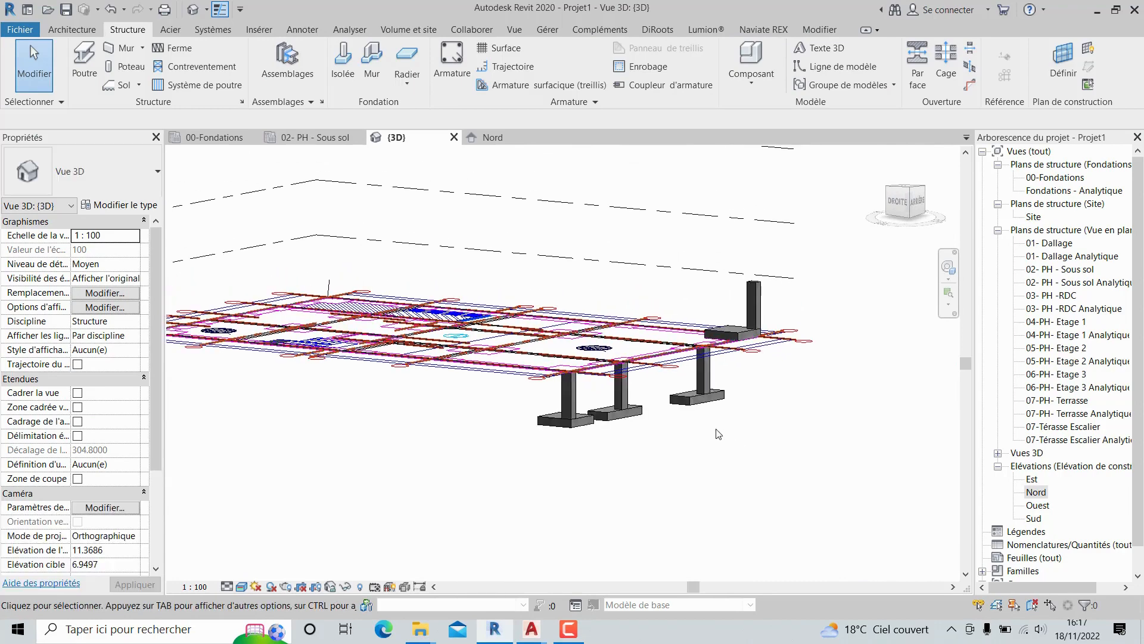
drag(747, 378, 545, 441)
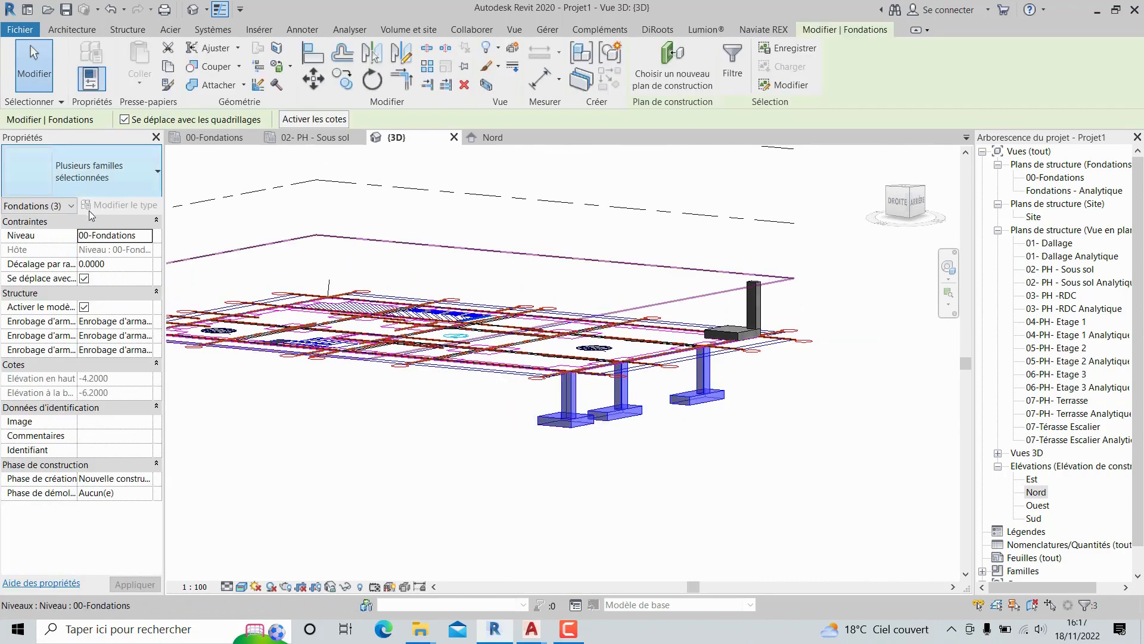
click(146, 234)
click(108, 262)
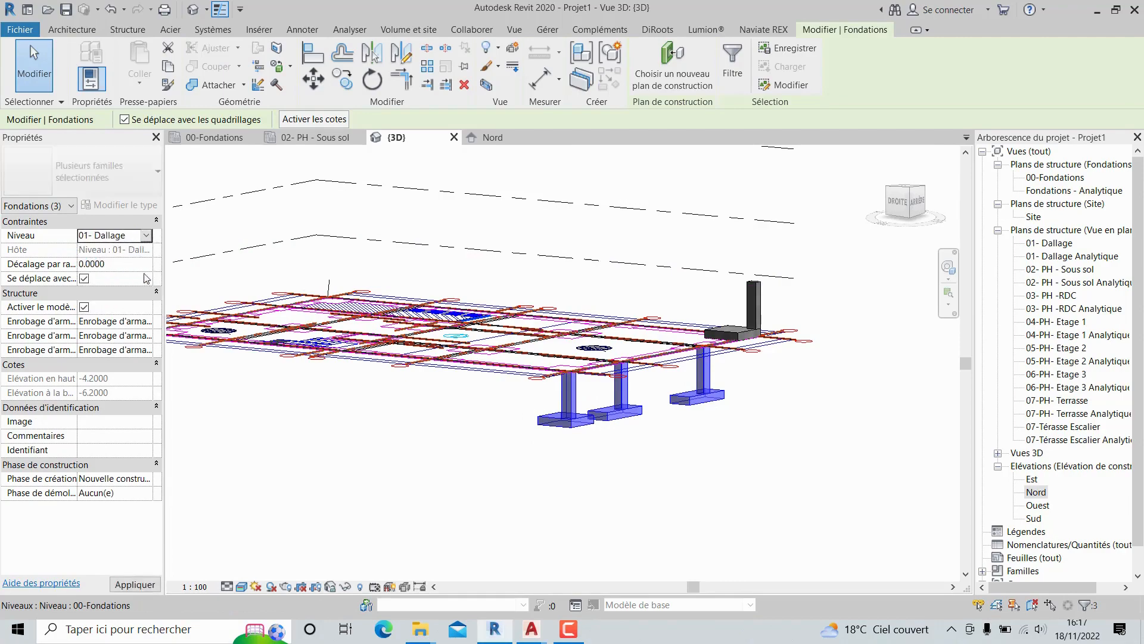
click(413, 447)
shift+middle_drag(413, 447, 689, 504)
middle_drag(764, 423, 500, 534)
middle_drag(398, 334, 435, 376)
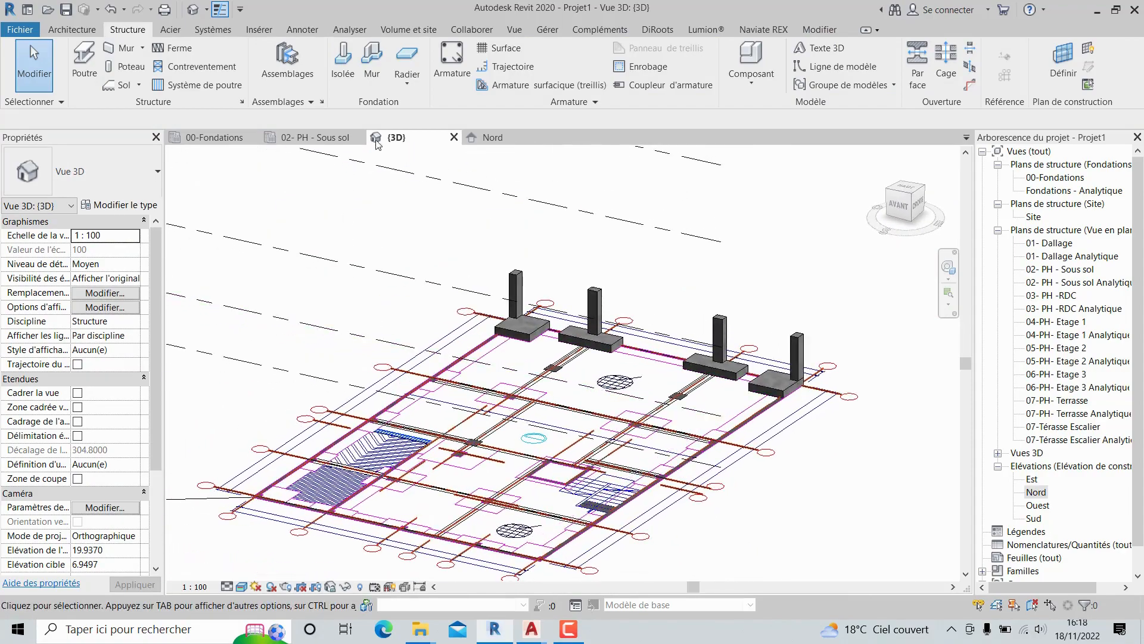
- Return to the 00-Fondations plan and examine the S5 footing locations around axes 2 and 4
click(316, 137)
click(224, 141)
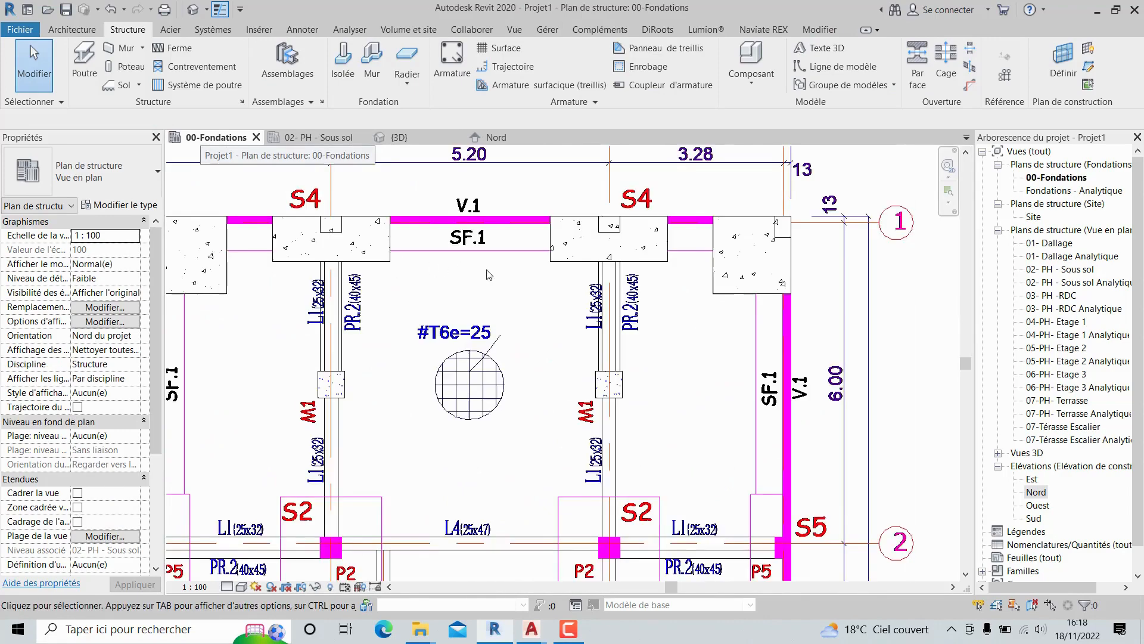
scroll(487, 269, down, 2)
middle_drag(461, 390, 559, 340)
scroll(556, 338, down, 3)
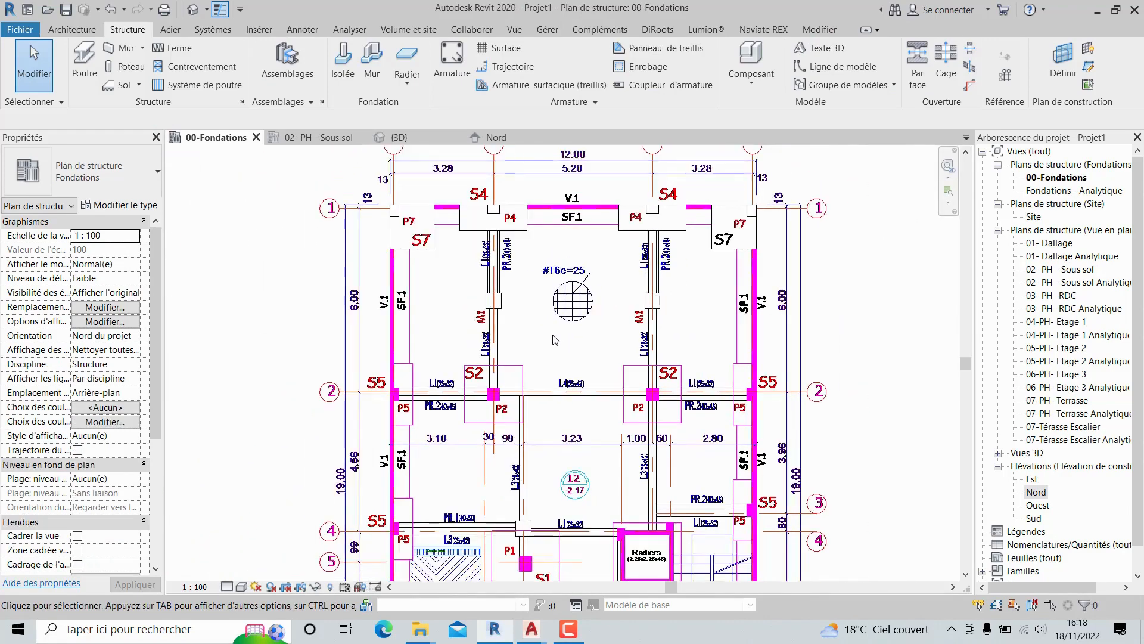
scroll(433, 300, up, 4)
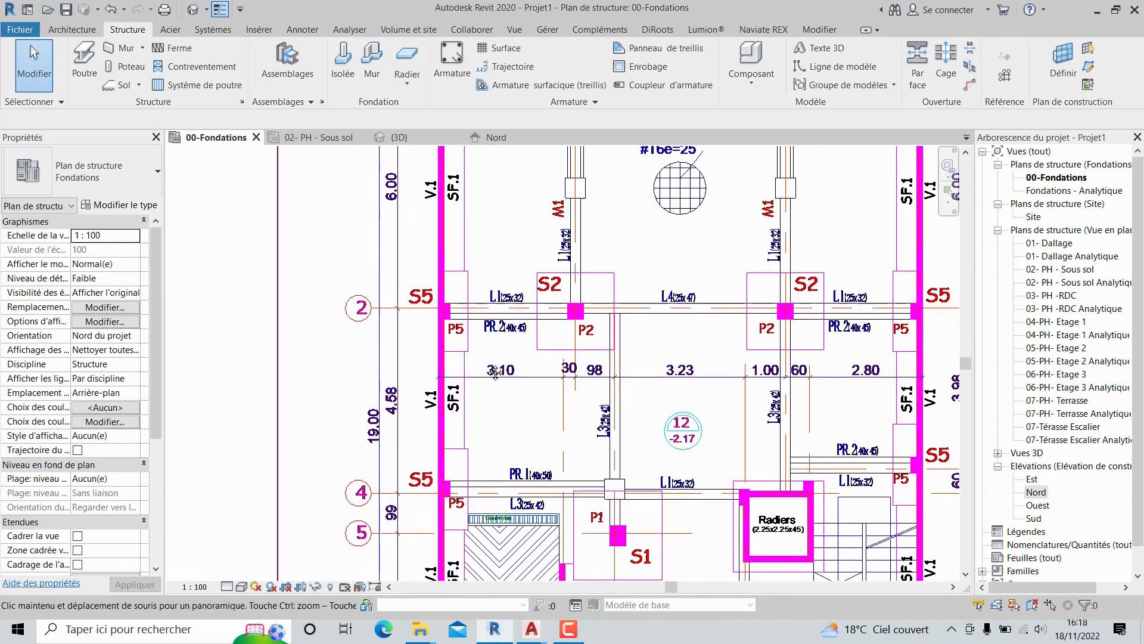
middle_drag(433, 299, 444, 359)
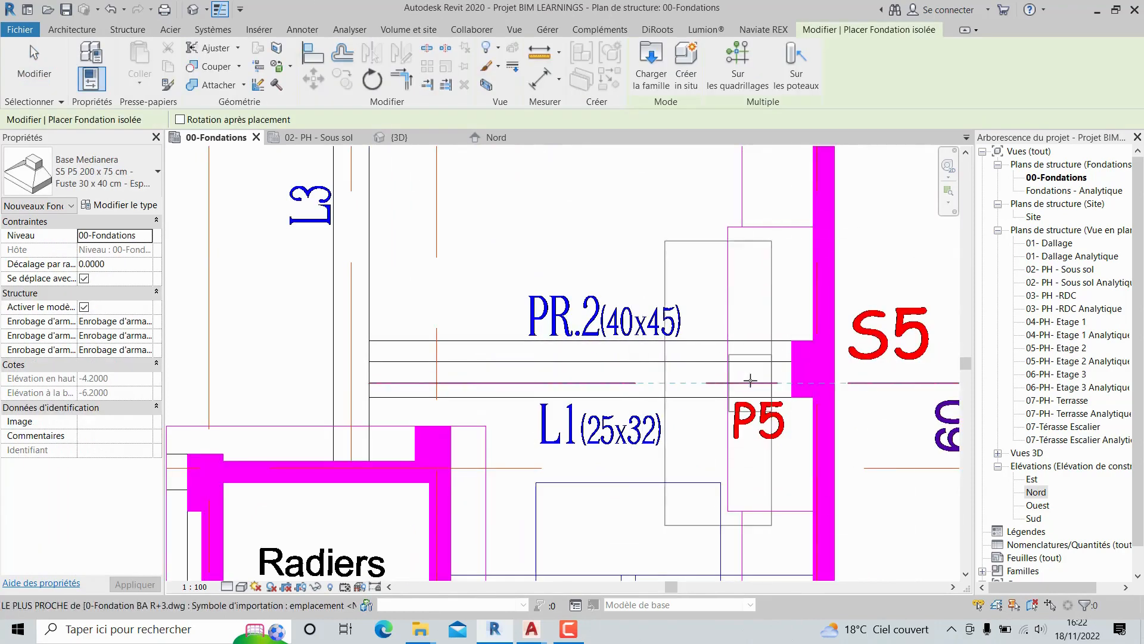
- Place an S5 P5 200 x 75 cm - Fuste 30 x 40 cm footing on the P5 column at axes H and 3
scroll(772, 343, up, 3)
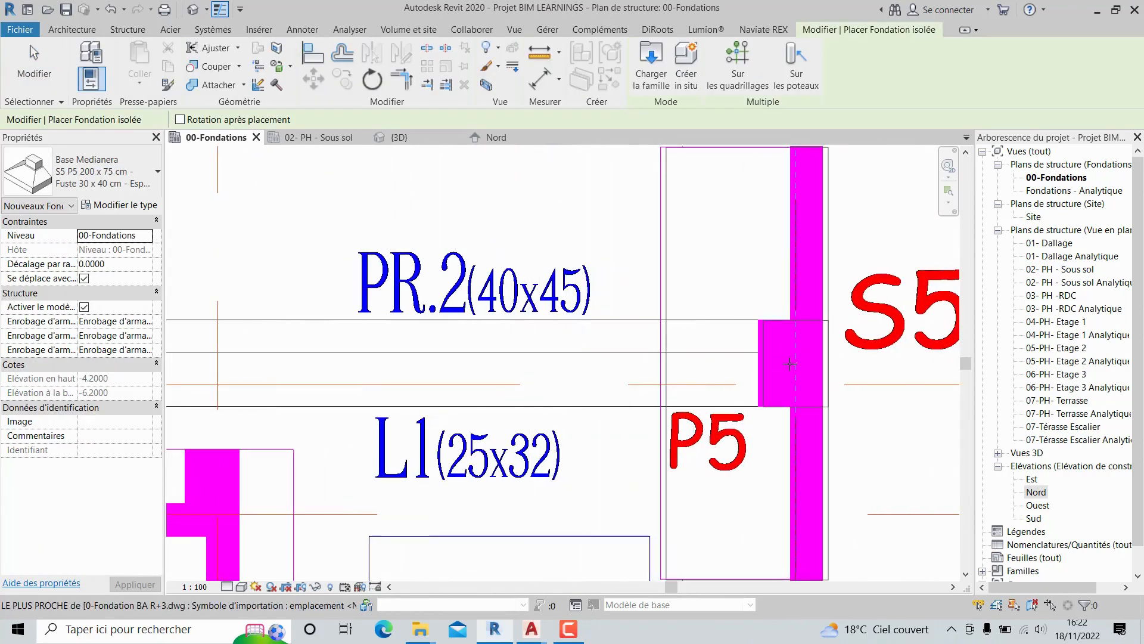
scroll(789, 364, up, 2)
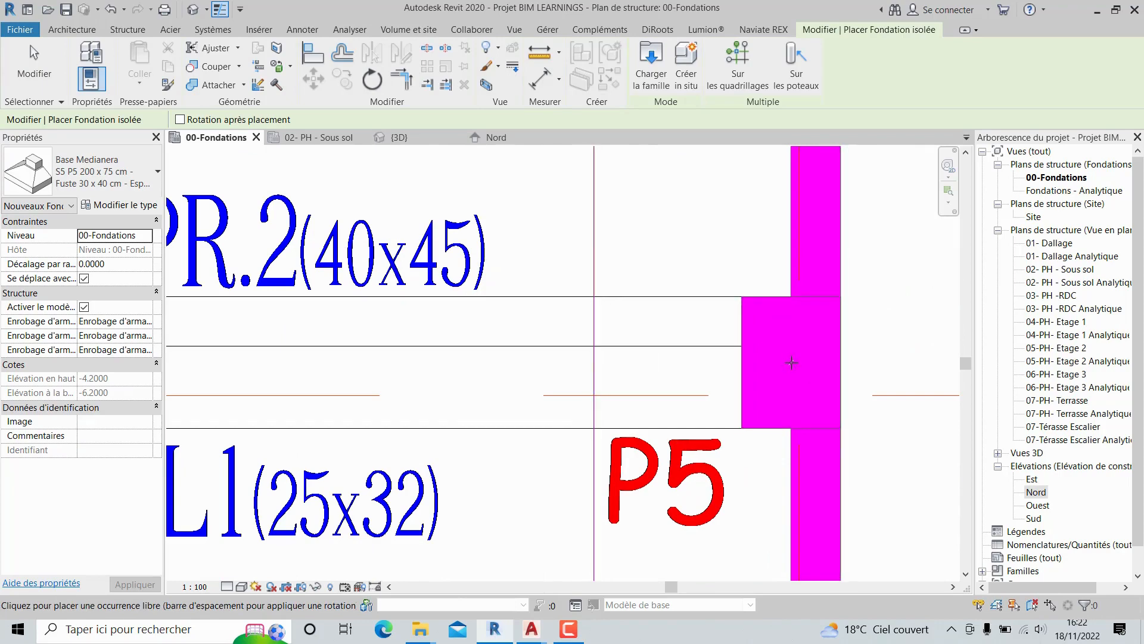
scroll(793, 364, down, 5)
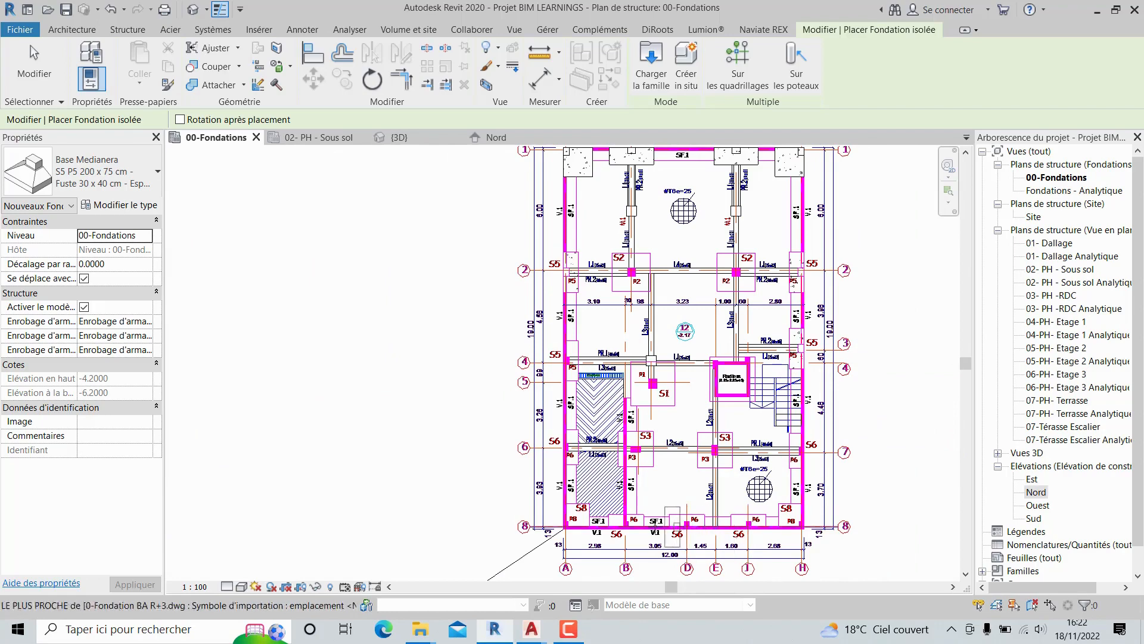
- Place another S5 P5 200 x 75 cm footing on the P5 column at axes A and 4, and end the placement
scroll(572, 361, up, 5)
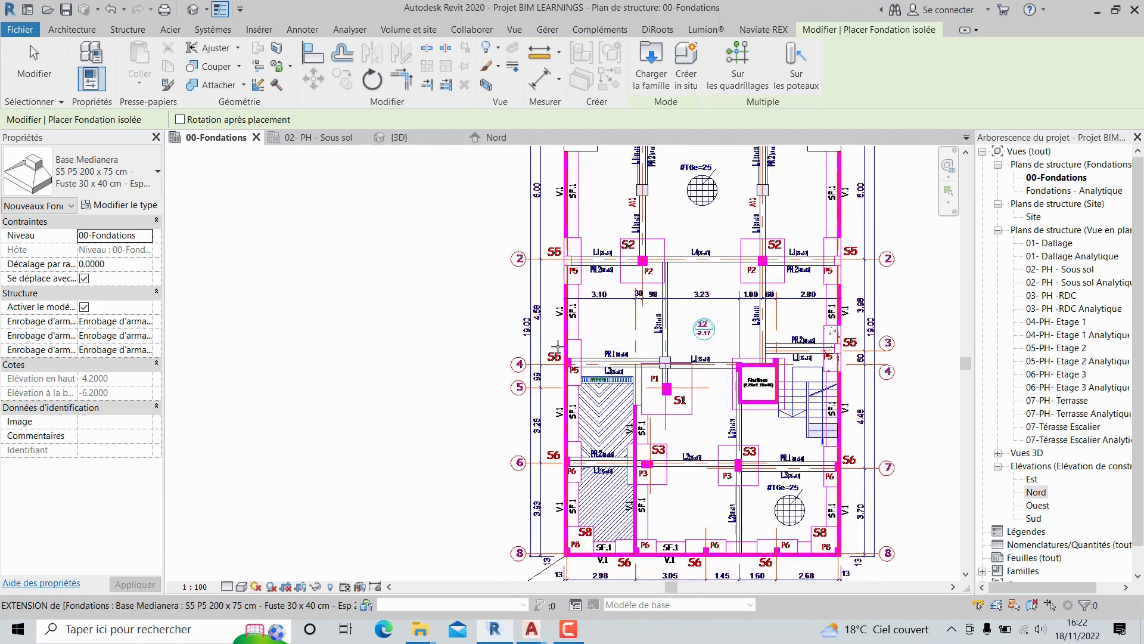
scroll(641, 404, up, 2)
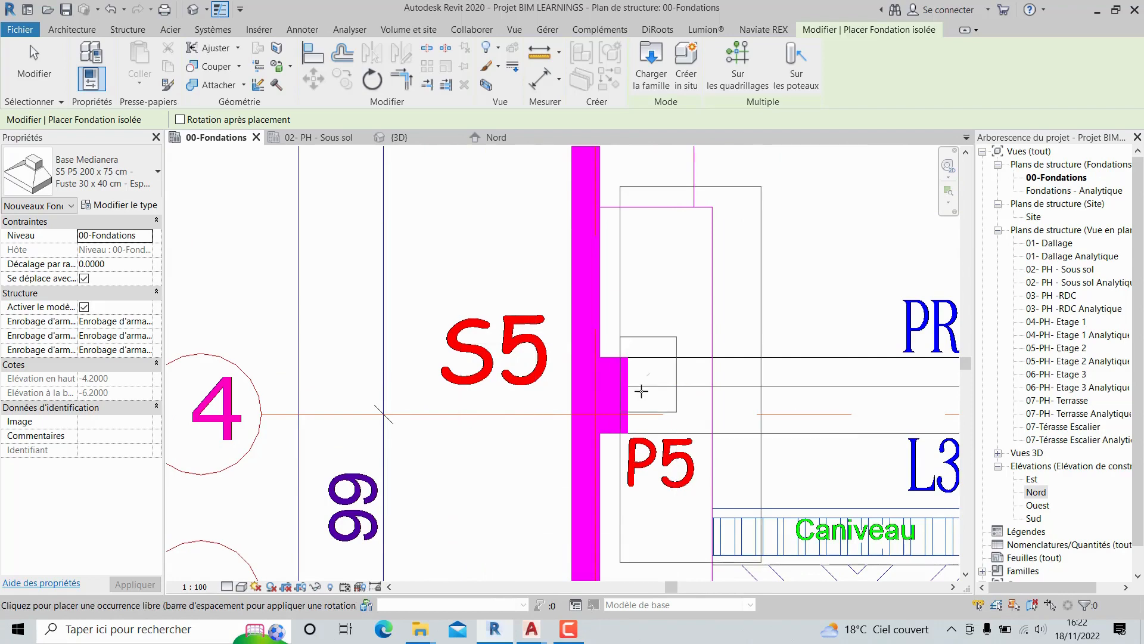
scroll(619, 382, up, 2)
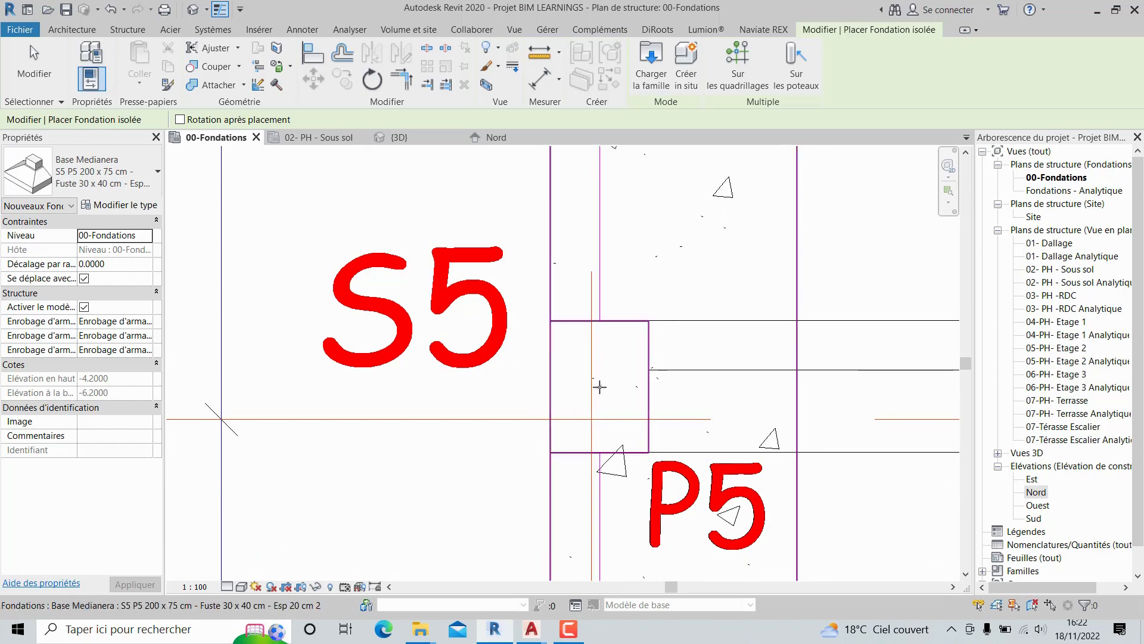
scroll(541, 385, down, 8)
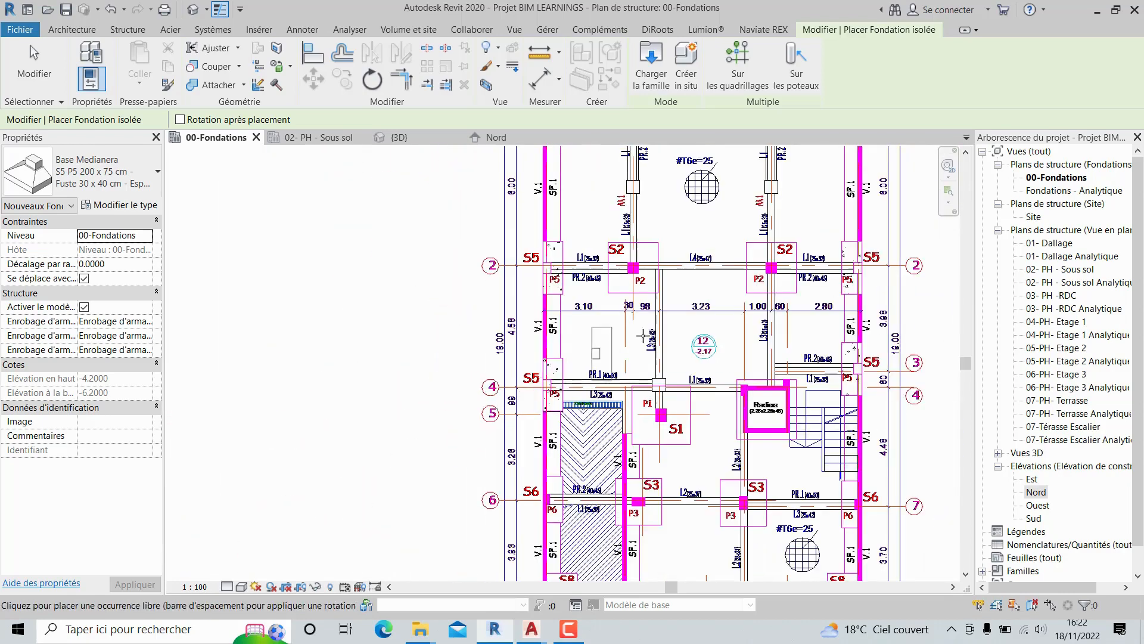
key(Escape)
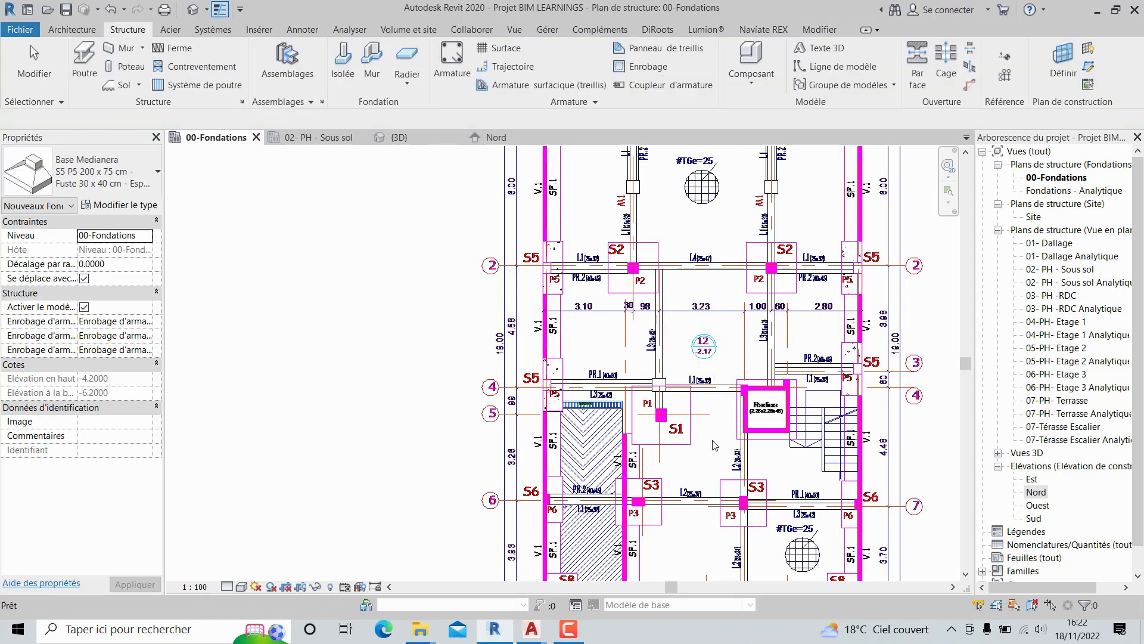
- Measure the length of the S6 footing outline around the P6 column at axes B and 8 with a temporary model line
middle_drag(720, 423, 707, 257)
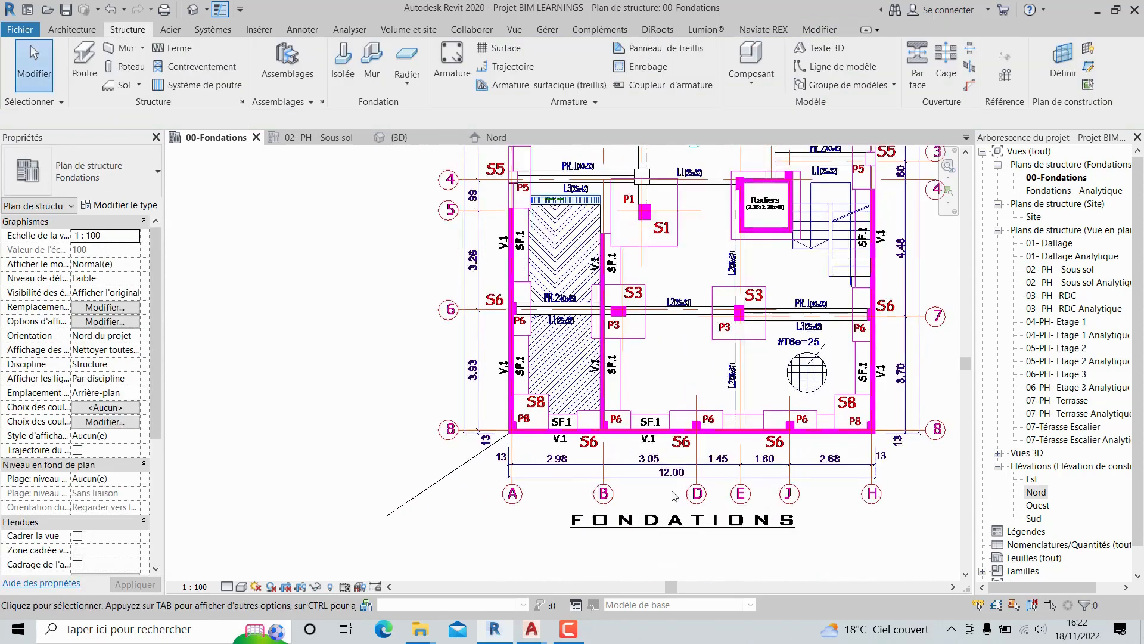
scroll(679, 471, up, 2)
scroll(604, 408, up, 3)
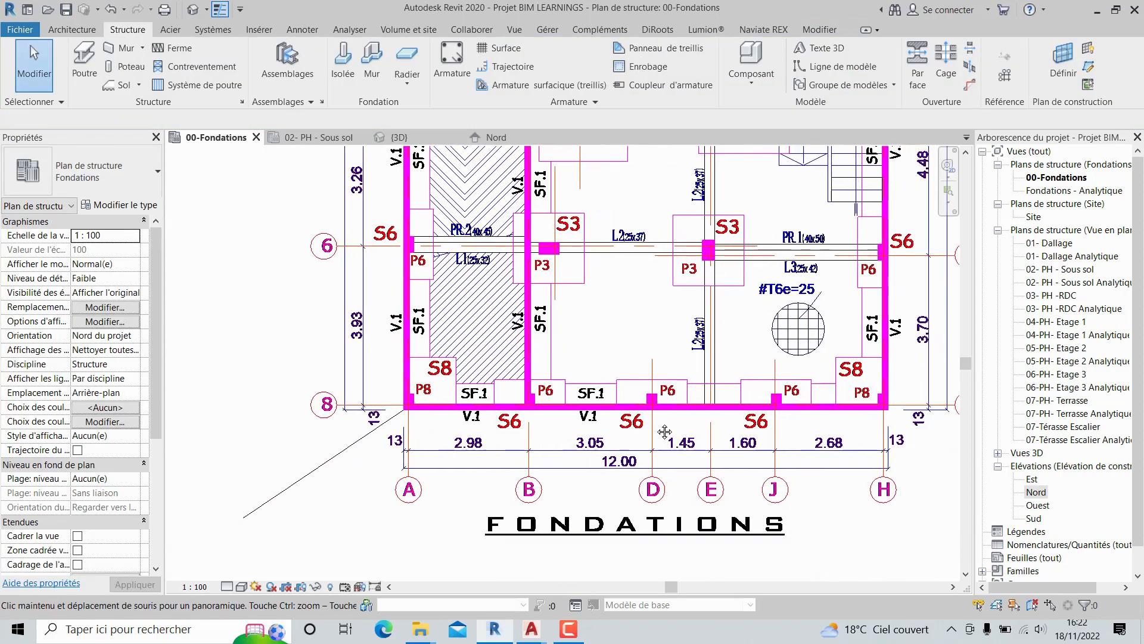
click(824, 66)
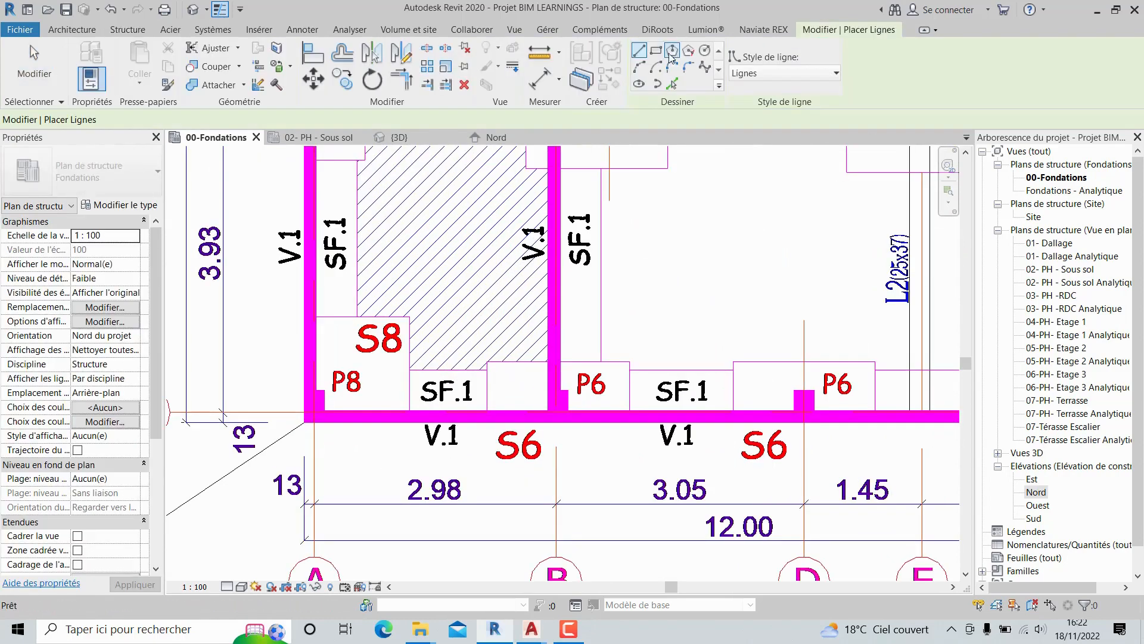
click(488, 421)
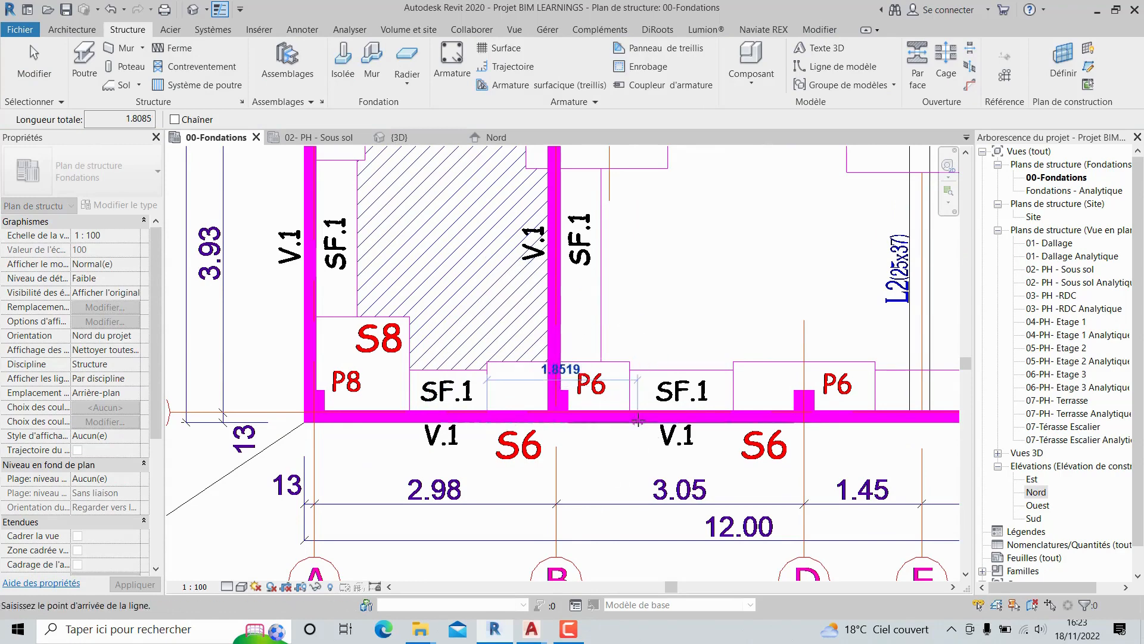
key(Escape)
key(Escape)
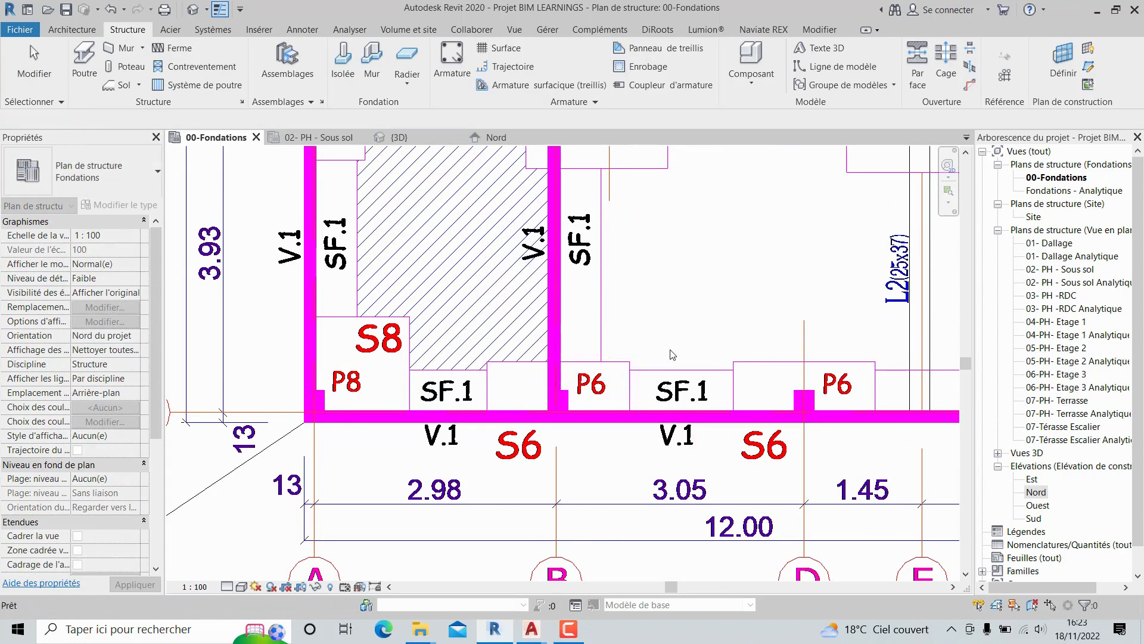
- Measure the side of the P6 column at axes B and 8 with a temporary model line
click(832, 66)
scroll(547, 408, up, 2)
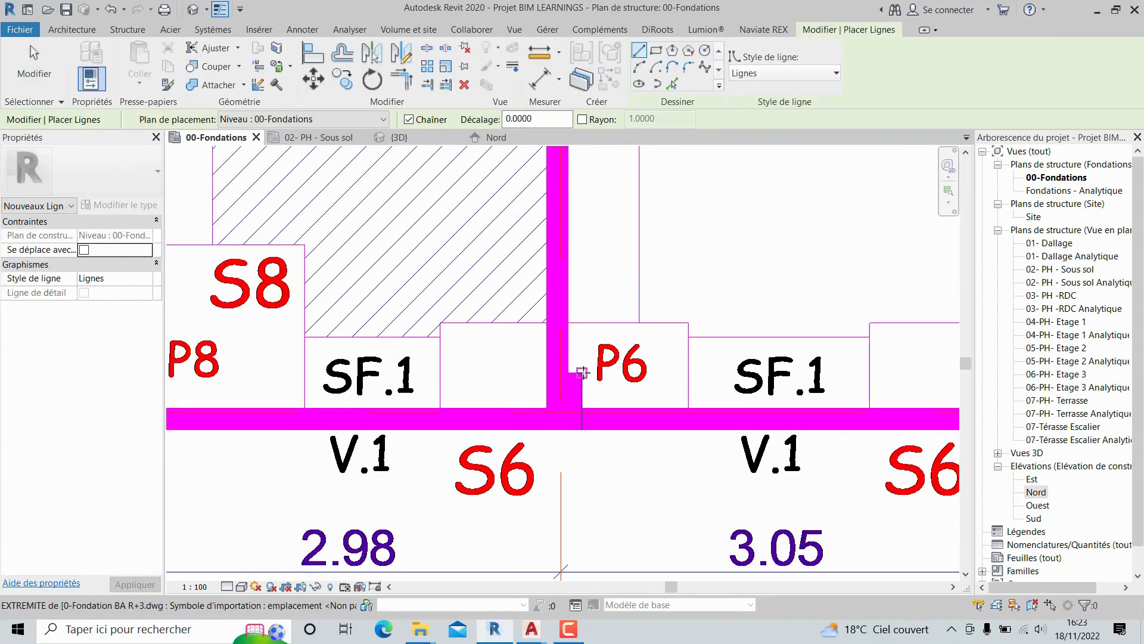
click(546, 408)
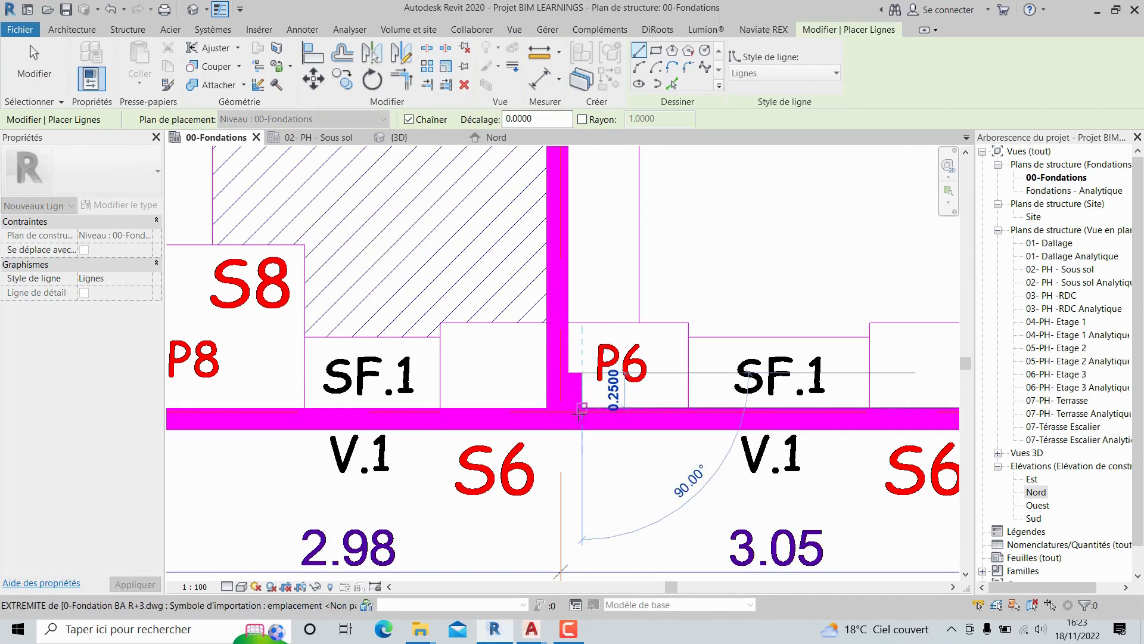
key(Escape)
scroll(625, 434, down, 5)
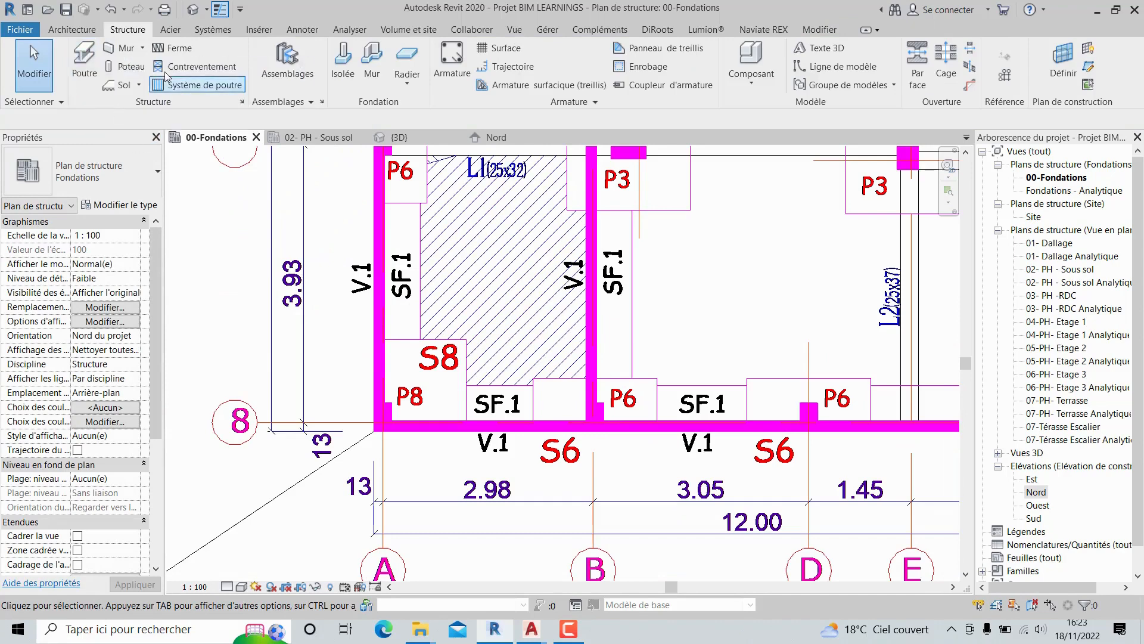
- Duplicate the S5 P5 isolated foundation type as S6 P6 1.75 x 75 cm - Fuste 30 x 40 cm - Esp 20 cm 3
click(343, 63)
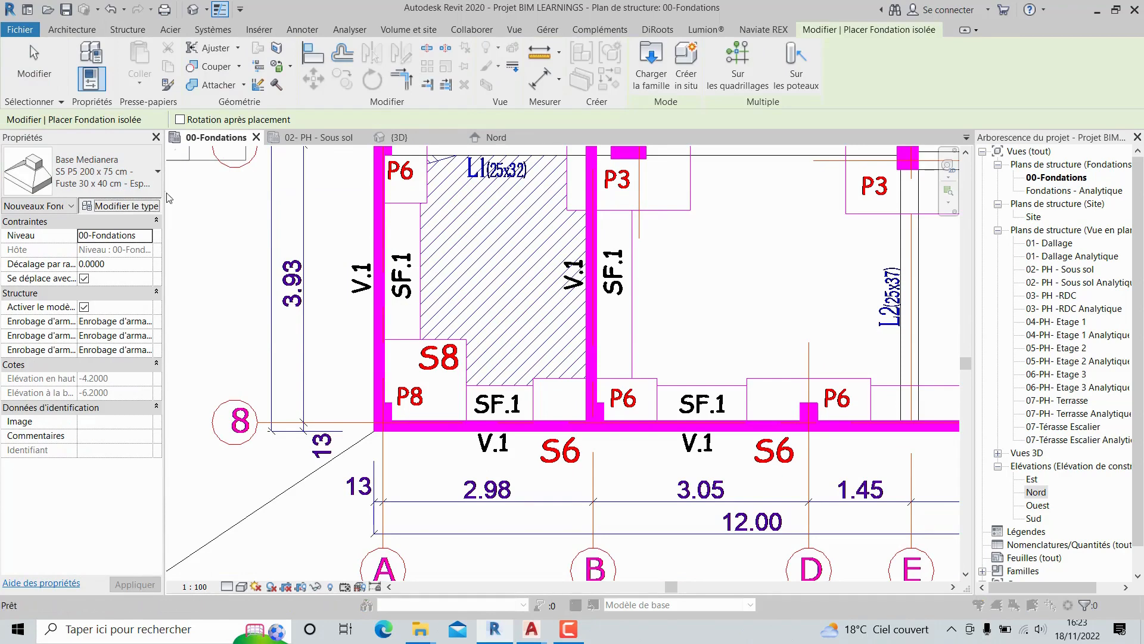
click(119, 205)
click(1075, 224)
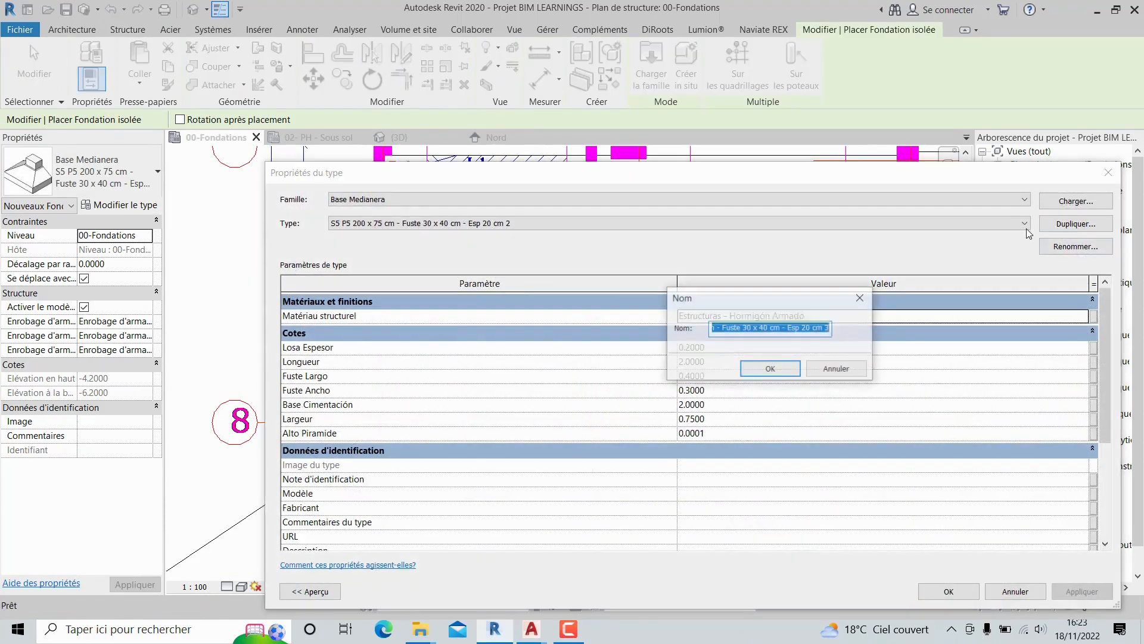
click(719, 327)
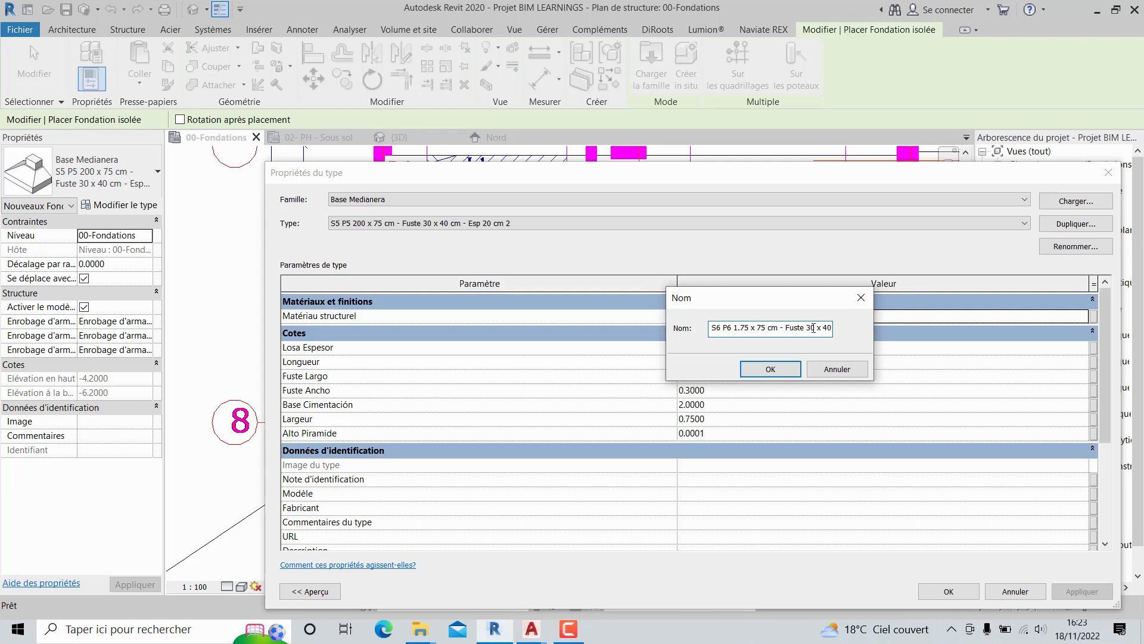
click(791, 365)
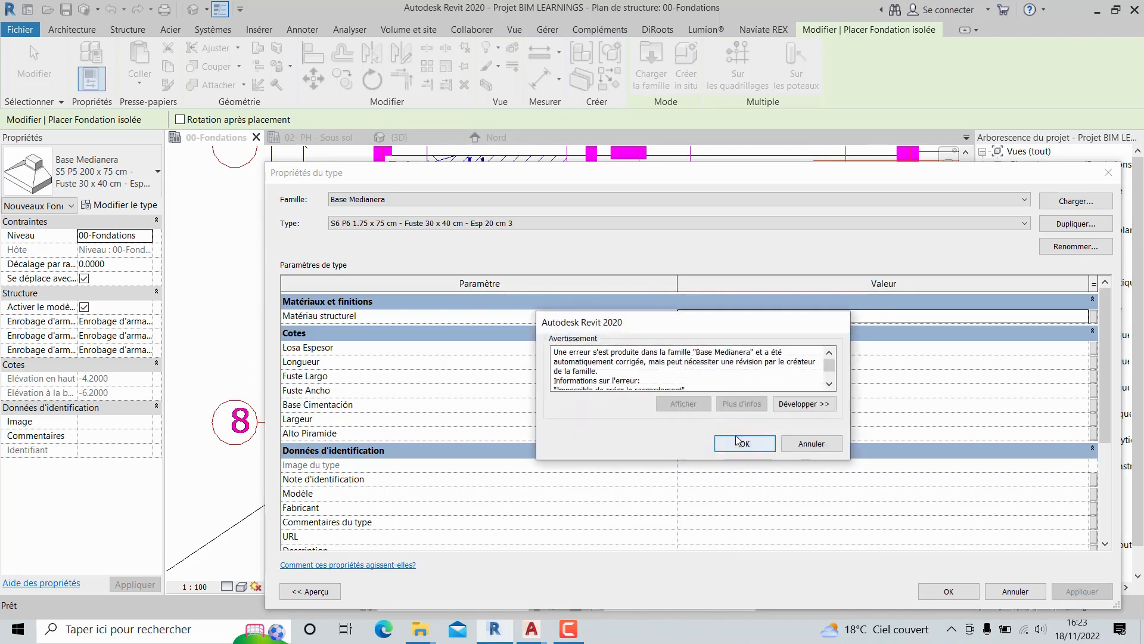
click(735, 440)
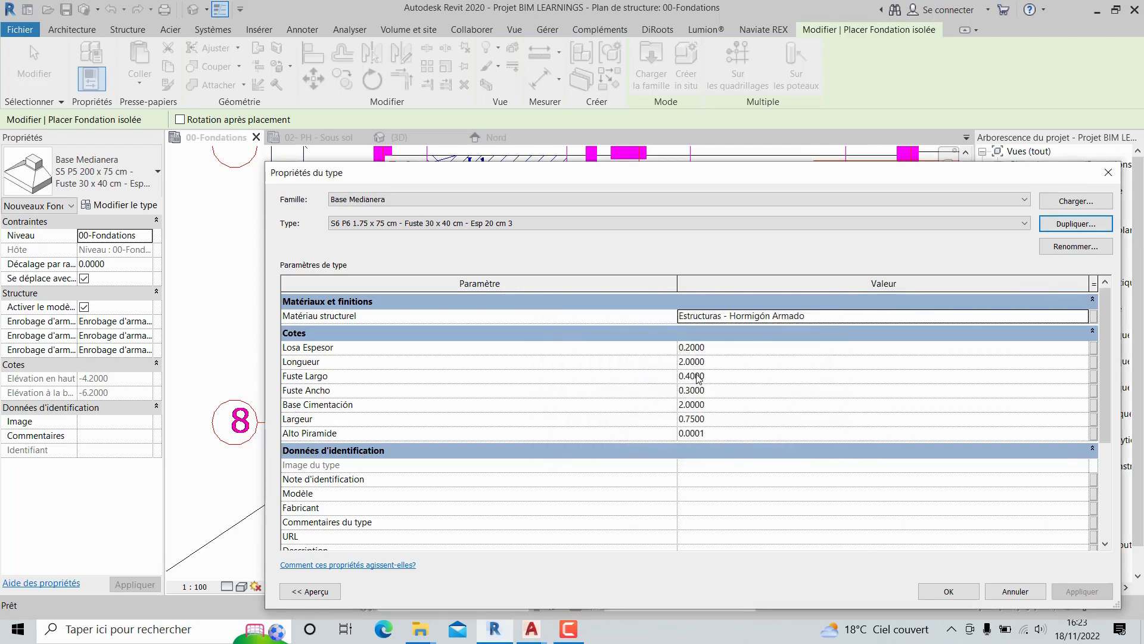
- Set the Longueur of the S6 P6 footing type to 1.75 and apply the type changes
drag(784, 362, 685, 361)
text(1.)
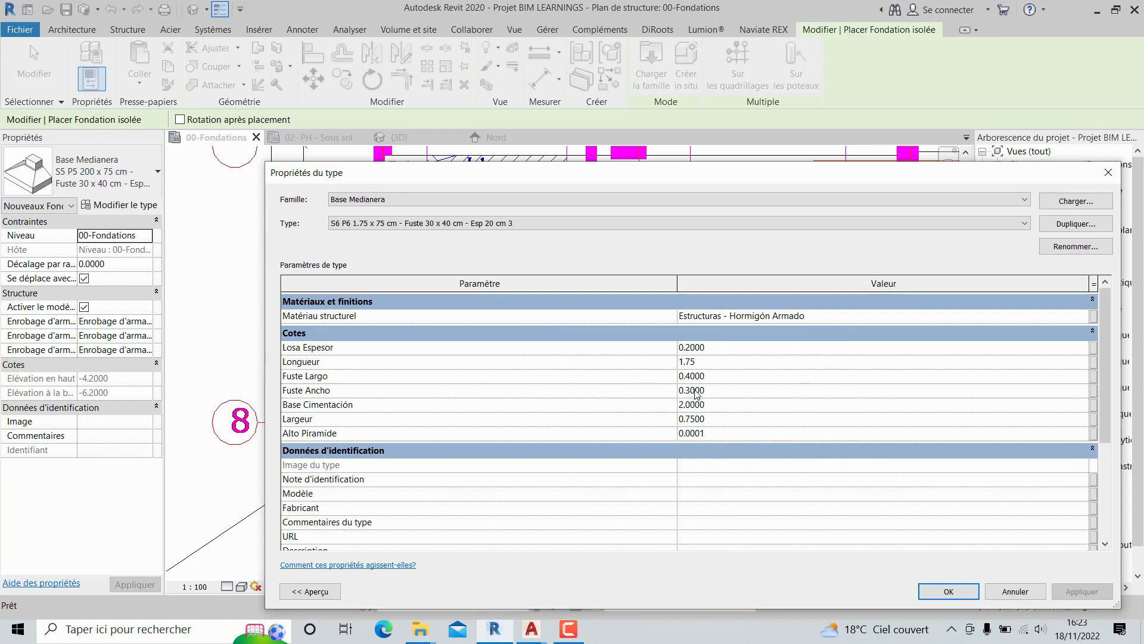
text(75)
click(948, 592)
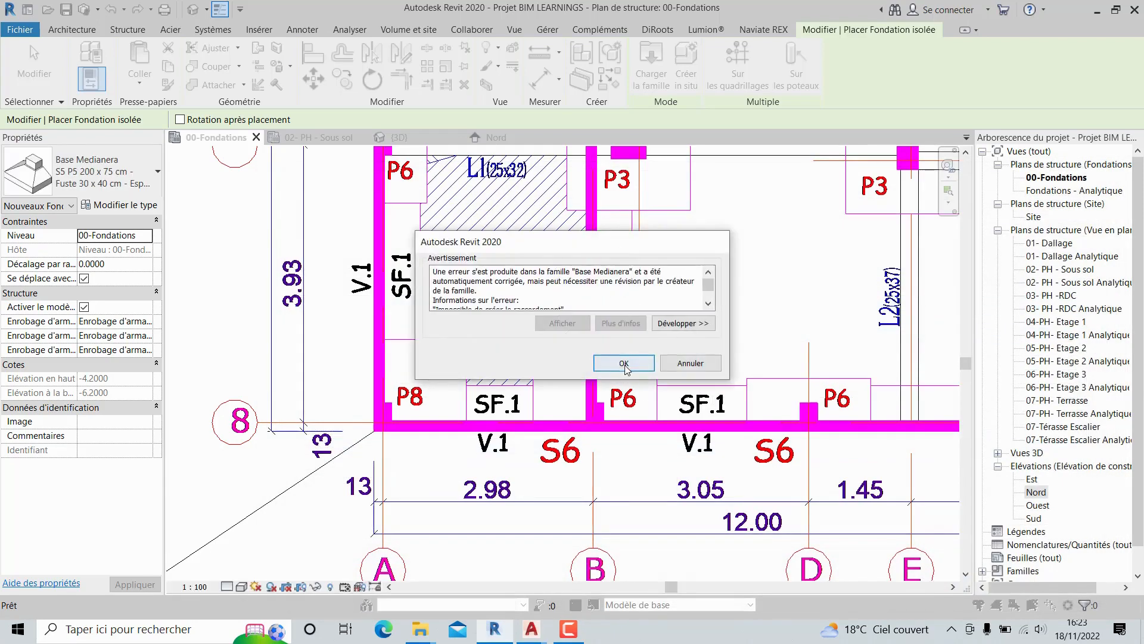
click(623, 367)
scroll(599, 404, up, 3)
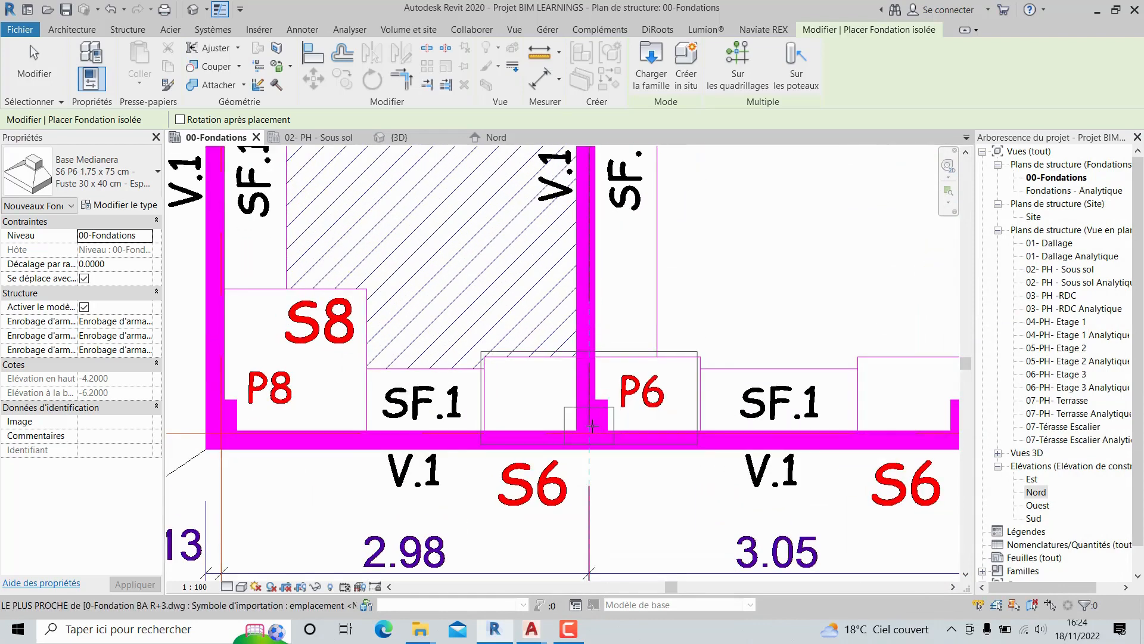
scroll(594, 424, up, 2)
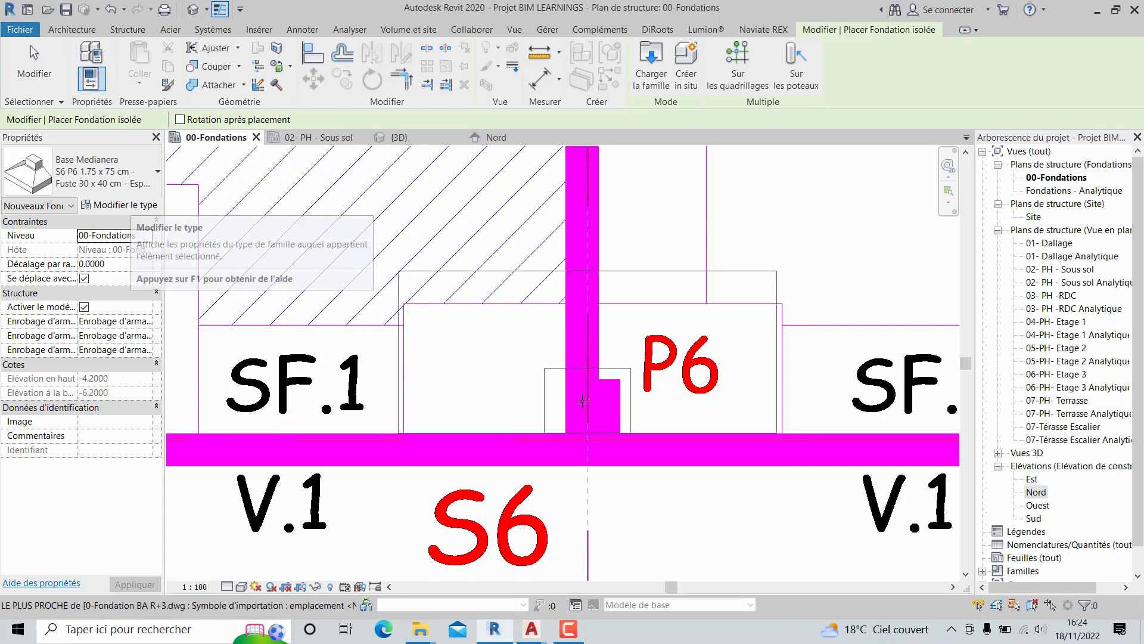
key(Escape)
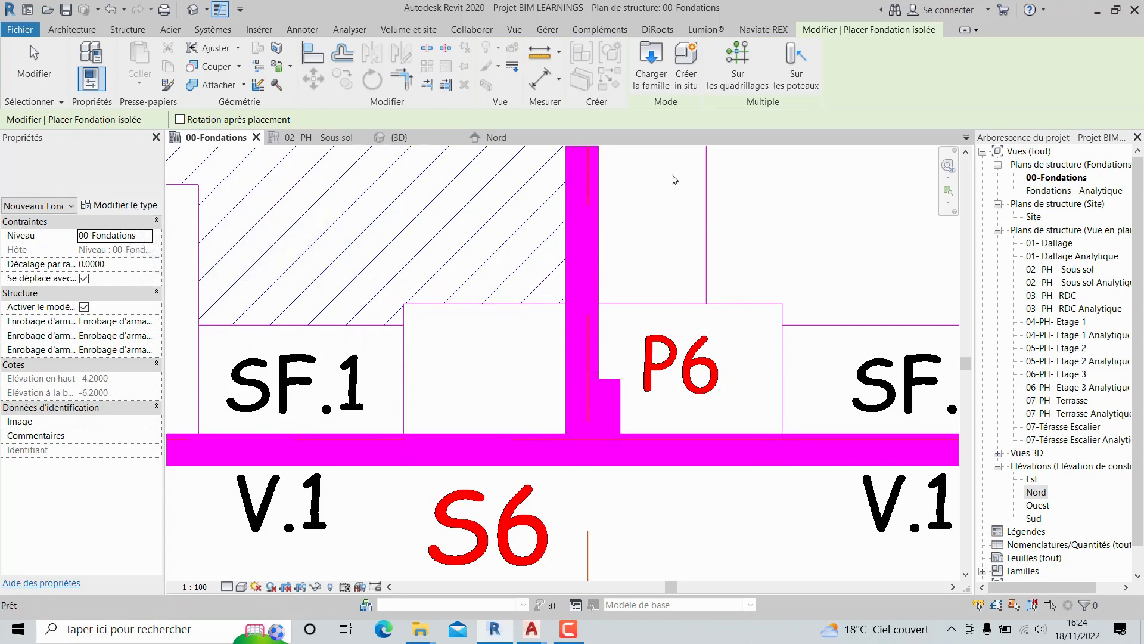
- Measure the full depth of the P6 column at axis B down into the V.1 wall with a temporary model line
click(818, 68)
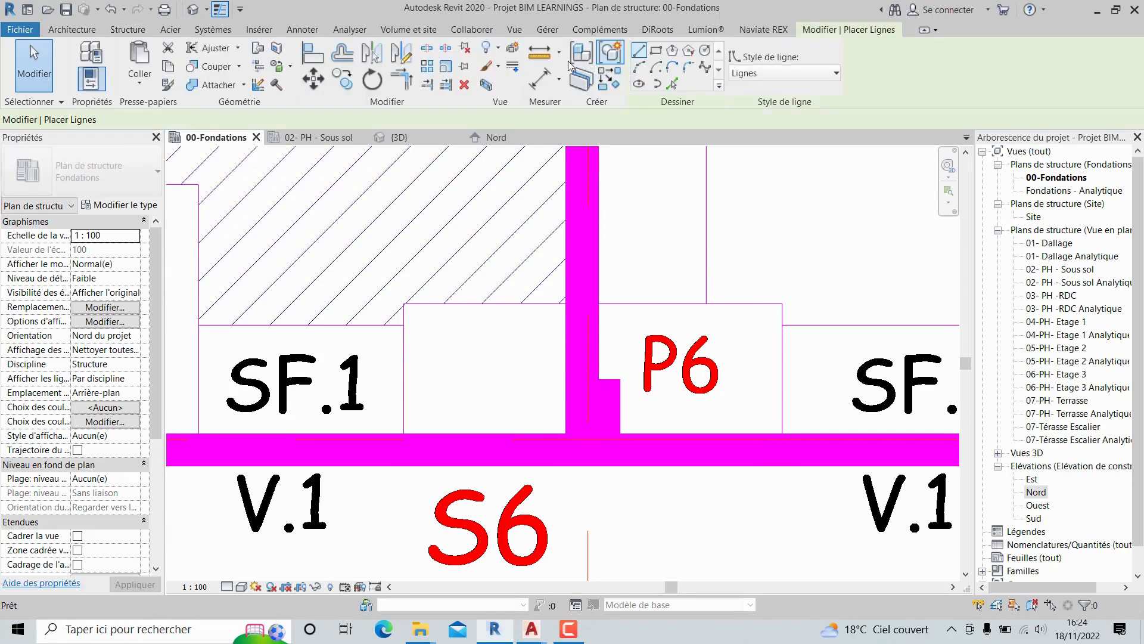
click(620, 379)
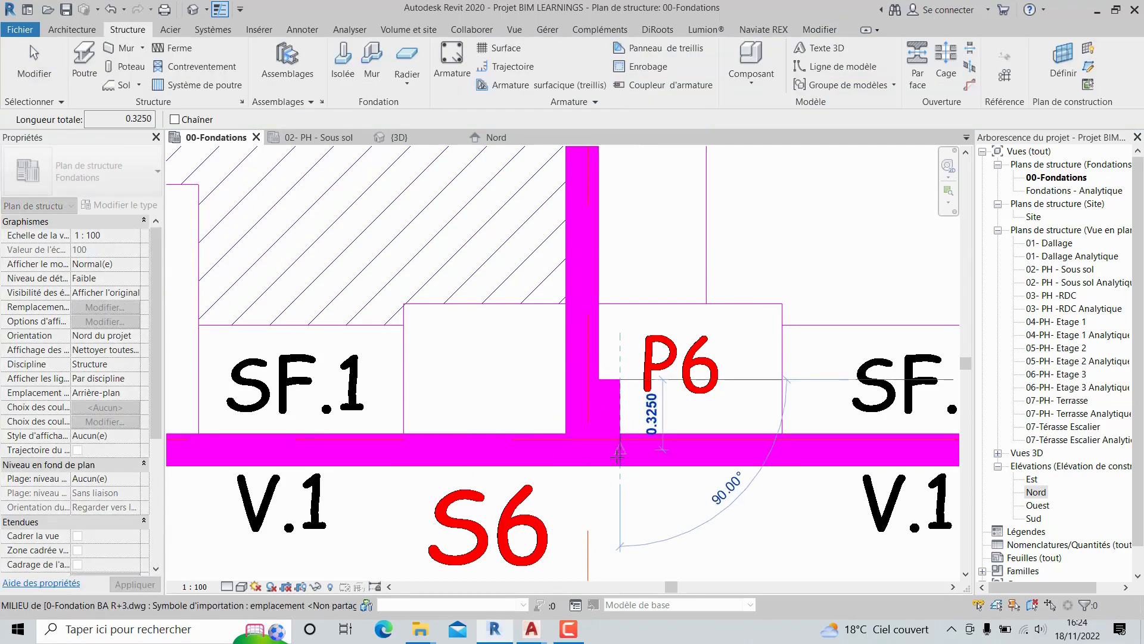
key(Escape)
key(Escape)
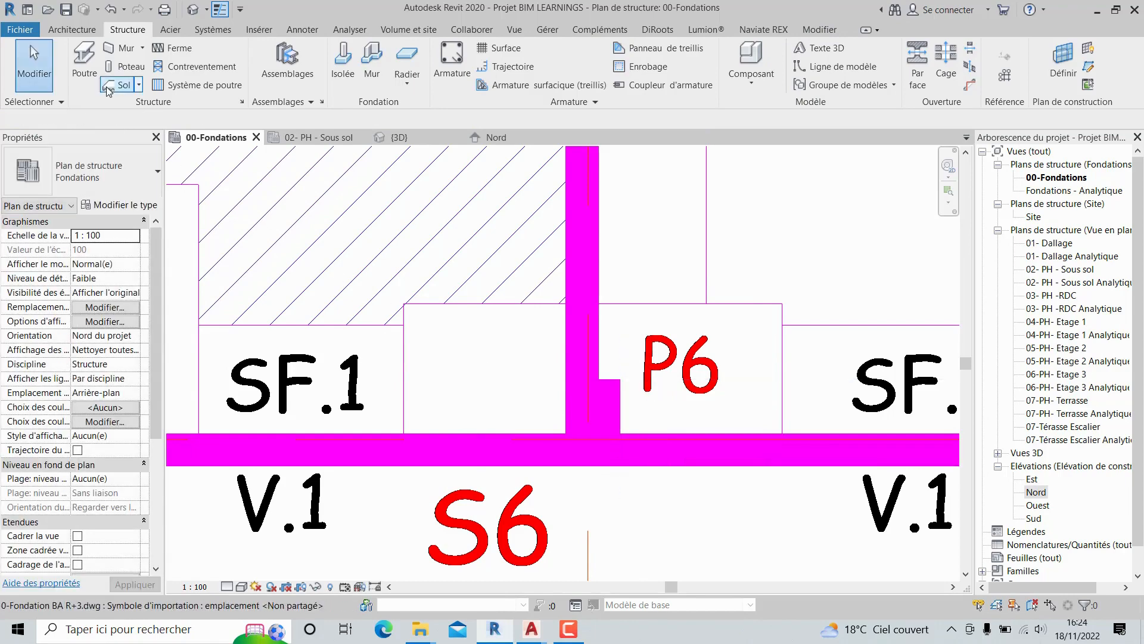
- Set the S6 P6 footing type's Fuste Largo to 0.25 and Fuste Ancho to 0.40
click(343, 60)
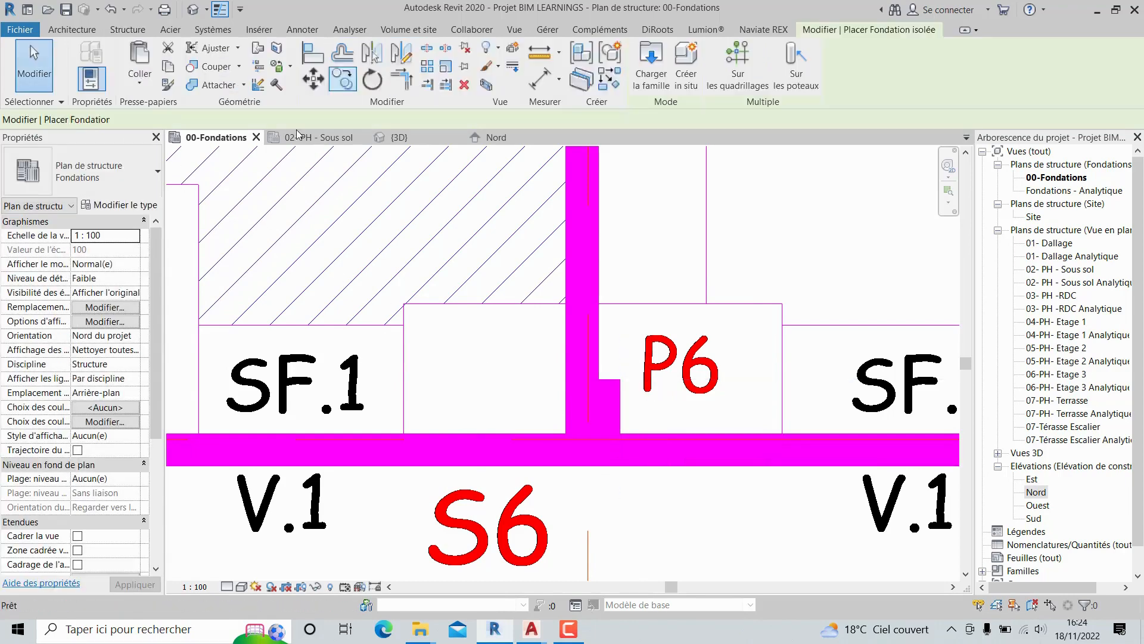
click(135, 206)
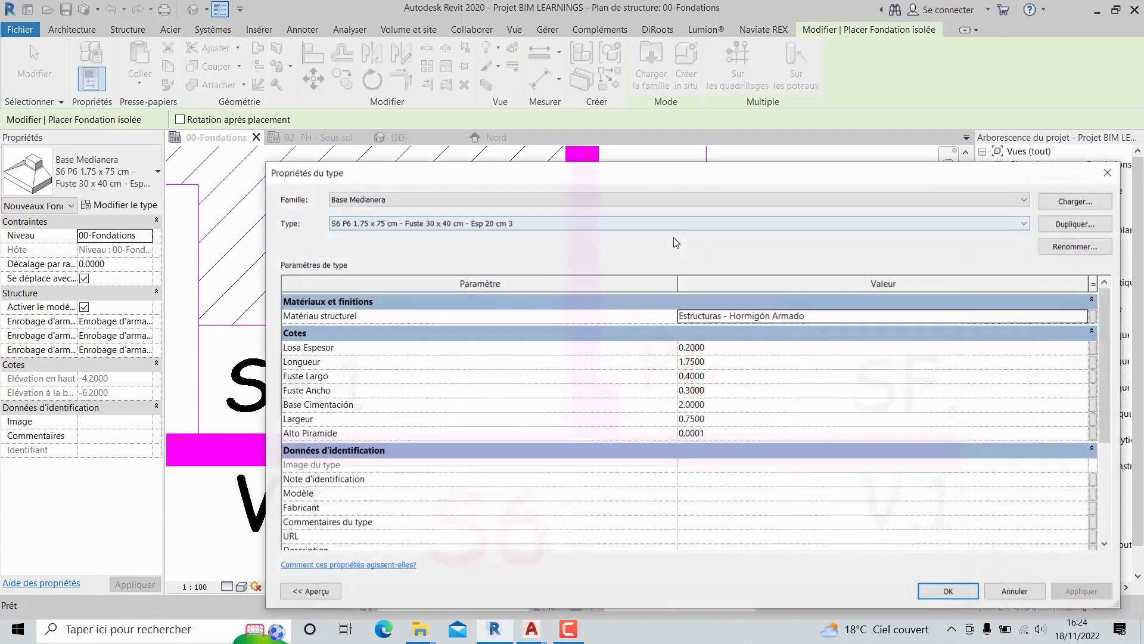
click(695, 376)
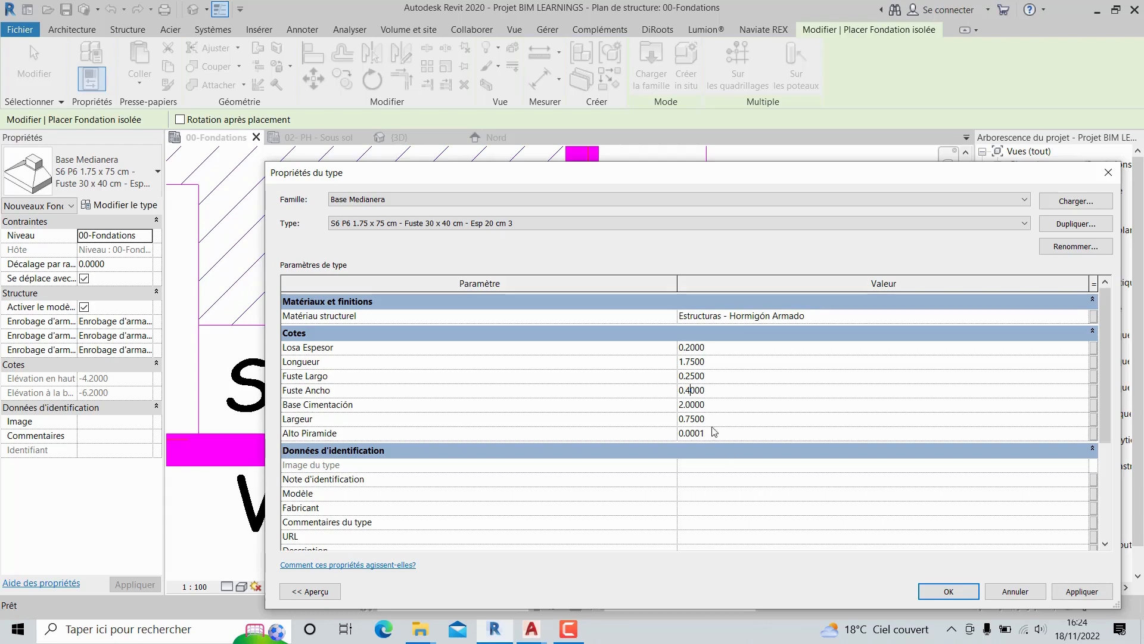
click(949, 592)
click(623, 365)
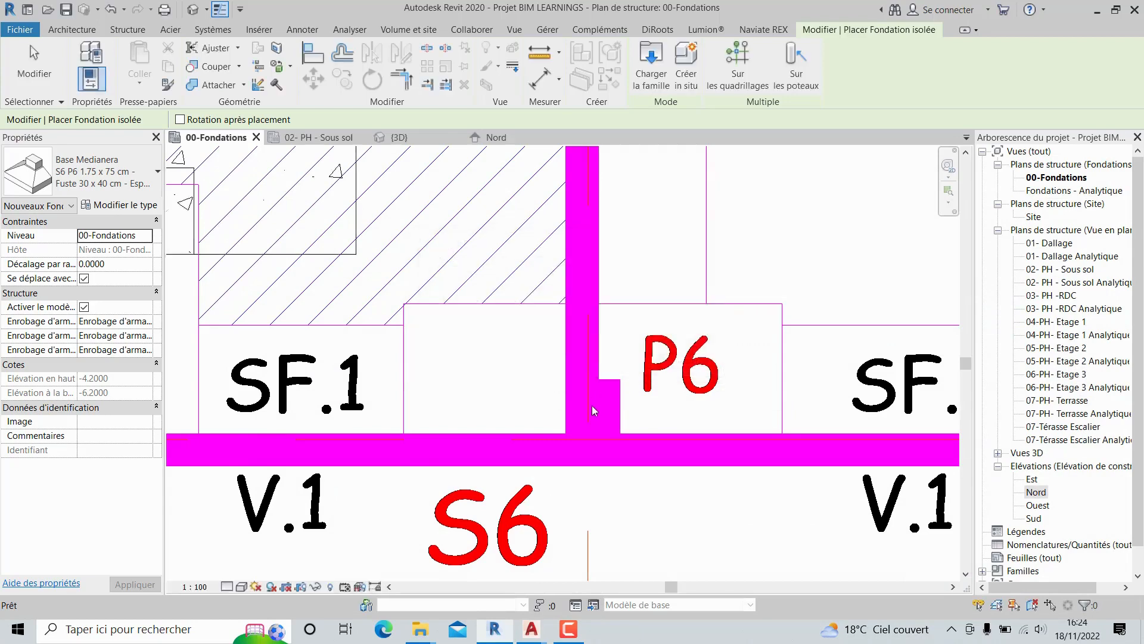
- Place an S6 P6 1.75 x 75 cm footing on the P6 column at axes B and 8, aligned with its plan outline
scroll(608, 418, up, 1)
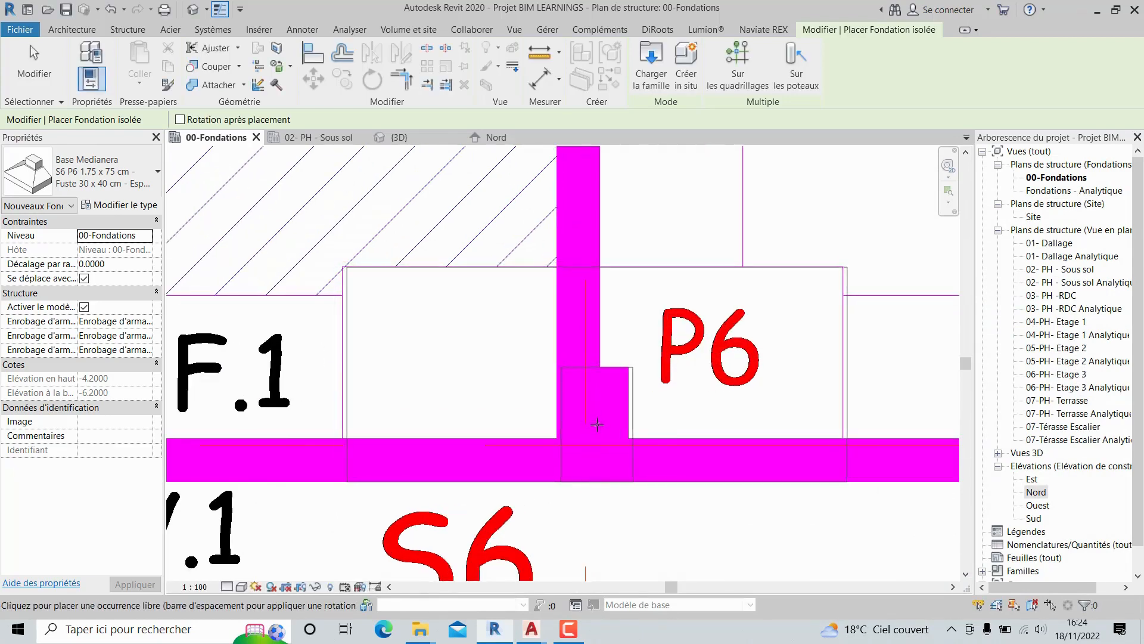
scroll(597, 424, up, 1)
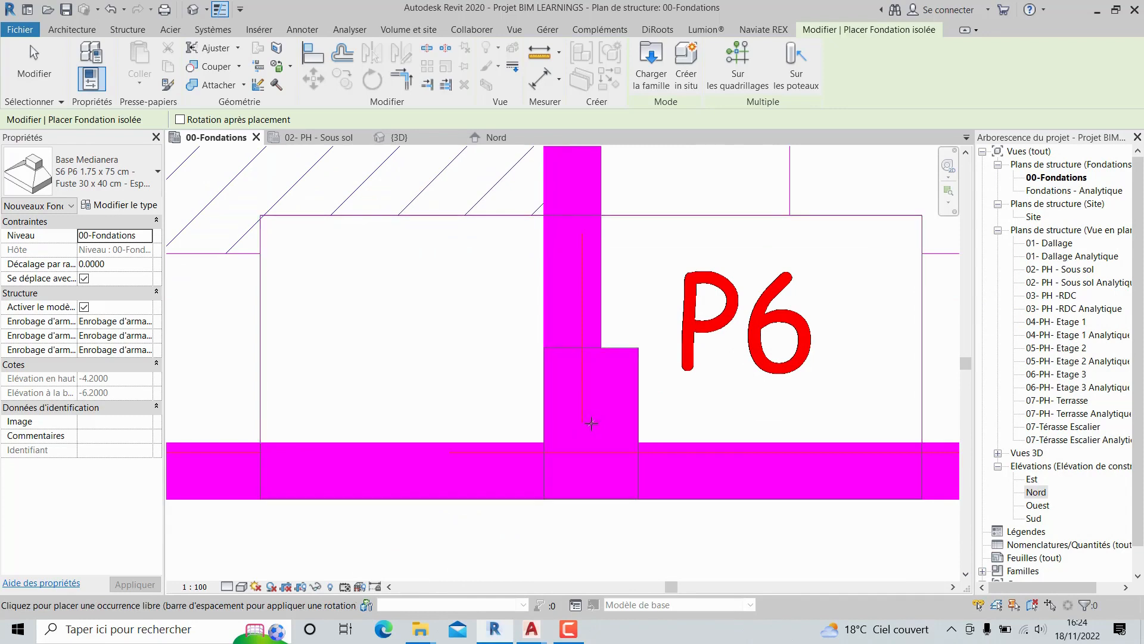
scroll(591, 423, down, 5)
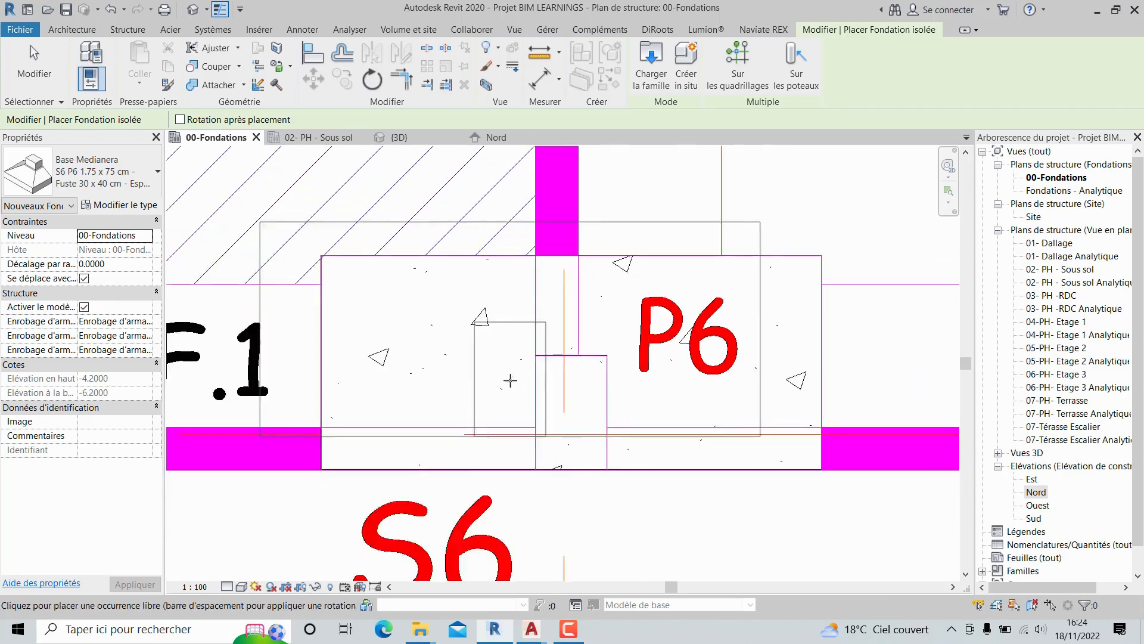
- Place another S6 P6 1.75 x 75 cm footing on the P6 column at axes D and 8
scroll(704, 375, up, 5)
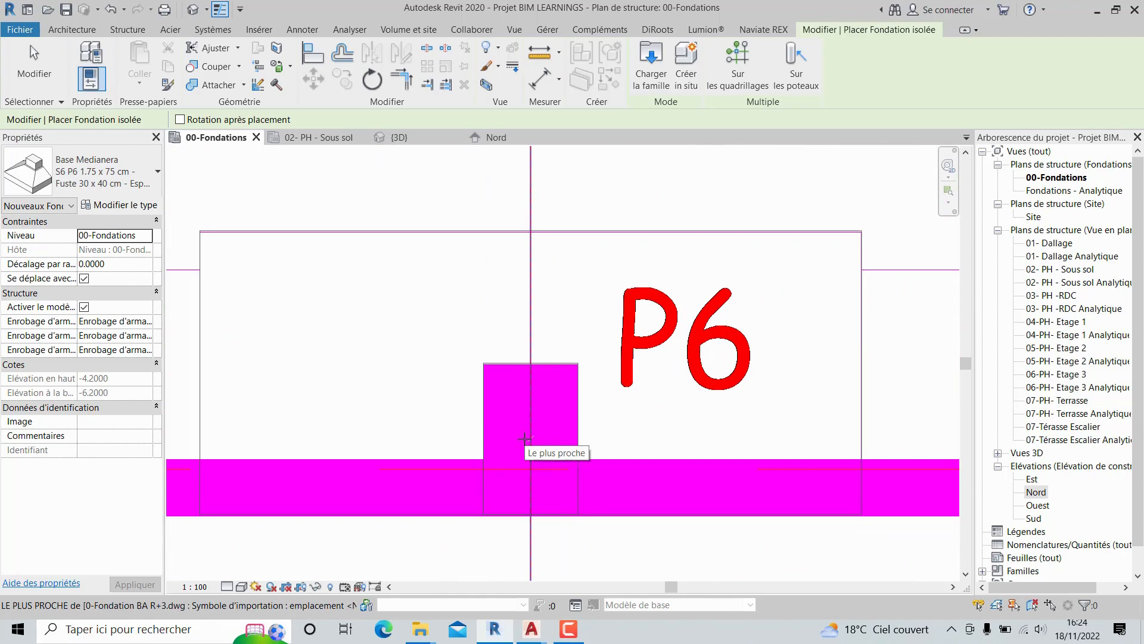
scroll(529, 439, up, 1)
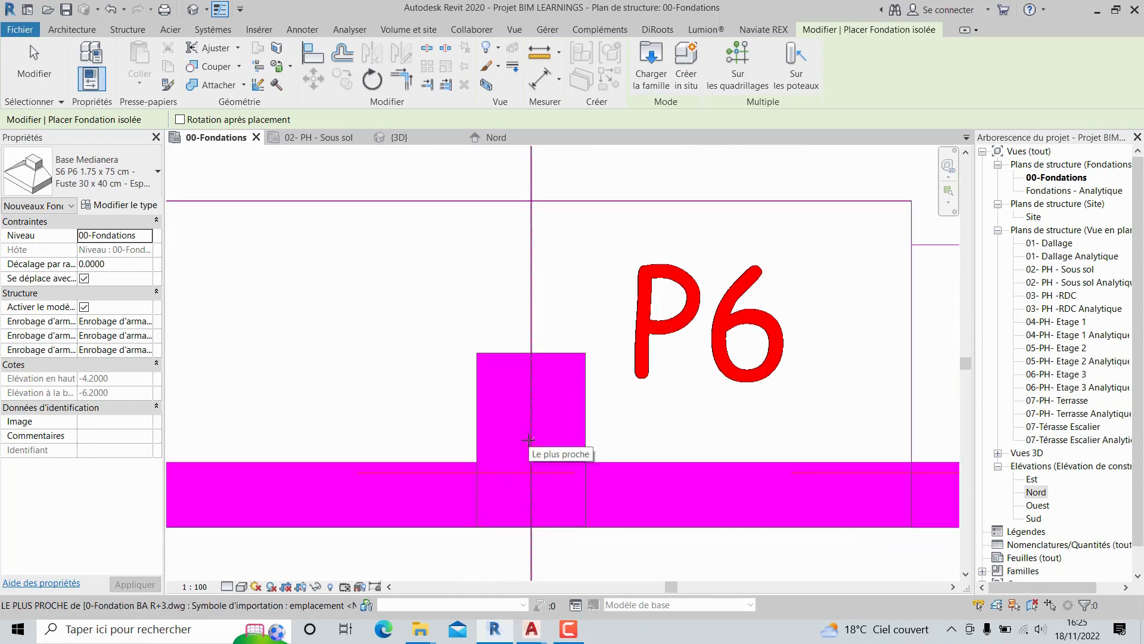
scroll(503, 429, down, 3)
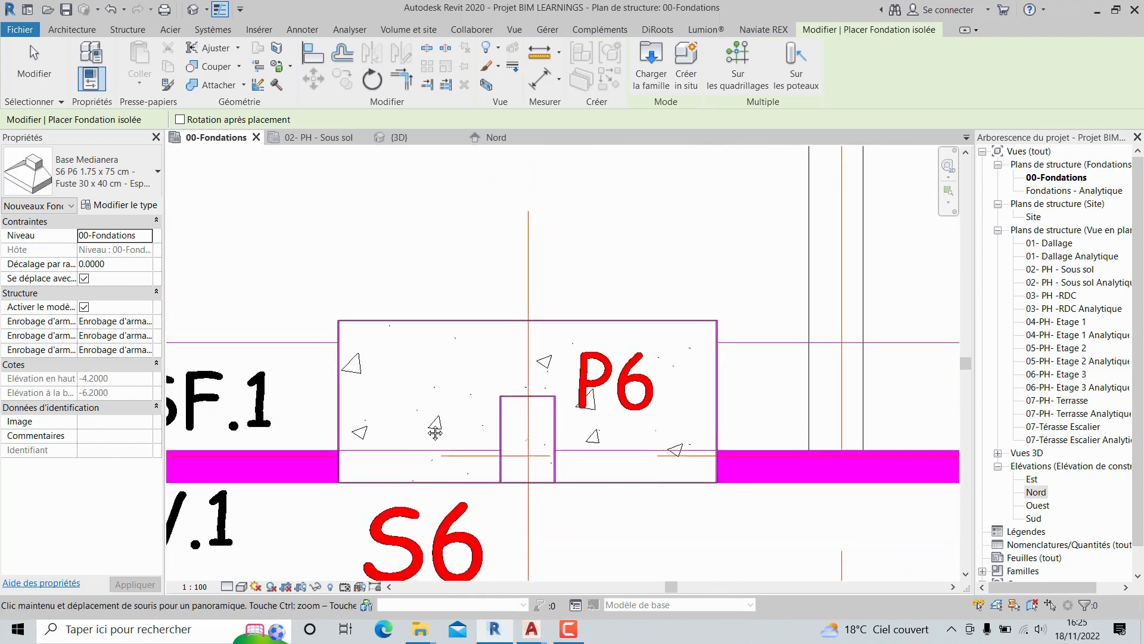
- Place a third S6 P6 1.75 x 75 cm footing on the P6 column at axes J and 8, and end the placement
scroll(412, 421, down, 2)
scroll(656, 411, up, 4)
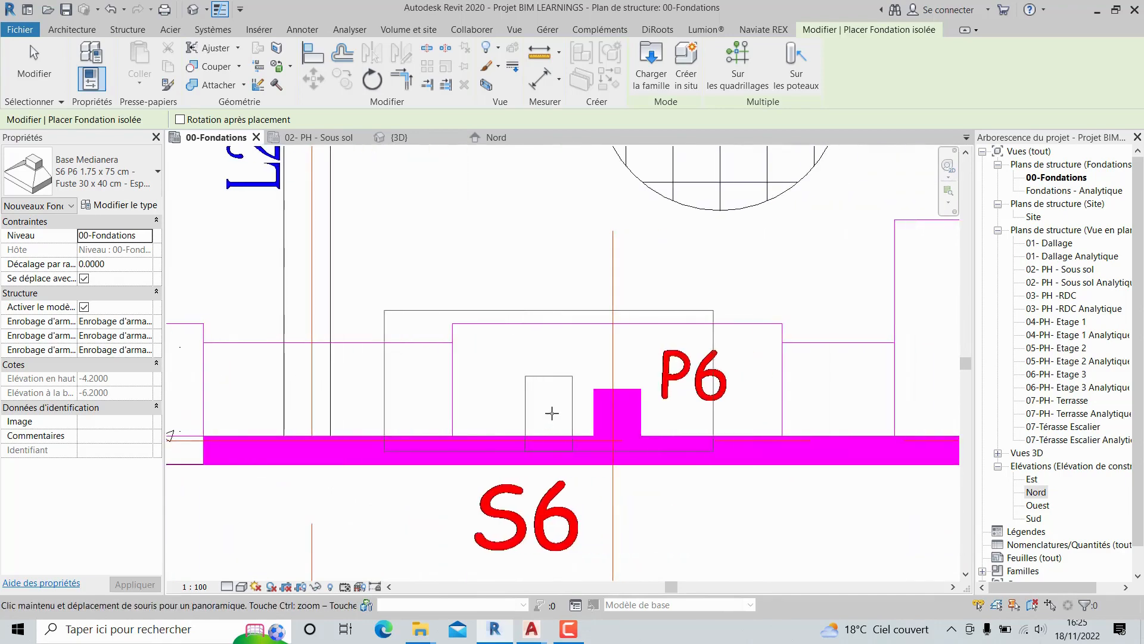
scroll(655, 417, up, 1)
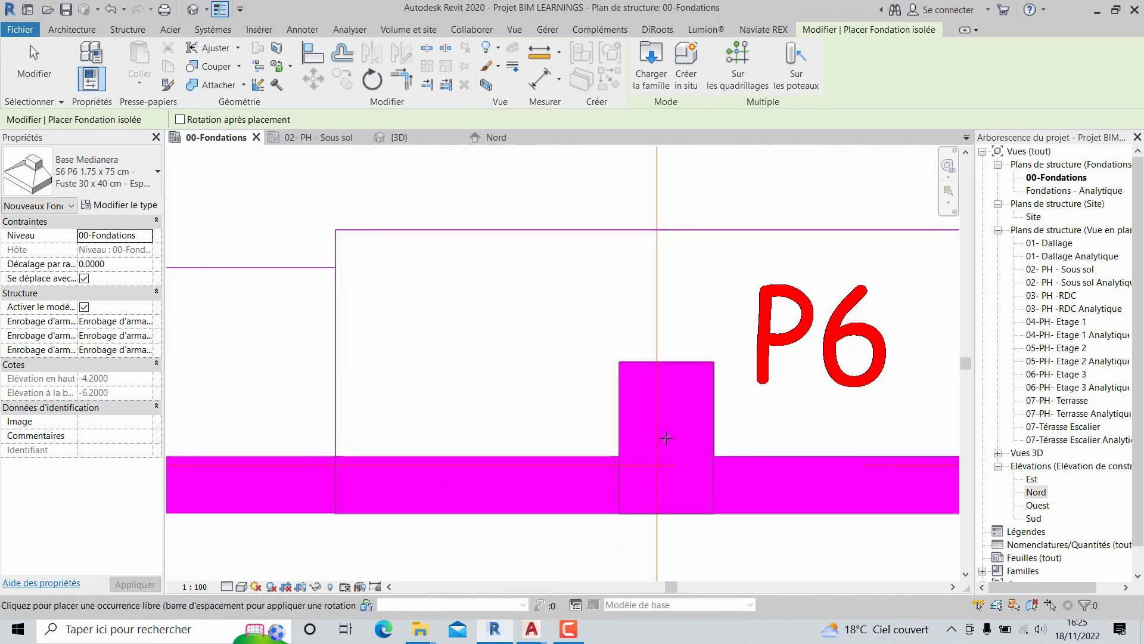
scroll(667, 438, down, 5)
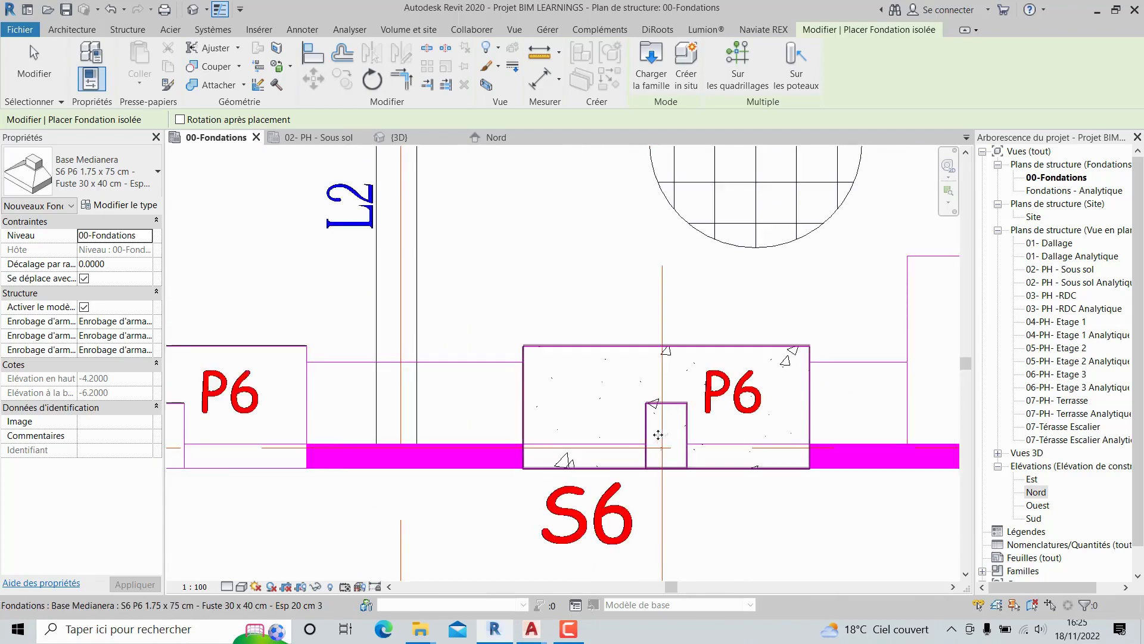
key(Escape)
key(Escape)
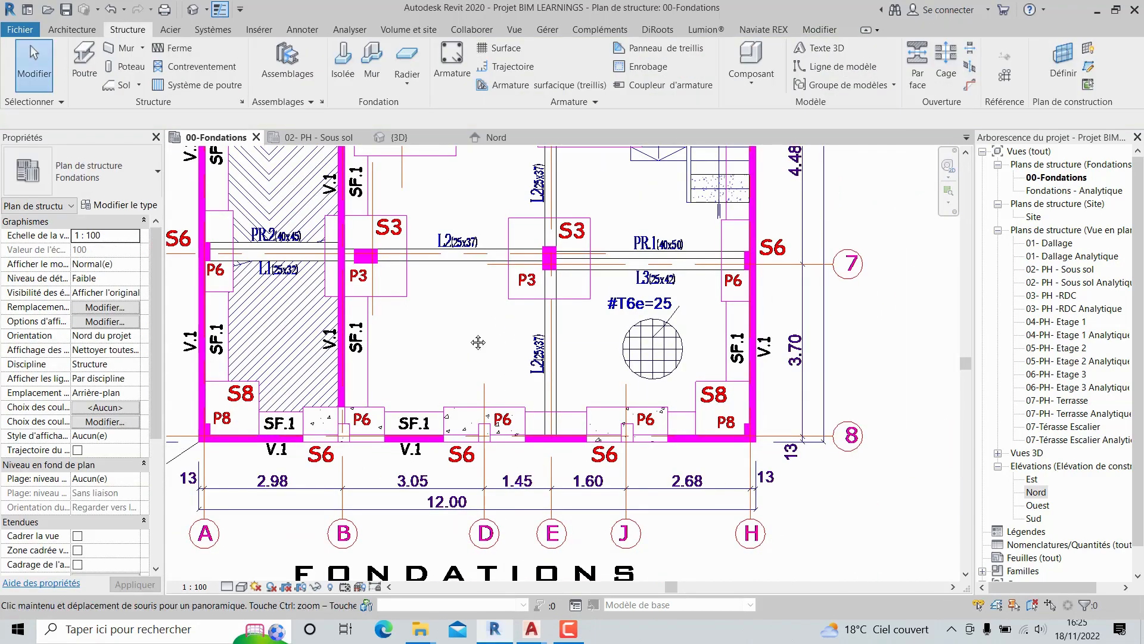
scroll(563, 395, up, 2)
middle_drag(548, 465, 567, 379)
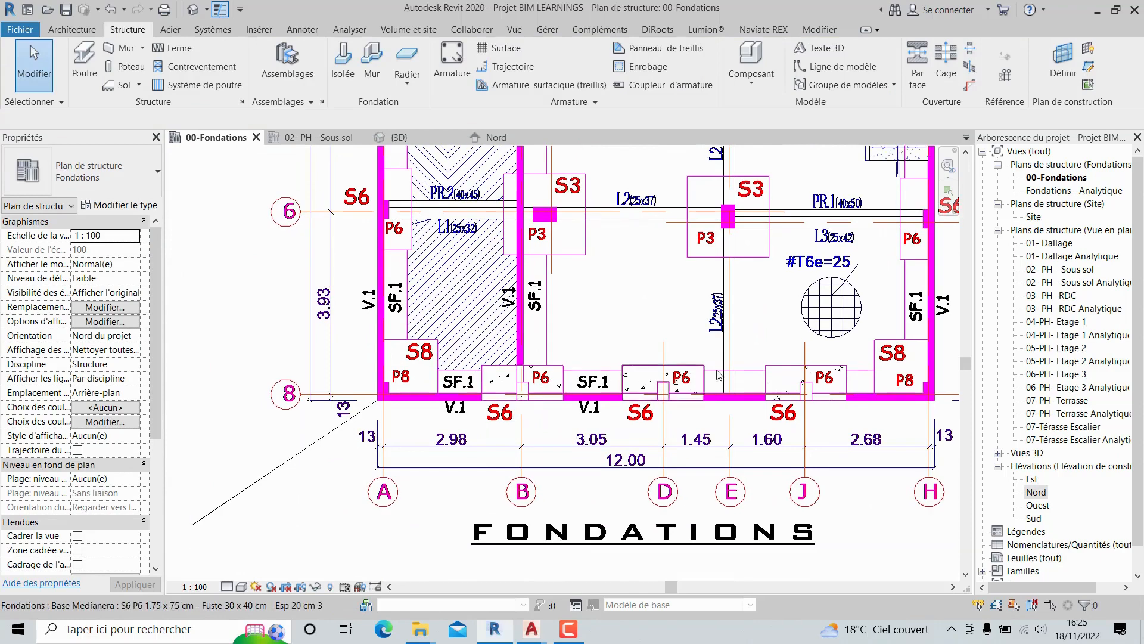
middle_drag(742, 436, 739, 471)
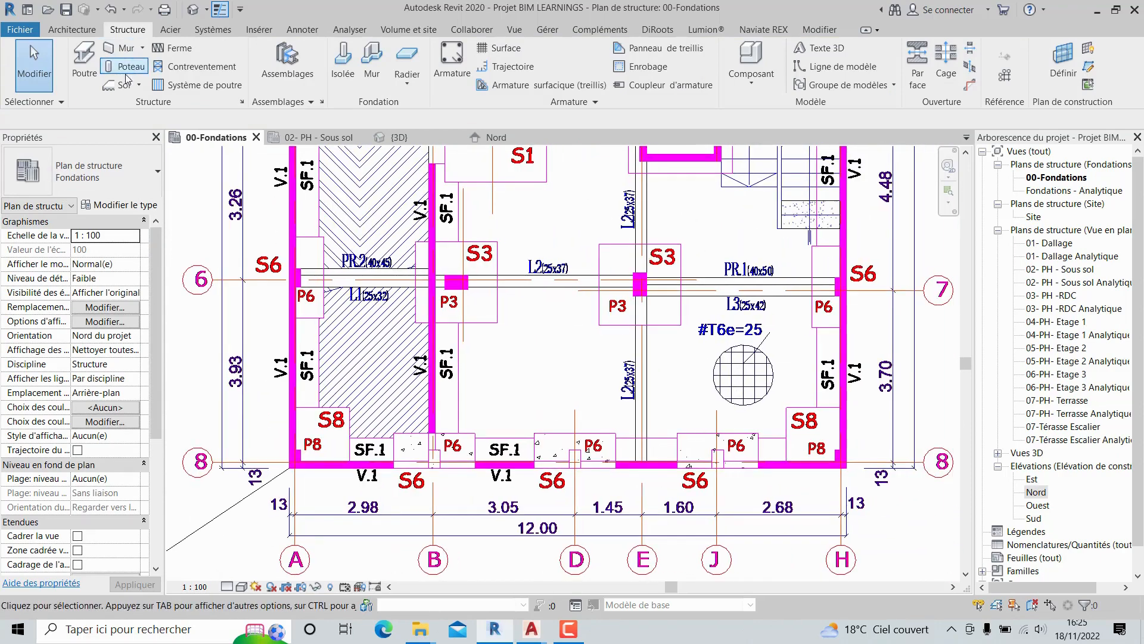
click(342, 63)
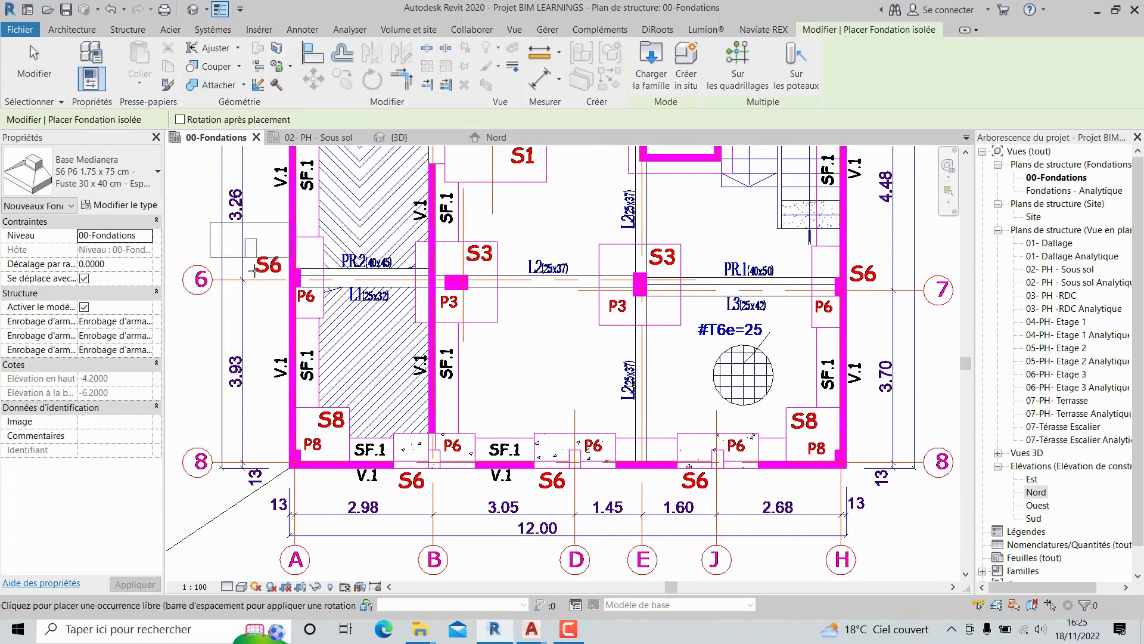
scroll(850, 295, up, 3)
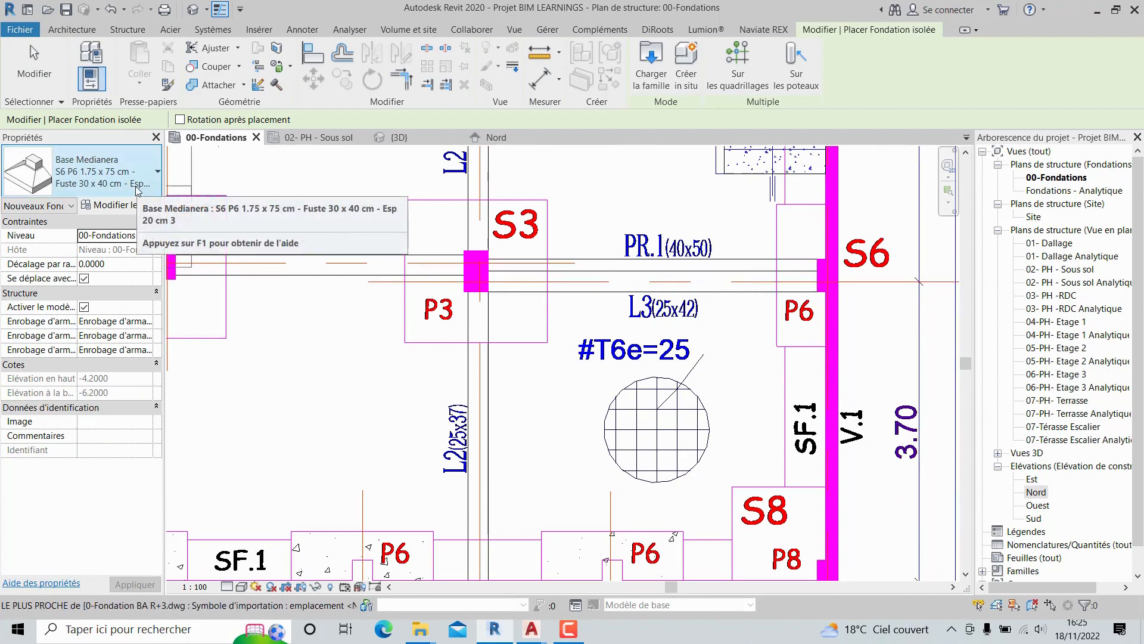
scroll(676, 316, down, 2)
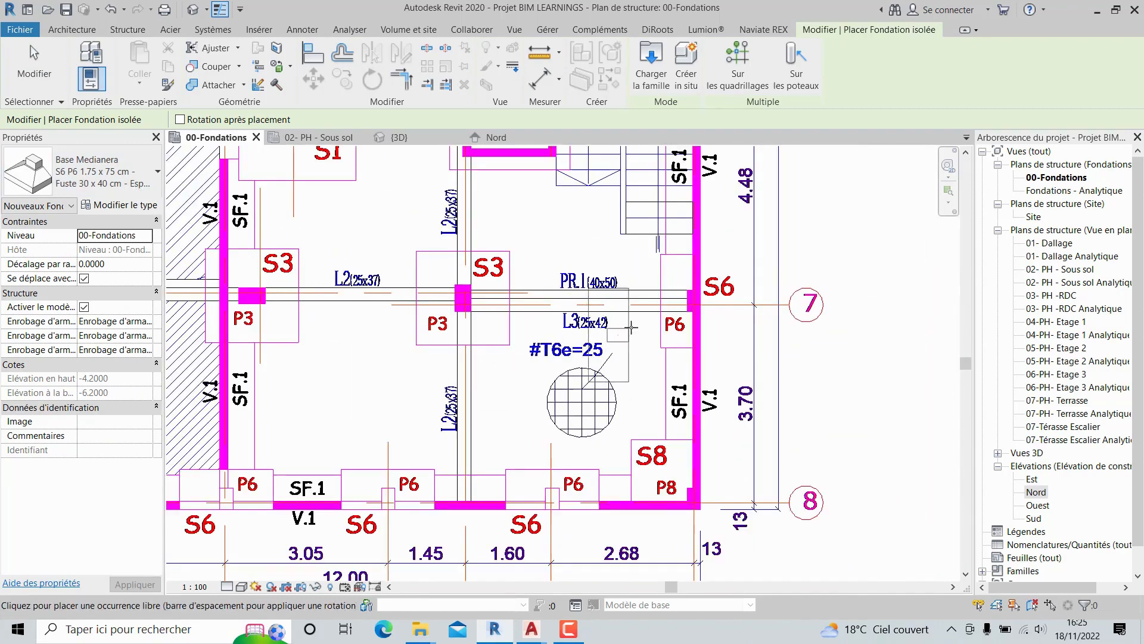
scroll(674, 309, up, 3)
key(Escape)
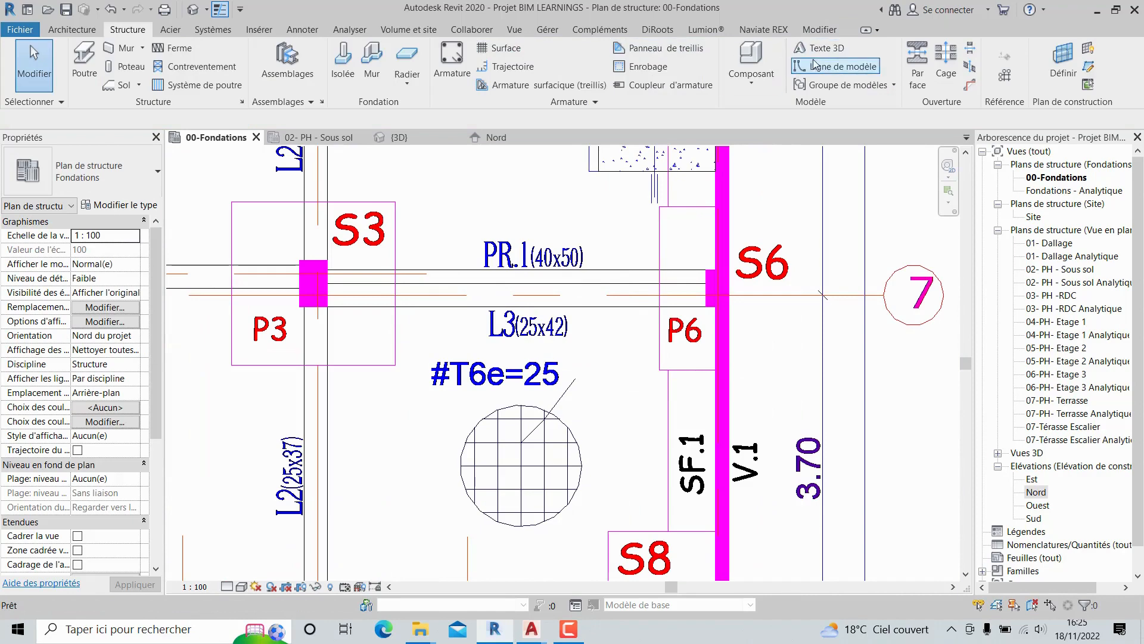
- Measure the long side of the P6 column at axes H and 7 with a temporary model line, and discard the line
click(812, 65)
key(Escape)
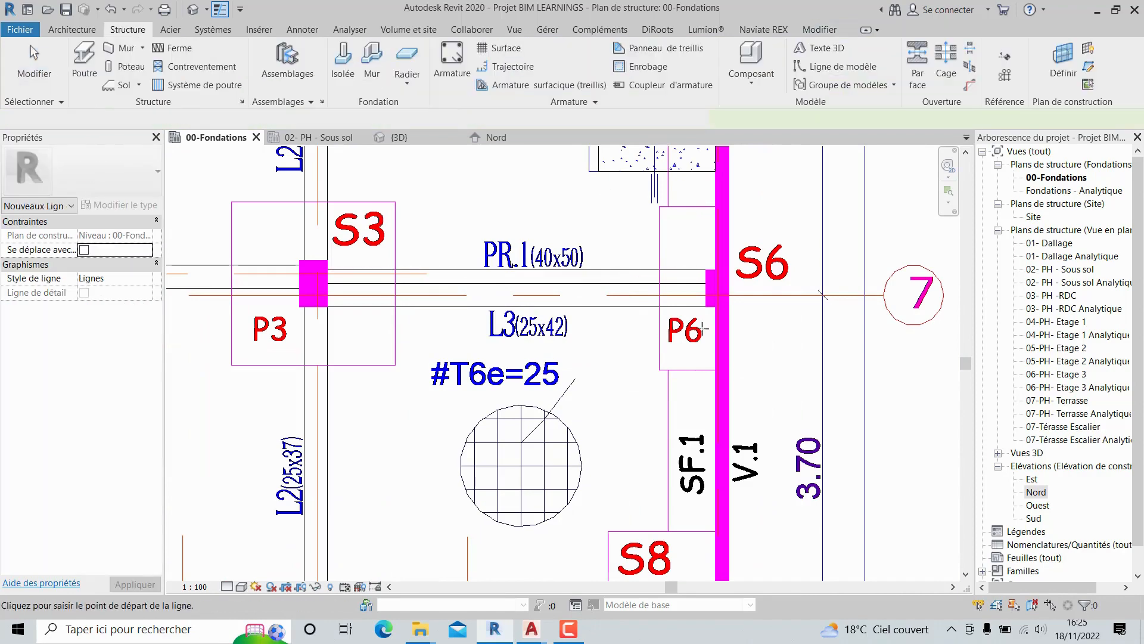
scroll(707, 305, up, 2)
click(709, 308)
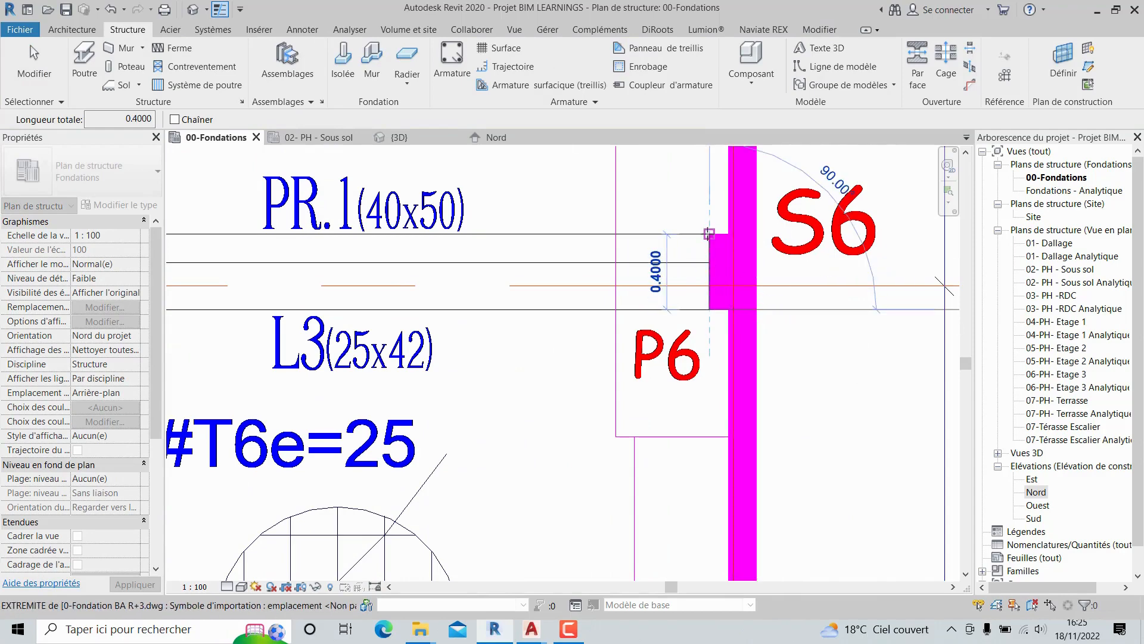
key(Escape)
scroll(710, 237, down, 2)
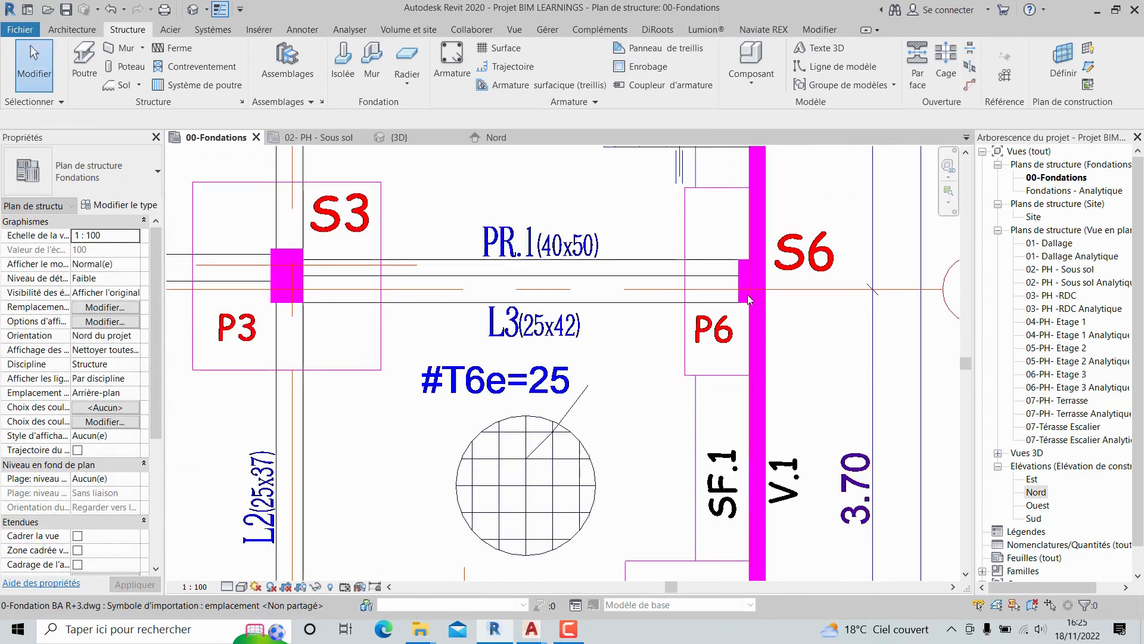
scroll(747, 295, down, 1)
key(Escape)
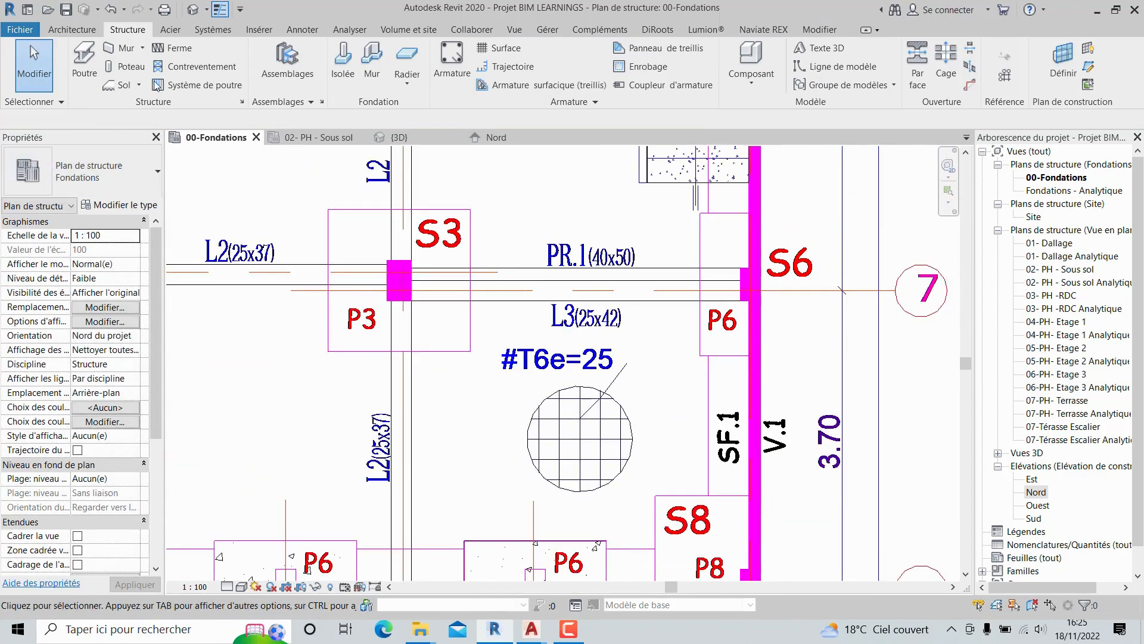
- Duplicate the S6 P6 footing type as "S6 P6 1.75 x 75 cm - Fuste 25 x 40 cm - Esp 20 cm ."
click(342, 63)
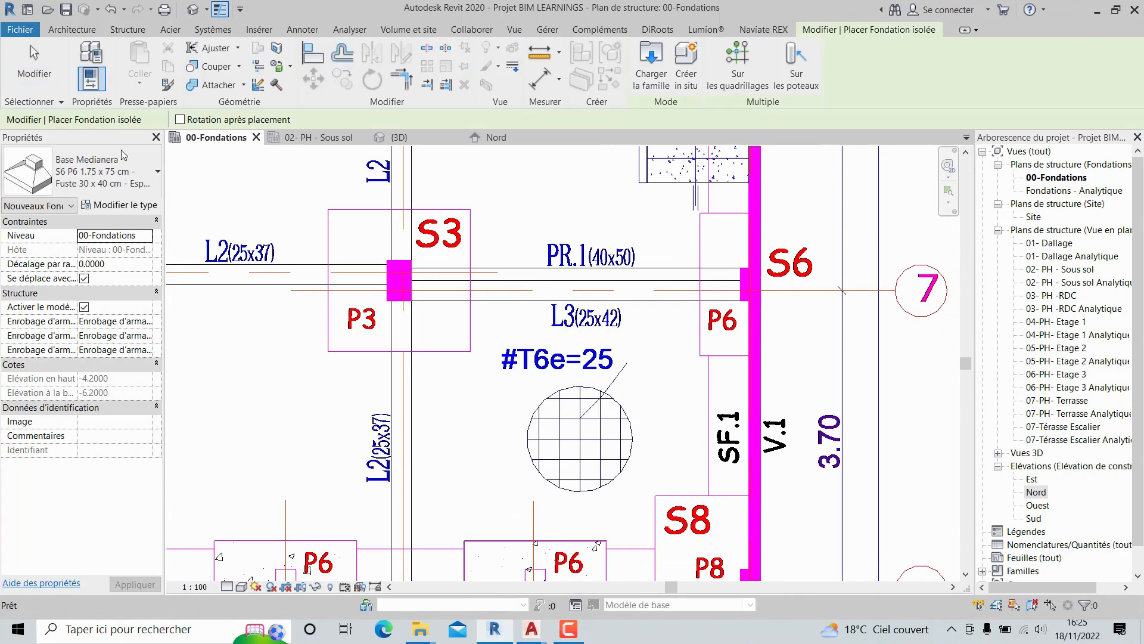
click(116, 205)
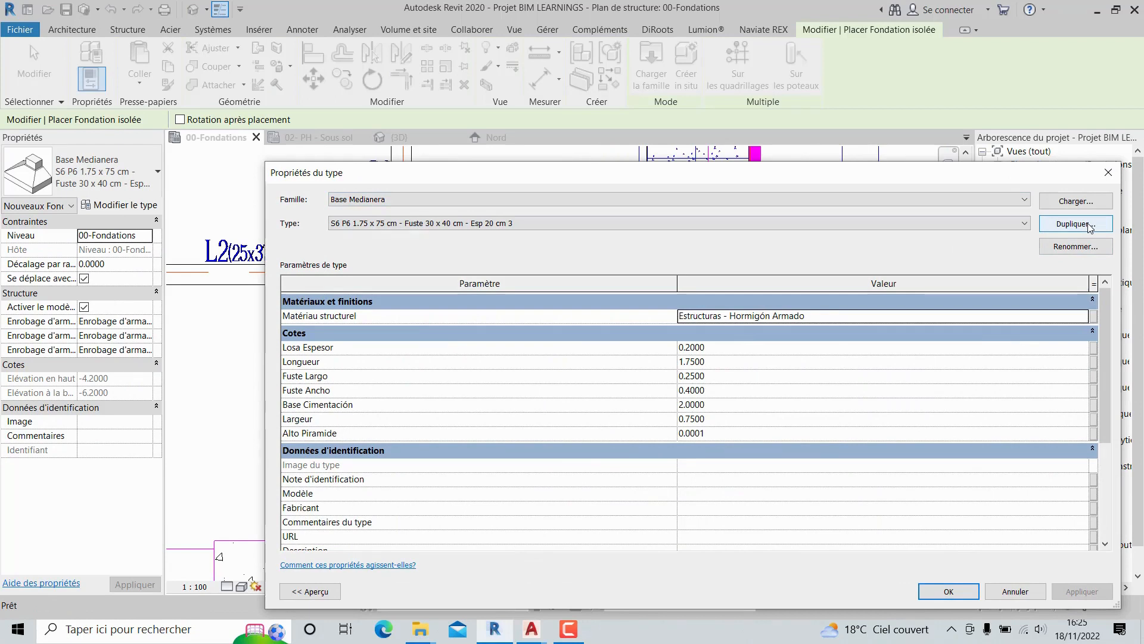
click(1089, 226)
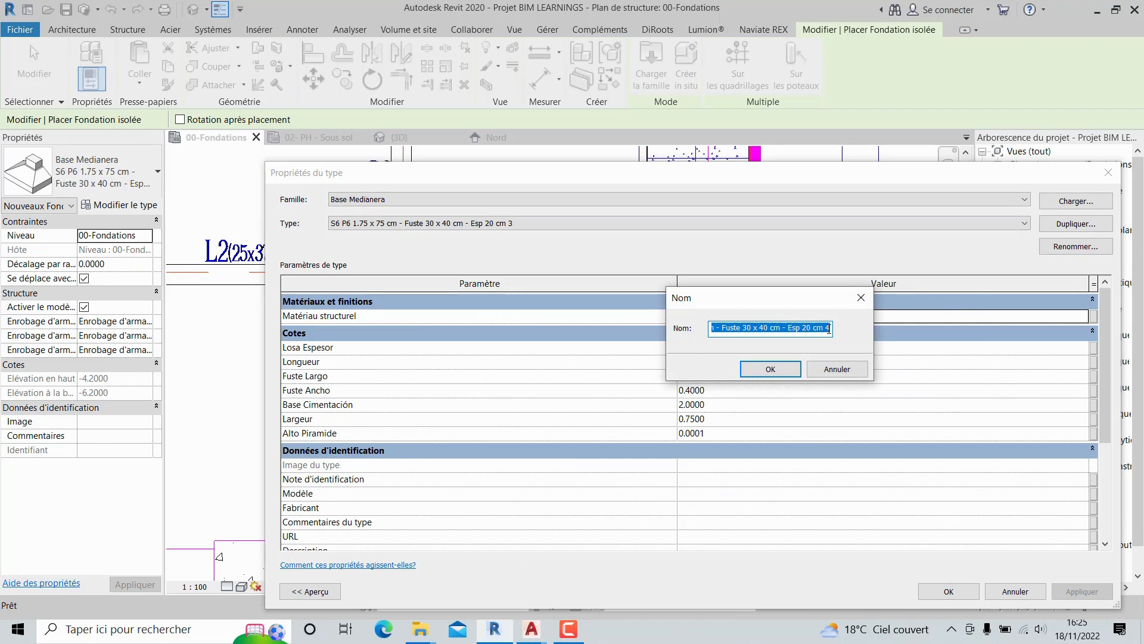
click(828, 329)
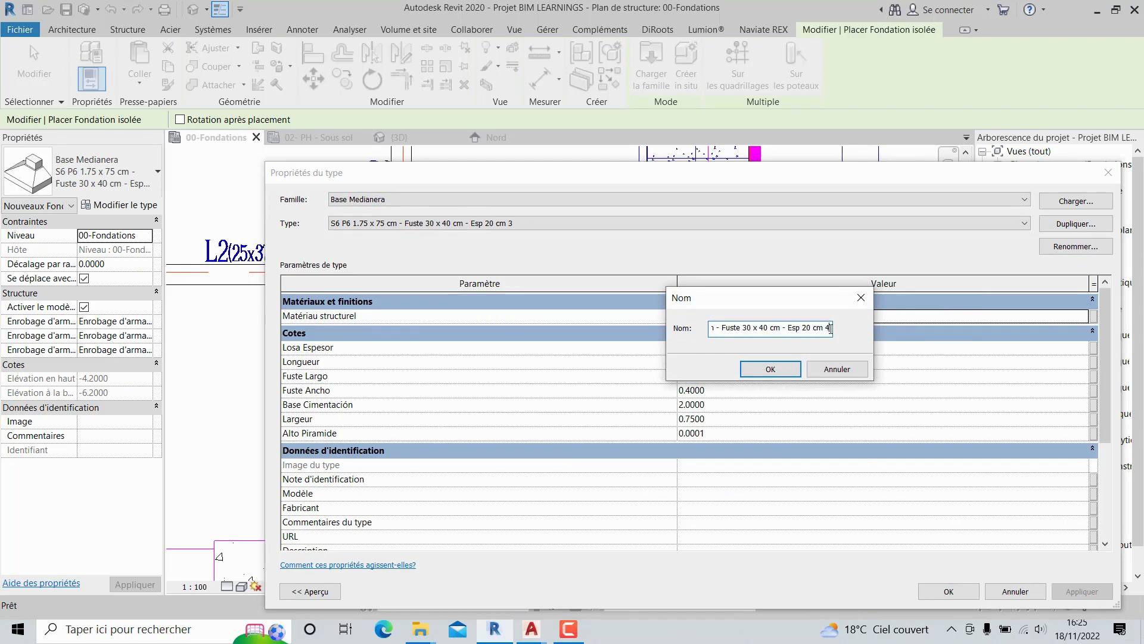
key(BackSpace)
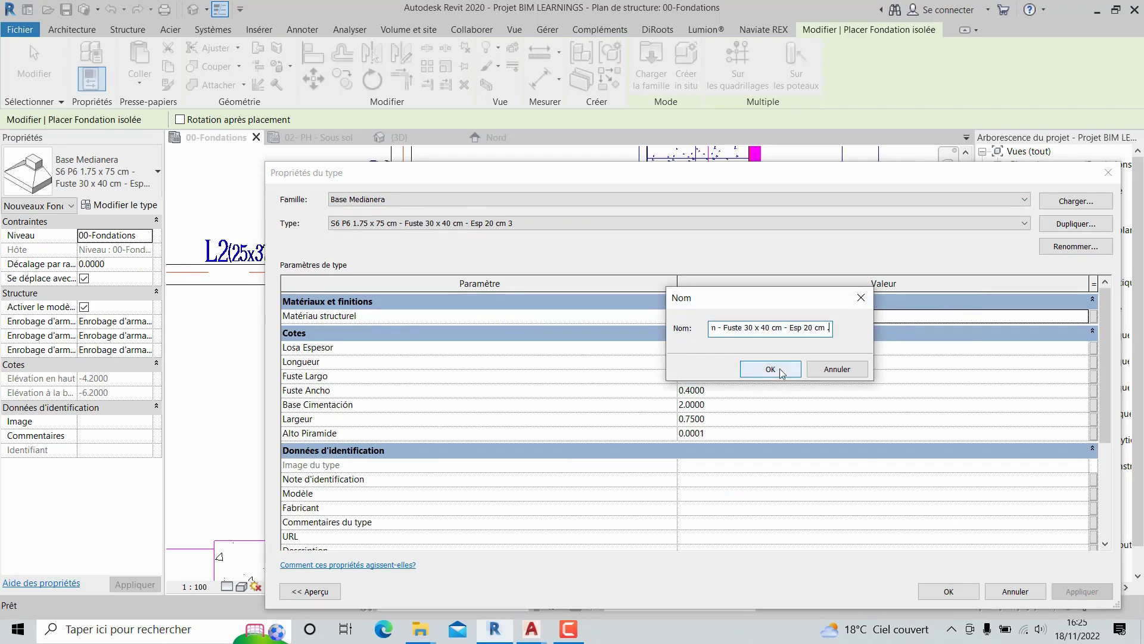
click(754, 328)
key(BackSpace)
key(BackSpace)
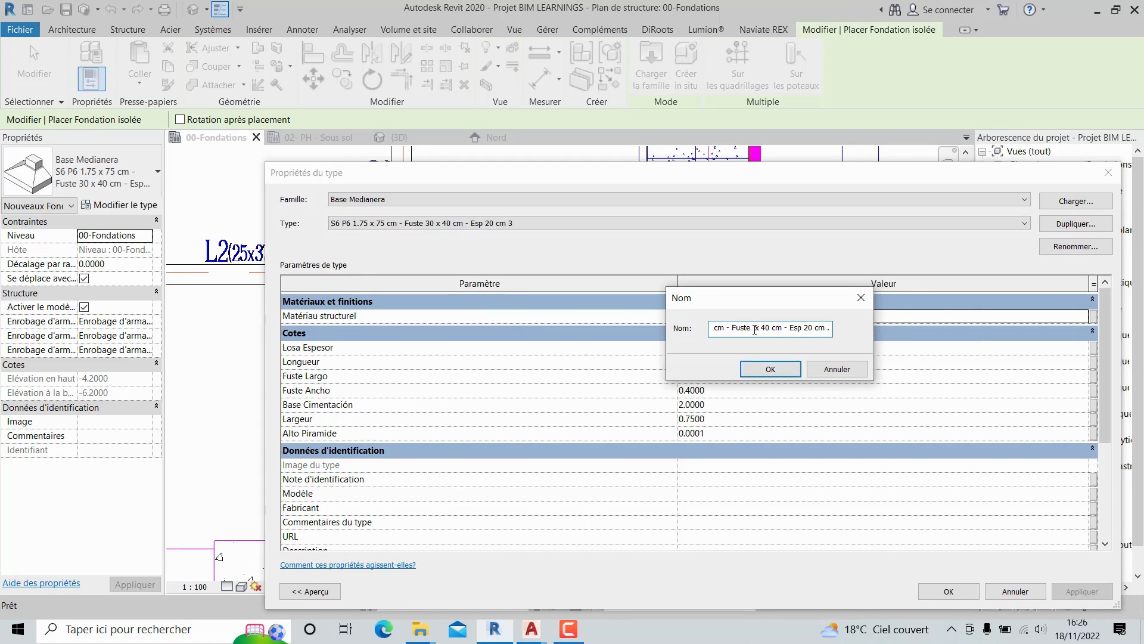
text(25)
click(786, 369)
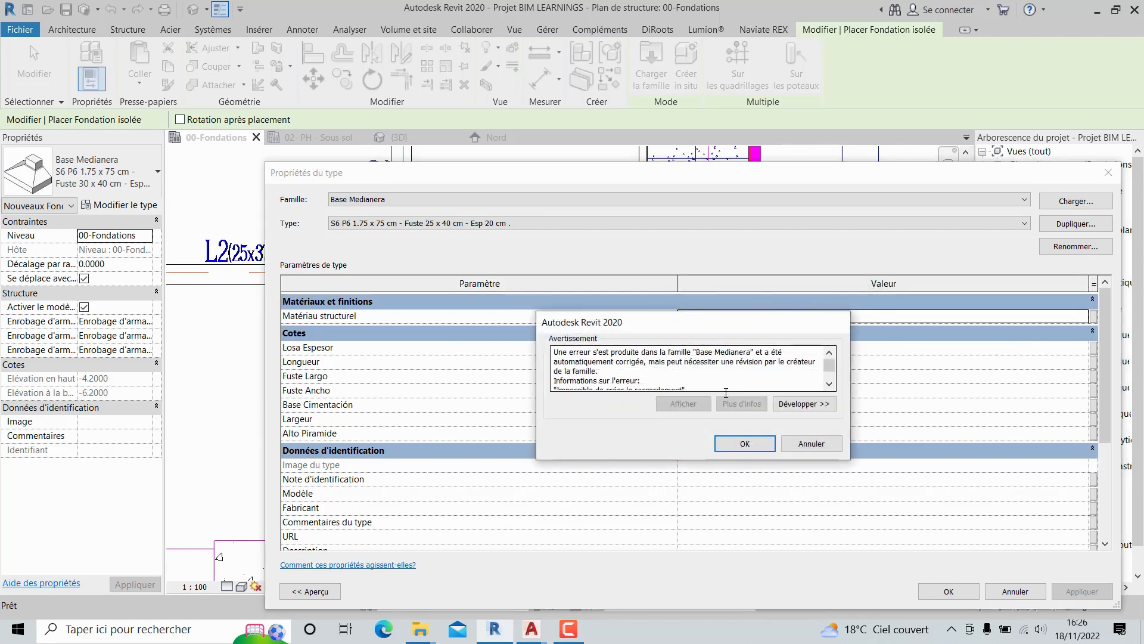
click(737, 444)
- Set the new footing type's Fuste Largo to 0.25 and Fuste Ancho to 0.40, and accept the type properties
click(697, 380)
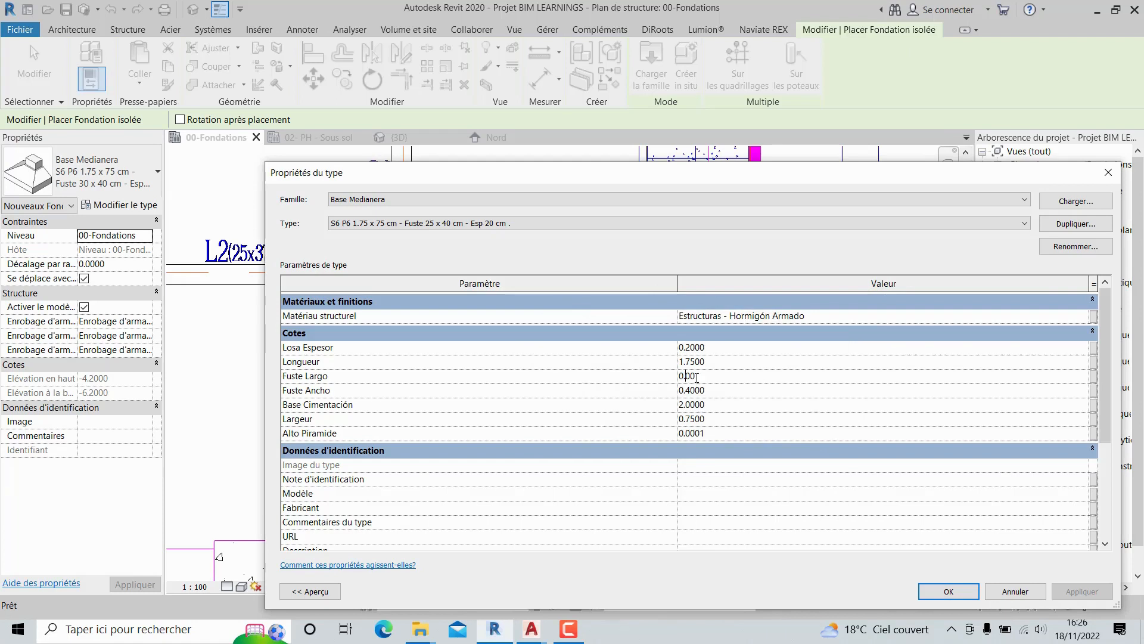
click(698, 391)
click(948, 591)
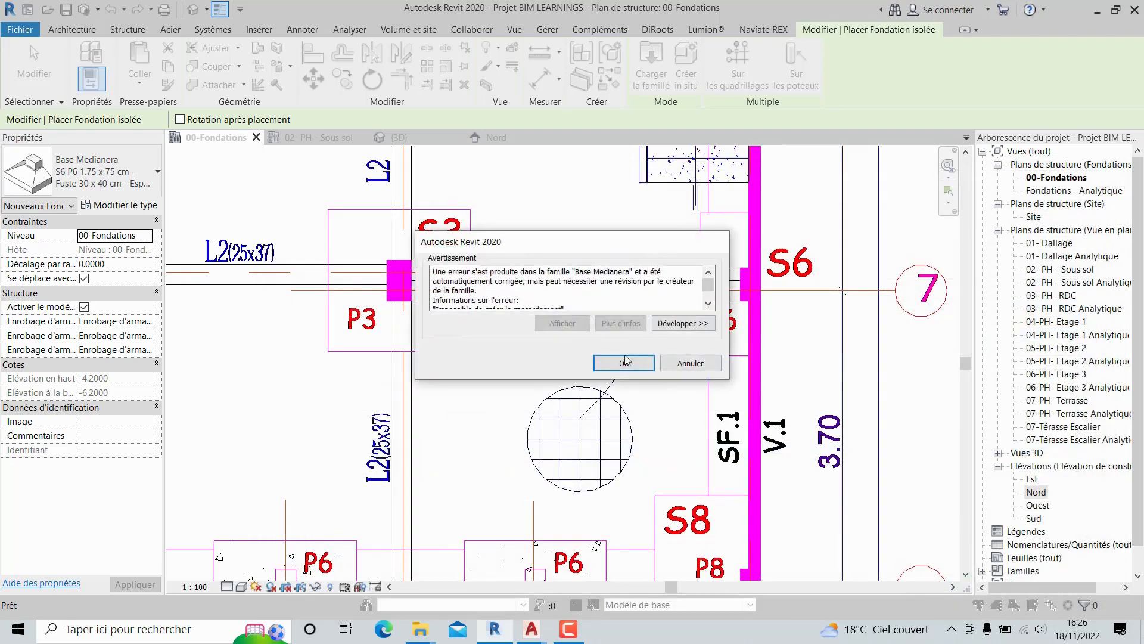
key(Return)
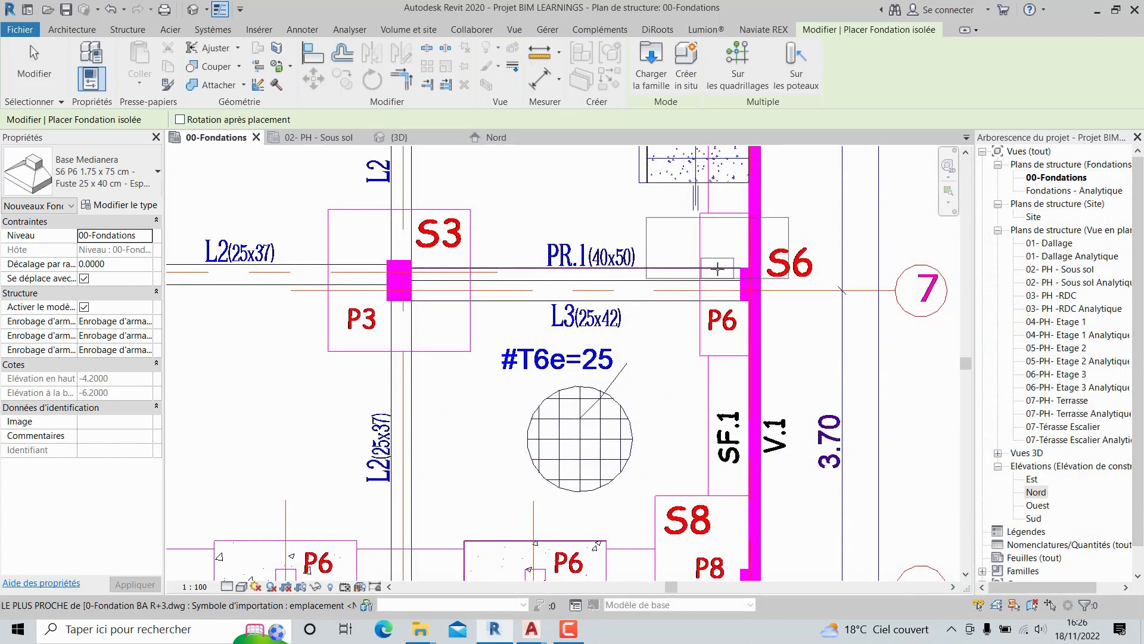
- Rotate the S6 P6 25 x 40 cm footing upright and place it on the P6 column at axes H and 7, matching its plan outline
key(space)
scroll(745, 286, up, 2)
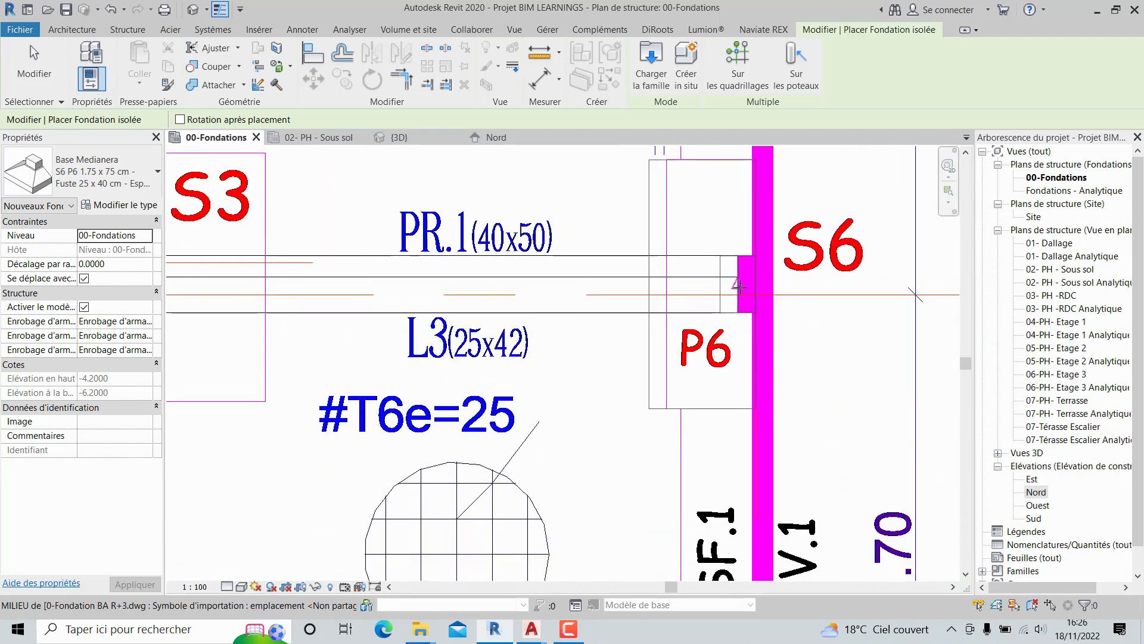
scroll(747, 292, up, 1)
scroll(746, 293, up, 1)
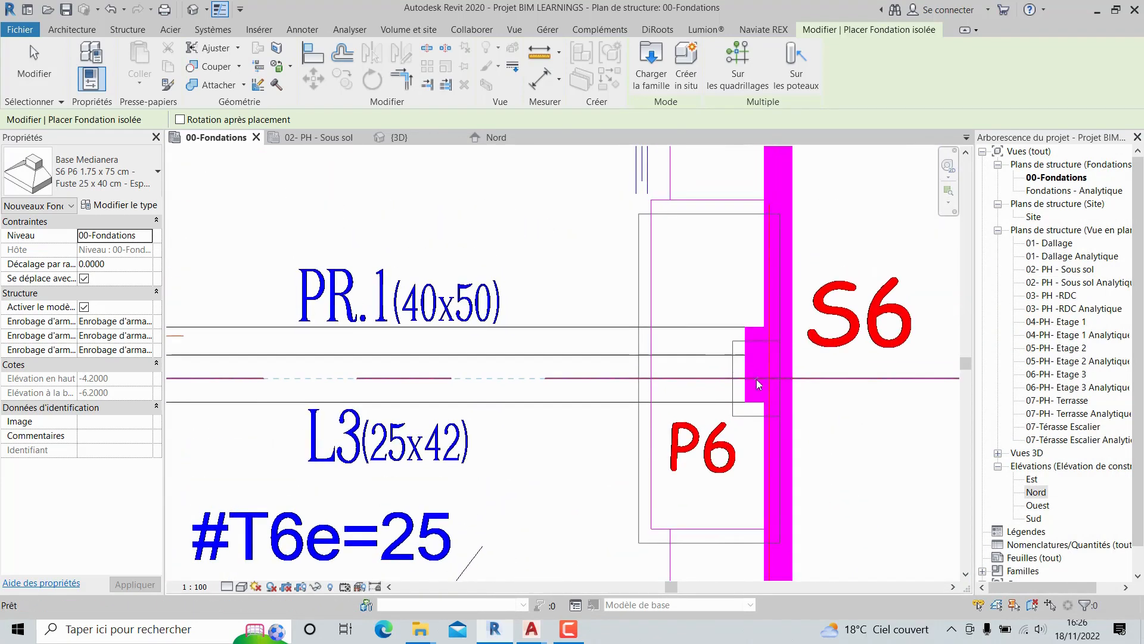
scroll(763, 314, up, 1)
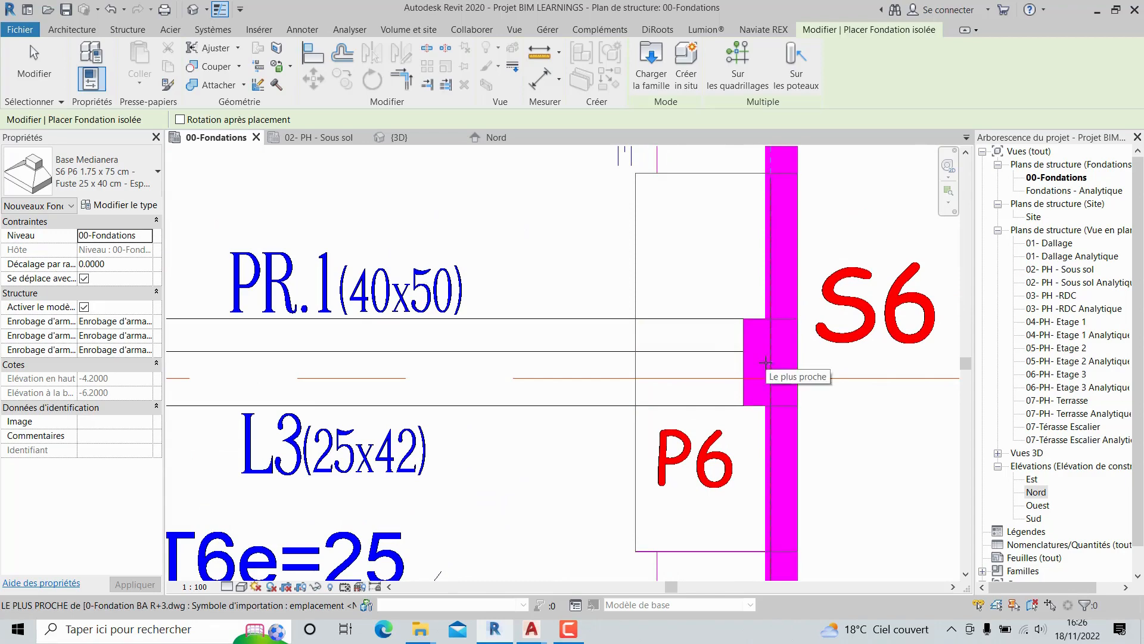
- Place an S6 P6 1.75 x 75 cm isolated footing on the P6 column at grids H and 7
click(767, 365)
scroll(858, 358, down, 2)
scroll(861, 357, down, 4)
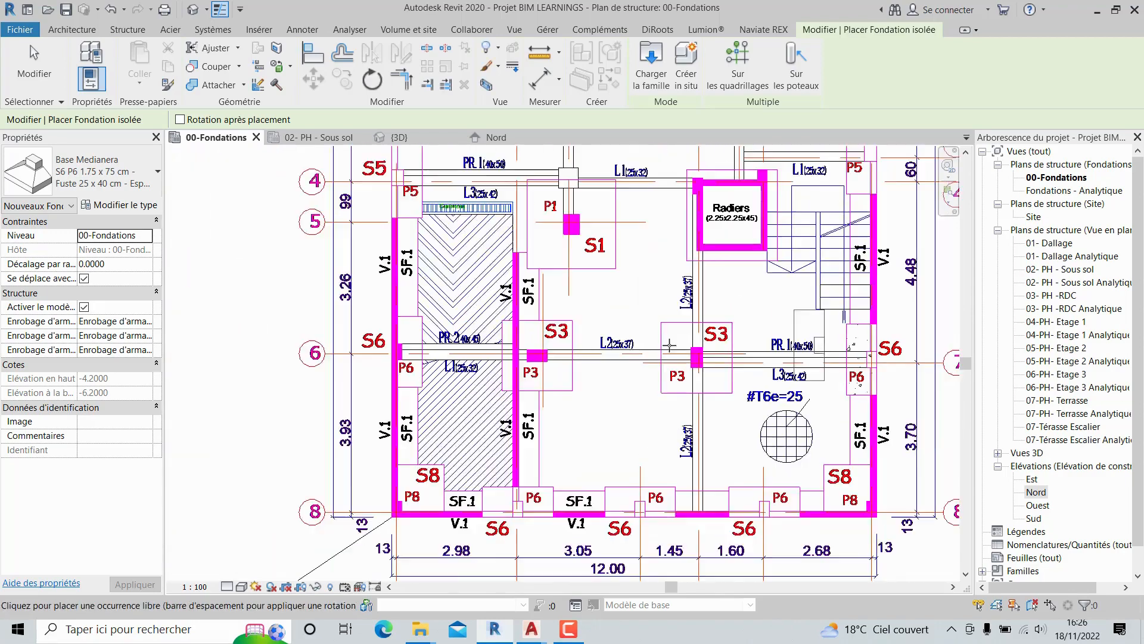
- Place another S6 P6 footing on the P6 column at grids A and 6, and end the placement
scroll(462, 350, up, 4)
scroll(462, 350, up, 2)
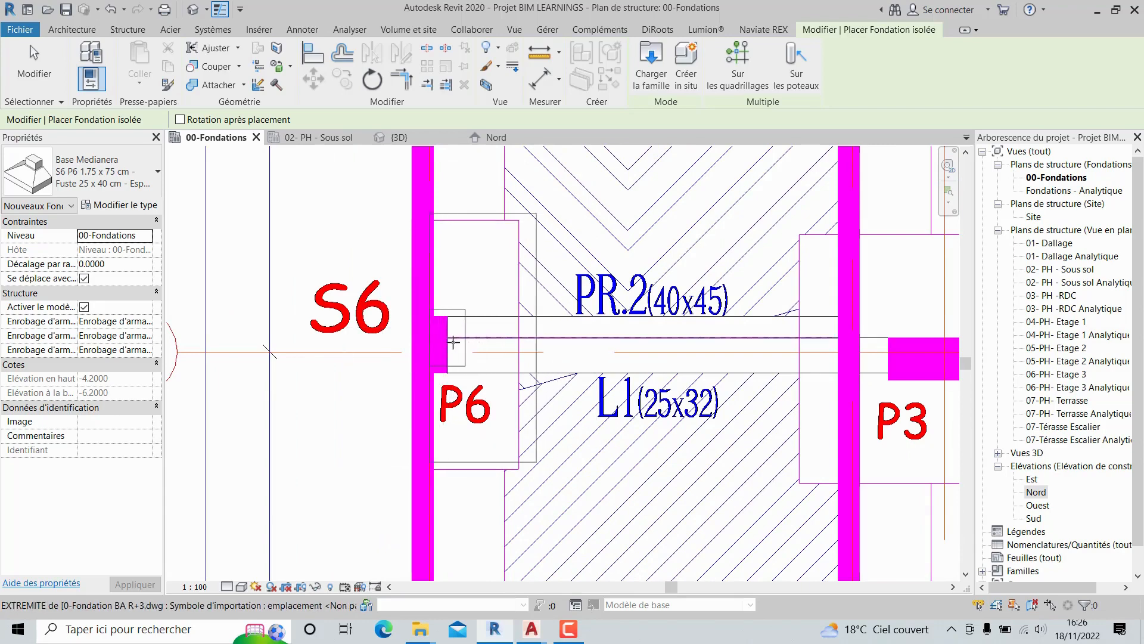
scroll(442, 346, up, 2)
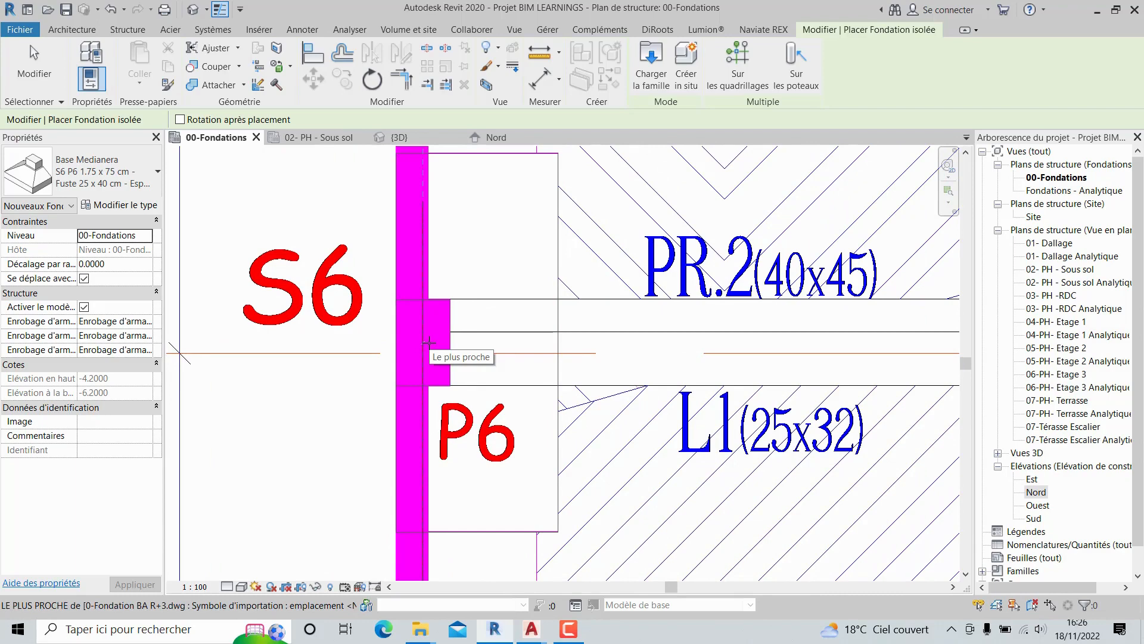
click(429, 342)
scroll(430, 342, down, 5)
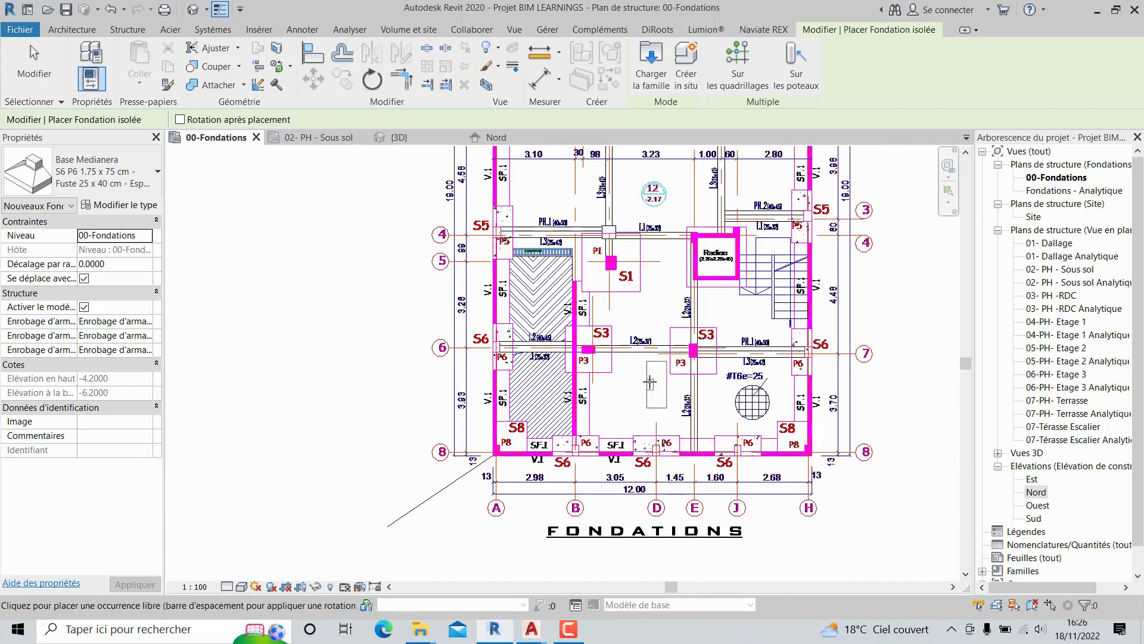
key(Escape)
key(Escape)
middle_drag(657, 334, 648, 391)
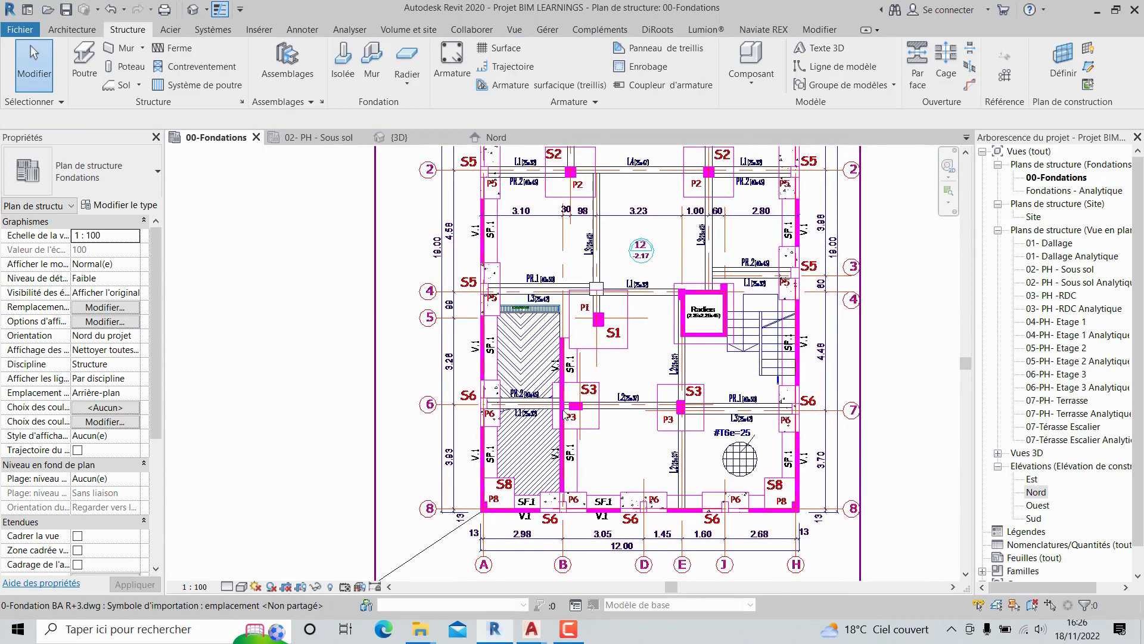
- Measure the width and height of the S2 footing outline around the P2 column on grid 2
middle_drag(598, 336, 607, 383)
scroll(596, 179, up, 3)
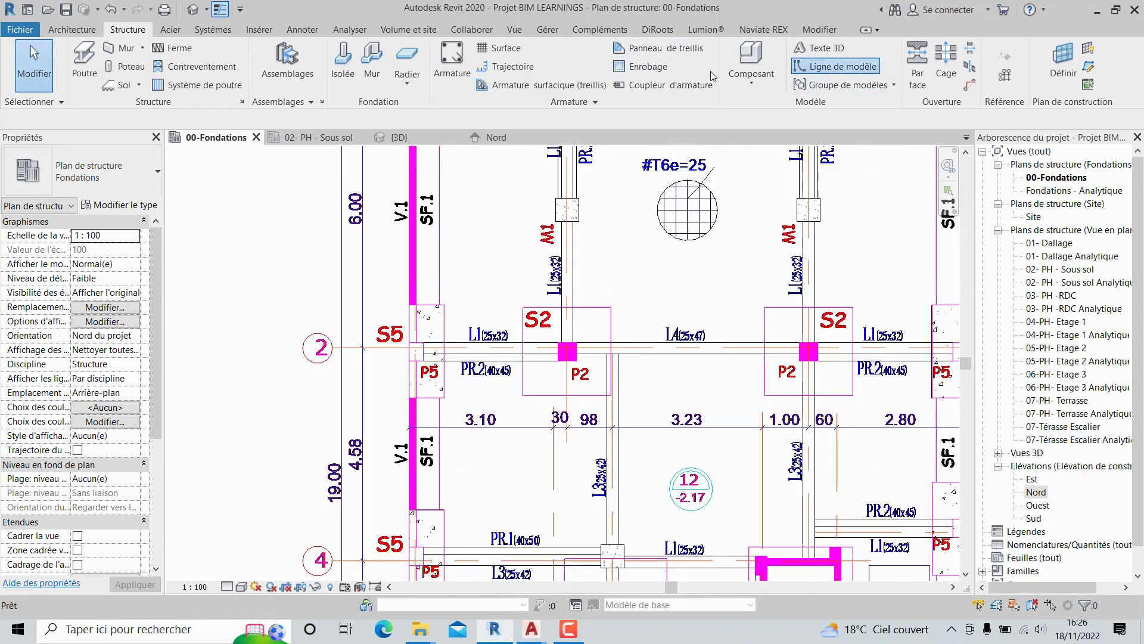
click(836, 66)
click(538, 54)
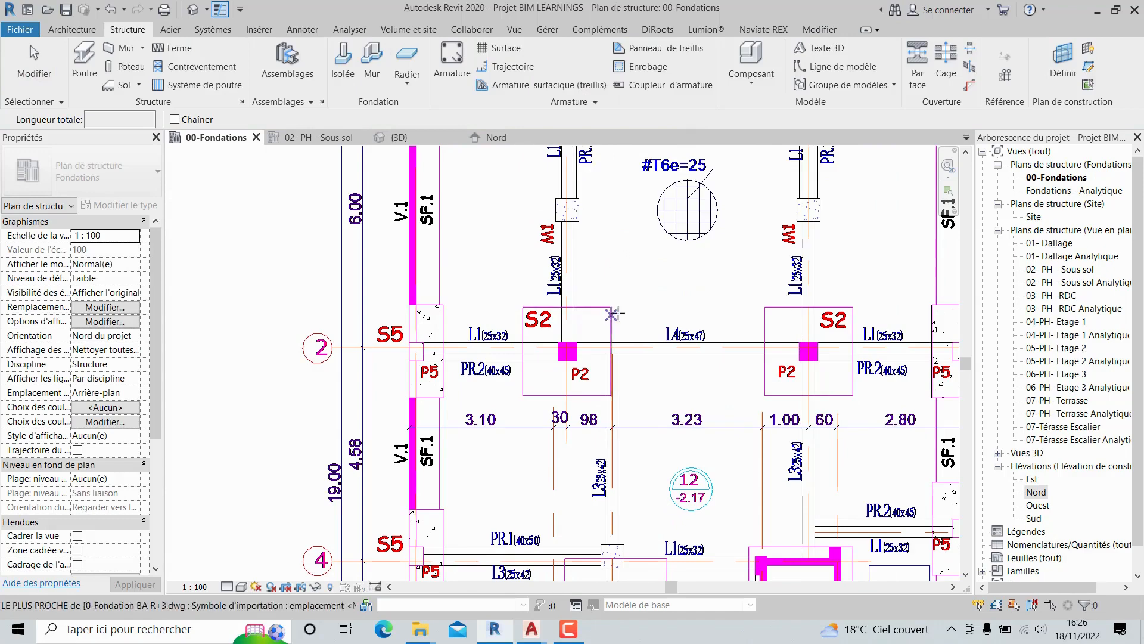
click(523, 307)
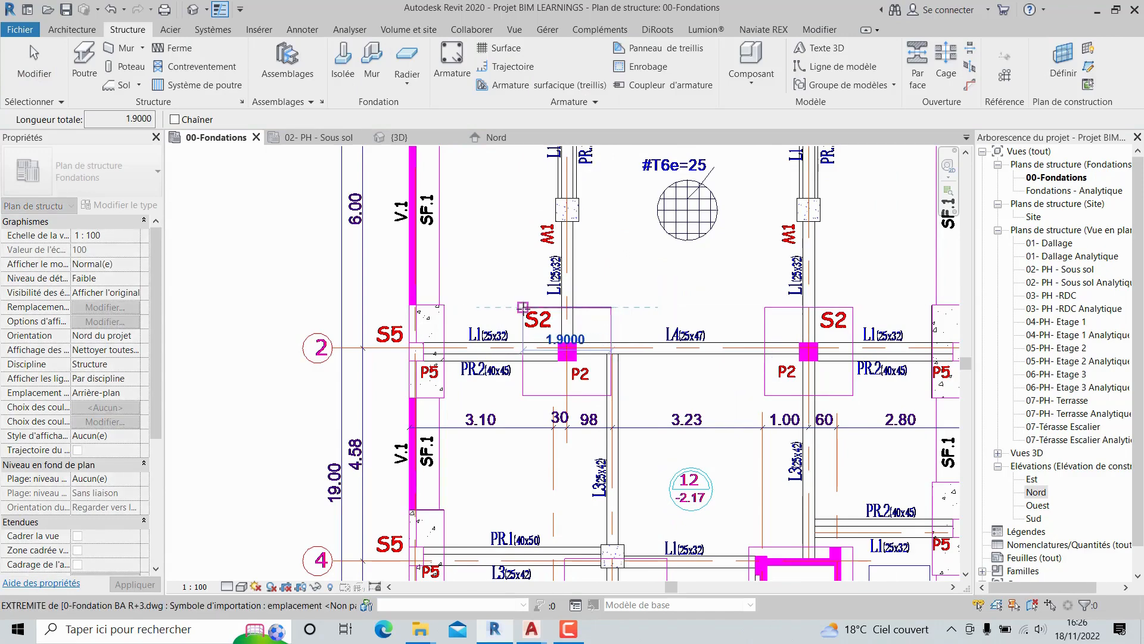
scroll(599, 394, up, 3)
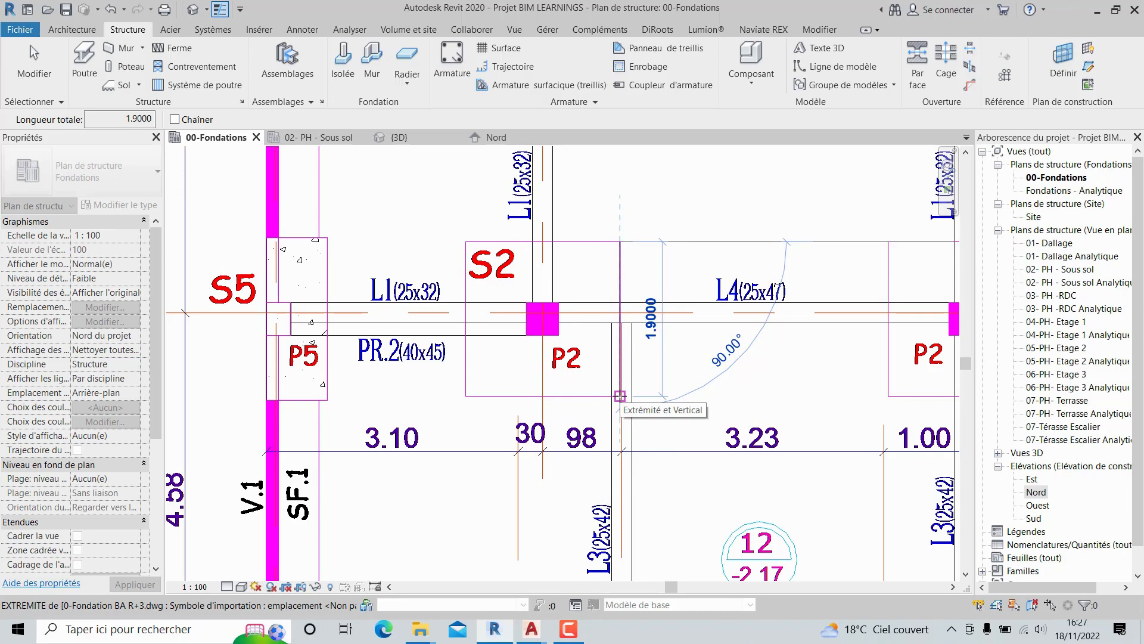
key(Escape)
key(Escape)
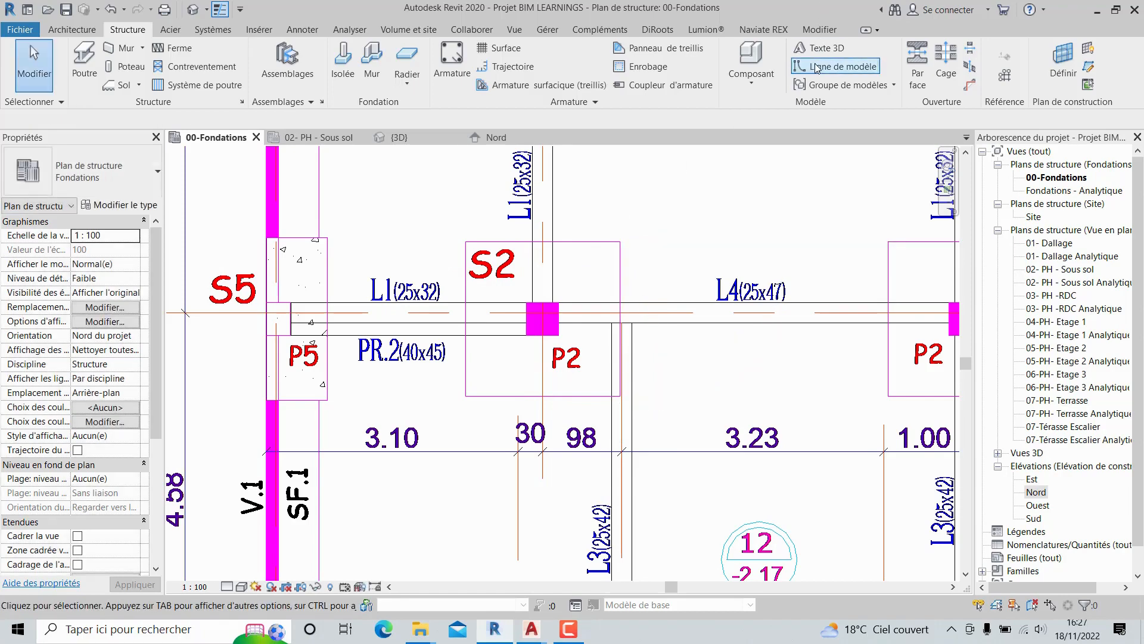
- Check the side lengths of the P2 column inside the S2 footing with the Model Line tool, without drawing any lines
click(834, 66)
click(527, 302)
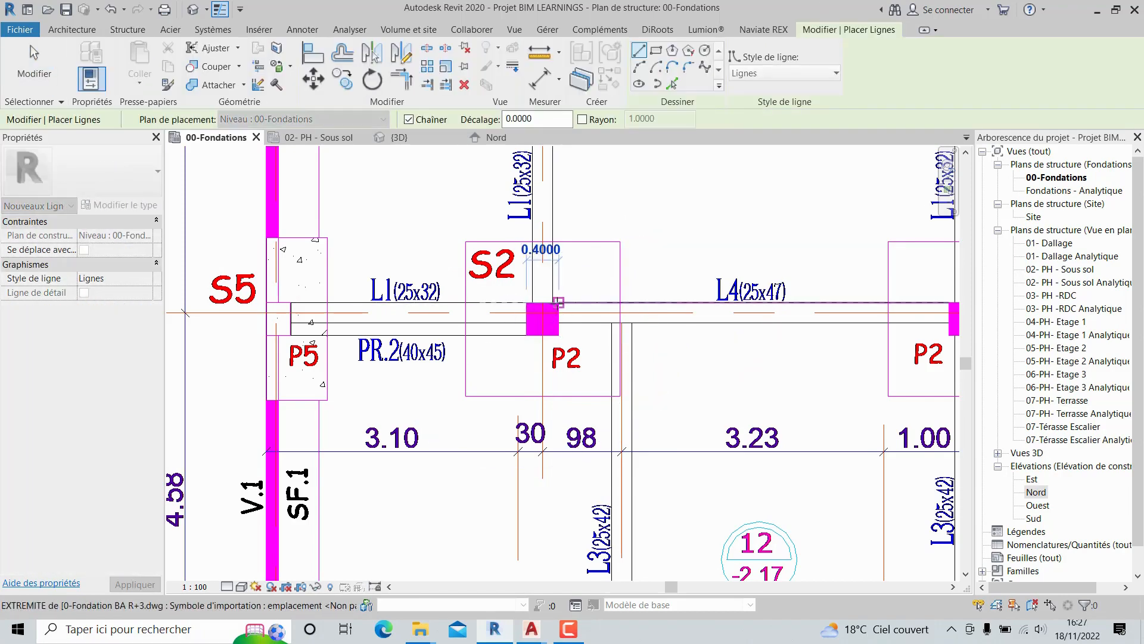
scroll(559, 302, up, 2)
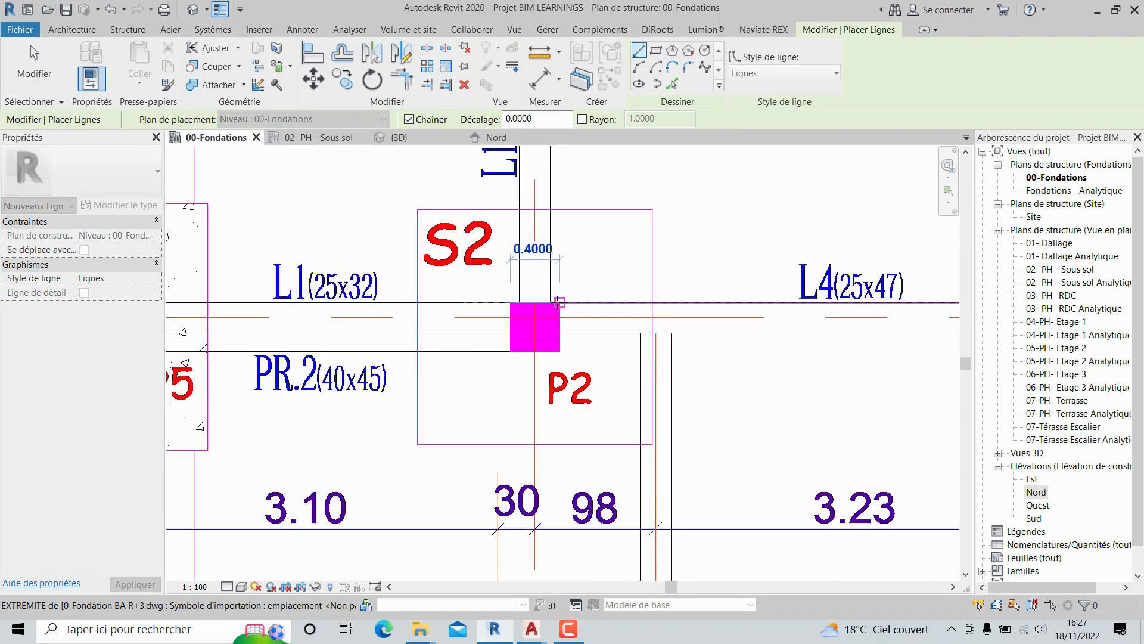
click(510, 302)
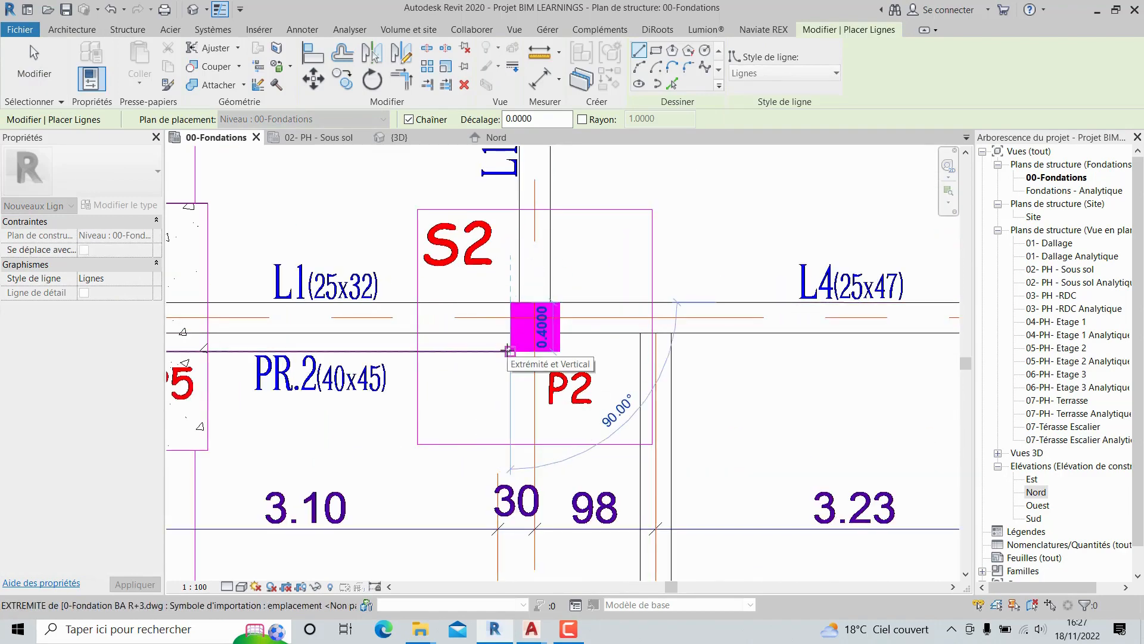
key(Escape)
key(Escape)
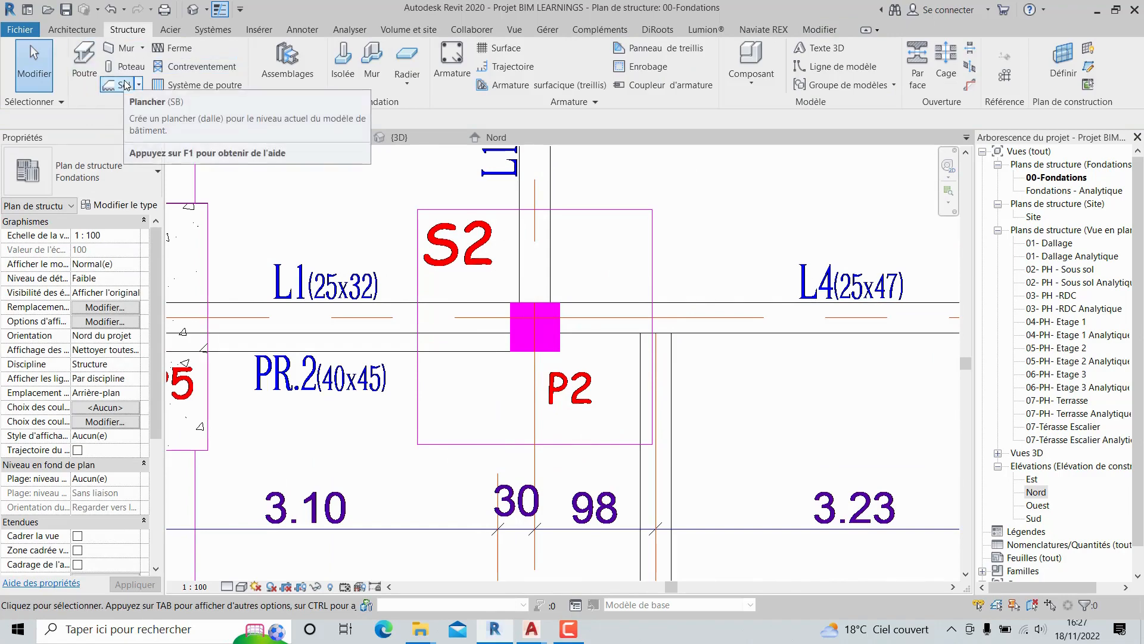
- Duplicate the Base Medianera S6 P6 foundation type as "S2 P2 1.90 x 1.90 cm - Fuste 40 x 40 cm - Esp 20 cm . 2"
click(349, 59)
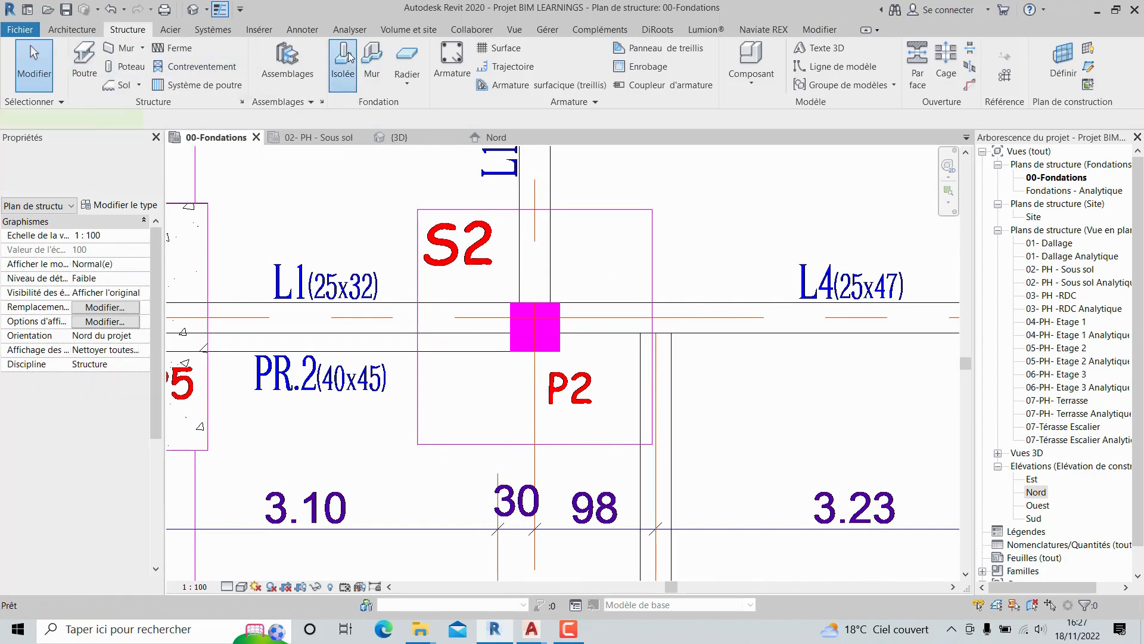
click(118, 205)
click(1076, 224)
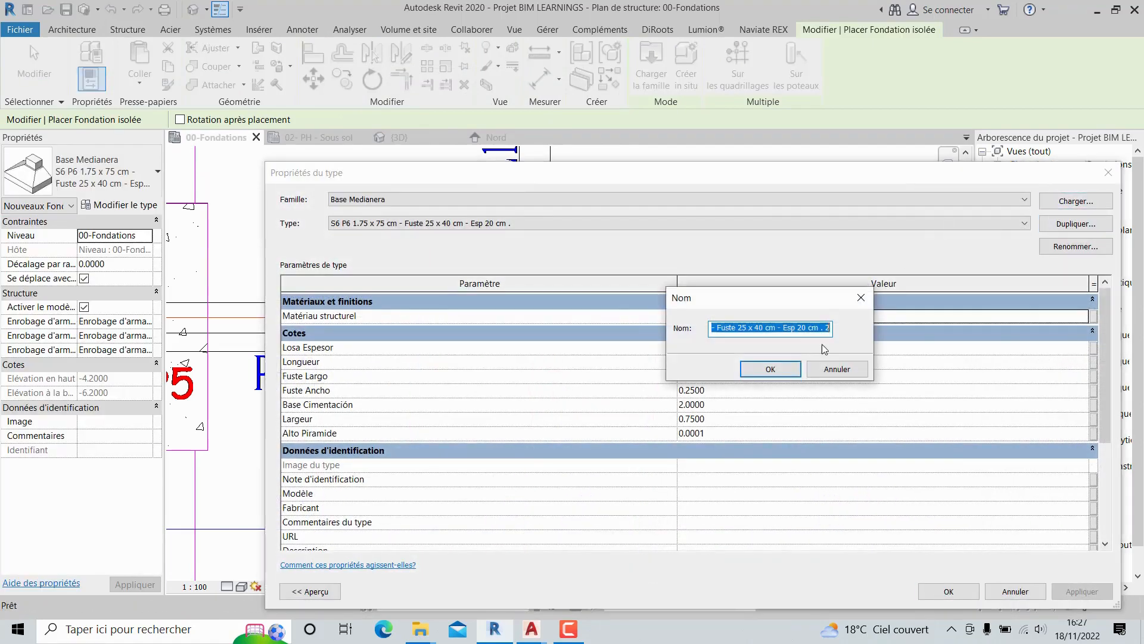
click(738, 327)
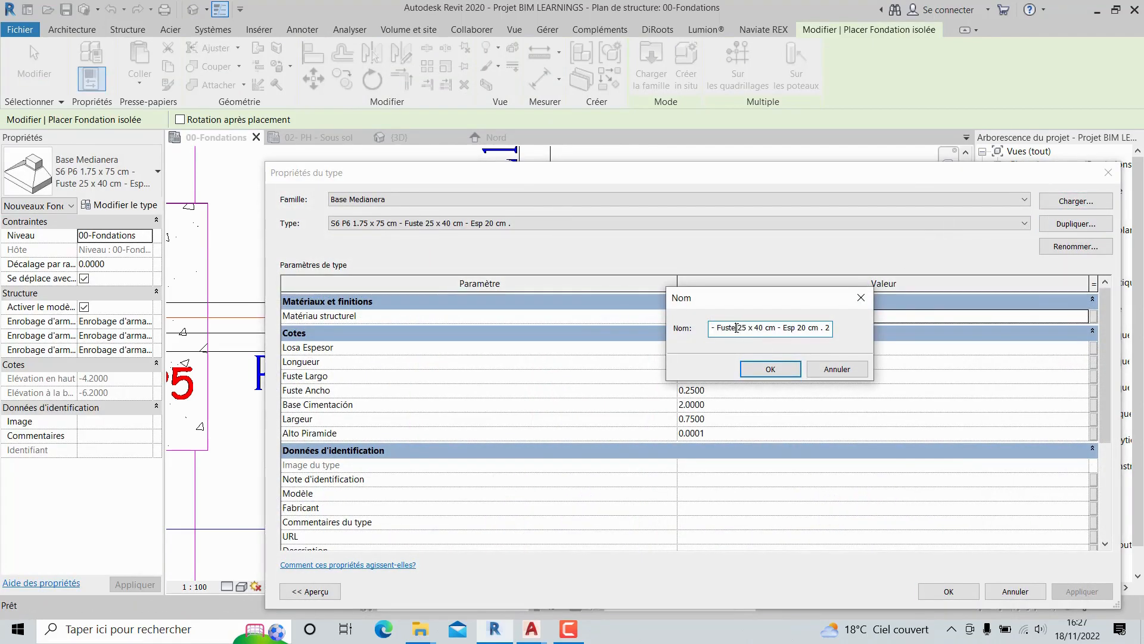
key(Left)
key(Left)
key(Left)
key(Left)
key(Left)
key(Left)
key(Left)
key(Left)
key(Left)
key(Left)
key(Left)
key(Left)
key(Left)
key(Left)
key(Left)
key(Left)
key(Left)
key(Left)
key(Left)
key(Left)
key(BackSpace)
text(2)
key(BackSpace)
text(2)
key(BackSpace)
key(BackSpace)
text(90)
key(BackSpace)
key(BackSpace)
text(1.90)
text(40)
click(771, 369)
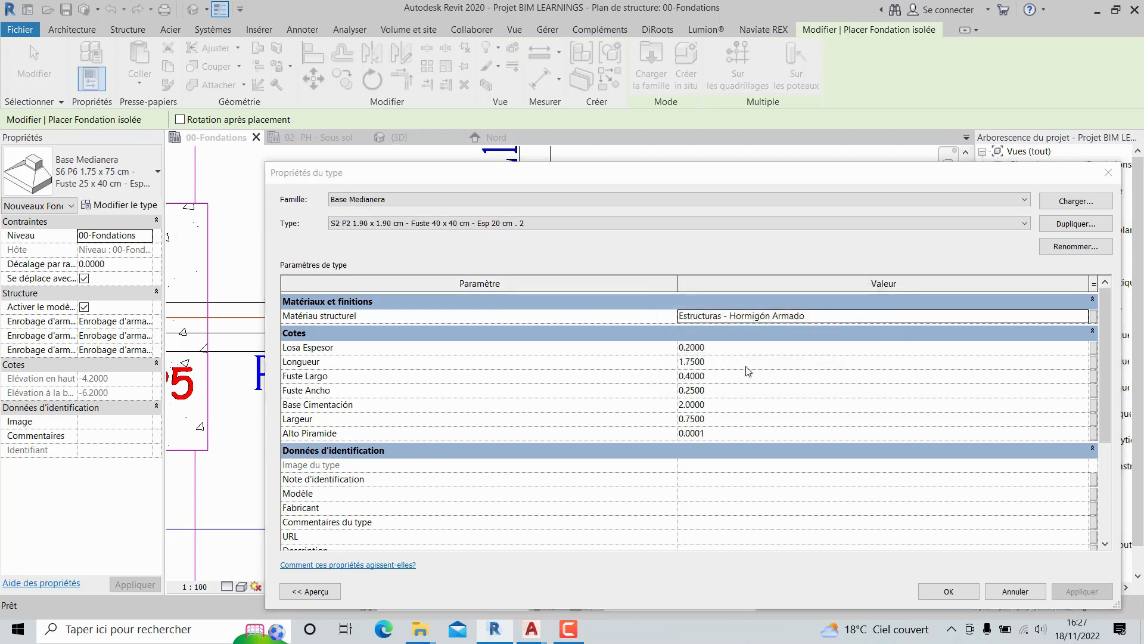
- Set the S2 P2 type's Longueur to 1.90, Fuste Ancho to 0.40 and Largeur to 1.90, and leave the foundation placement
click(742, 442)
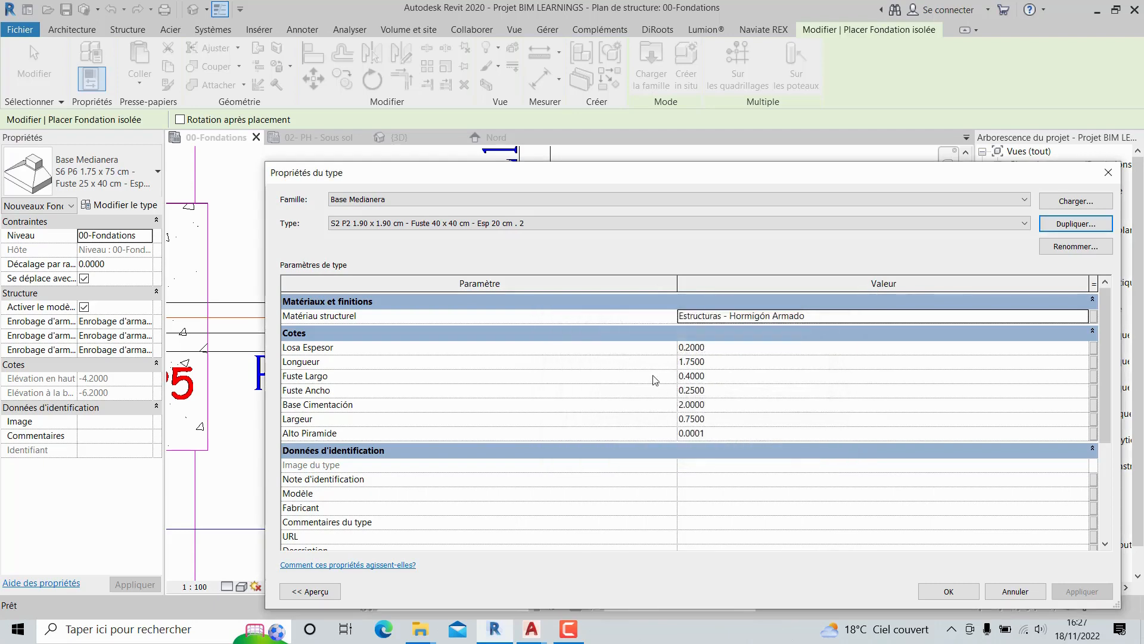
click(695, 362)
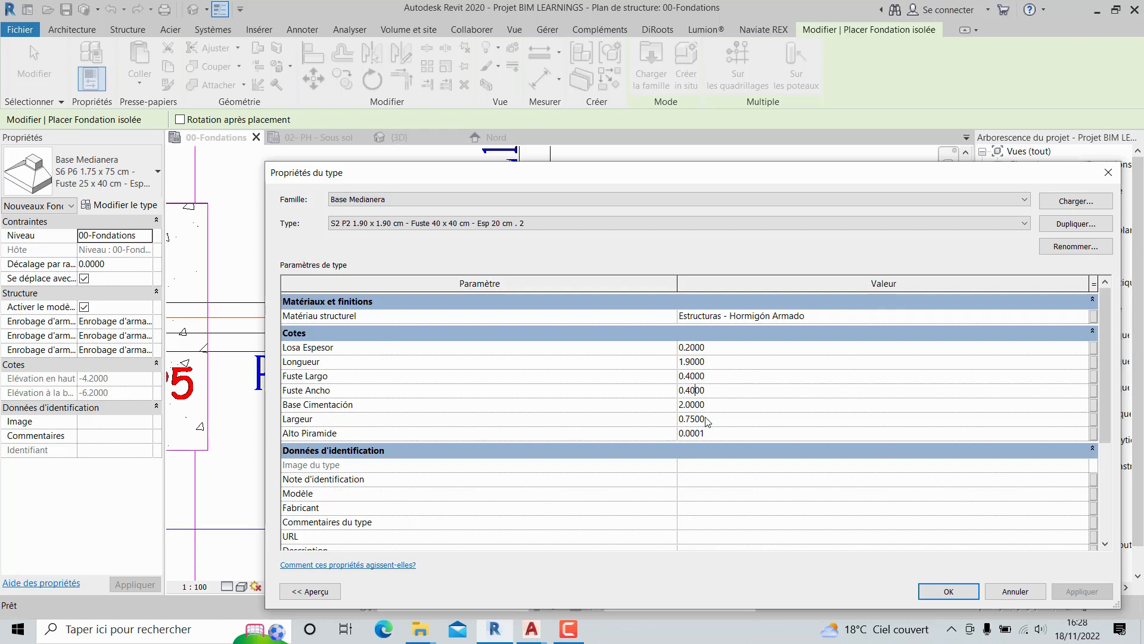
double_click(703, 419)
text(1.90)
click(953, 591)
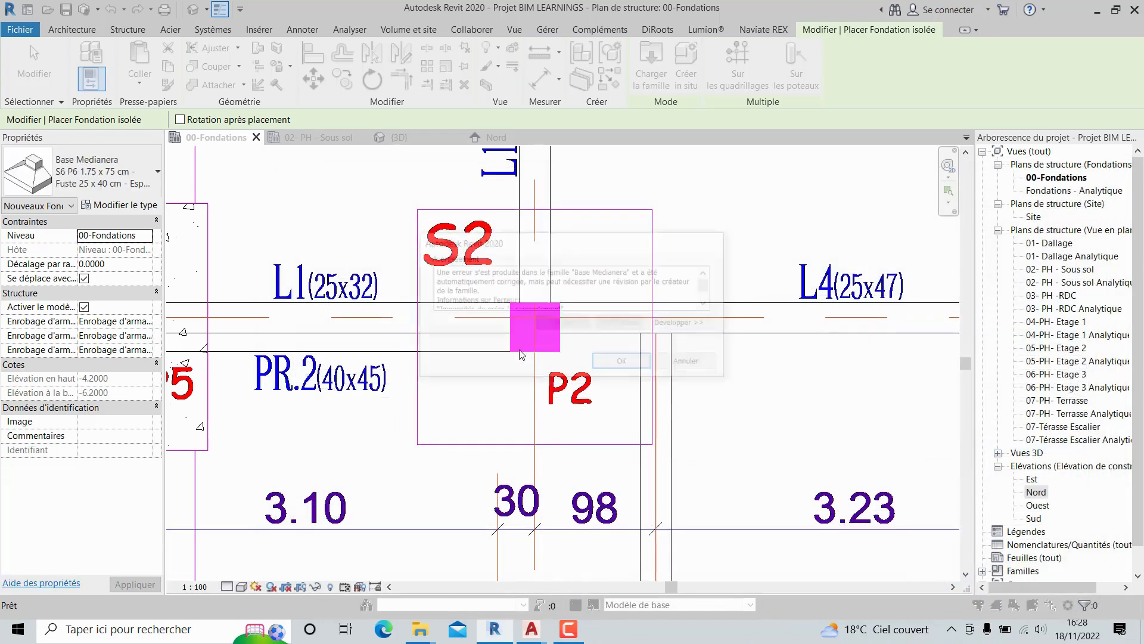
click(624, 363)
middle_drag(630, 411, 873, 490)
scroll(711, 420, down, 3)
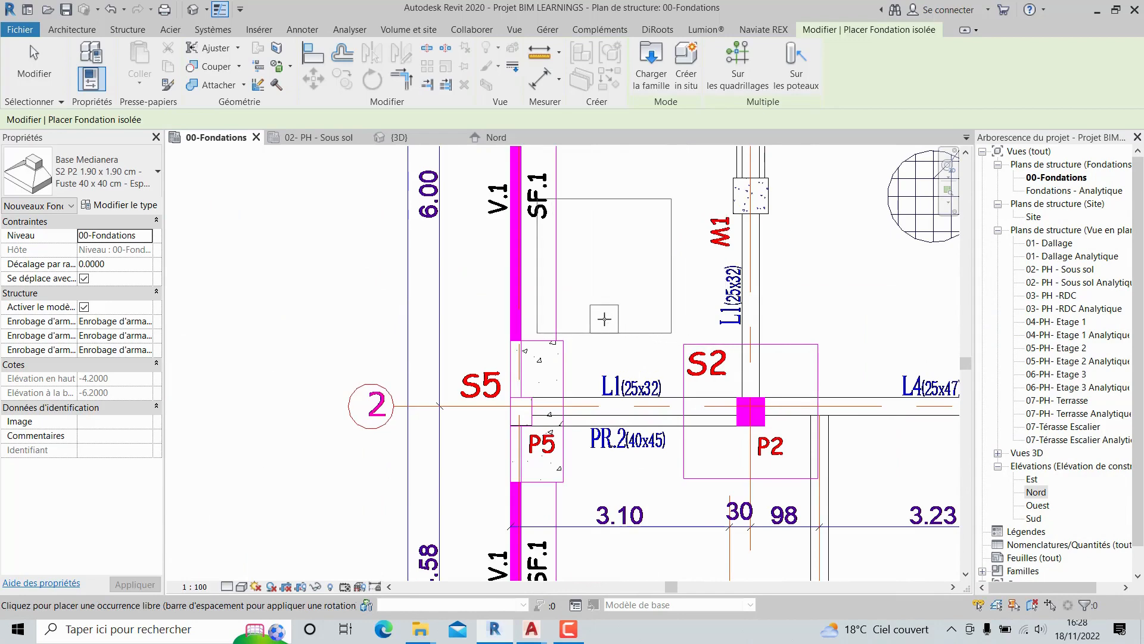
scroll(604, 319, down, 2)
key(Escape)
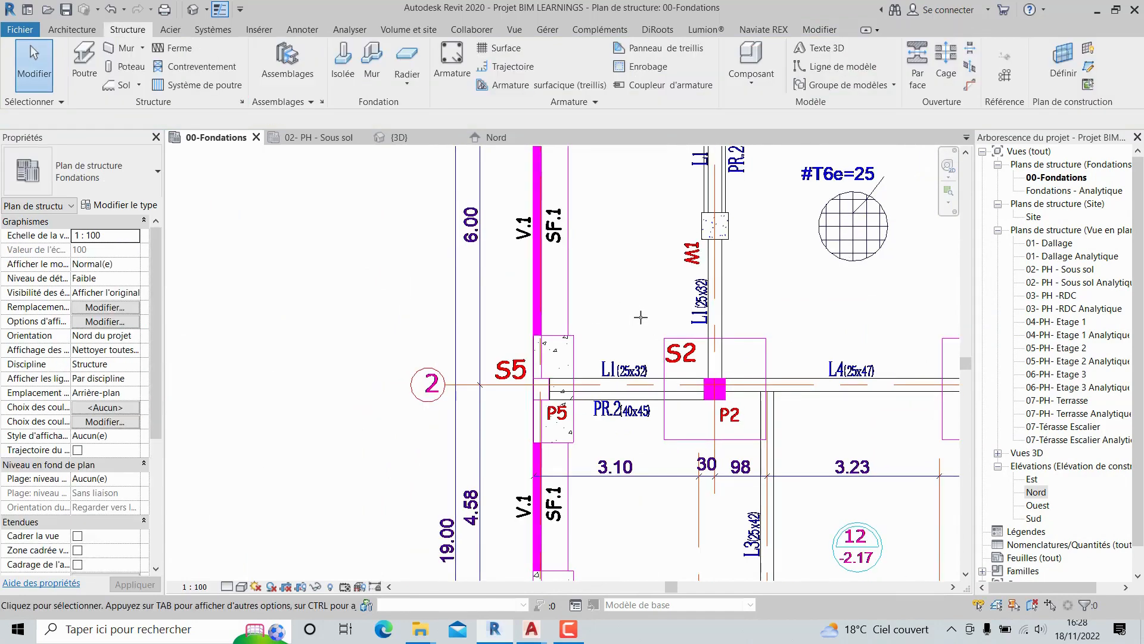
scroll(643, 322, down, 4)
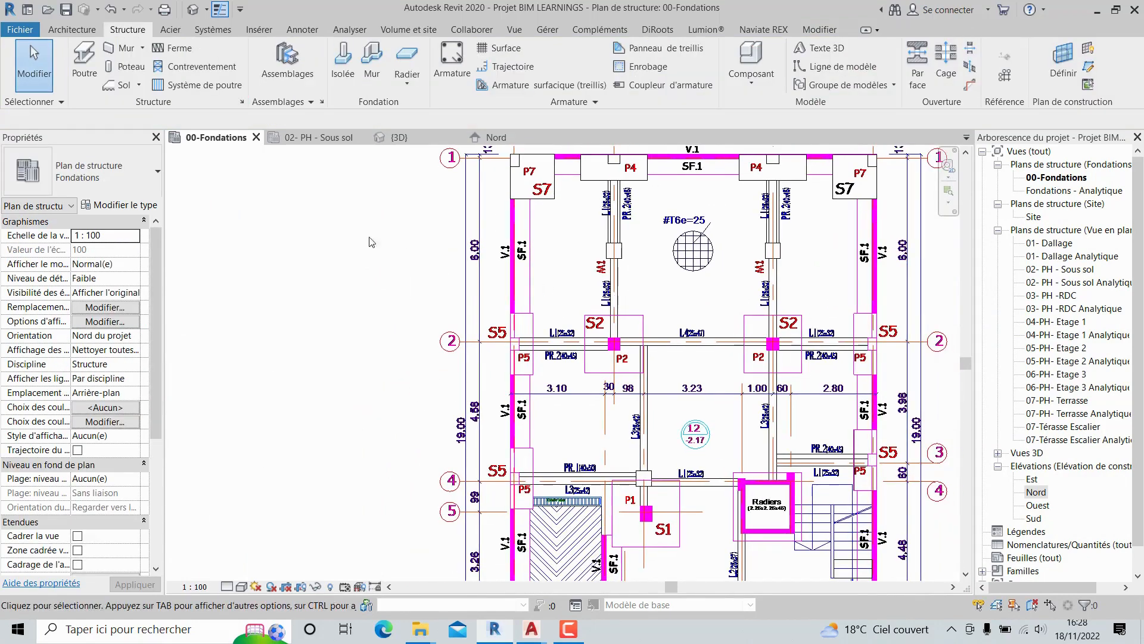
- Load the Base Centrada family from the 9 semelles folder for isolated foundation placement
click(344, 62)
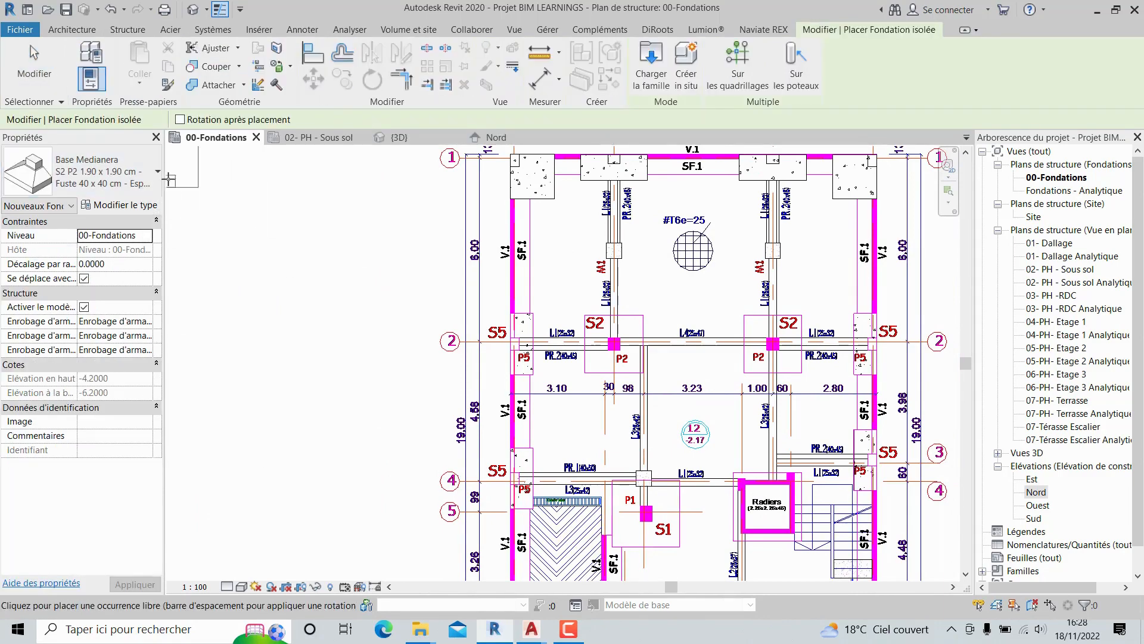
click(157, 172)
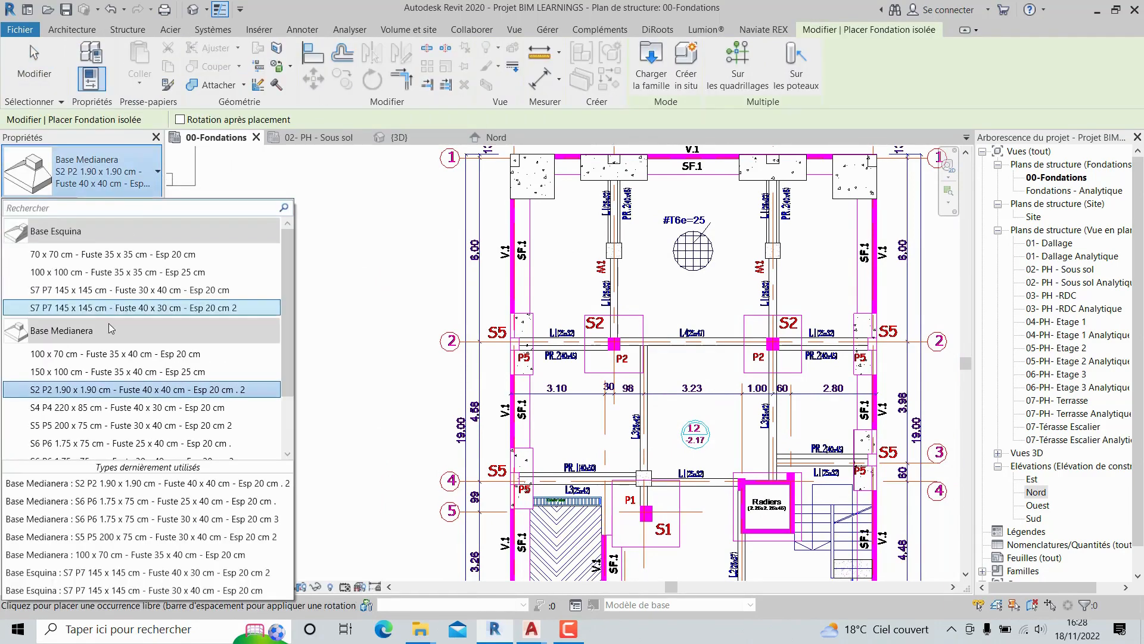
scroll(119, 301, down, 1)
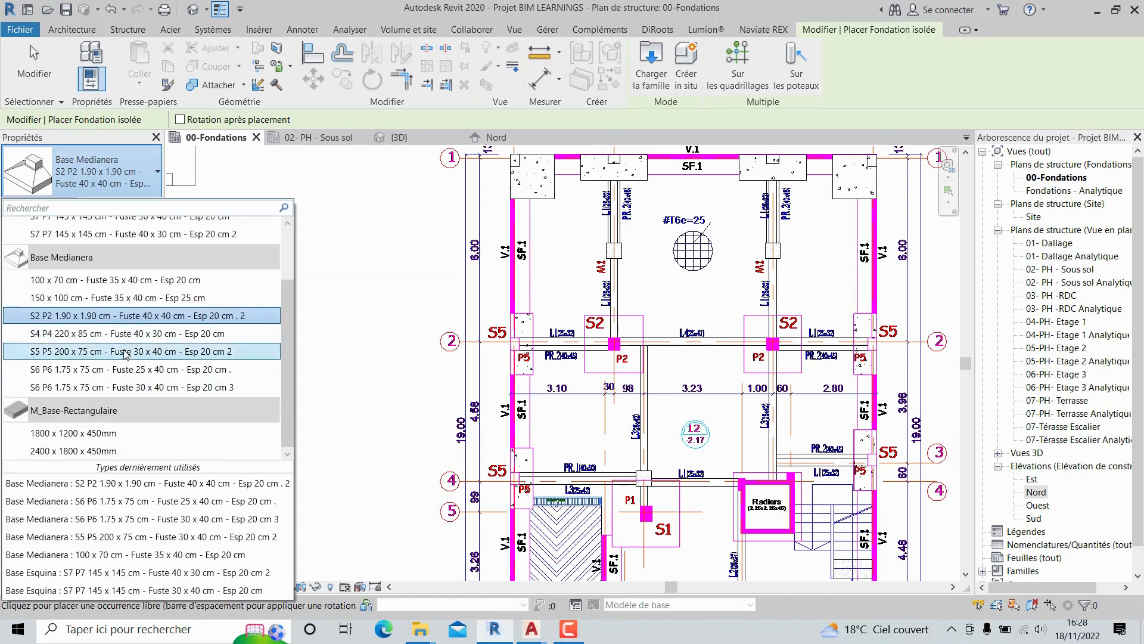
scroll(125, 301, up, 1)
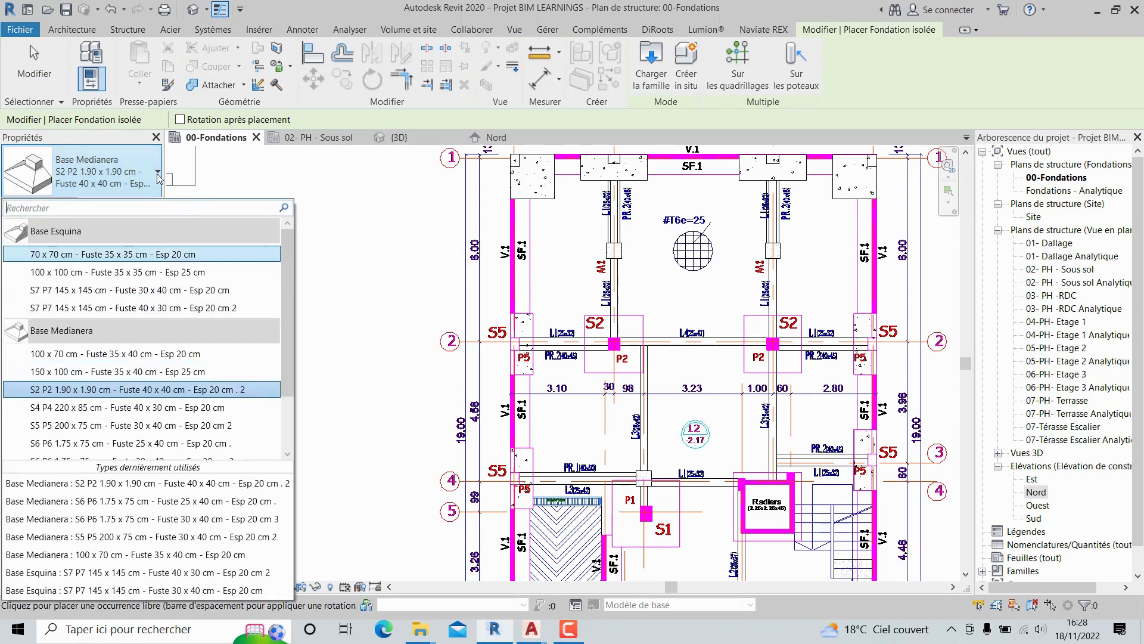
scroll(161, 414, down, 1)
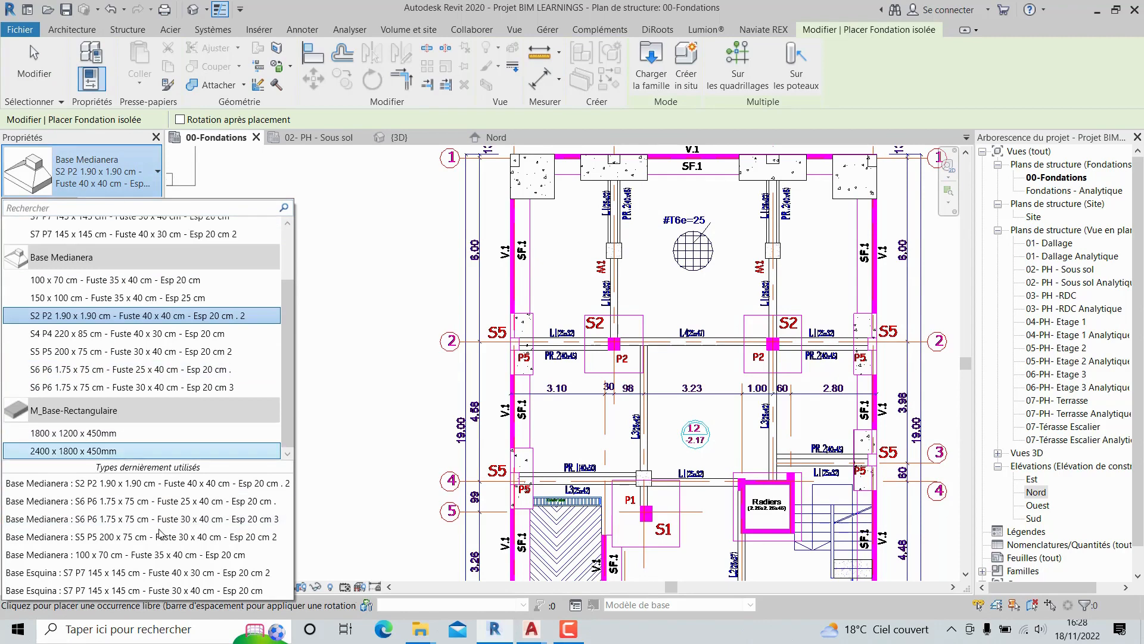
click(156, 169)
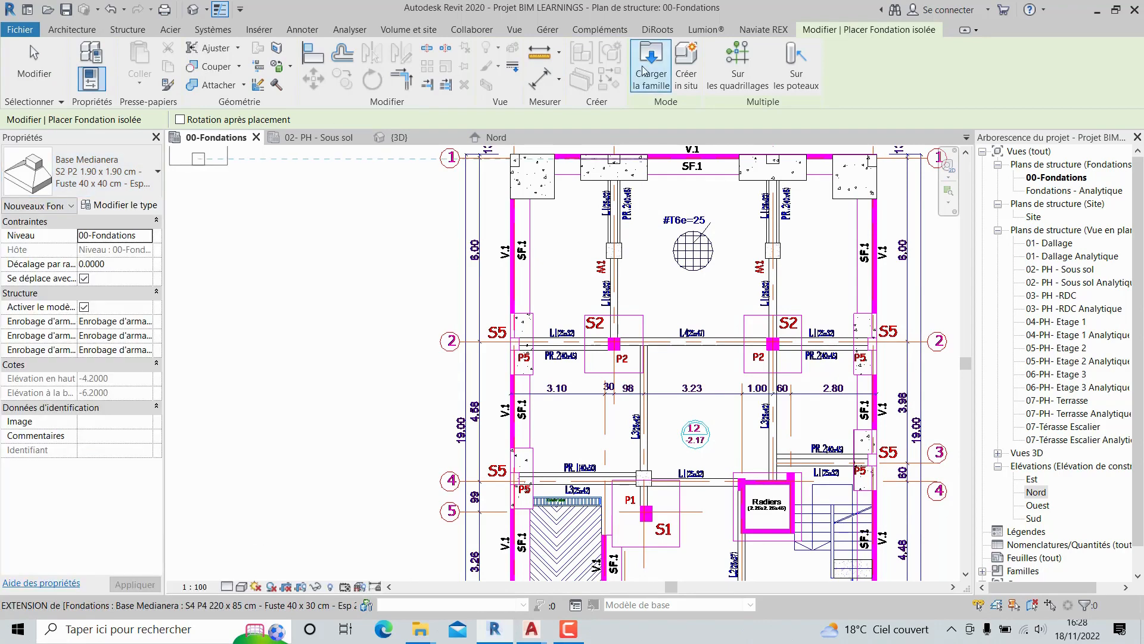
click(650, 66)
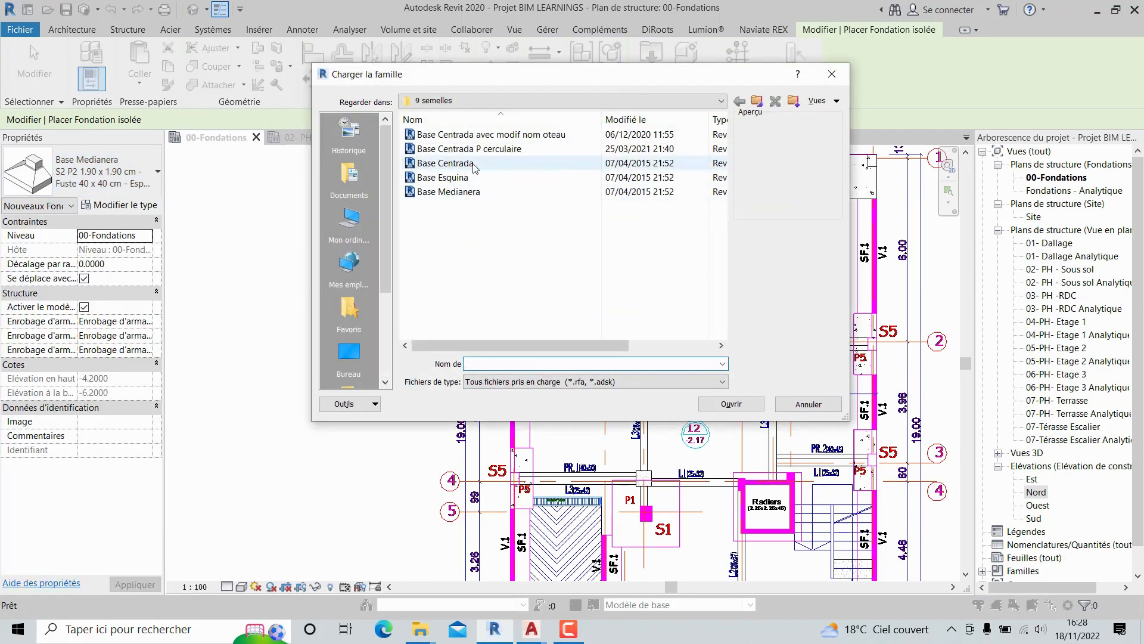
click(474, 163)
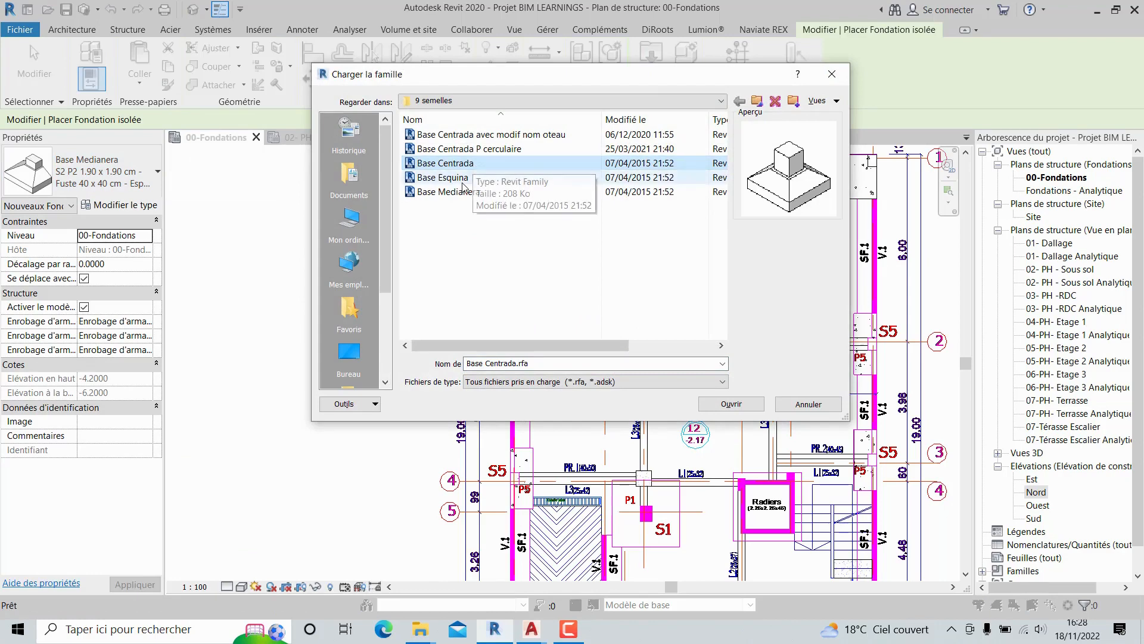
click(467, 173)
click(466, 164)
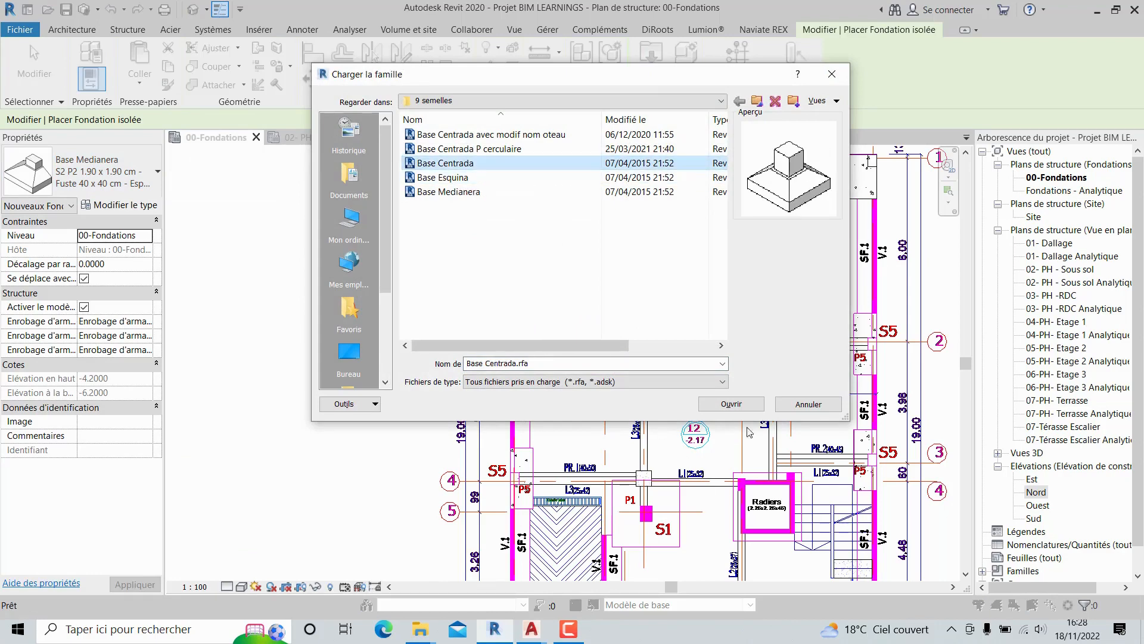
click(731, 403)
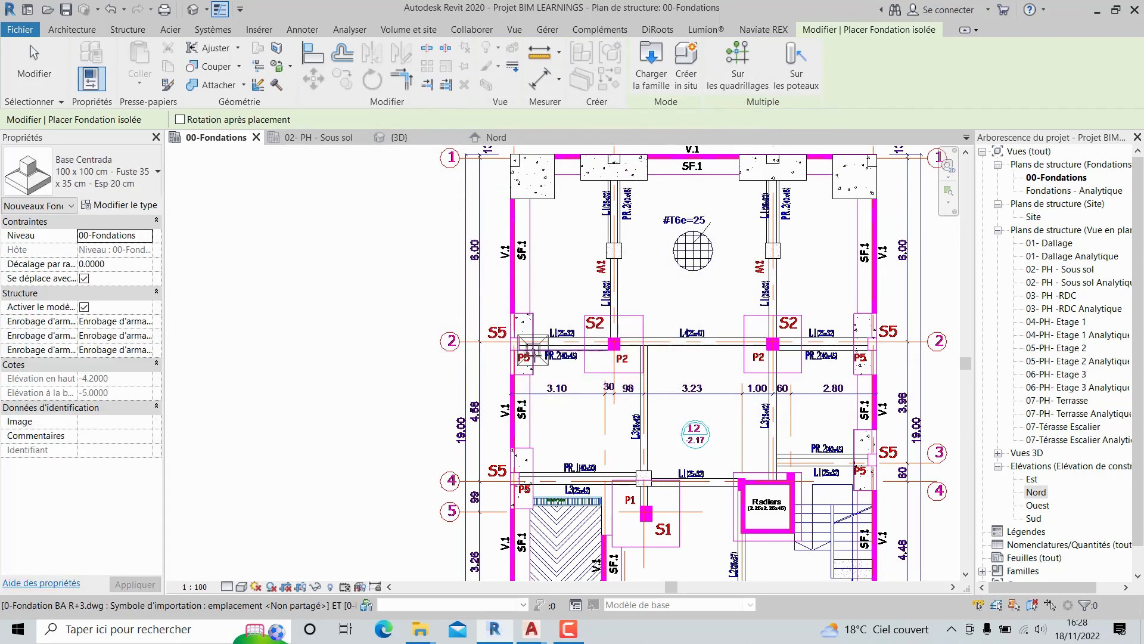
scroll(537, 291, up, 3)
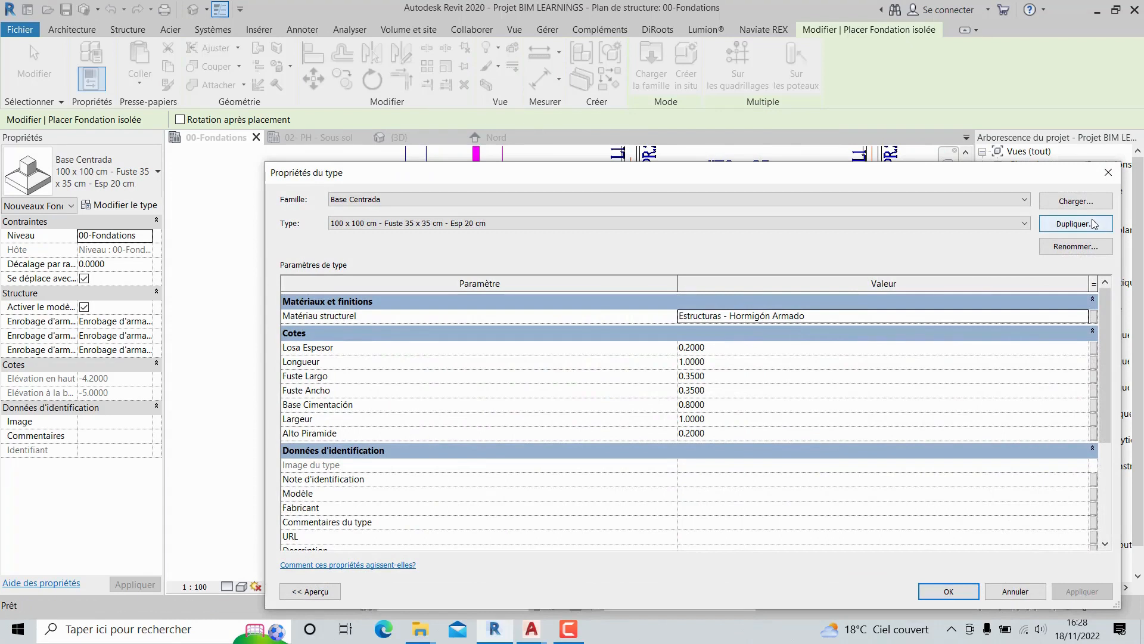
- Duplicate the Base Centrada foundation type as "S2 P2 190 x 190 cm - Fuste 40 x 40 cm - Esp 20 cm 2"
click(1095, 224)
click(727, 327)
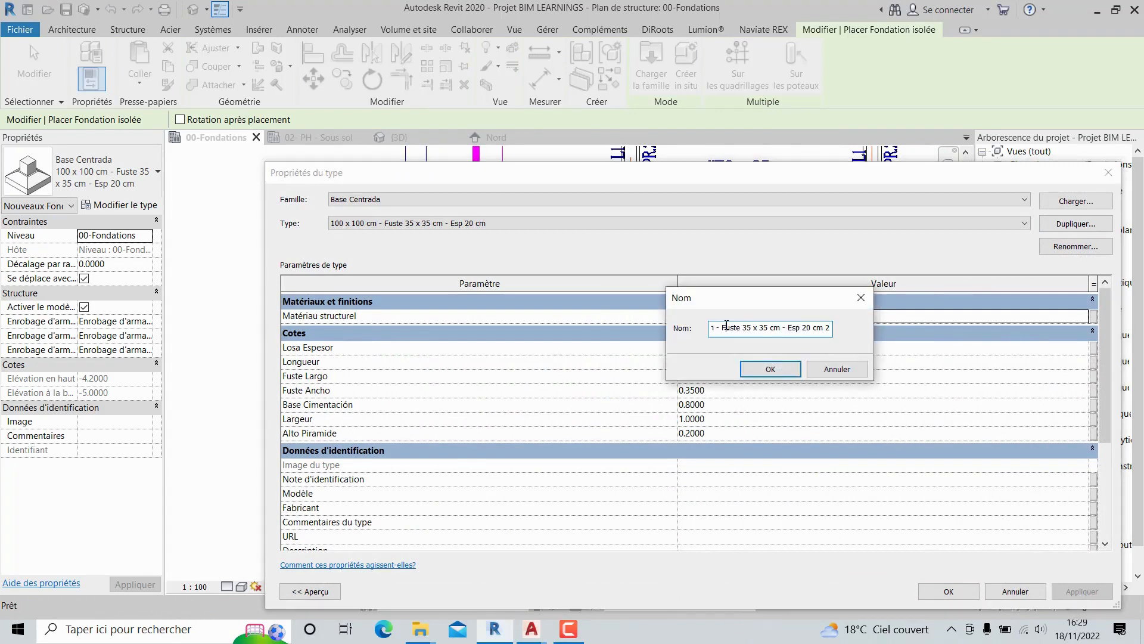
key(Home)
text(s)
key(BackSpace)
text(S2 p2)
key(BackSpace)
key(BackSpace)
text(P2)
key(BackSpace)
text(9)
key(BackSpace)
key(BackSpace)
text(40)
key(Right)
key(Right)
key(BackSpace)
key(BackSpace)
text(40)
click(785, 368)
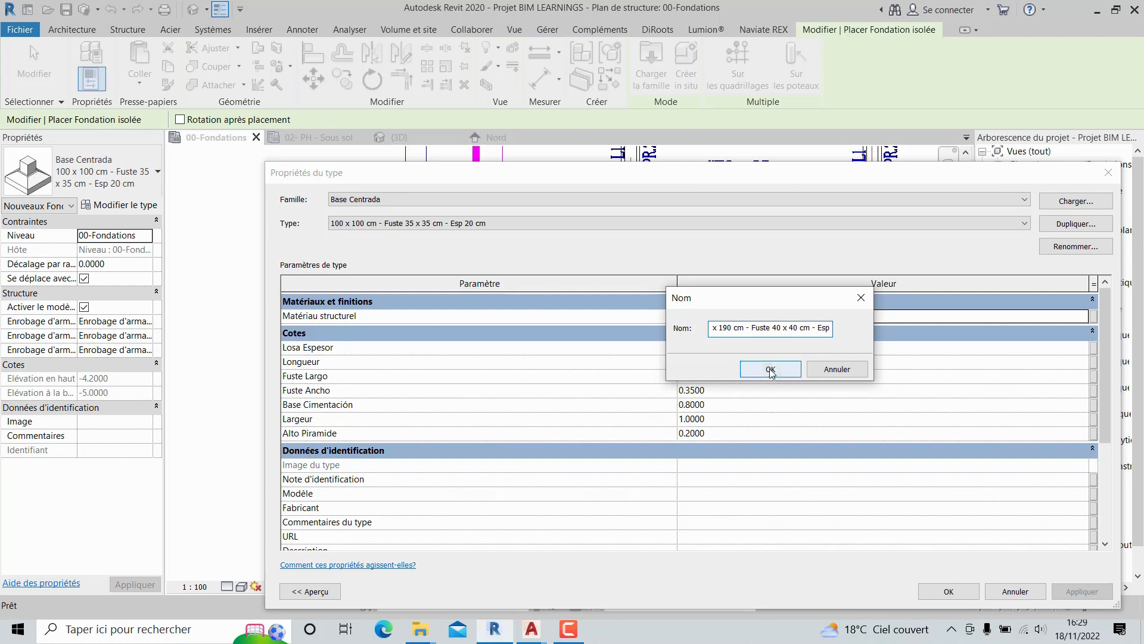
- Set the new S2 P2 type's Alto Piramide to 0.0001 and its Largeur to 1.90
click(714, 434)
text(0....)
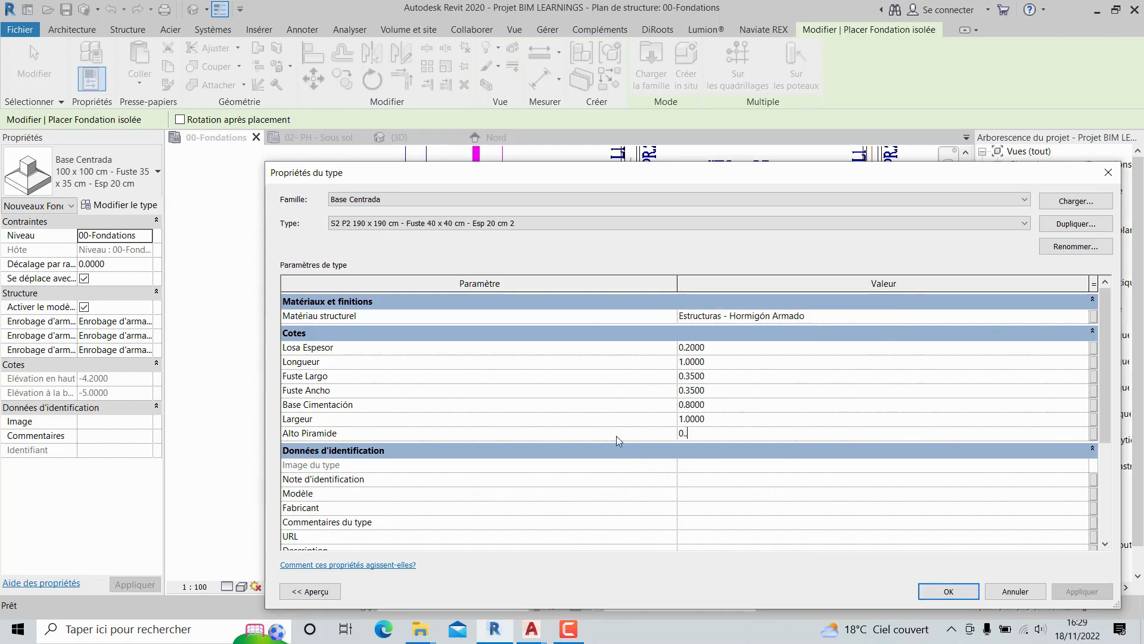
key(BackSpace)
key(BackSpace)
key(BackSpace)
text(0004)
key(BackSpace)
text(1)
drag(708, 419, 672, 419)
text(1)
- Set the type's Longueur to 1.90, Fuste Largo and Fuste Ancho to 0.40, and Base Cimentación to 2.00, and apply the type properties
click(707, 362)
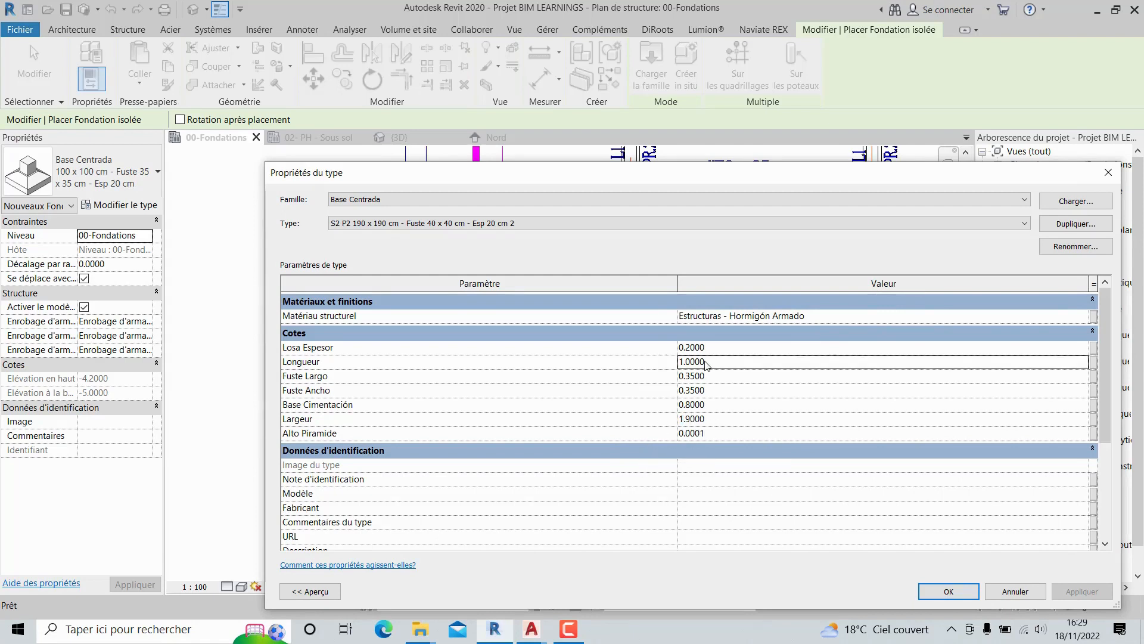
drag(707, 362, 682, 362)
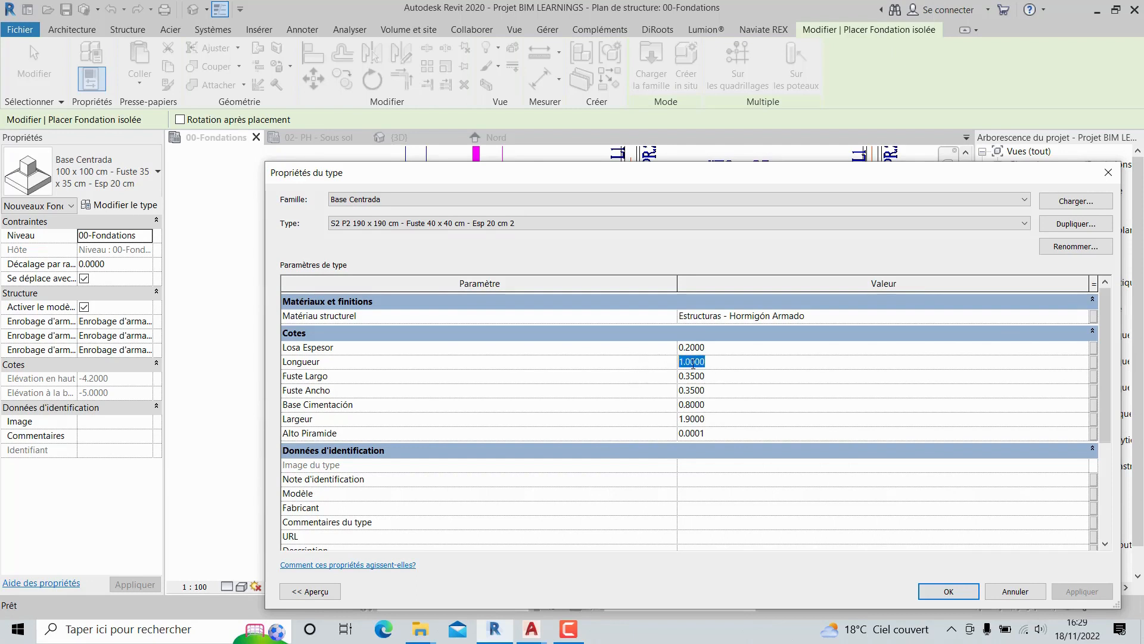
click(692, 363)
click(695, 376)
key(BackSpace)
key(BackSpace)
text(4)
key(Return)
double_click(701, 405)
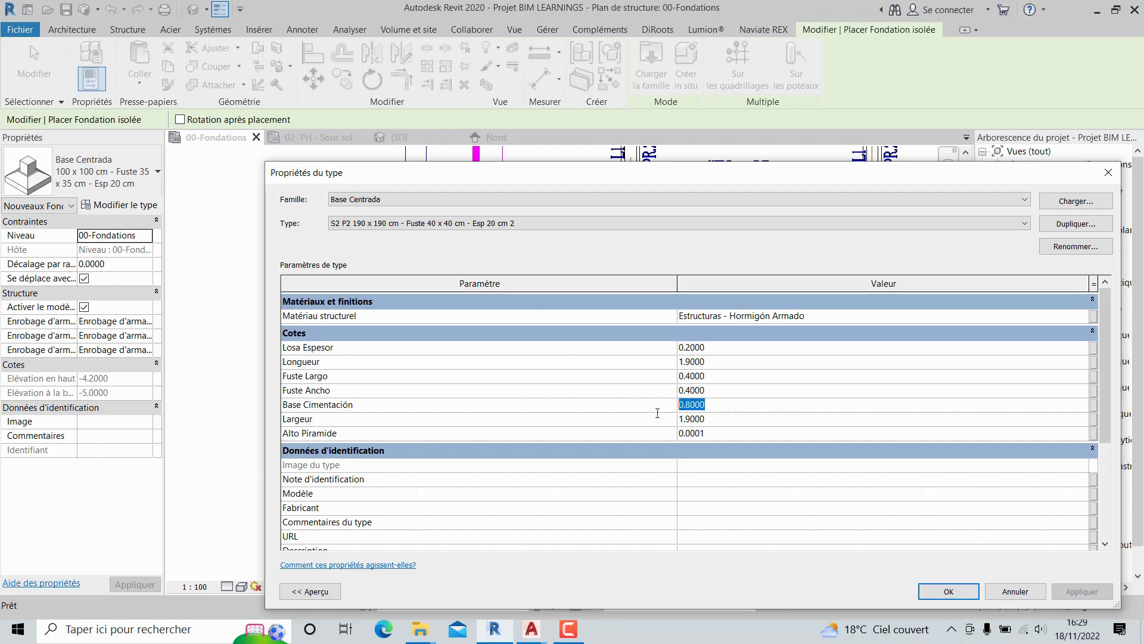
text(2.000)
click(948, 590)
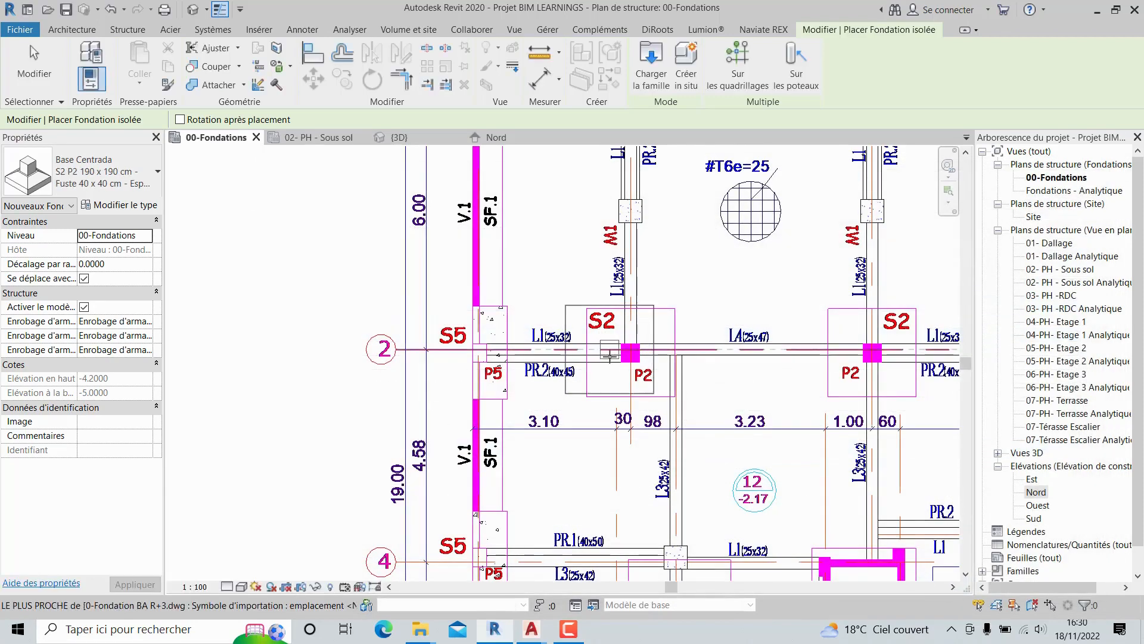
- Place an S2 P2 Base Centrada footing centred on the P2 column near axes C and 2
scroll(630, 354, up, 3)
scroll(644, 350, up, 2)
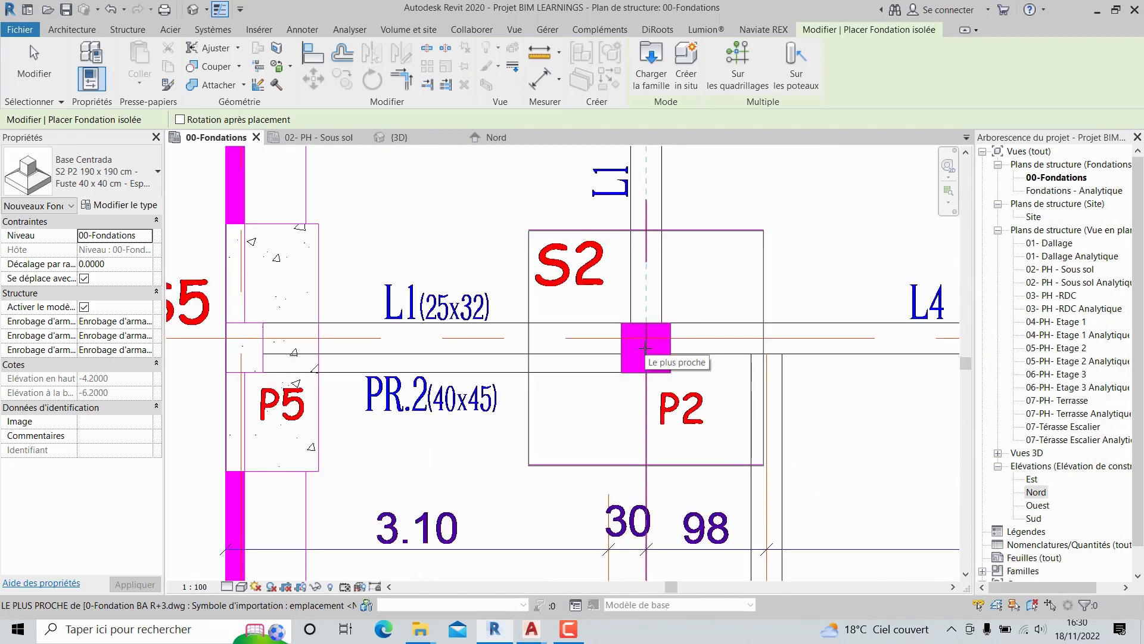
scroll(645, 347, up, 3)
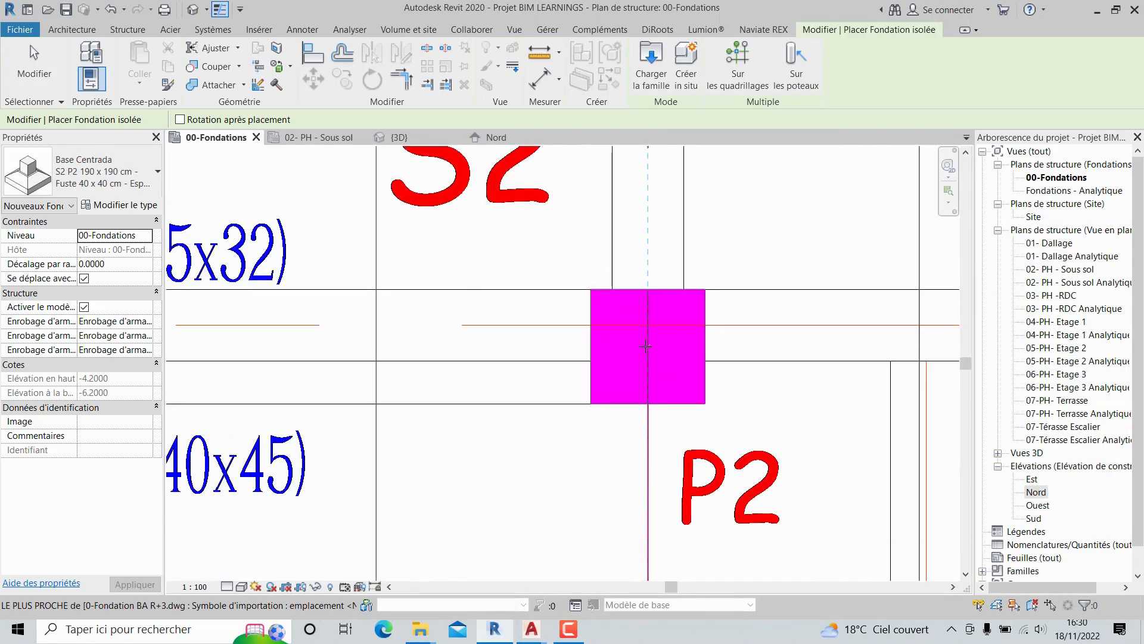
click(646, 346)
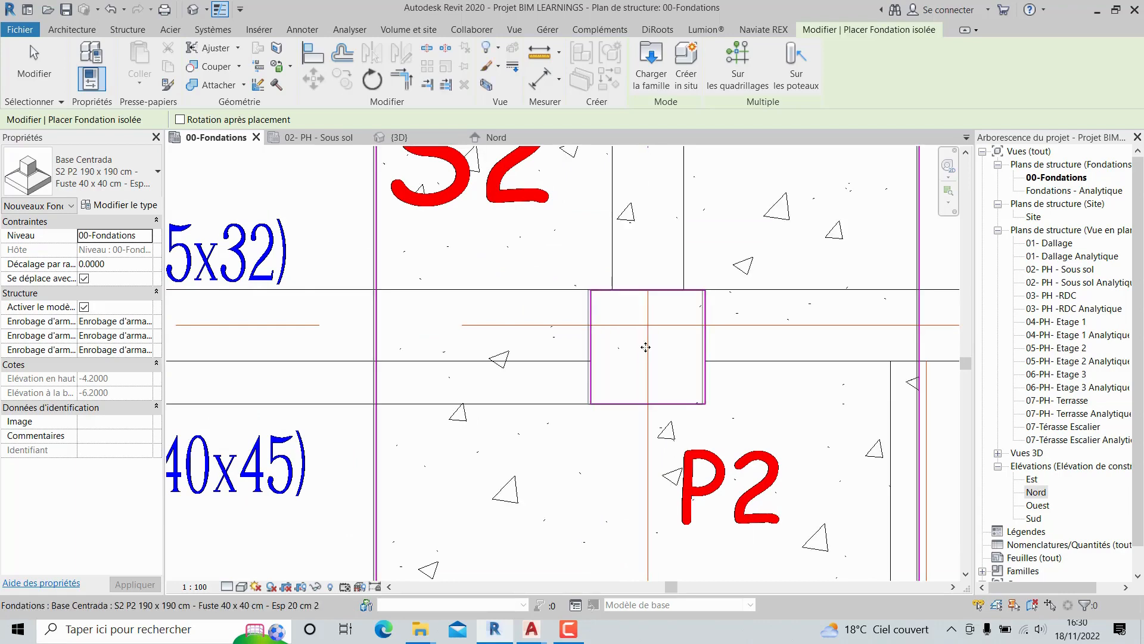
- Place a second S2 P2 Base Centrada footing centred on the P2 column near axes F and 2
scroll(645, 347, down, 3)
scroll(644, 346, down, 2)
middle_drag(732, 378, 606, 382)
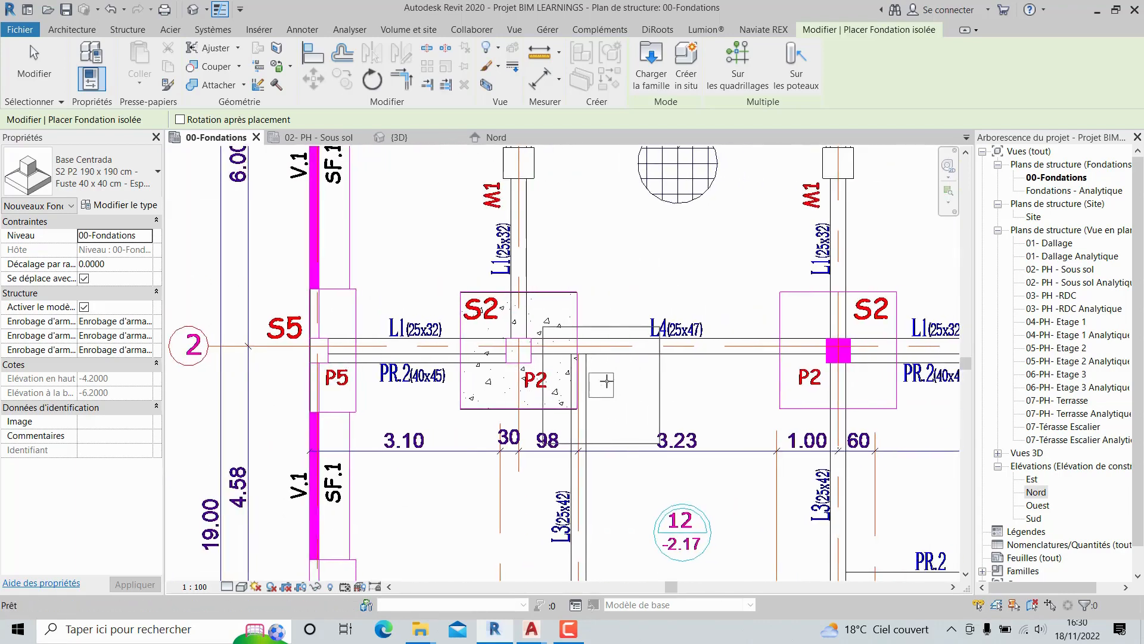
middle_drag(838, 356, 660, 356)
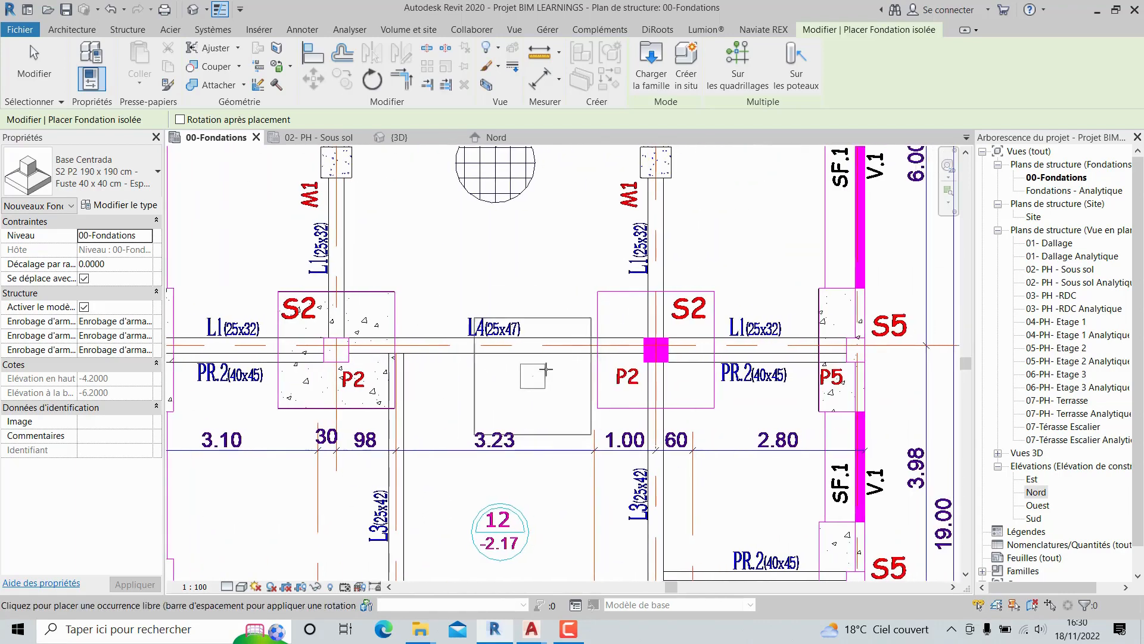
scroll(660, 356, up, 3)
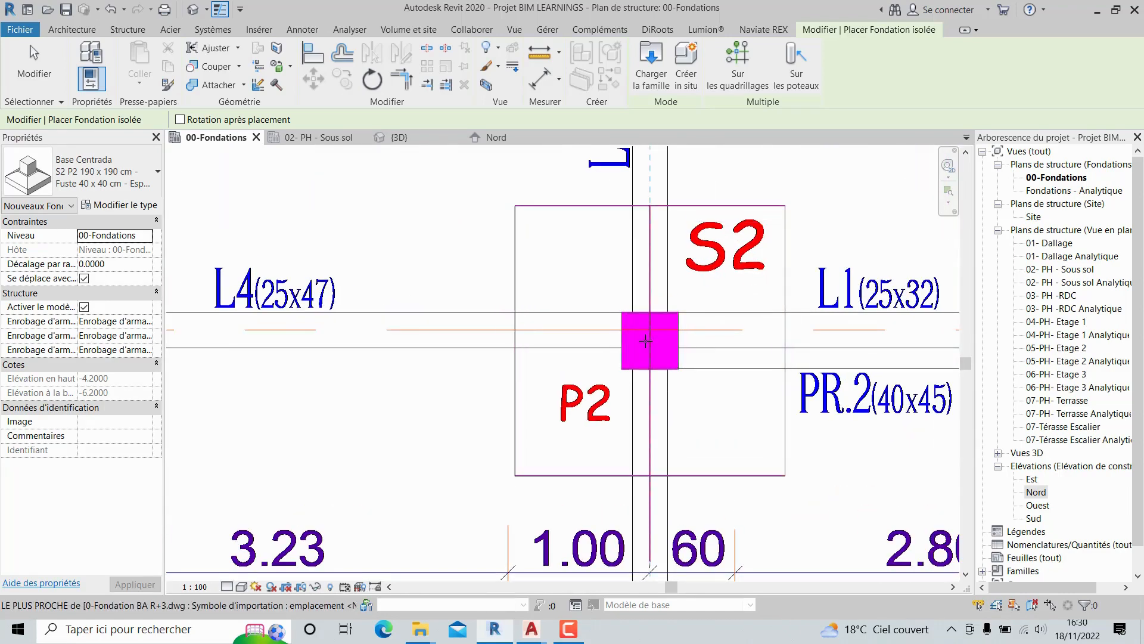
scroll(649, 340, up, 3)
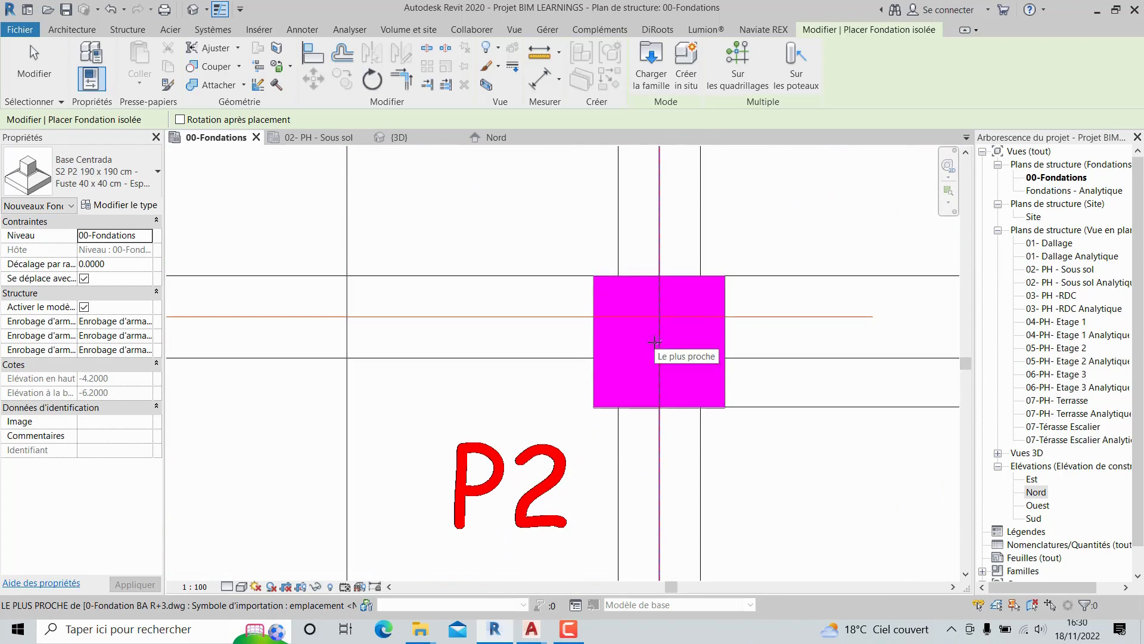
click(654, 342)
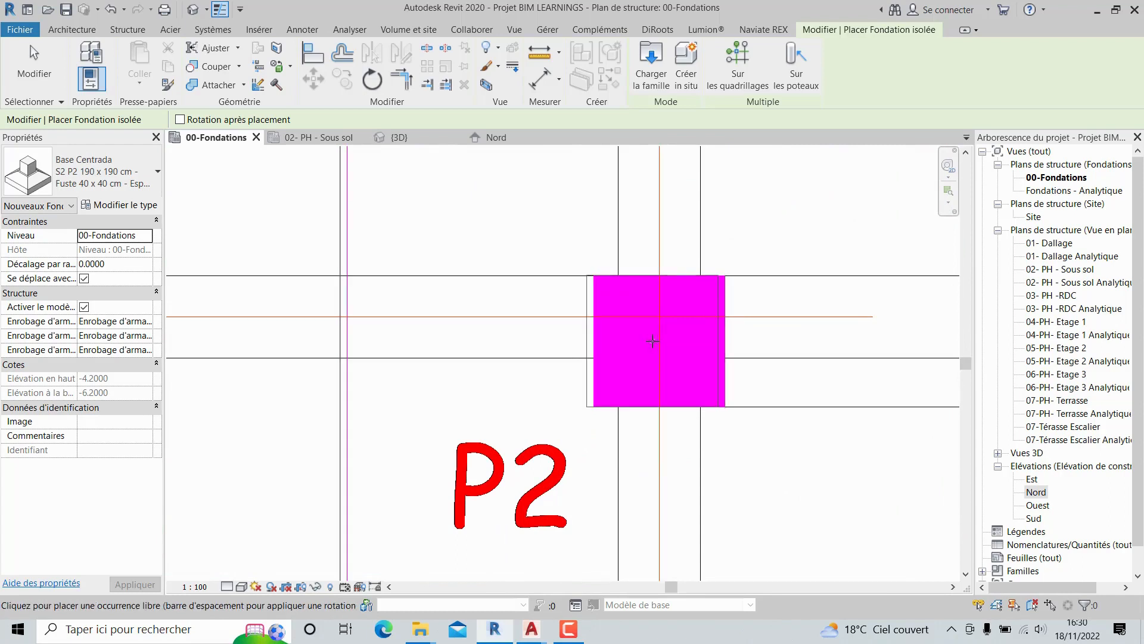
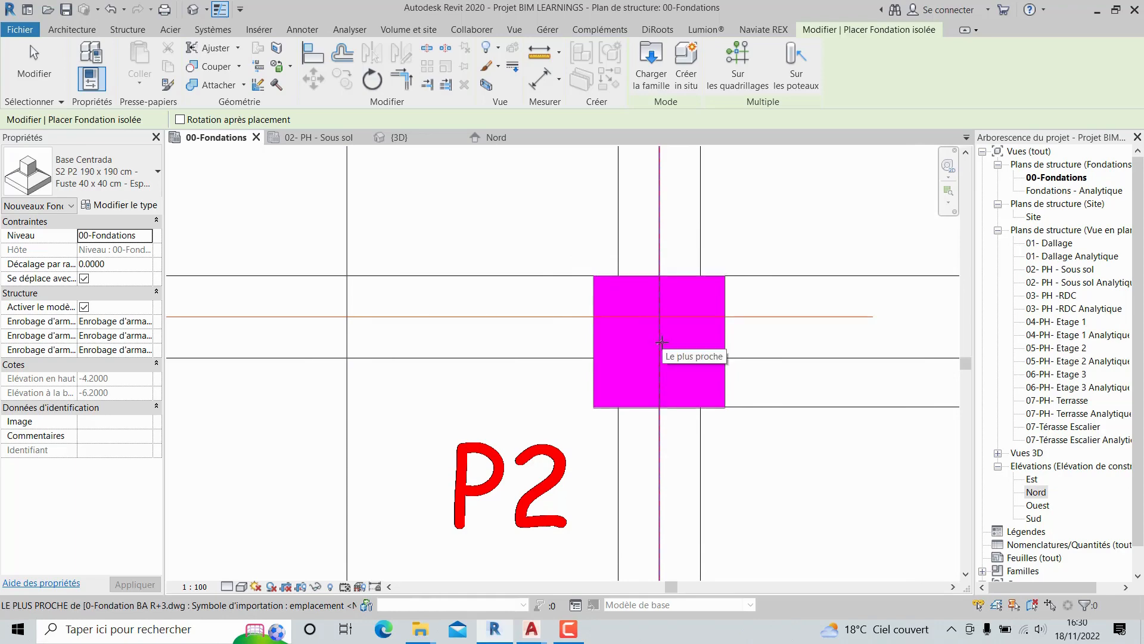
- Examine the foundation plan for footings still without a foundation, including S1 and the two S3 footings
scroll(661, 341, down, 5)
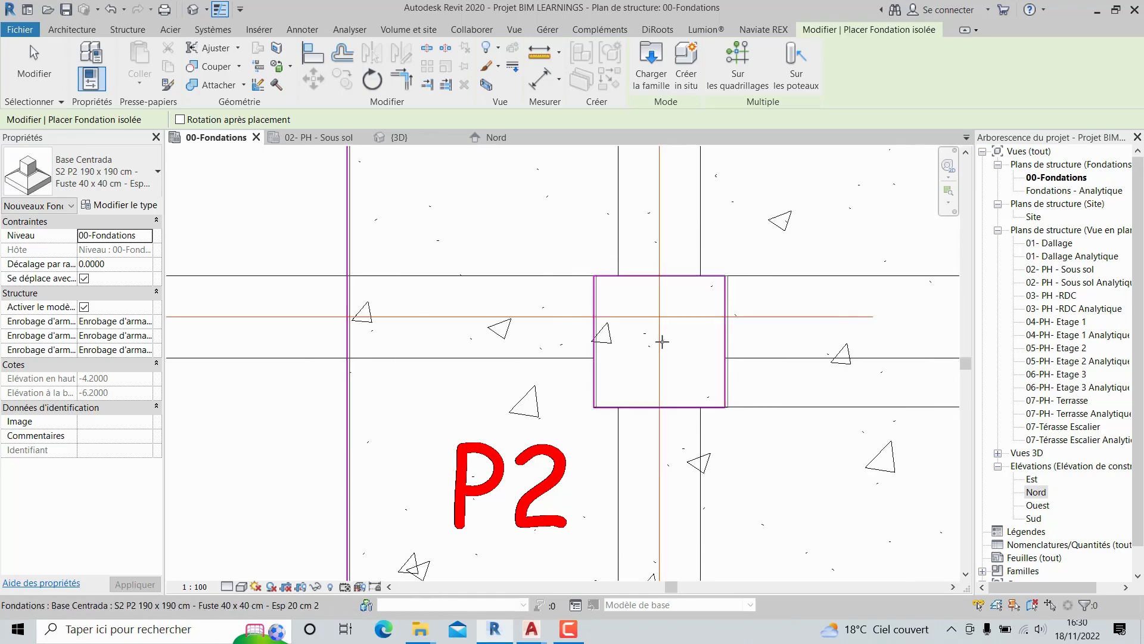
scroll(669, 366, down, 5)
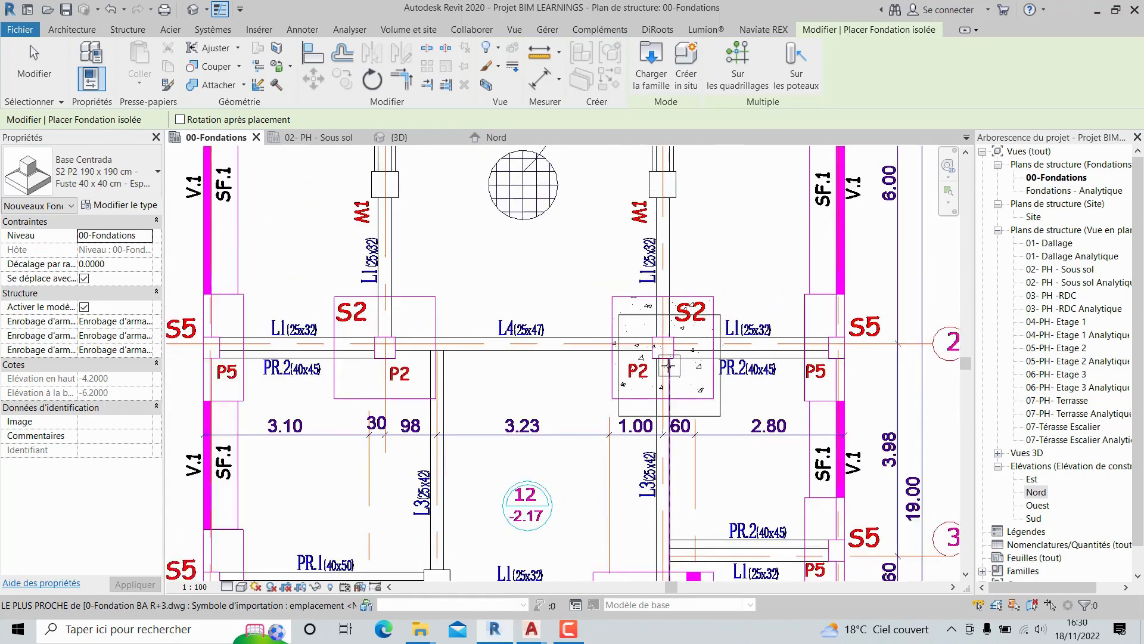
middle_drag(668, 424, 686, 369)
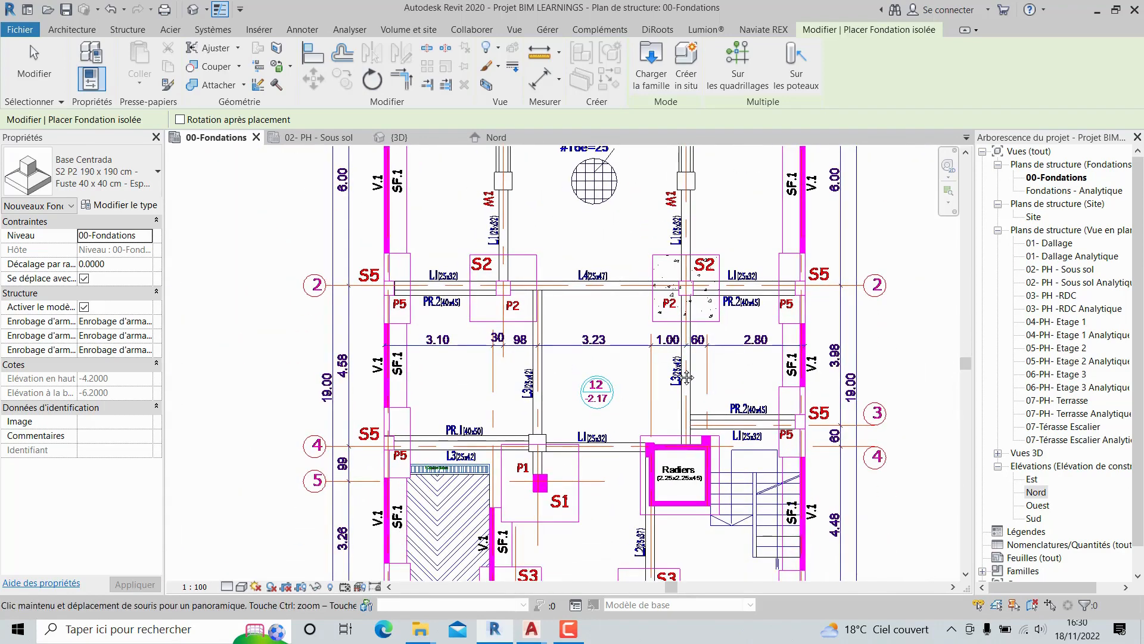
middle_drag(597, 249, 595, 303)
scroll(608, 440, down, 3)
scroll(574, 444, up, 3)
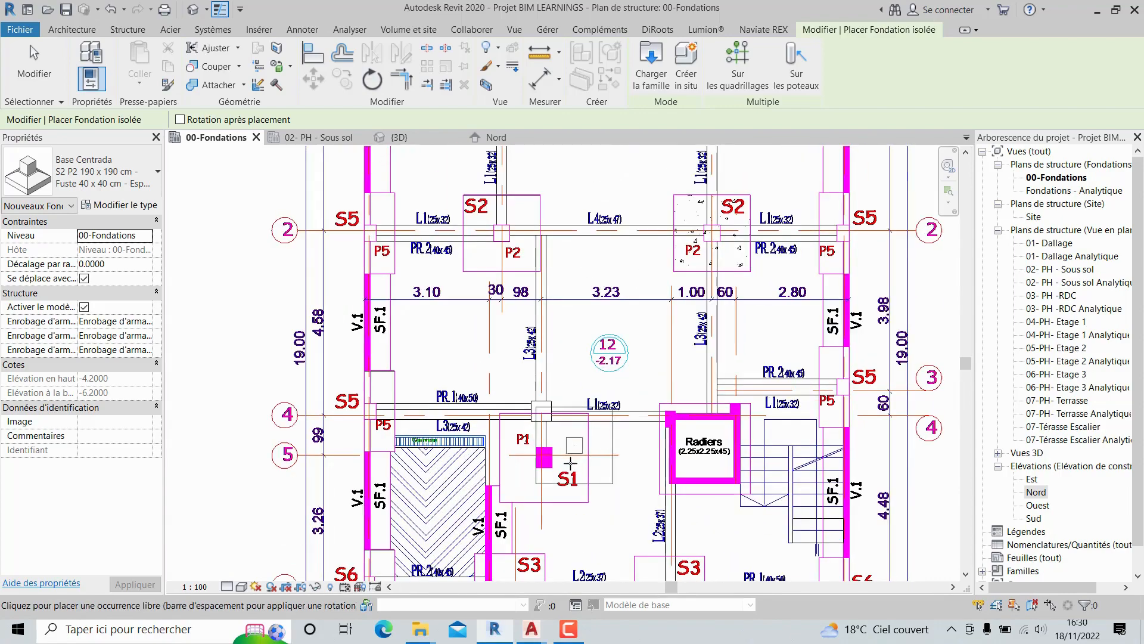
middle_drag(574, 444, 574, 273)
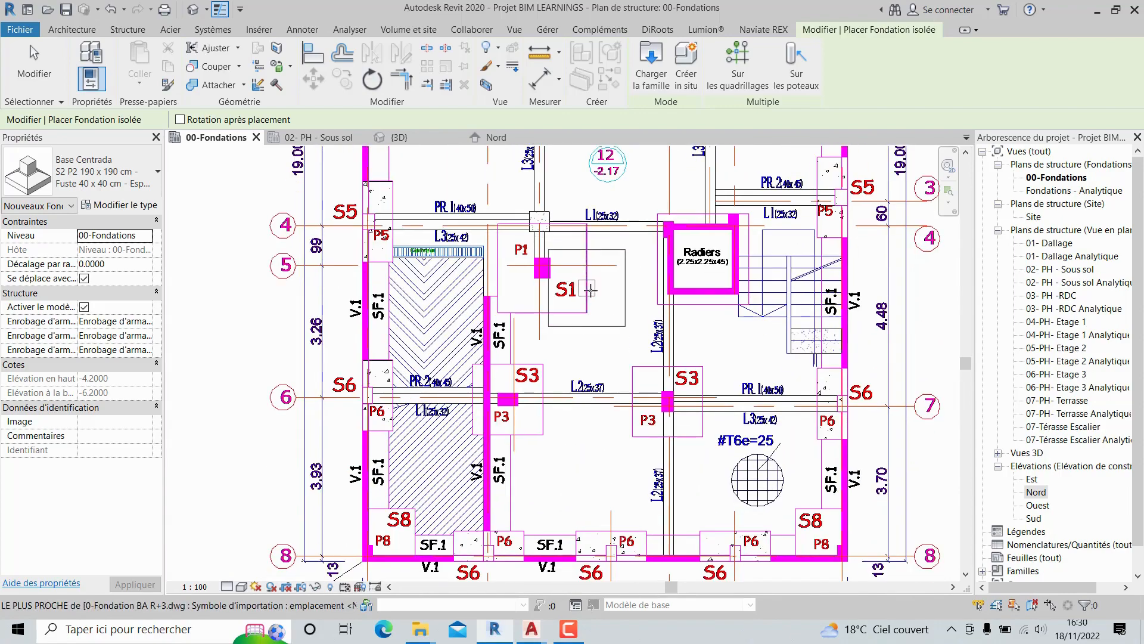
scroll(667, 411, down, 3)
middle_drag(636, 375, 672, 448)
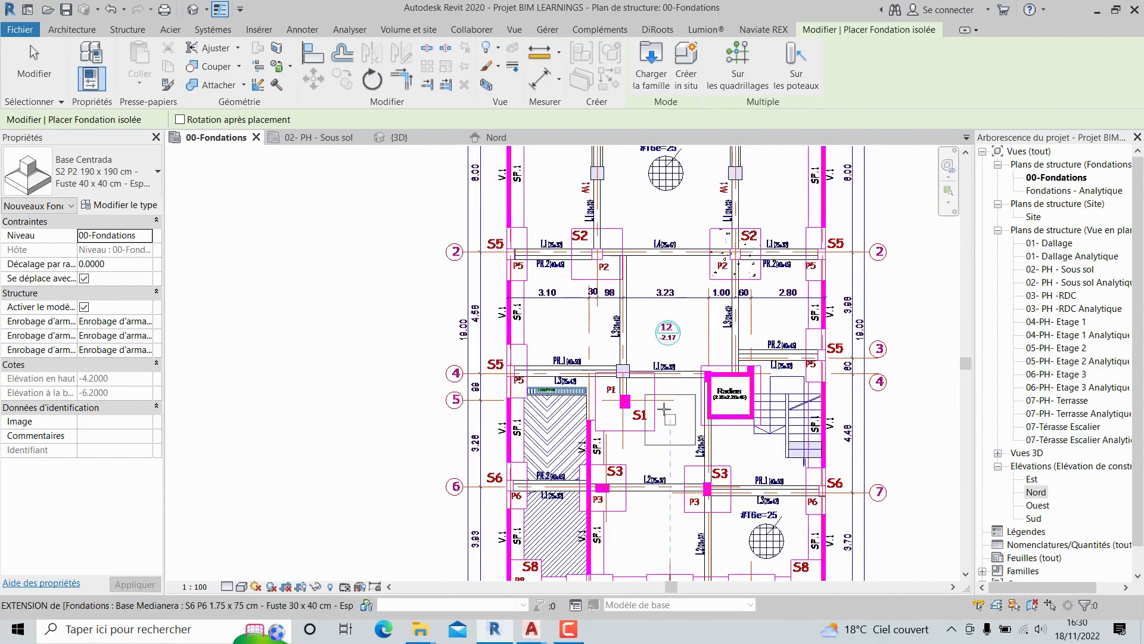
scroll(659, 322, up, 2)
middle_drag(648, 377, 590, 471)
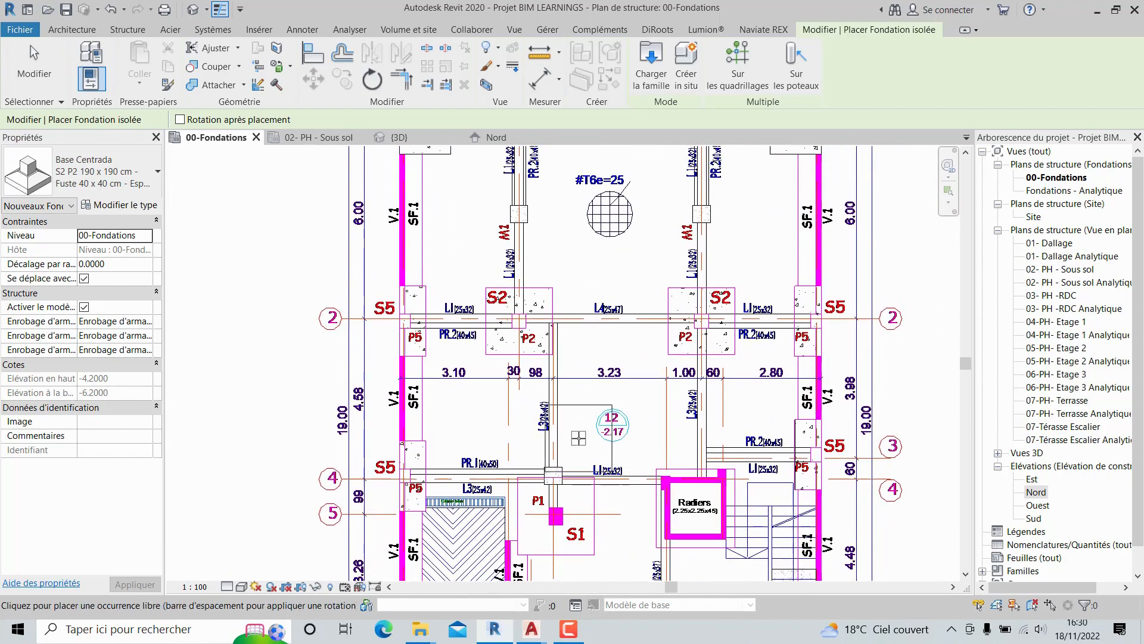
scroll(601, 392, down, 2)
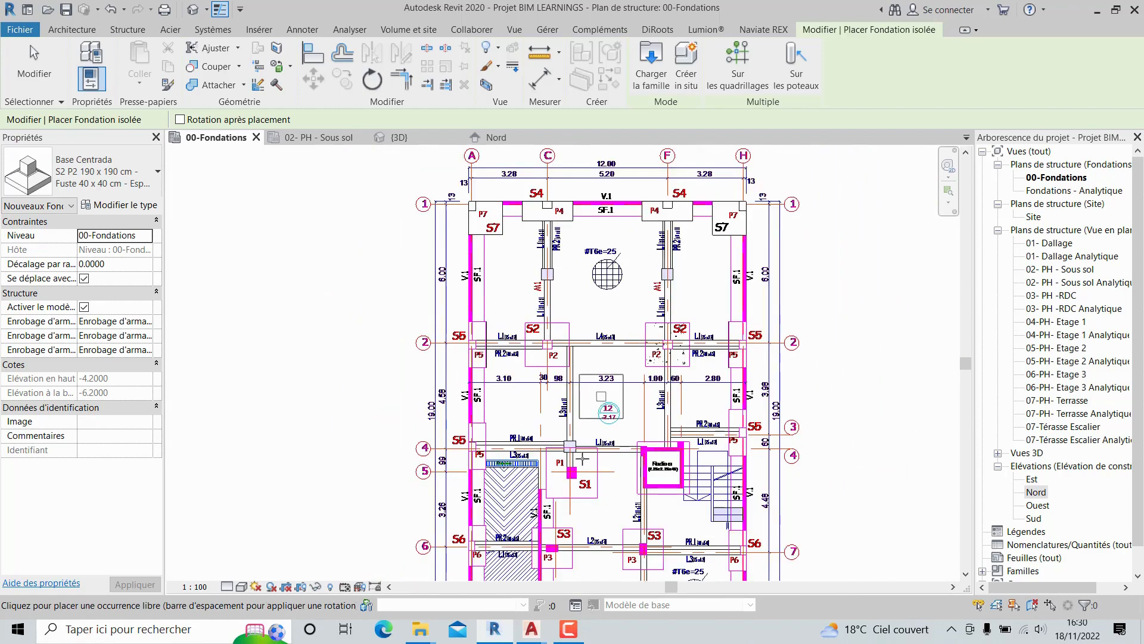
scroll(570, 487, up, 2)
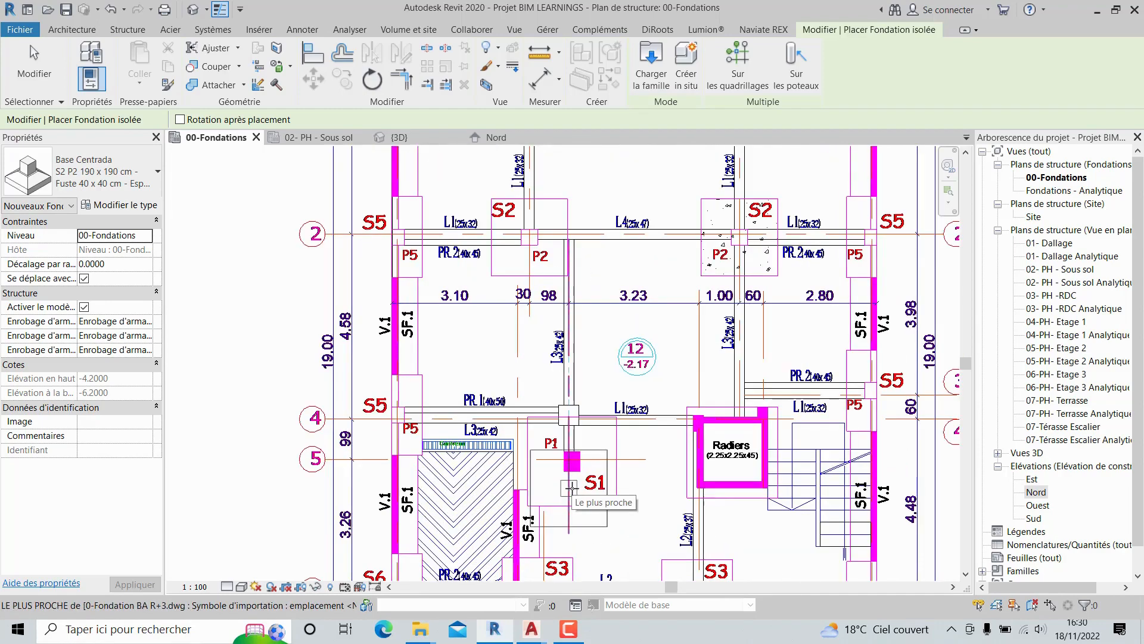
middle_drag(591, 490, 599, 419)
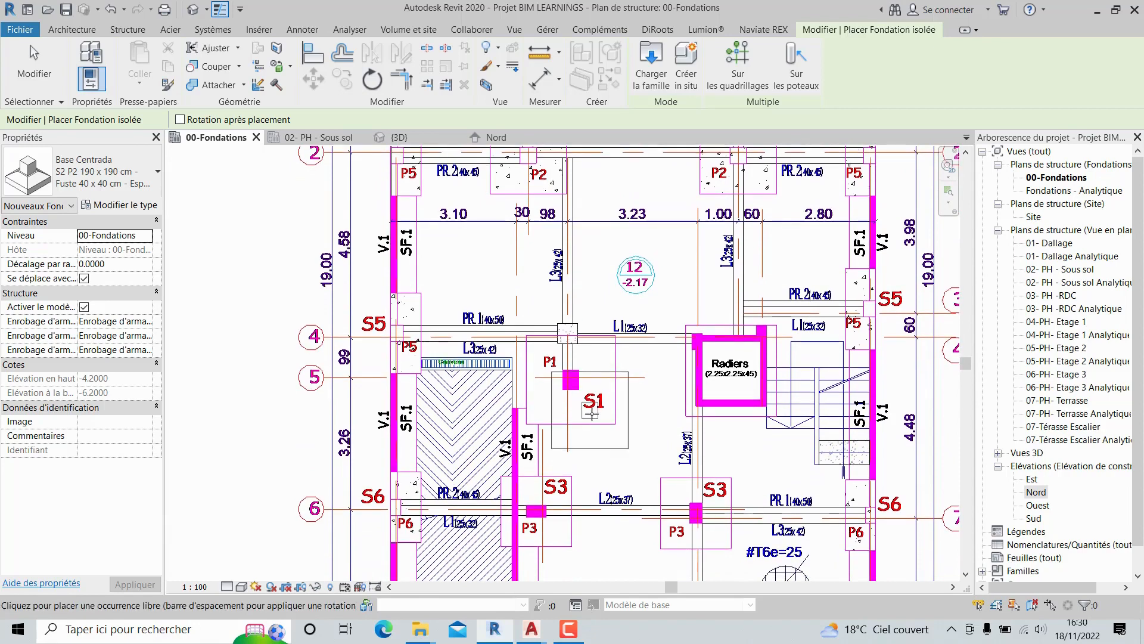
middle_drag(623, 470, 630, 381)
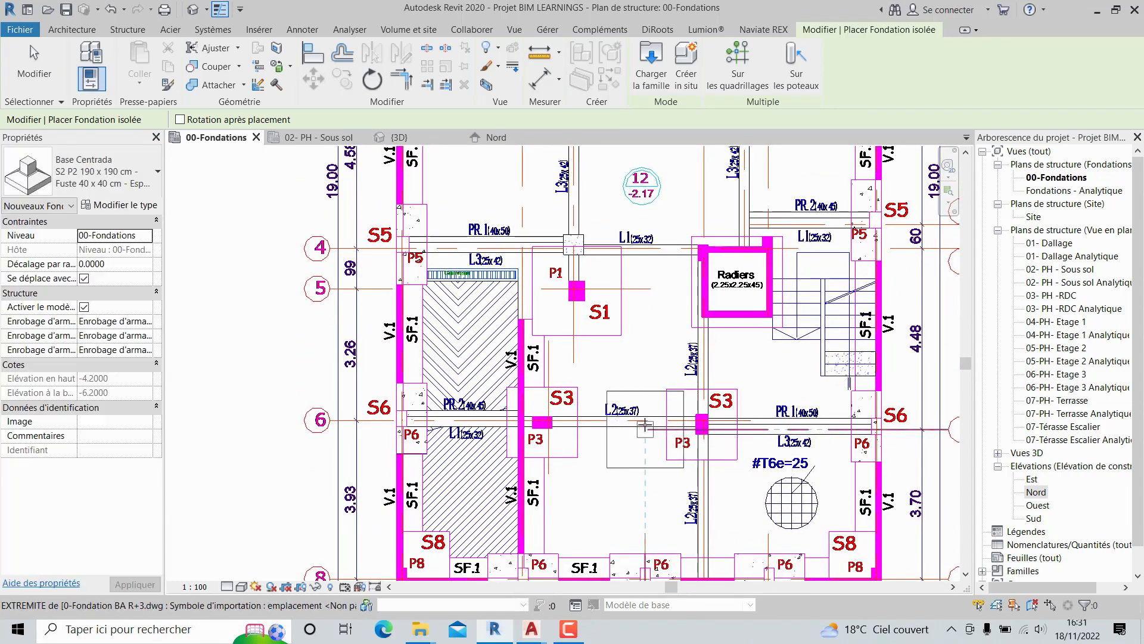
middle_drag(645, 427, 701, 490)
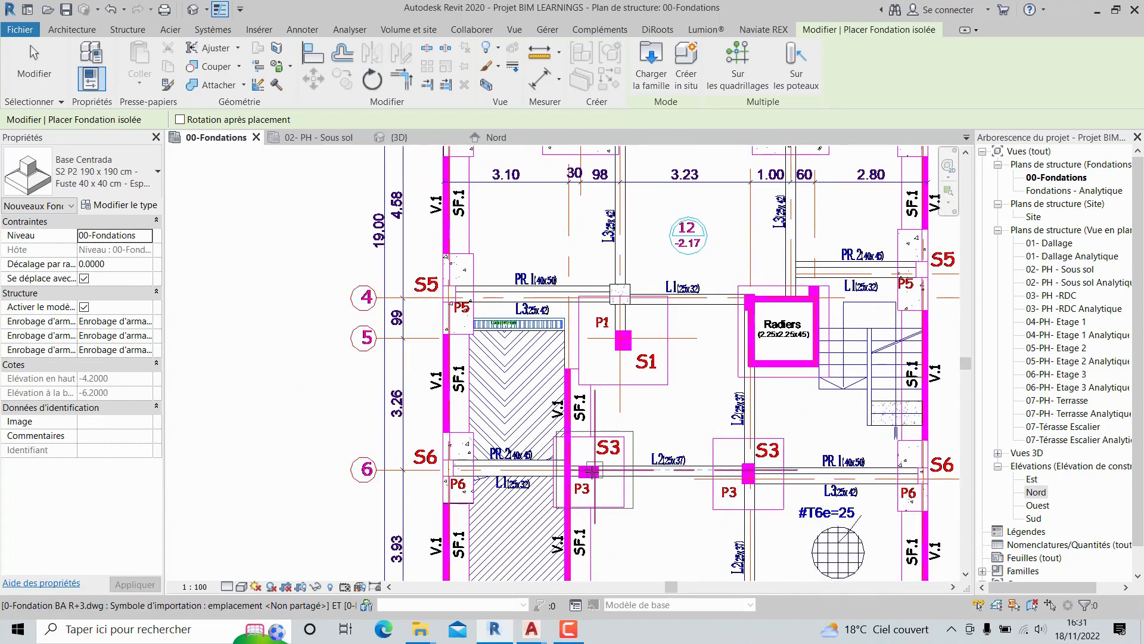
- Measure the short side of the P3 column in the S3 footing beside the ramp with the Model Line tool, without drawing a line
click(589, 472)
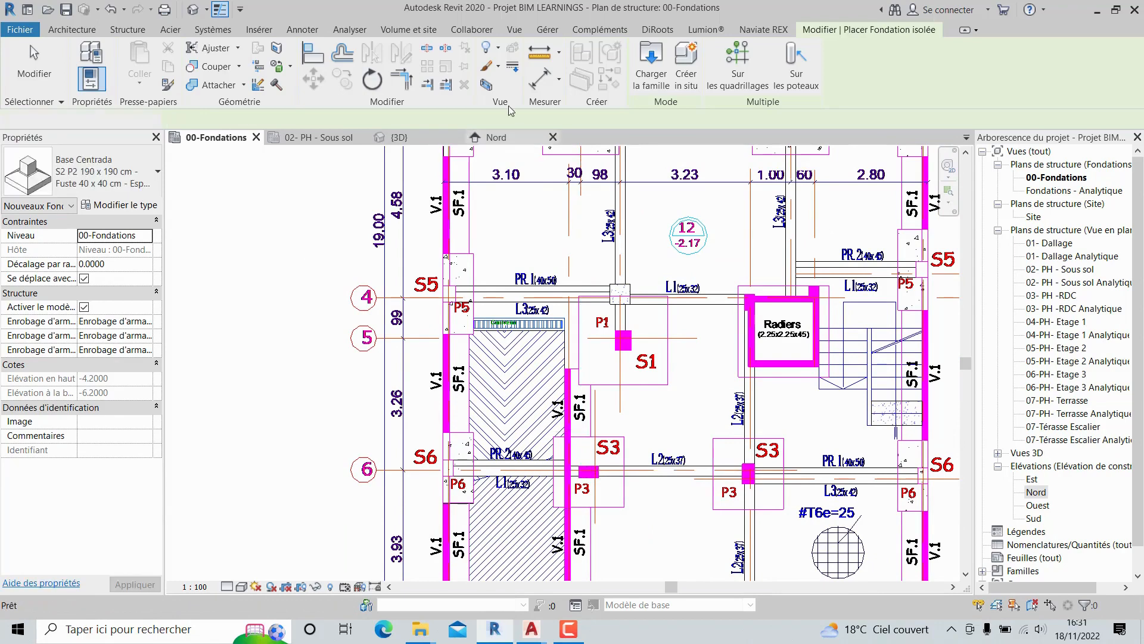
key(Escape)
click(823, 66)
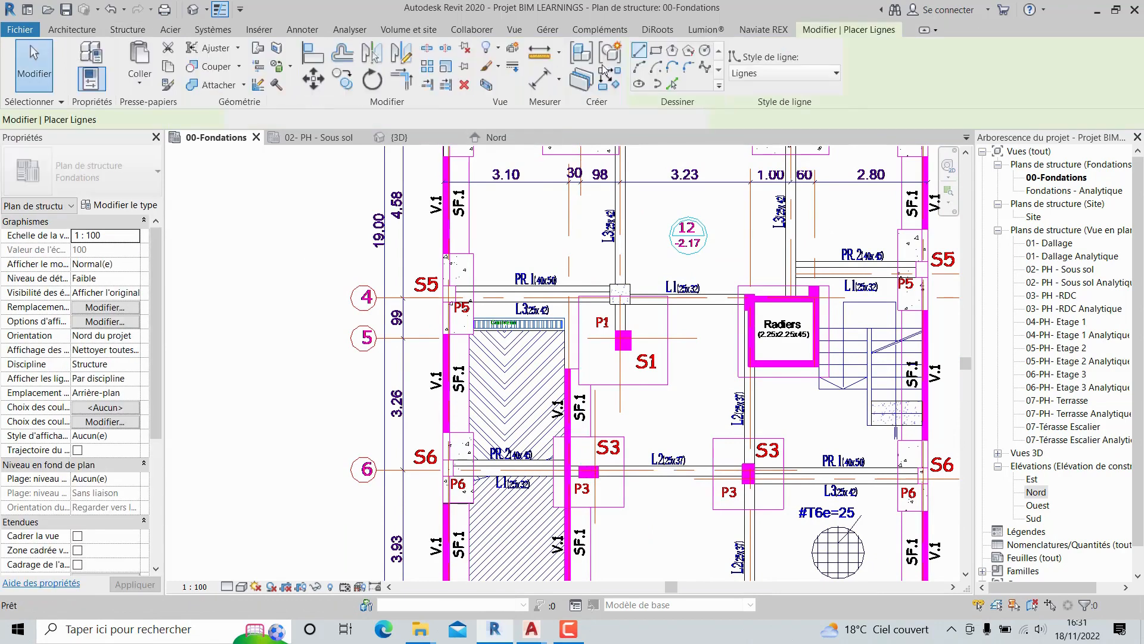
click(544, 58)
scroll(585, 471, up, 2)
click(573, 461)
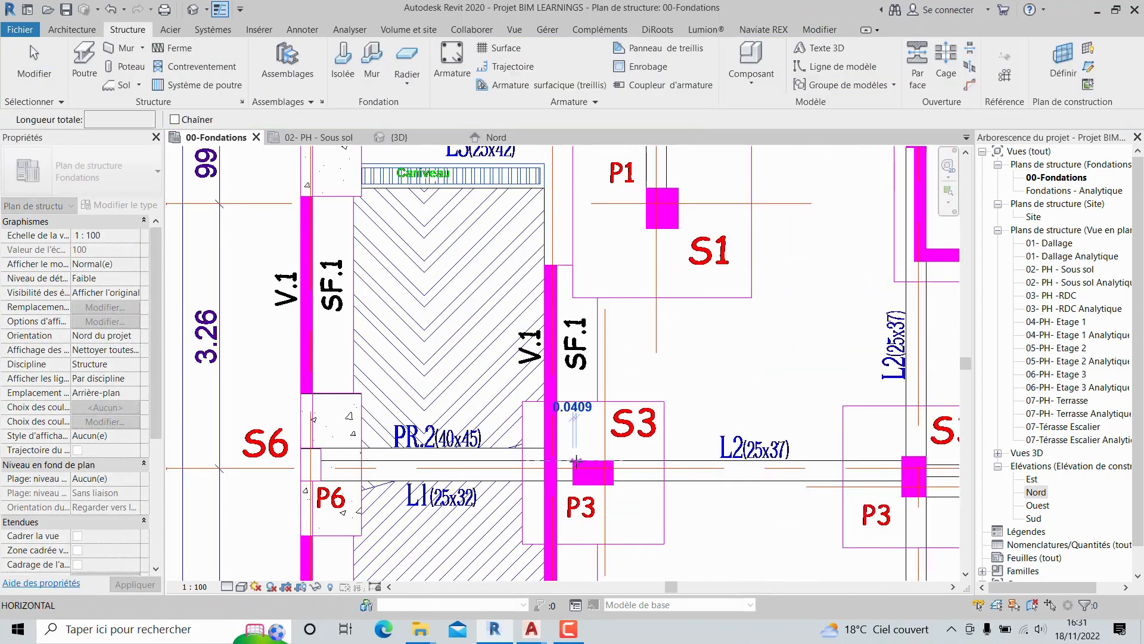
click(572, 485)
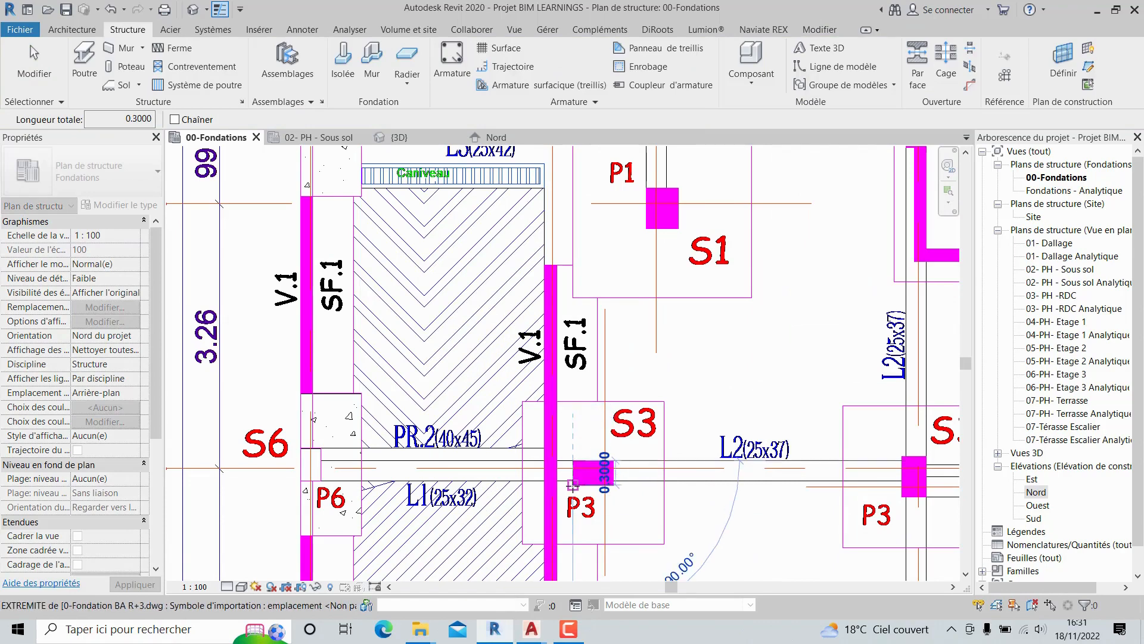
key(Escape)
key(Escape)
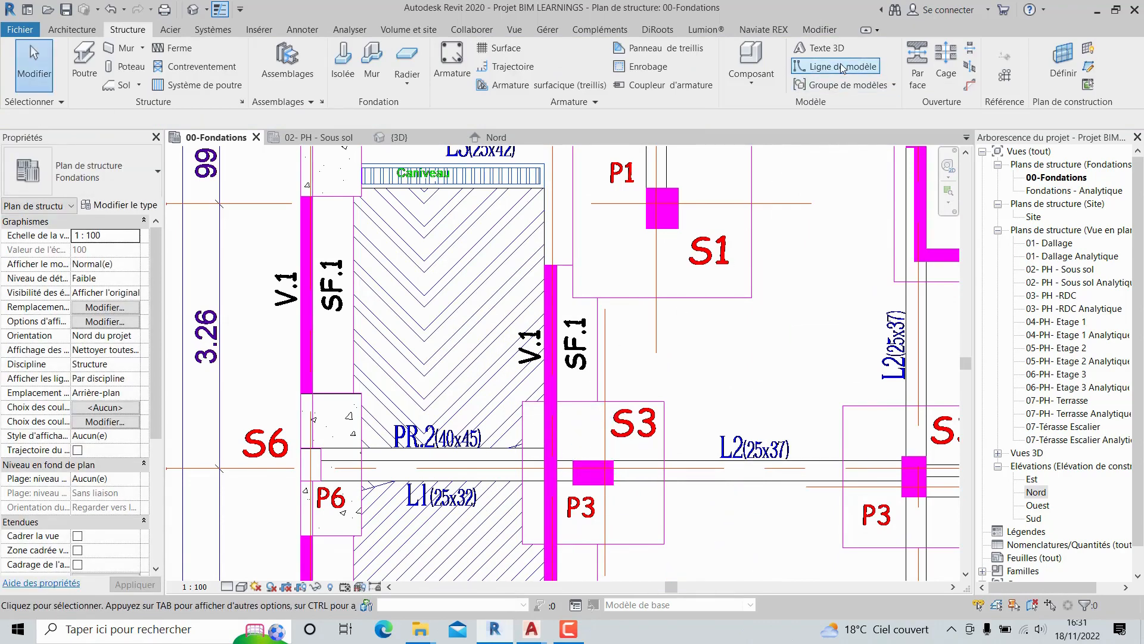
- Measure the upper edge of the S3 footing beside the ramp with the Model Line tool, without drawing a line
click(843, 68)
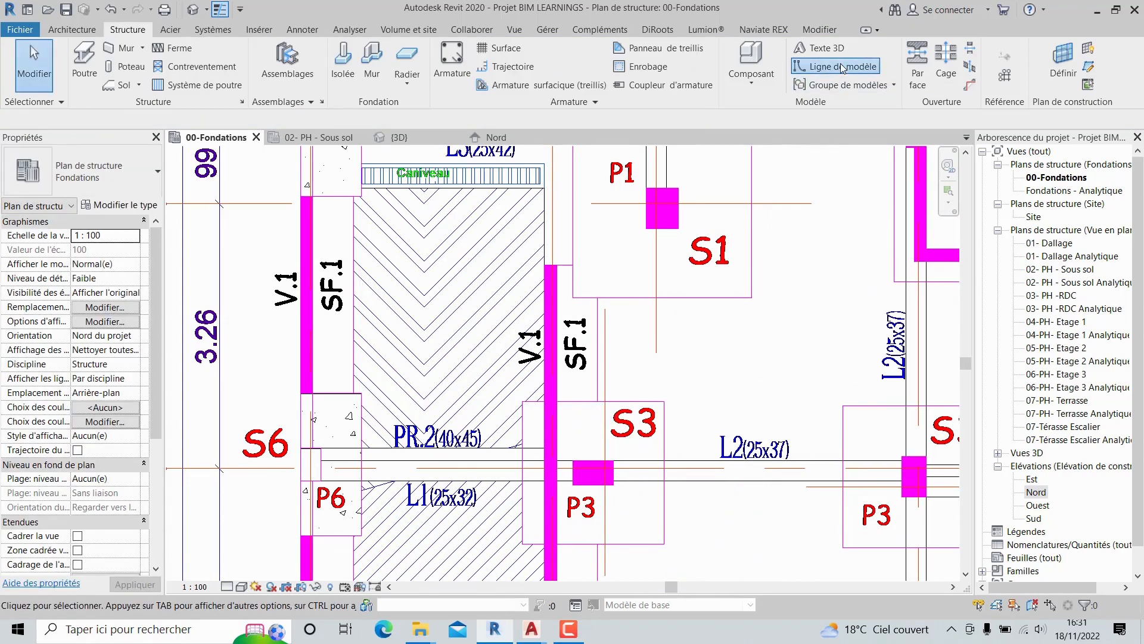
click(523, 401)
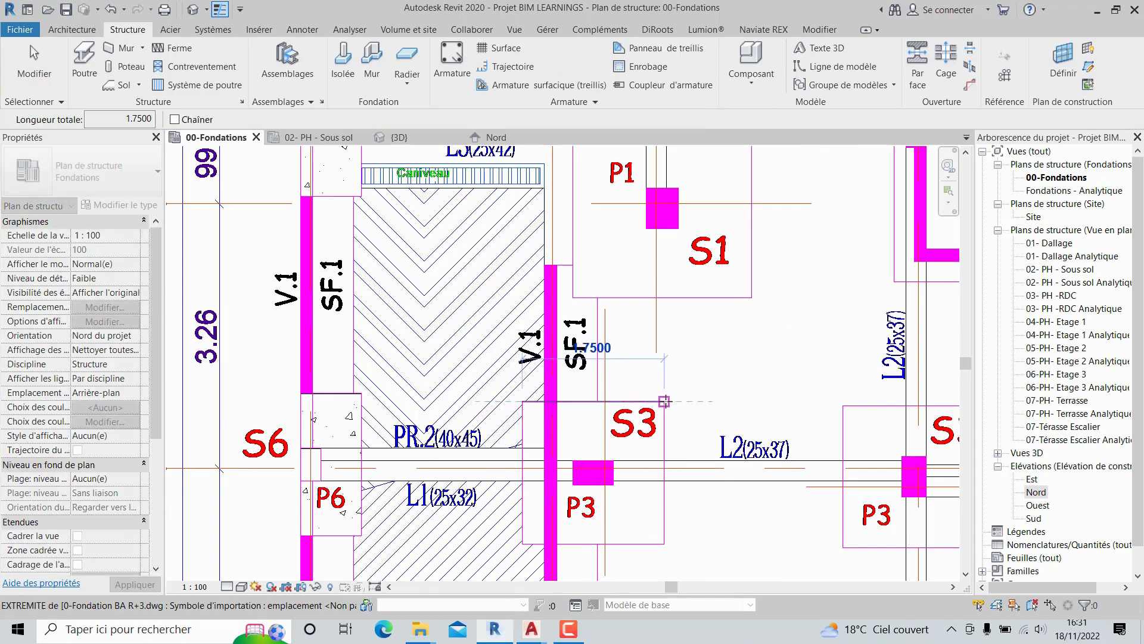
key(Escape)
key(Escape)
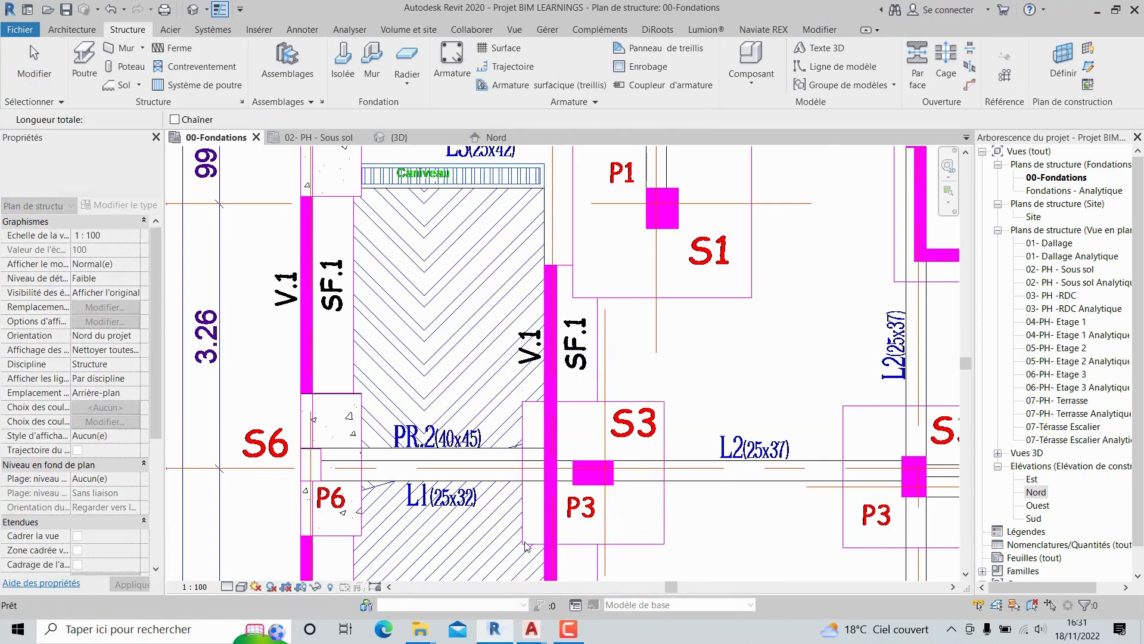
- Start duplicating the S2 P2 Base Centrada isolated footing type and change the pedestal part of the new name to Fuste 50 x 30 cm
click(342, 61)
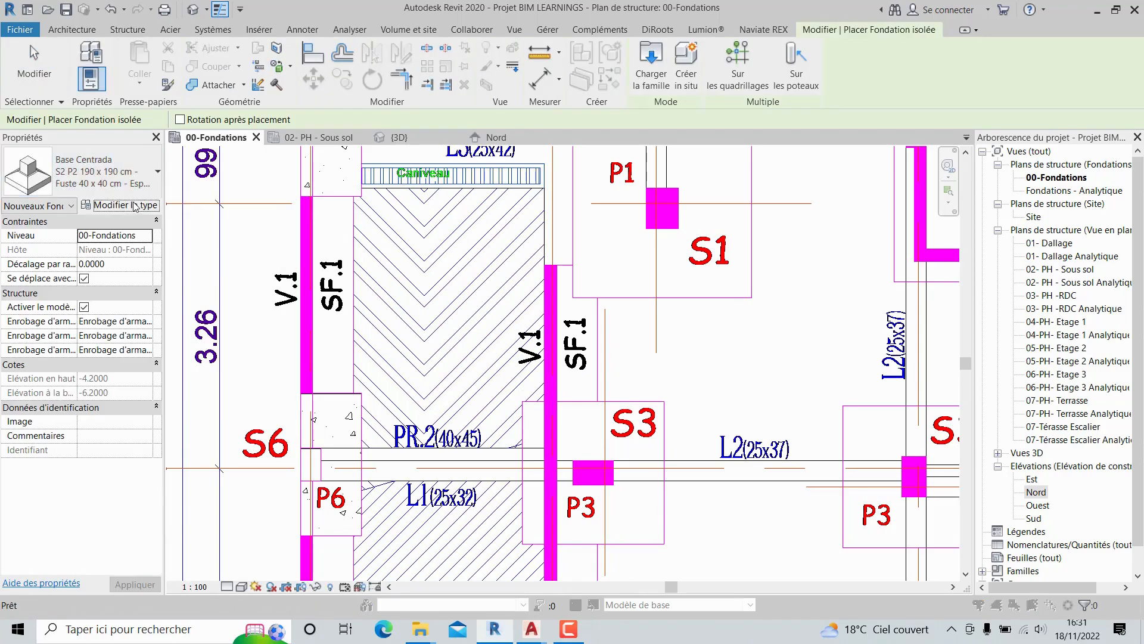
click(135, 206)
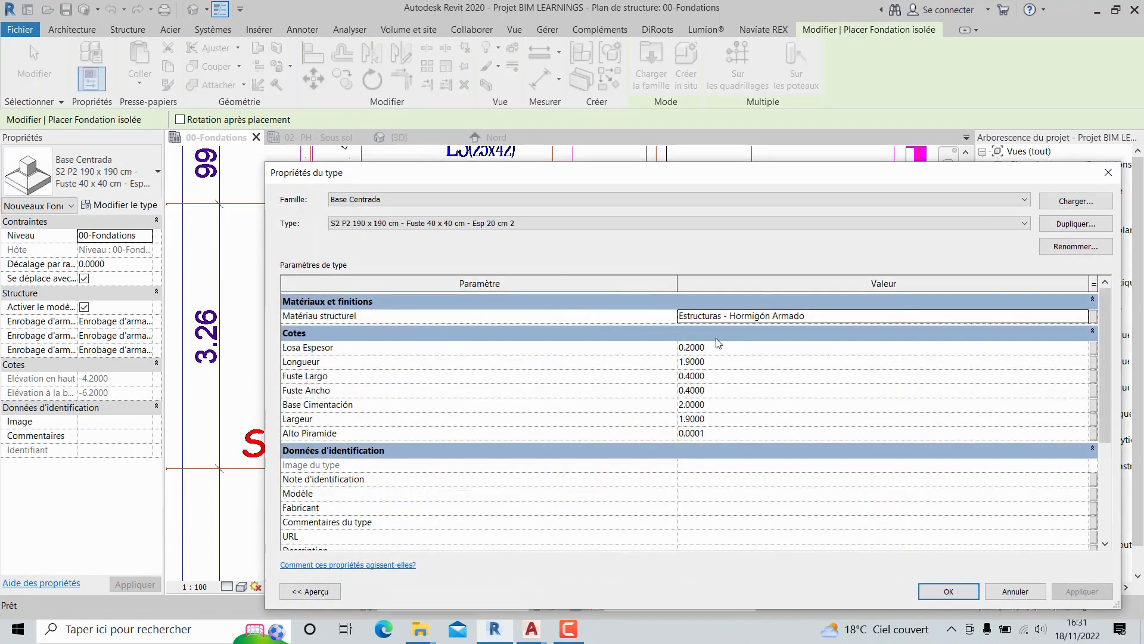
click(1076, 224)
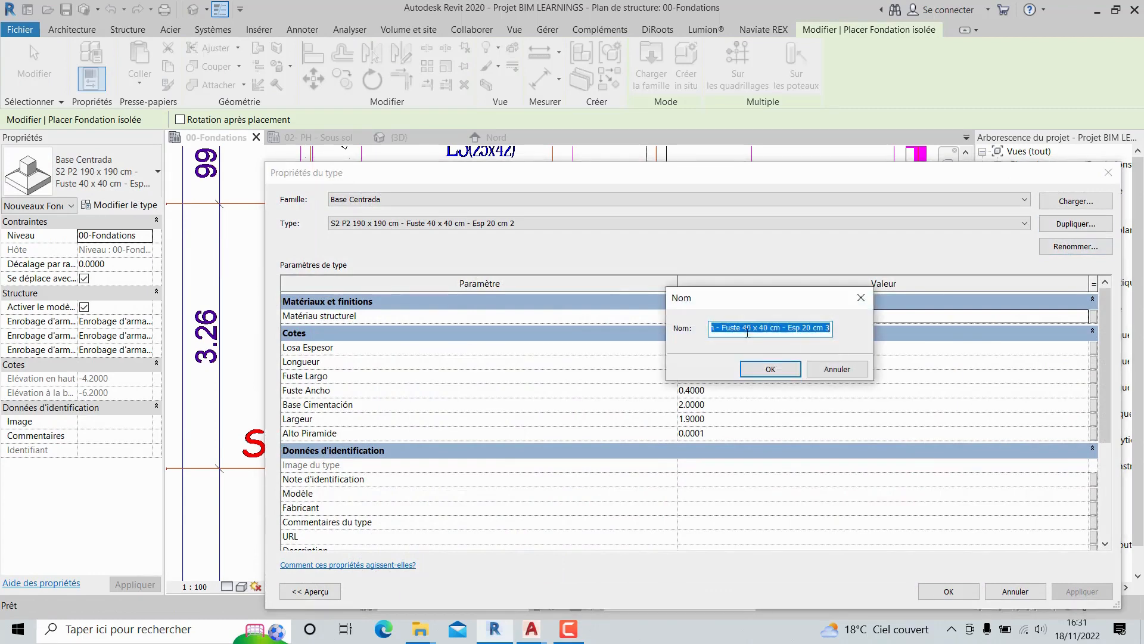
click(862, 297)
drag(841, 173, 868, 149)
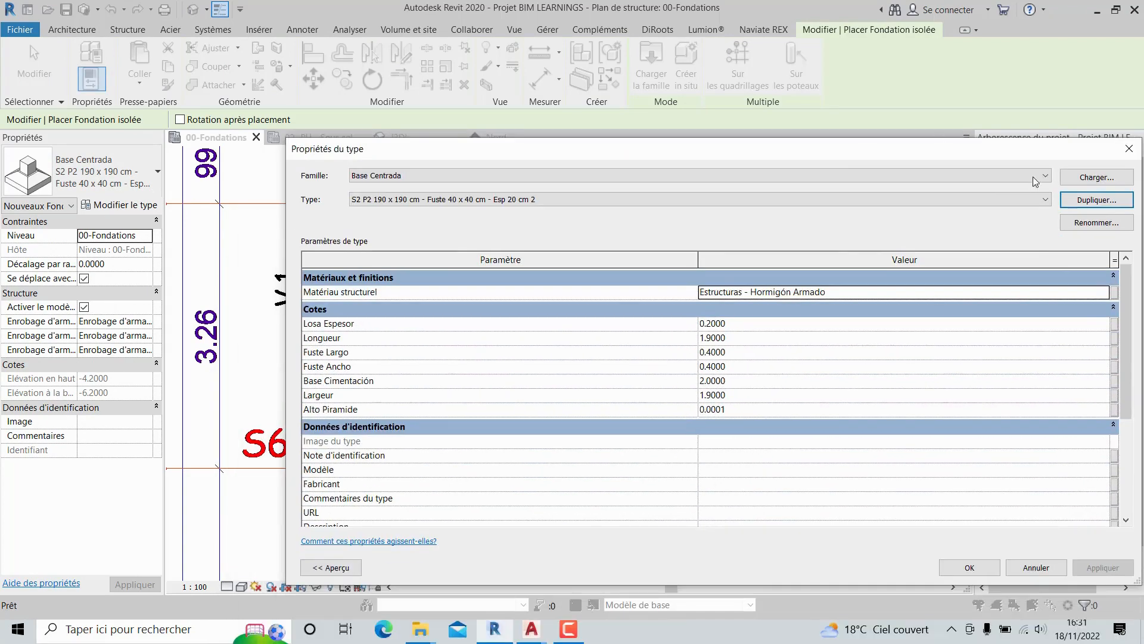
click(1097, 200)
click(732, 330)
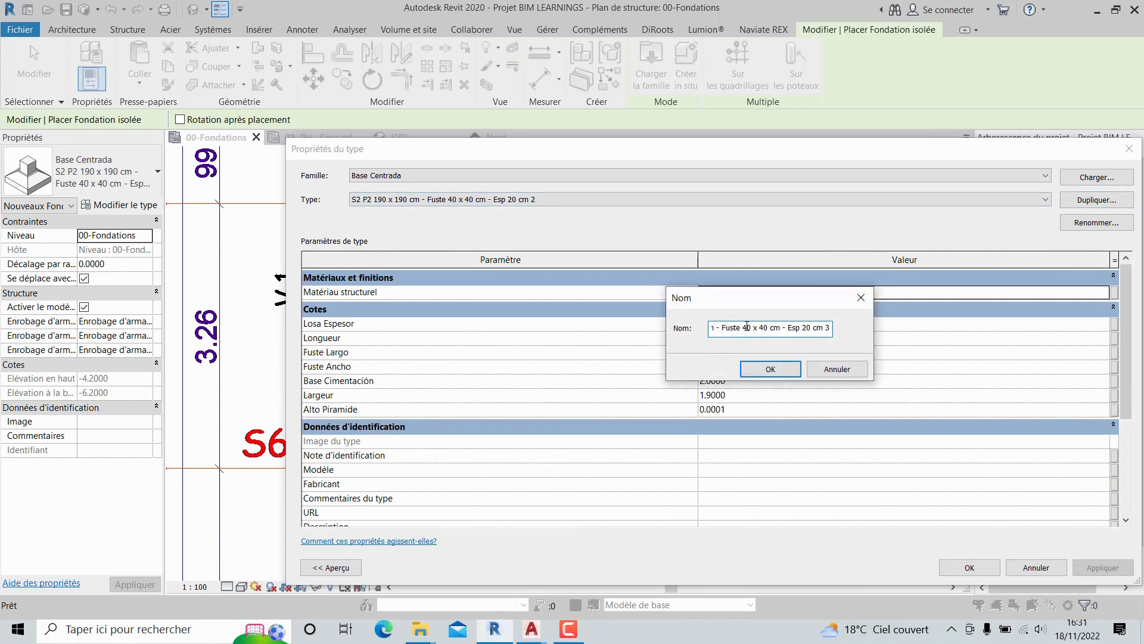
click(748, 327)
key(BackSpace)
text(5)
click(771, 328)
key(BackSpace)
text(3)
- Change the footing and column labels at the start of the new type name to S3 P3
key(Left)
key(Left)
key(Left)
key(Left)
key(Left)
key(Left)
key(Left)
key(Left)
key(Left)
key(Left)
key(Left)
key(Left)
key(Left)
key(Left)
key(Left)
key(Left)
key(Left)
click(719, 327)
key(BackSpace)
text(3)
click(732, 327)
key(BackSpace)
text(3)
- Set the plan size in the new type name to 1.75 x 175 cm and accept the duplicate
click(746, 327)
key(BackSpace)
key(BackSpace)
key(BackSpace)
text(1.75)
click(767, 327)
key(BackSpace)
text(75)
key(BackSpace)
key(Right)
key(Right)
key(Right)
key(Right)
key(Right)
key(Right)
key(Right)
key(Right)
key(Right)
key(Right)
key(Right)
key(Right)
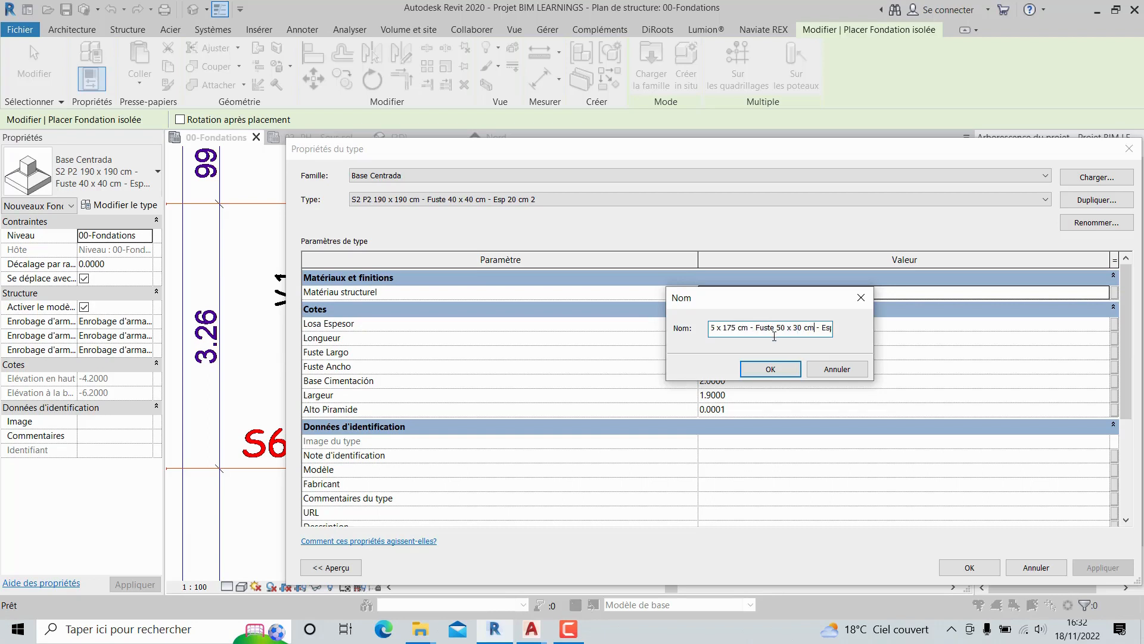
click(770, 369)
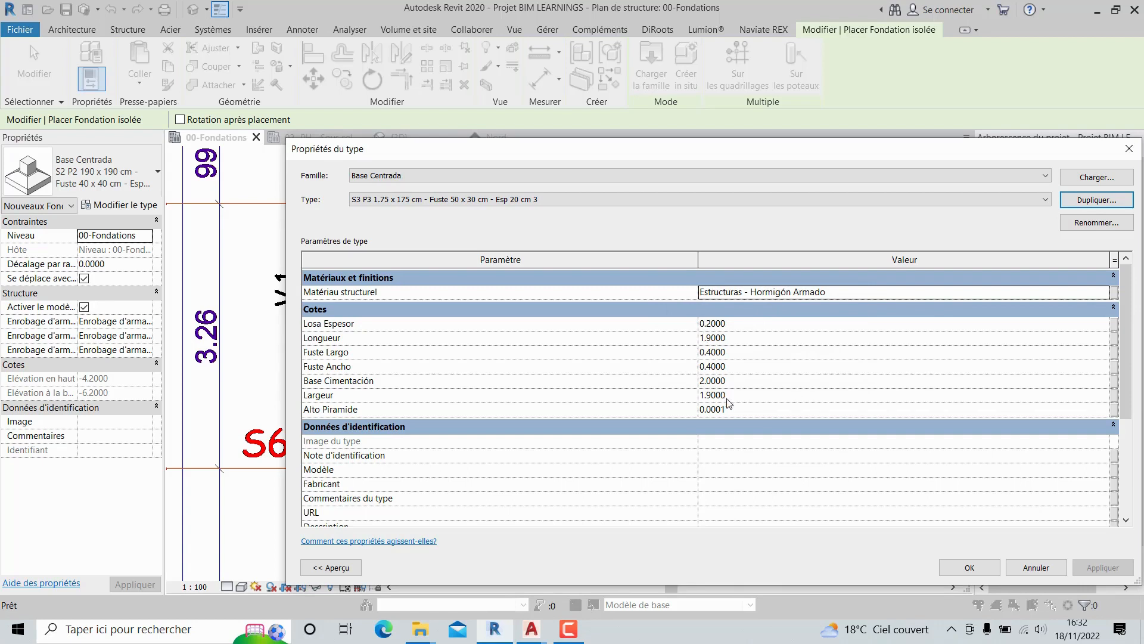
- Set the S3 P3 type's Longueur and Largeur to 1.75 and its pedestal to 50 x 30 cm, and accept the type properties
click(715, 337)
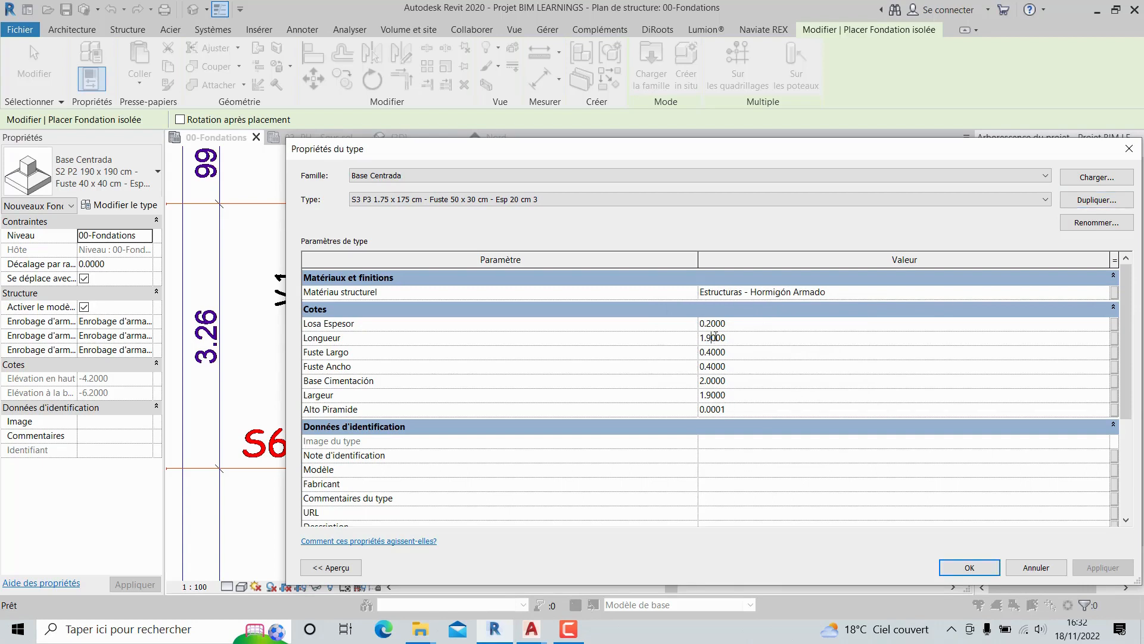
text(75)
key(BackSpace)
click(716, 395)
text(75)
click(714, 367)
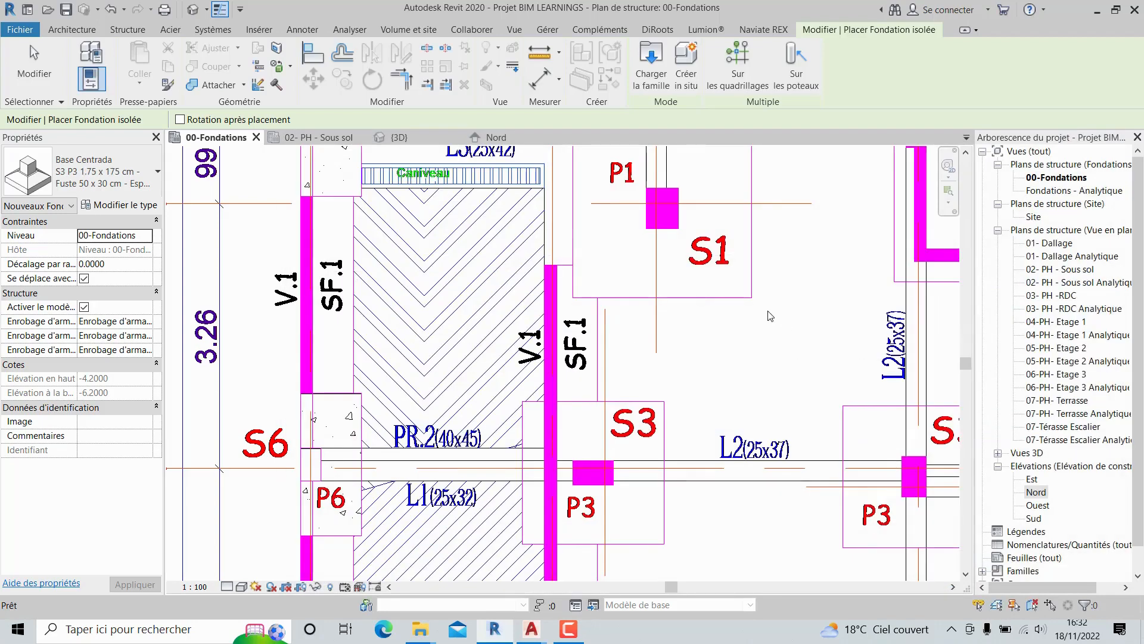
click(945, 567)
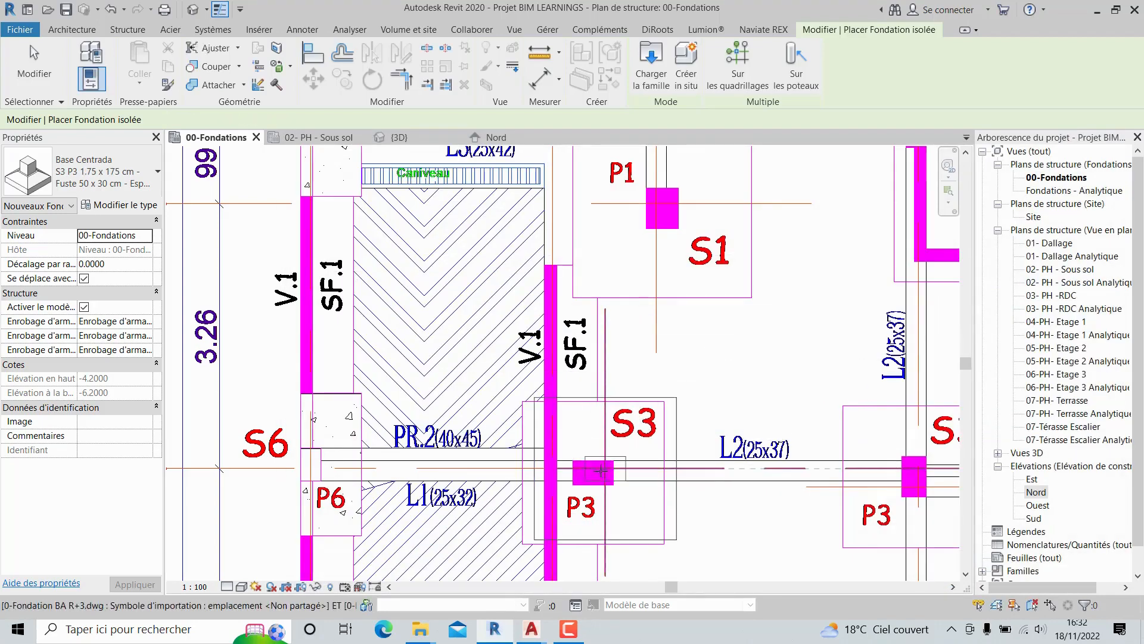
- Place an S3 P3 Base Centrada footing centred on the P3 column beside the ramp on axis 6
scroll(572, 471, up, 4)
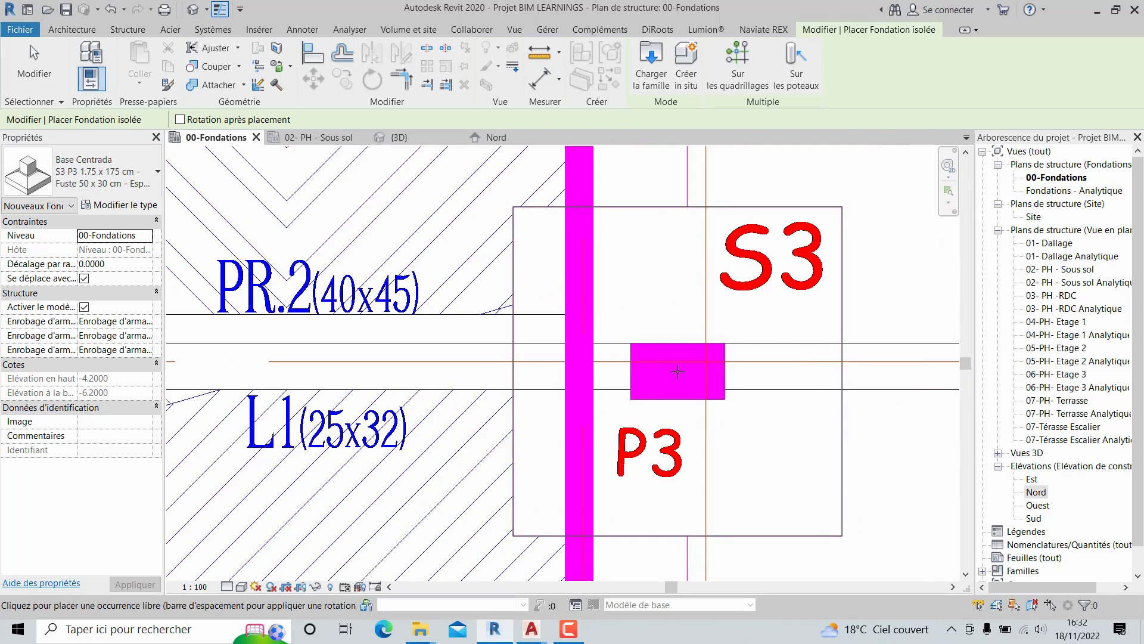
click(678, 371)
scroll(676, 370, down, 6)
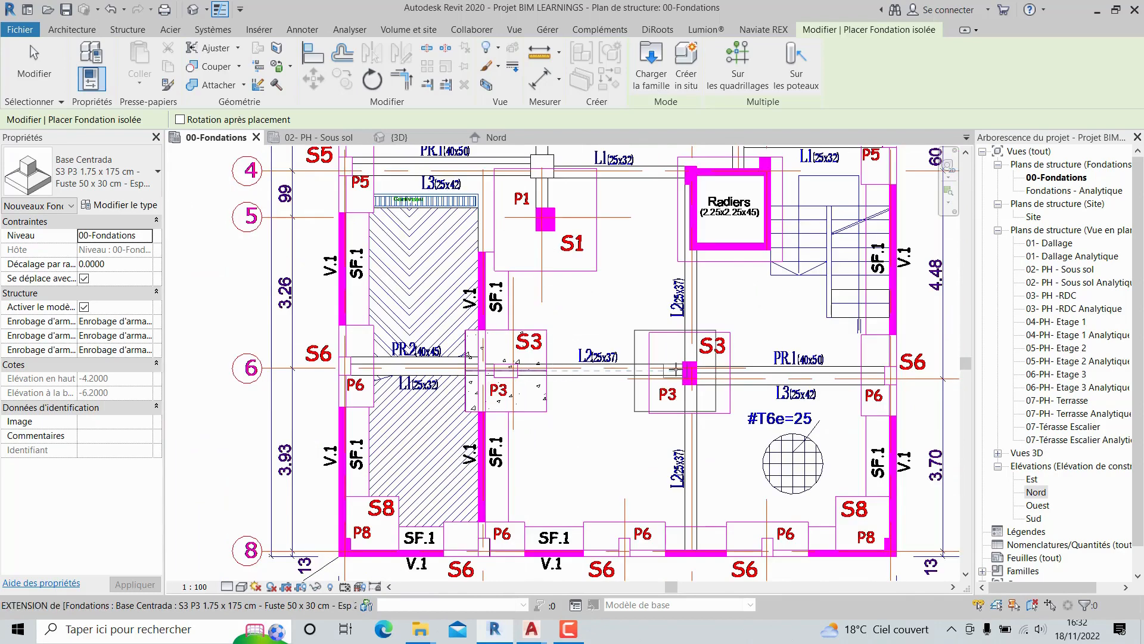
- Place a second S3 P3 footing, rotated 90 degrees, on the P3 column near axes E and 6
scroll(675, 368, up, 5)
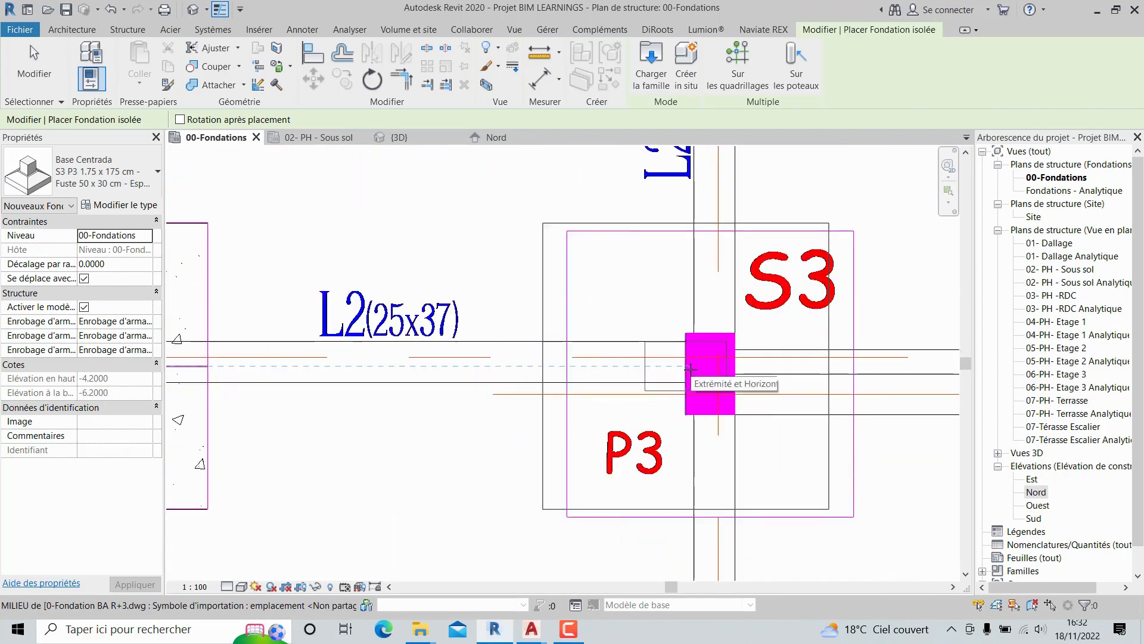
key(space)
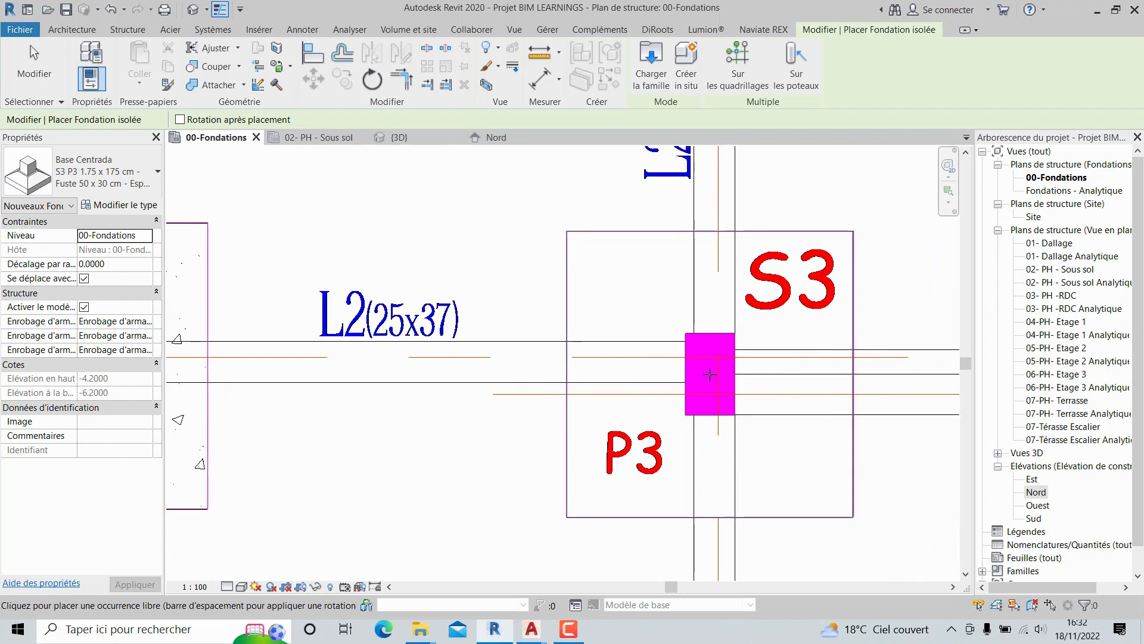
click(710, 374)
scroll(762, 393, up, 3)
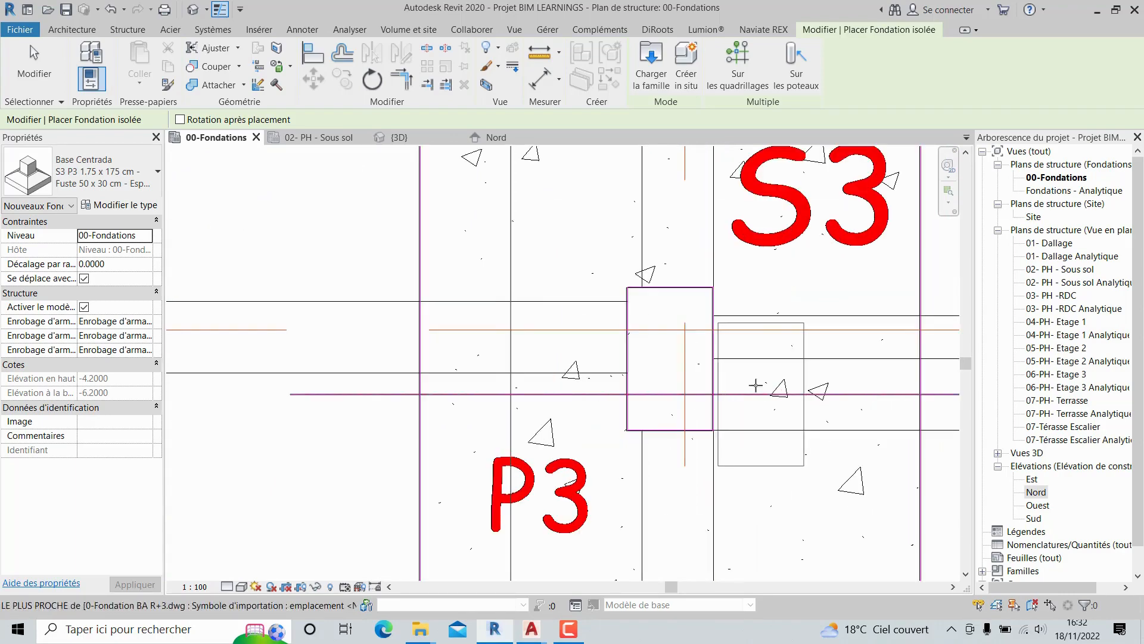
key(Escape)
key(Escape)
- Move the second S3 P3 footing so its pedestal's upper-right corner coincides with the P3 column corner in the DWG
scroll(708, 292, up, 5)
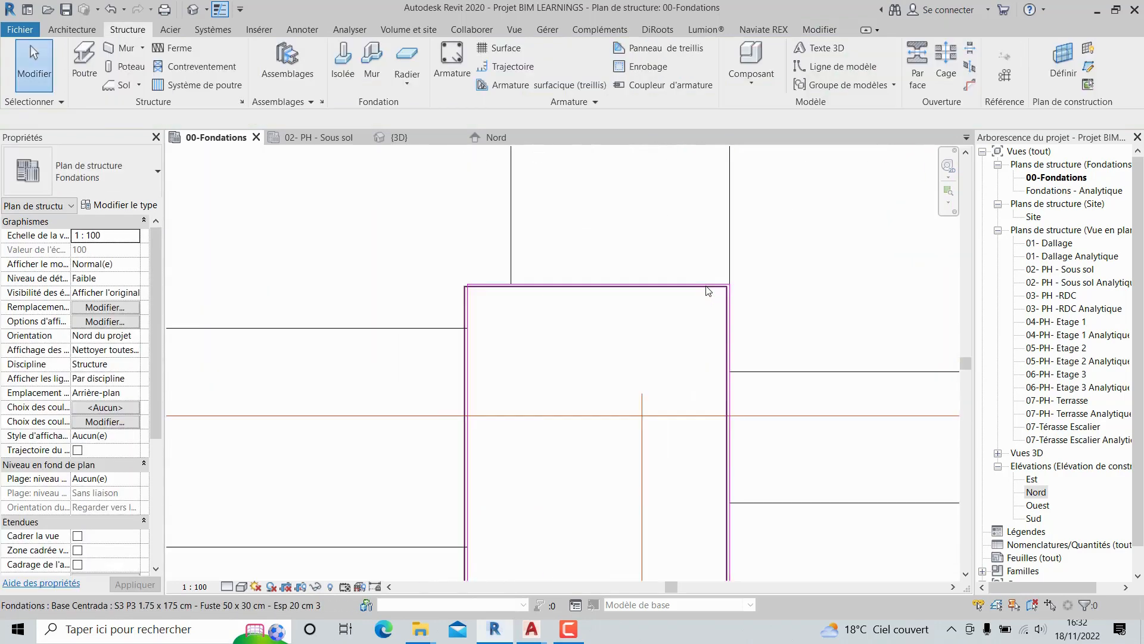
click(709, 292)
scroll(715, 287, up, 2)
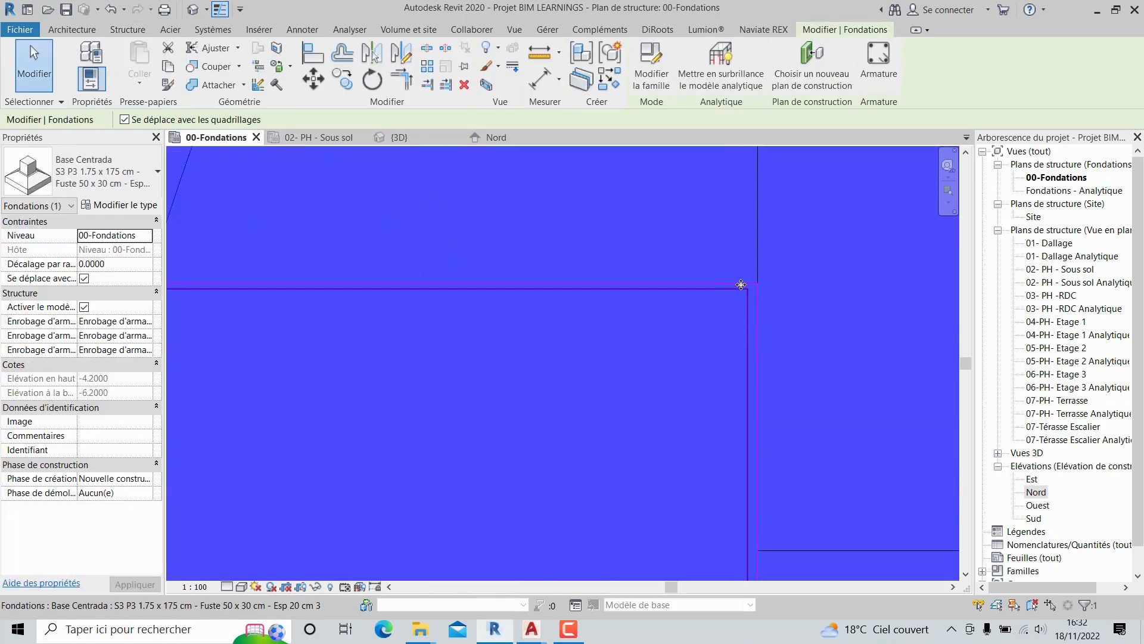
click(316, 80)
scroll(796, 268, up, 2)
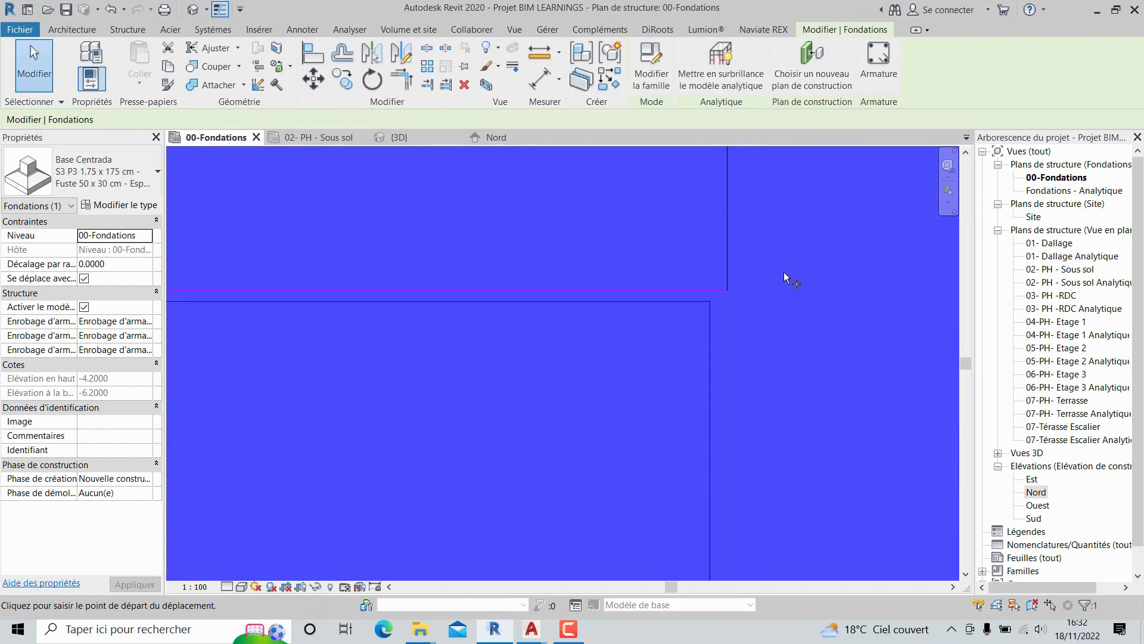
click(711, 299)
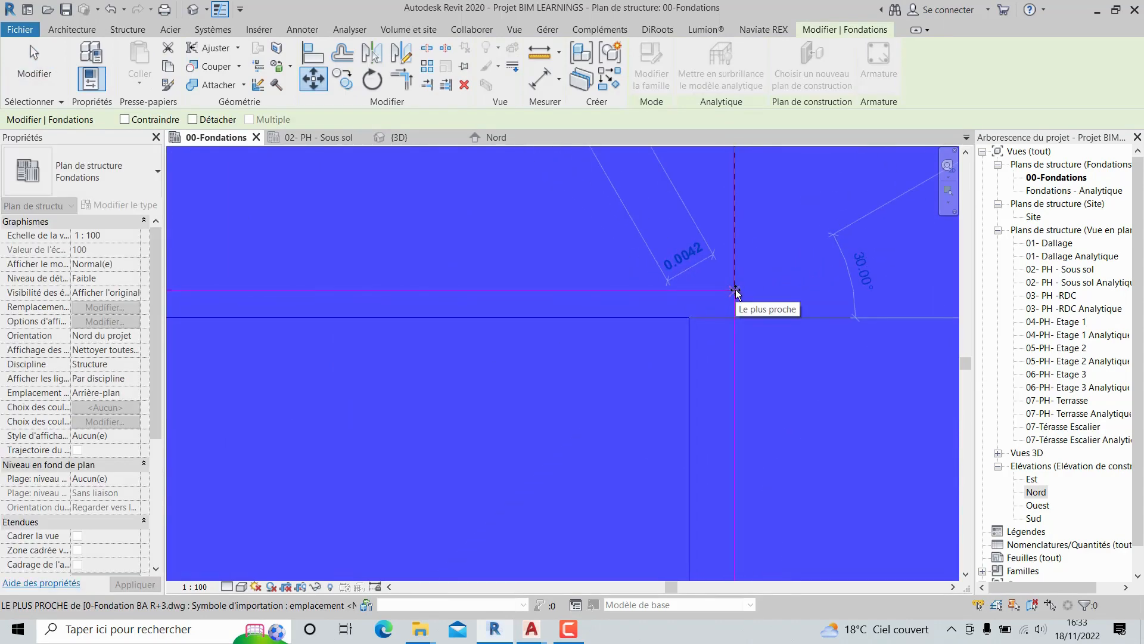
click(735, 290)
scroll(735, 291, down, 5)
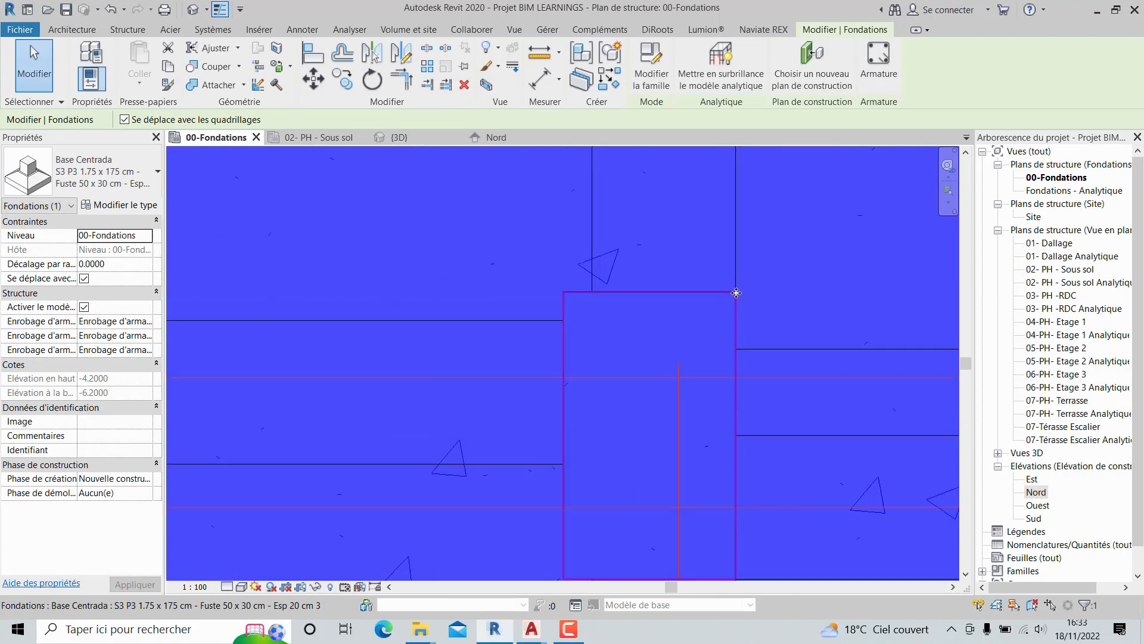
scroll(736, 293, down, 4)
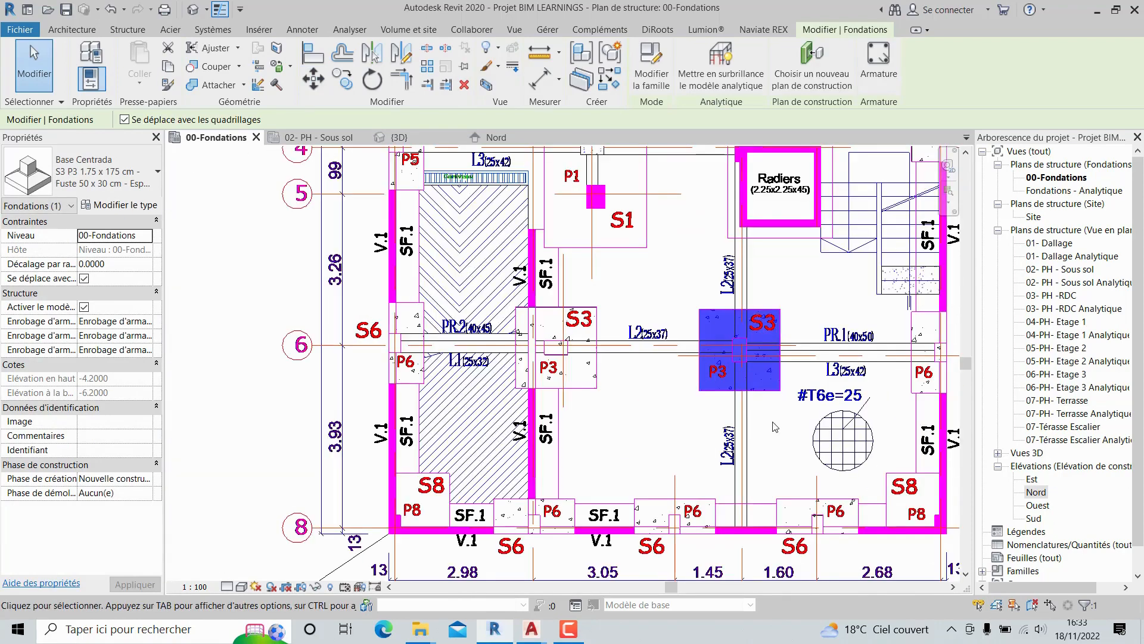
click(773, 423)
- Measure the side of the S1 footing and the width of its P1 column with the Model Line tool, without drawing lines
middle_drag(773, 424, 771, 363)
scroll(767, 359, down, 1)
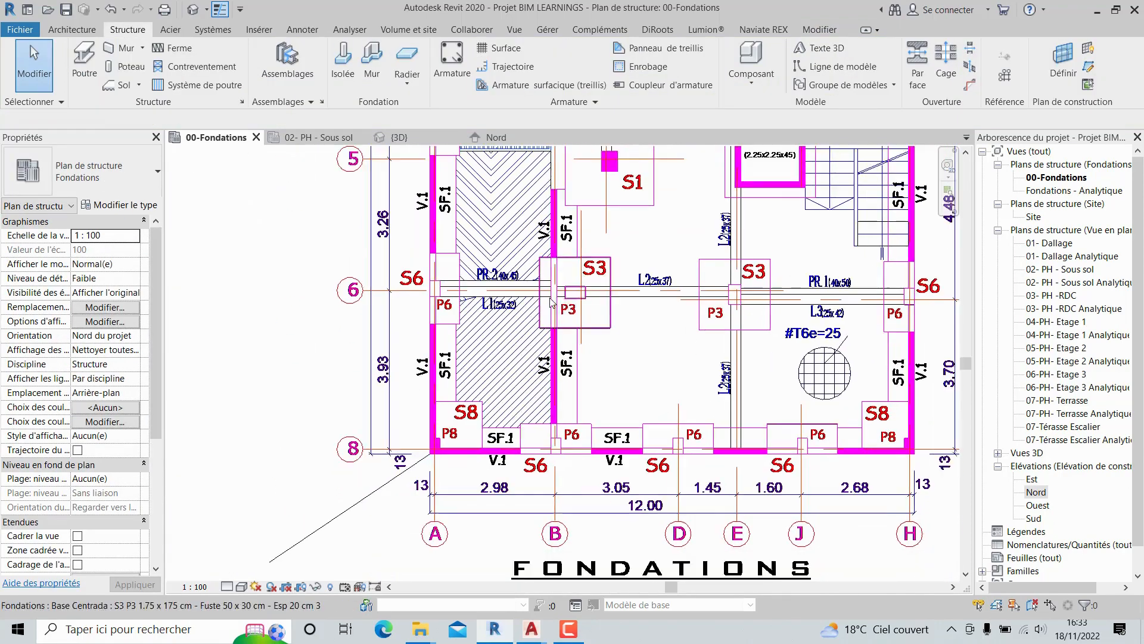
scroll(551, 302, up, 6)
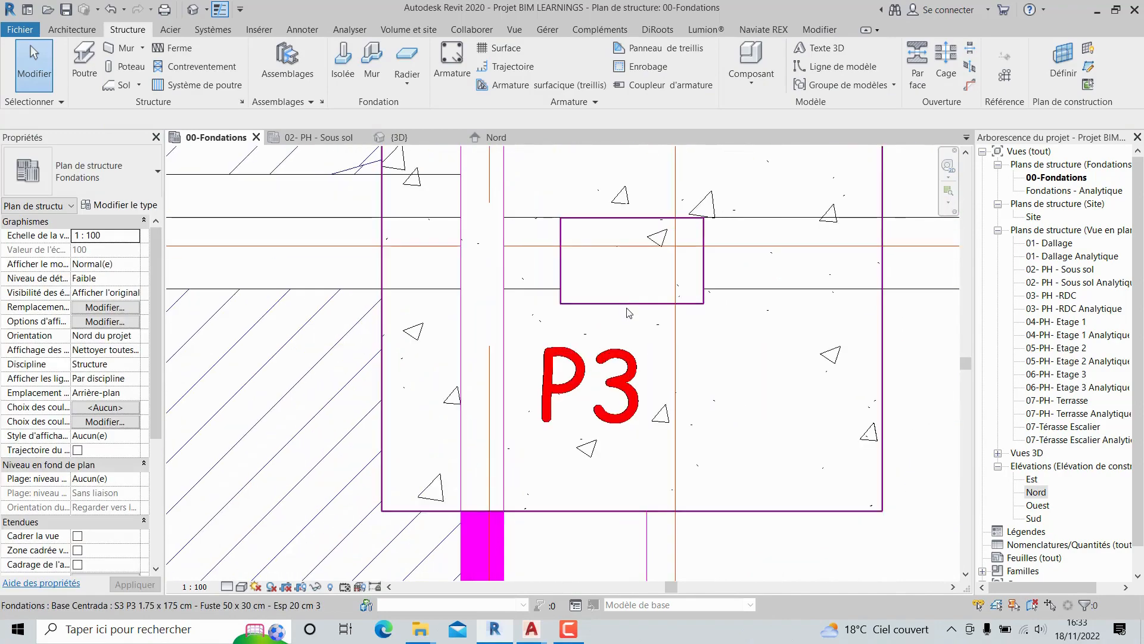
scroll(628, 313, down, 7)
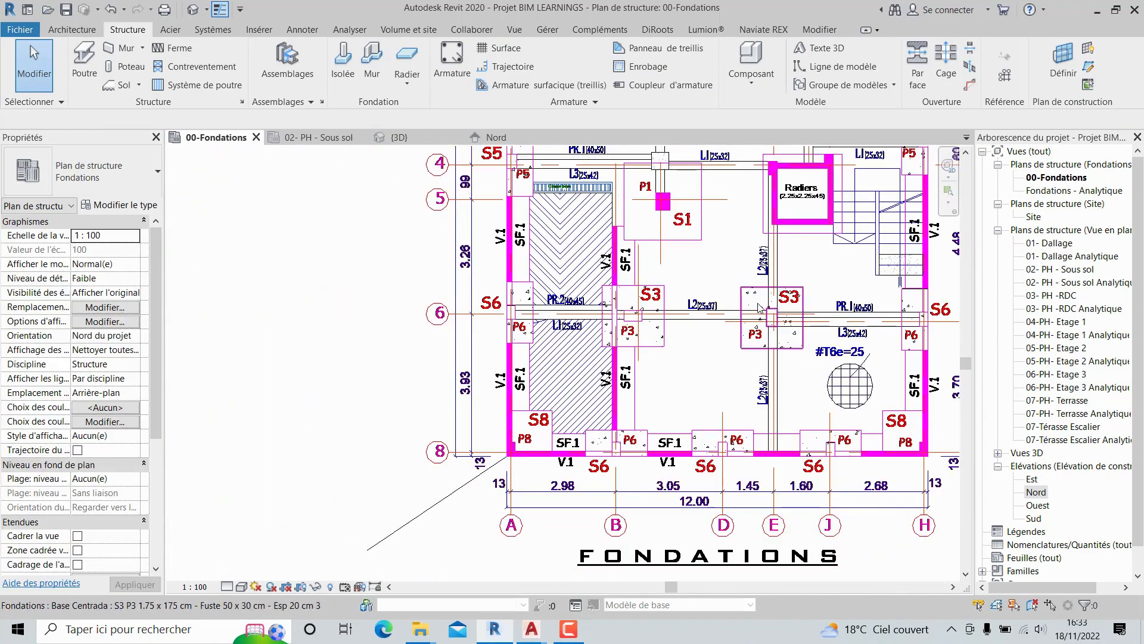
middle_drag(759, 307, 712, 401)
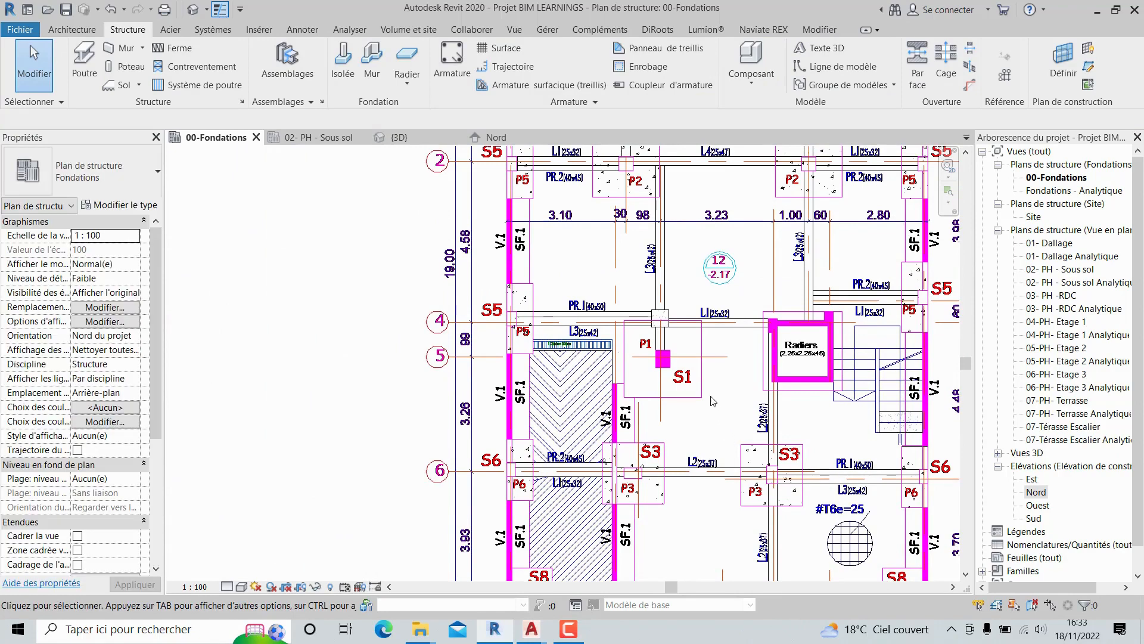
scroll(713, 401, up, 3)
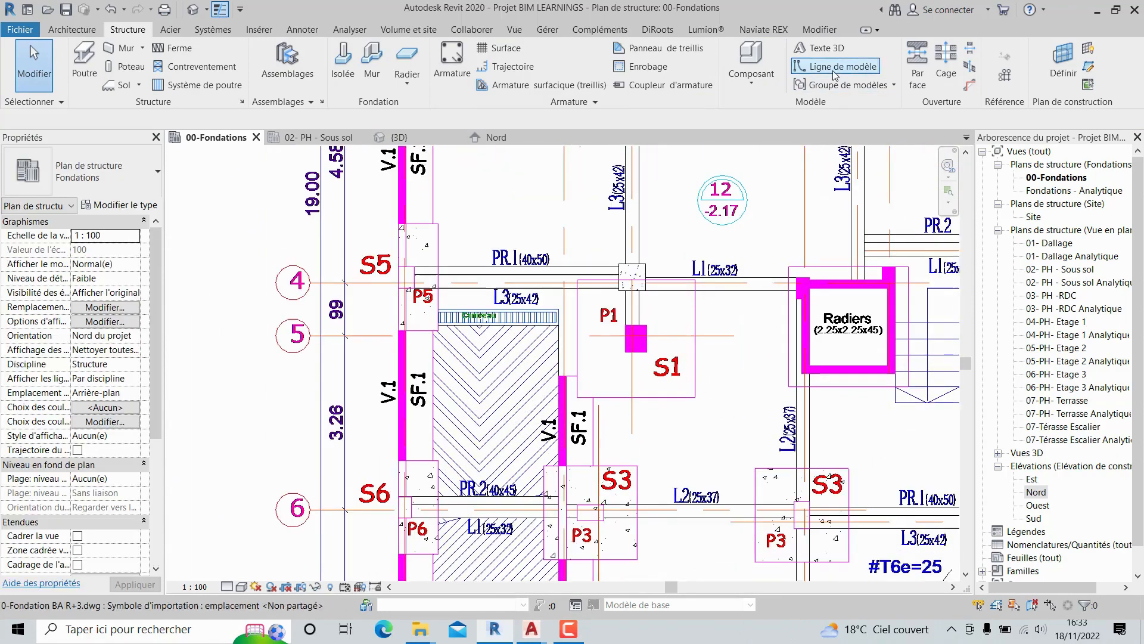
click(835, 67)
click(694, 397)
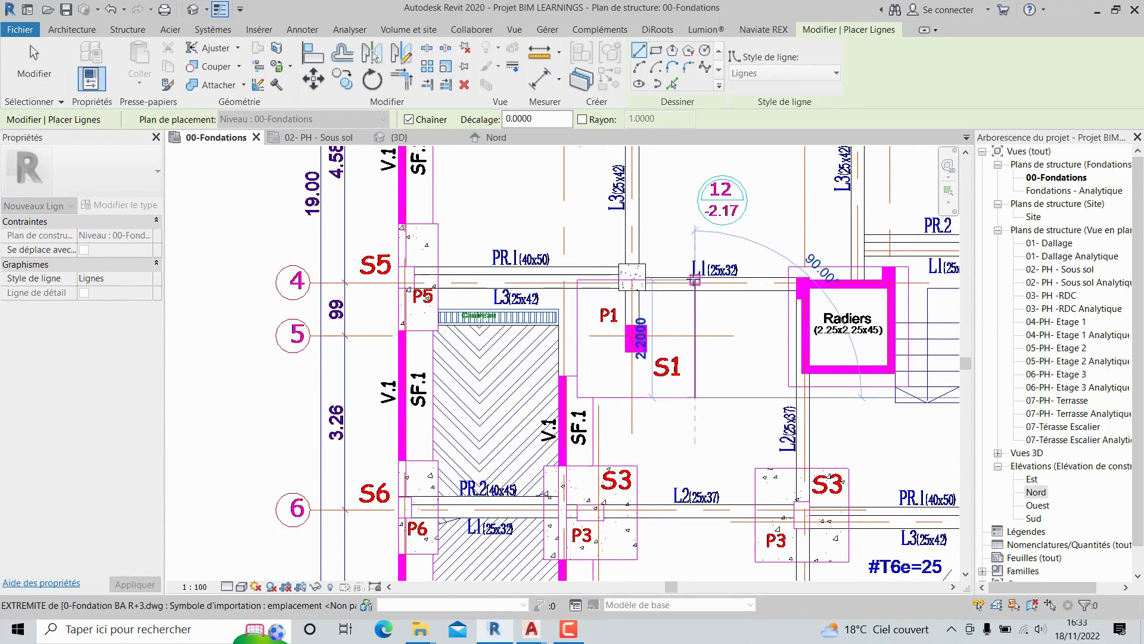
scroll(642, 343, up, 3)
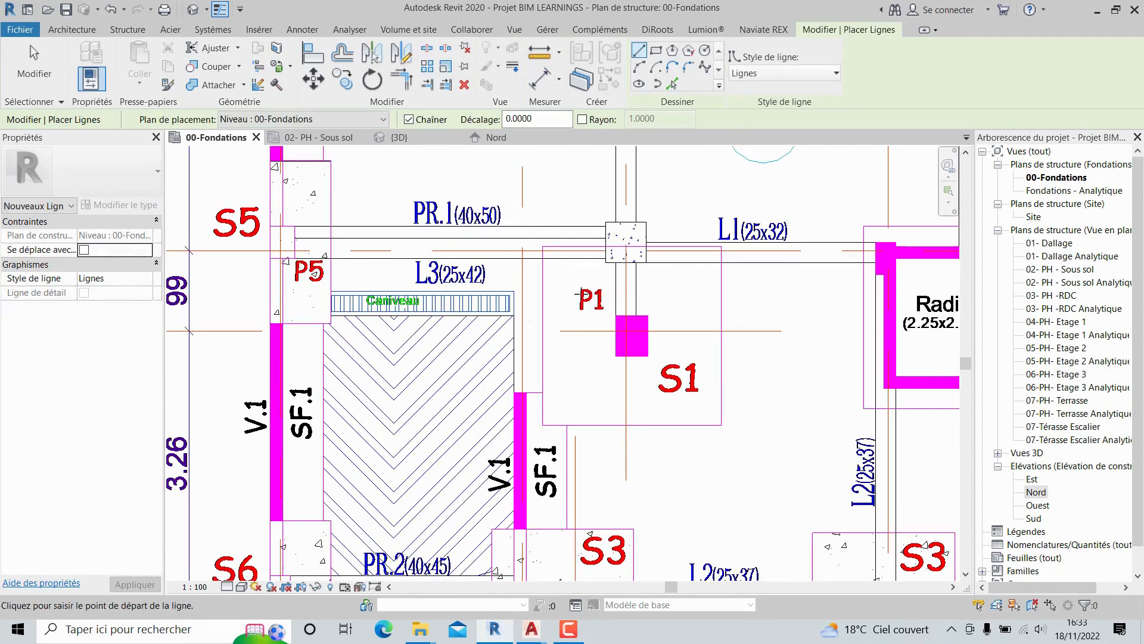
click(616, 357)
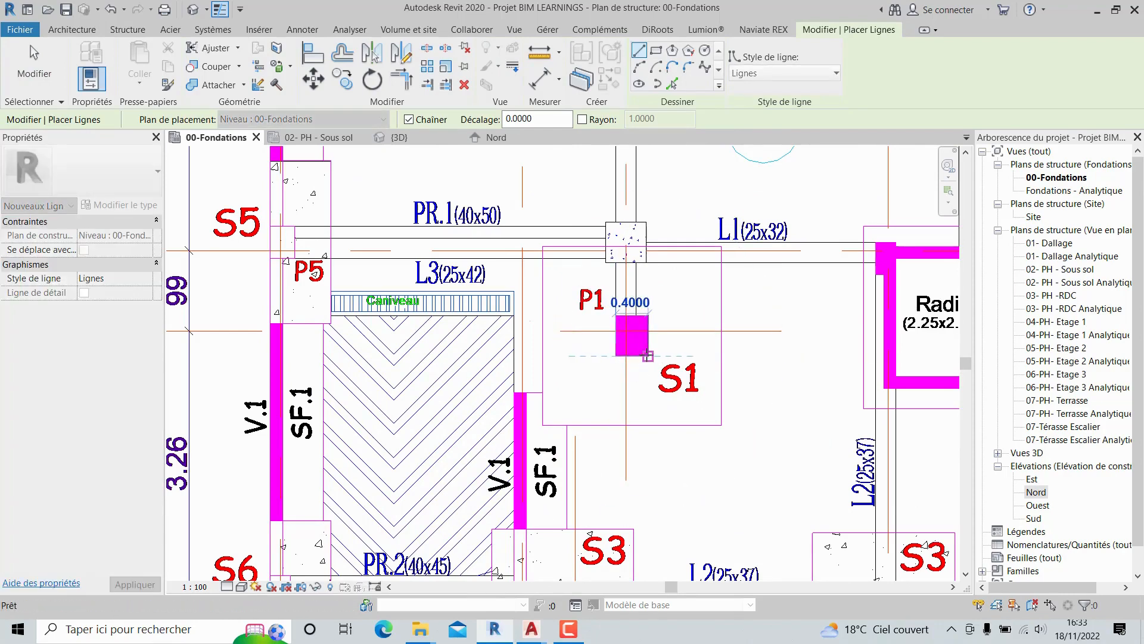
key(Escape)
key(Escape)
- Start an isolated foundation and duplicate the S3 P3 type as "S1 P1 200x 200cm - Fuste 50 x 40 cm - Esp 20 cm 4"
scroll(649, 358, down, 3)
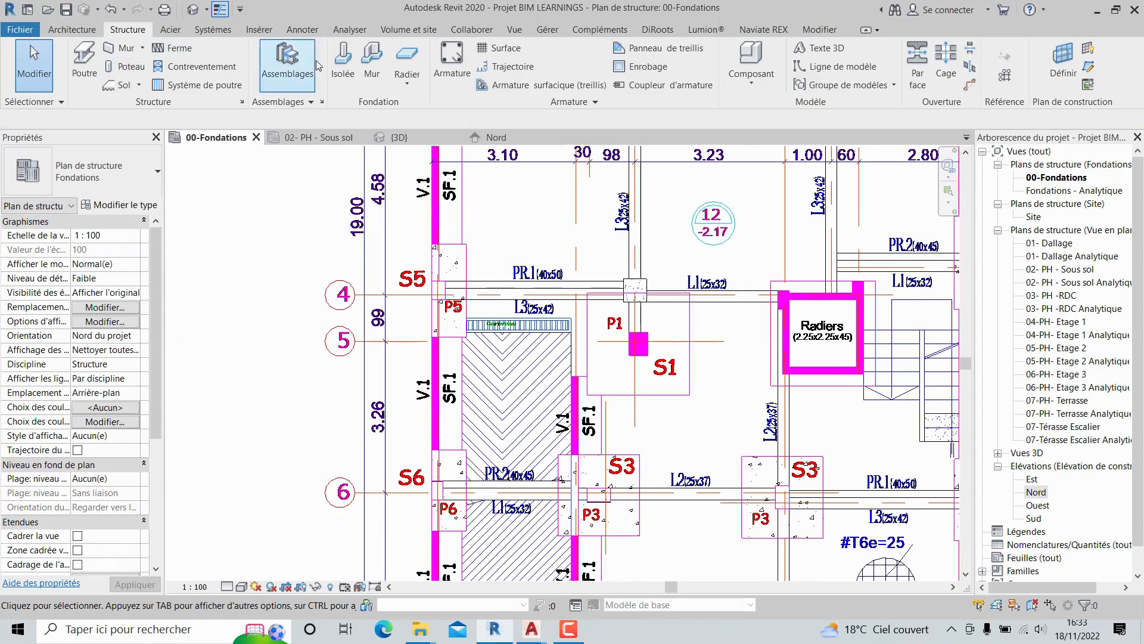
click(344, 59)
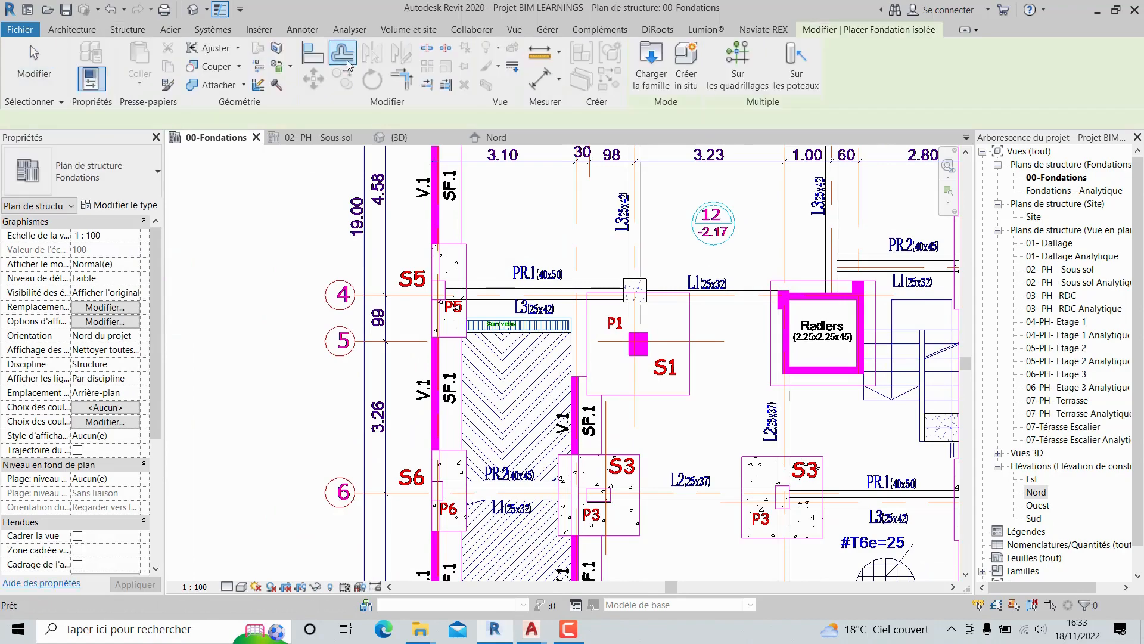
click(125, 205)
click(1094, 200)
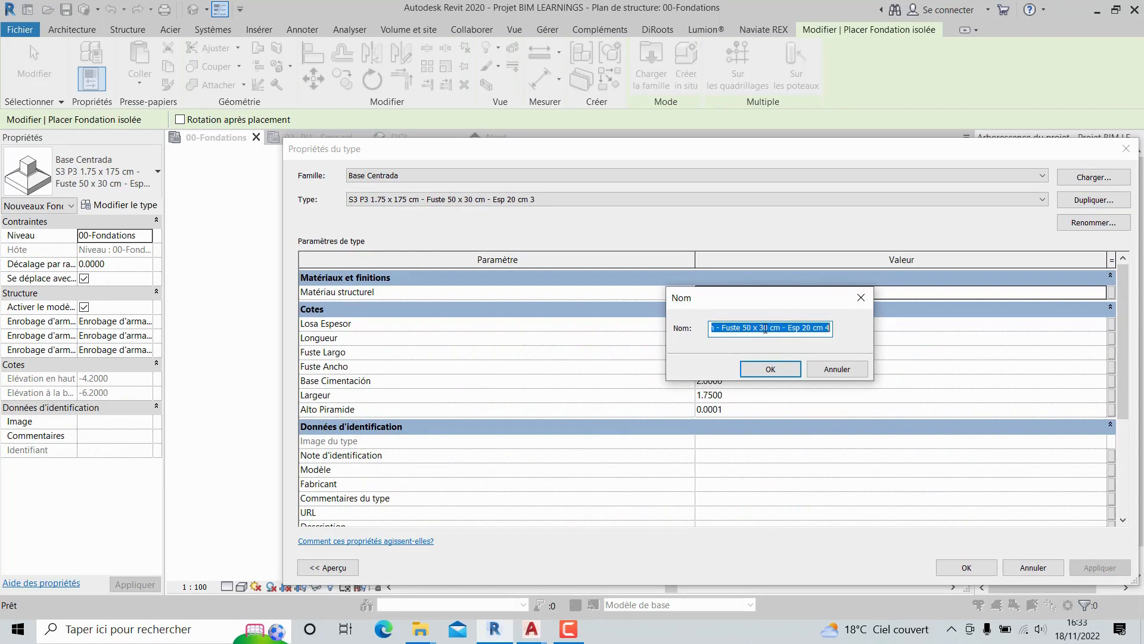
click(765, 328)
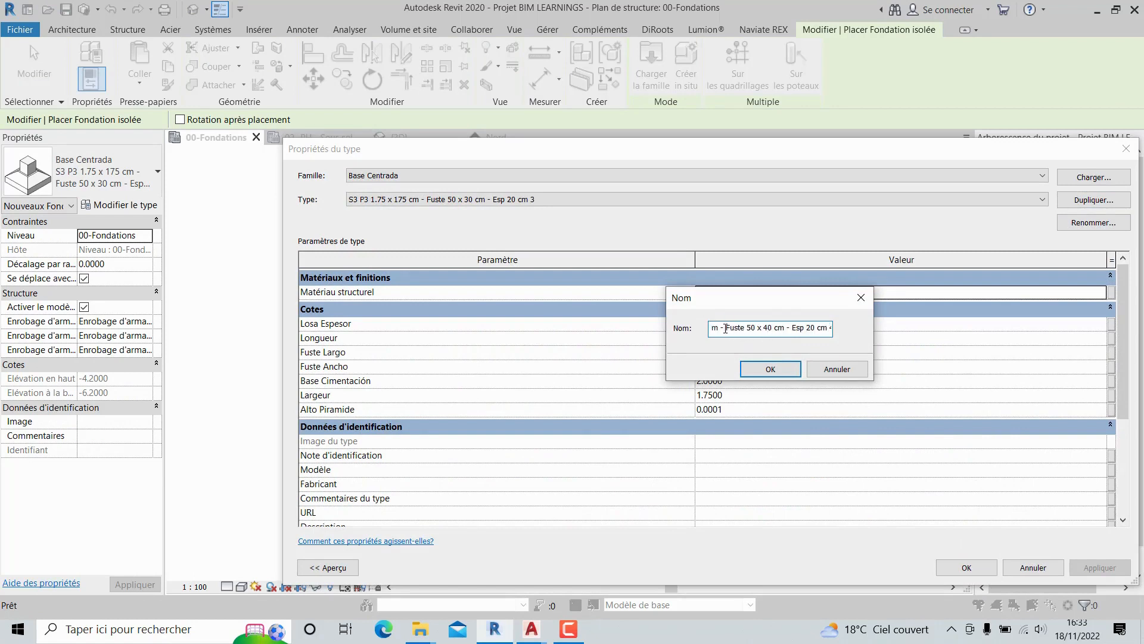
key(Left)
key(Left)
key(Left)
key(Left)
key(Left)
key(Left)
key(Left)
key(Left)
key(Left)
key(Left)
key(Left)
key(Left)
key(Left)
key(Left)
key(Left)
key(Left)
key(Left)
key(Left)
key(Left)
key(BackSpace)
text(1)
key(BackSpace)
text(1 )
text(2.20)
key(BackSpace)
key(BackSpace)
text(00x 20)
key(BackSpace)
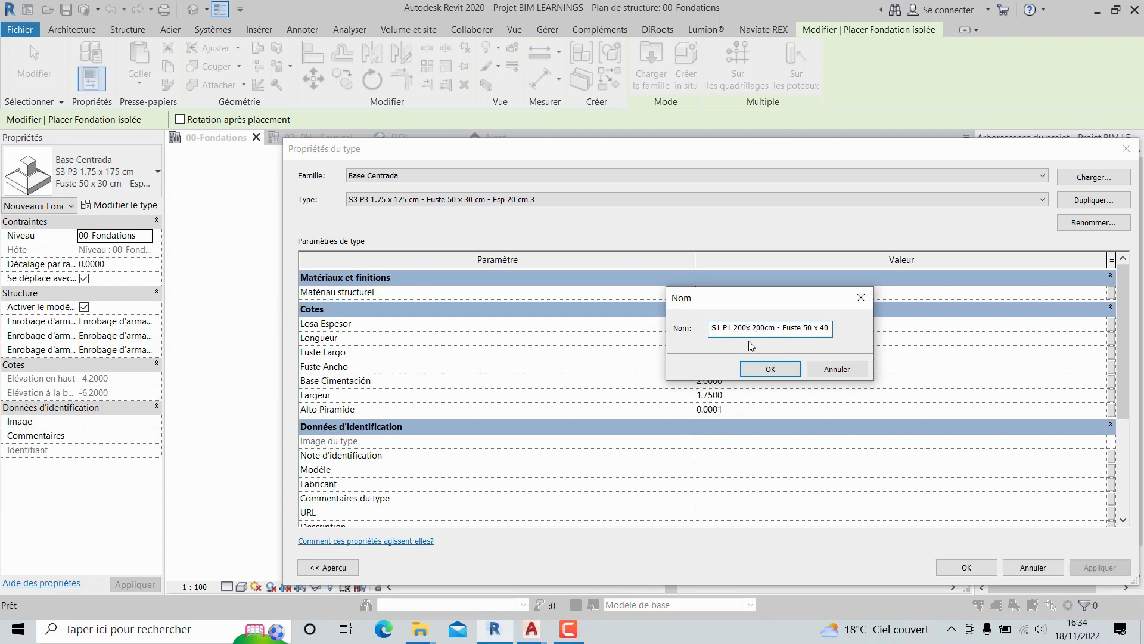
click(769, 369)
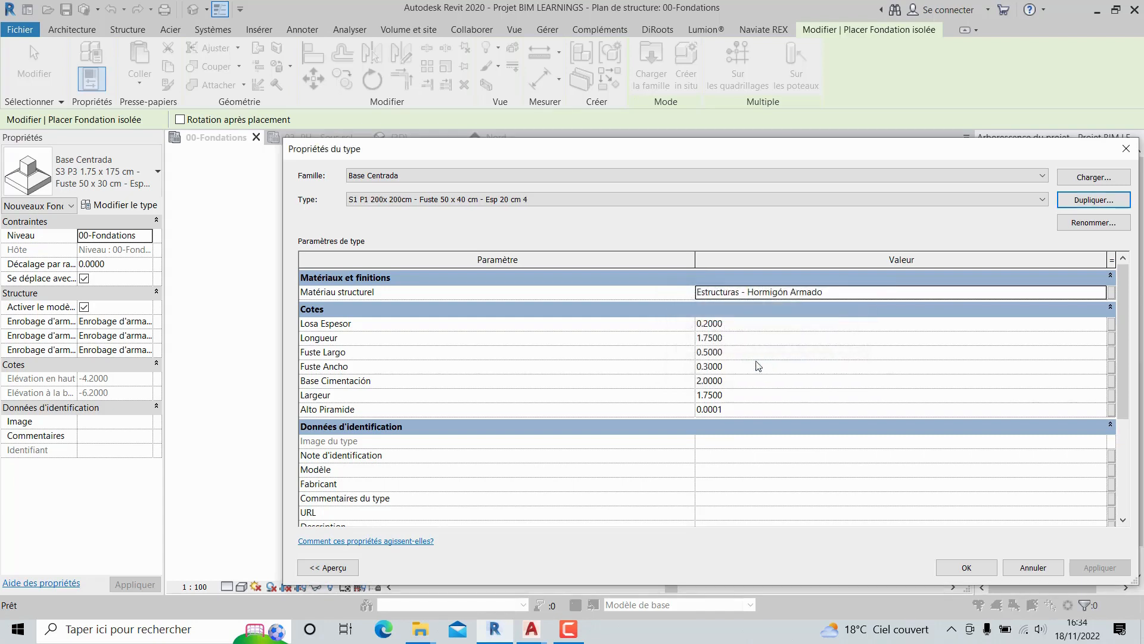
- Set the S1 P1 type's Longueur and Largeur to 2.00 and its Fuste Ancho to 0.40, and apply the type
click(732, 339)
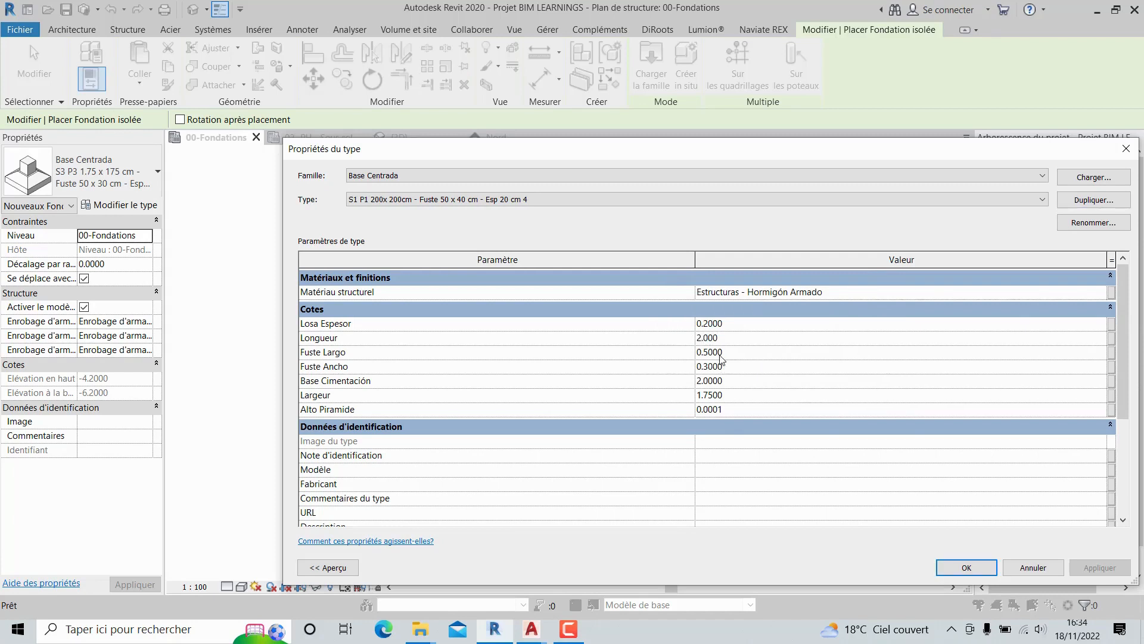
click(731, 396)
click(964, 567)
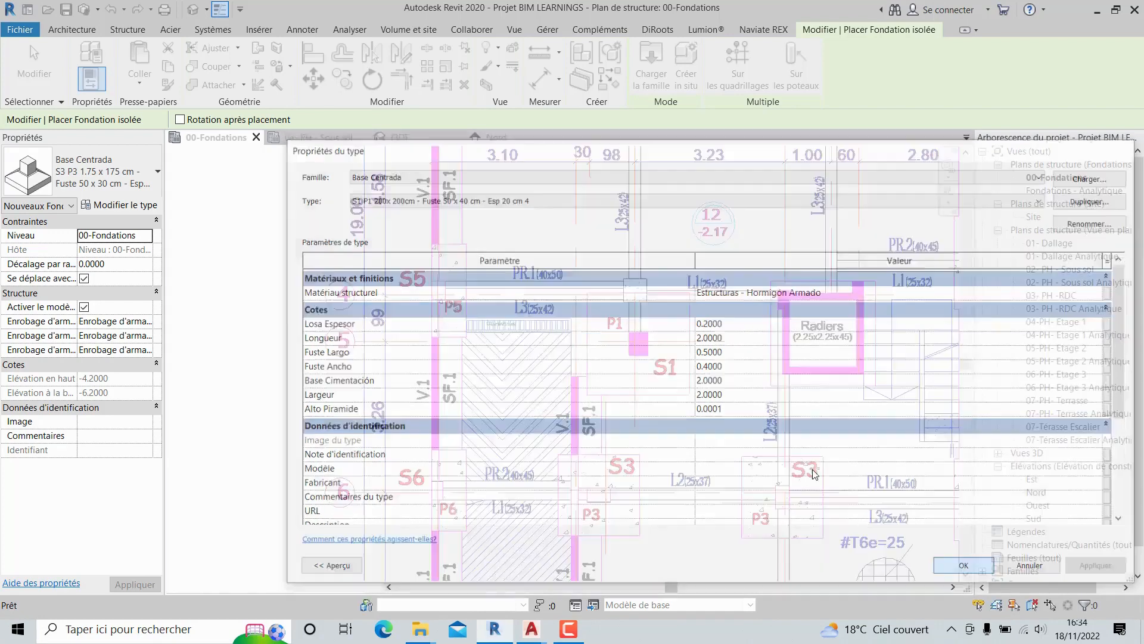
- Place one S1 P1 Base Centrada footing with its pedestal over the P1 column near axis 5
scroll(643, 351, up, 3)
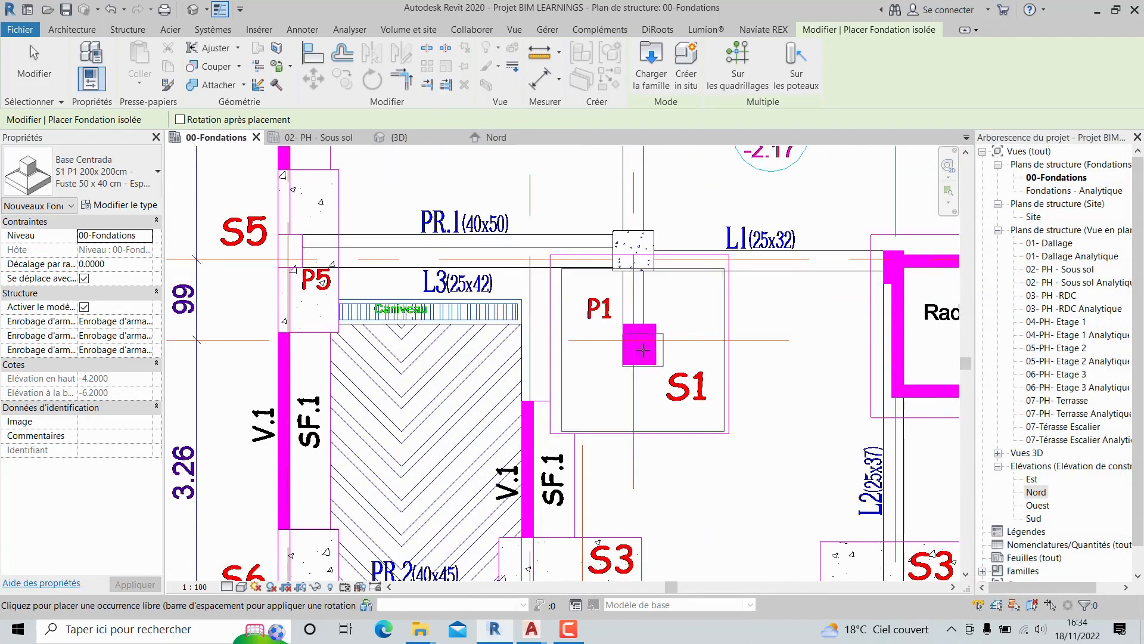
scroll(642, 351, up, 2)
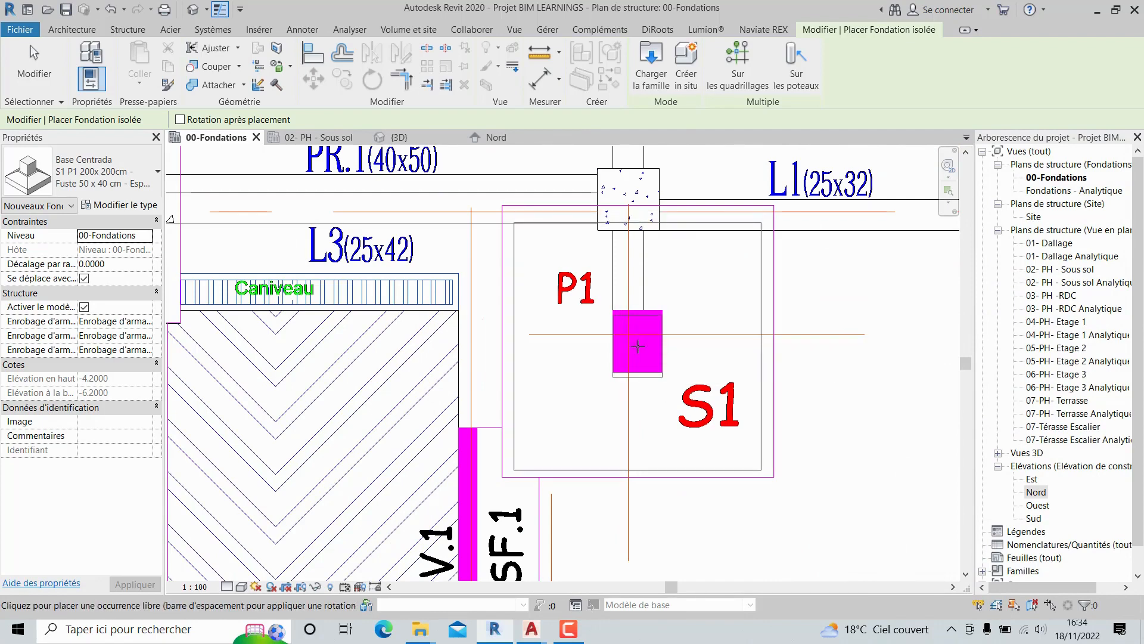
scroll(637, 346, up, 1)
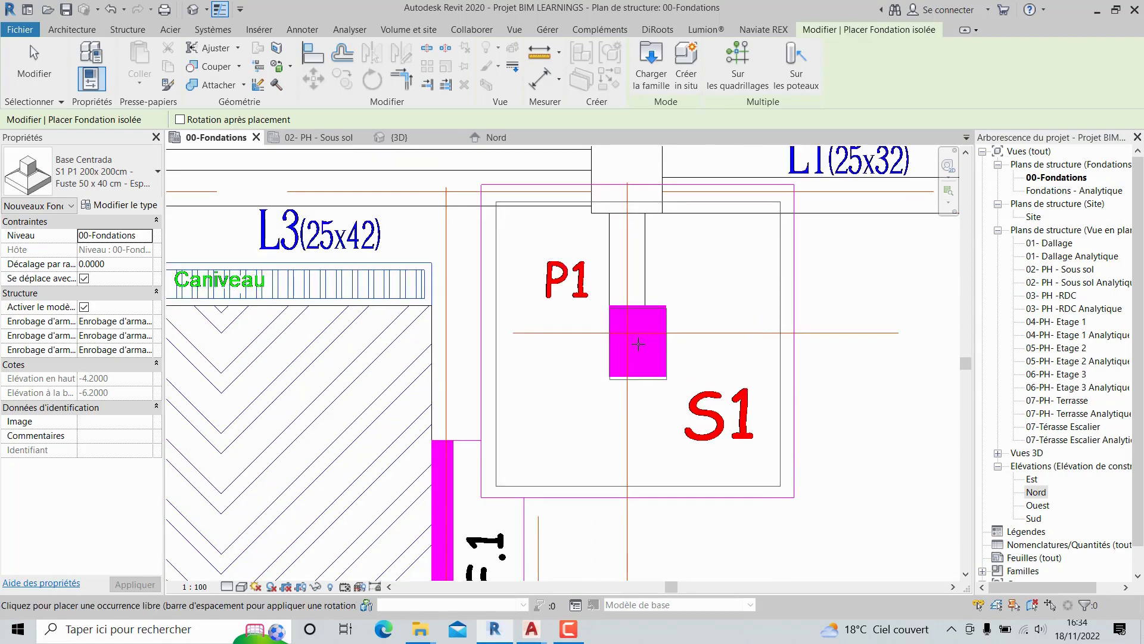
scroll(639, 344, up, 1)
click(638, 339)
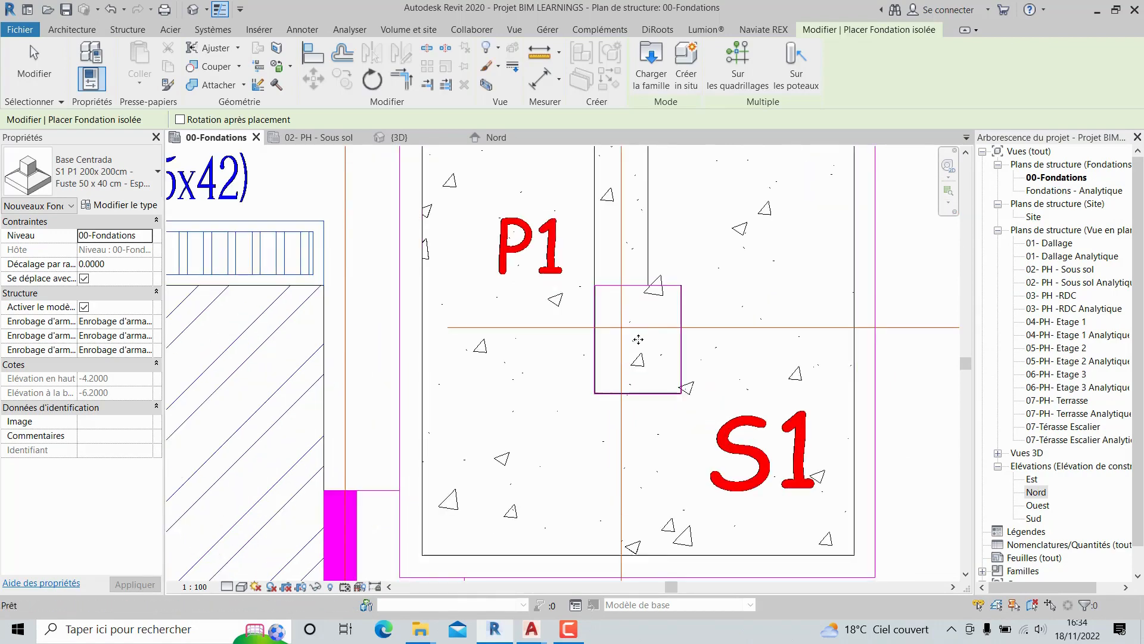
key(Escape)
key(Escape)
- Rename the placed footing's type to "S1 P1 220x 220cm - Fuste 50 x 40 cm - Esp 20 cm 4"
click(683, 345)
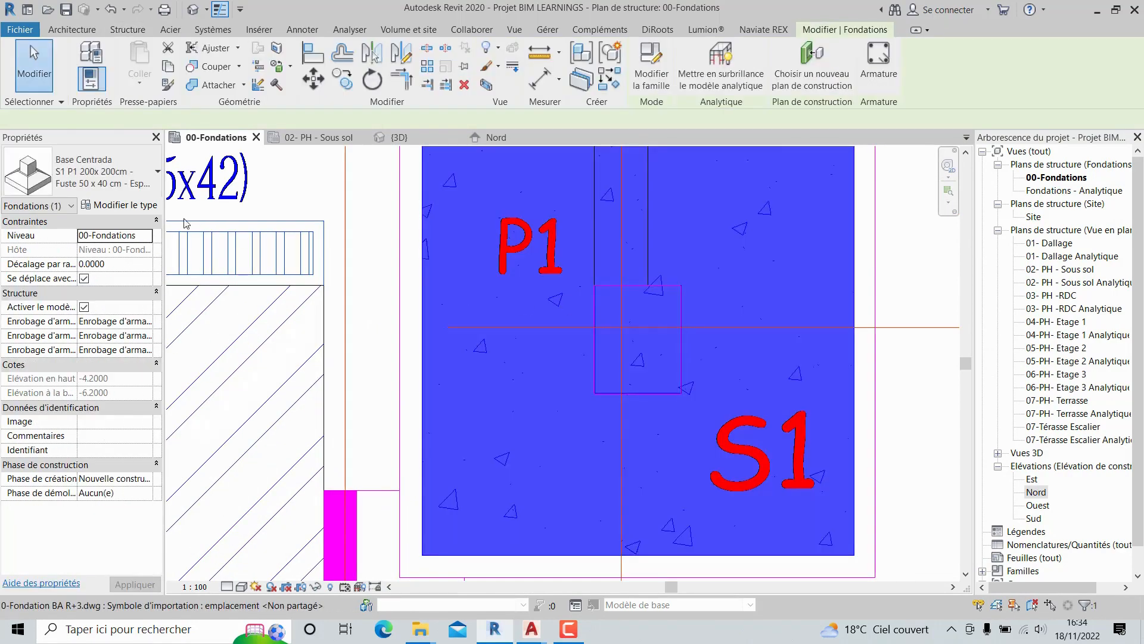
click(145, 209)
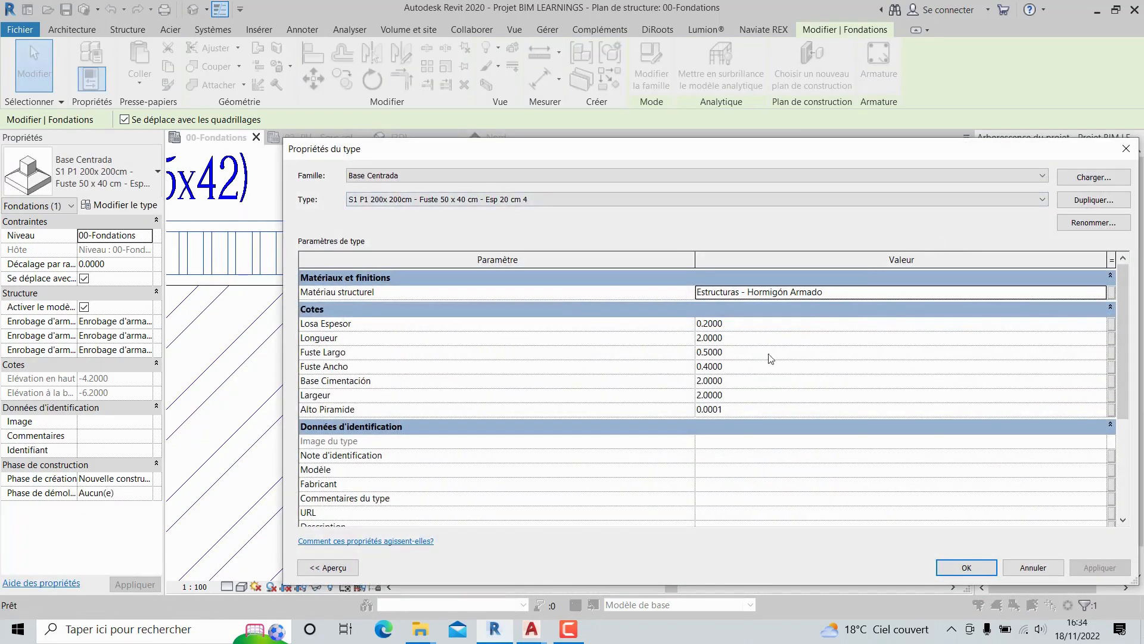
click(1094, 222)
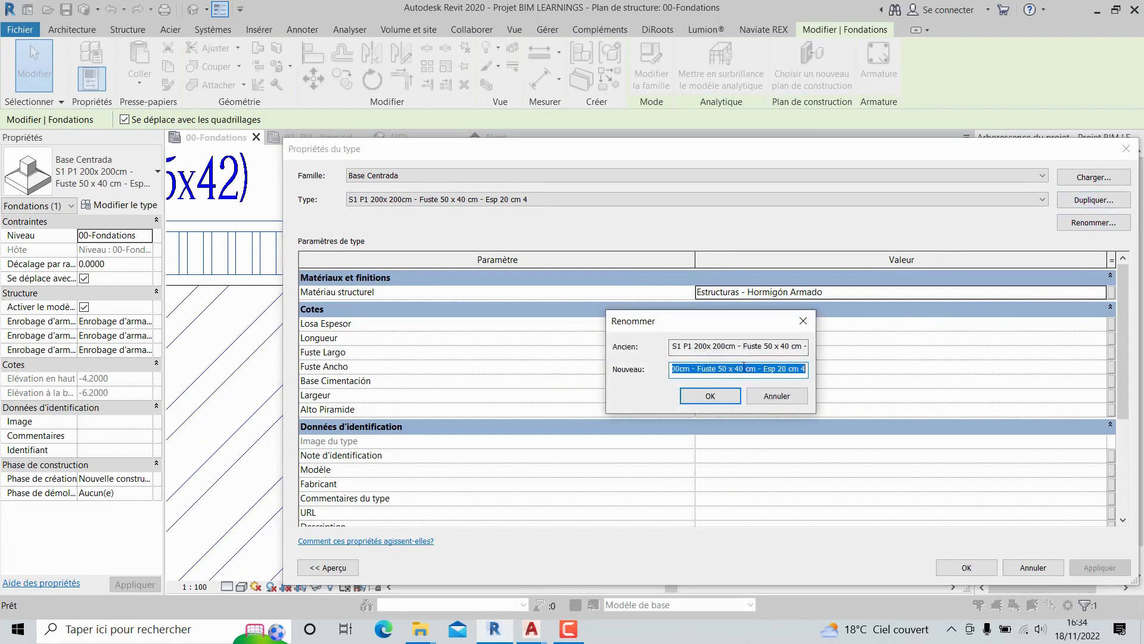
click(683, 371)
key(Left)
key(Left)
key(Left)
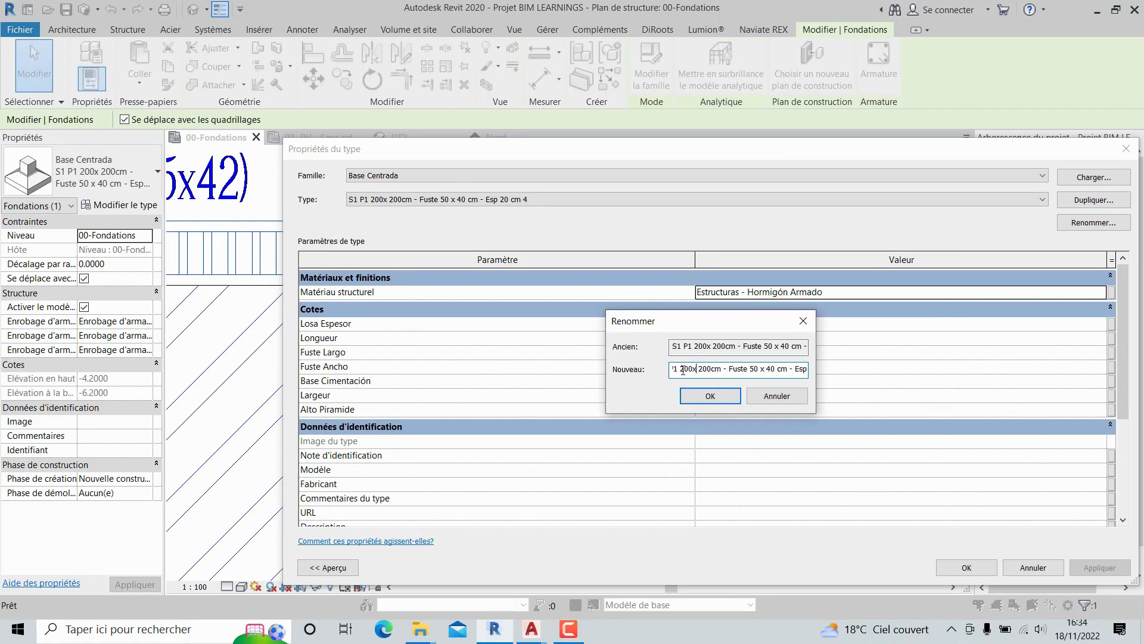
text(2)
key(Delete)
text(2)
key(Delete)
click(715, 396)
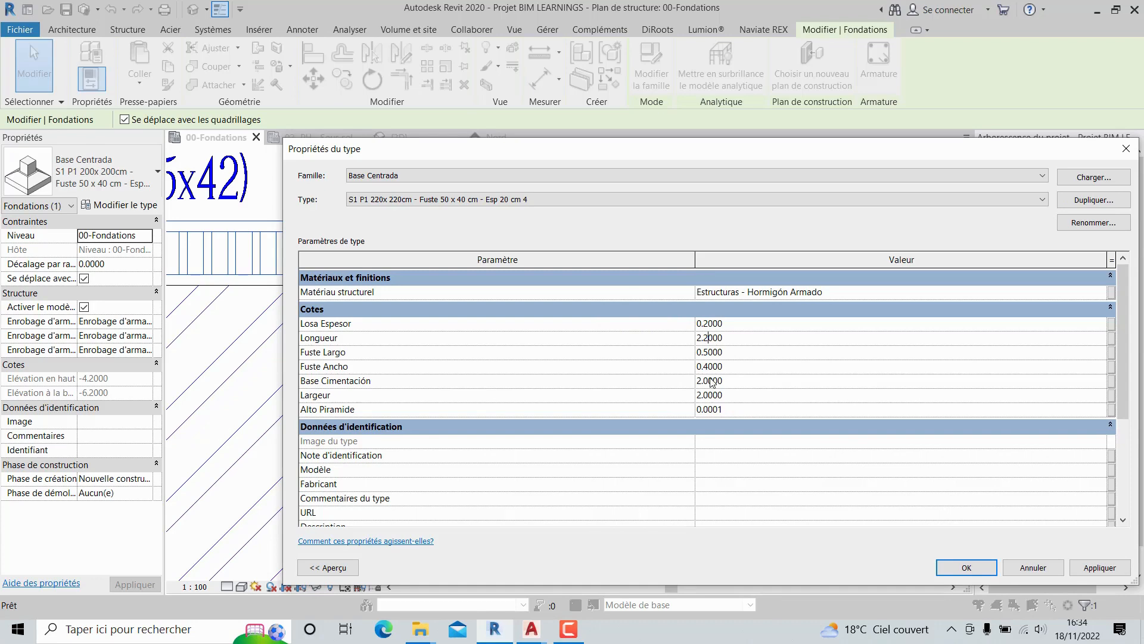
- Set the S1 P1 type's Longueur and Largeur to 2.20, keeping Base Cimentación at 2.00
click(966, 567)
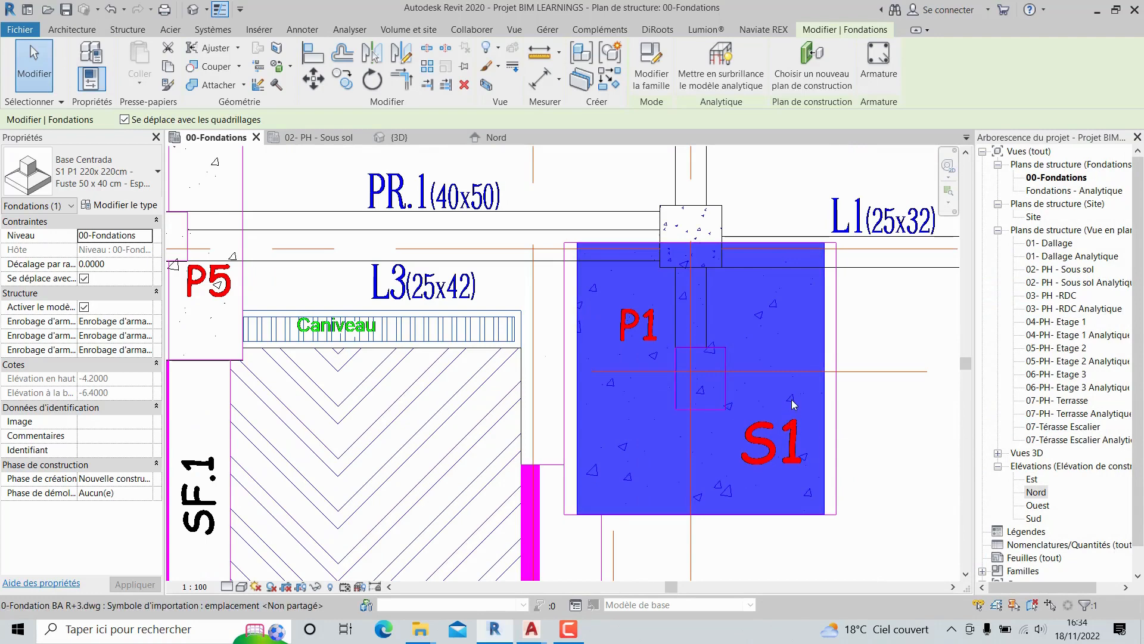
click(145, 205)
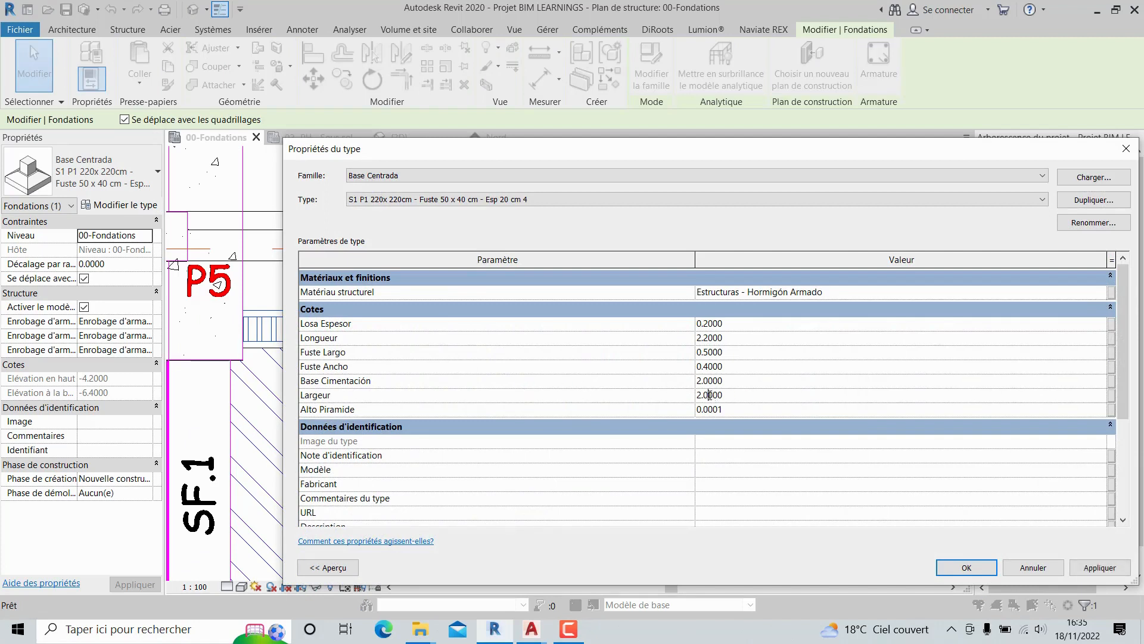
click(965, 568)
scroll(765, 376, down, 3)
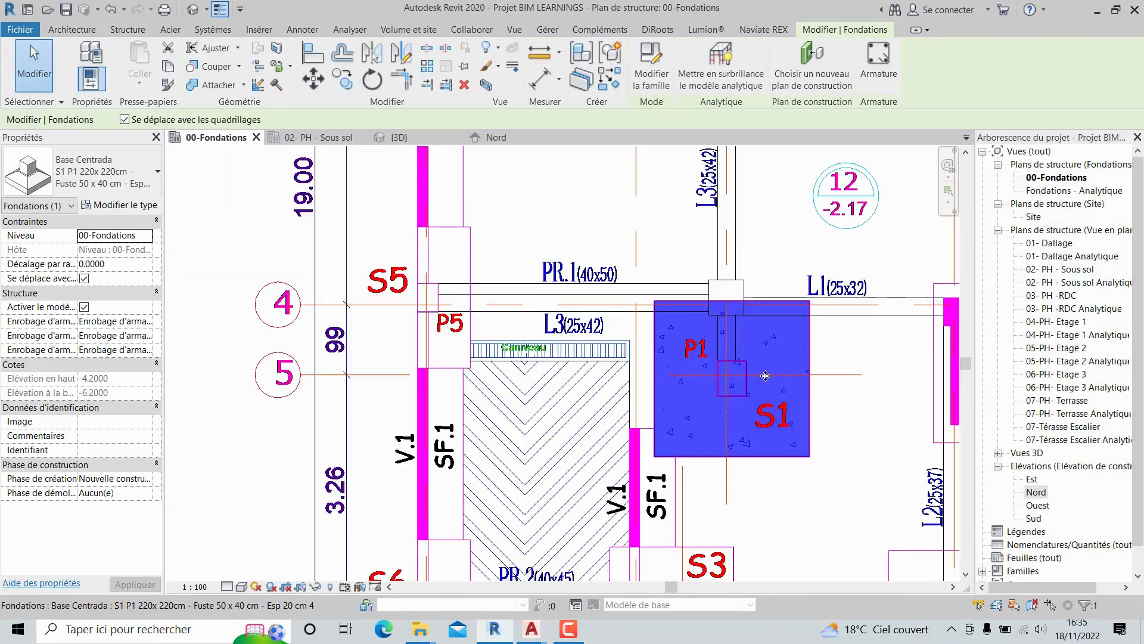
- Move the S1 footing so its pedestal's lower-left corner coincides with the P1 column corner in the DWG
scroll(771, 342, up, 4)
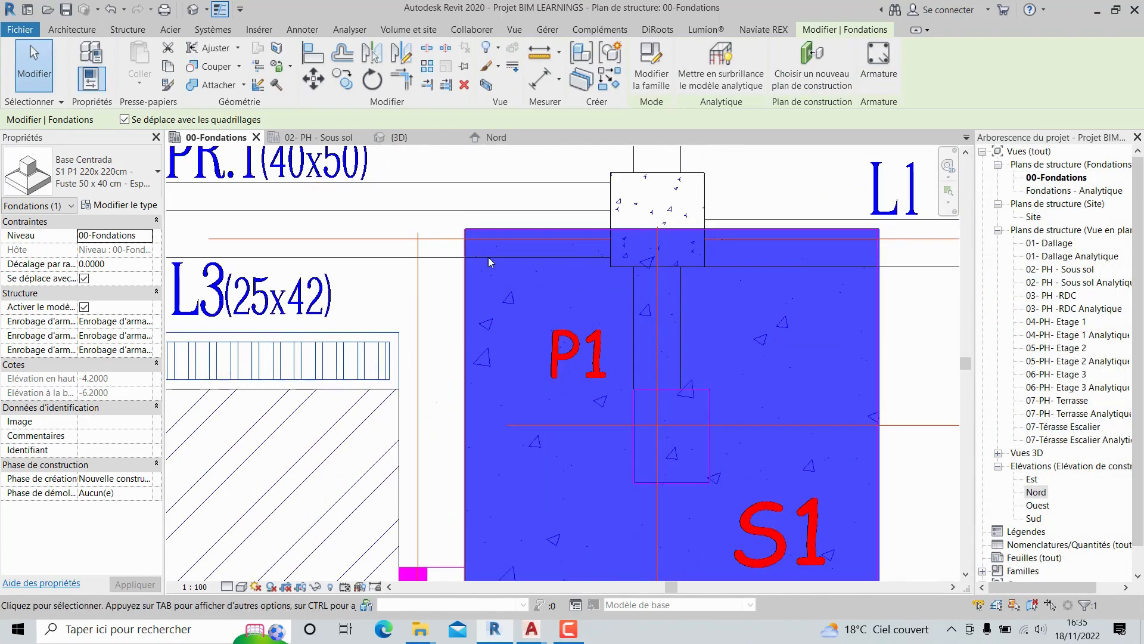
scroll(628, 404, up, 5)
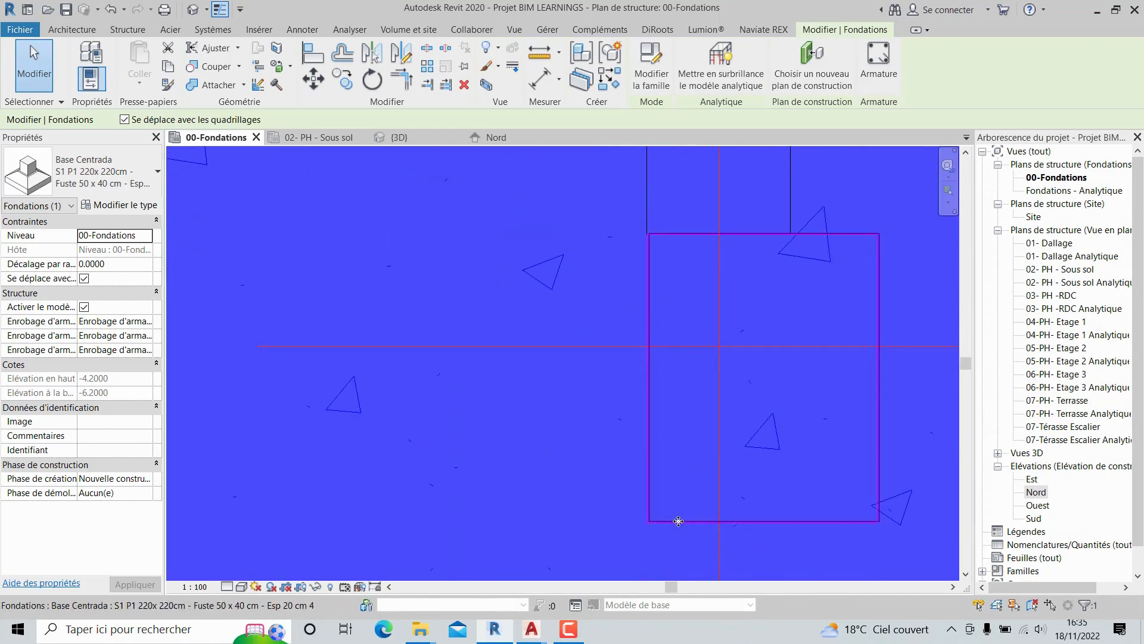
middle_drag(687, 523, 705, 411)
scroll(693, 408, up, 4)
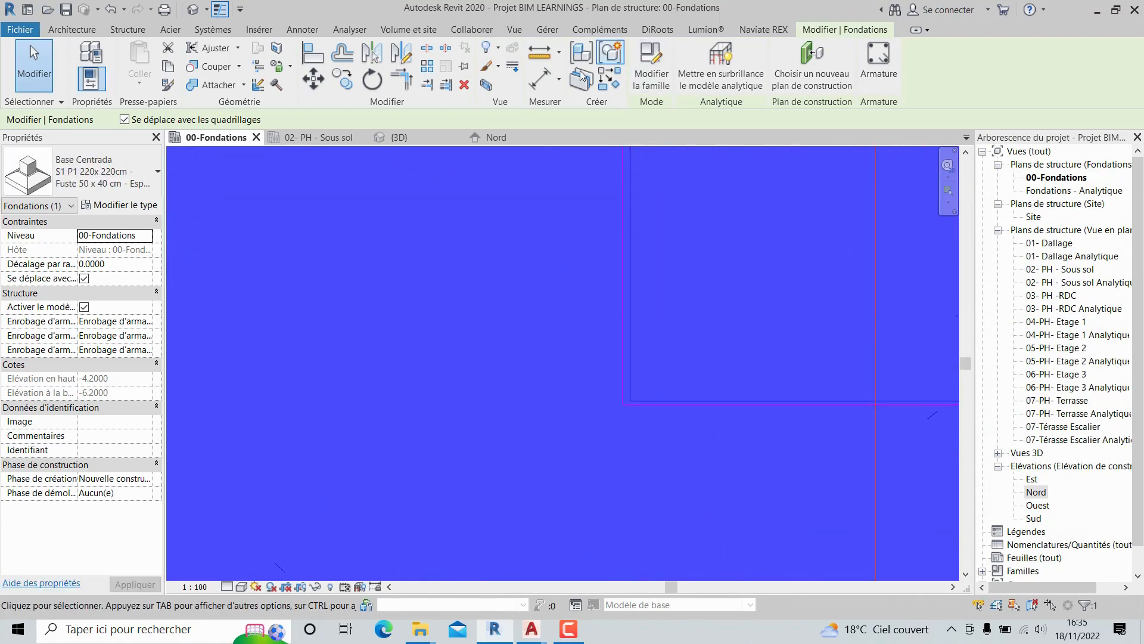
click(311, 83)
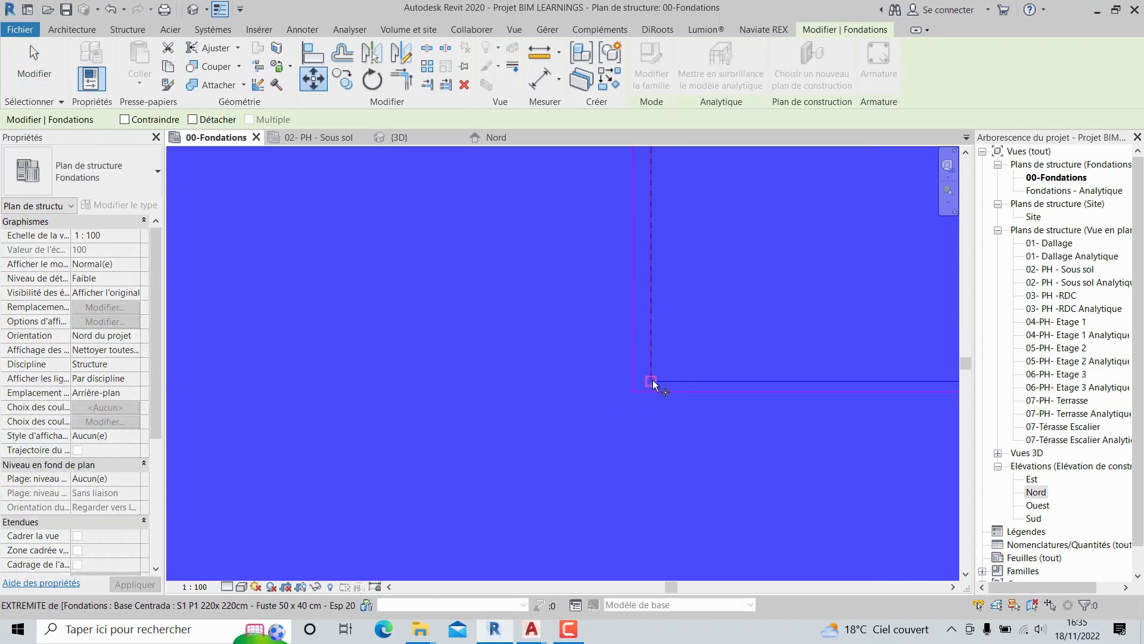
click(651, 381)
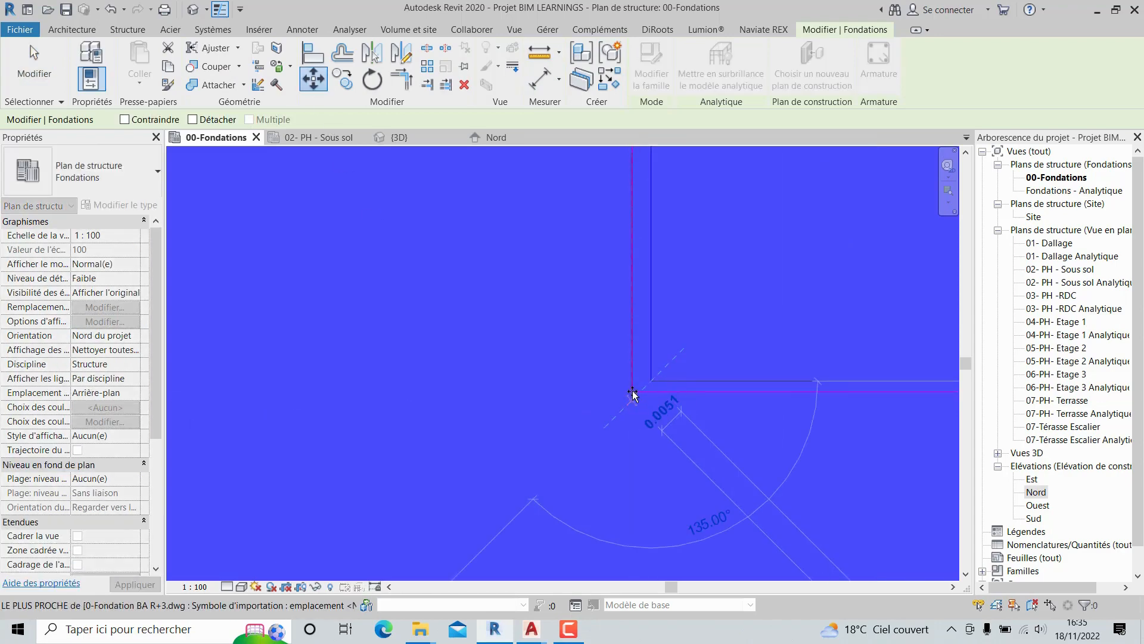
scroll(631, 392, up, 3)
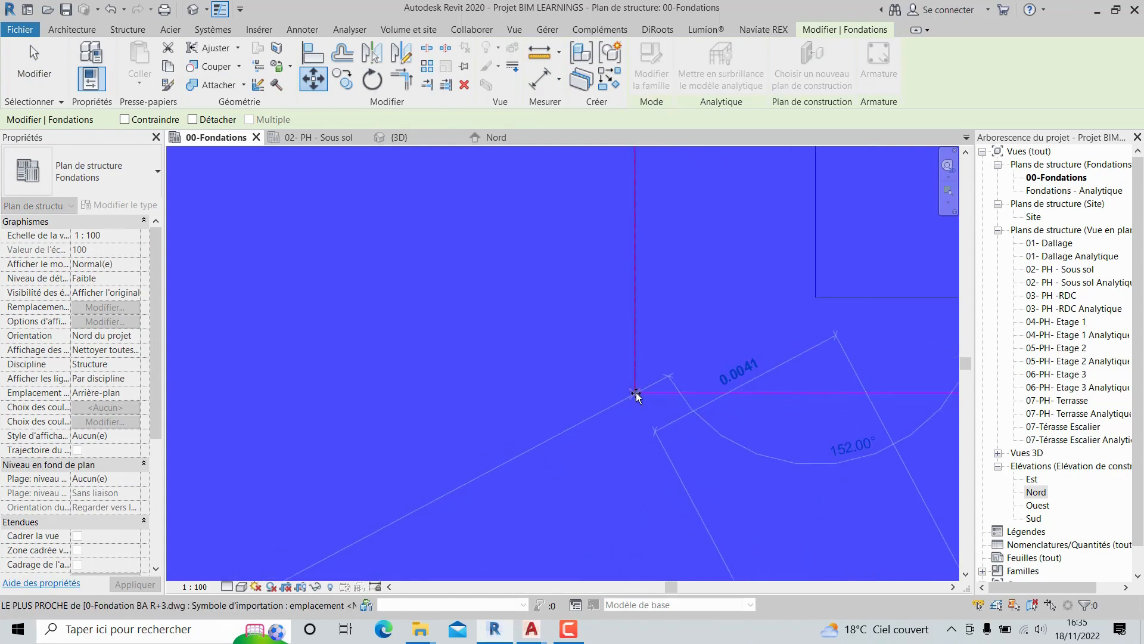
click(636, 394)
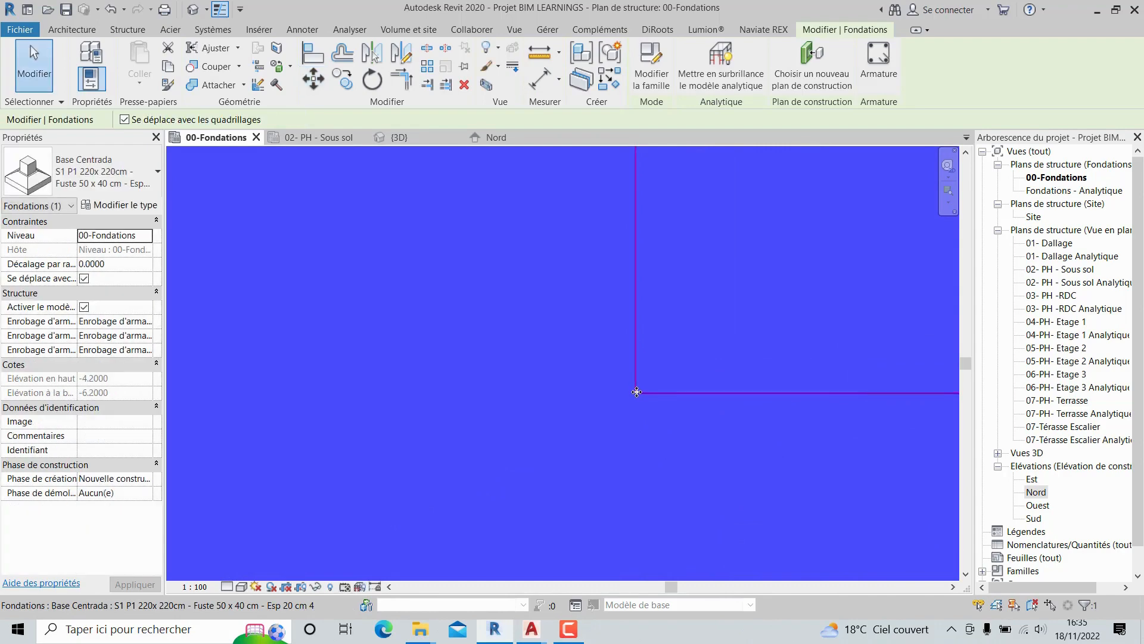
scroll(637, 394, down, 3)
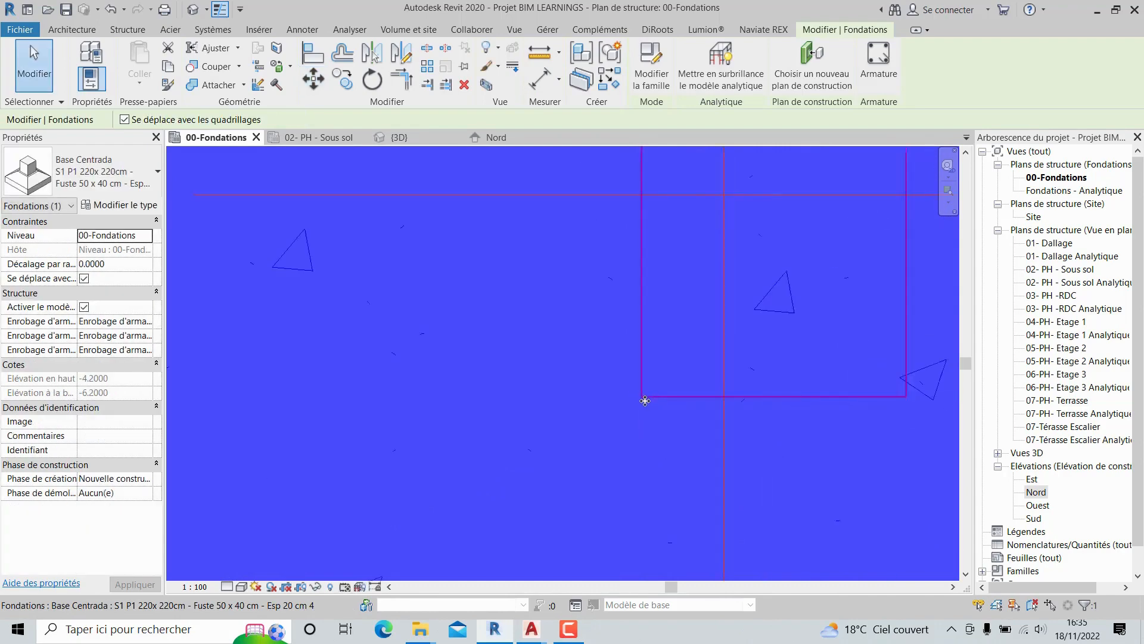
scroll(645, 403, down, 4)
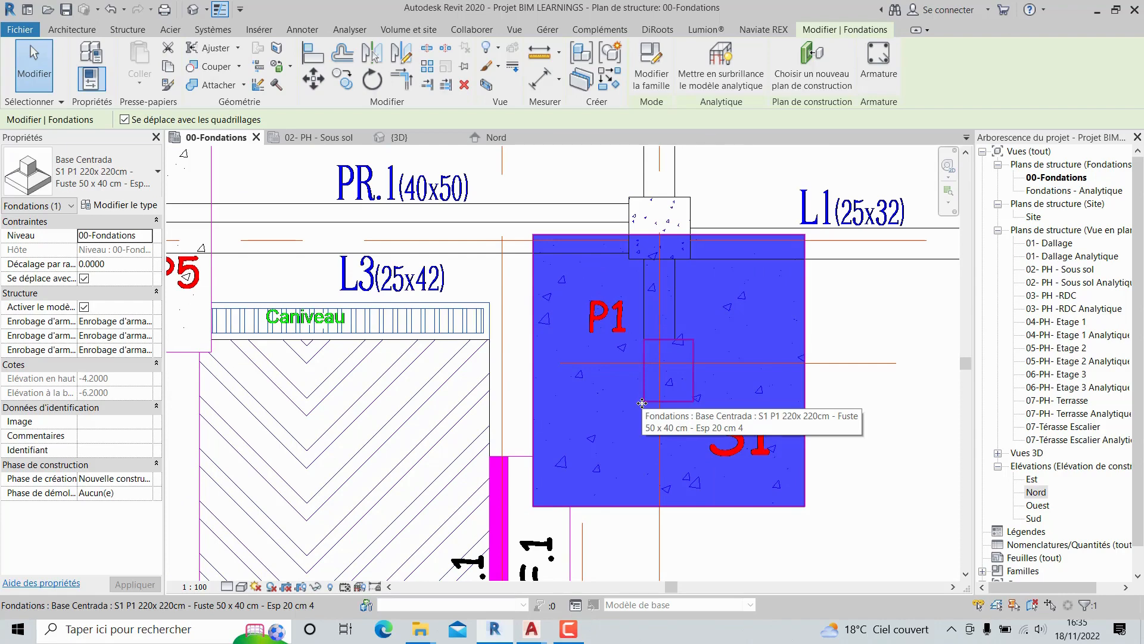
key(Escape)
- Examine the foundation plan from axis 8 up to axis 1 for footings still missing over the DWG
scroll(641, 403, down, 2)
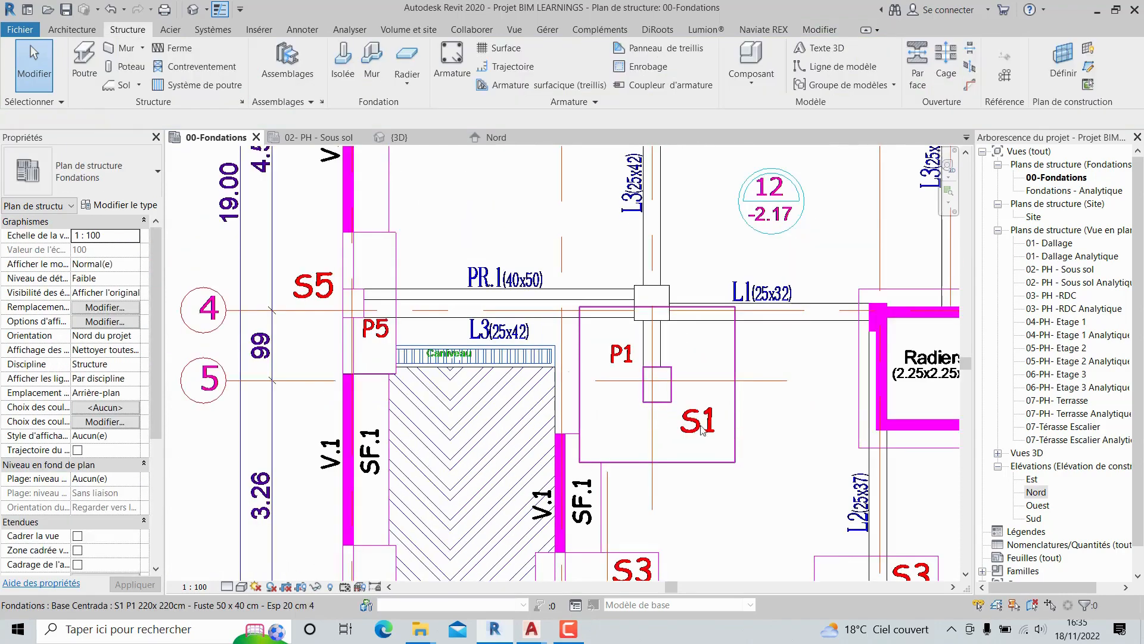
middle_drag(798, 462, 633, 454)
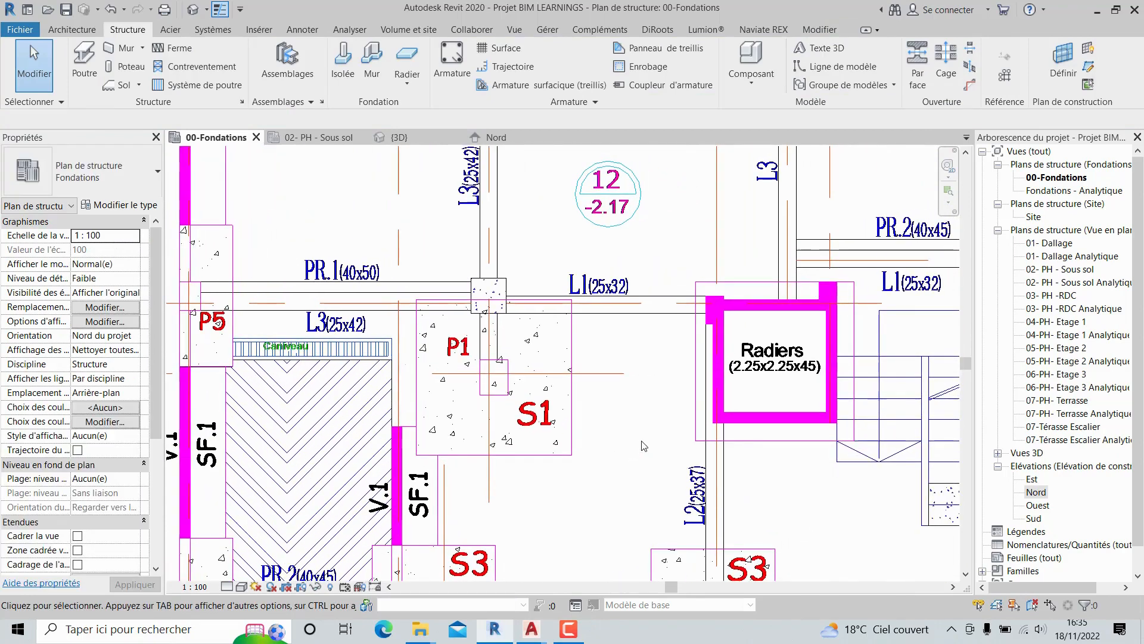
scroll(649, 453, down, 3)
middle_drag(669, 470, 704, 383)
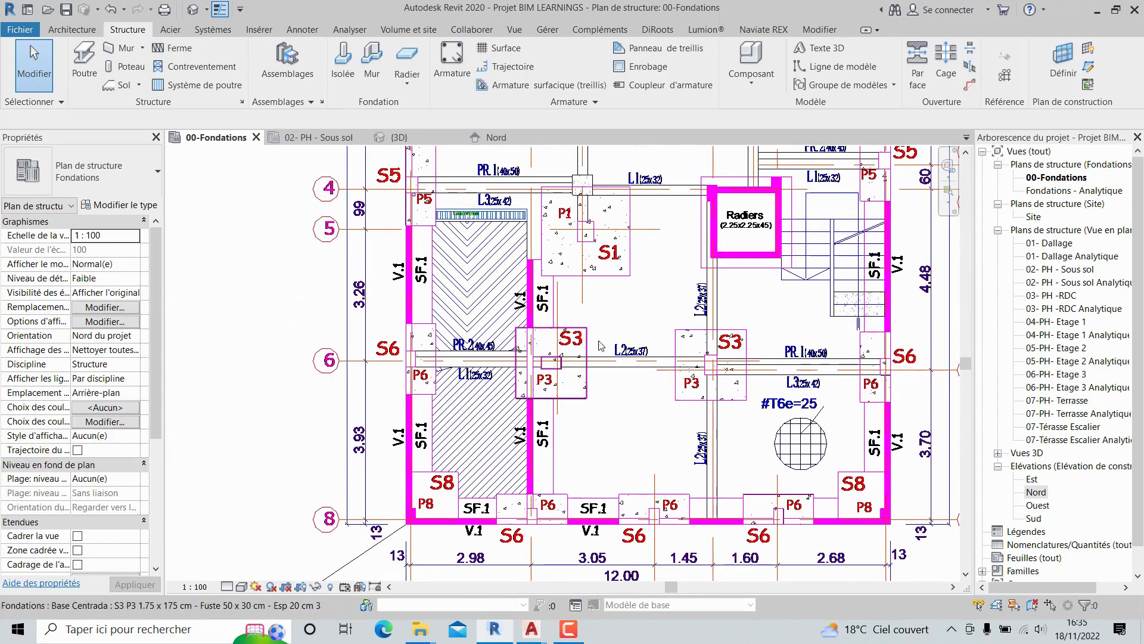
middle_drag(679, 331, 667, 352)
middle_drag(663, 358, 662, 360)
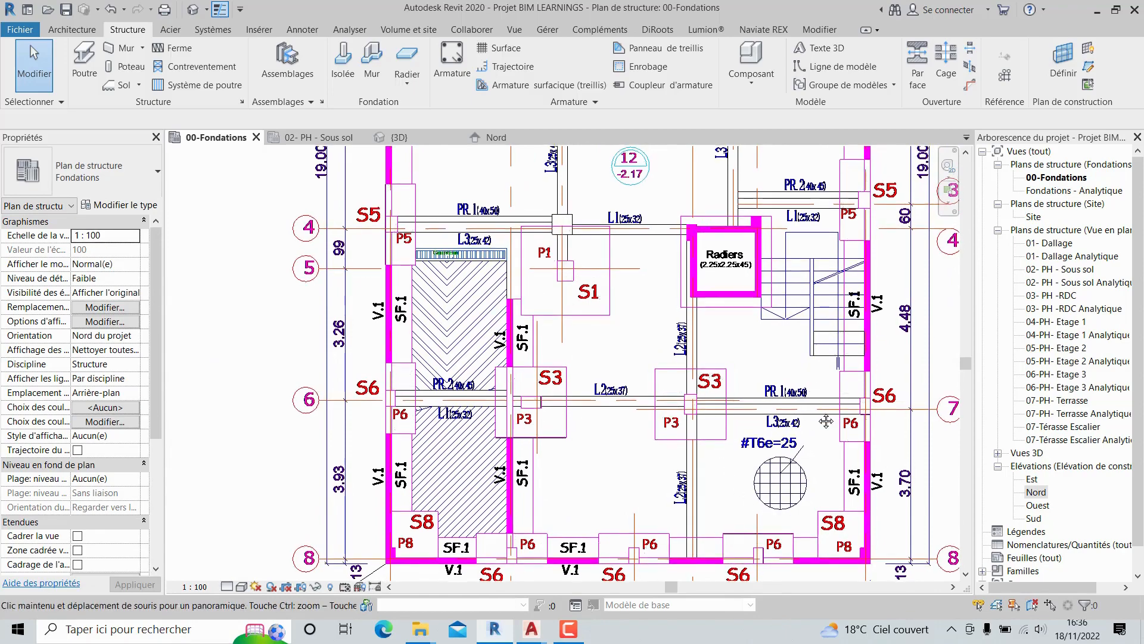
middle_drag(792, 146, 806, 479)
scroll(816, 315, up, 1)
scroll(819, 321, down, 3)
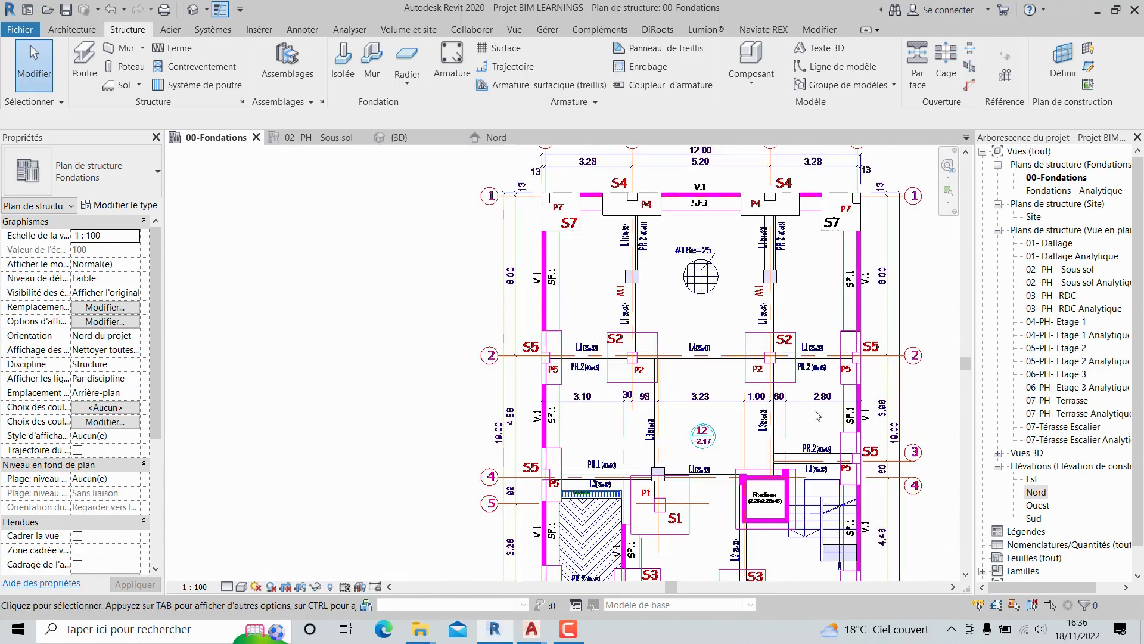
middle_drag(819, 413, 741, 424)
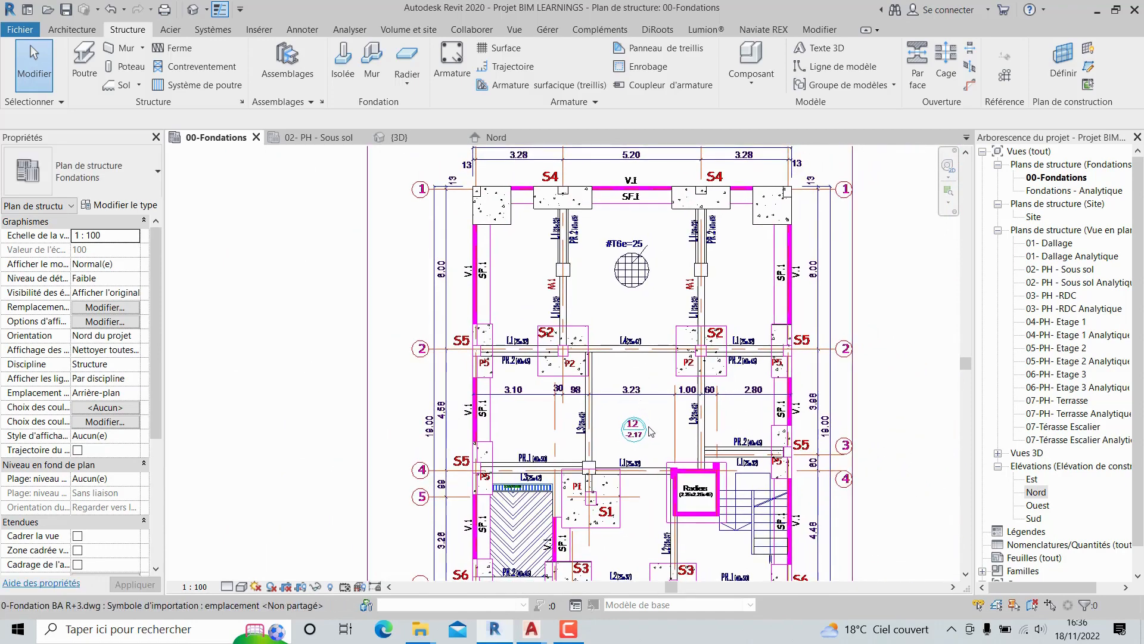
- In the 3D view, select the group of lower footings and change their Niveau to 01- Dallage
middle_drag(650, 430, 666, 387)
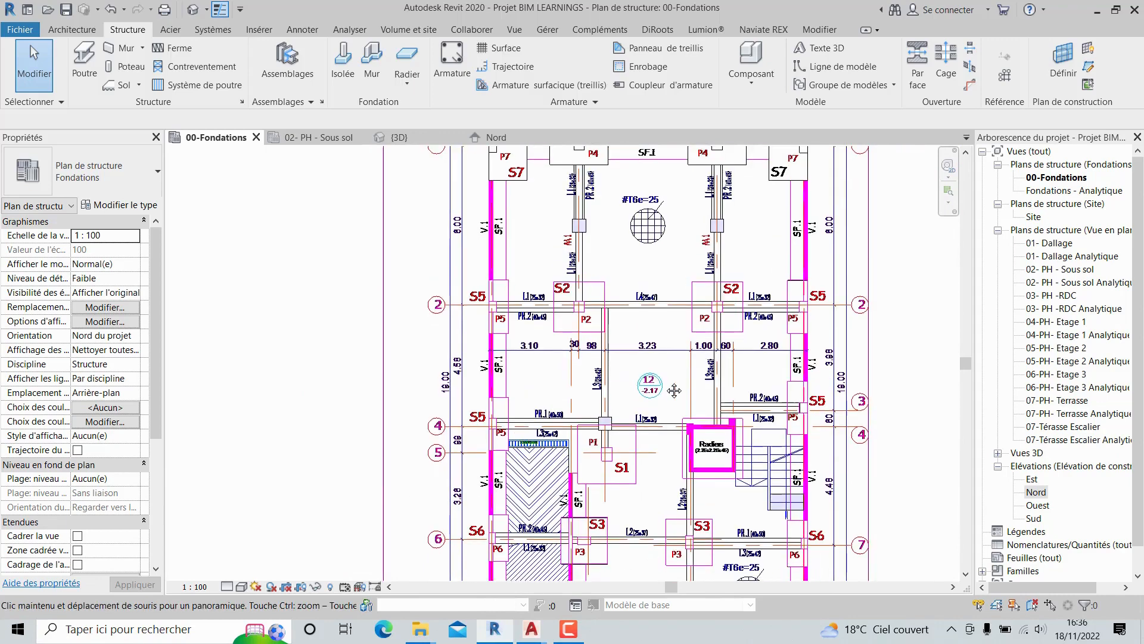
click(395, 137)
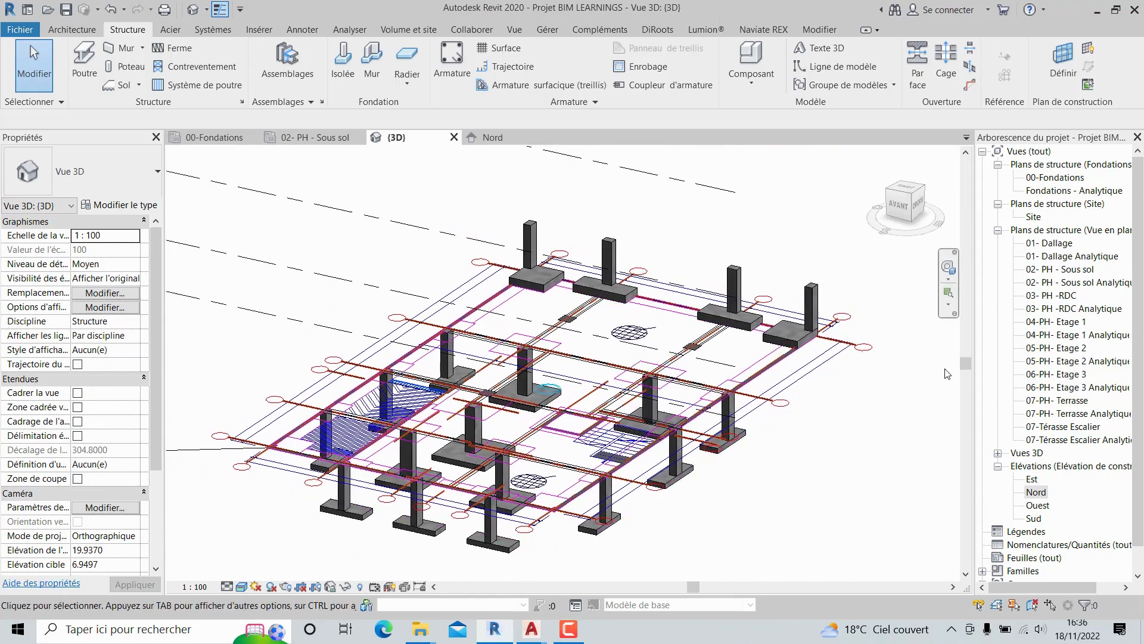
click(910, 210)
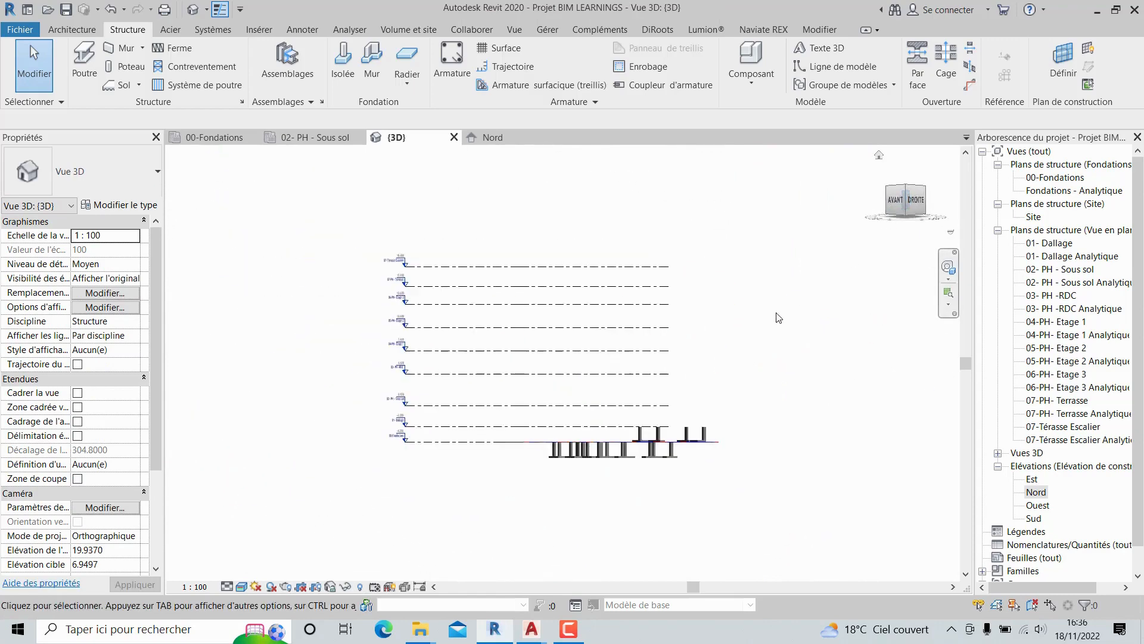
drag(730, 420, 425, 471)
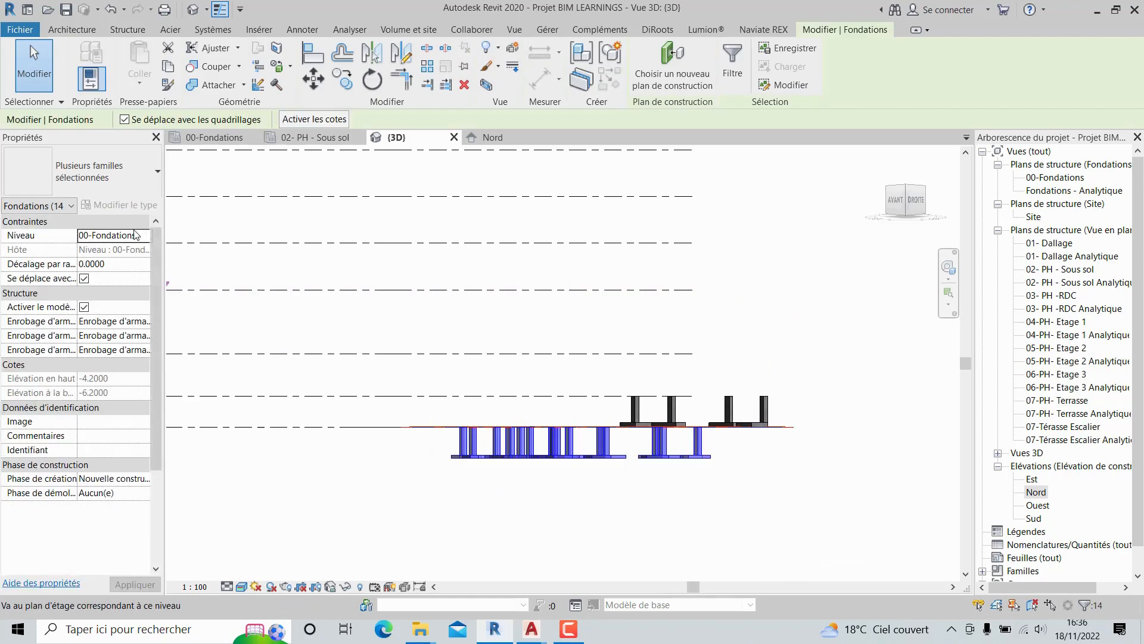
click(119, 235)
click(145, 234)
click(120, 263)
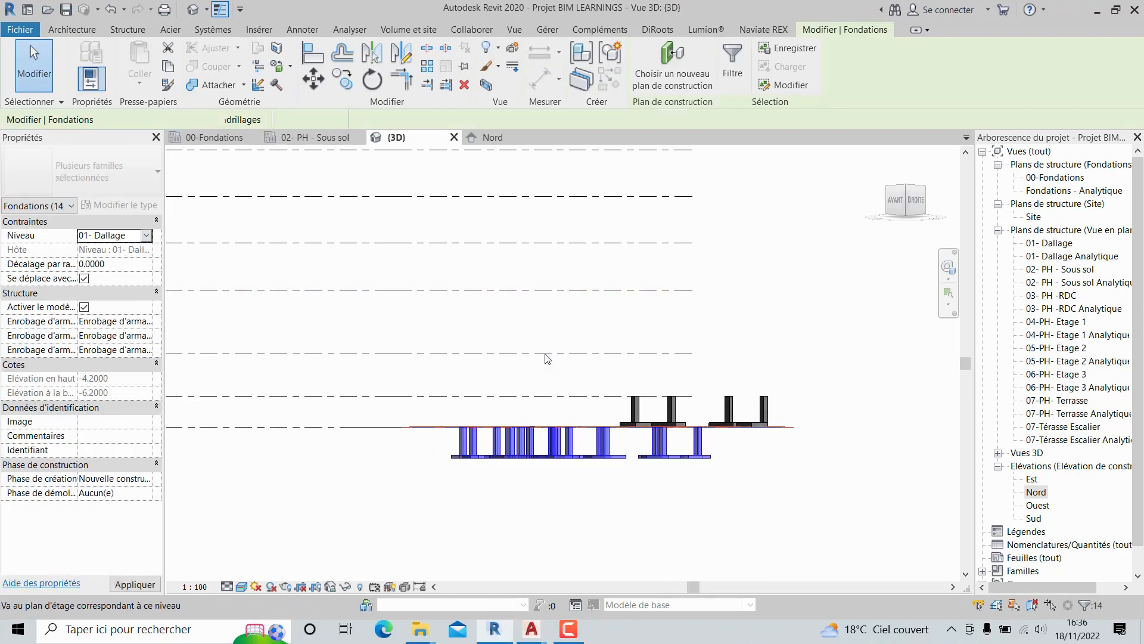
click(705, 327)
- Inspect the levelled footings from an isometric angle in the 3D view
click(217, 138)
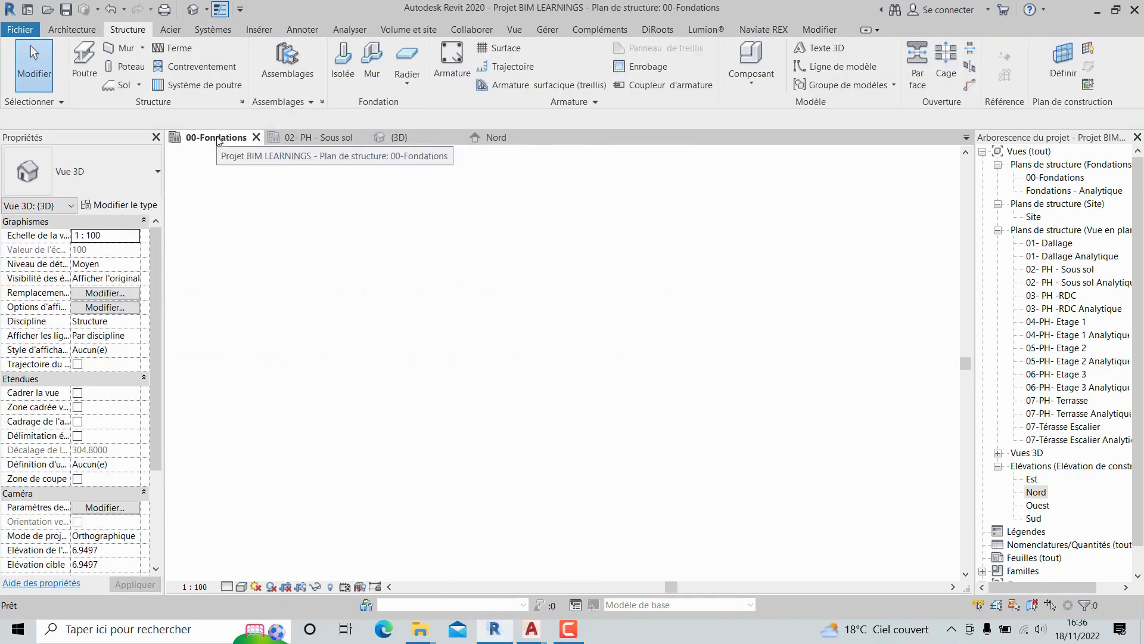
click(397, 137)
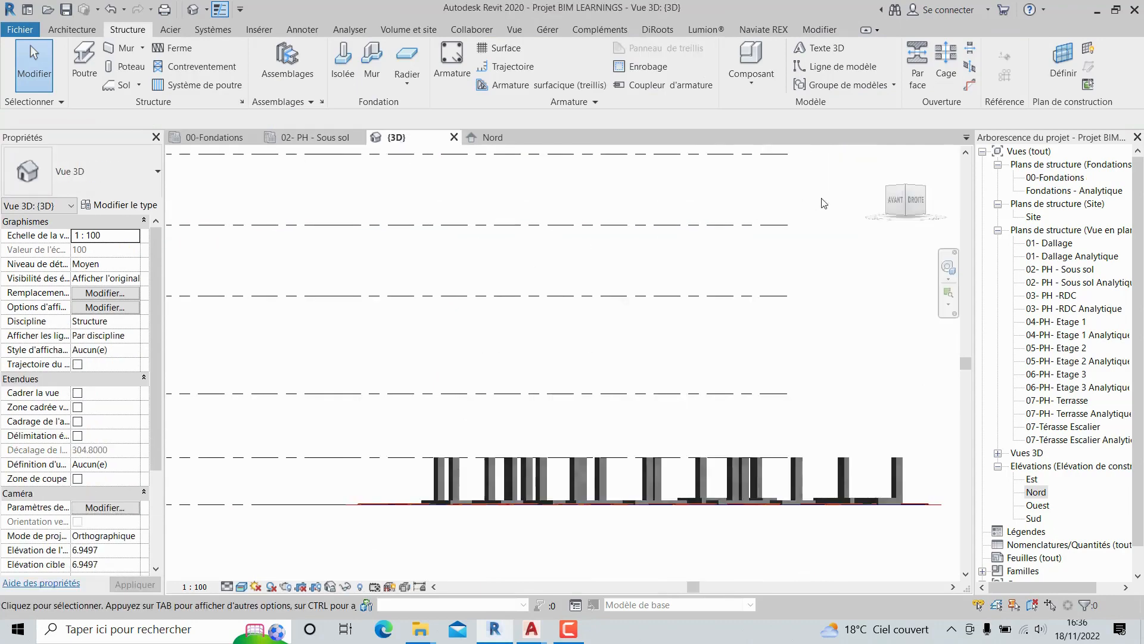
click(884, 169)
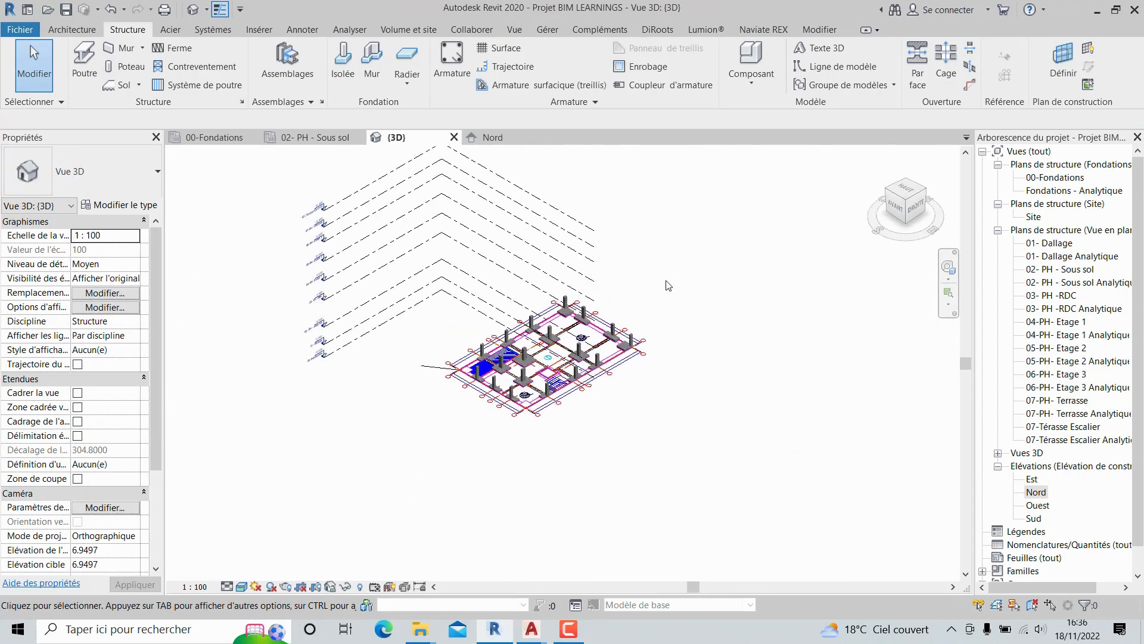
scroll(611, 474, up, 2)
scroll(610, 474, up, 5)
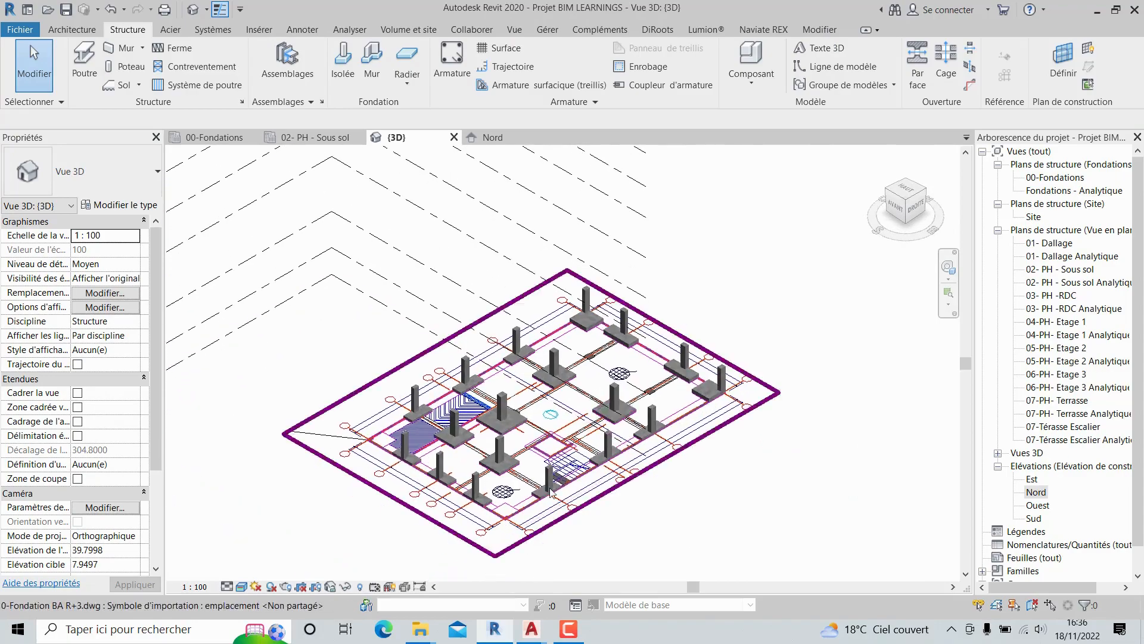
shift+middle_drag(534, 481, 491, 498)
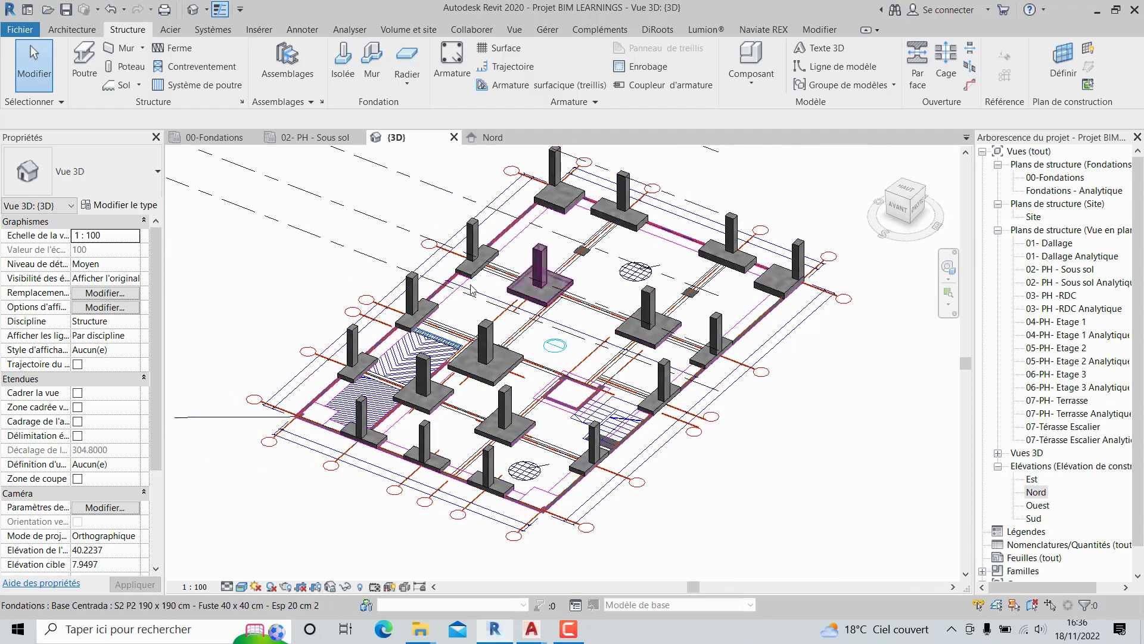
- On the 00-Fondations plan, accept the S8 P8 130 x 130 cm type settings despite the Base Esquina family warnings
click(239, 137)
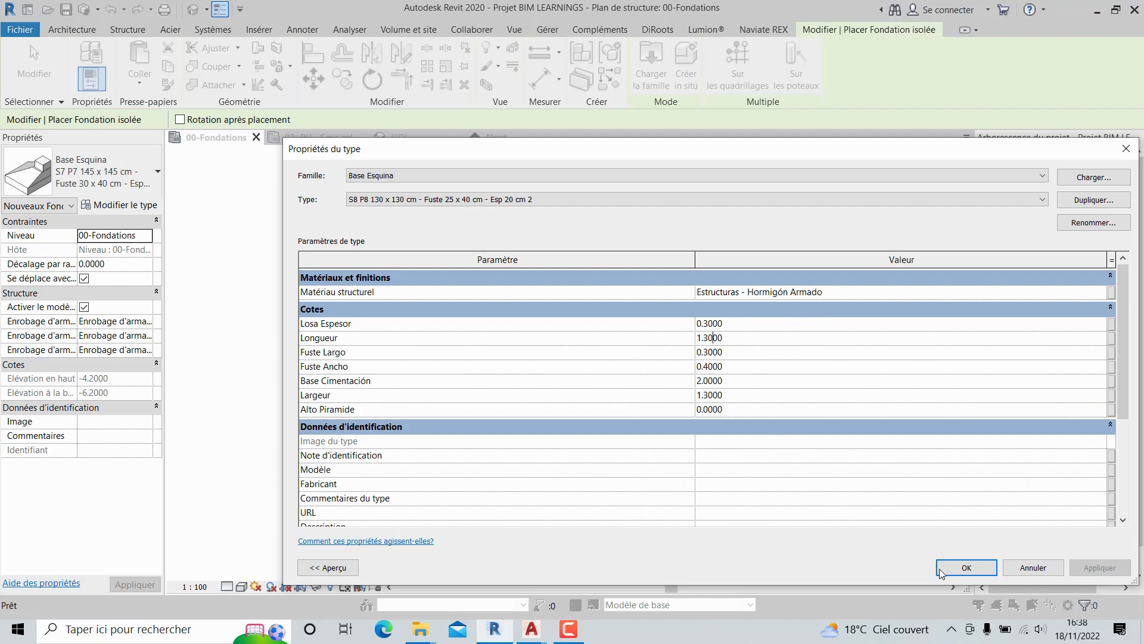
click(966, 567)
click(672, 380)
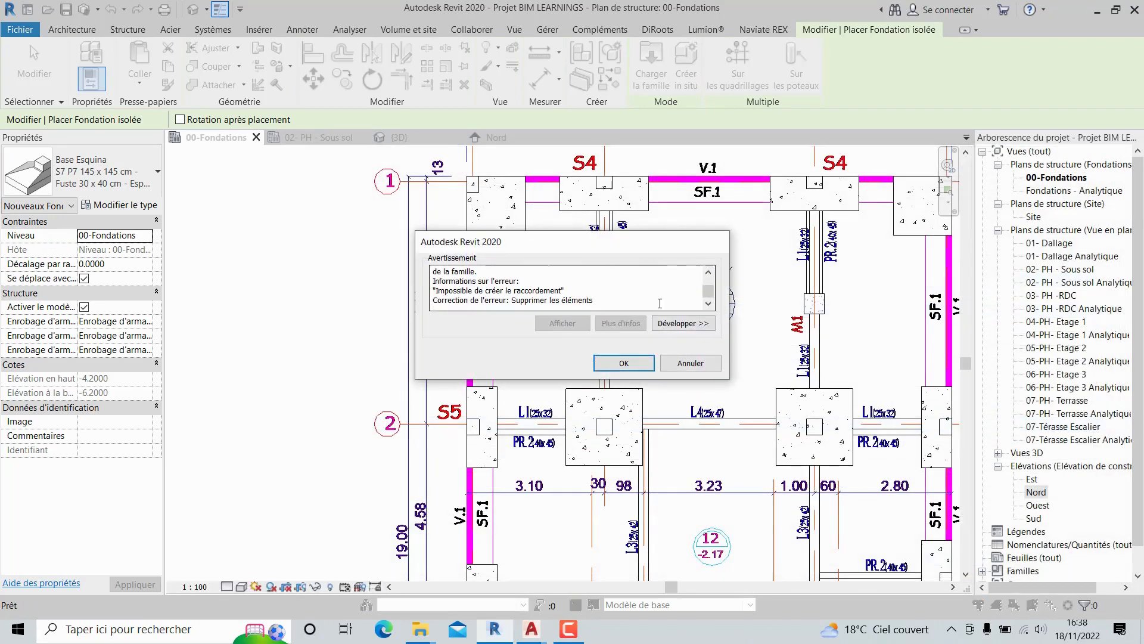
click(634, 362)
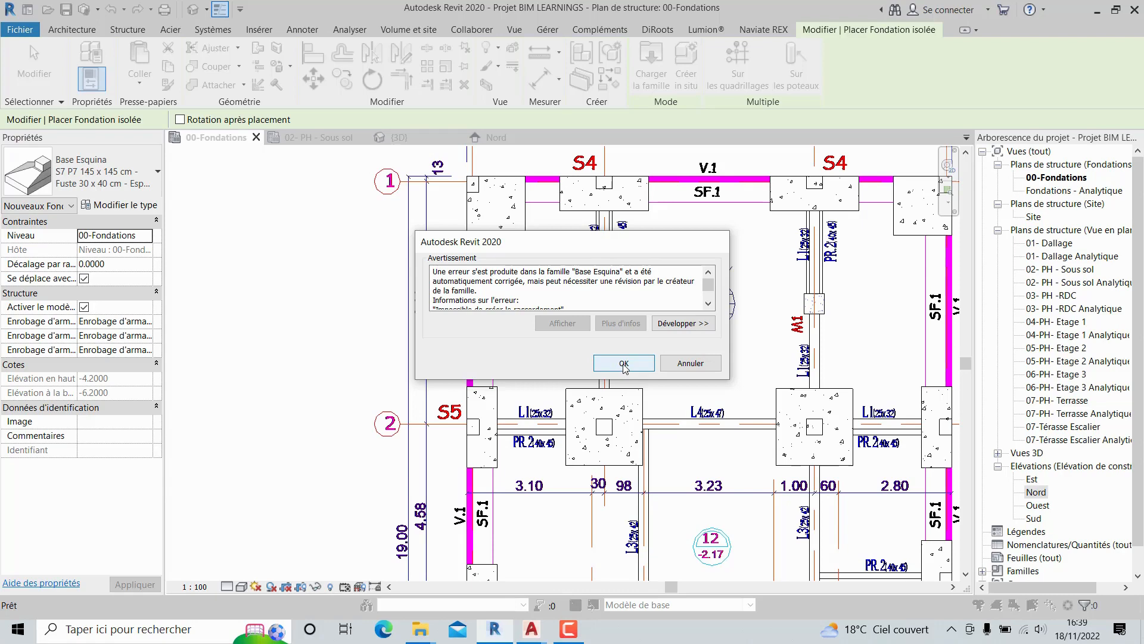
click(624, 364)
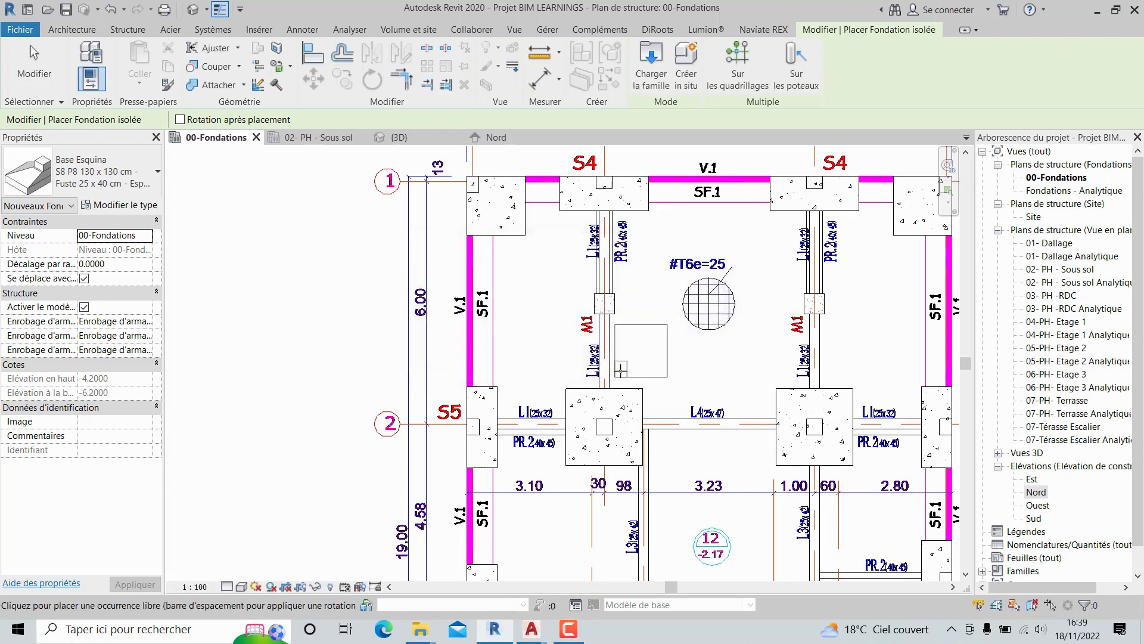
- Place the S8 P8 130 x 130 cm corner footing over the left-hand P8 column at axis 8 in the DWG
scroll(643, 298, down, 3)
middle_drag(626, 386, 643, 298)
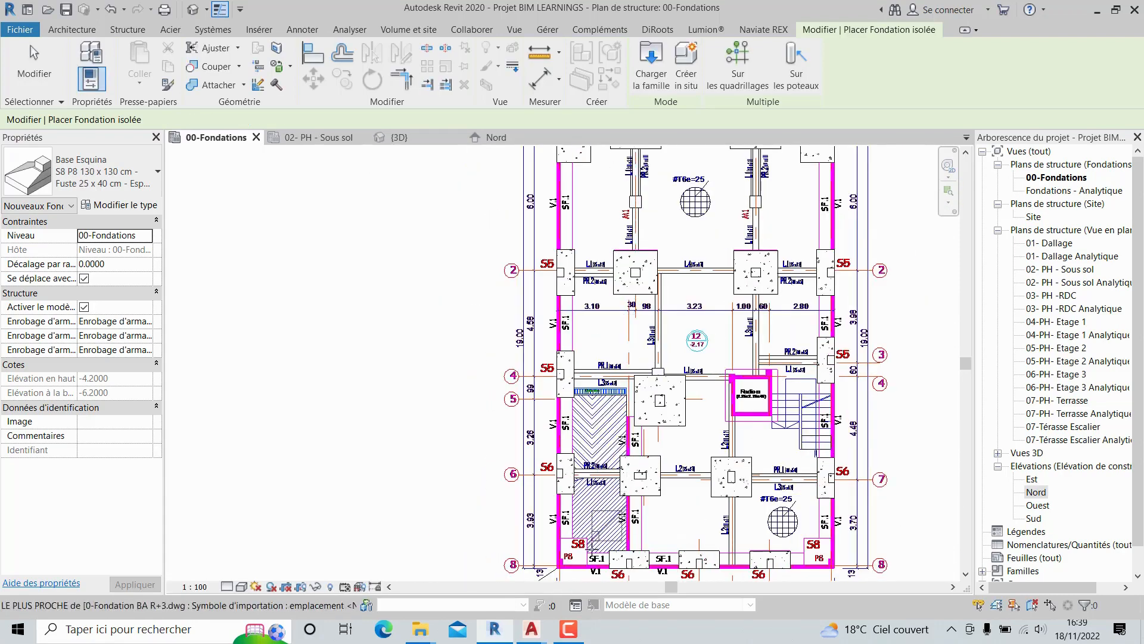
middle_drag(591, 565, 608, 475)
scroll(608, 475, up, 7)
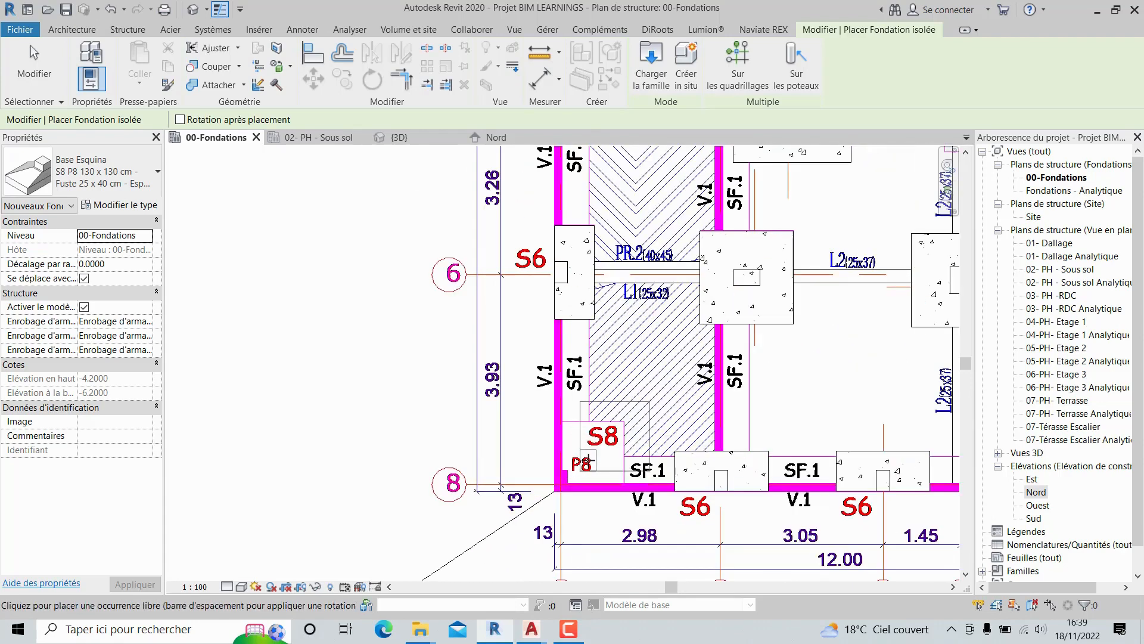
scroll(564, 482, up, 2)
scroll(561, 477, up, 1)
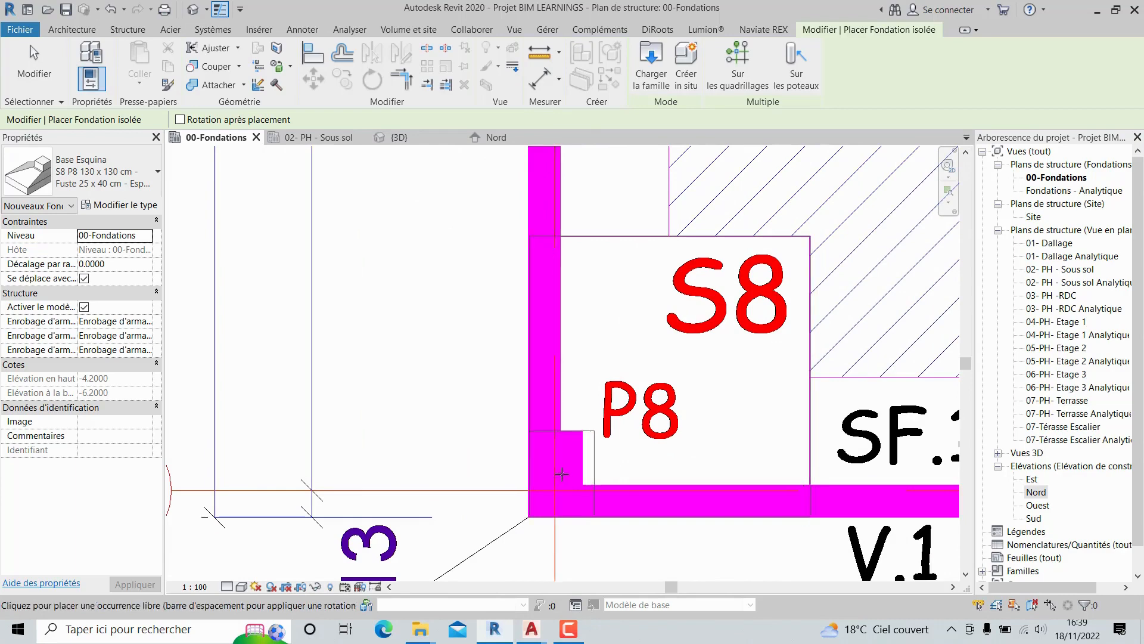
scroll(562, 475, up, 2)
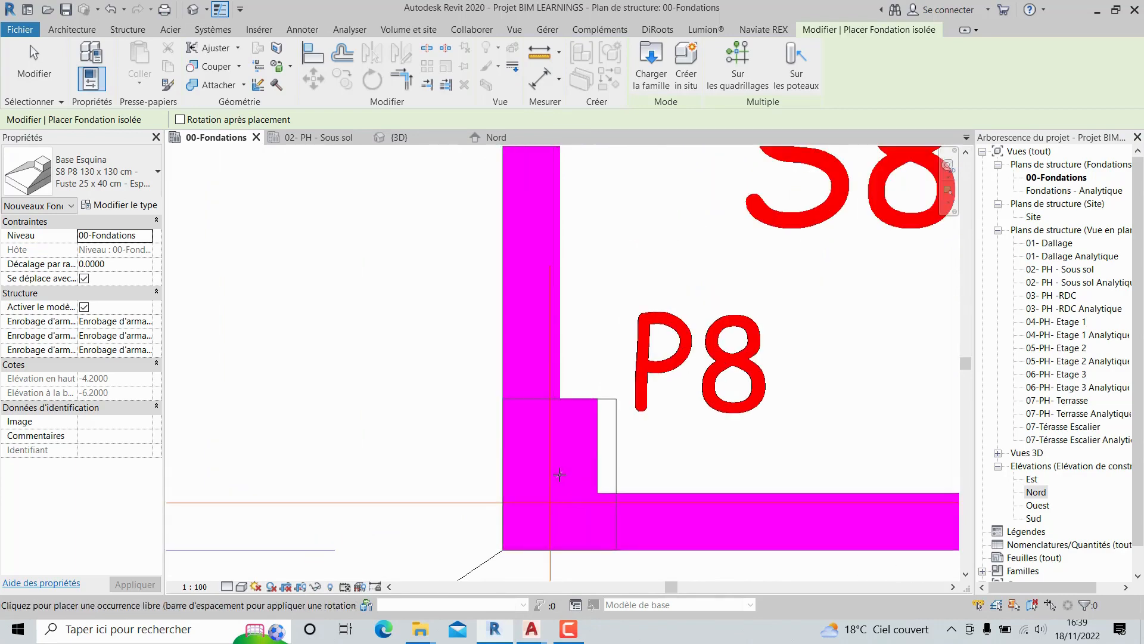
click(556, 474)
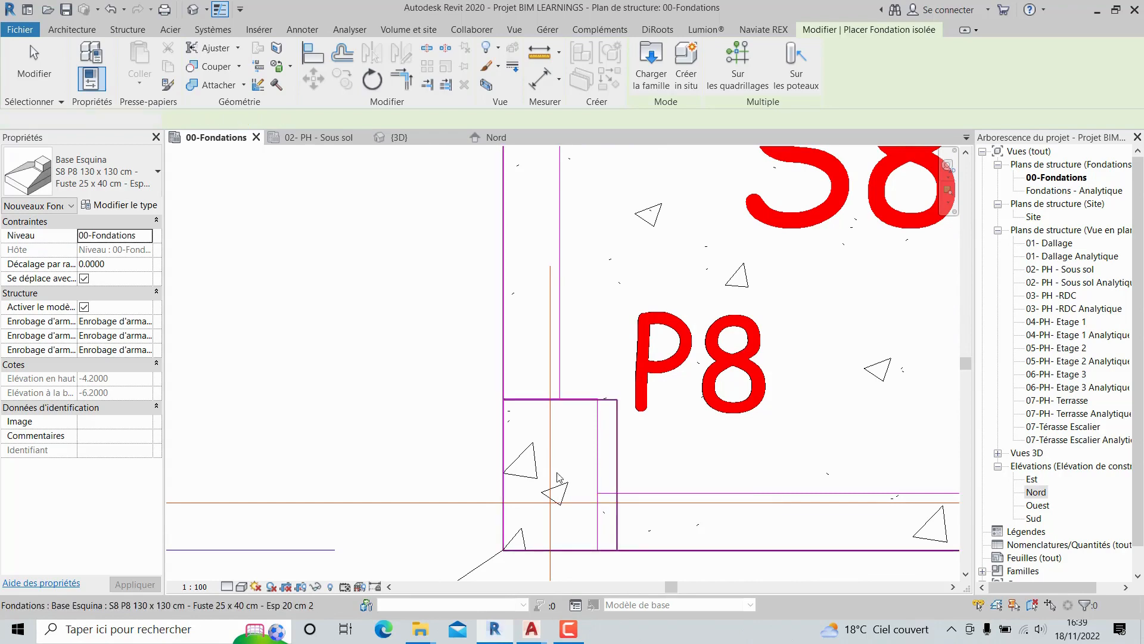
key(Escape)
- Measure the P8 column's width in the DWG using a model line between its two upper corners
click(600, 404)
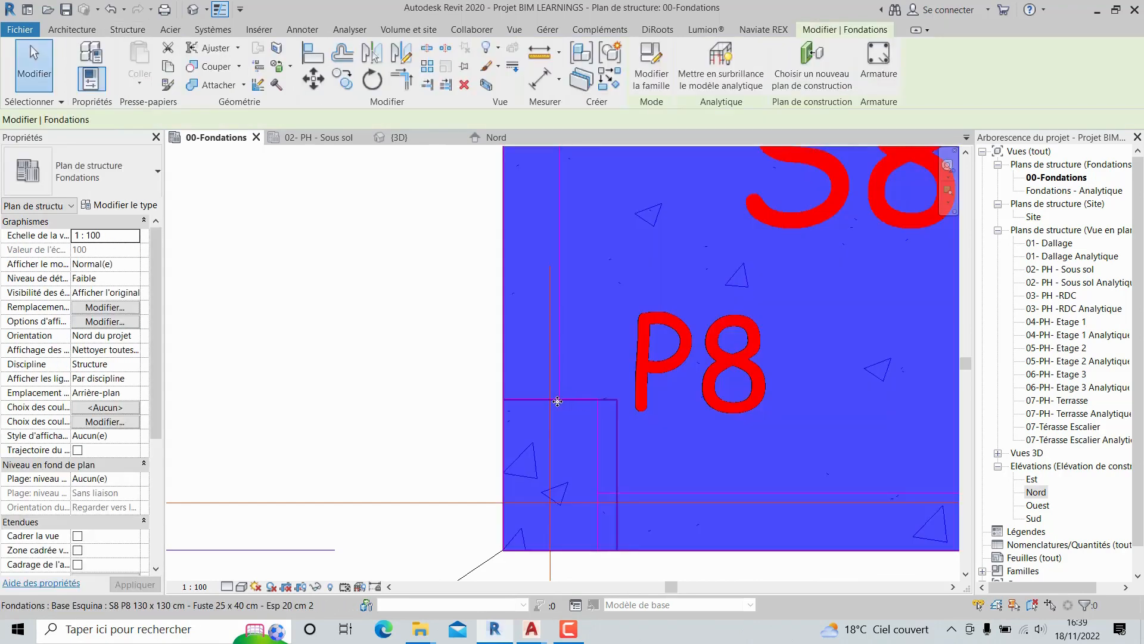
scroll(556, 401, up, 2)
scroll(544, 400, down, 2)
key(Escape)
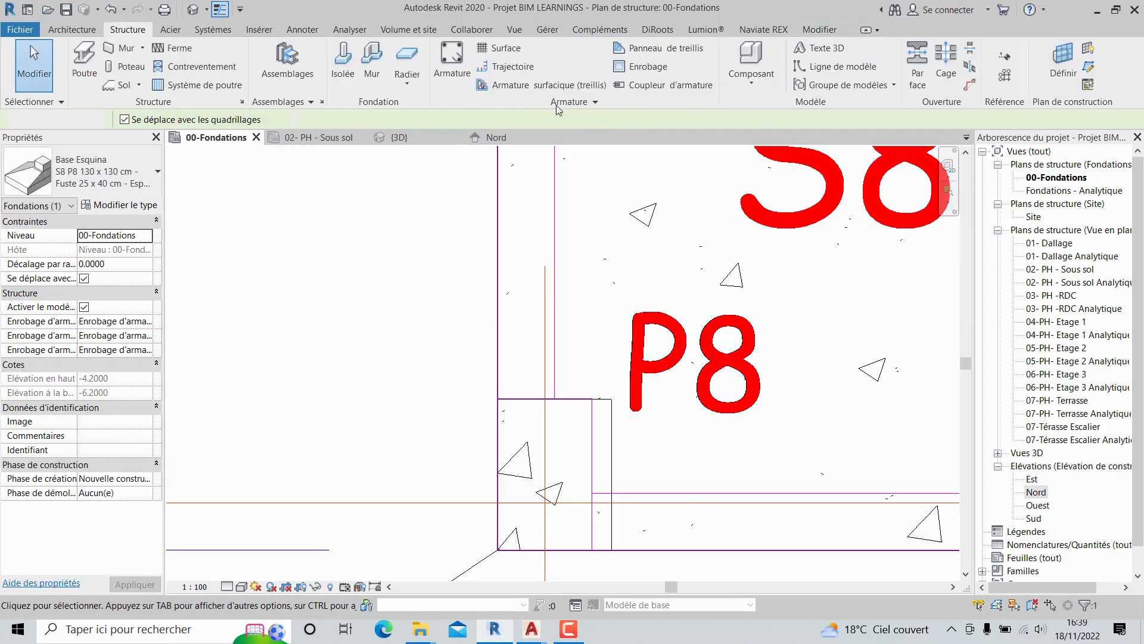
click(849, 66)
click(539, 52)
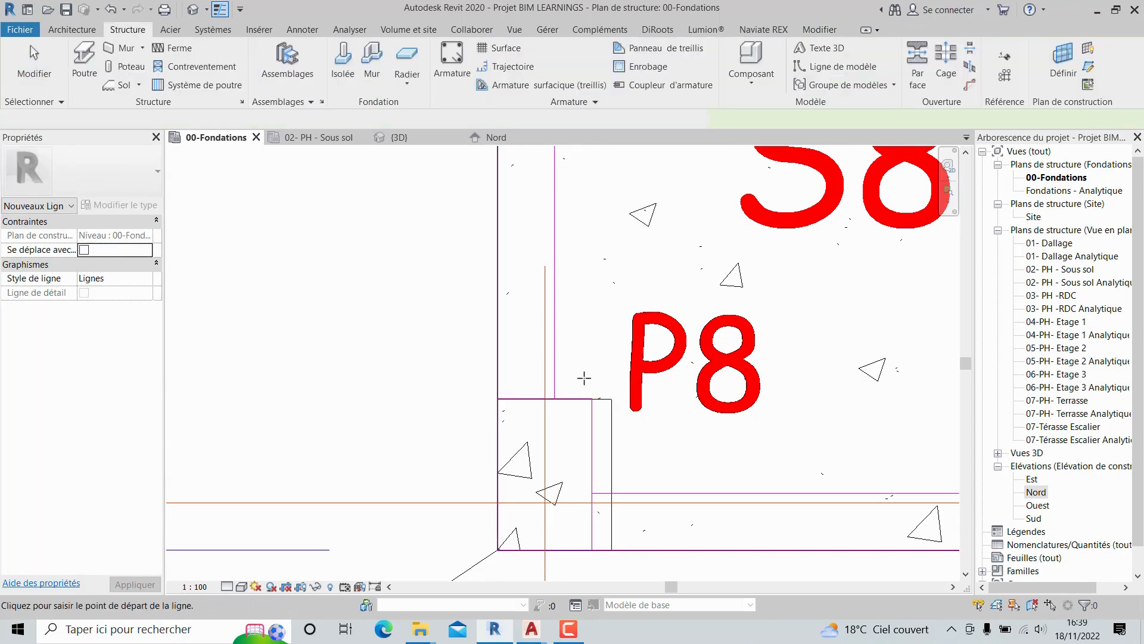
click(592, 399)
click(499, 398)
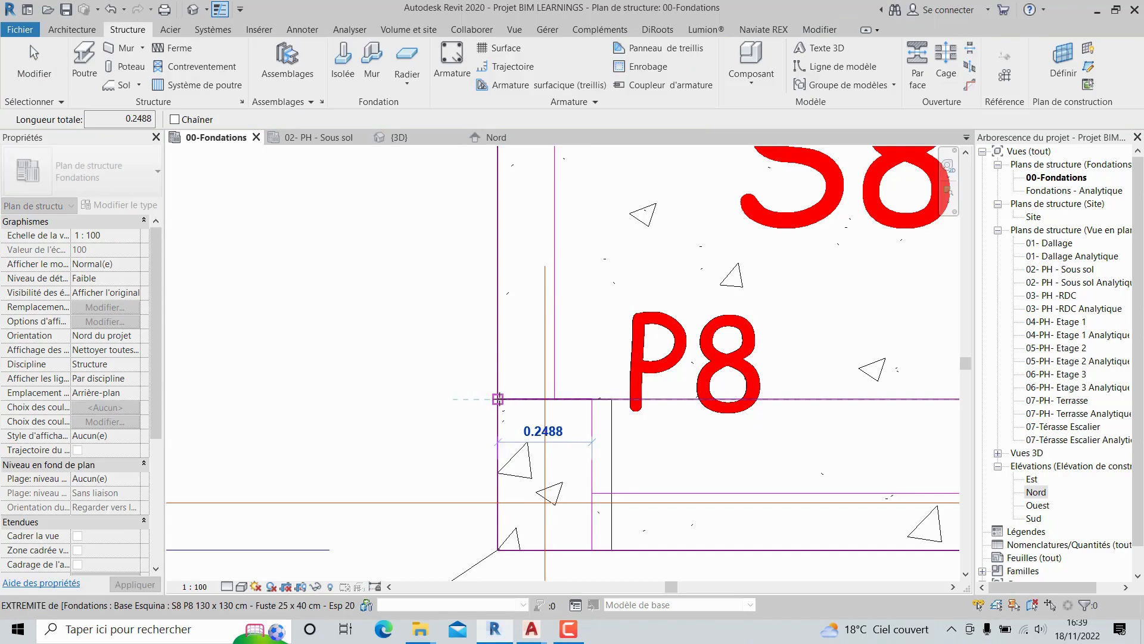
click(592, 398)
key(Escape)
key(Escape)
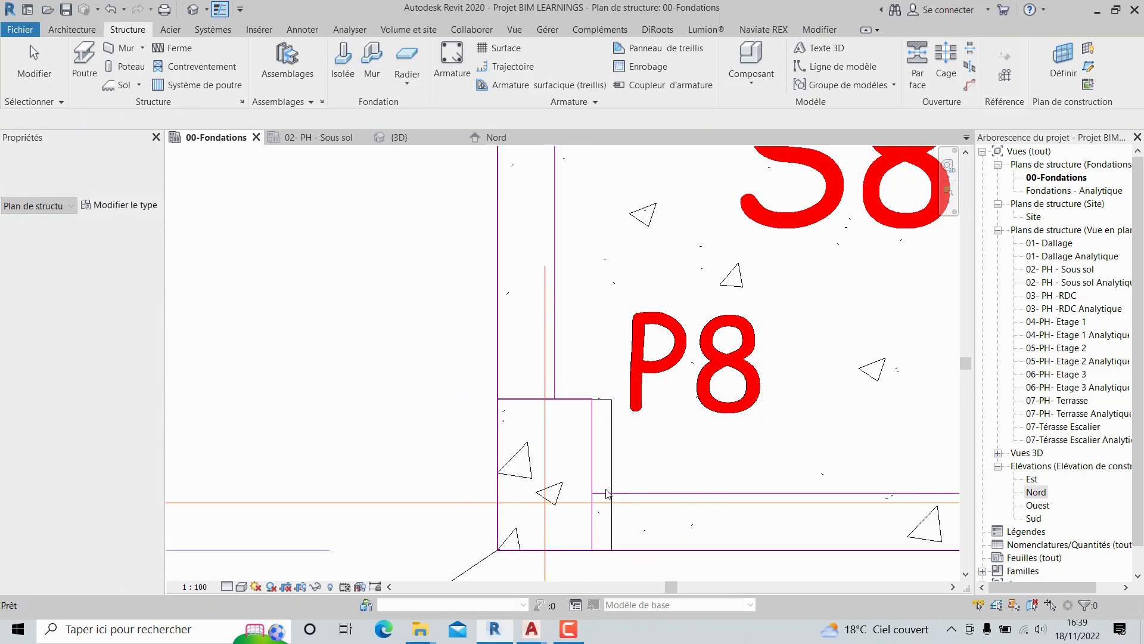
- Set the S8 P8 type's Fuste Largo to 0.25 and accept the family warning
click(613, 403)
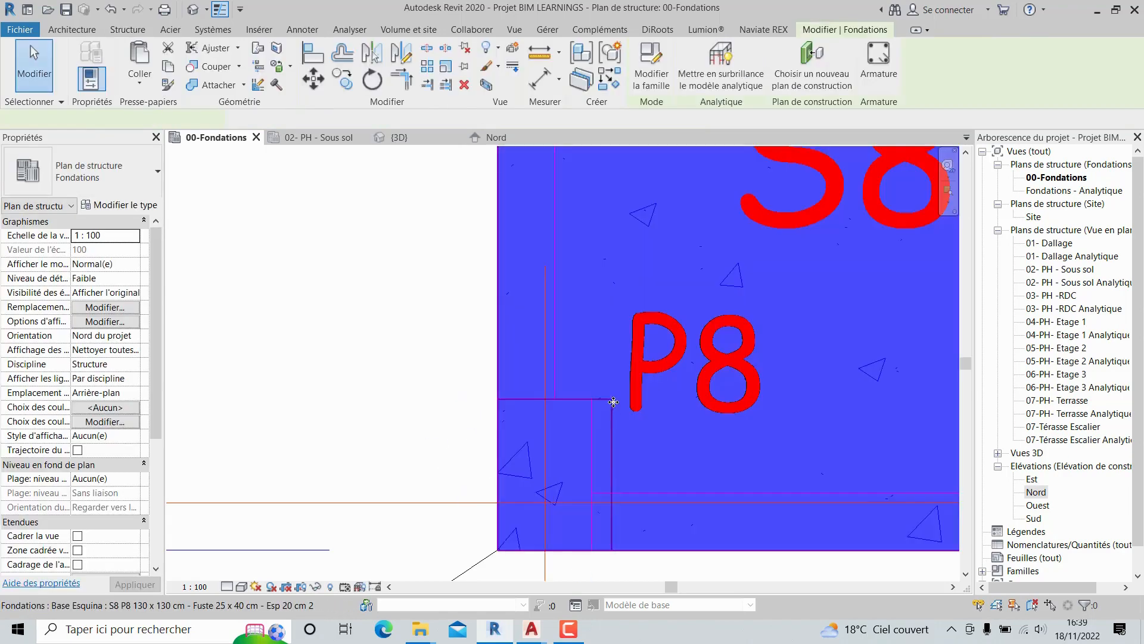
click(119, 204)
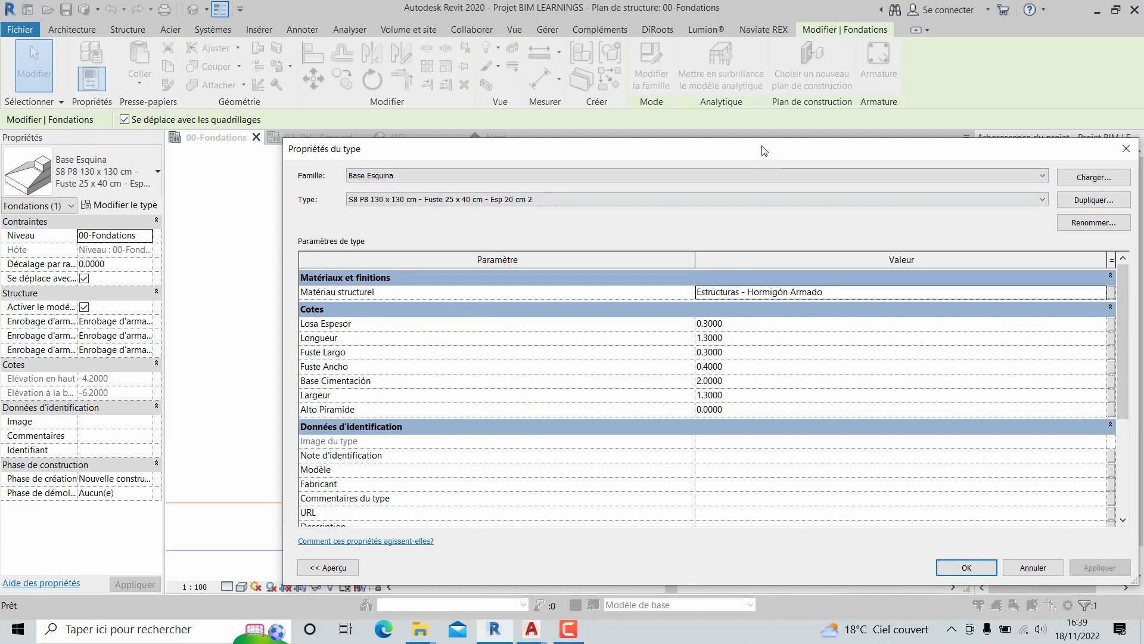
drag(764, 150, 693, 112)
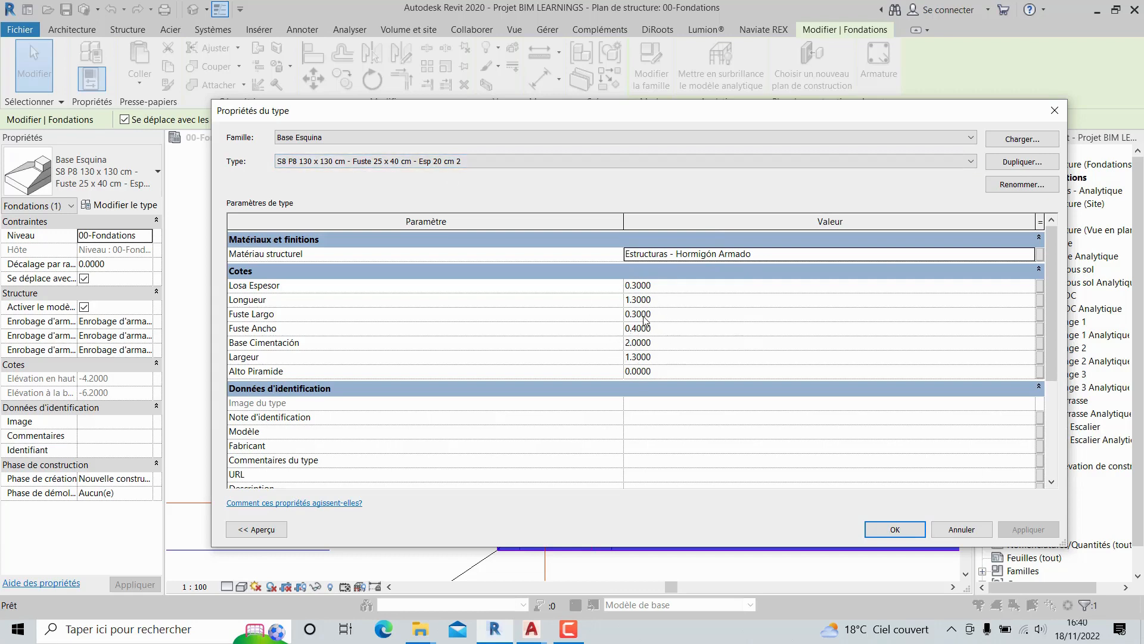
key(BackSpace)
key(BackSpace)
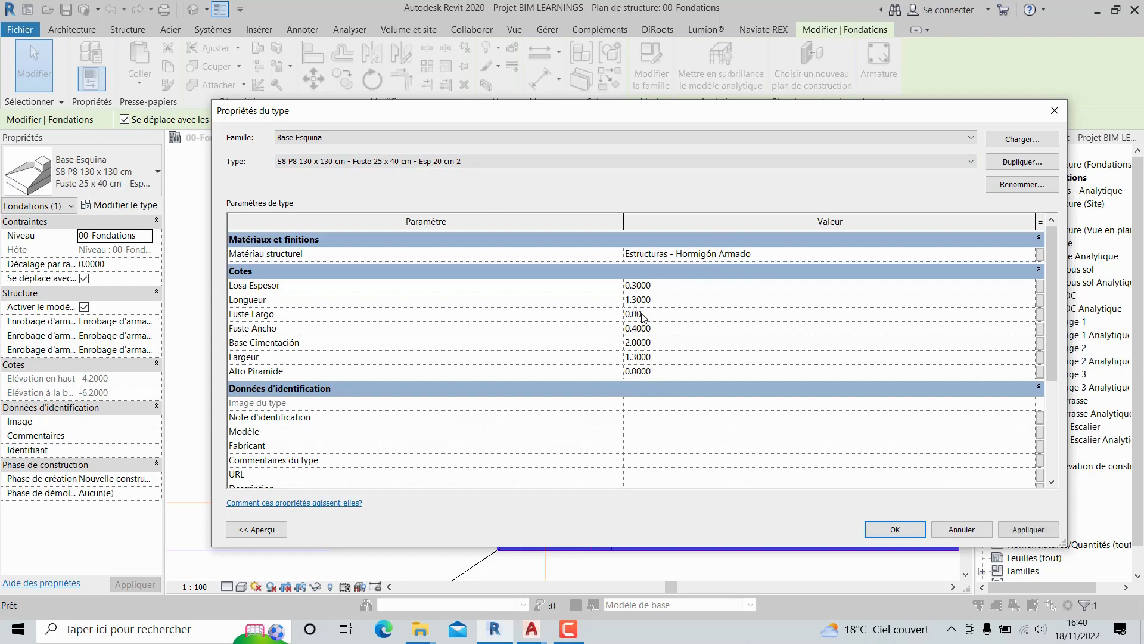
text(25)
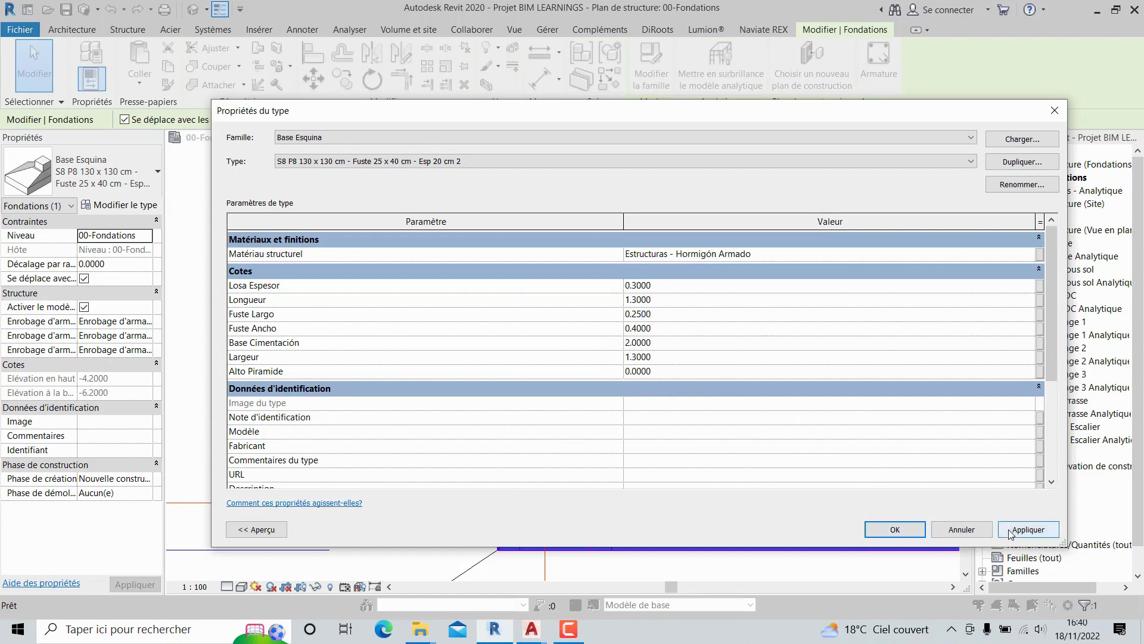
click(1026, 529)
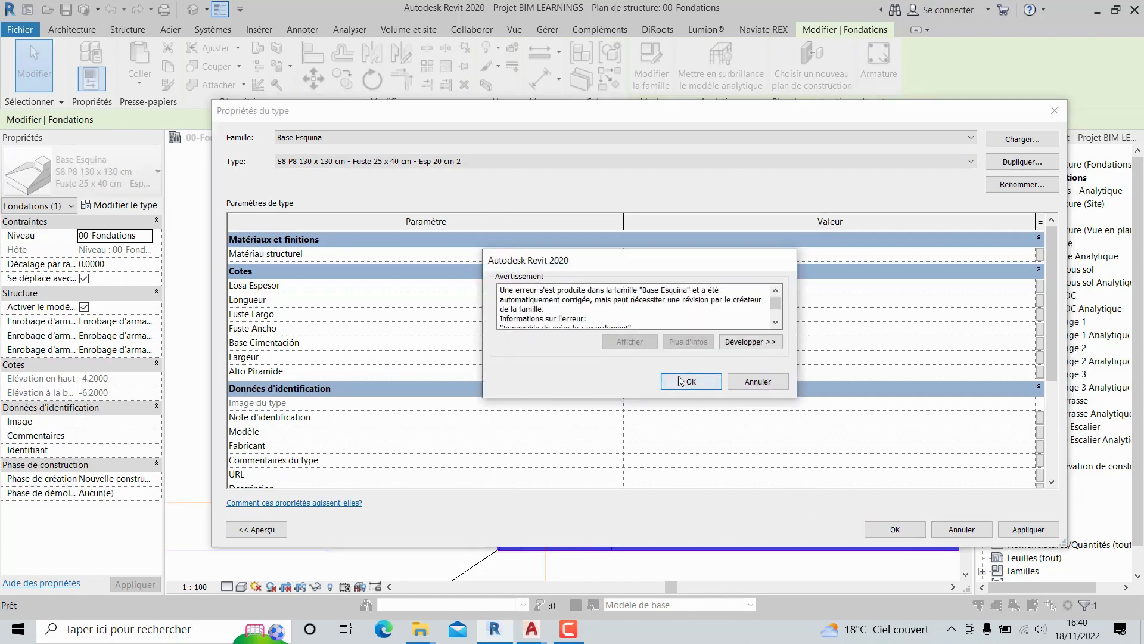
click(680, 379)
click(888, 533)
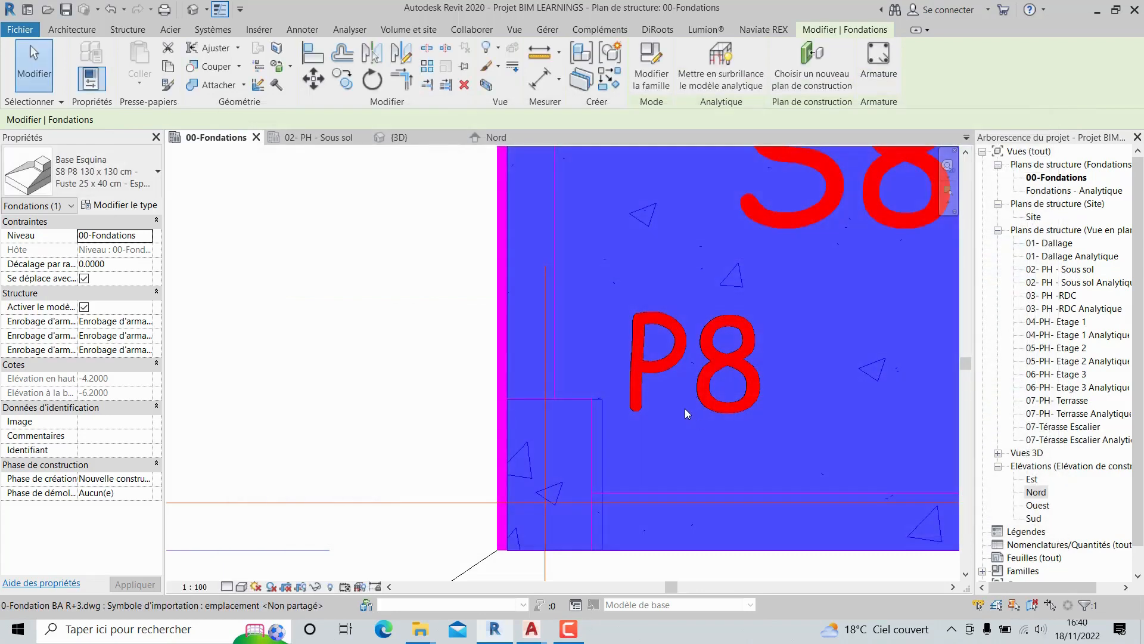
- Try moving the S8 P8 corner footing by its pedestal's upper inner corner onto the matching P8 column corner in the DWG
scroll(554, 422, up, 2)
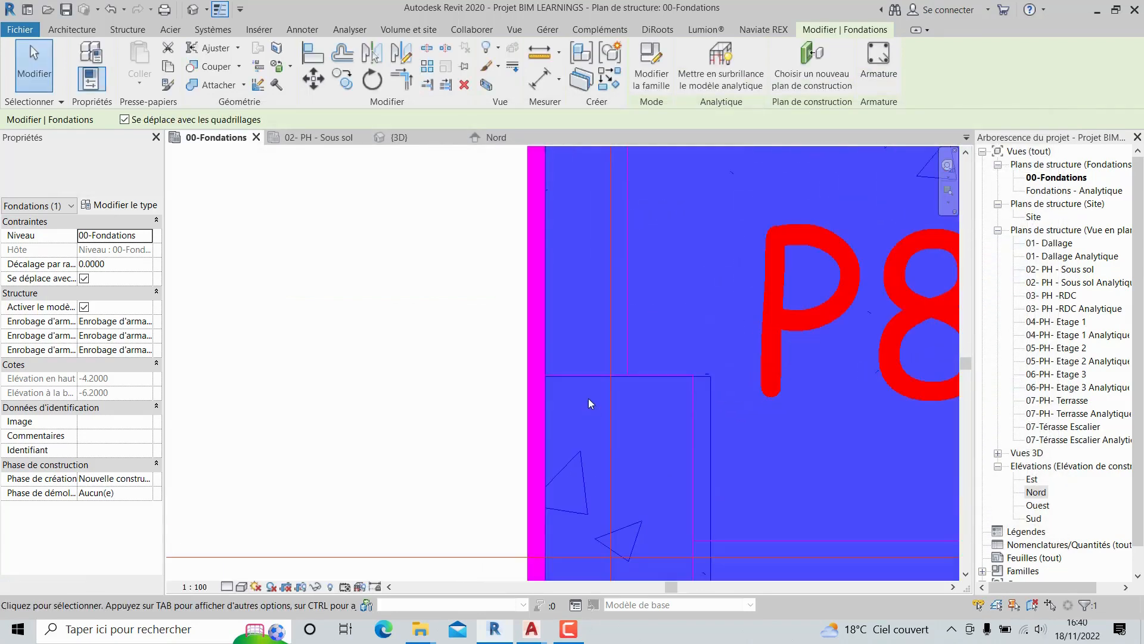
click(315, 80)
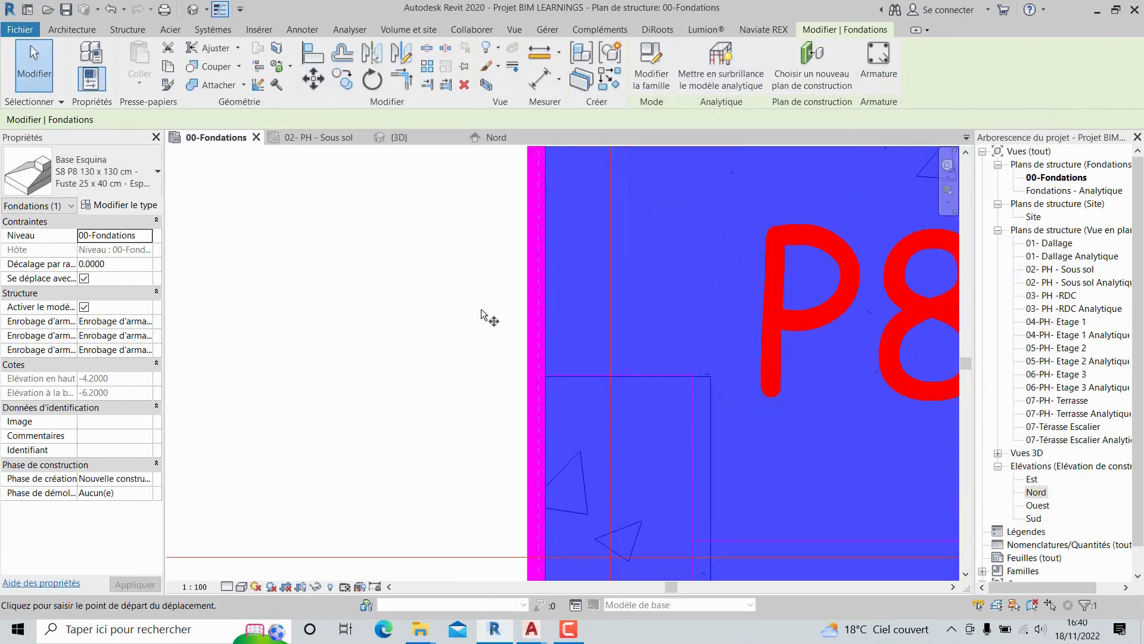
scroll(521, 380, up, 3)
scroll(616, 394, down, 1)
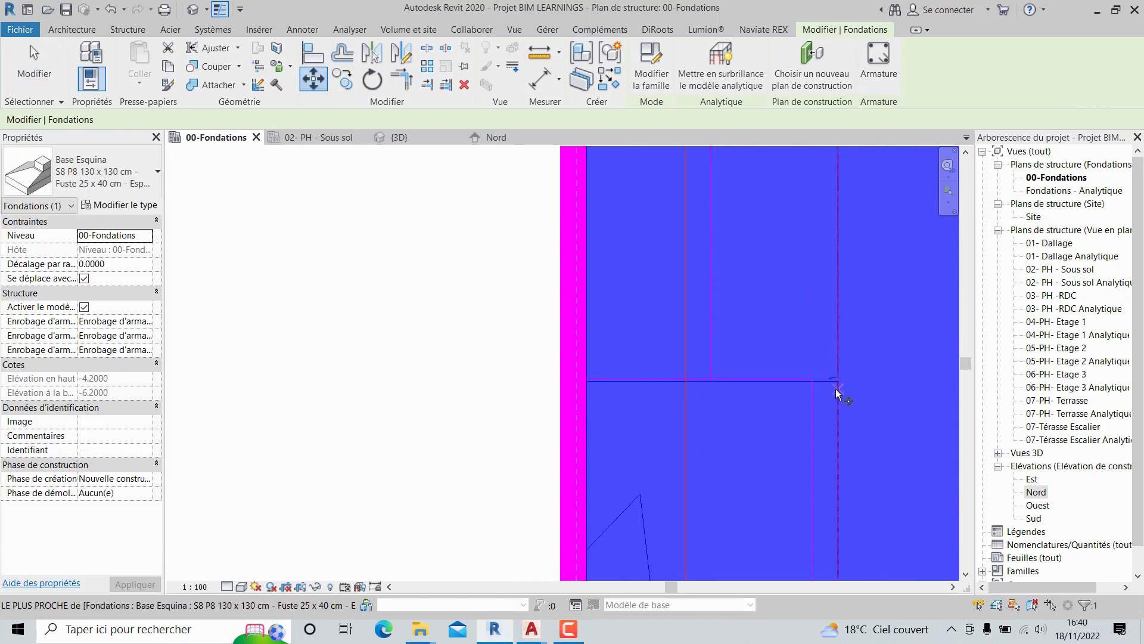
scroll(836, 388, up, 3)
click(841, 375)
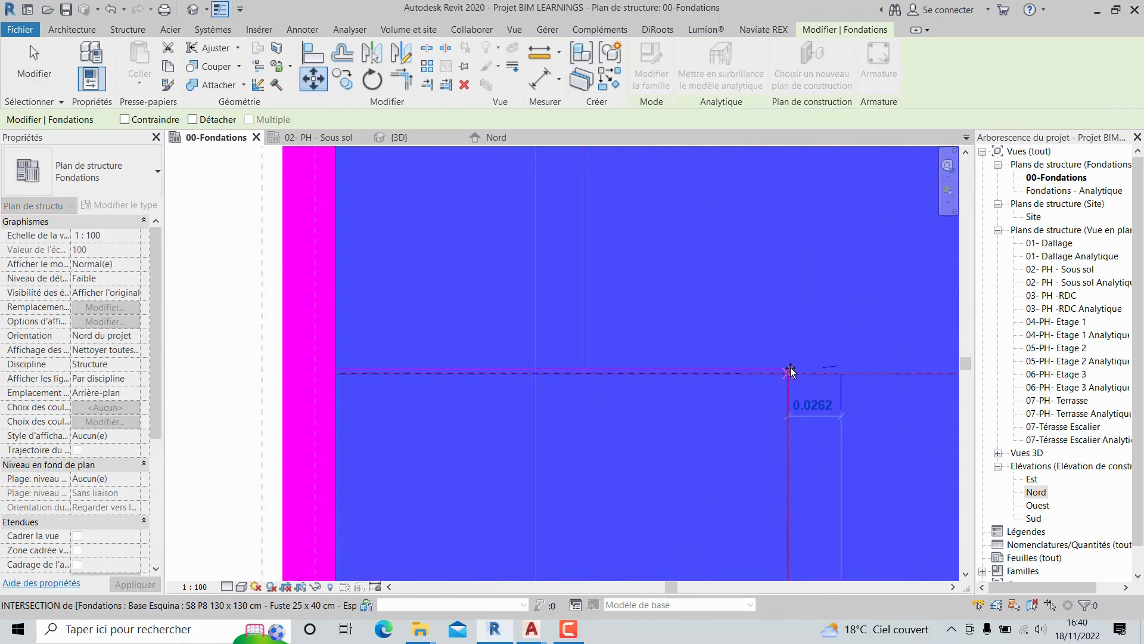
scroll(788, 372, up, 2)
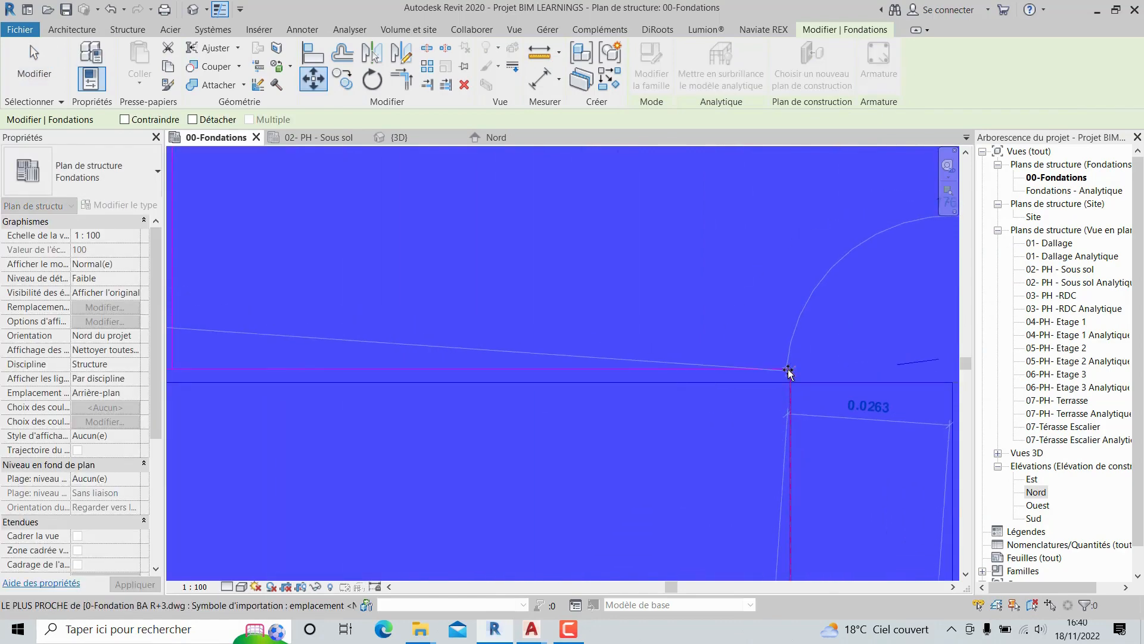
click(788, 370)
scroll(820, 402, down, 2)
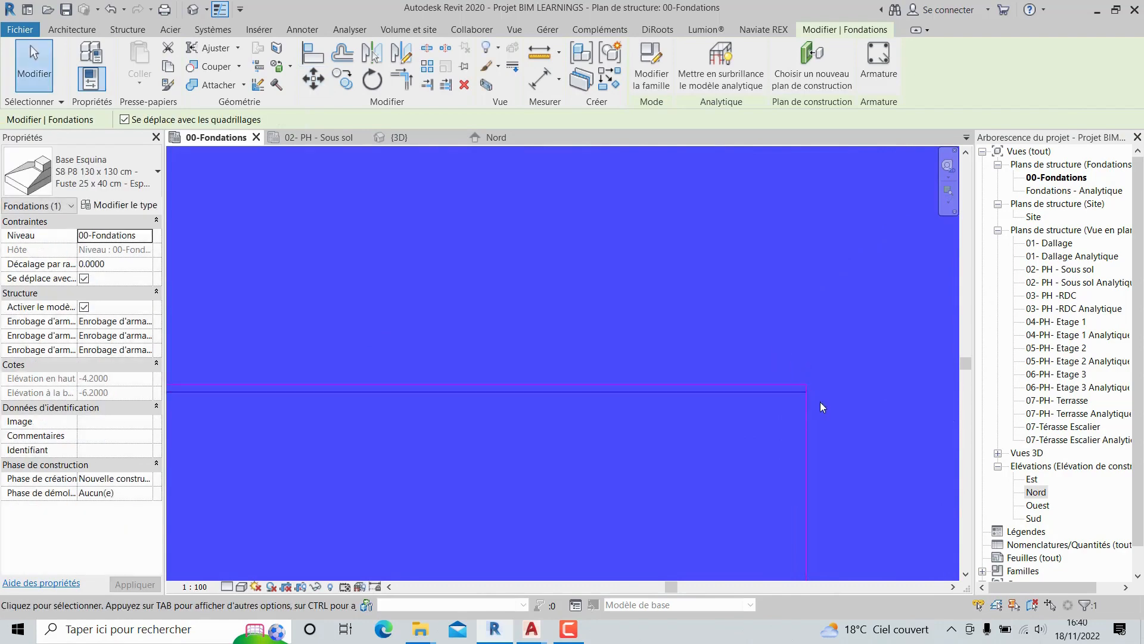
- Try a second move of the S8 P8 footing to close the remaining vertical offset from the DWG column corner
middle_drag(821, 403, 771, 335)
click(315, 79)
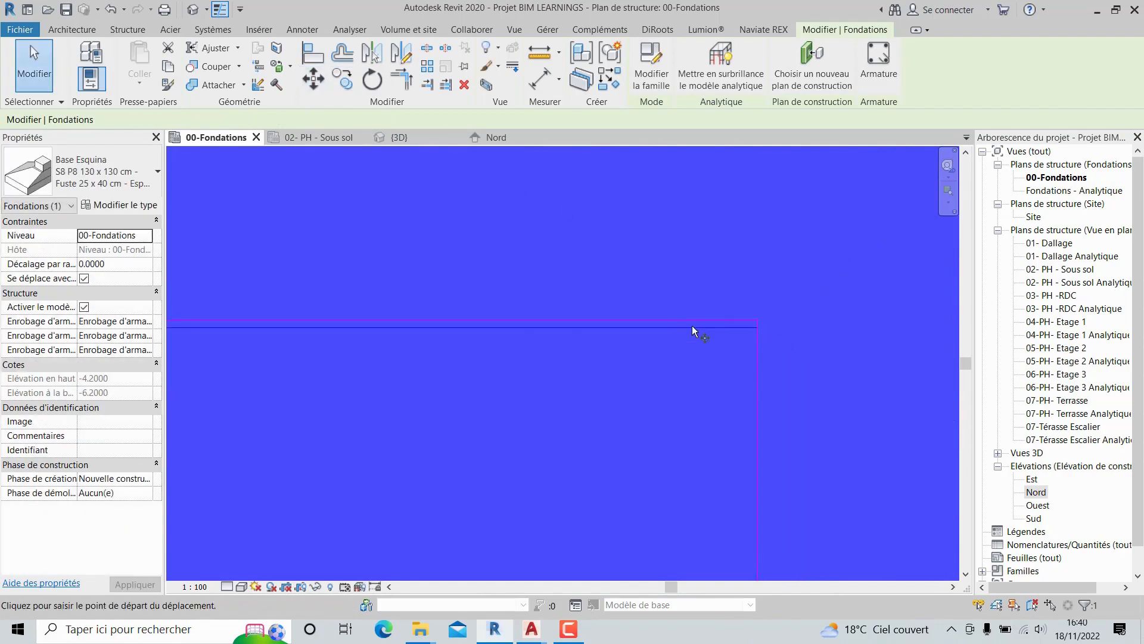
click(772, 327)
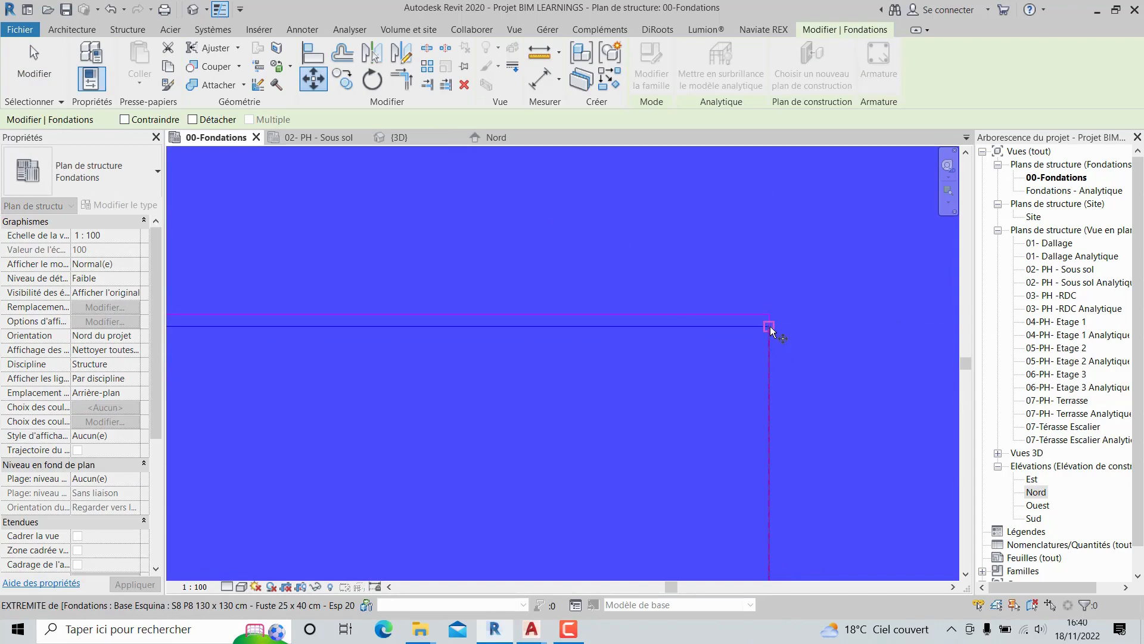
click(770, 316)
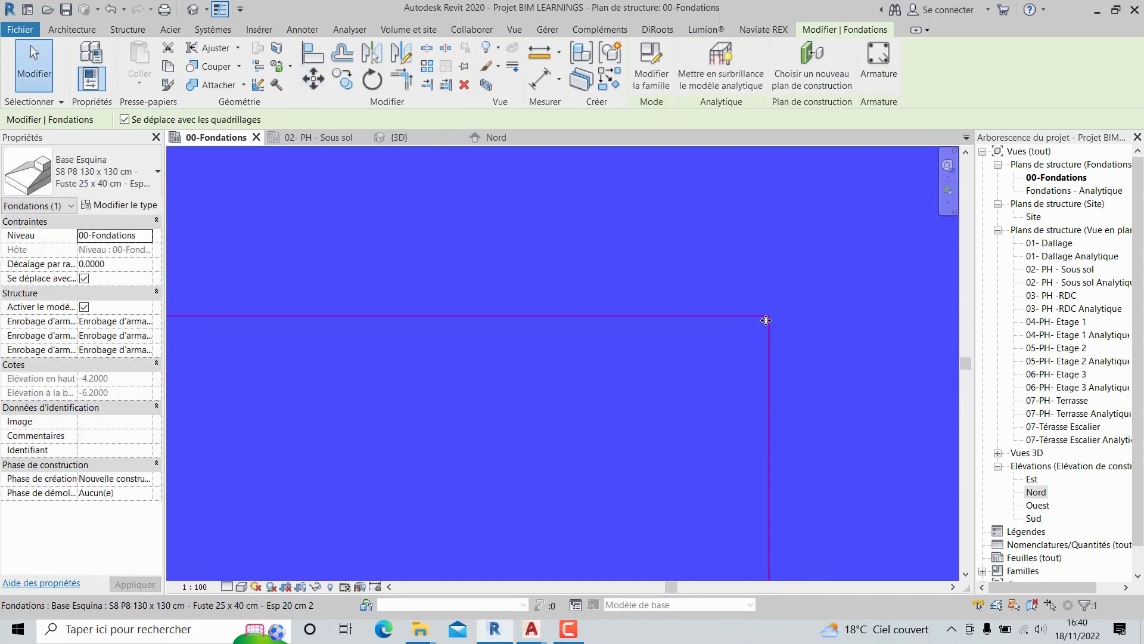
scroll(752, 322, down, 3)
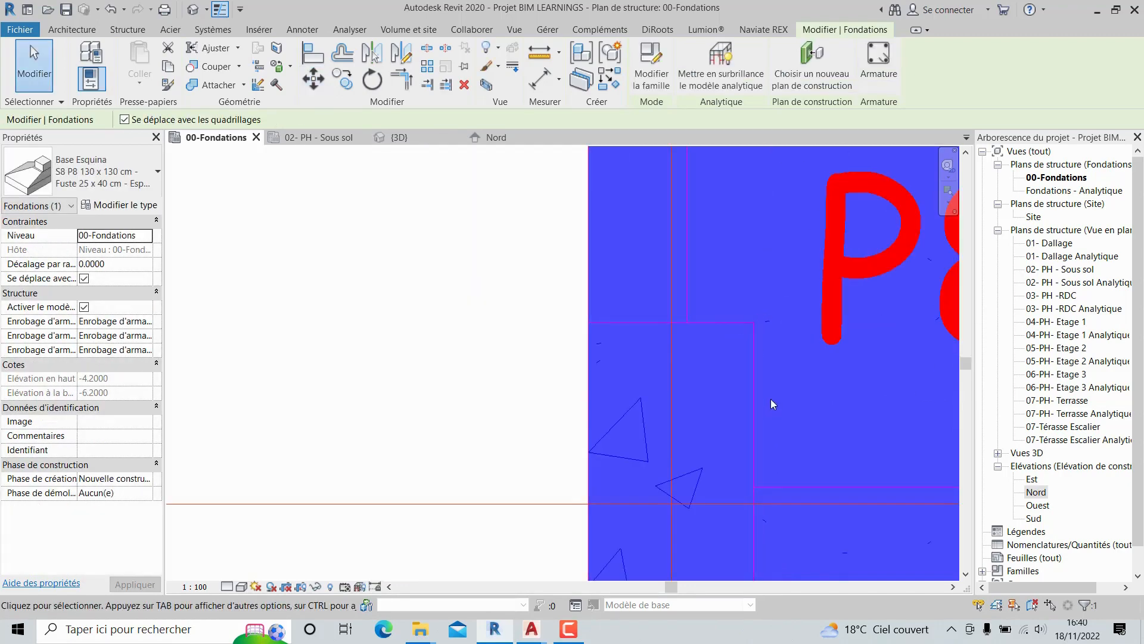
middle_drag(771, 399, 703, 314)
key(Escape)
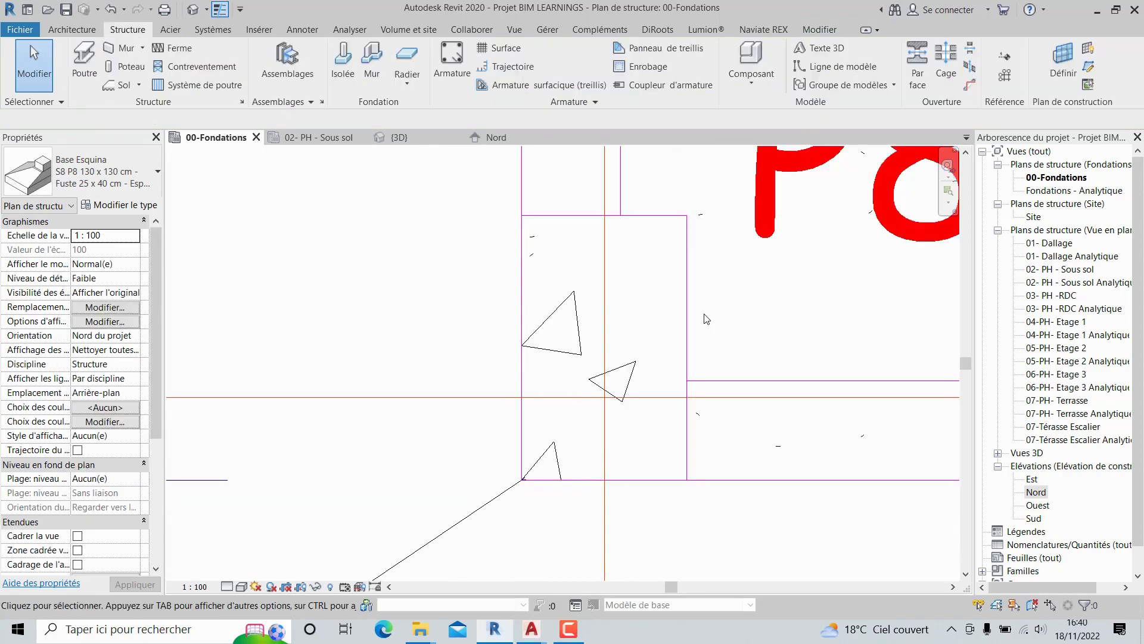
- Undo both moves of the S8 P8 corner footing
scroll(705, 319, up, 4)
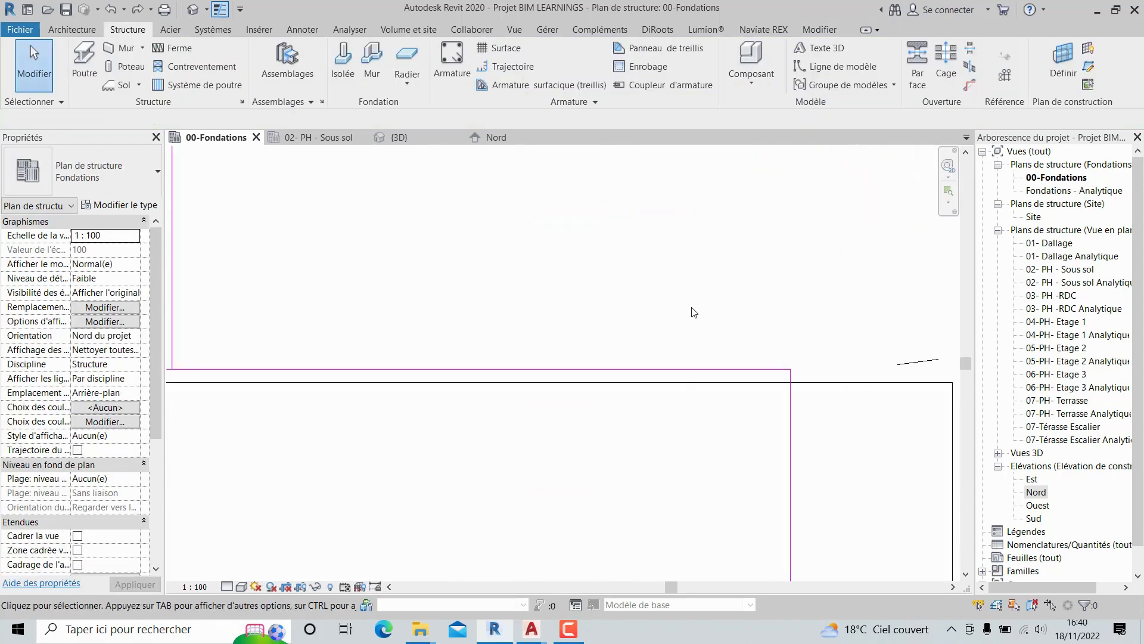
scroll(693, 310, down, 4)
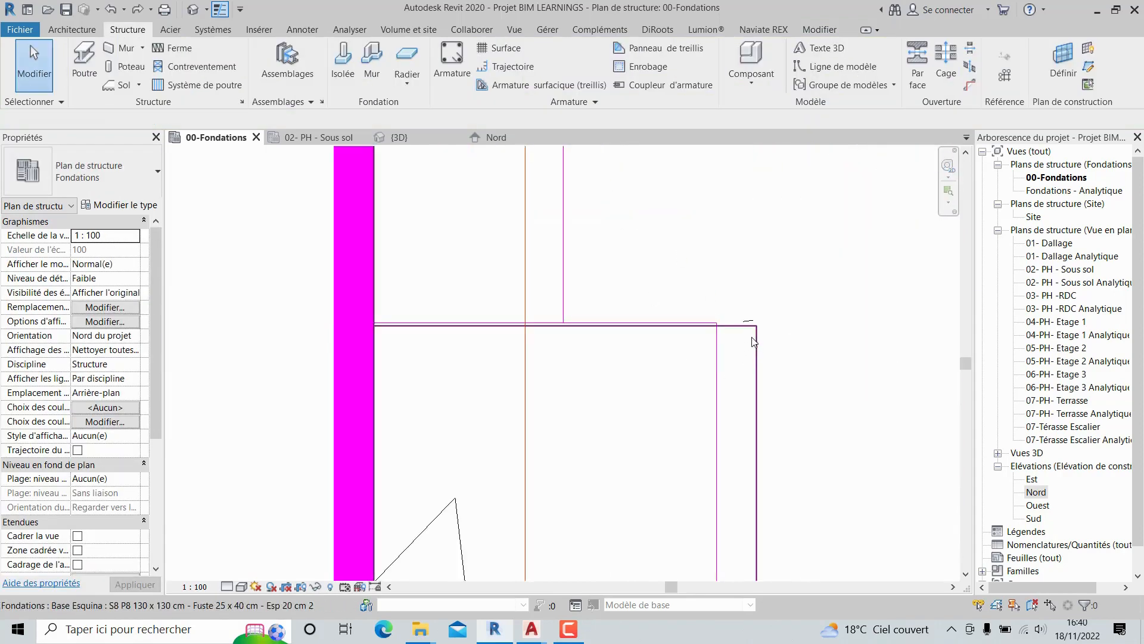
click(718, 323)
key(Escape)
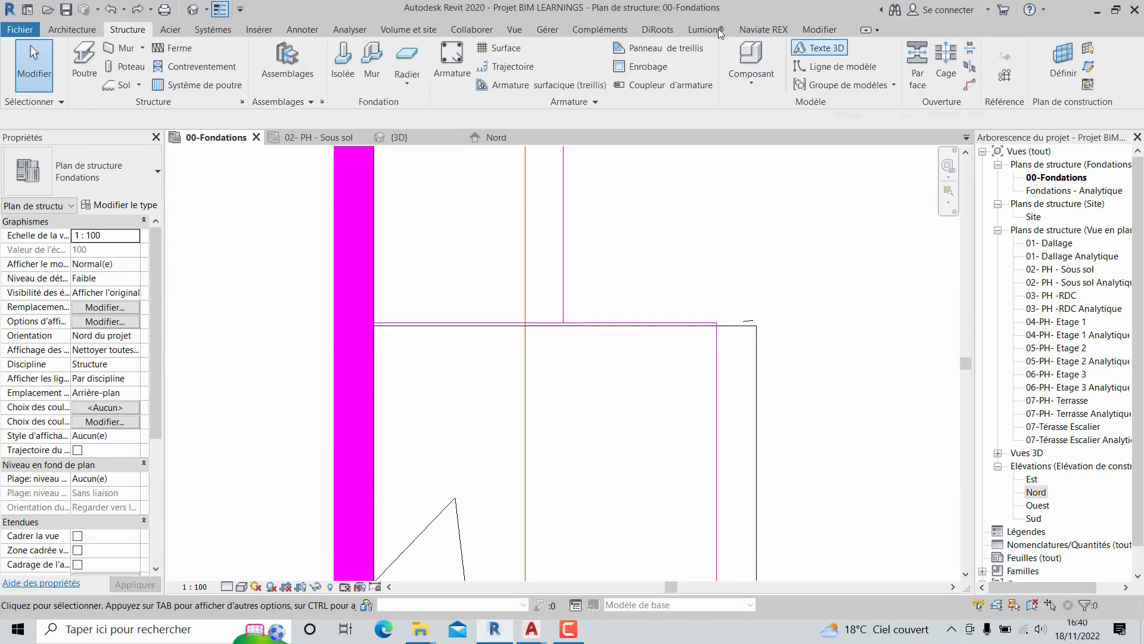
click(815, 30)
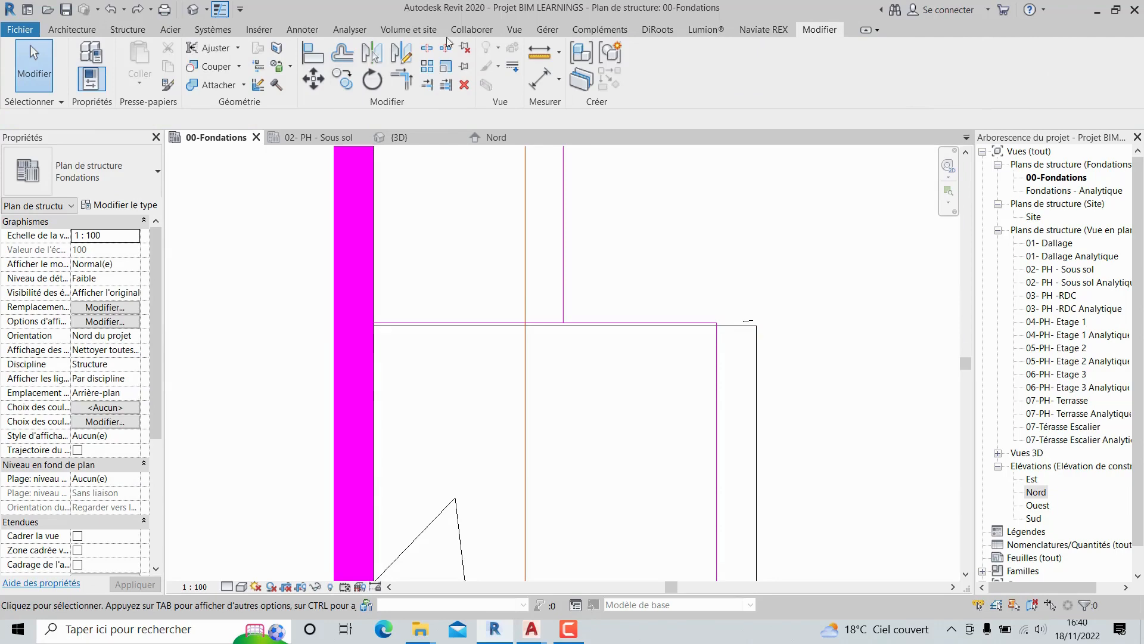
click(310, 51)
scroll(720, 307, up, 3)
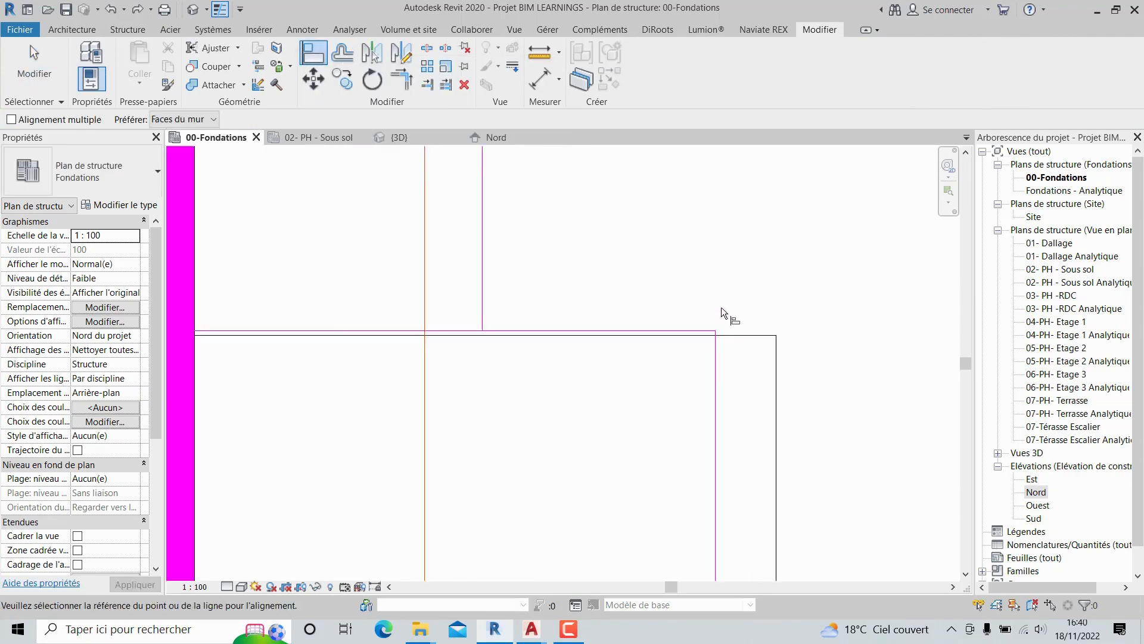
click(739, 339)
key(Escape)
key(Escape)
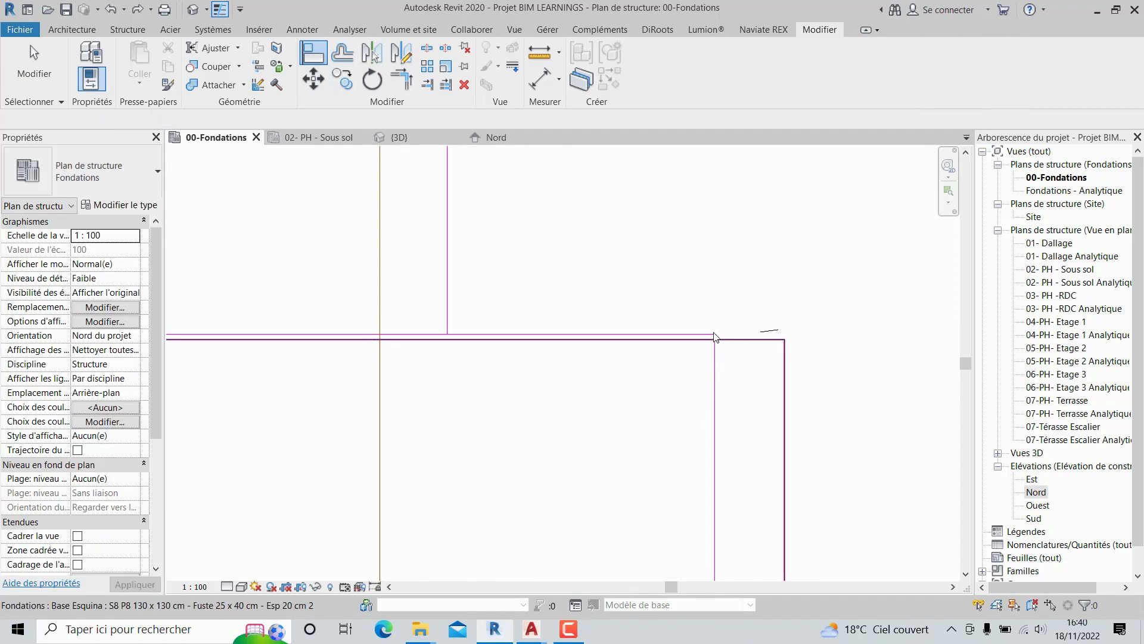
scroll(681, 337, up, 2)
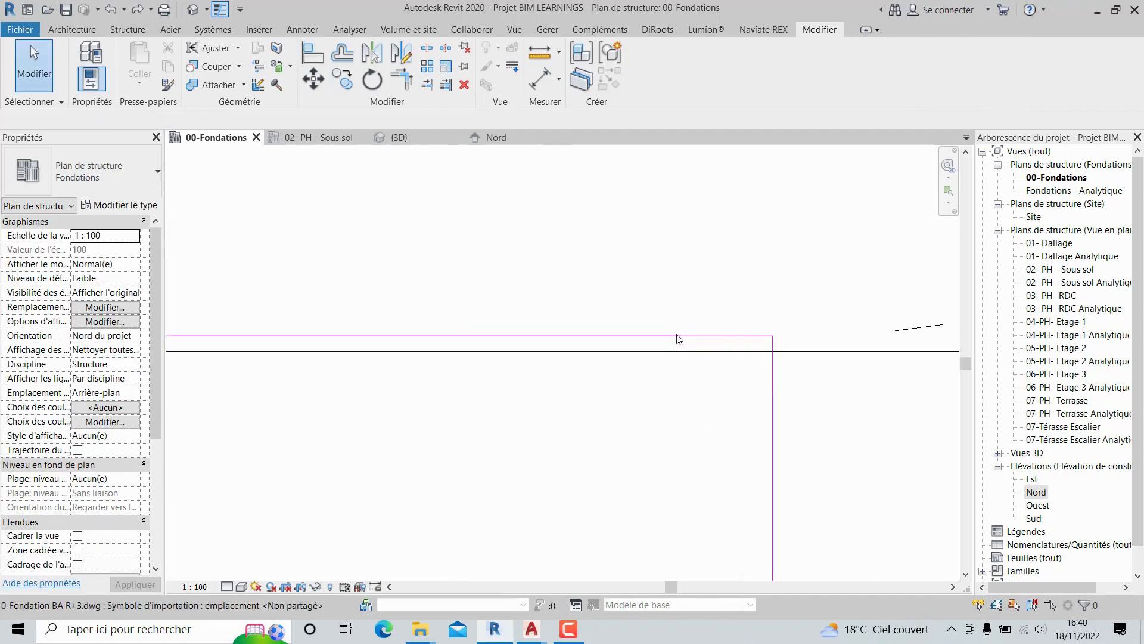
click(678, 339)
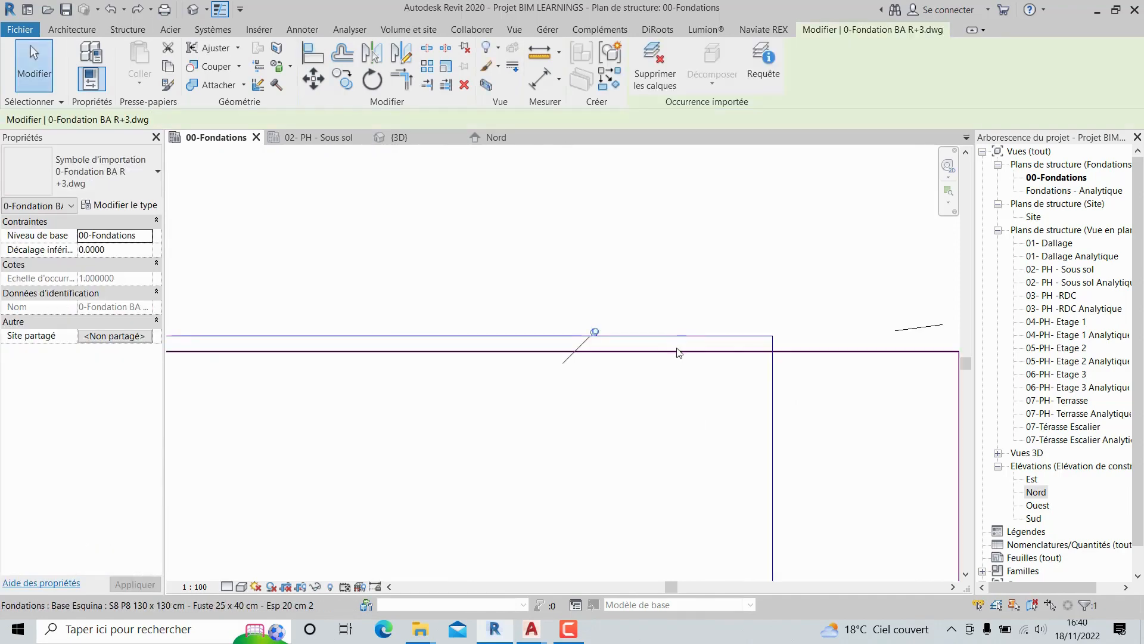
key(Delete)
- Align the S8 P8 footing's pedestal to the DWG P8 column, first its upper edge and then its inner vertical edge
click(749, 346)
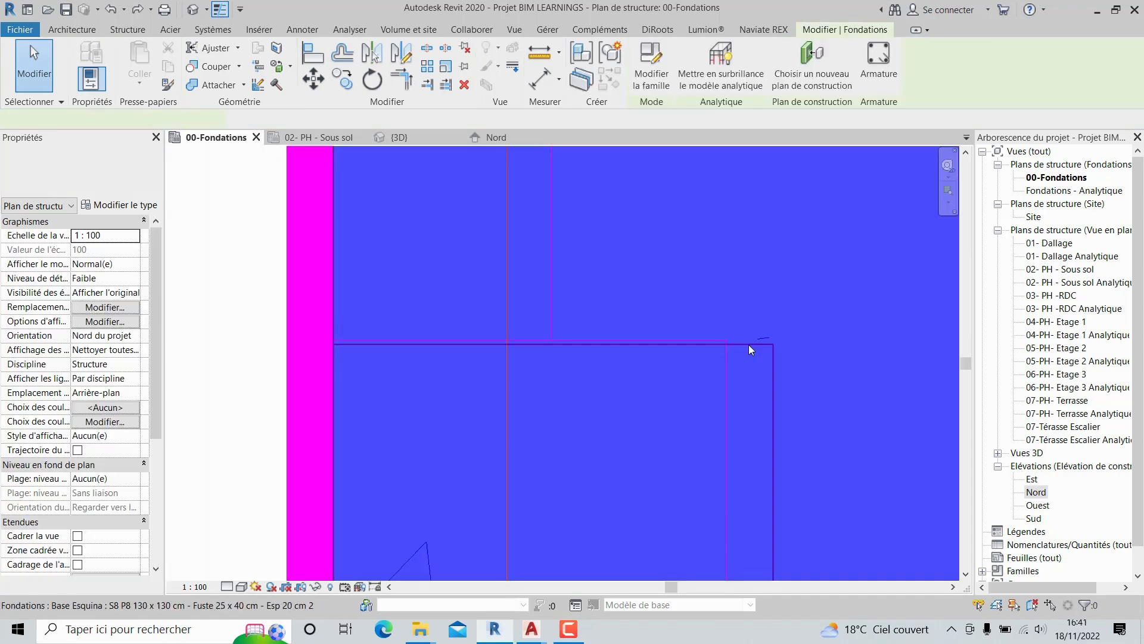
click(310, 58)
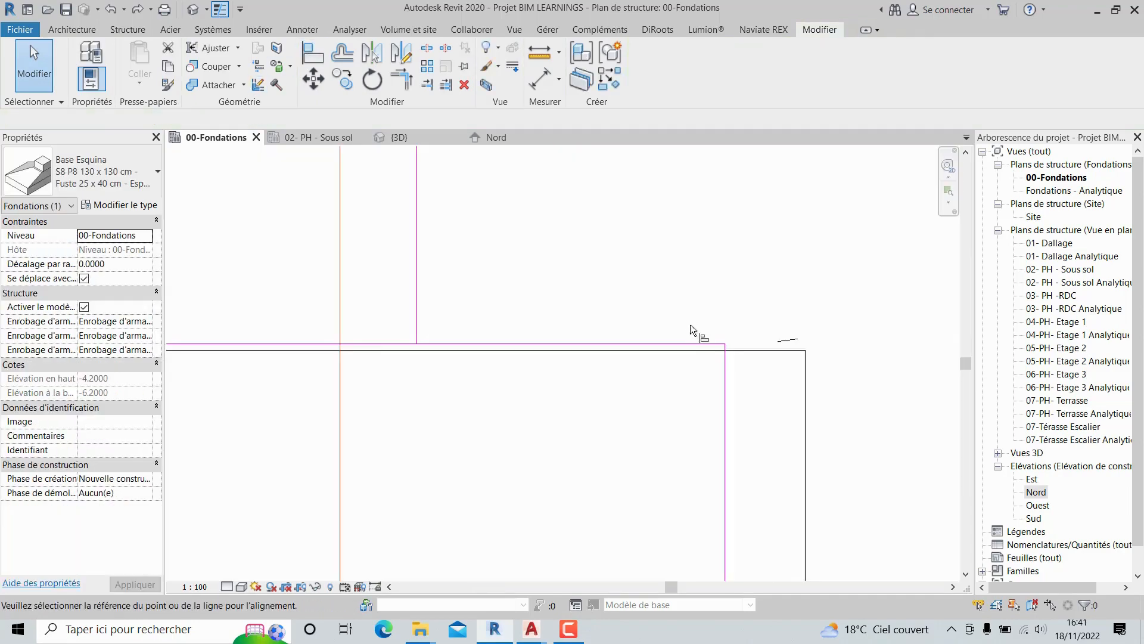
click(679, 357)
click(678, 369)
scroll(674, 360, down, 2)
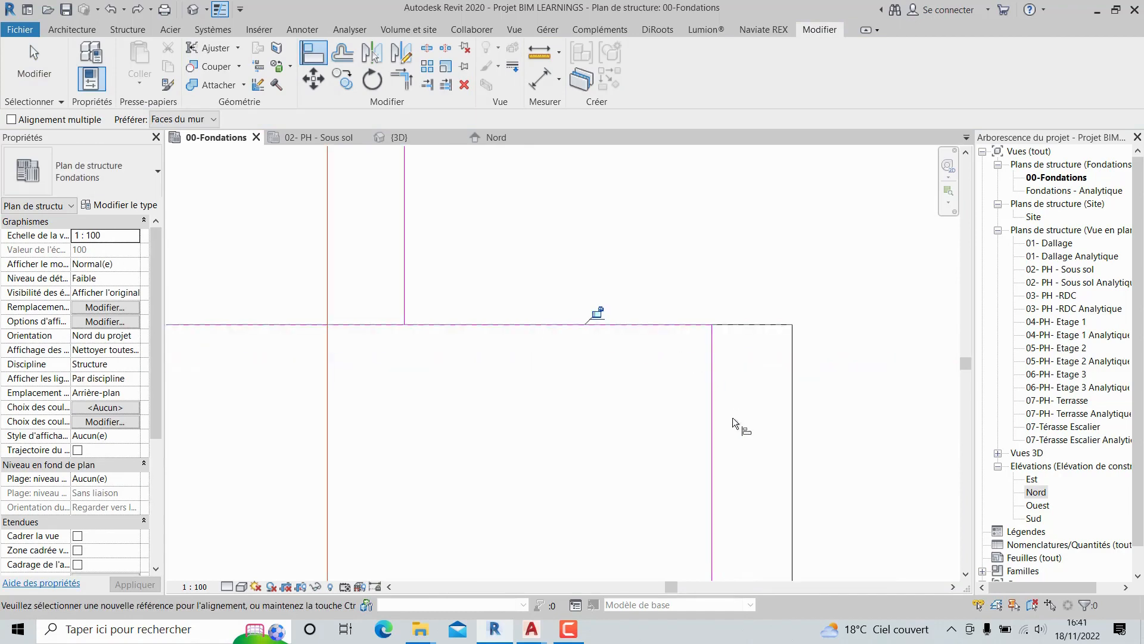
click(712, 421)
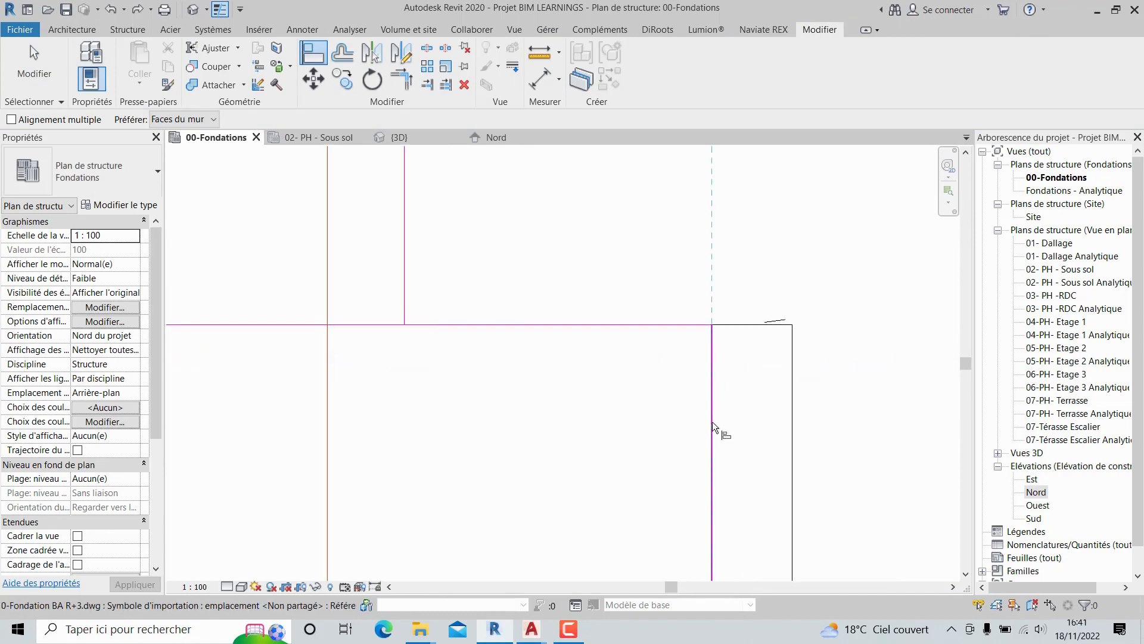
click(792, 440)
scroll(700, 263, up, 3)
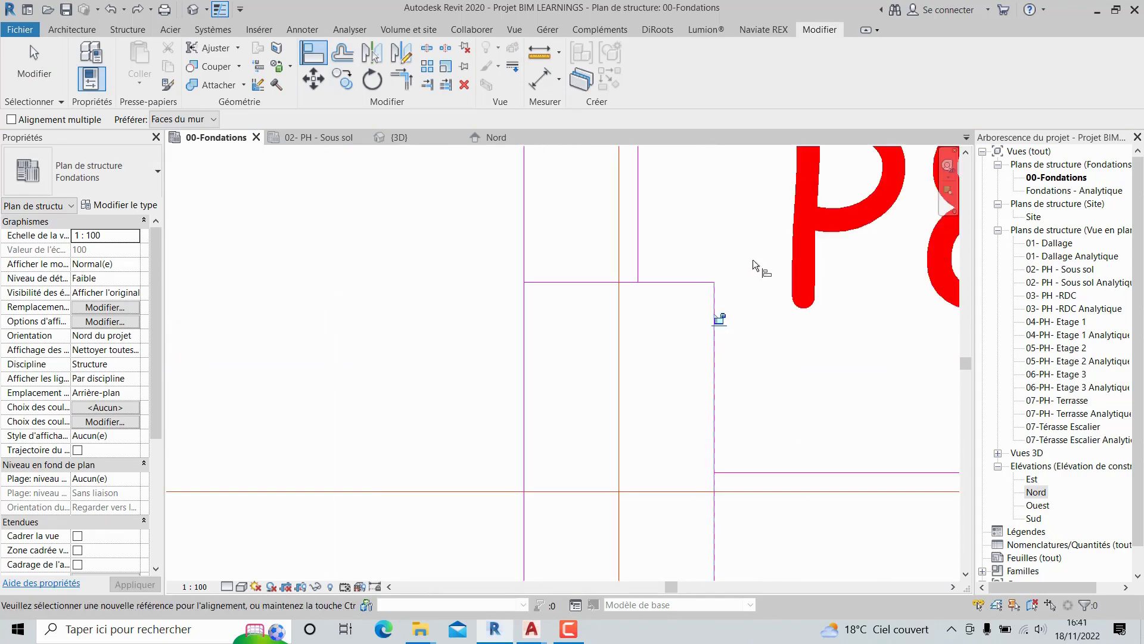
scroll(753, 259, down, 2)
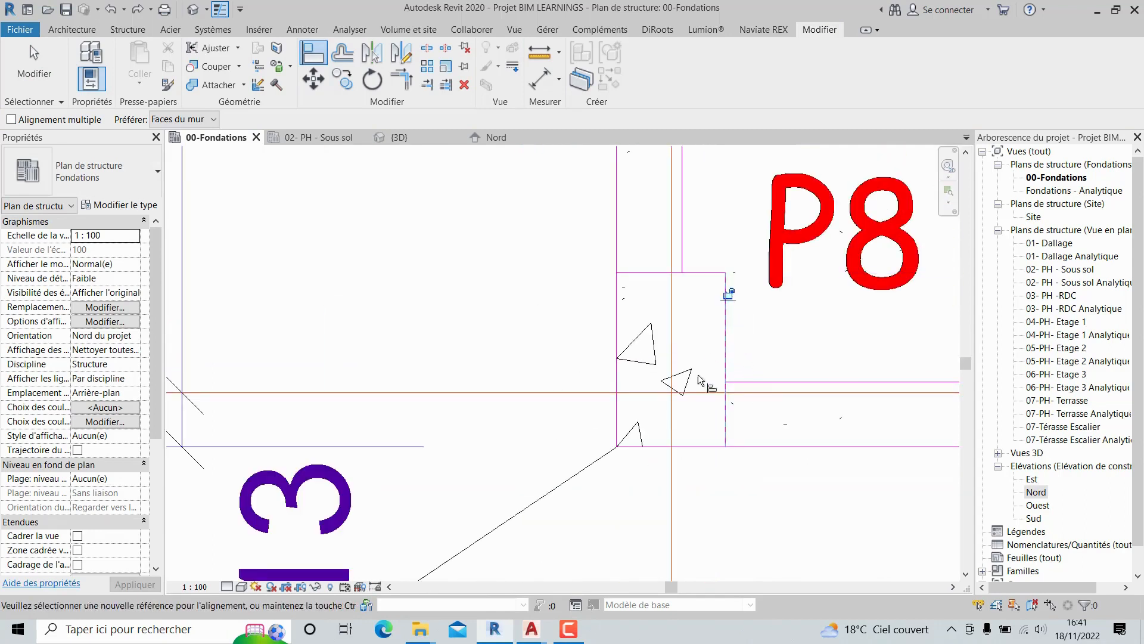
scroll(560, 364, down, 3)
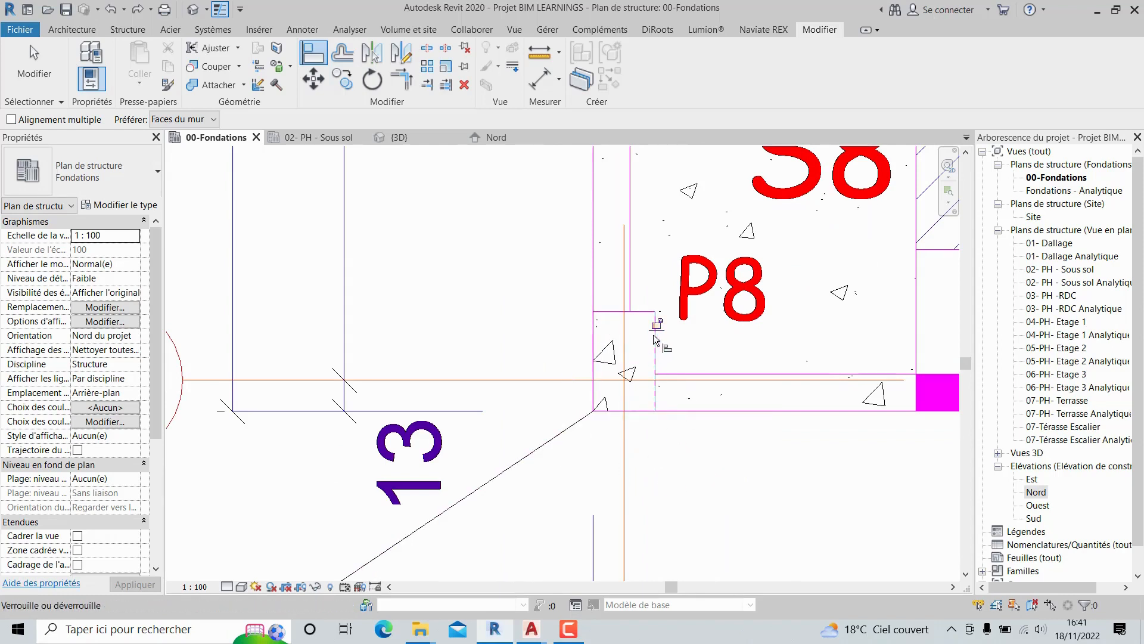
scroll(655, 340, up, 3)
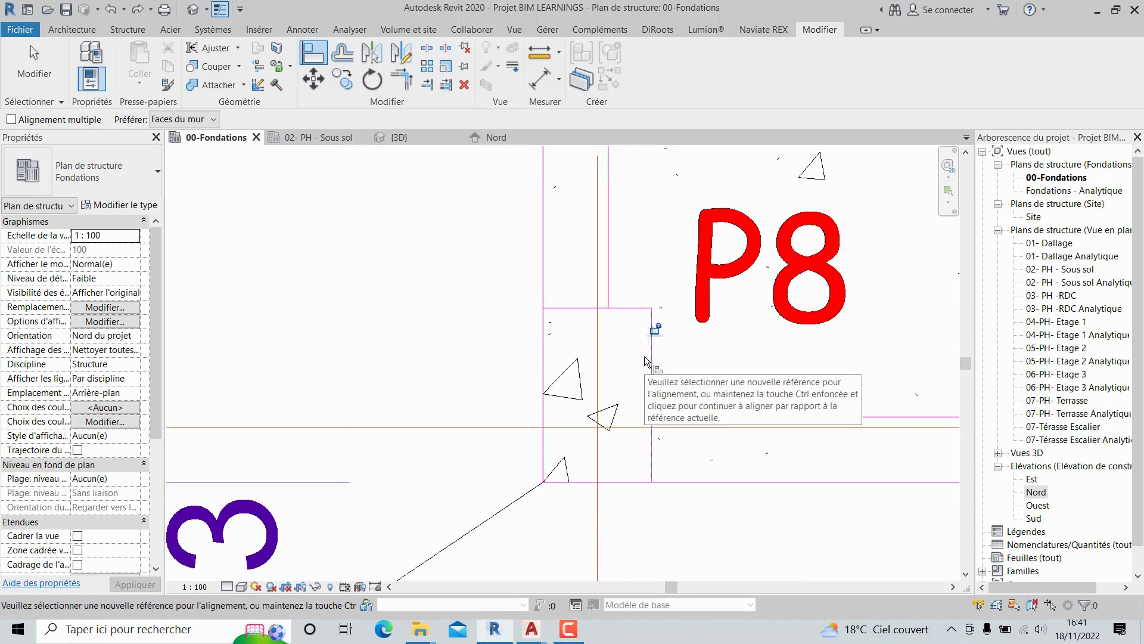
key(Escape)
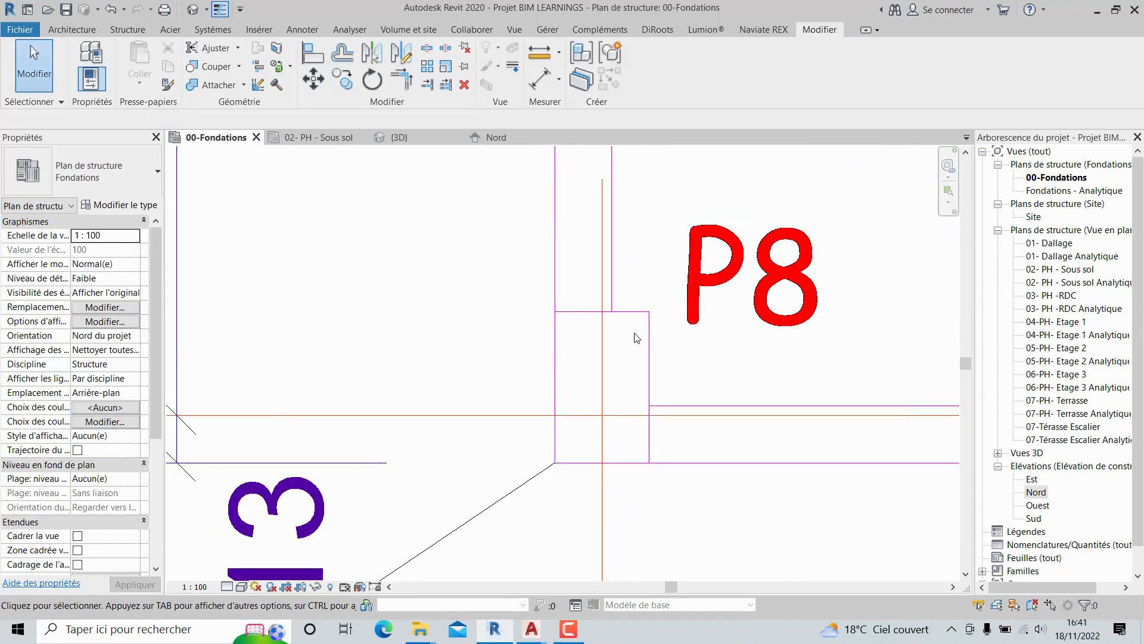
- Check the S8 corner footing at axes A and 8 against the DWG and locate the remaining S8 corner at axis H
scroll(707, 334, down, 3)
middle_drag(708, 335, 652, 457)
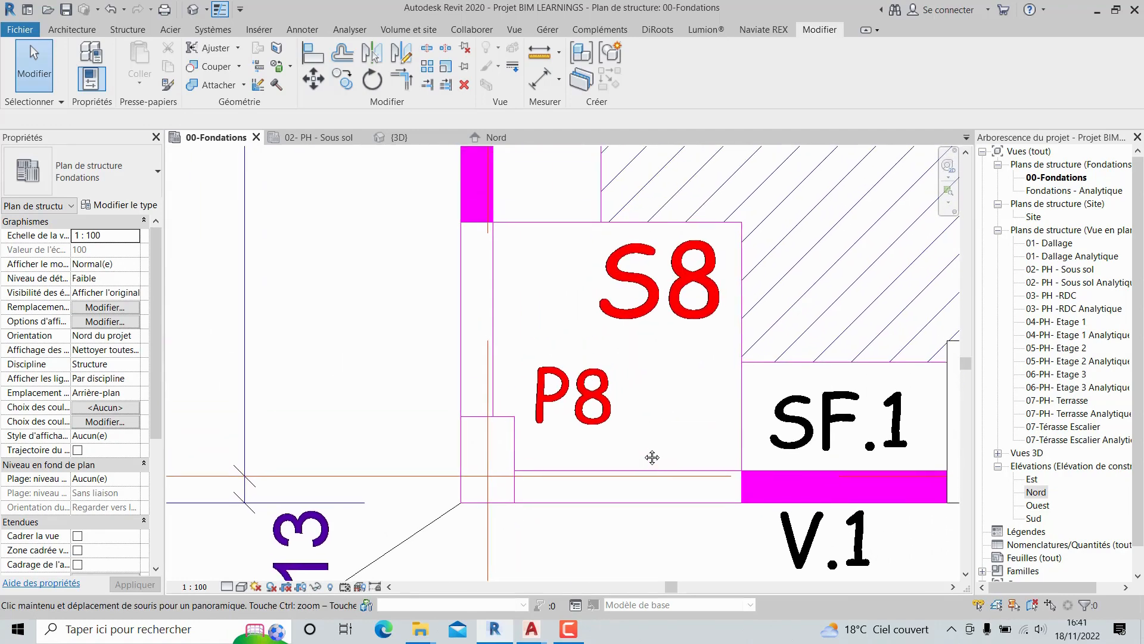
scroll(639, 372, down, 2)
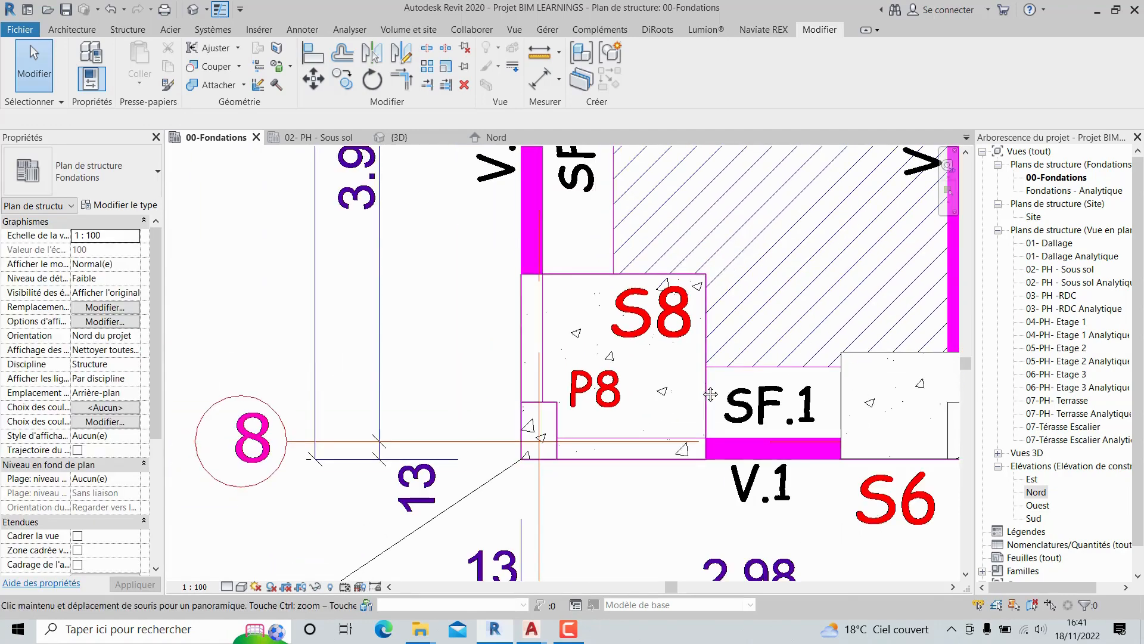
middle_drag(710, 394, 641, 393)
middle_drag(782, 403, 664, 441)
scroll(668, 399, down, 2)
scroll(596, 411, down, 2)
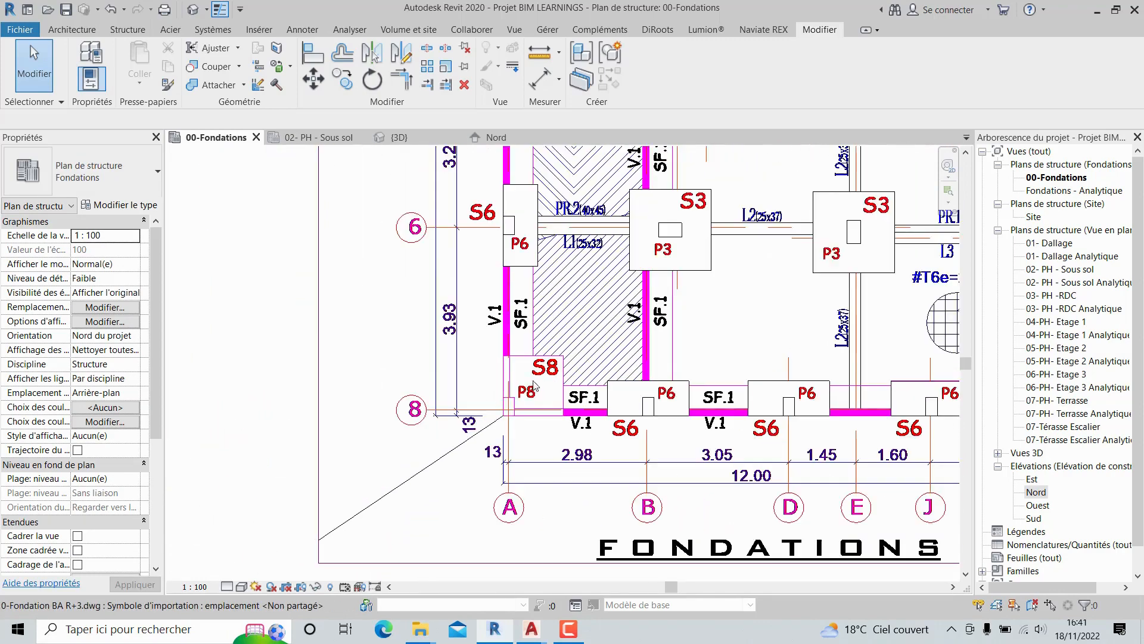
scroll(569, 396, down, 1)
middle_drag(569, 397, 481, 371)
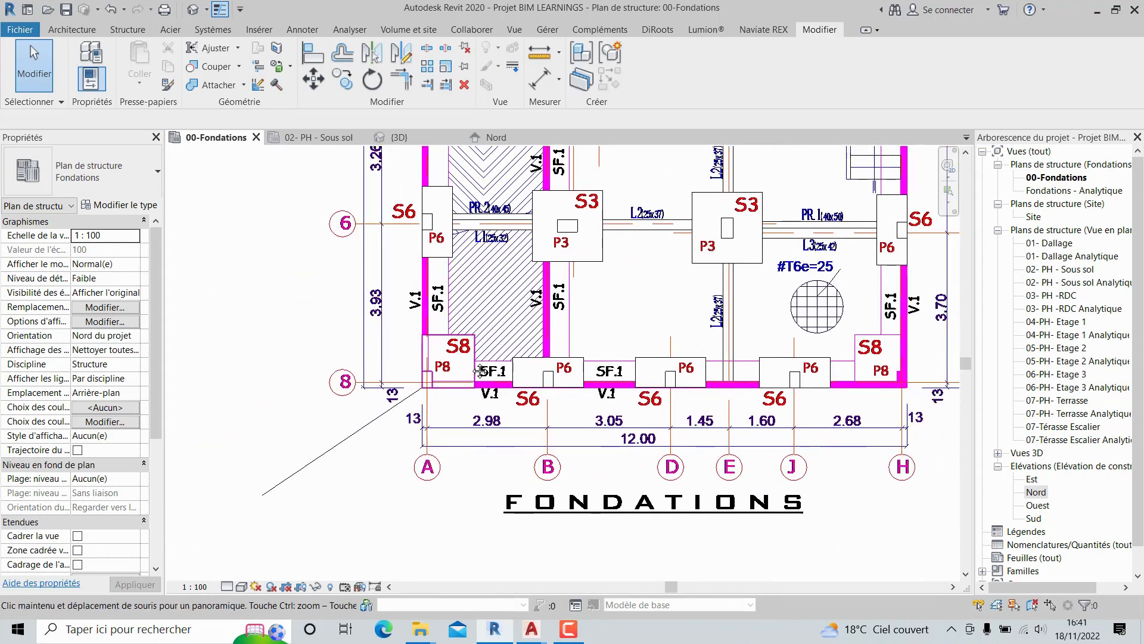
scroll(472, 366, up, 2)
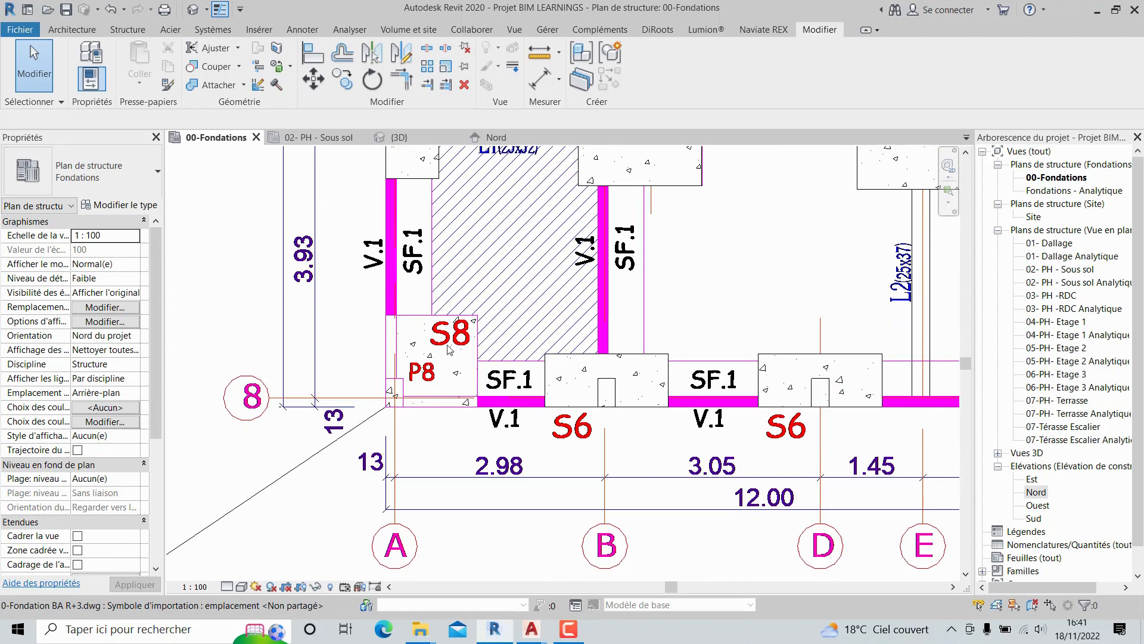
scroll(886, 394, down, 2)
middle_drag(885, 394, 680, 376)
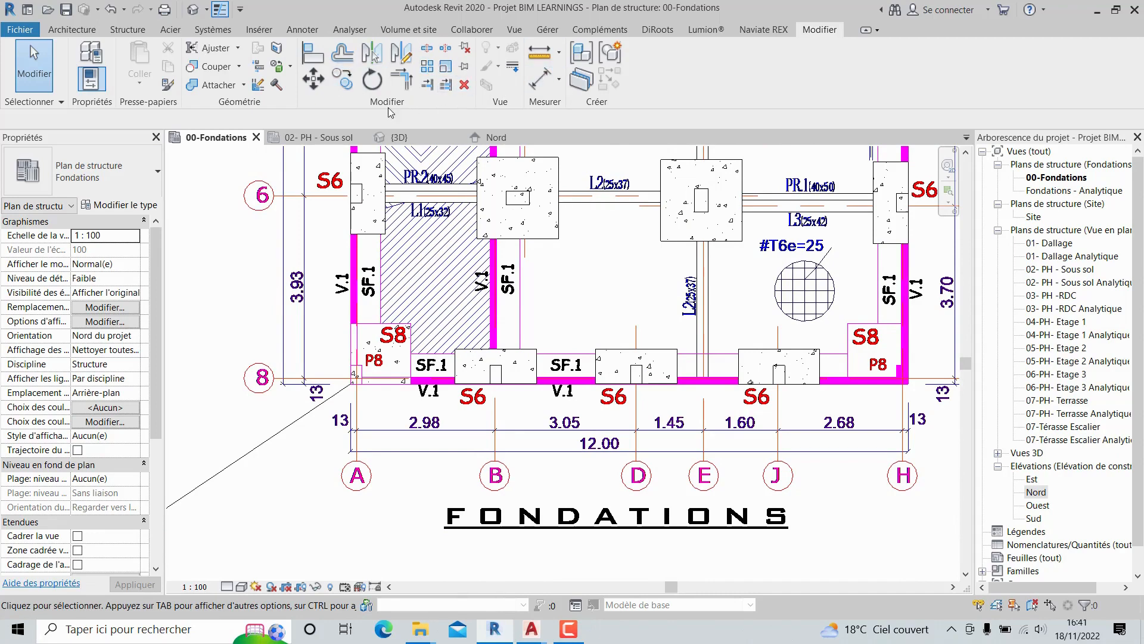
- Start an isolated footing and duplicate its Base Esquina type as "S8 P8 130 x 130 cm - Fuste 40 x 25 cm - Esp 20 cm .."
click(127, 30)
click(349, 79)
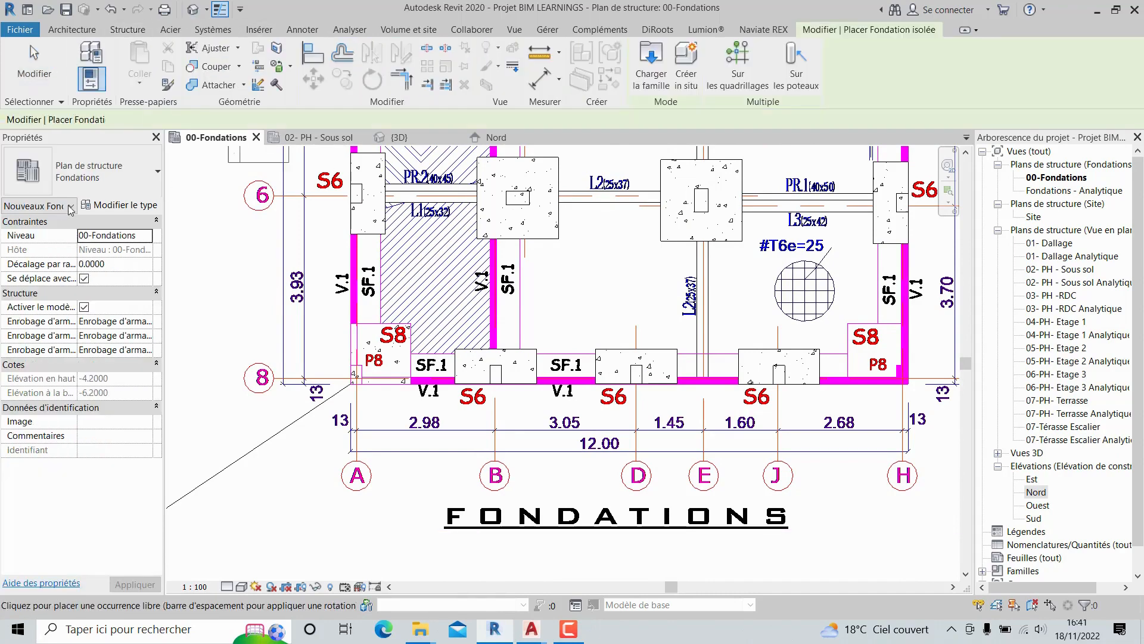
click(120, 205)
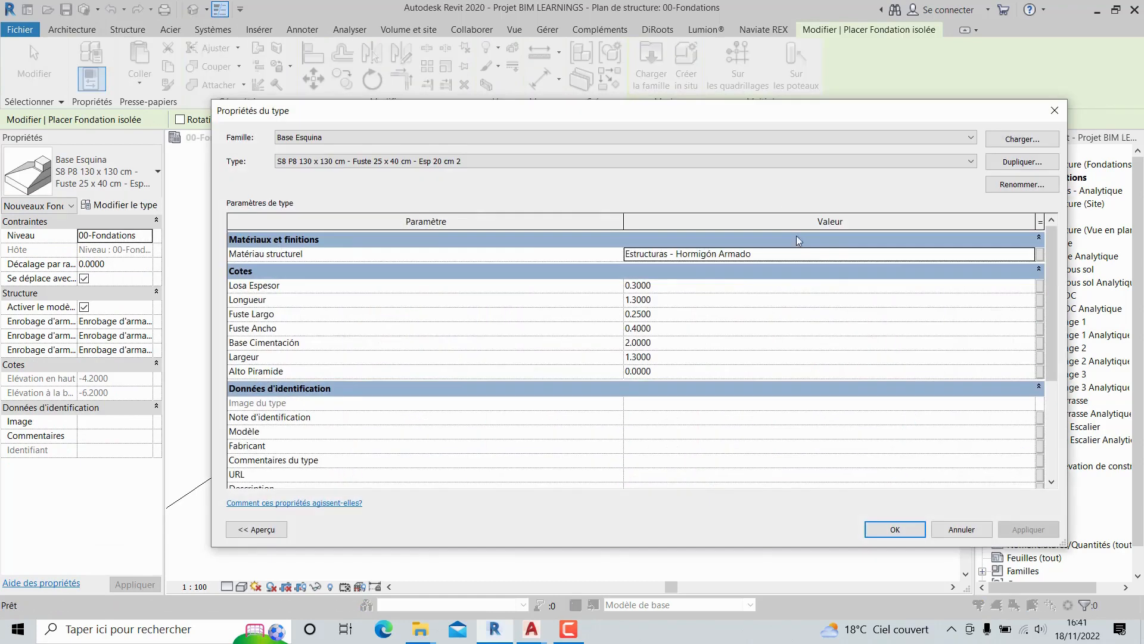
click(1015, 162)
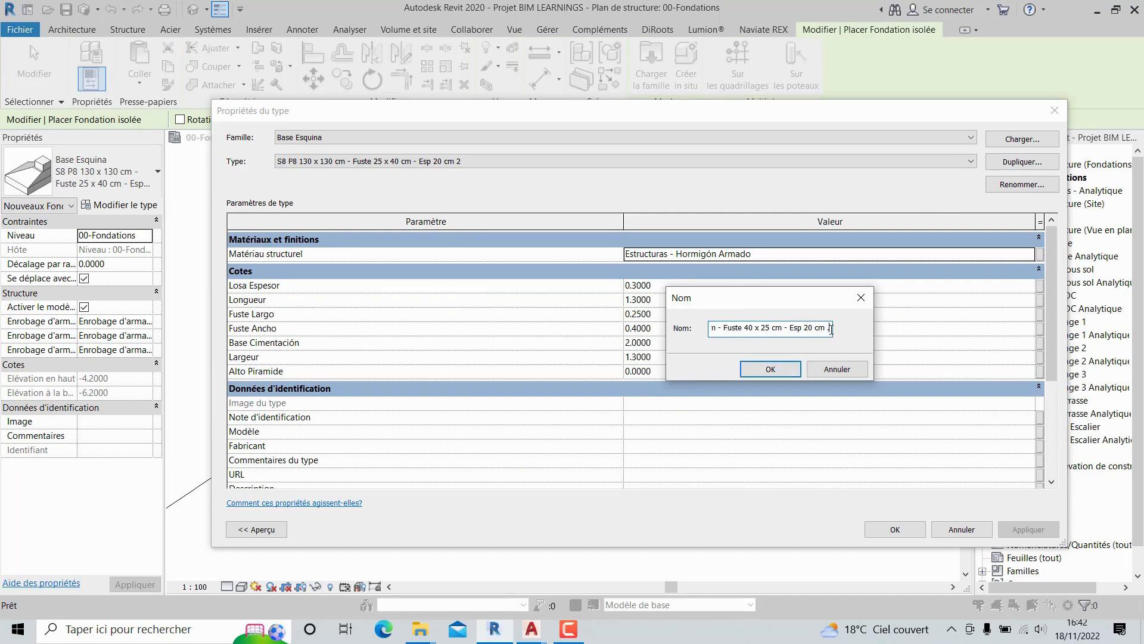
click(770, 370)
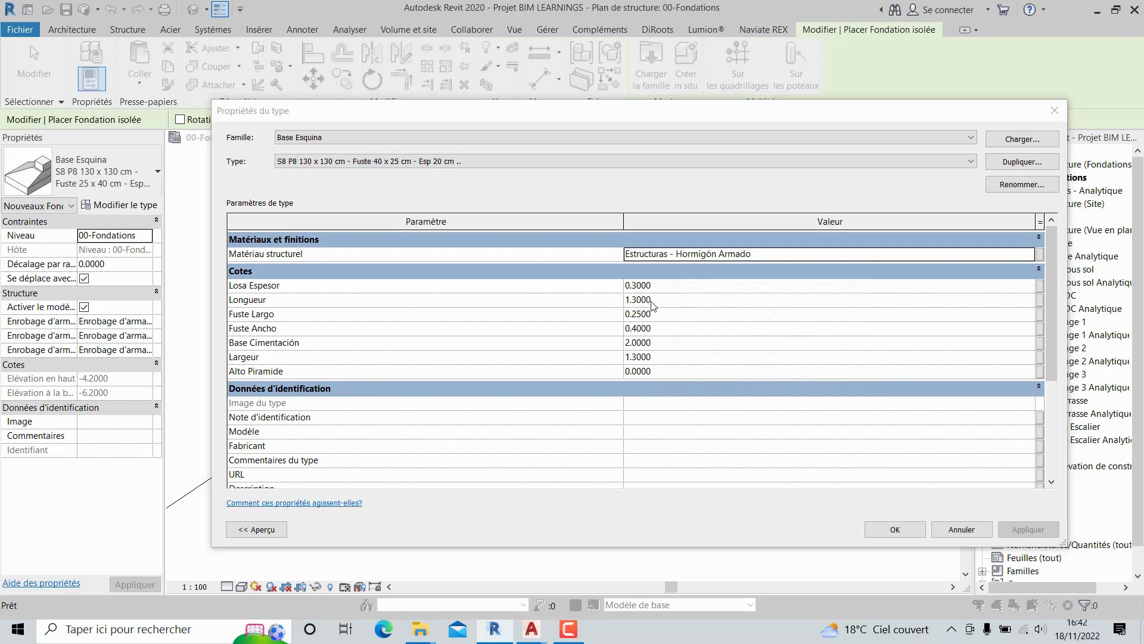
- Set the new S8 P8 type's Fuste Largo to 0.40 and Fuste Ancho to 0.25, and accept the type changes
click(691, 381)
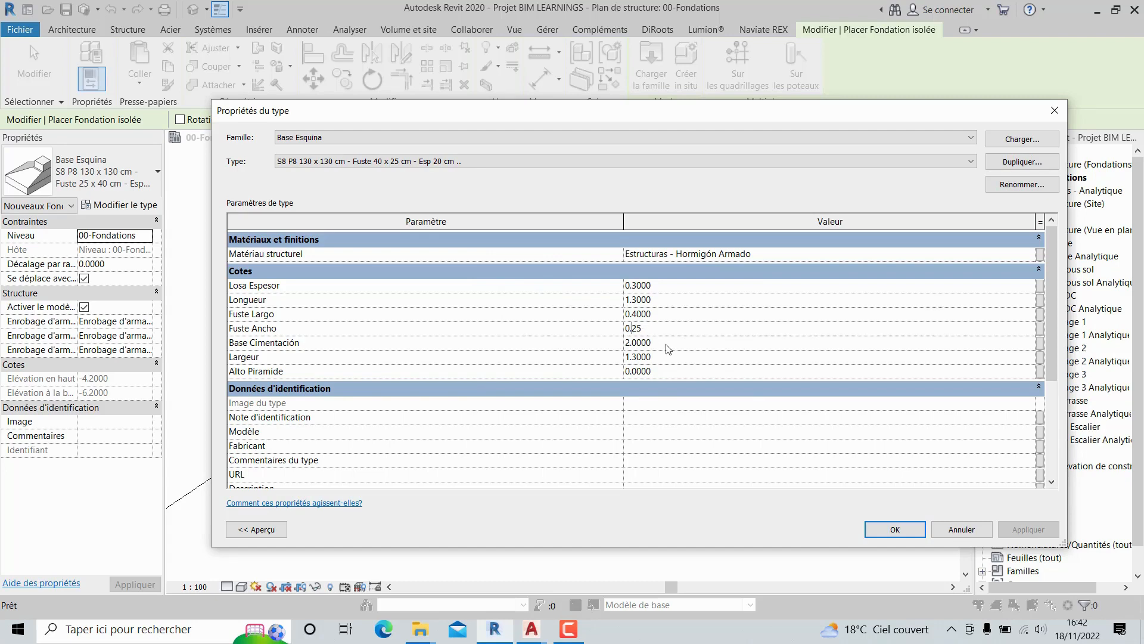
click(871, 528)
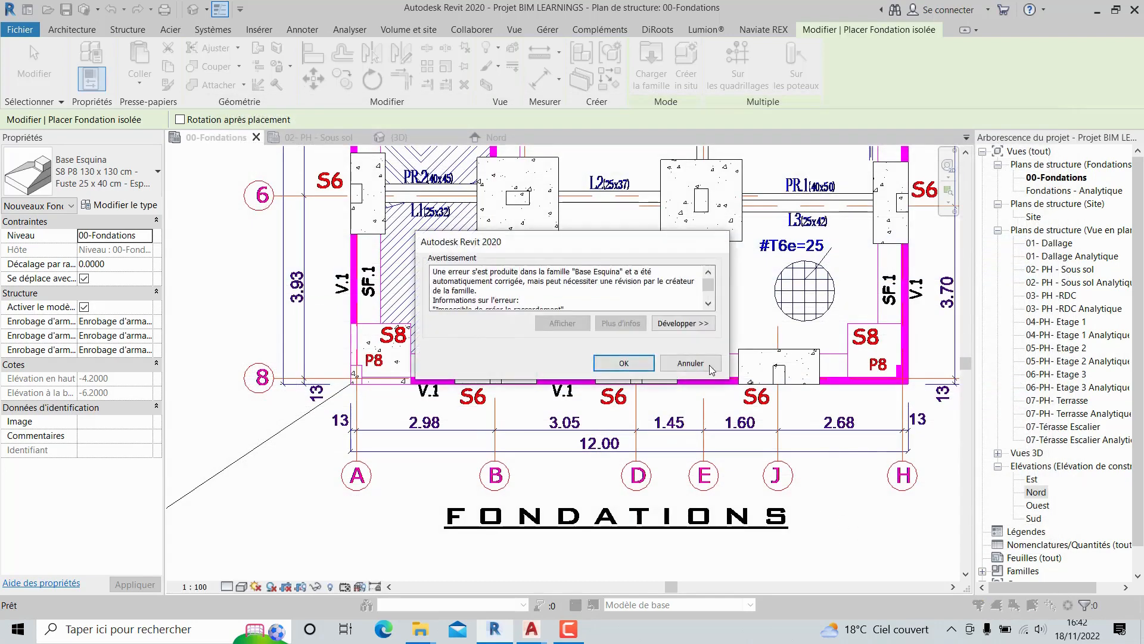
click(623, 363)
- Place the new S8 P8 corner footing on the DWG P8 column at axes H and 8
scroll(897, 367, up, 3)
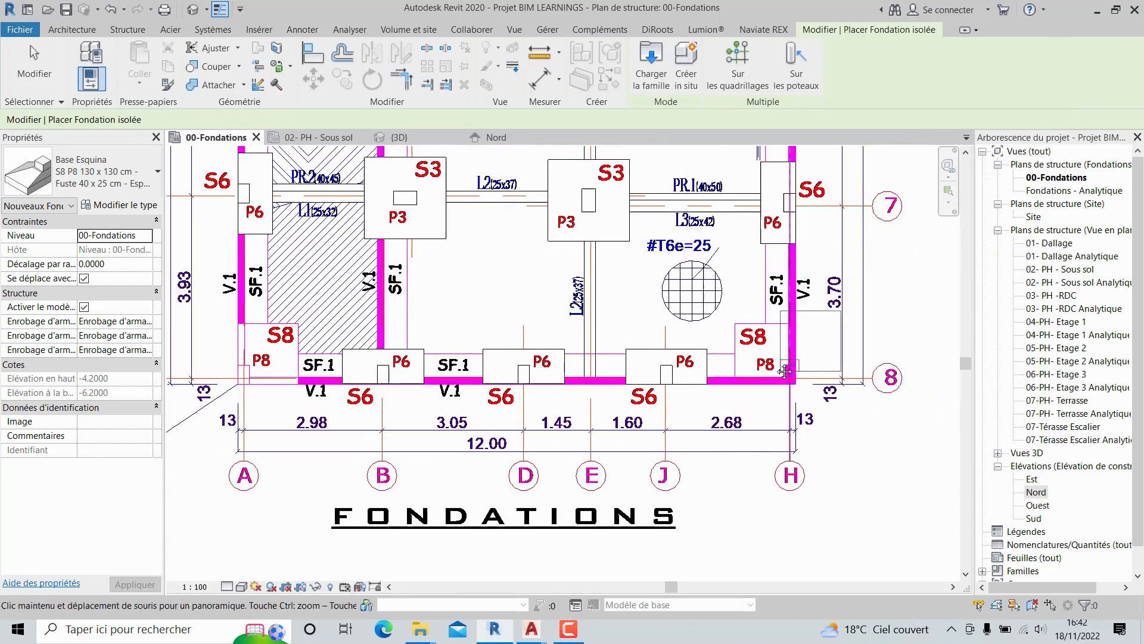
scroll(774, 361, up, 4)
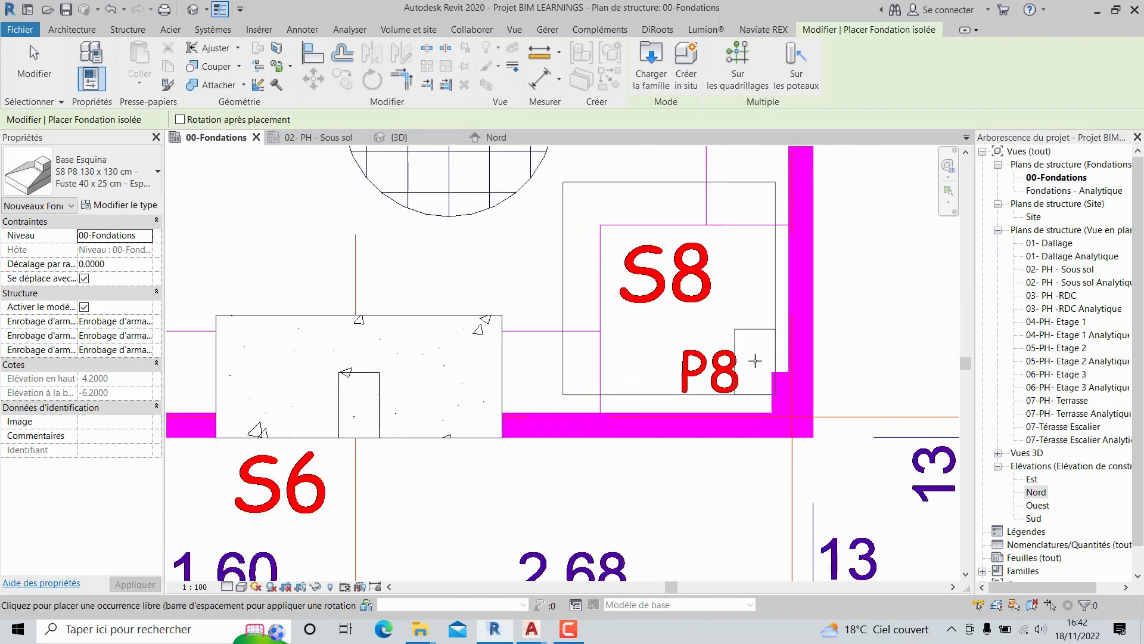
scroll(774, 373, up, 3)
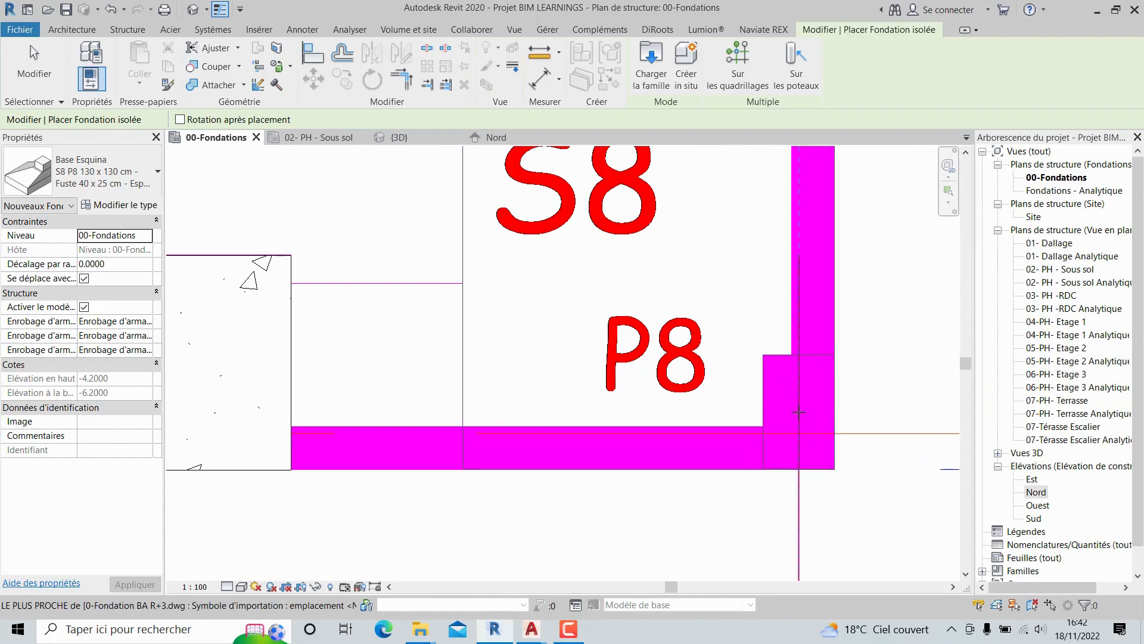
scroll(799, 411, down, 6)
key(Escape)
key(Escape)
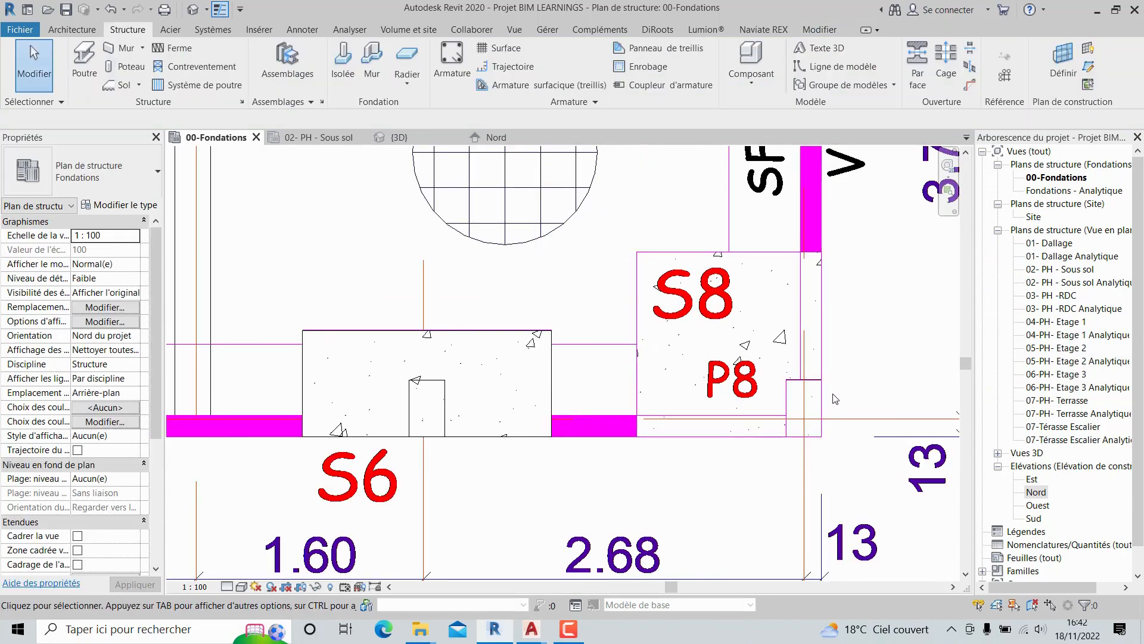
- Assign both S8 corner footings to level 01- Dallage from the 3D view
scroll(834, 399, down, 2)
click(413, 139)
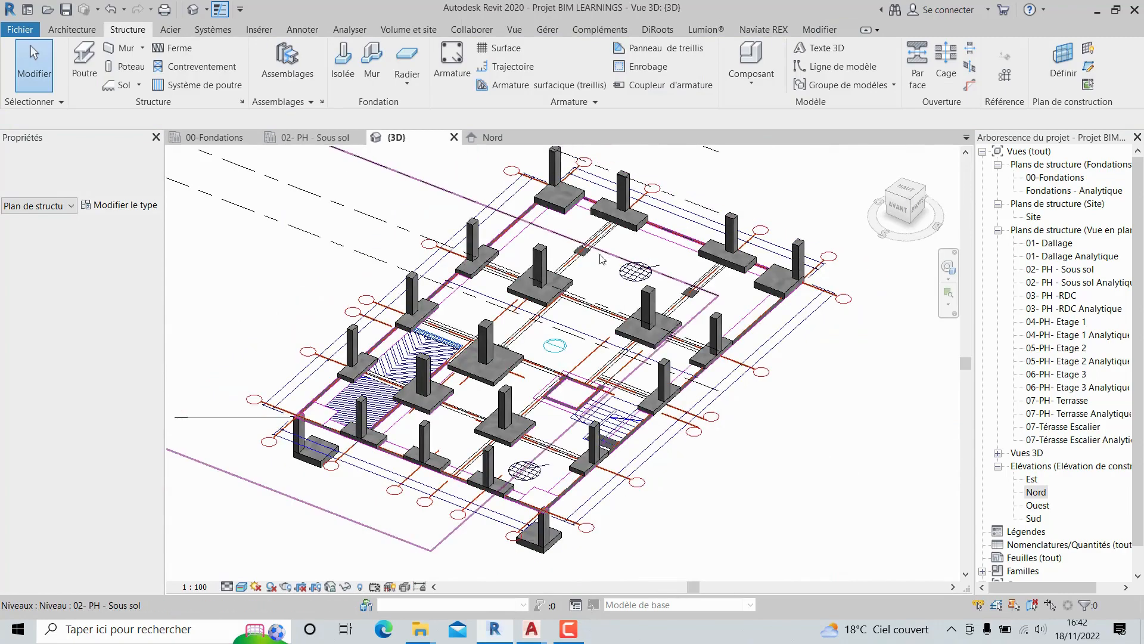
scroll(630, 263, down, 2)
shift+middle_drag(621, 485, 639, 406)
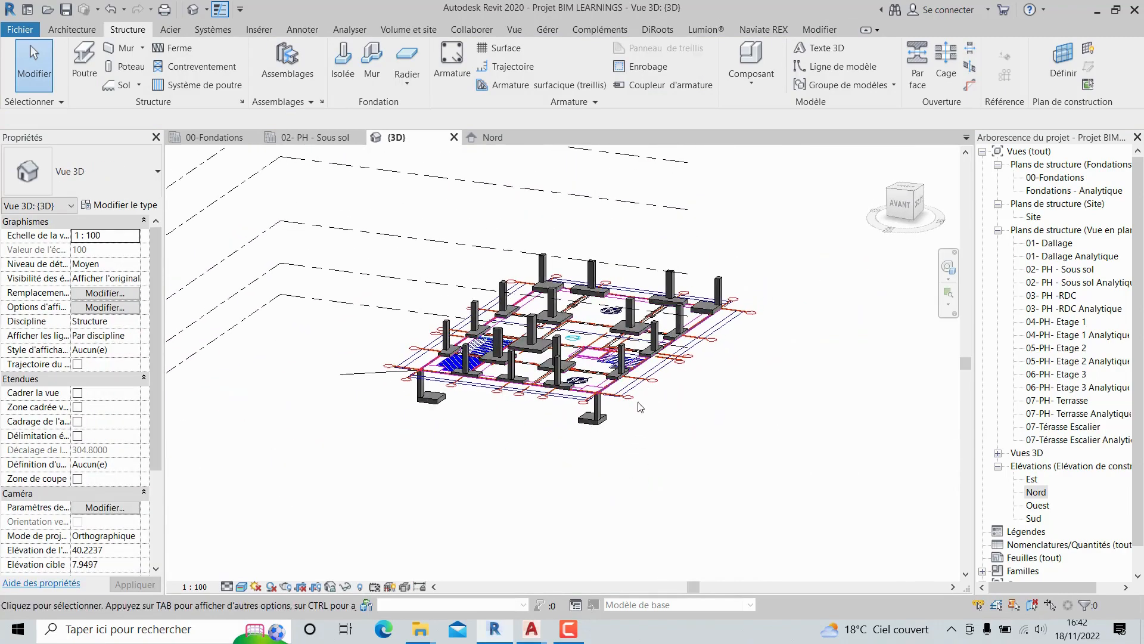
click(605, 422)
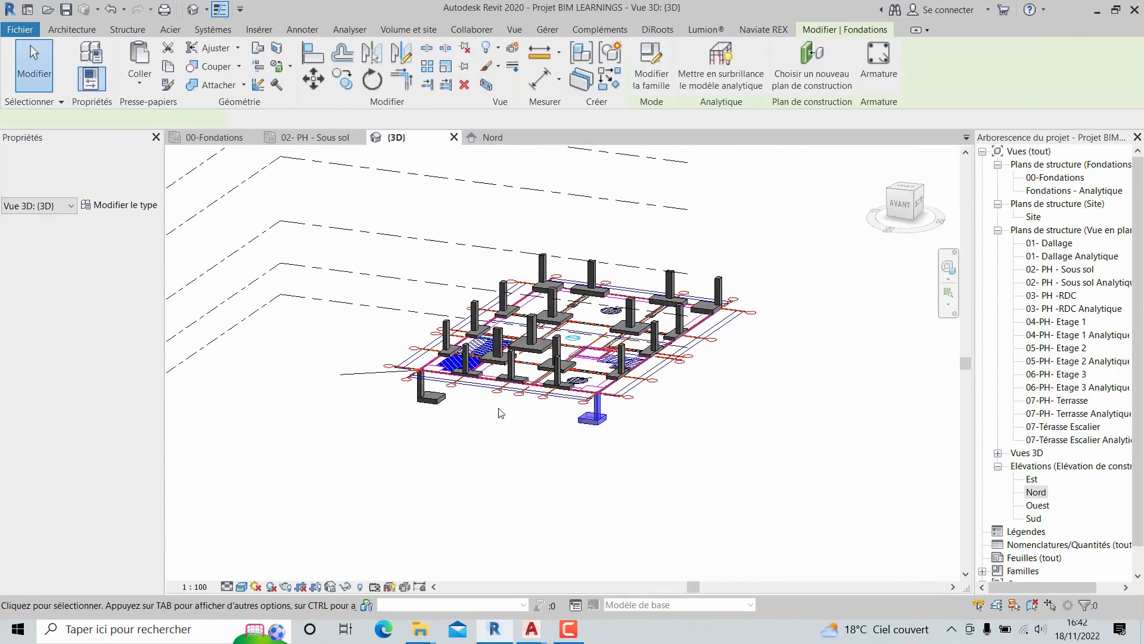
ctrl+click(434, 402)
click(147, 236)
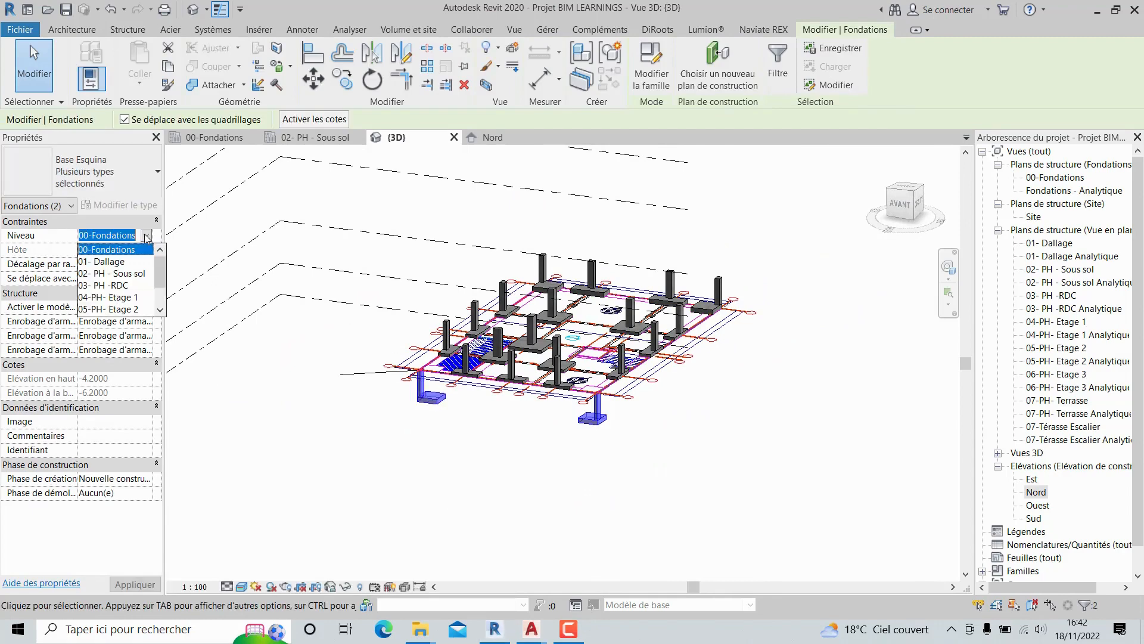
click(120, 262)
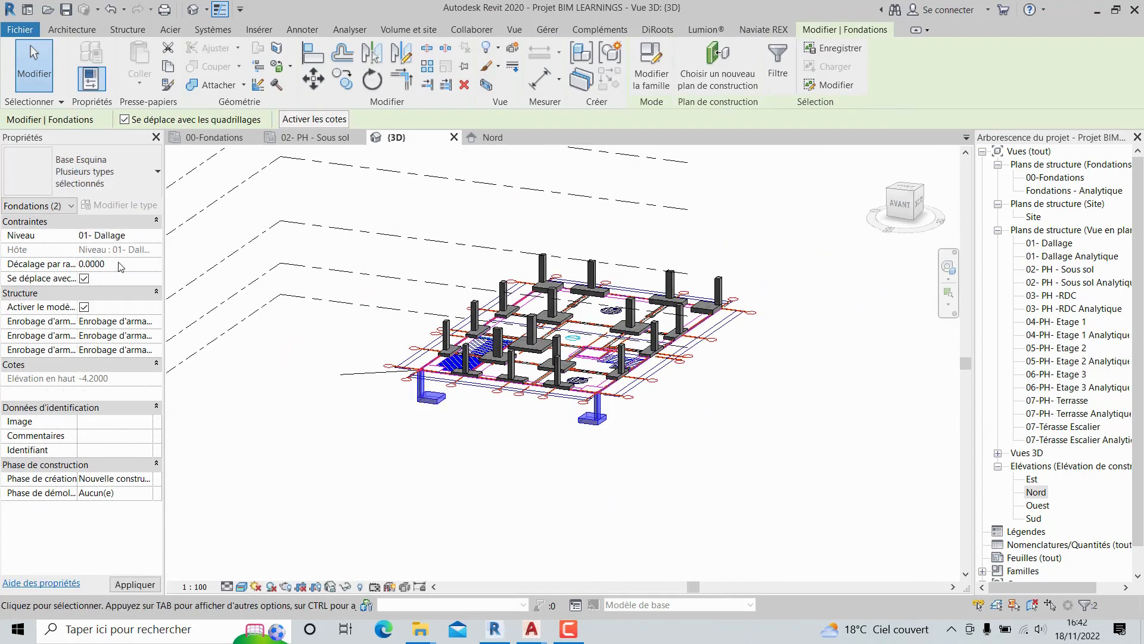
click(709, 415)
- Inspect the two S8 corner footings in 3D to compare their height with the neighbouring footings
middle_drag(716, 416, 662, 453)
scroll(742, 466, up, 2)
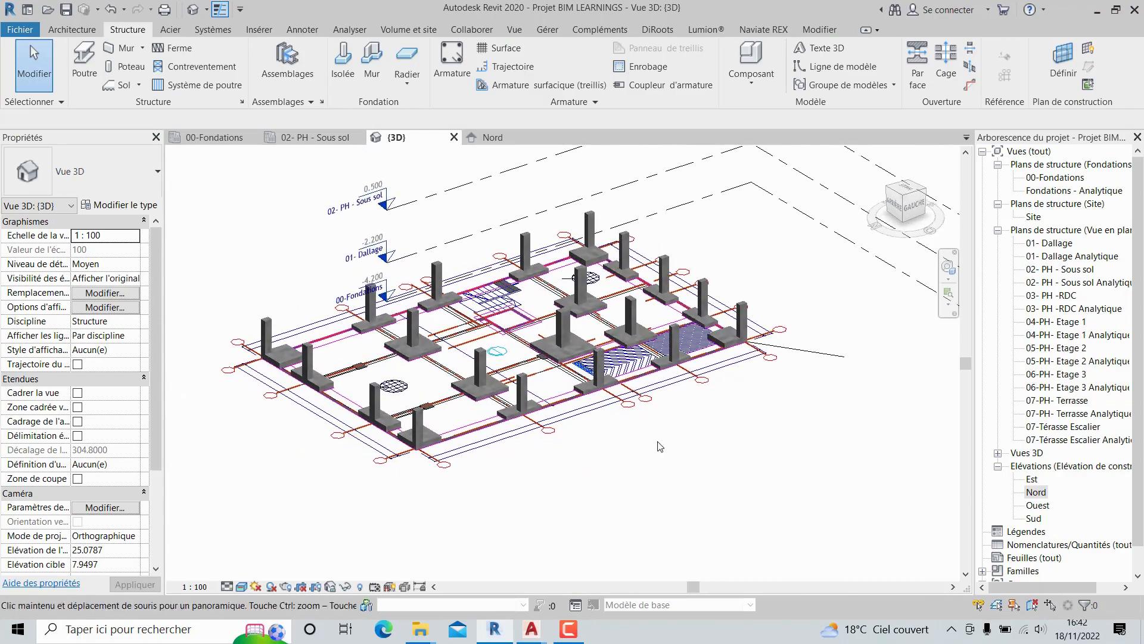
scroll(587, 415, up, 2)
shift+middle_drag(587, 414, 617, 390)
middle_drag(617, 342, 589, 270)
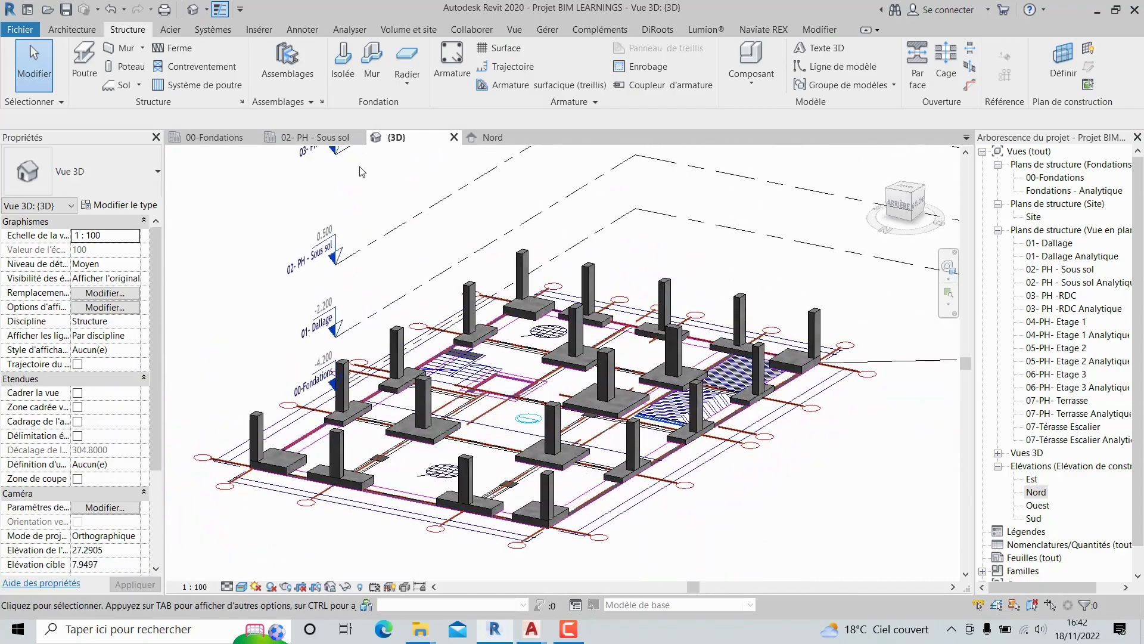
- Check all the isolated footings against the DWG on the 00-Fondations plan, from axis 1 to axis 8
click(231, 141)
scroll(566, 288, down, 4)
middle_drag(592, 328, 689, 489)
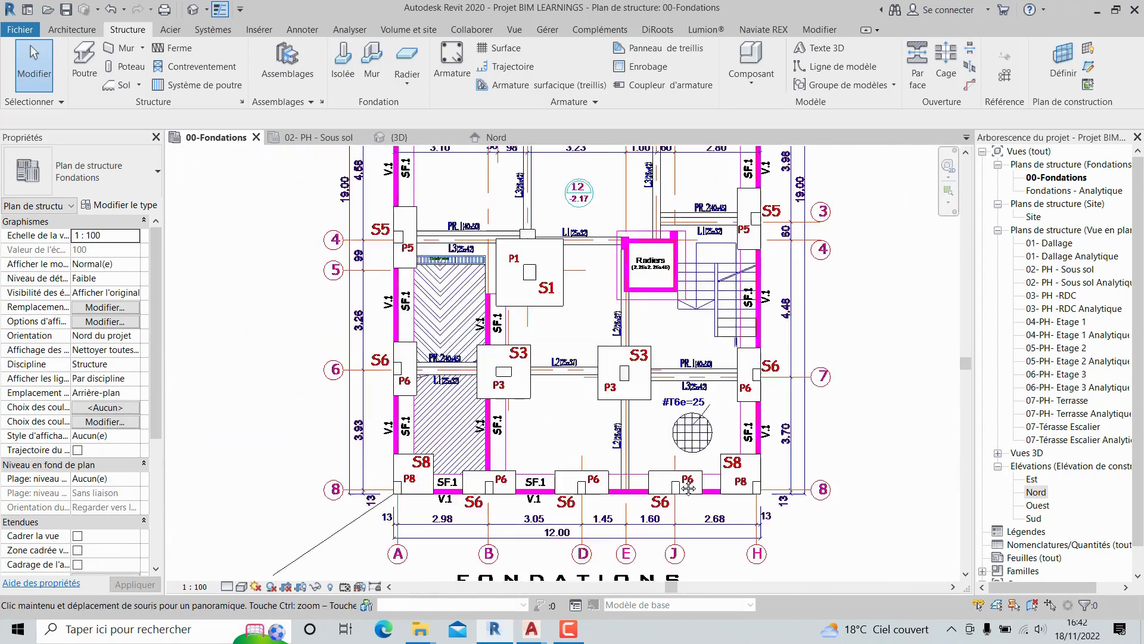
scroll(688, 489, down, 3)
middle_drag(617, 266, 642, 296)
scroll(575, 256, up, 4)
scroll(573, 265, up, 1)
scroll(673, 392, down, 3)
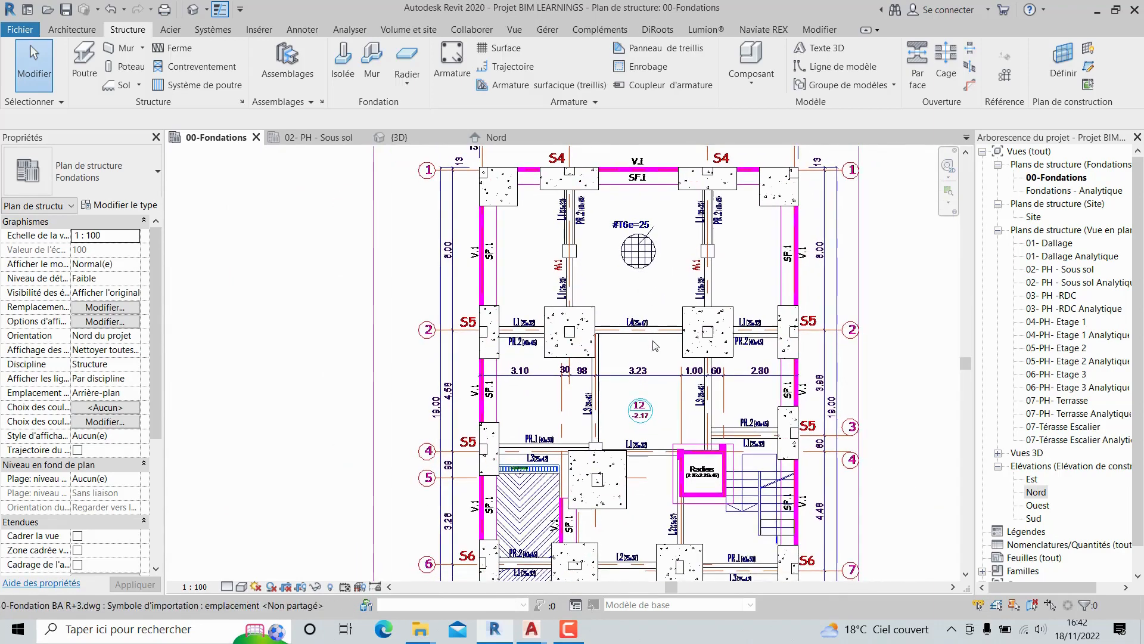
middle_drag(654, 457, 654, 309)
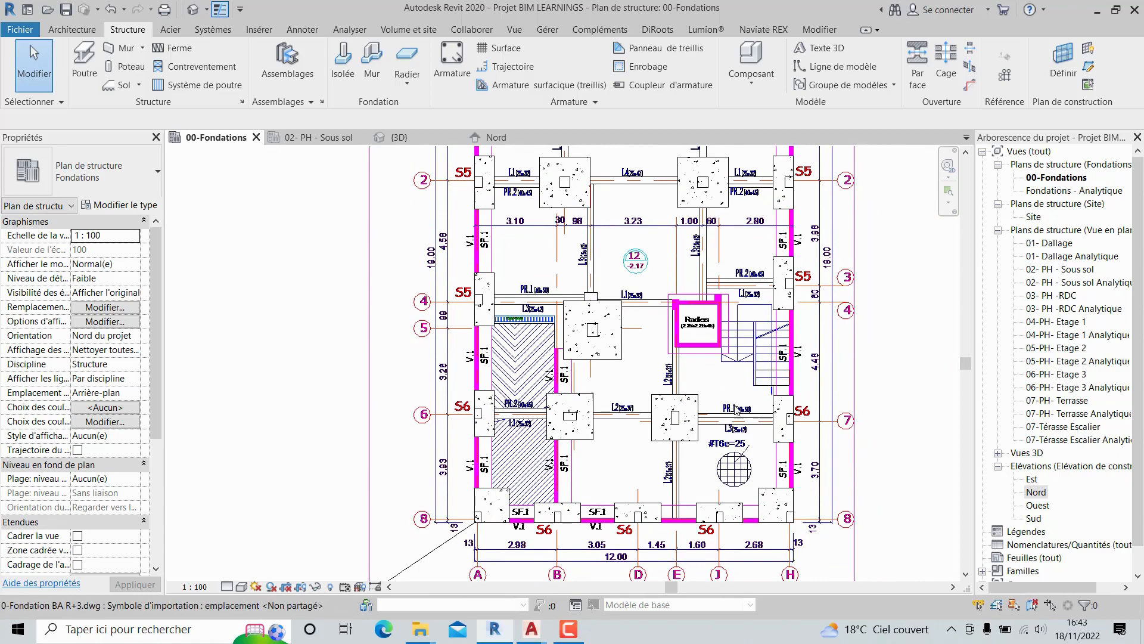
middle_drag(742, 408, 730, 520)
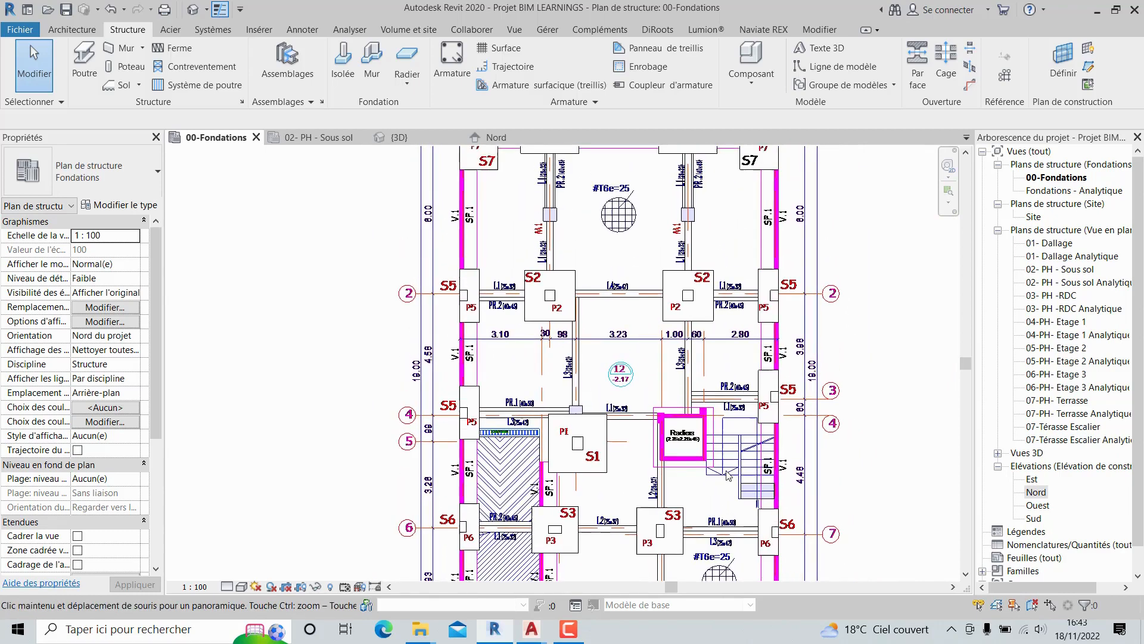
middle_drag(742, 369, 750, 442)
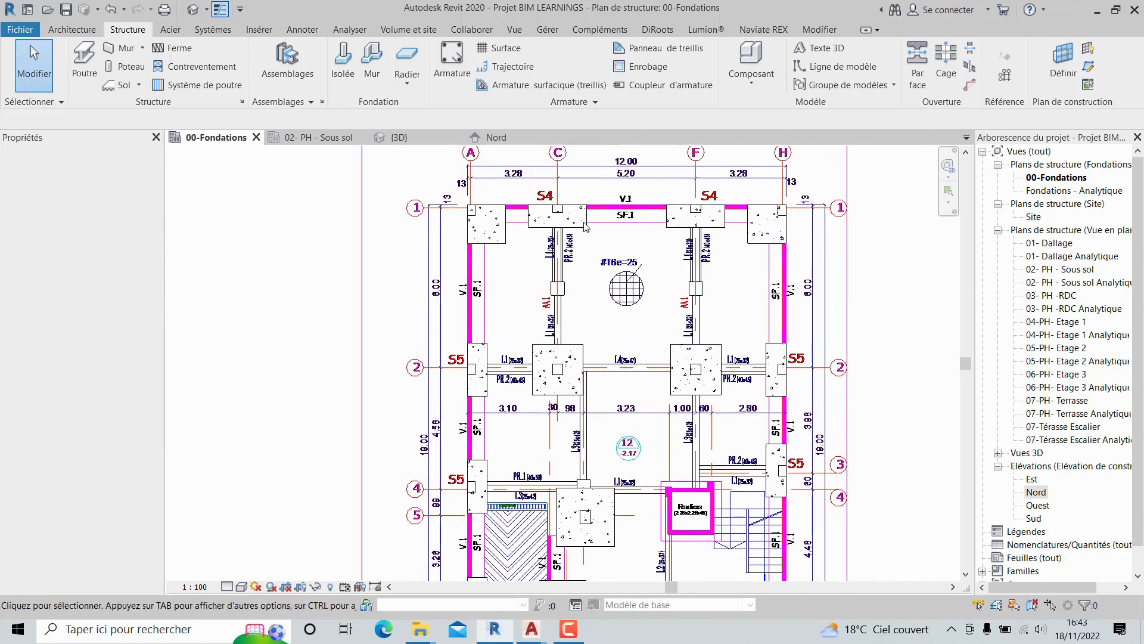
middle_drag(645, 213, 663, 271)
- Close the 02- PH - Sous sol plan view and return to the 3D view
key(ctrl+Tab)
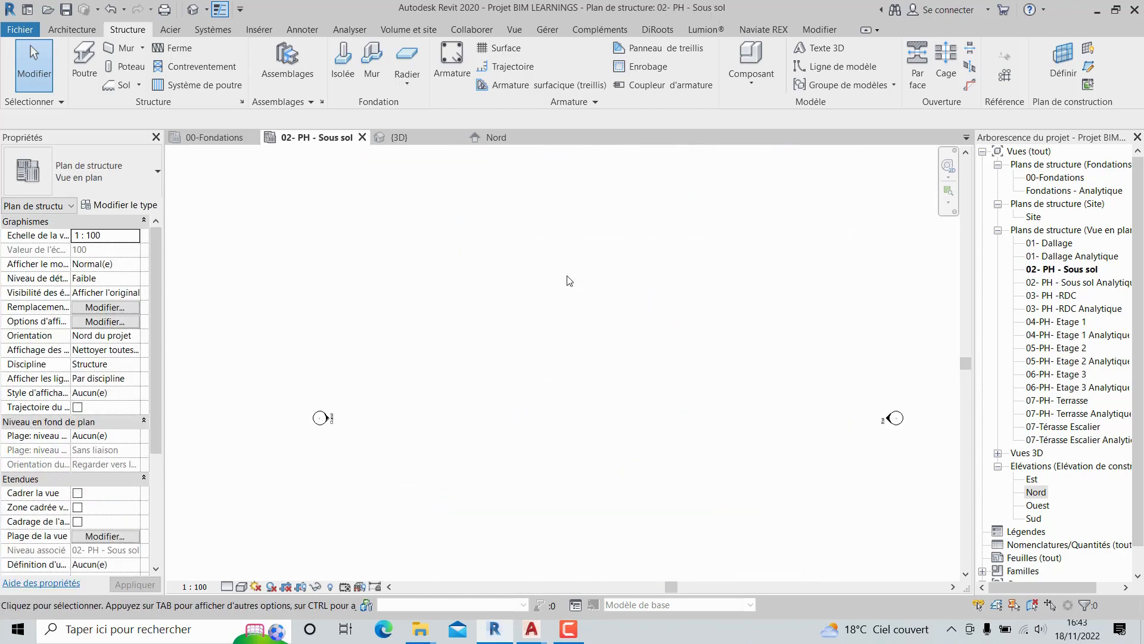
click(362, 137)
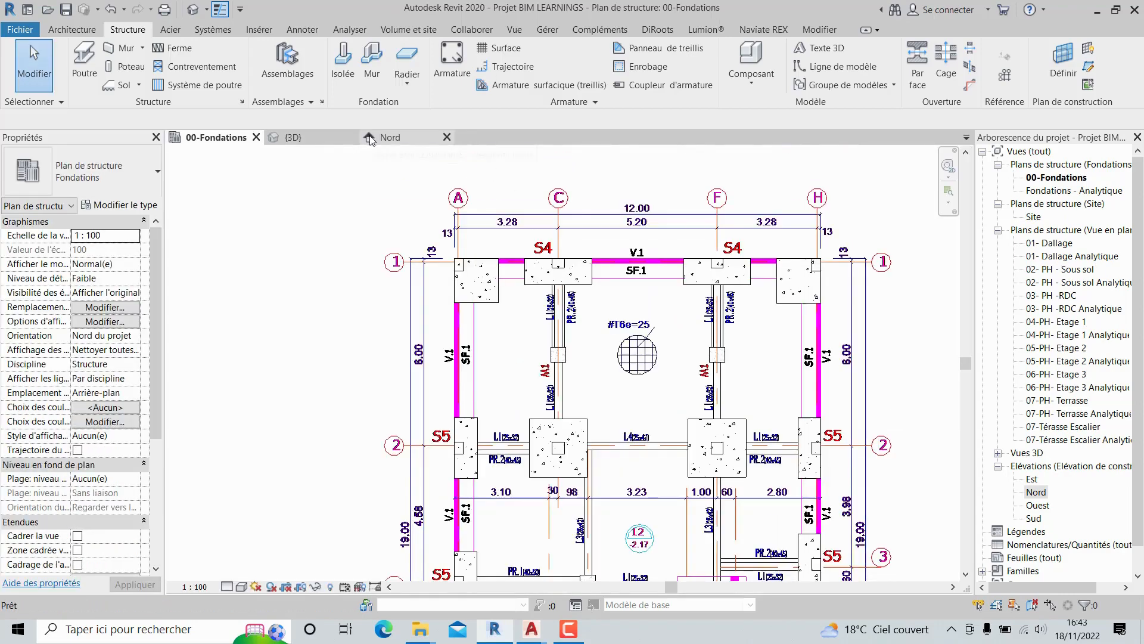
click(320, 135)
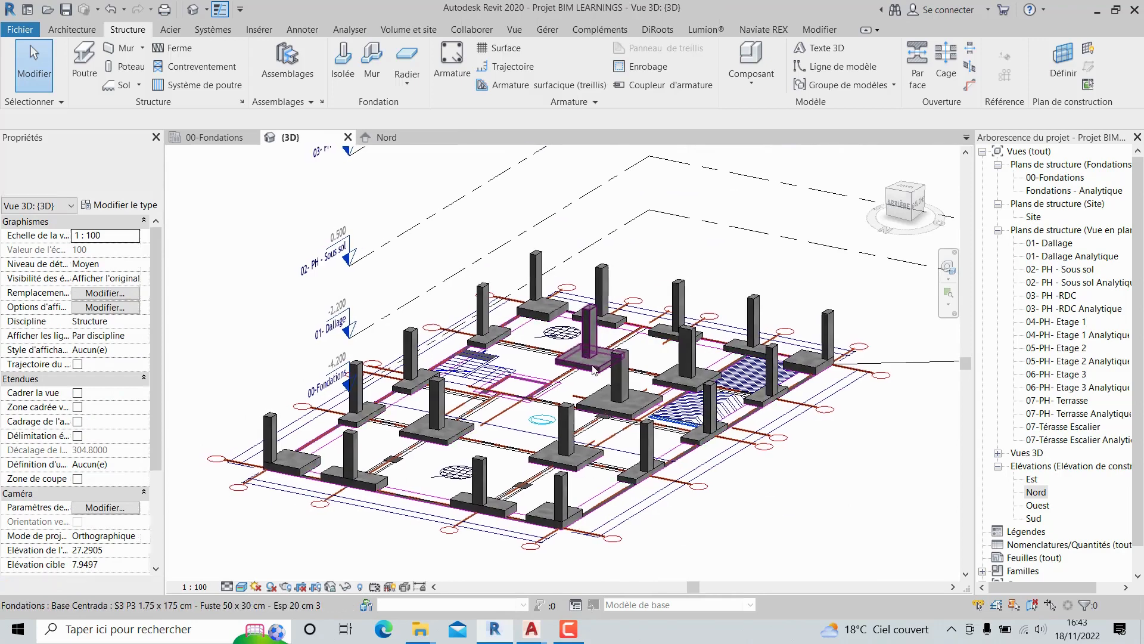
click(569, 628)
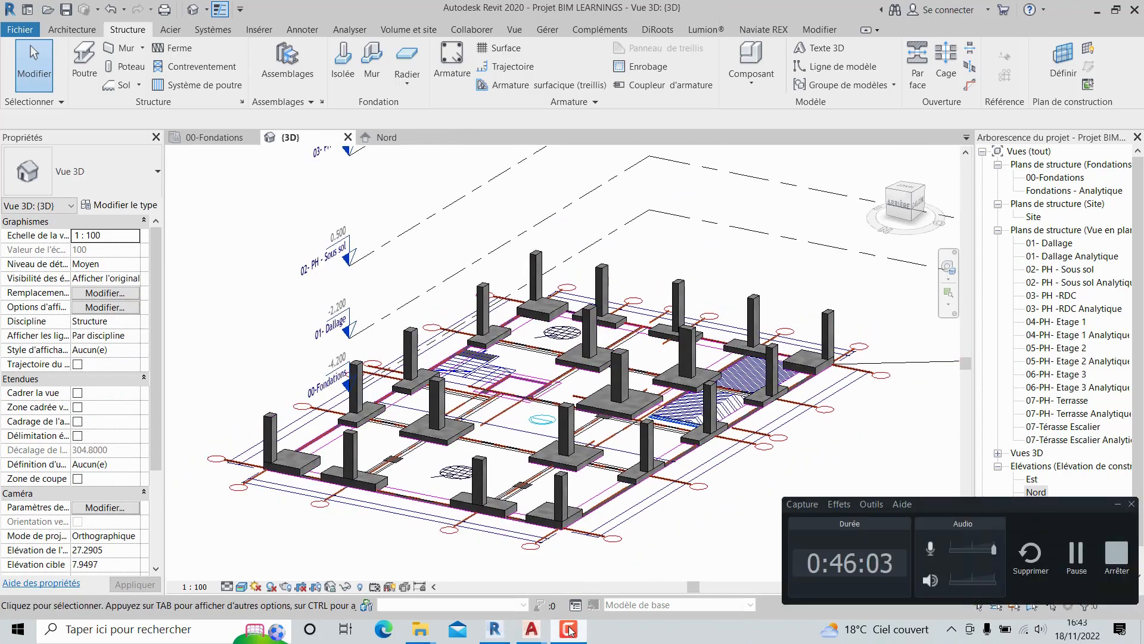
click(569, 629)
click(570, 630)
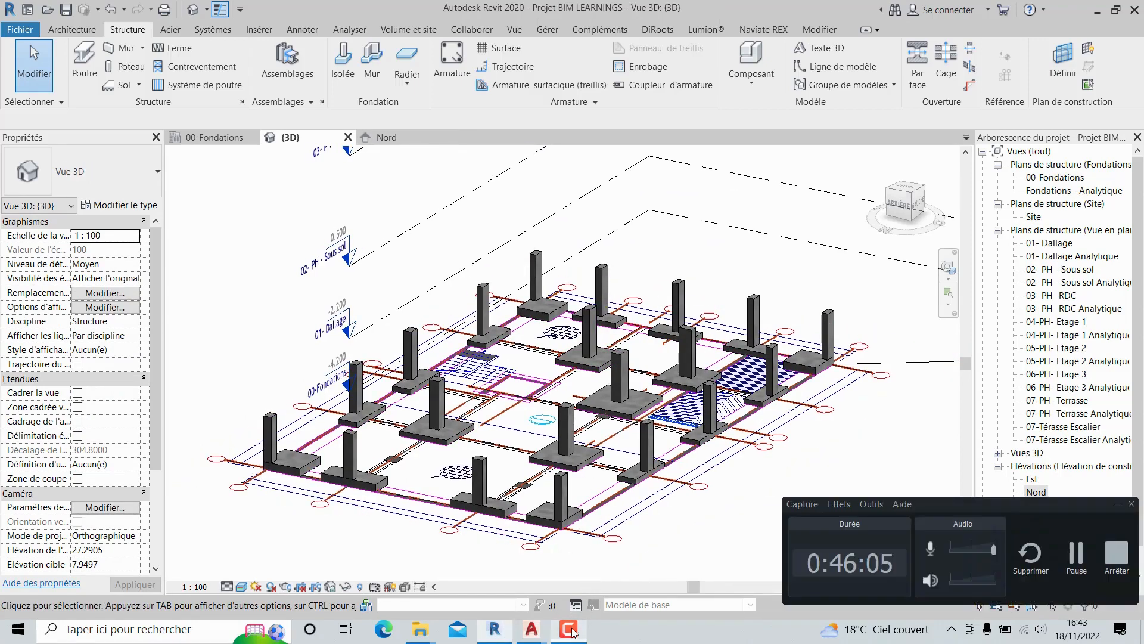
scroll(637, 514, down, 1)
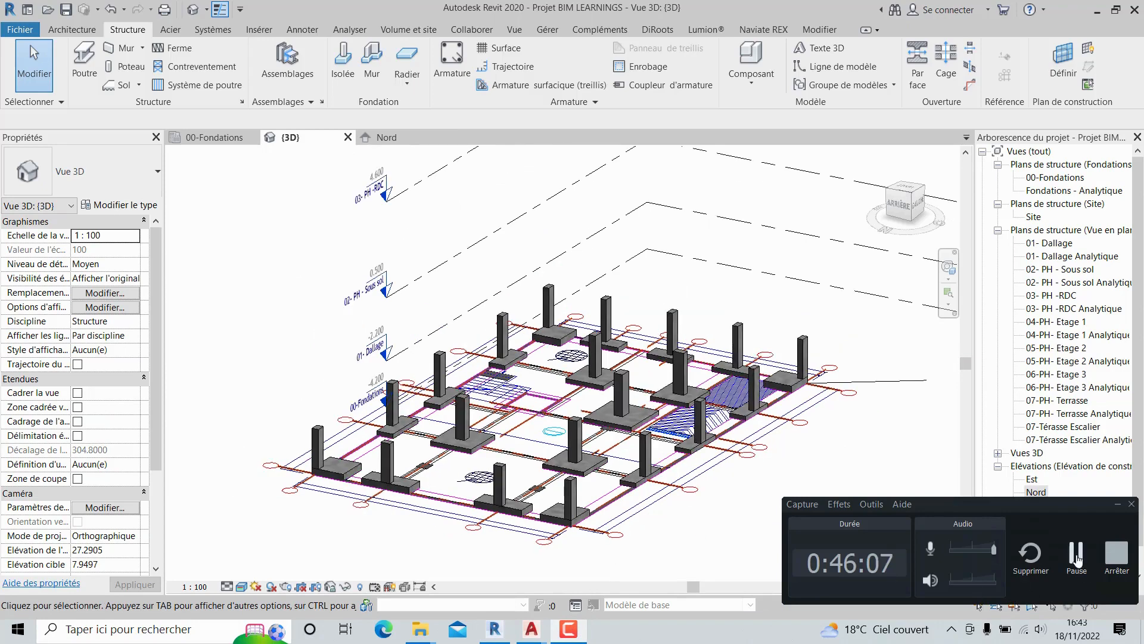
scroll(612, 283, down, 1)
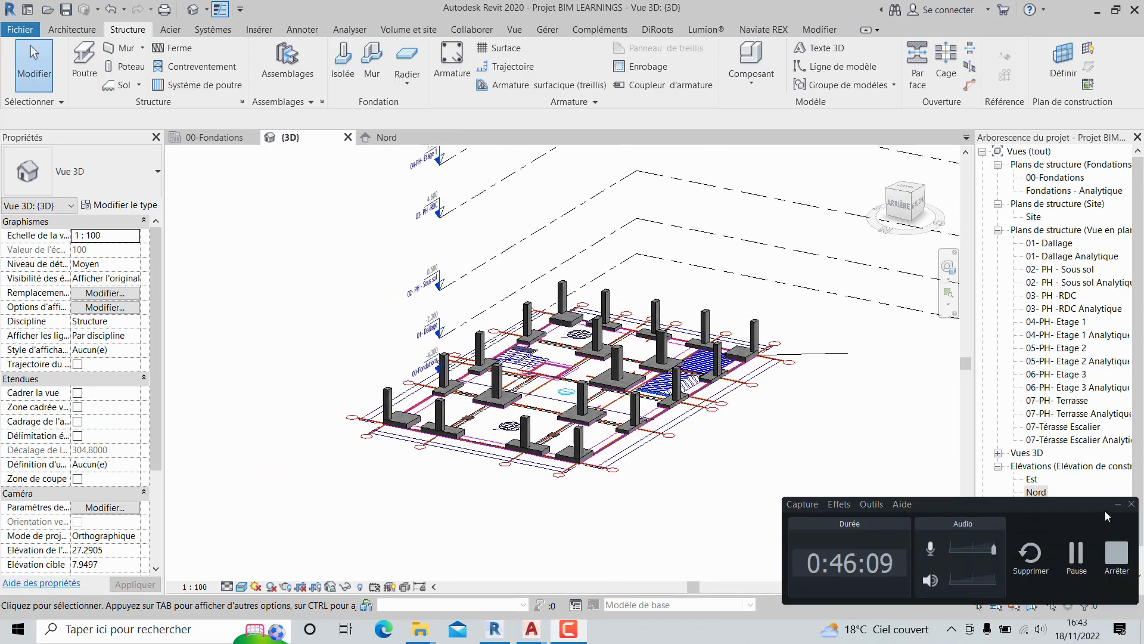
click(1118, 507)
- Examine the footings' slab thicknesses and pedestals in 3D from several angles
scroll(420, 381, up, 3)
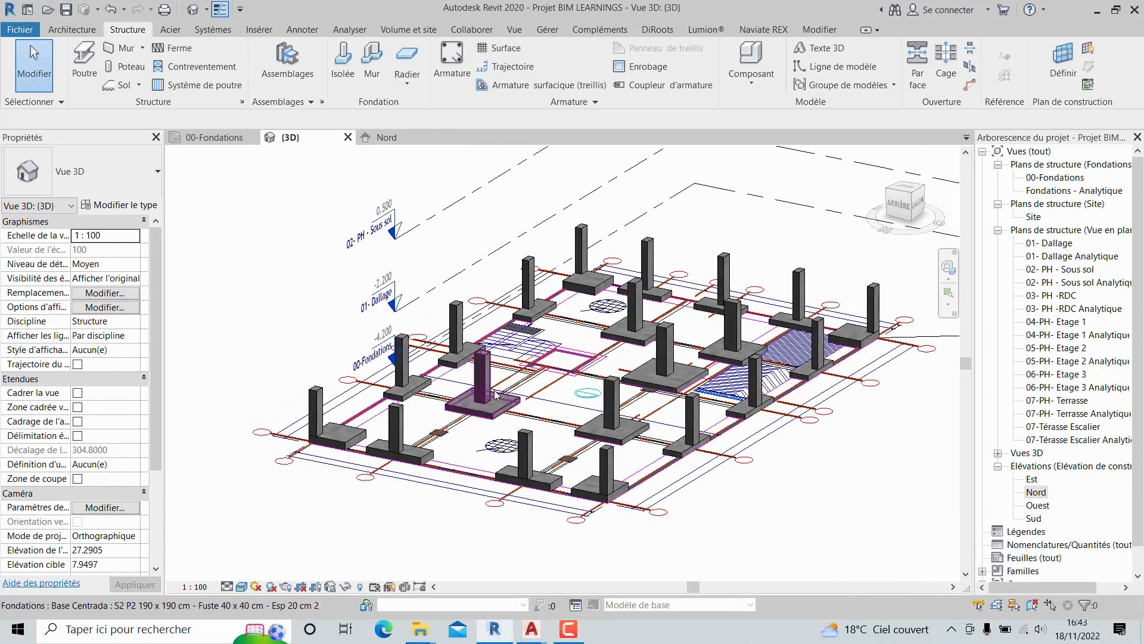
shift+middle_drag(420, 382, 340, 310)
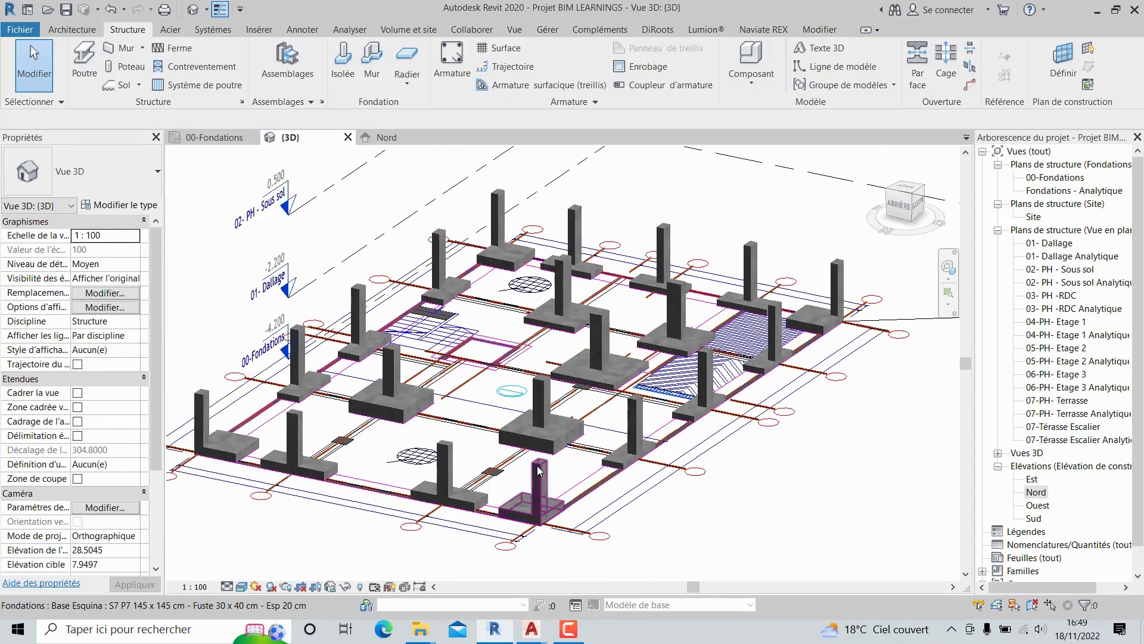
scroll(602, 486, up, 3)
middle_drag(602, 486, 618, 478)
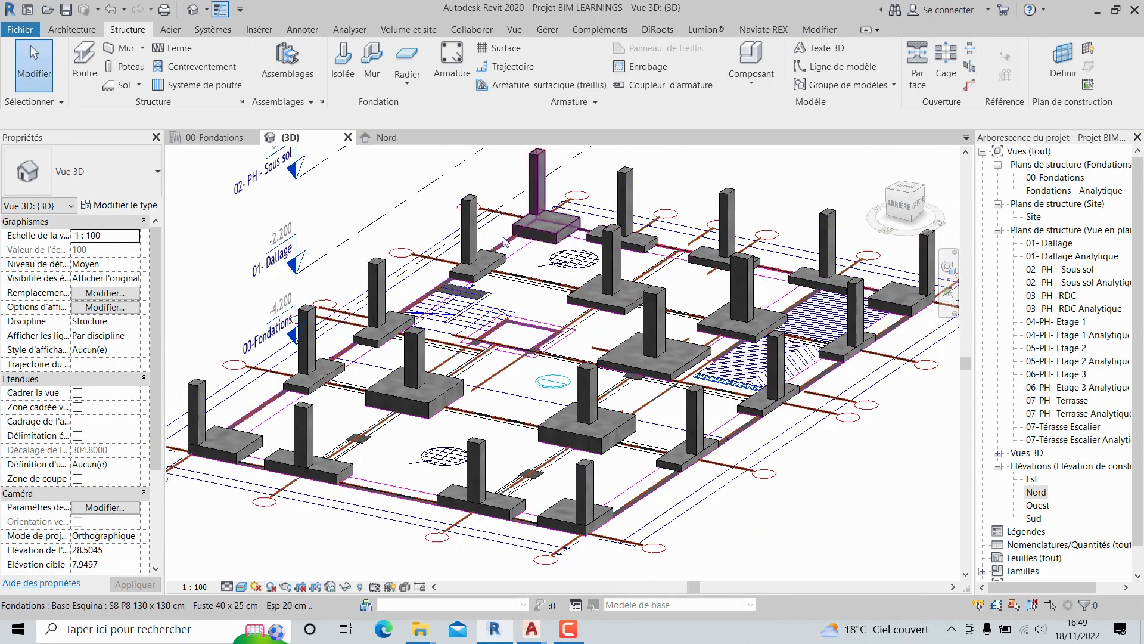
middle_drag(428, 337, 448, 303)
scroll(448, 328, down, 1)
shift+middle_drag(600, 473, 546, 486)
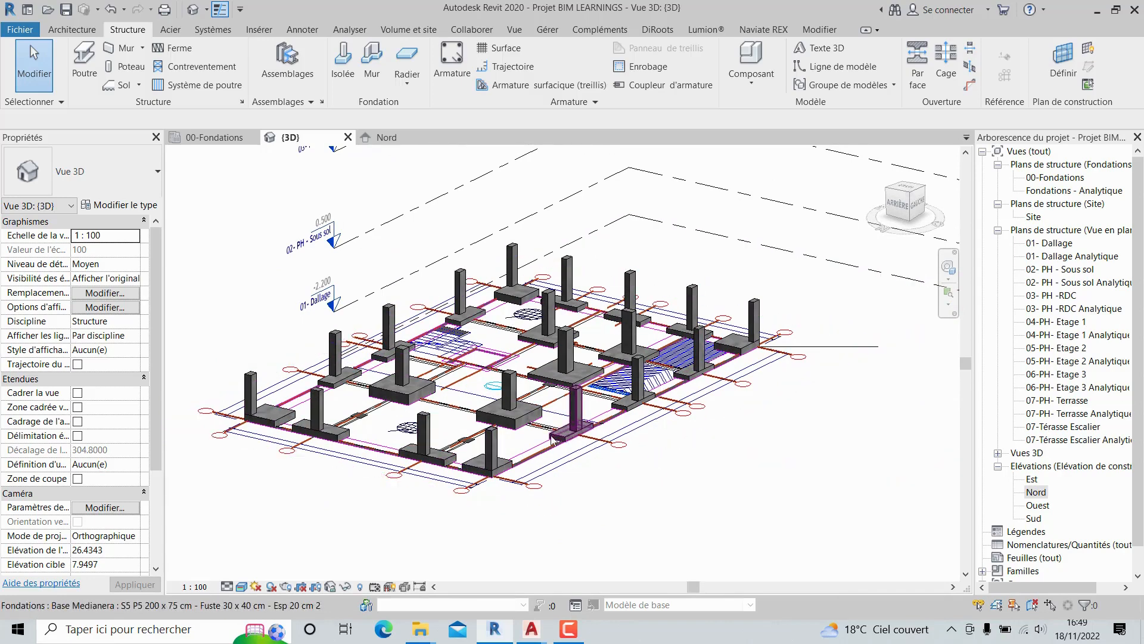
middle_drag(633, 443, 658, 434)
- Switch to the IMM.(R+3) (1)_recover drawing in AutoCAD and read the S1 footing section's slab thickness and widths
mouse_move(533, 636)
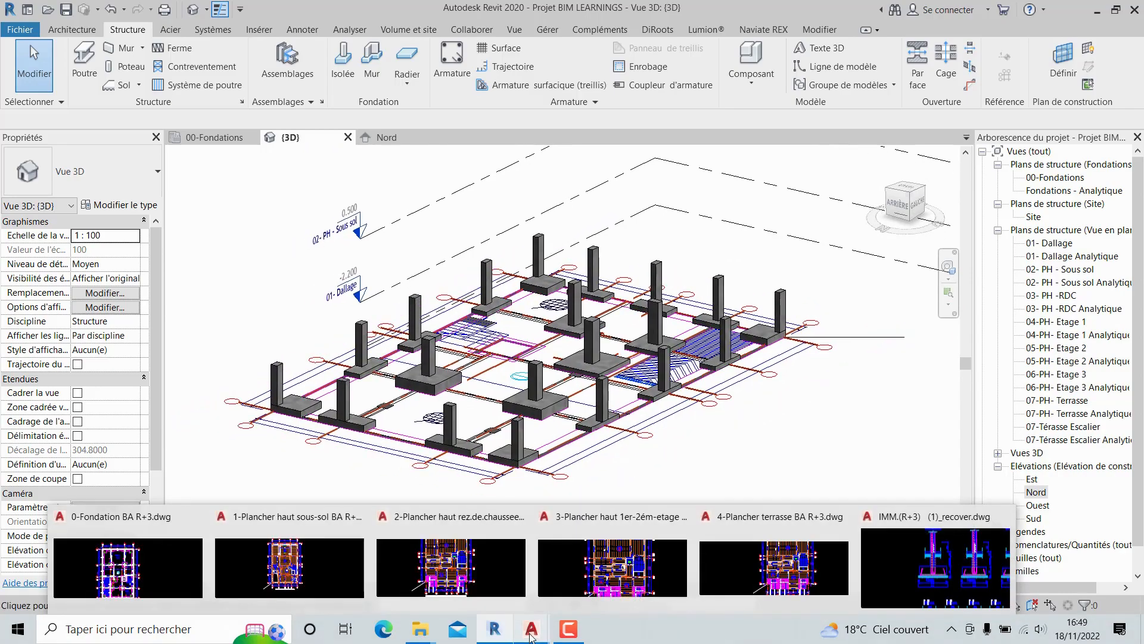
click(936, 566)
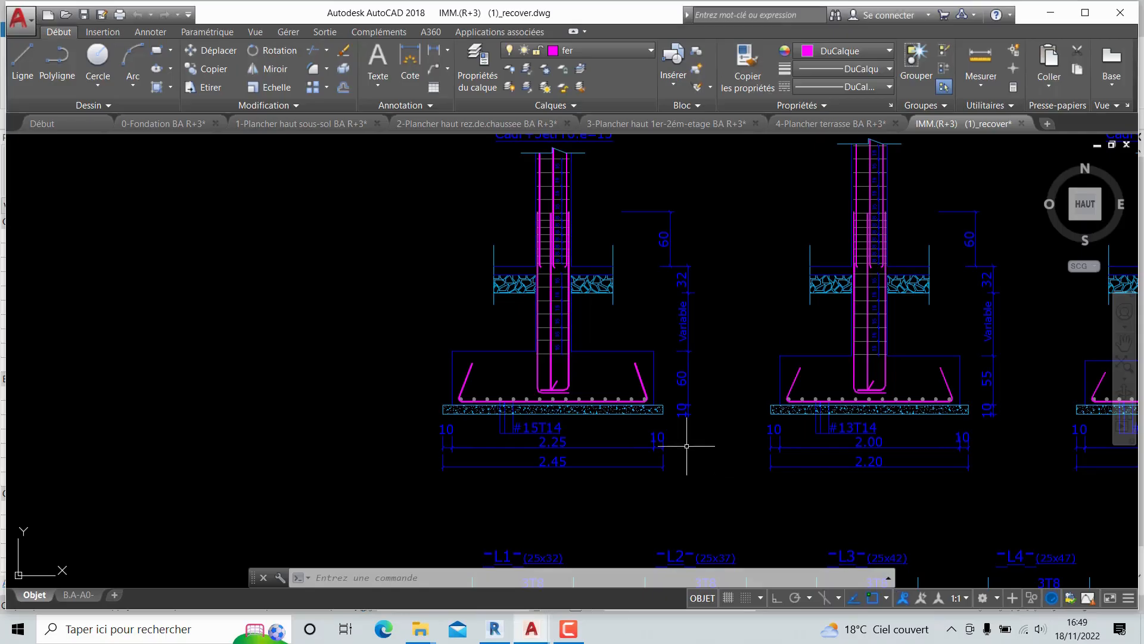
mouse_move(492, 393)
middle_down()
mouse_move(501, 521)
mouse_move(525, 354)
middle_up()
scroll(502, 520, up, 2)
middle_drag(819, 392, 731, 391)
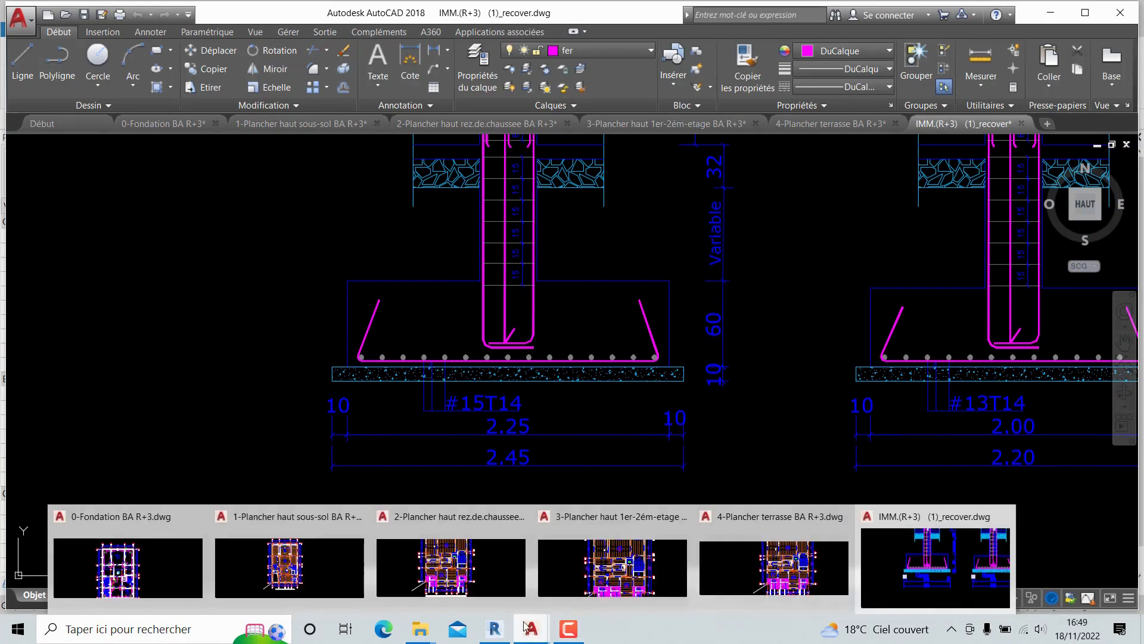
- Return to Revit and review the footings on the 00-Fondations plan from axis 1 down to the S1 footing
click(494, 629)
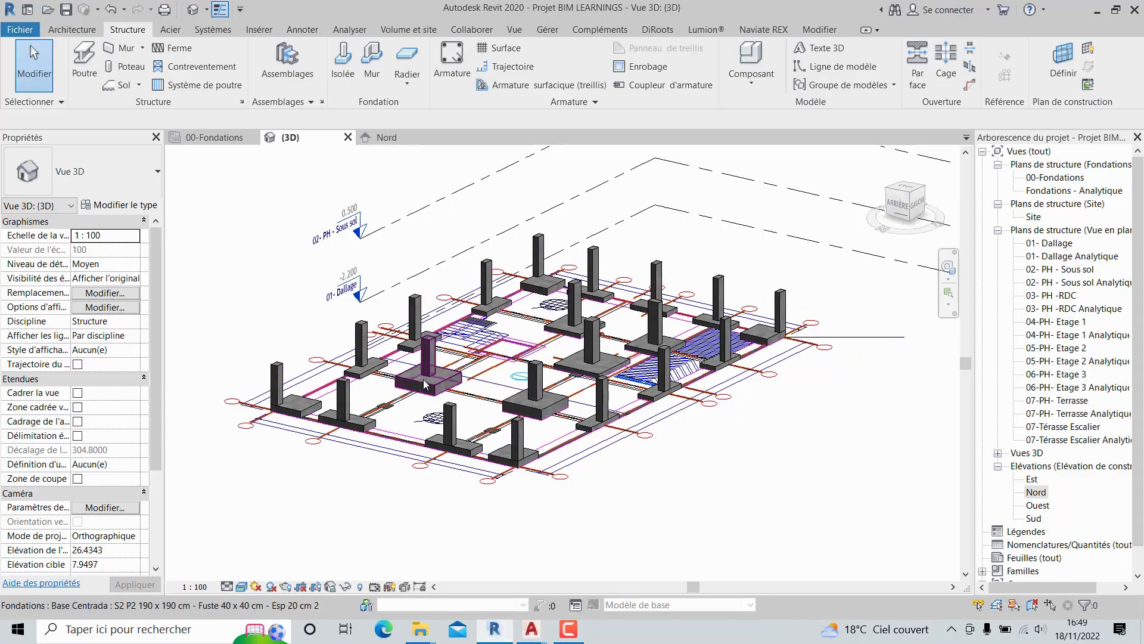
click(237, 142)
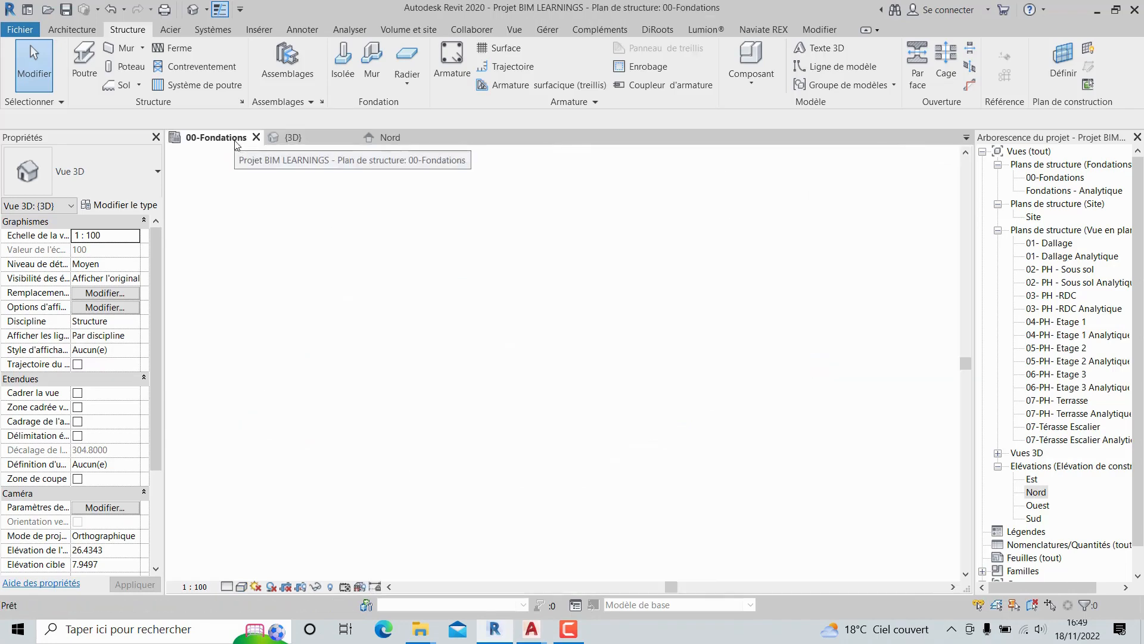
scroll(462, 280, up, 2)
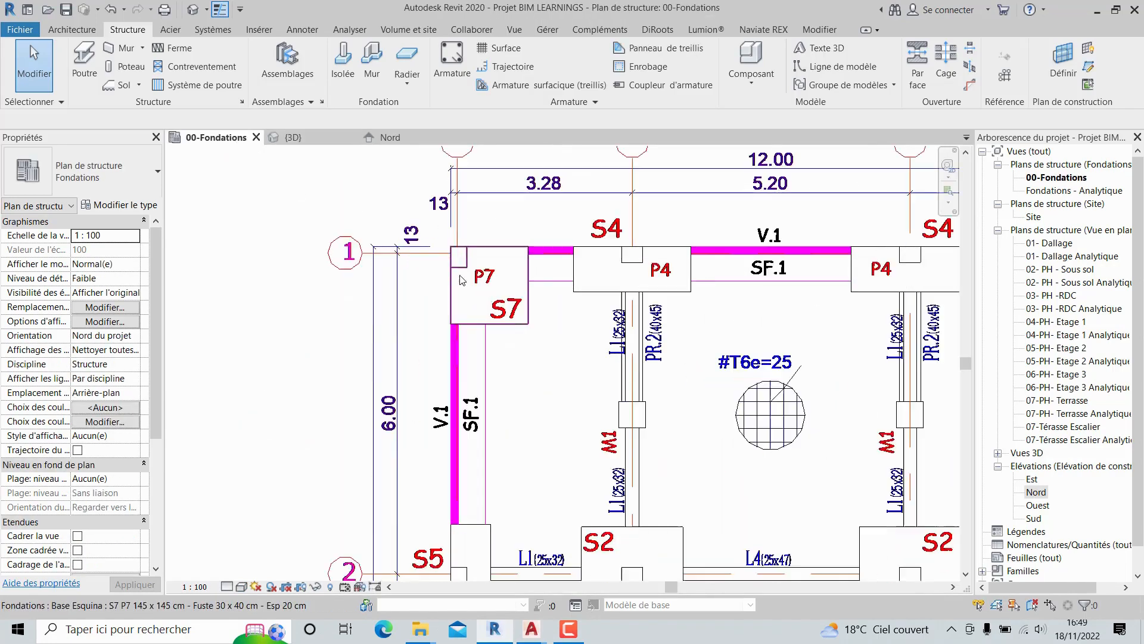
scroll(463, 280, down, 3)
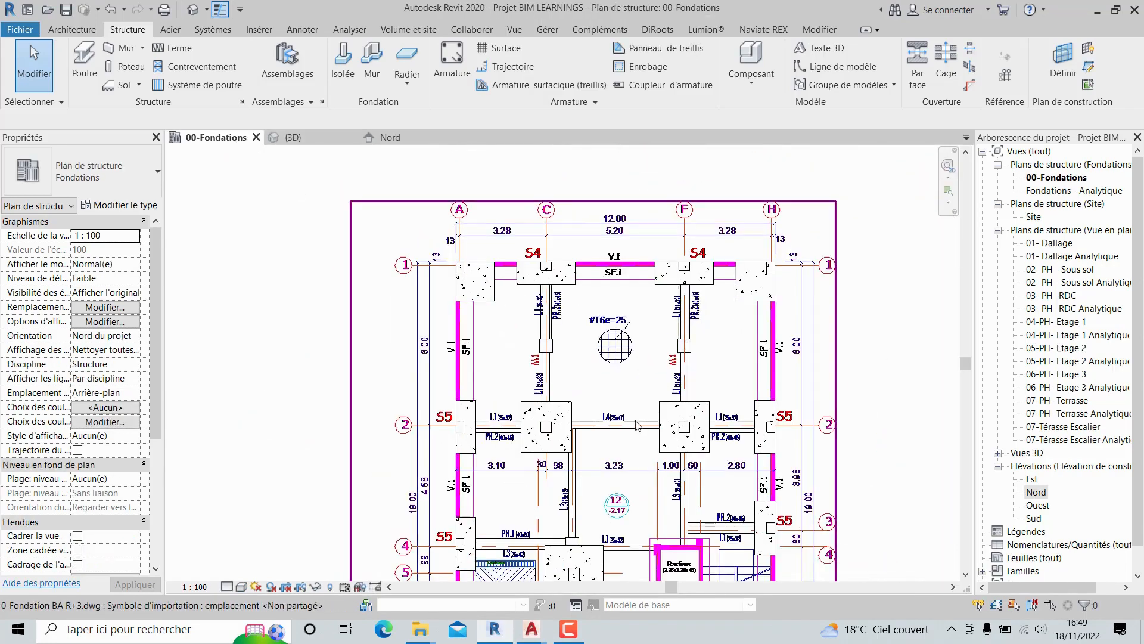
scroll(637, 232, up, 2)
middle_drag(637, 232, 644, 201)
scroll(608, 365, up, 3)
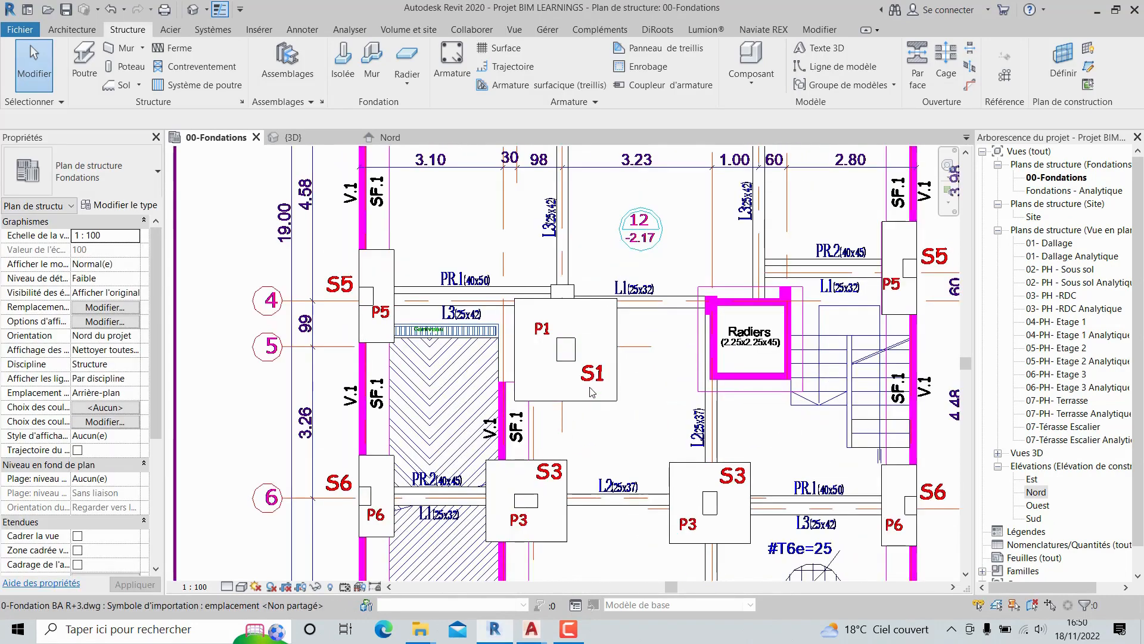
- Set the slab thickness (Losa Espesor) of the S1 P1 footing type to 0.6000
click(617, 368)
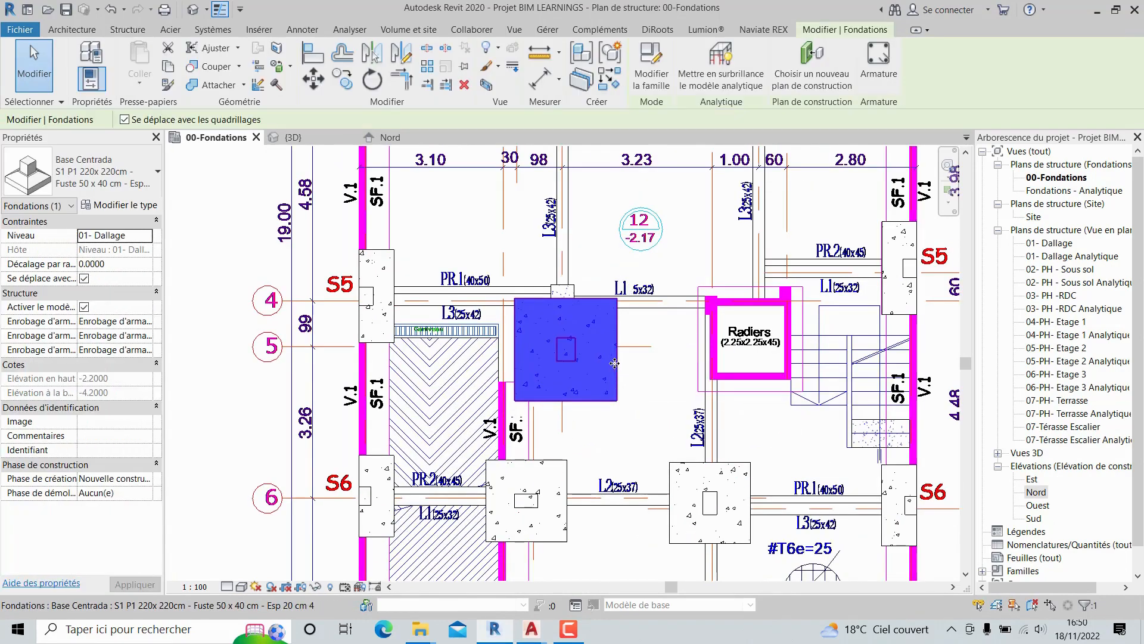
scroll(656, 336, down, 1)
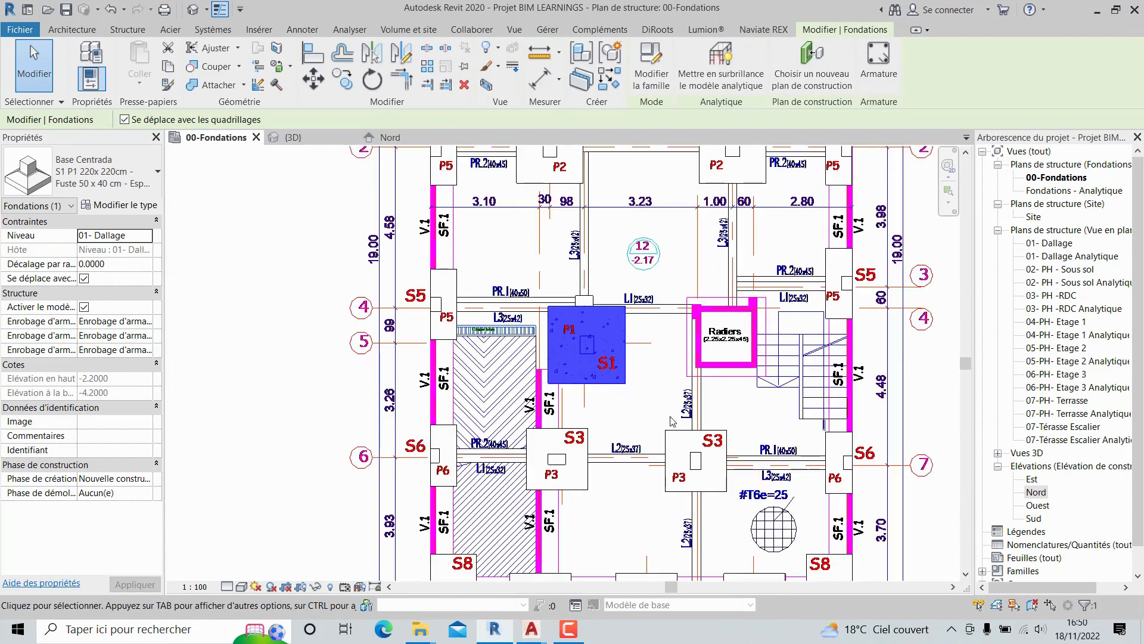
scroll(687, 466, down, 2)
middle_drag(709, 492, 692, 356)
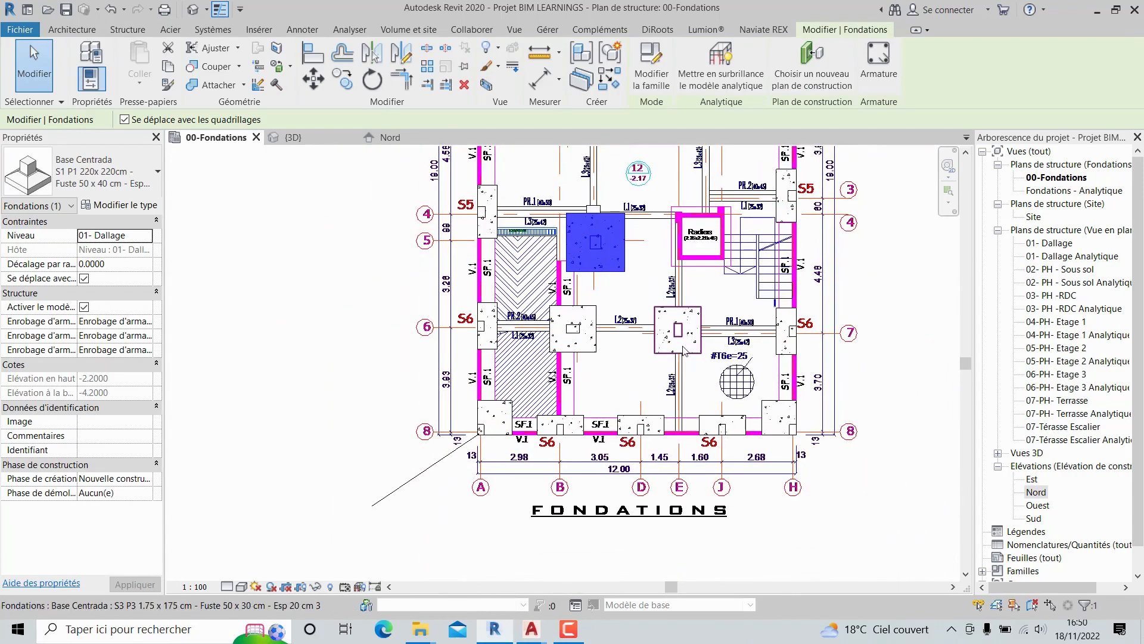
scroll(689, 352, up, 2)
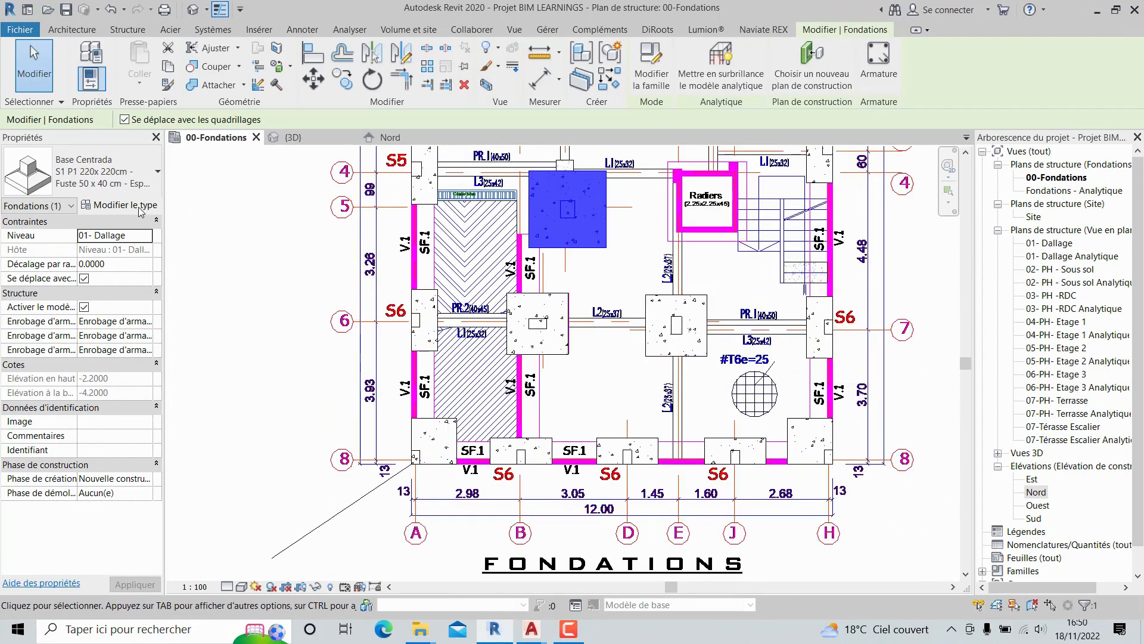
click(141, 209)
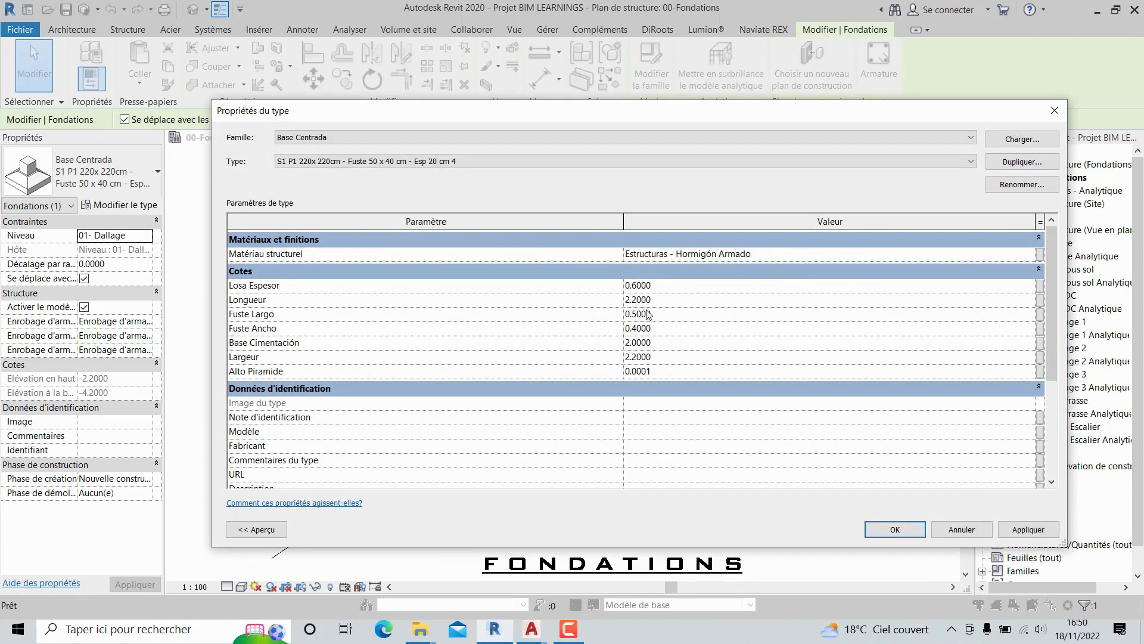
click(903, 529)
- Inspect the S1 footing's slab thickness in the 3D view against the neighbouring footings
middle_drag(615, 303, 607, 347)
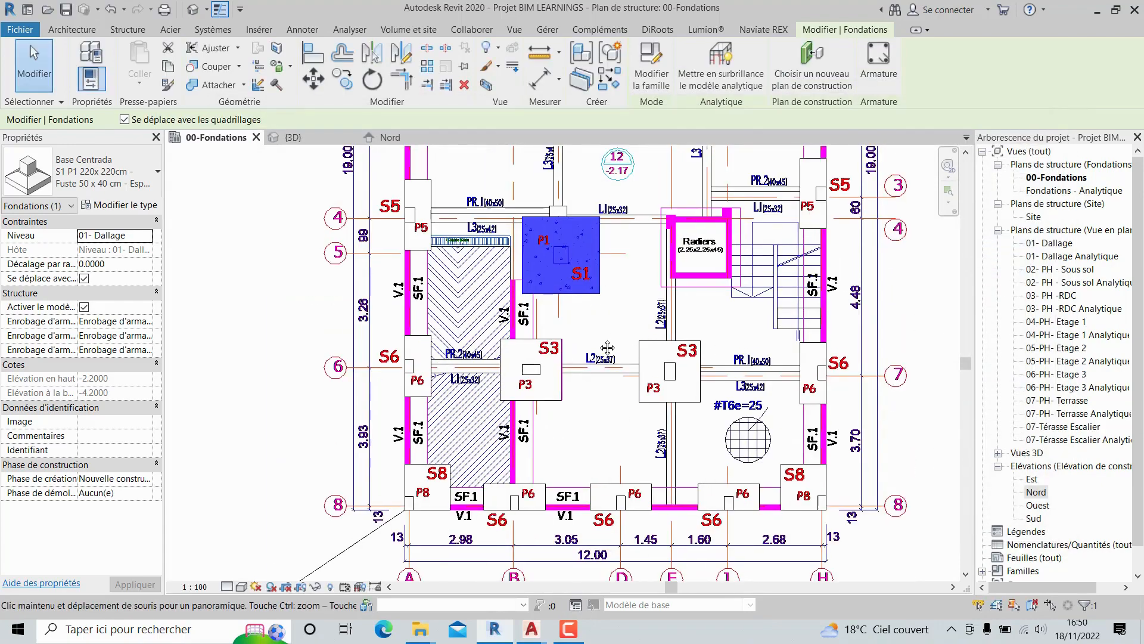
click(291, 137)
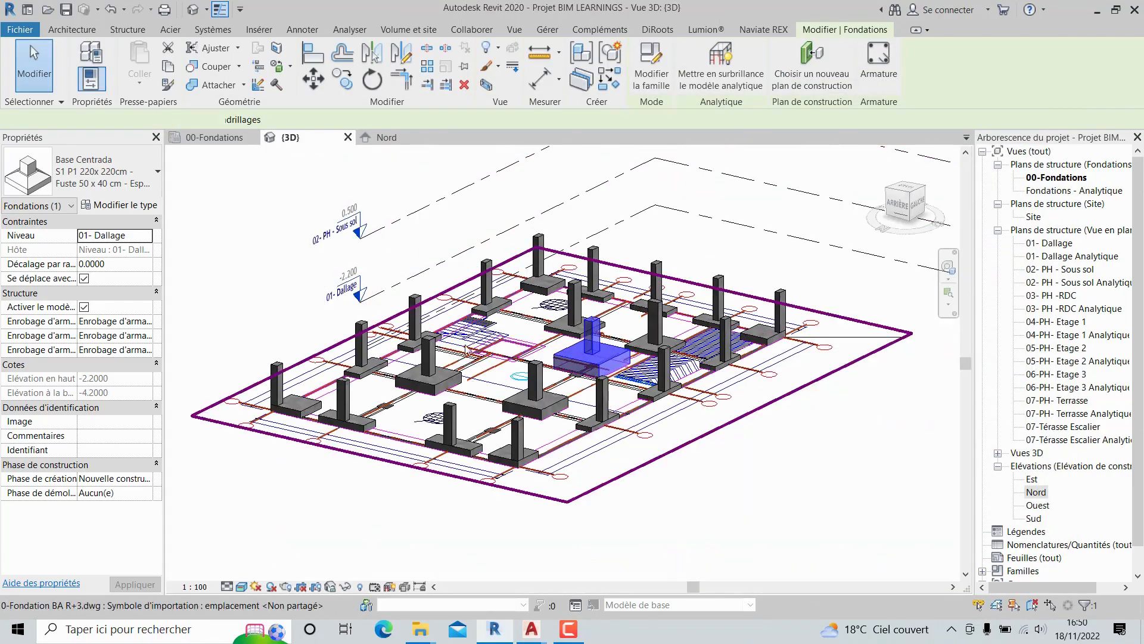
scroll(525, 325, up, 2)
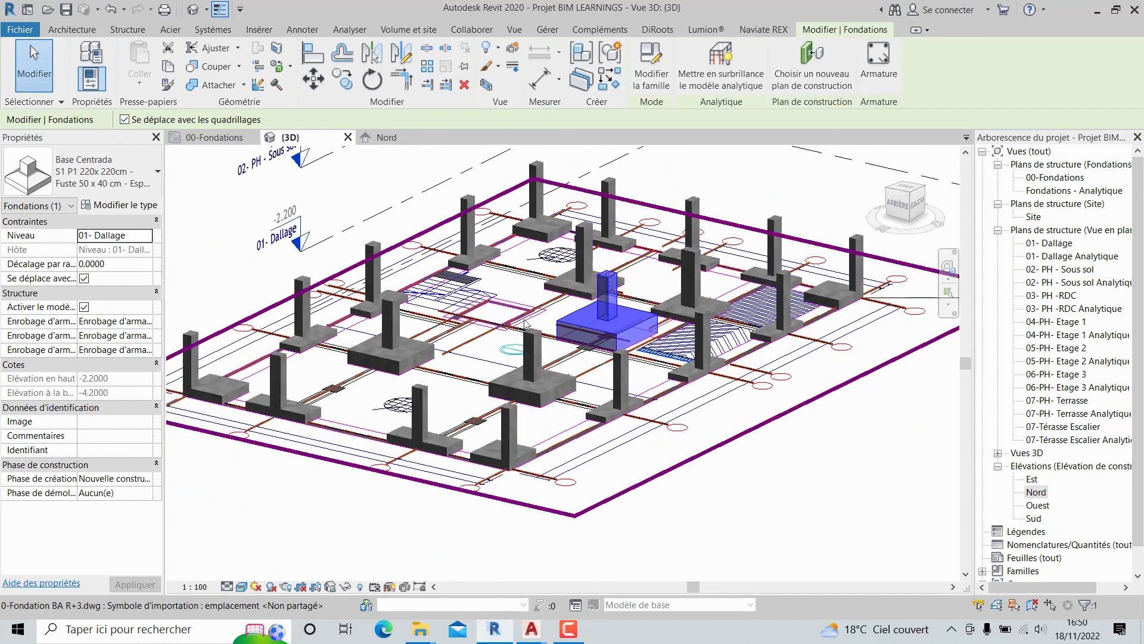
middle_drag(525, 324, 510, 399)
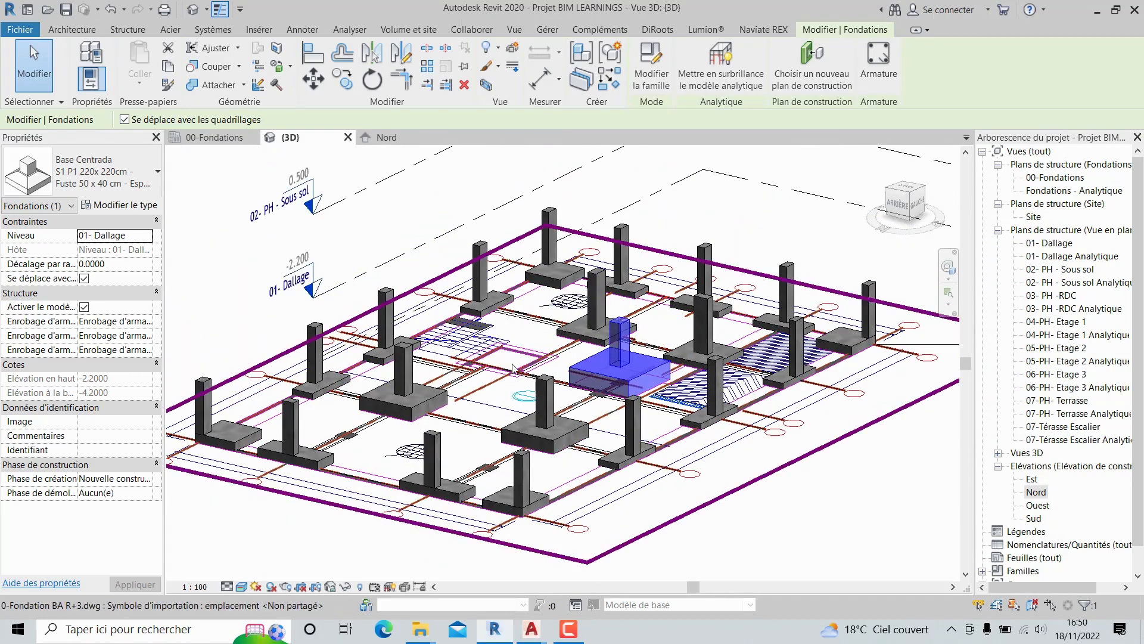
key(Escape)
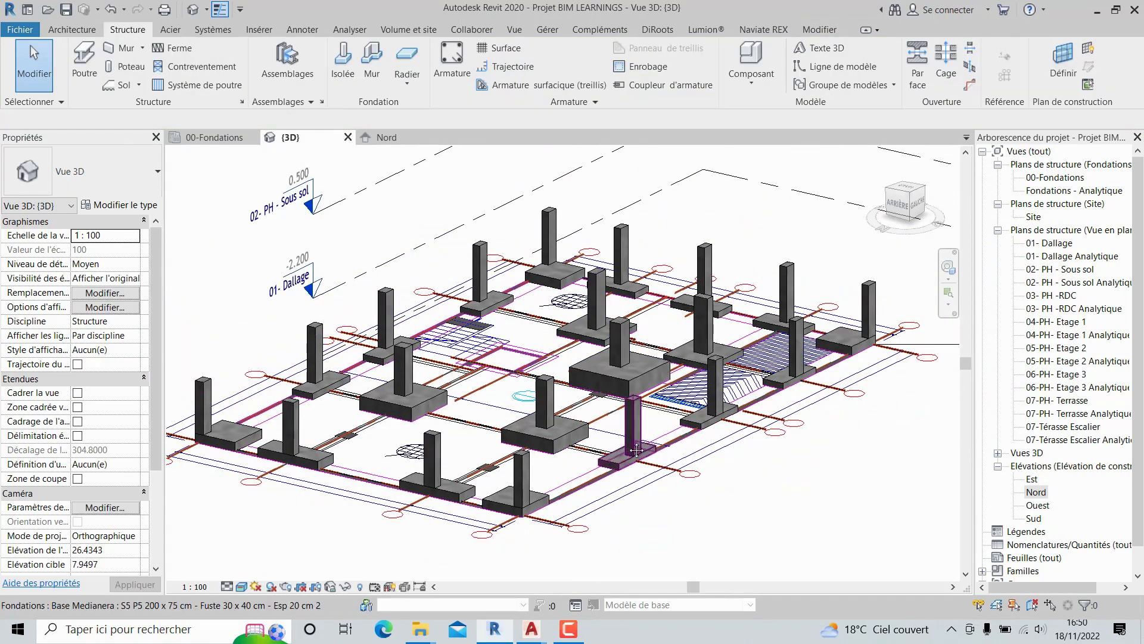
middle_drag(636, 450, 647, 446)
- Select both S7 corner footings on axis 1 in the 00-Fondations plan and look over the remaining footings
click(216, 141)
scroll(438, 274, down, 3)
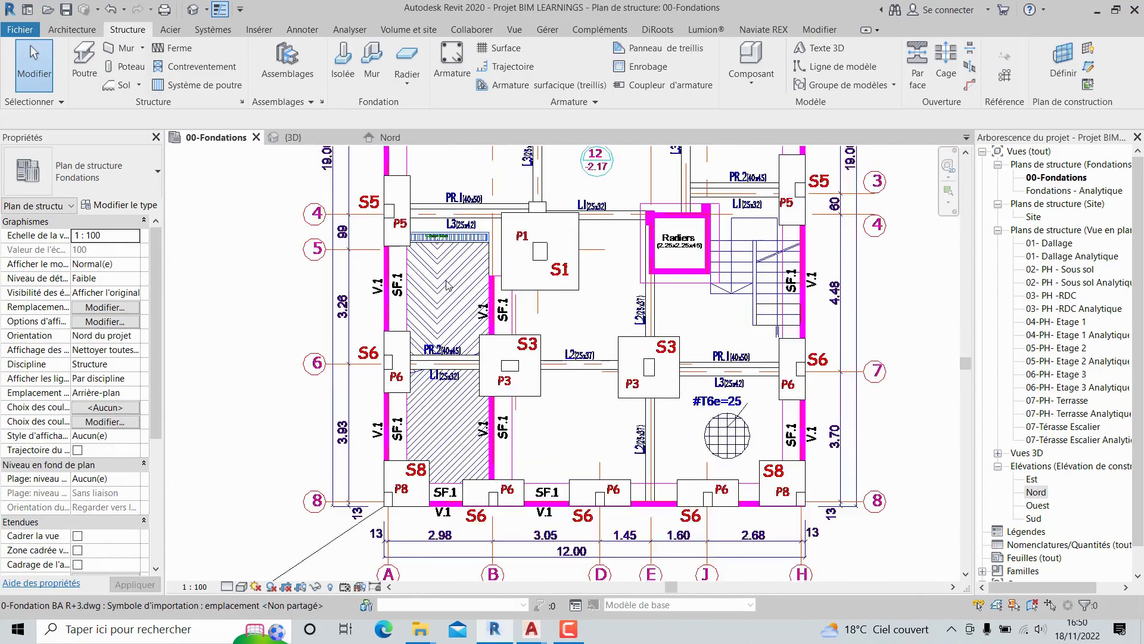
middle_drag(458, 289, 490, 567)
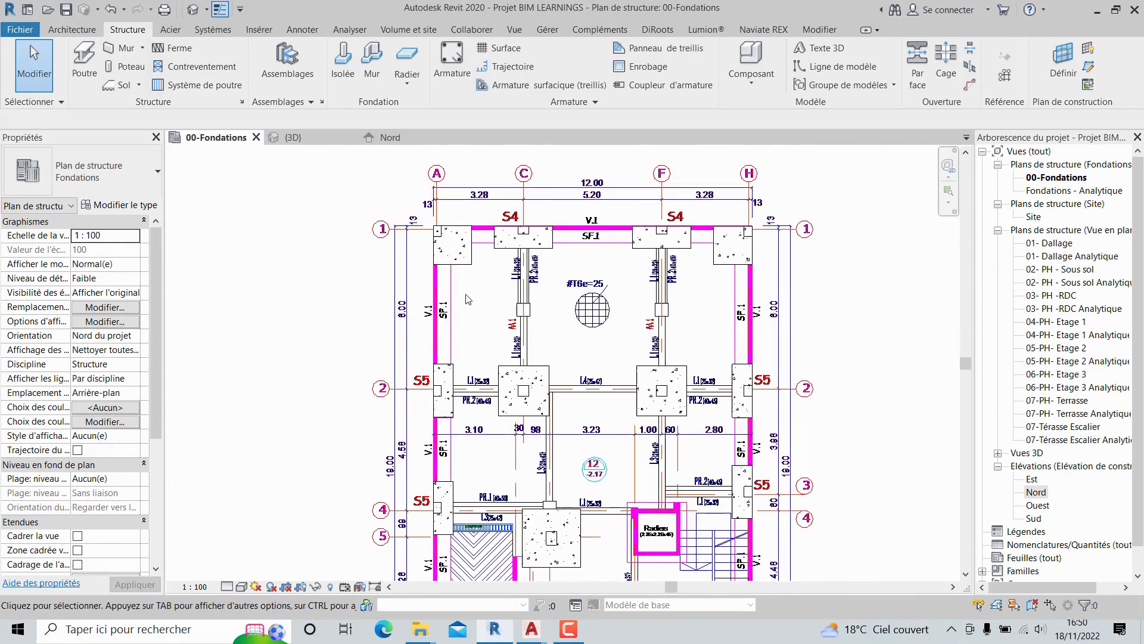
click(472, 244)
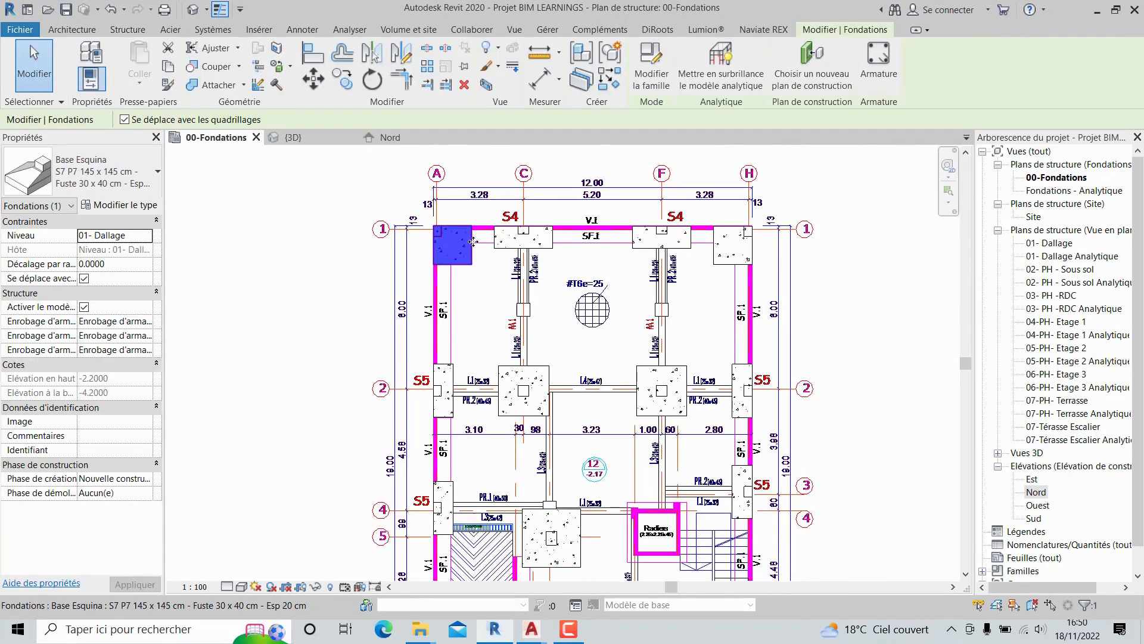
scroll(733, 255, up, 2)
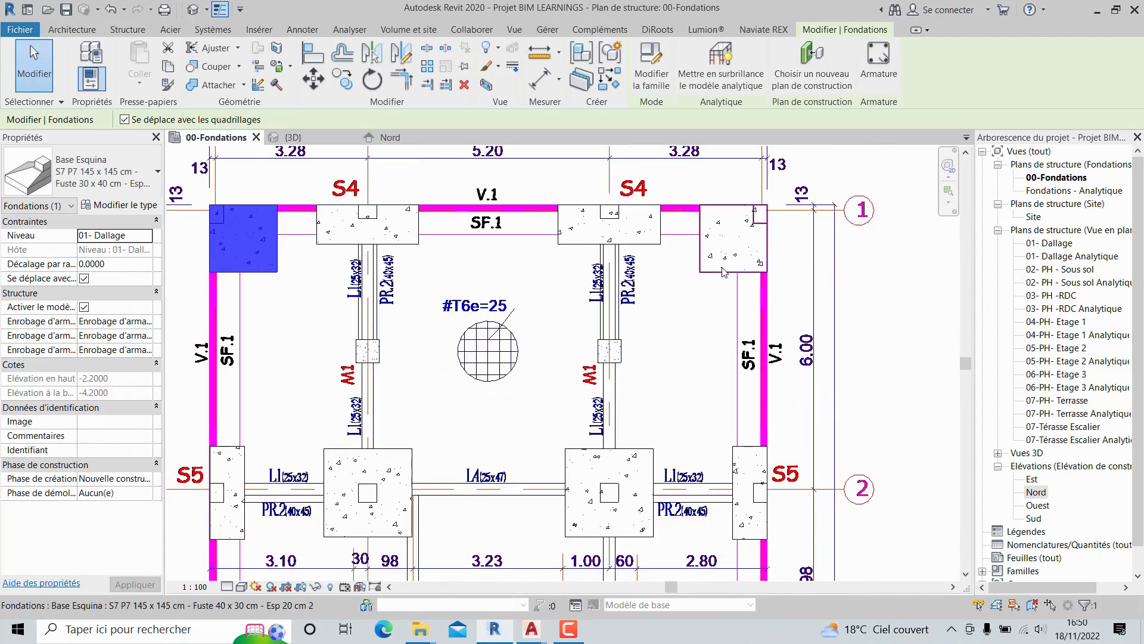
ctrl+click(722, 267)
scroll(721, 266, down, 2)
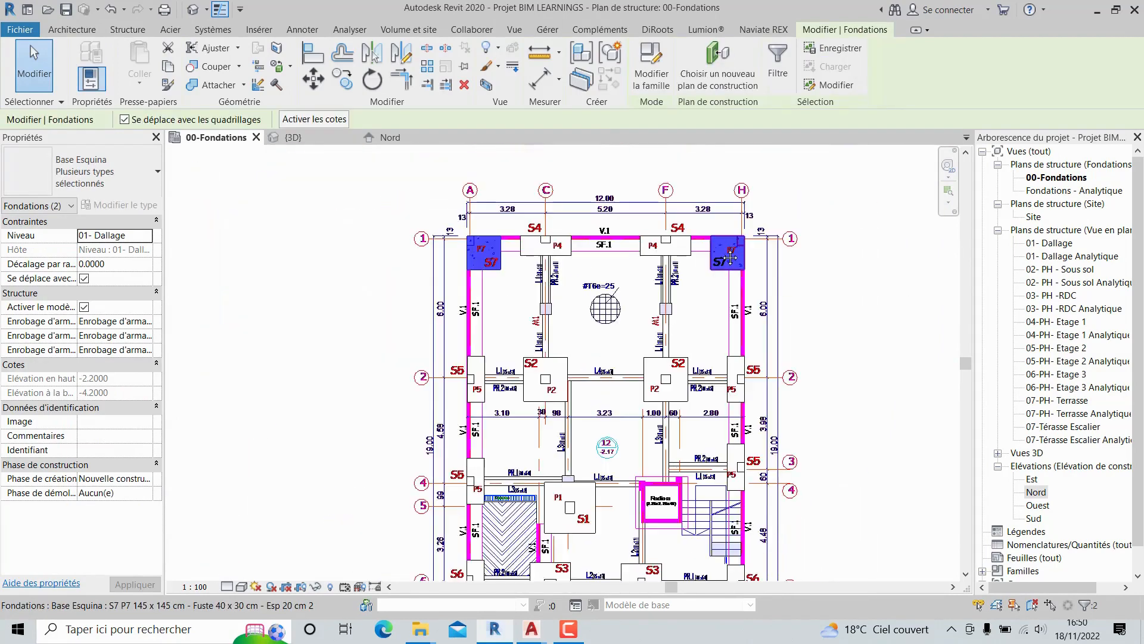
middle_drag(622, 467, 649, 341)
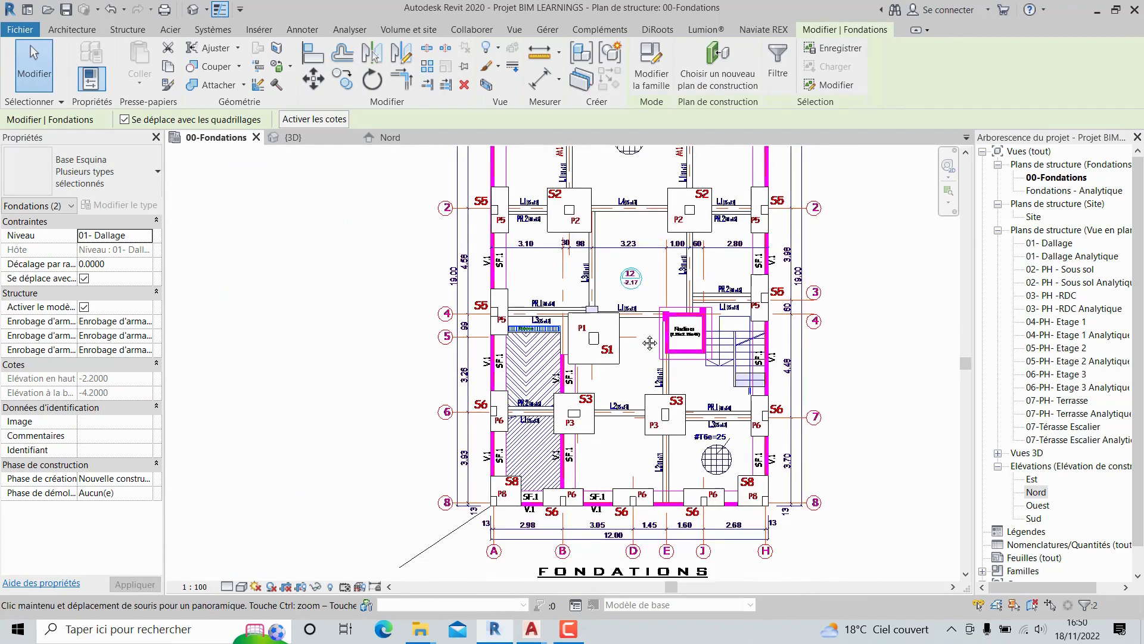
scroll(648, 340, up, 1)
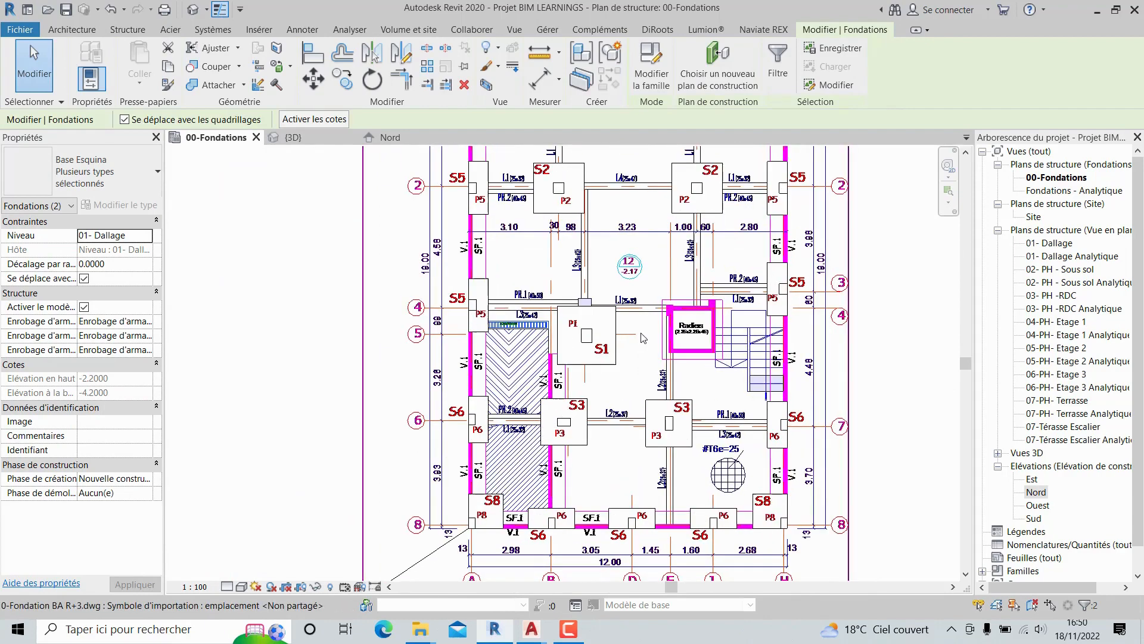
middle_drag(624, 346, 580, 360)
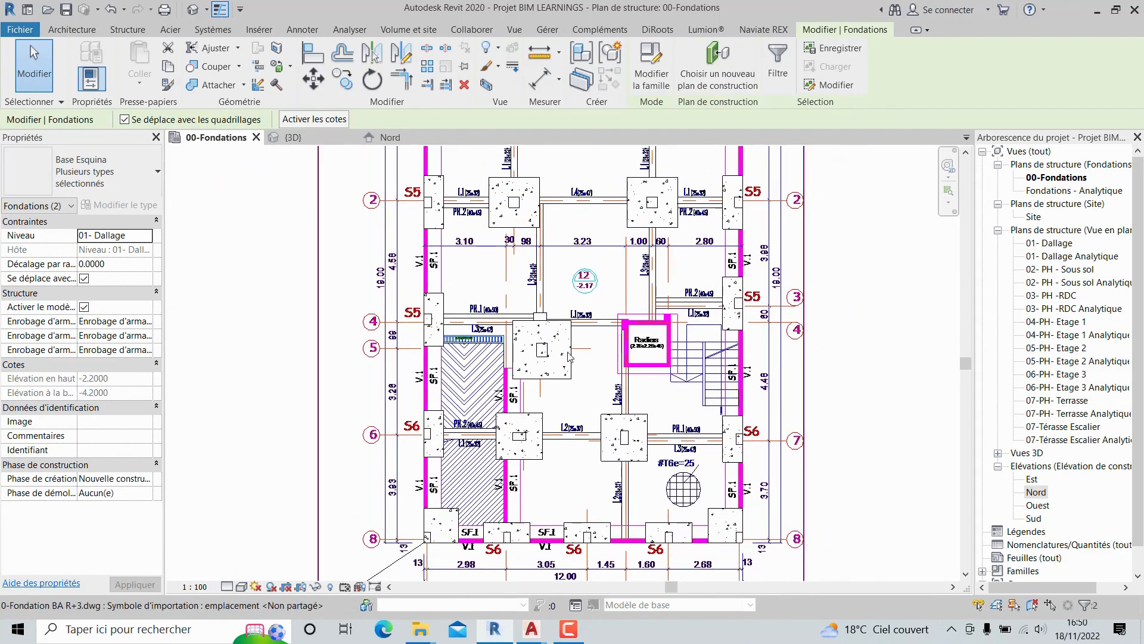
- Switch to AutoCAD and examine the footing section details from S1 to S8 for their slab thicknesses
click(530, 630)
click(883, 583)
scroll(799, 382, down, 5)
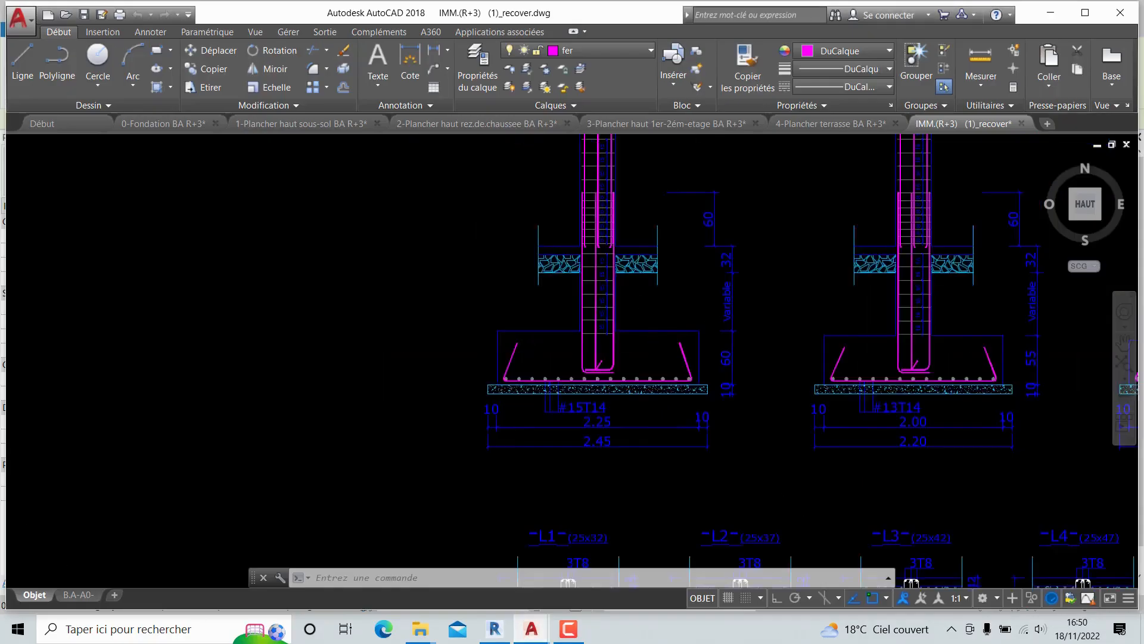
middle_drag(531, 484, 378, 430)
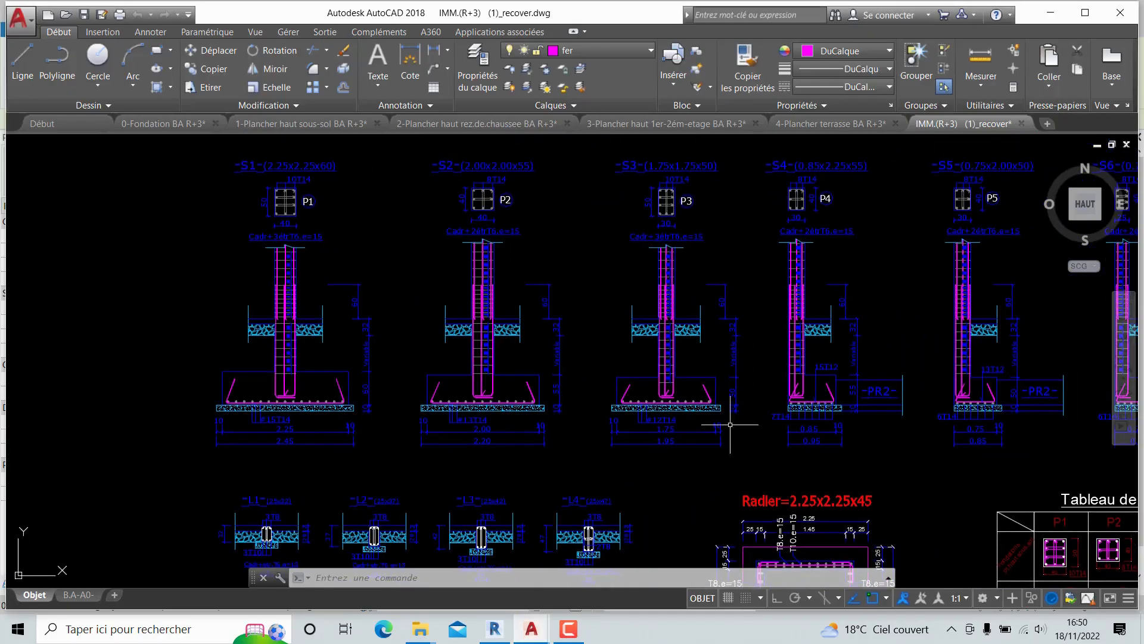
middle_drag(727, 409, 526, 408)
middle_drag(760, 429, 327, 429)
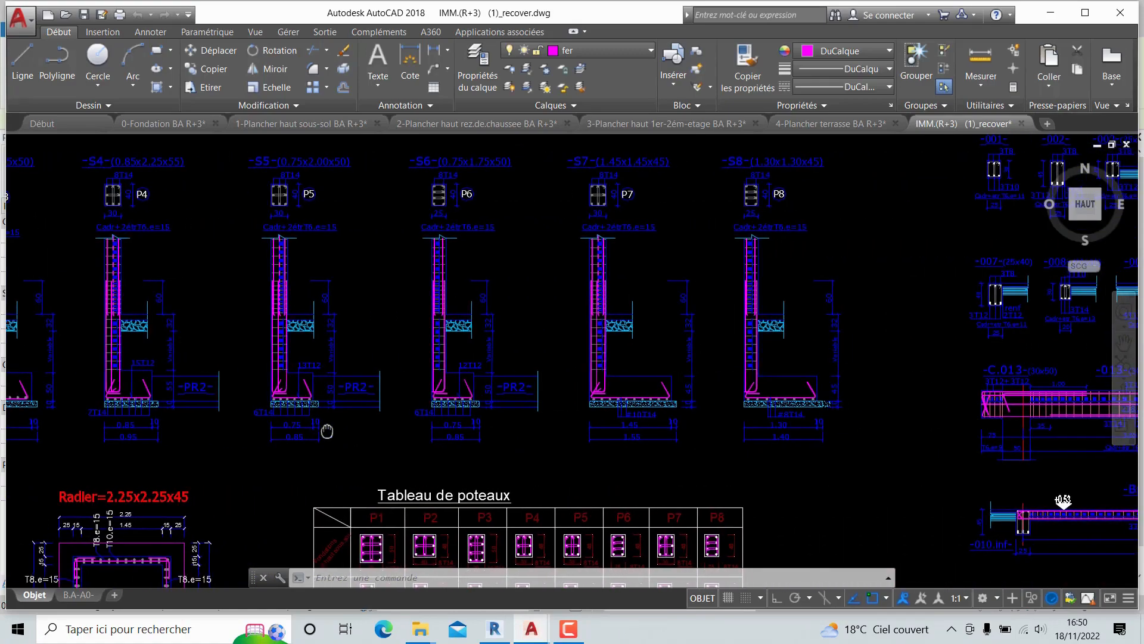
scroll(618, 427, up, 2)
scroll(618, 427, up, 2)
middle_drag(564, 409, 619, 393)
scroll(620, 393, down, 5)
- Switch to Revit and set the slab thickness (Losa Espesor) of the S7 P7 Fuste 30 x 40 cm corner footing type on axis 1 to 0.4500
click(494, 629)
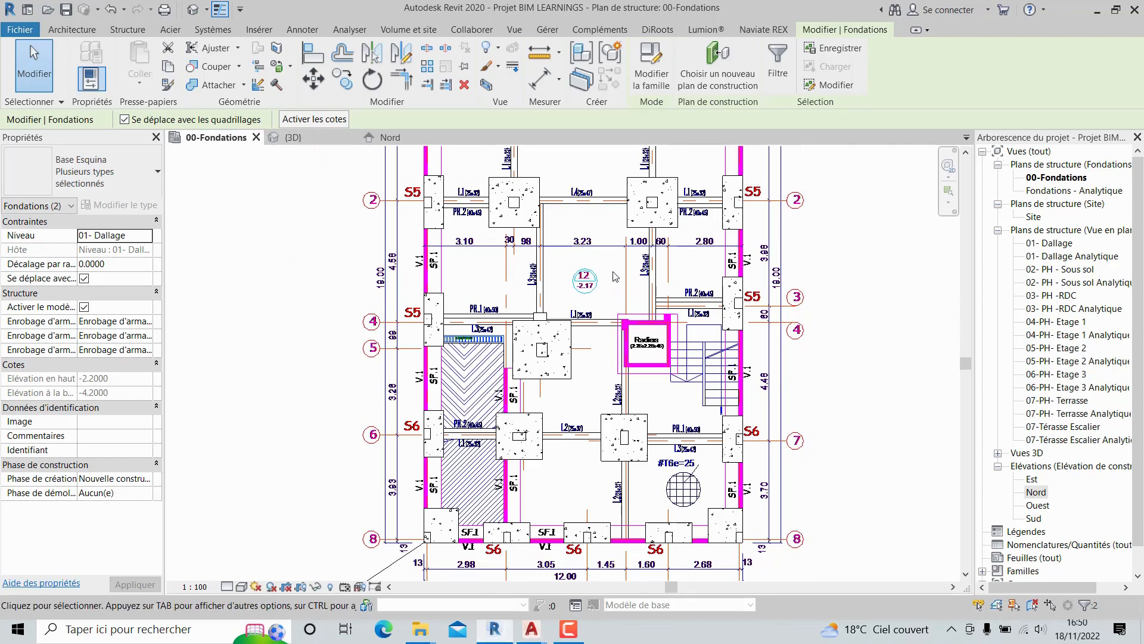
middle_drag(621, 278, 642, 414)
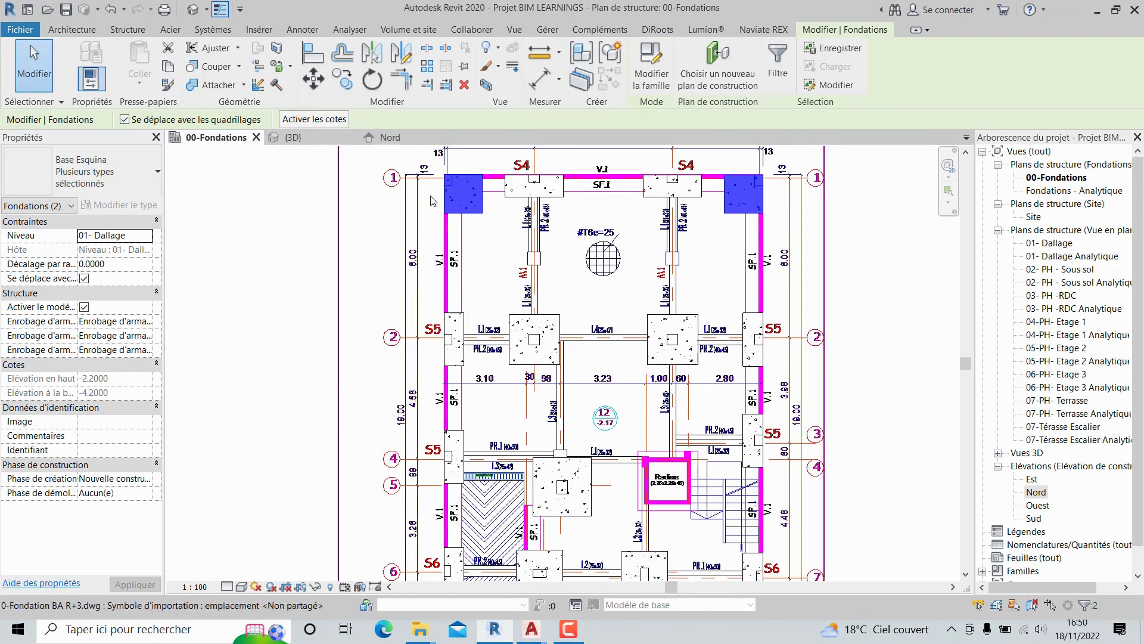
click(455, 197)
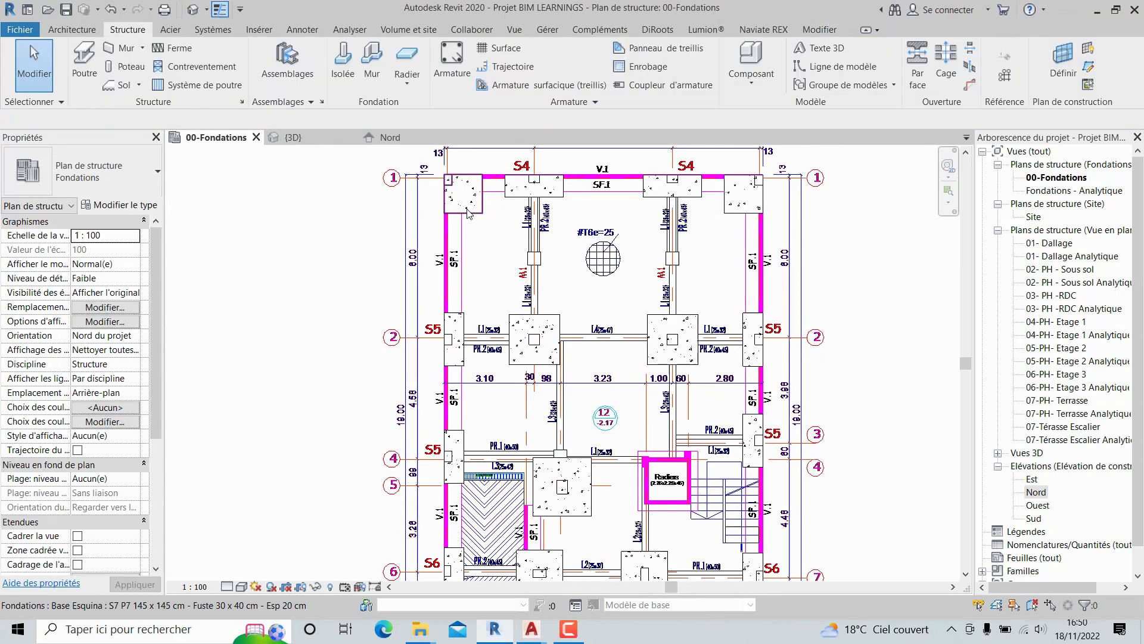
click(467, 209)
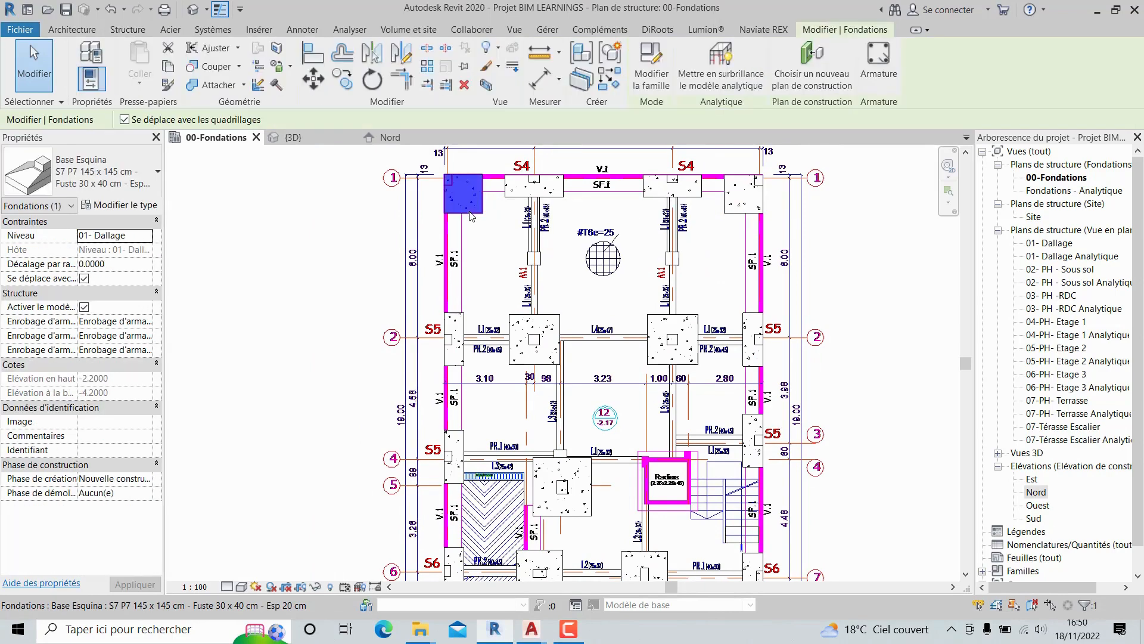
click(137, 207)
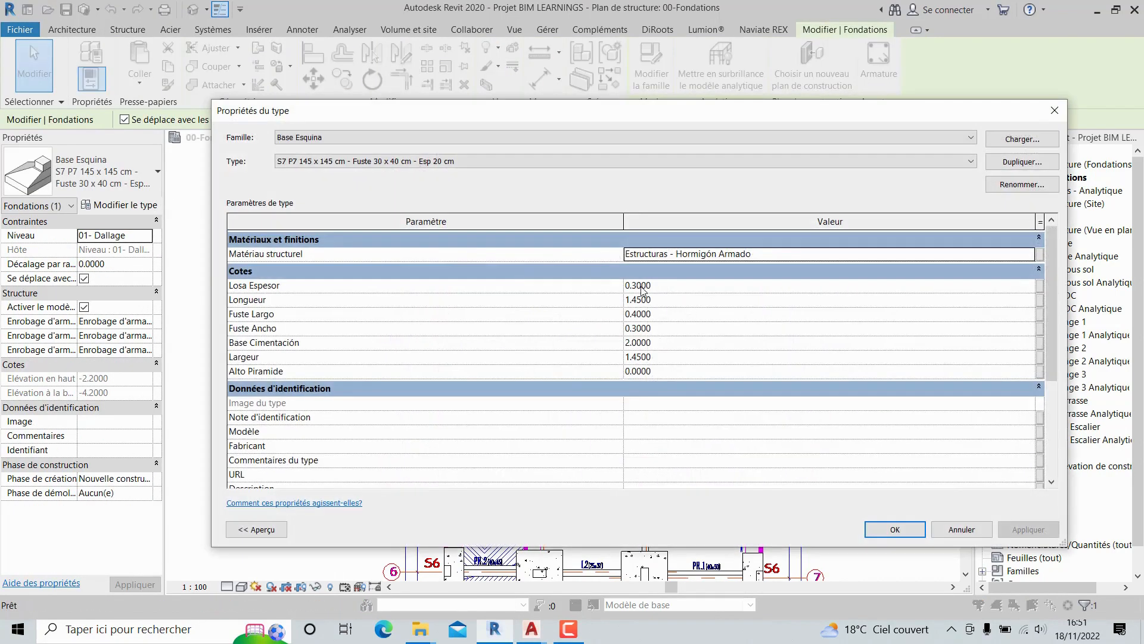
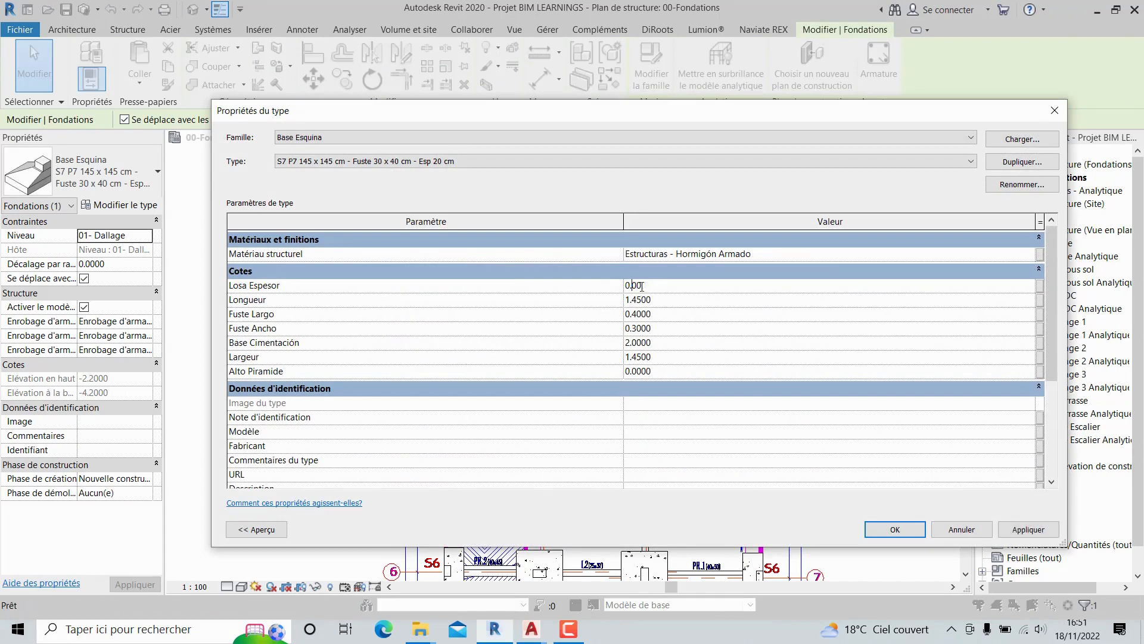
click(1018, 530)
click(691, 382)
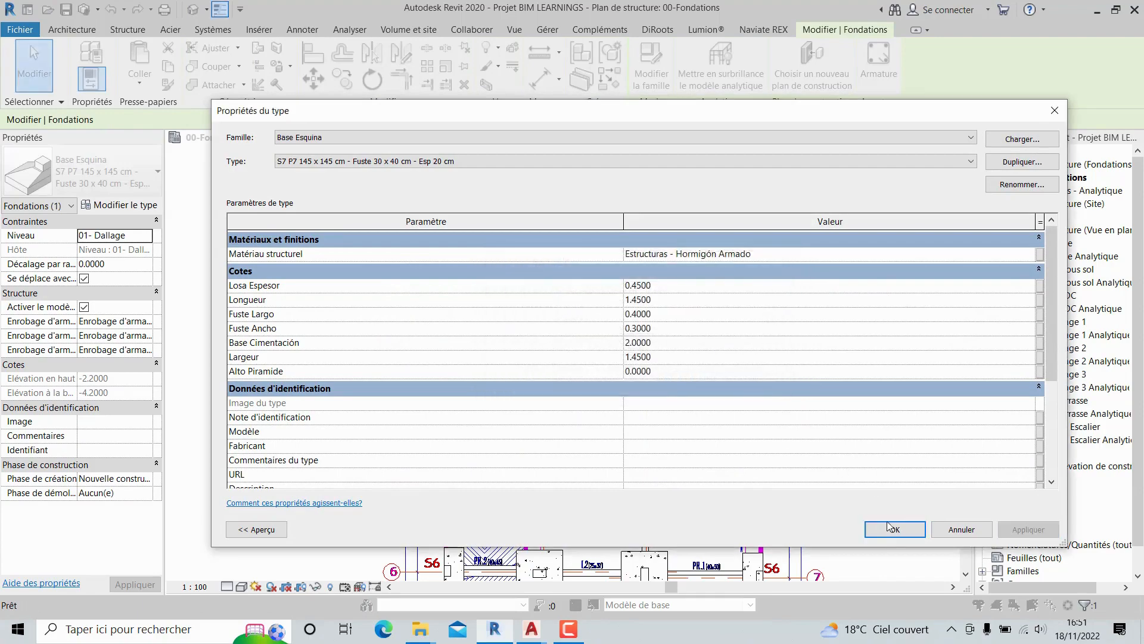
click(894, 530)
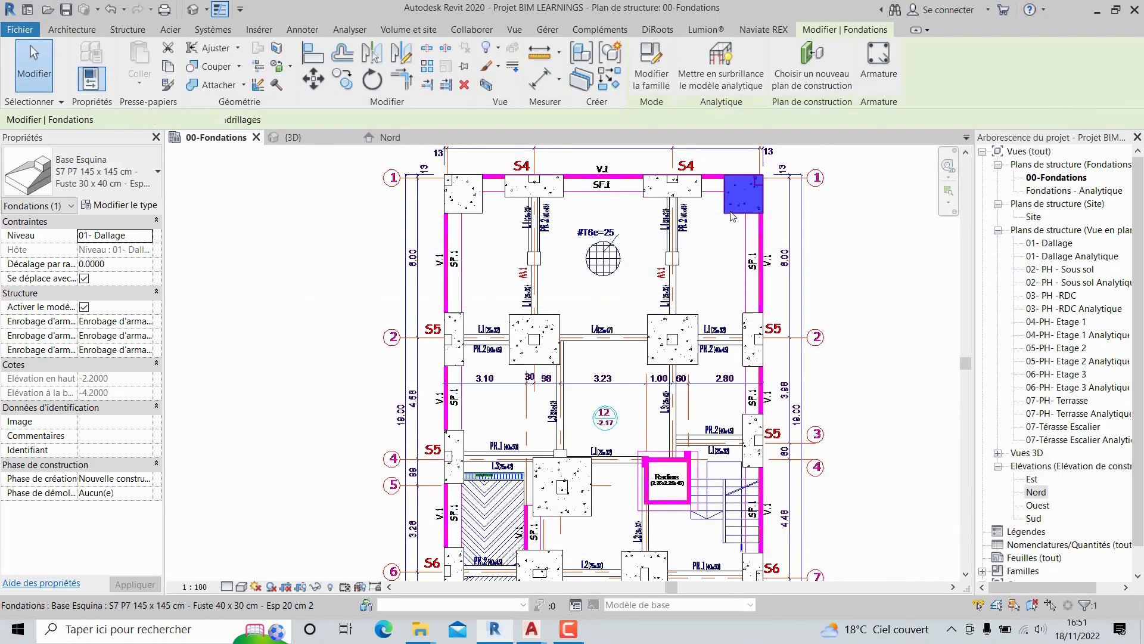
- Correct the slab thickness (Losa Espesor) of the other S7 P7 corner footing type, Fuste 40 x 30 cm, accepting the family warning
click(119, 205)
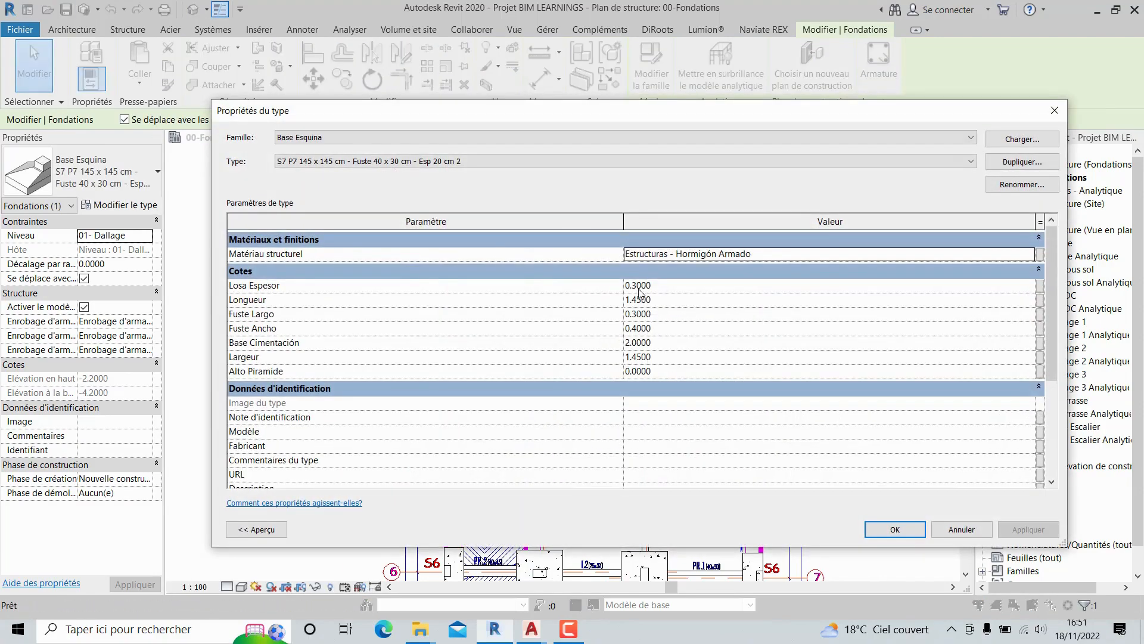
click(642, 286)
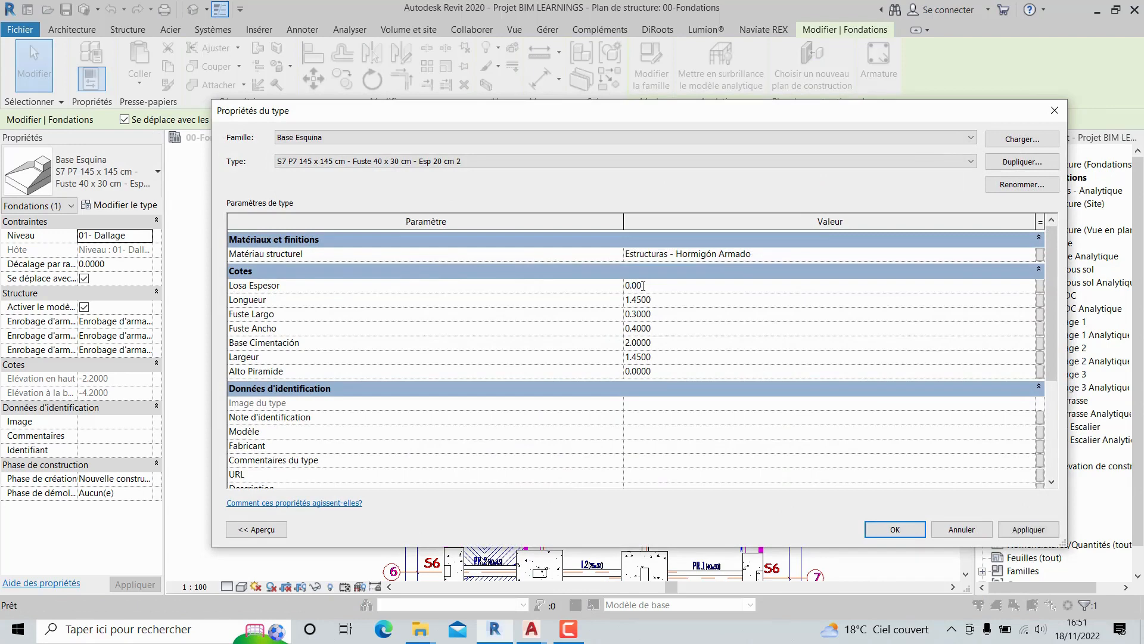
click(892, 532)
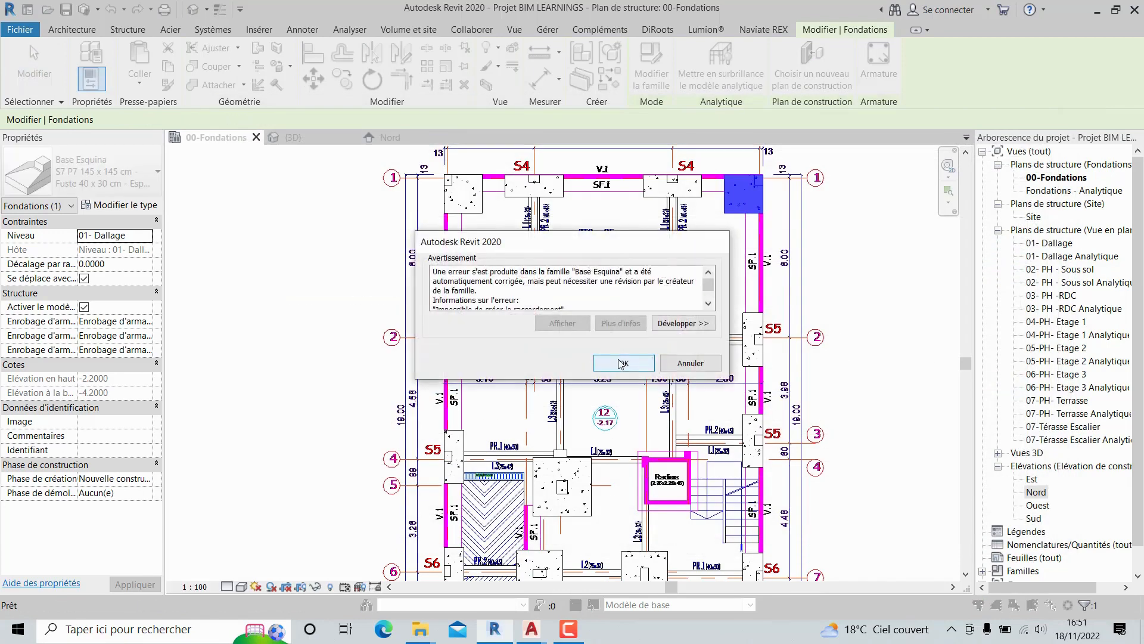
click(624, 362)
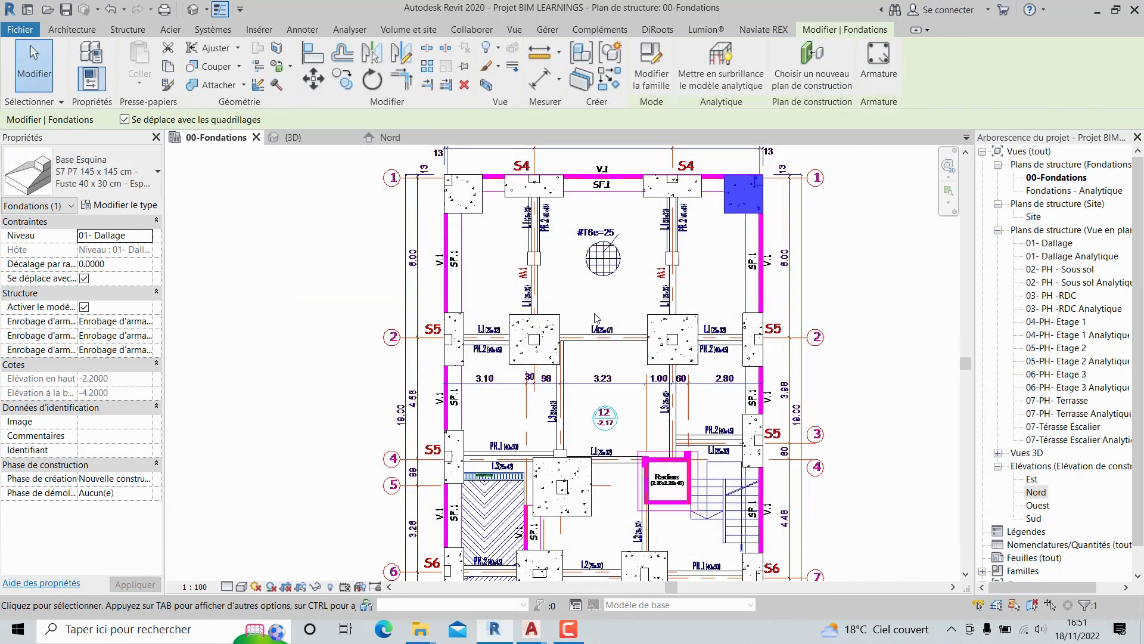
- Locate the S5 edge footing on axis 2 and examine the S4 to S6 section details in AutoCAD for their slab thicknesses
scroll(599, 313, up, 1)
click(600, 312)
middle_drag(606, 316, 639, 314)
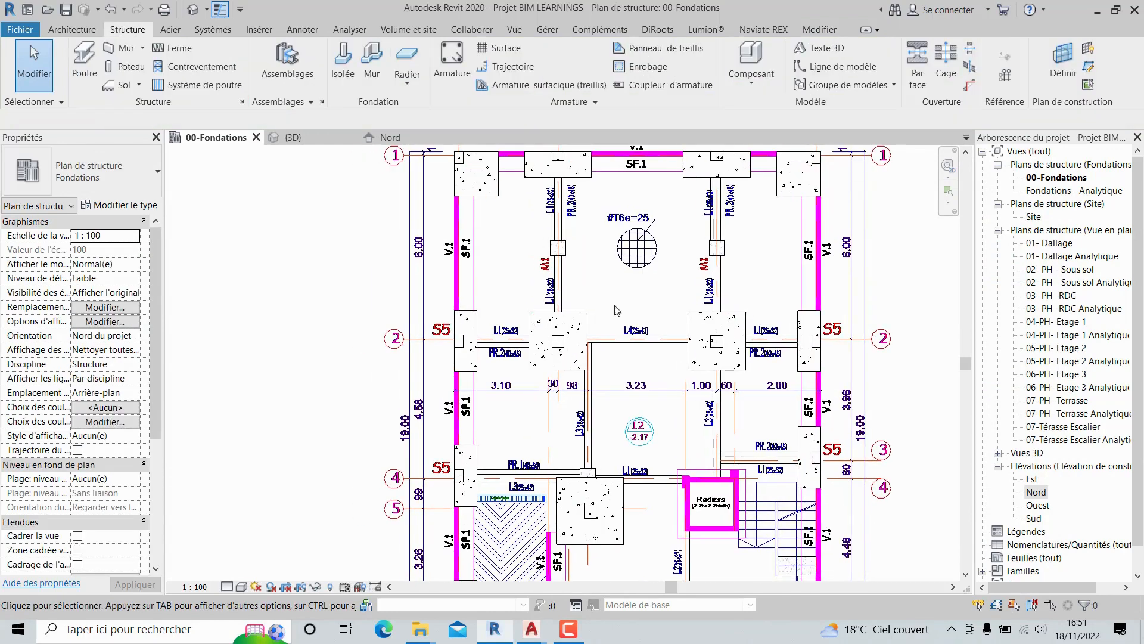
scroll(471, 334, up, 3)
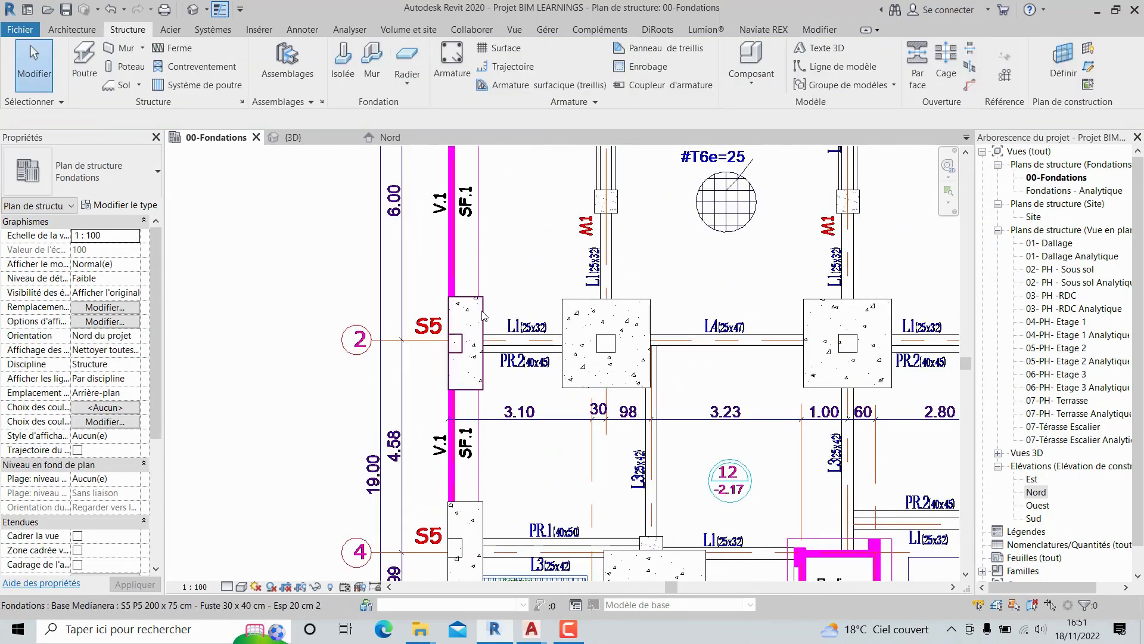
mouse_move(531, 631)
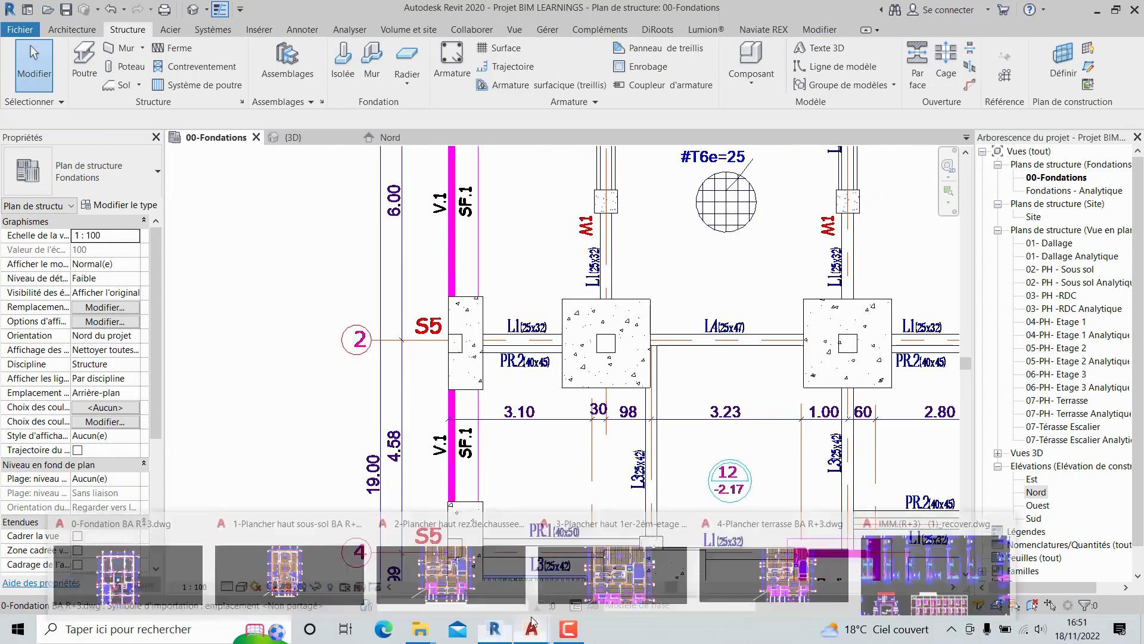
click(871, 561)
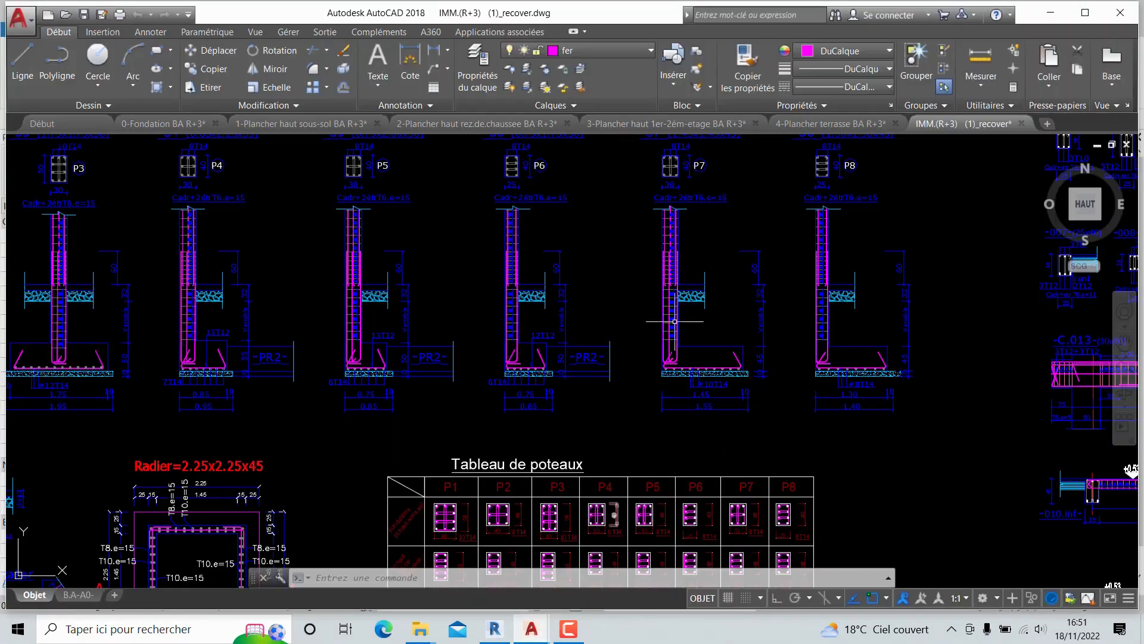
middle_drag(691, 323, 901, 354)
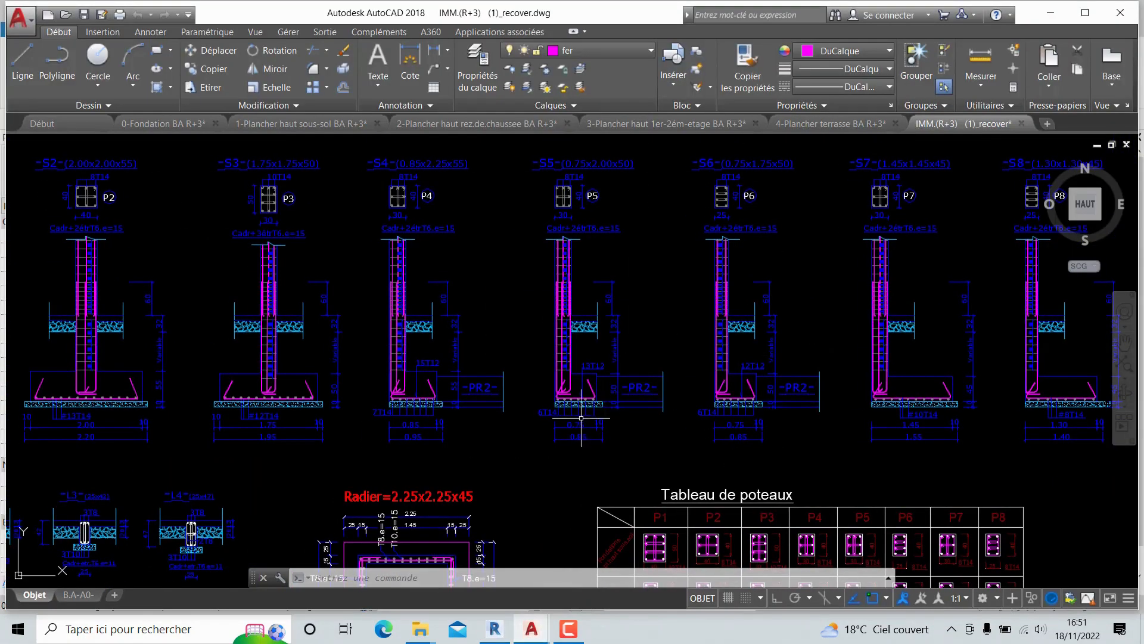
scroll(578, 417, up, 2)
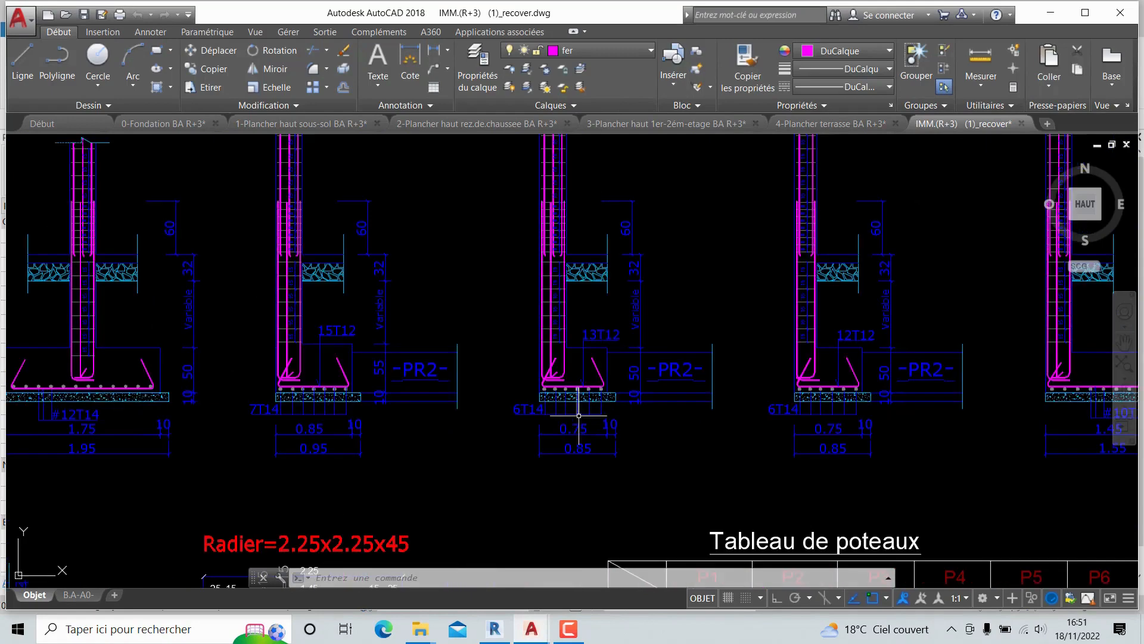
mouse_move(536, 633)
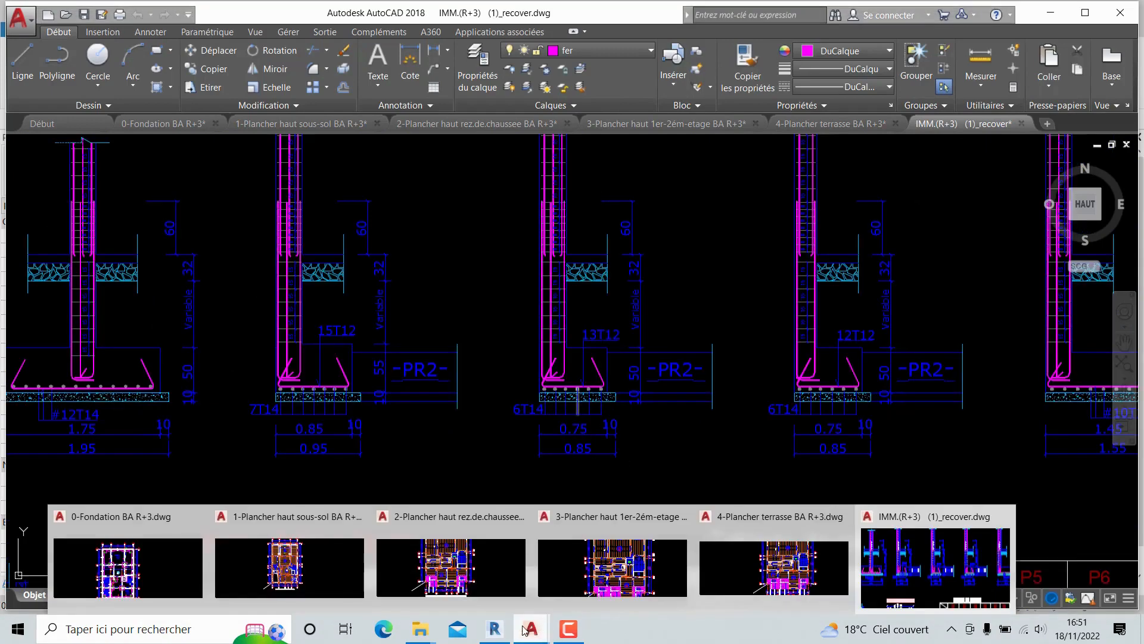
- Switch back to Revit and select an S6 P6 edge footing in the 3D view
click(494, 629)
middle_drag(640, 393, 632, 391)
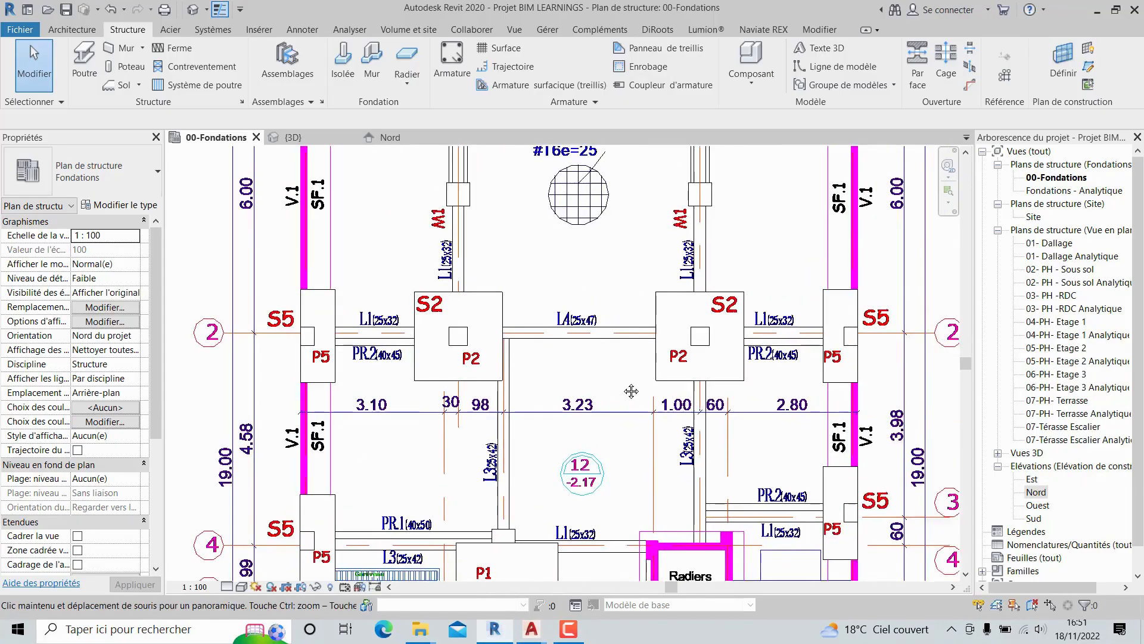
scroll(631, 391, down, 4)
mouse_move(732, 557)
middle_down()
mouse_move(668, 453)
mouse_move(668, 468)
middle_up()
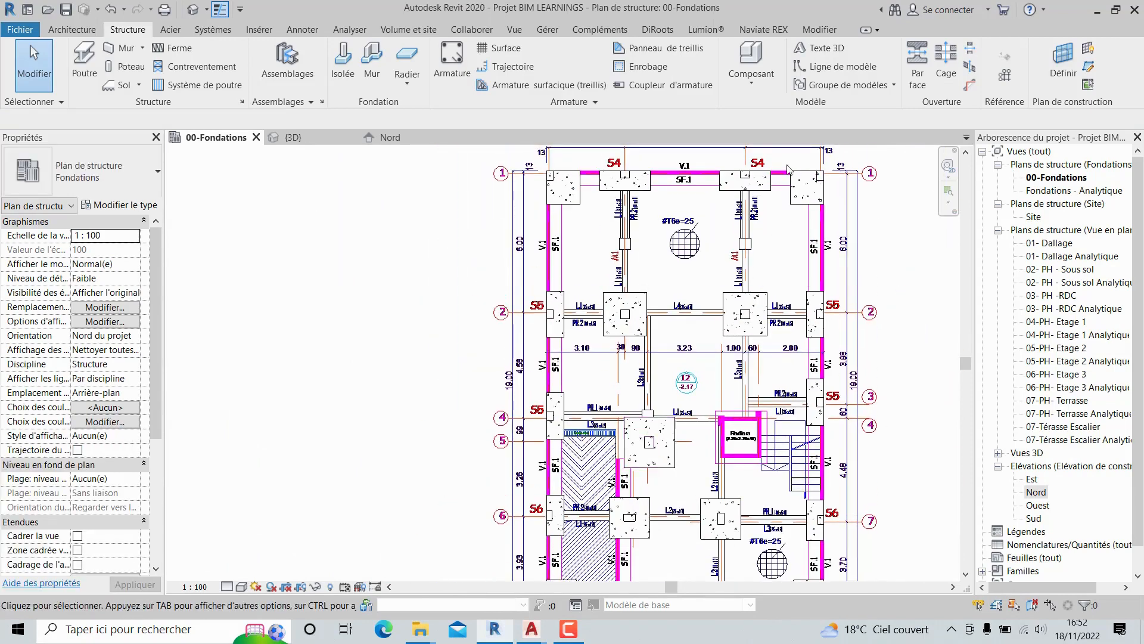
scroll(788, 168, up, 2)
click(290, 137)
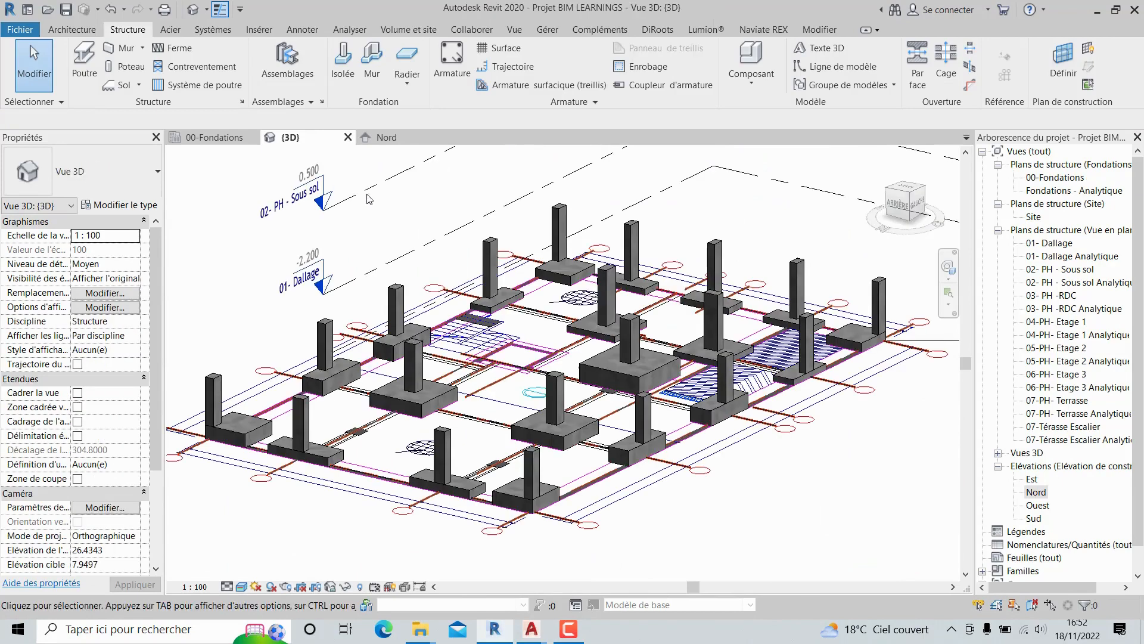
click(689, 299)
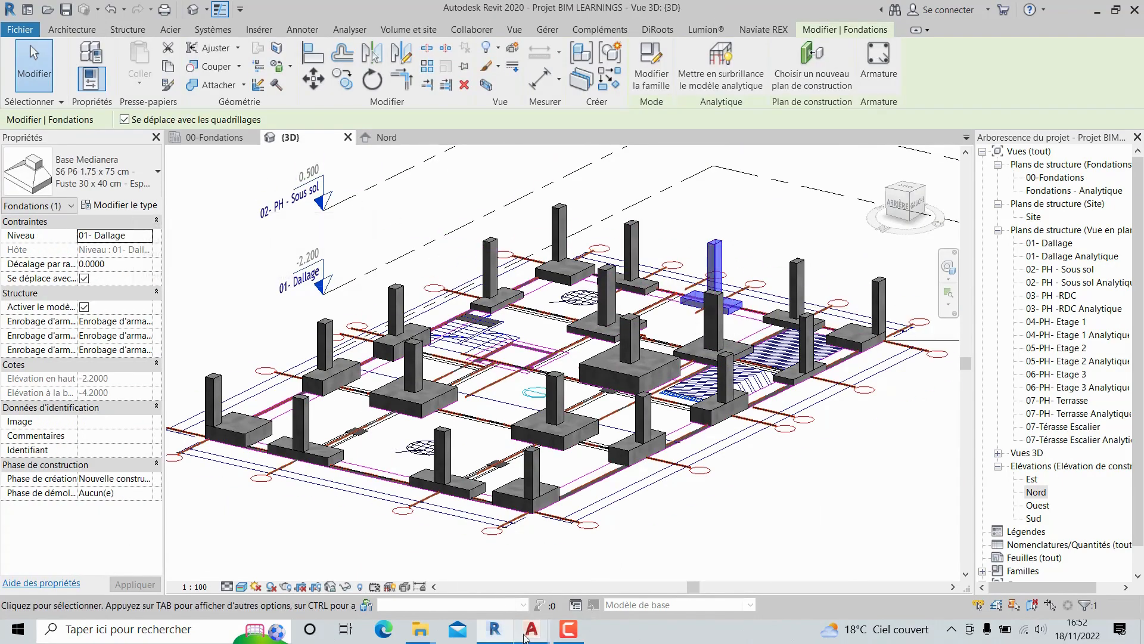
- Switch to AutoCAD's IMM.(R+3) (1)_recover.dwg and compare the slab thicknesses in the footing sections from S1 to S6
mouse_move(526, 639)
click(868, 596)
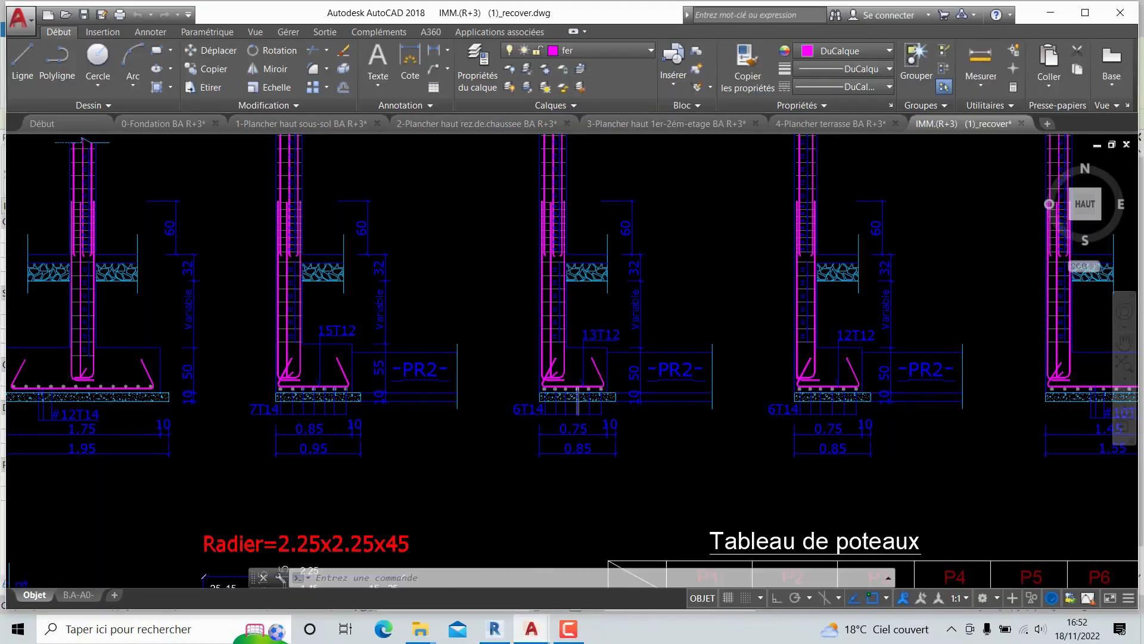
scroll(749, 485, down, 5)
scroll(612, 442, up, 4)
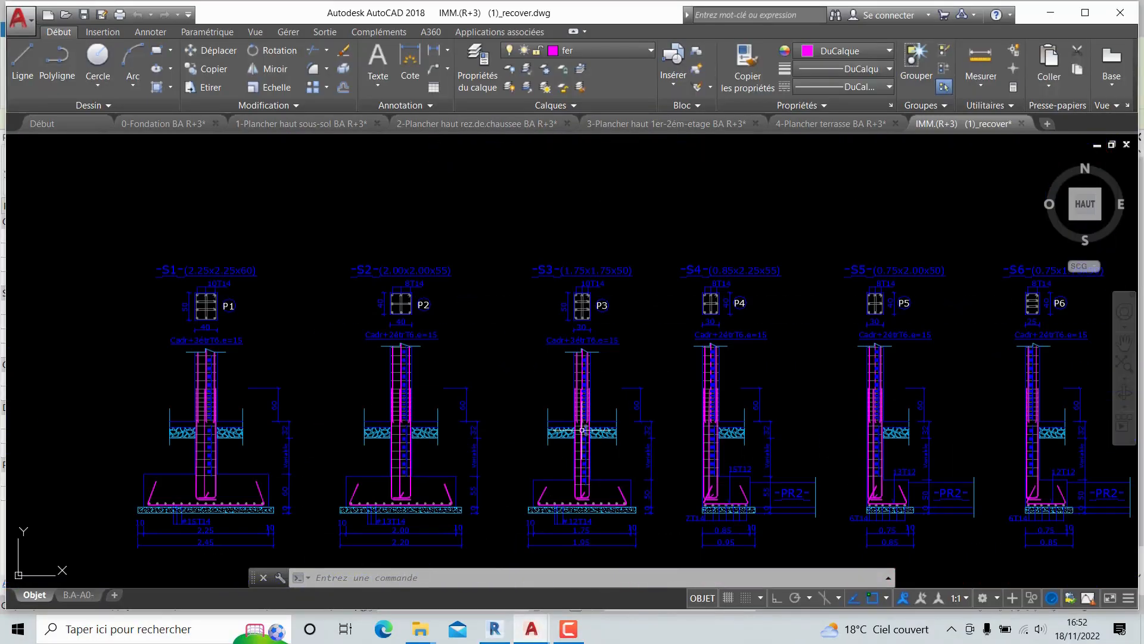
scroll(754, 518, up, 3)
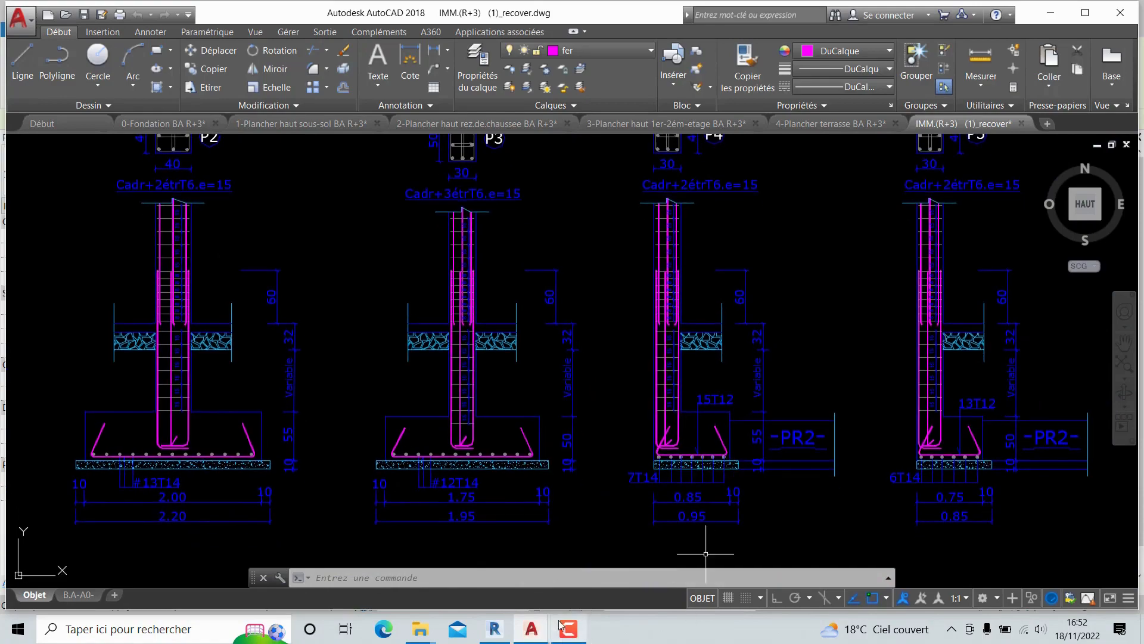
- Switch to Revit and correct the slab thickness (Losa Espesor) of the selected S6 P6 1.75 x 75 cm footing type, accepting the family warning
click(506, 633)
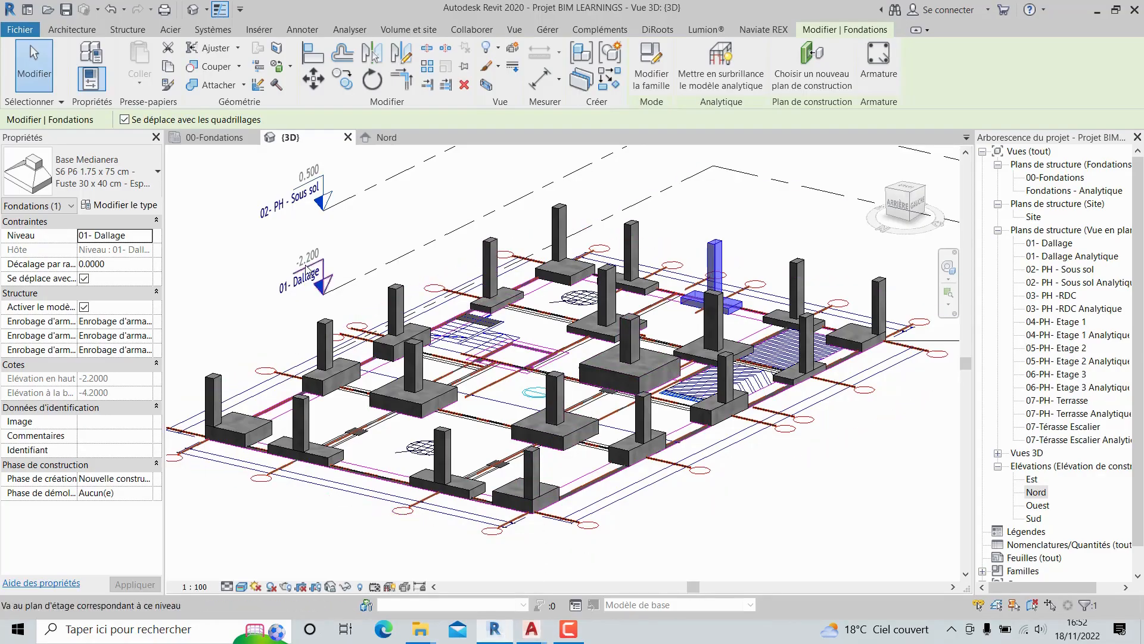
click(120, 206)
click(641, 286)
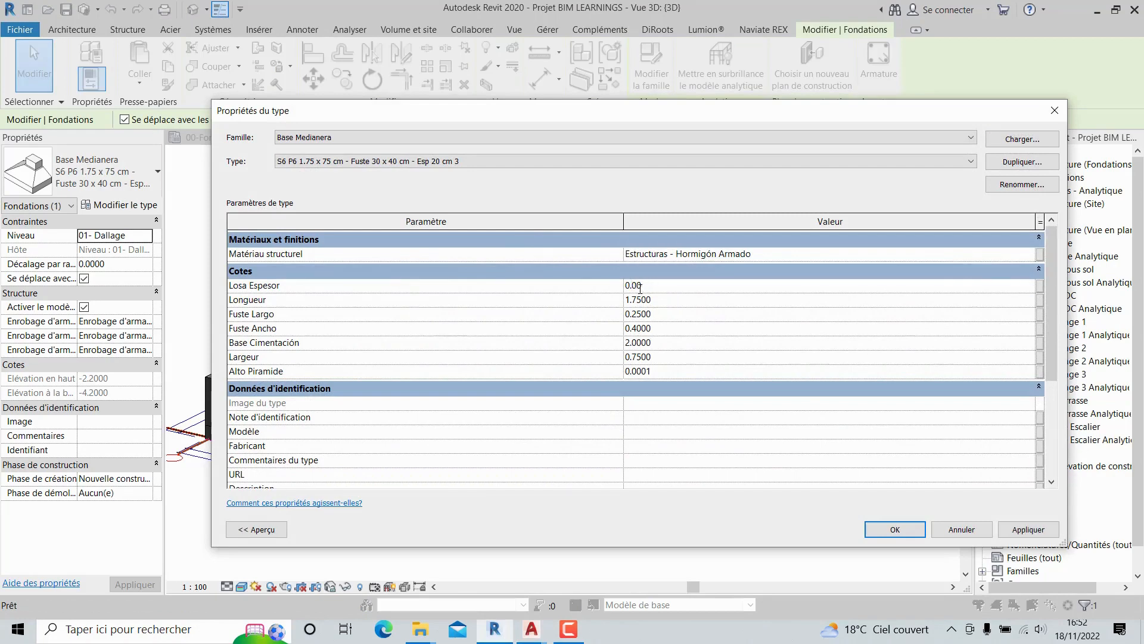
click(875, 528)
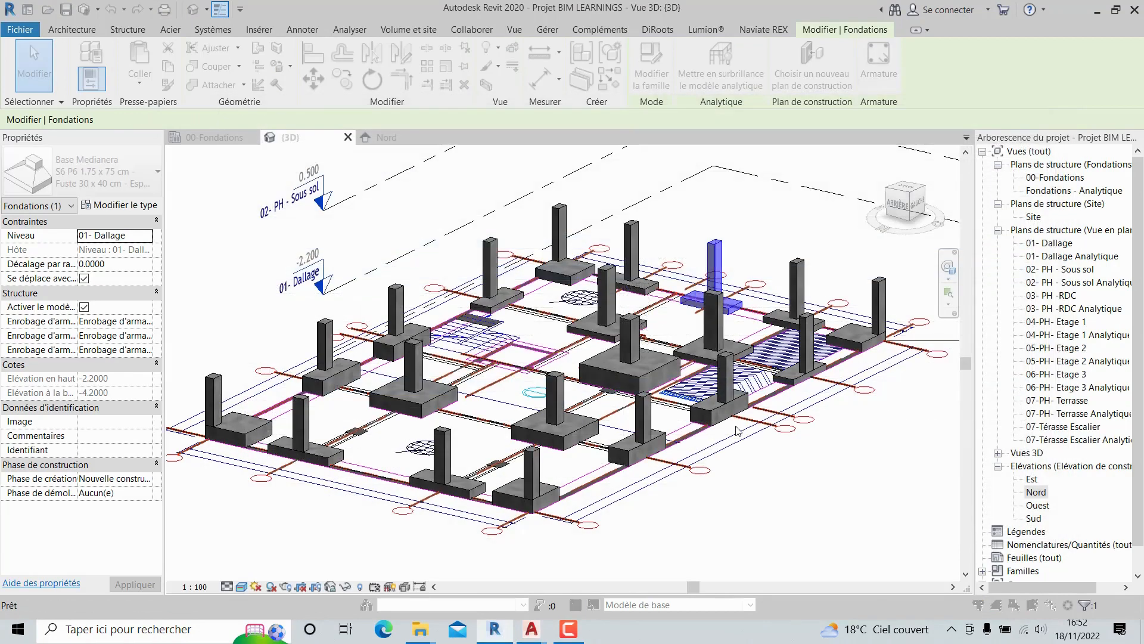
click(624, 364)
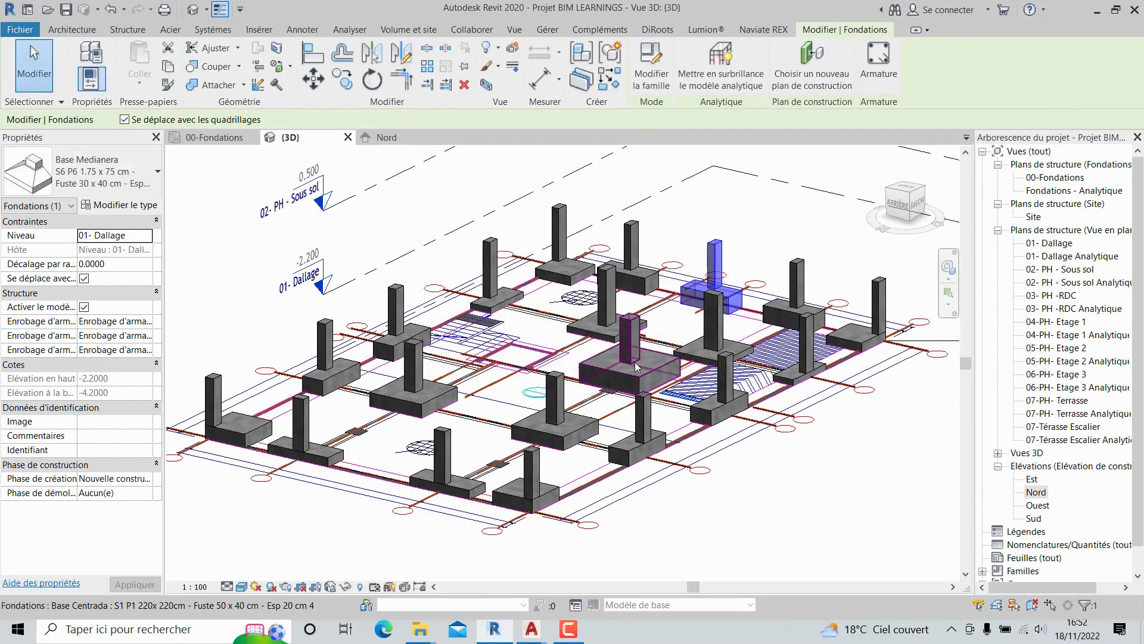
key(Escape)
scroll(772, 438, down, 4)
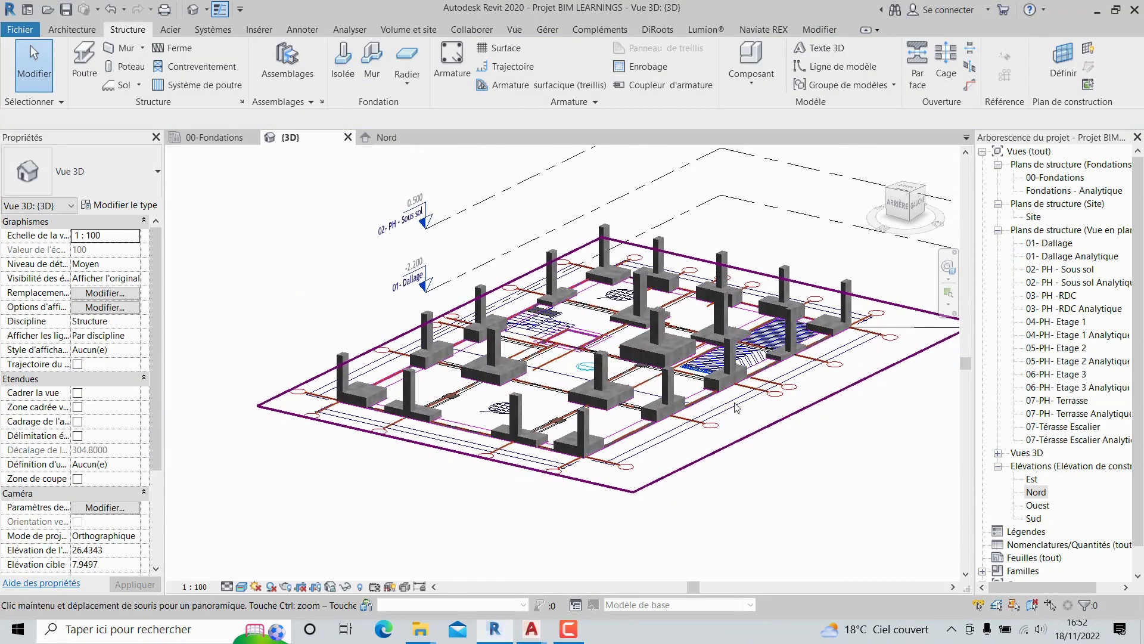
- Select the S3 P3 footing on axis 6 in the 00-Fondations plan and switch to AutoCAD to check its section detail
click(215, 139)
scroll(560, 314, down, 2)
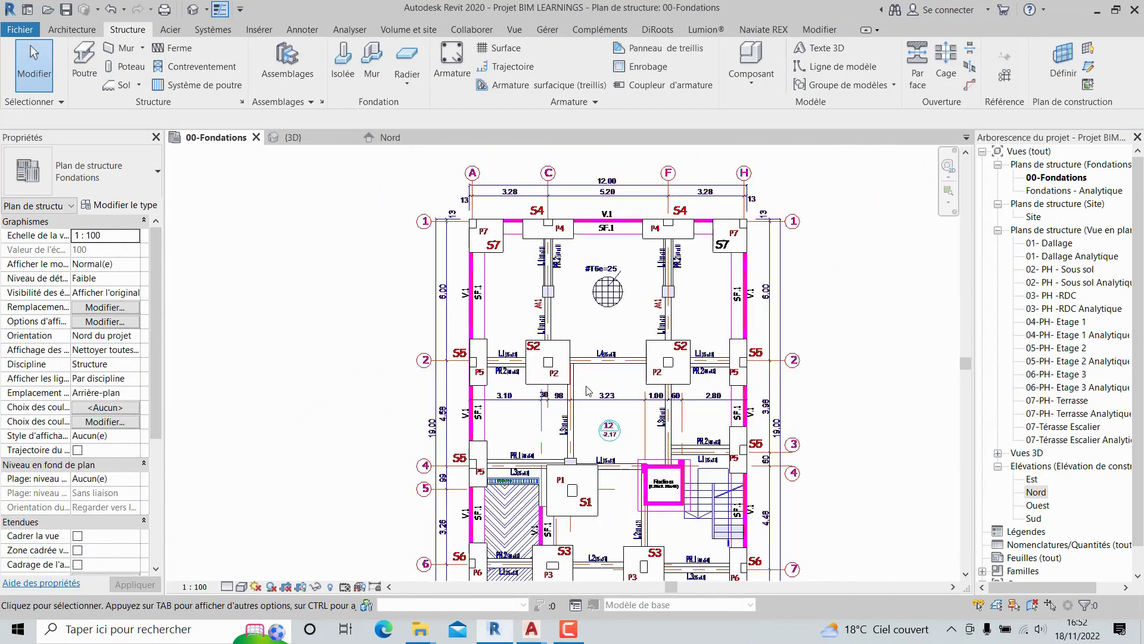
middle_drag(588, 378, 593, 232)
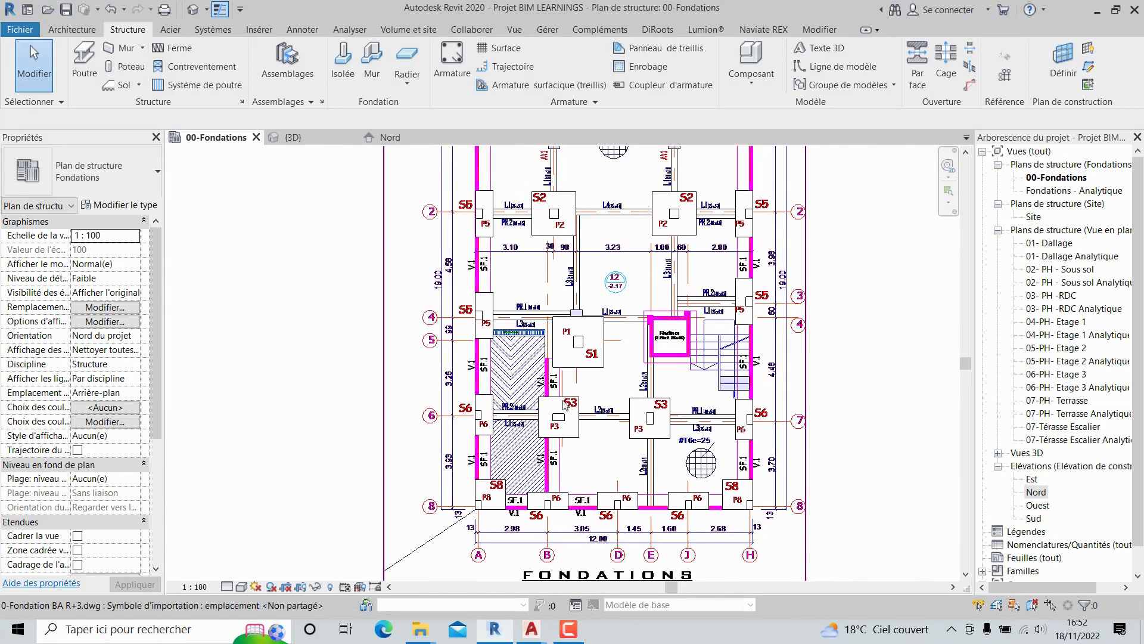
scroll(558, 399, up, 2)
click(561, 404)
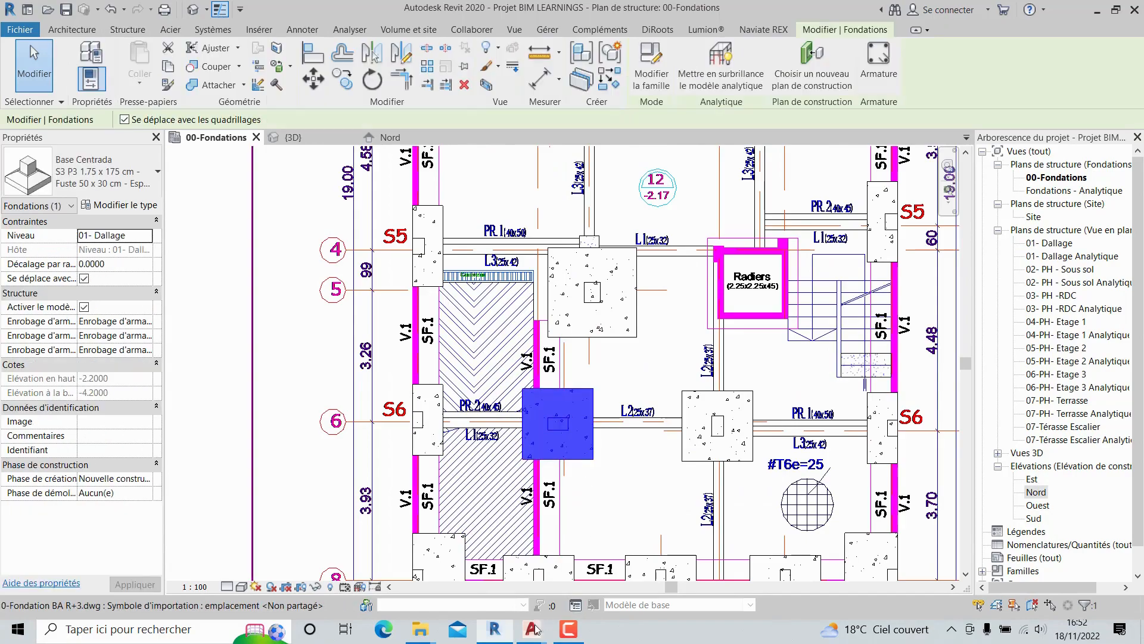
mouse_move(531, 629)
click(936, 566)
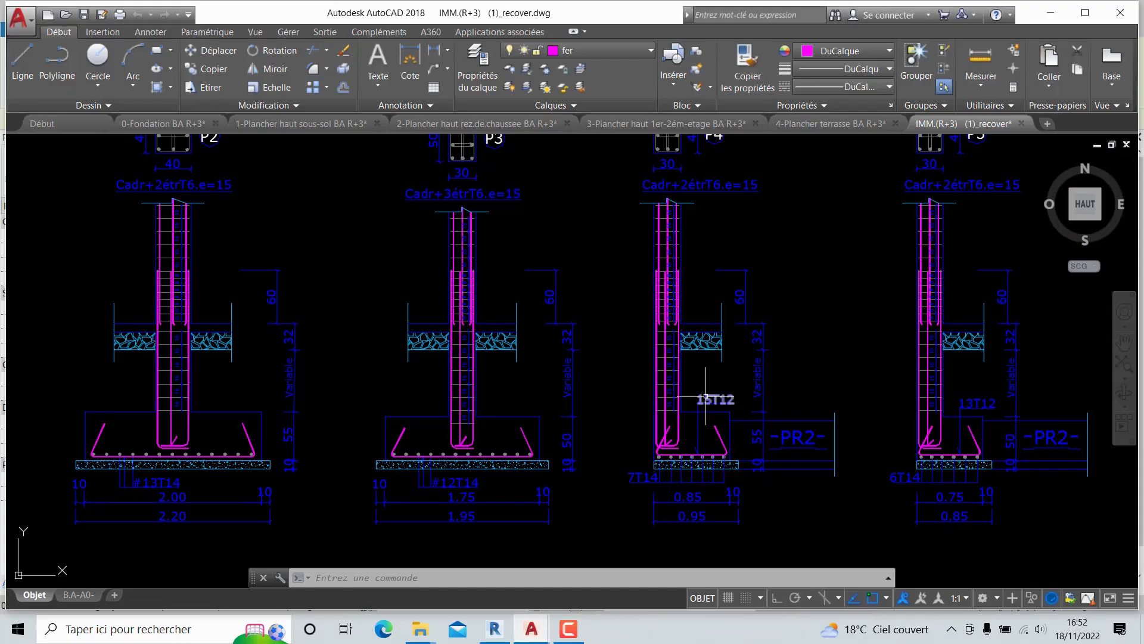
- Check the S3 footing section, switch to Revit and set the selected S3 P3 1.75 x 175 cm type's Losa Espesor to 0.50
scroll(705, 393, down, 3)
scroll(572, 428, up, 6)
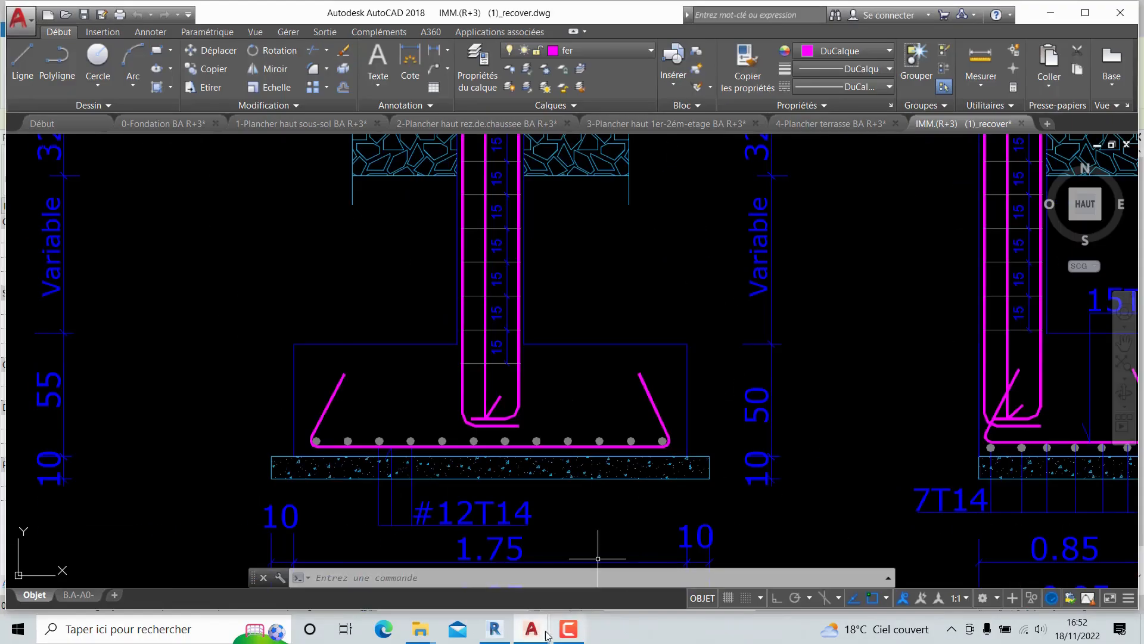
key(alt+Tab)
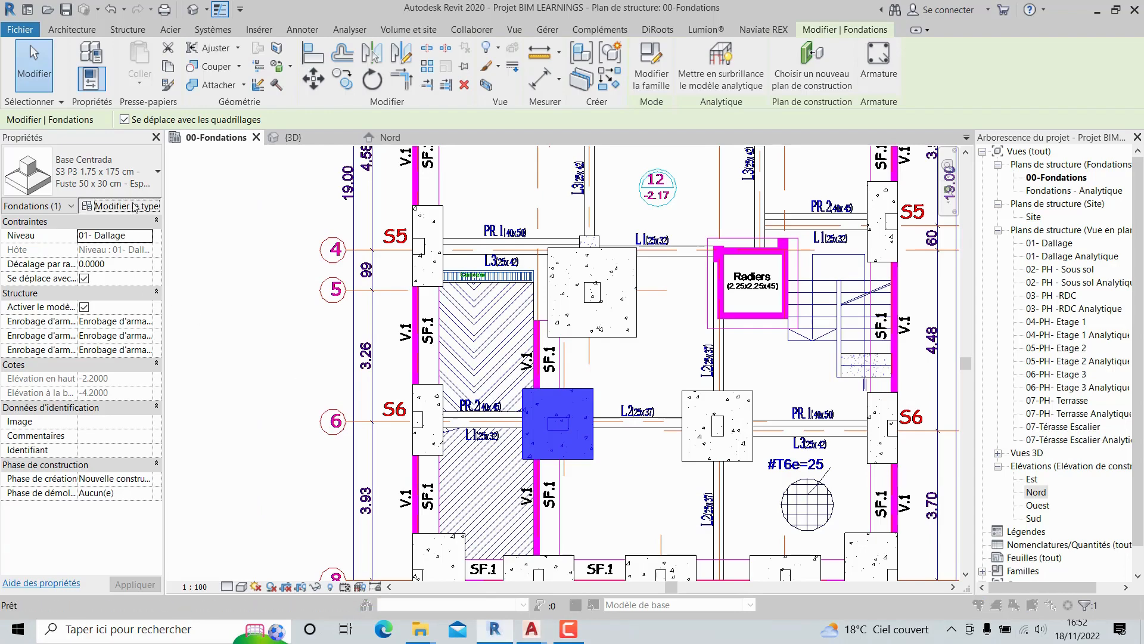
click(119, 205)
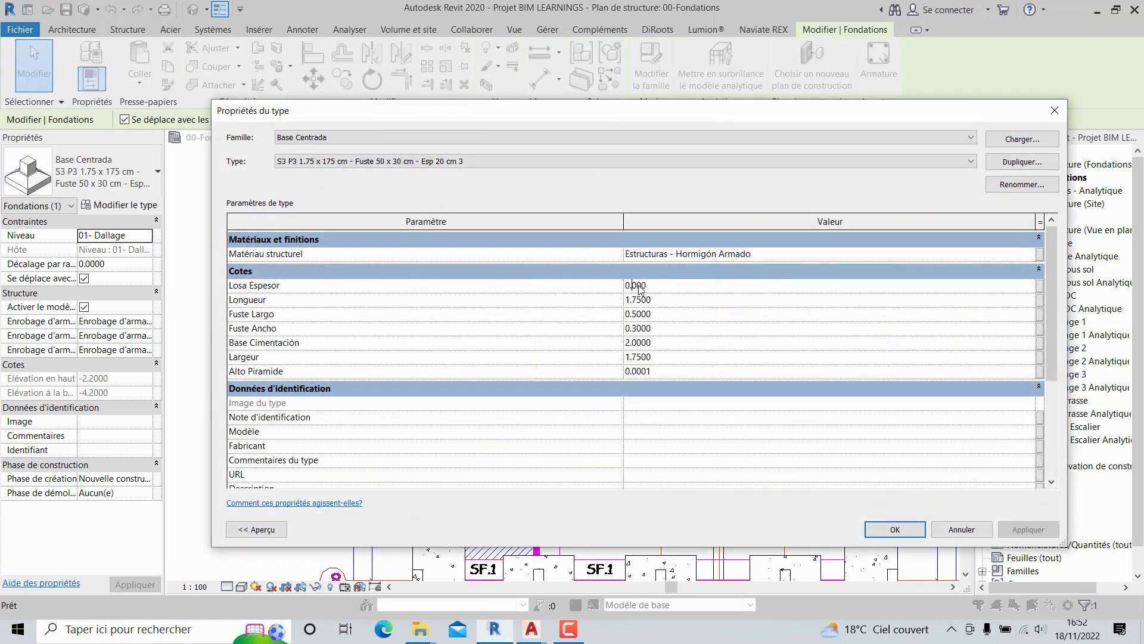
click(895, 529)
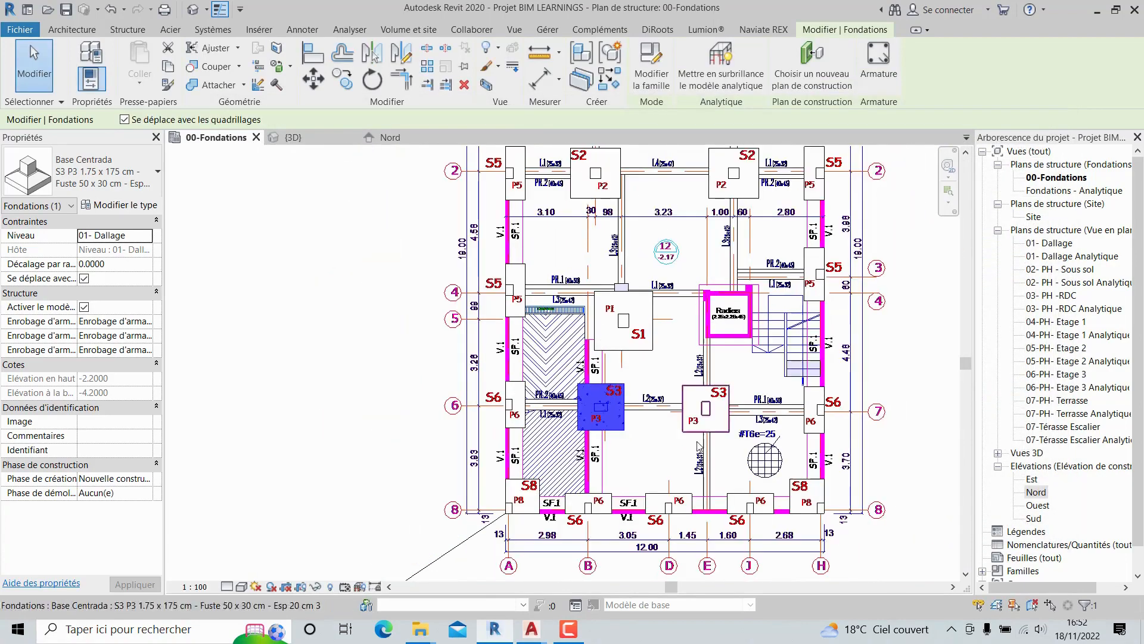
click(724, 466)
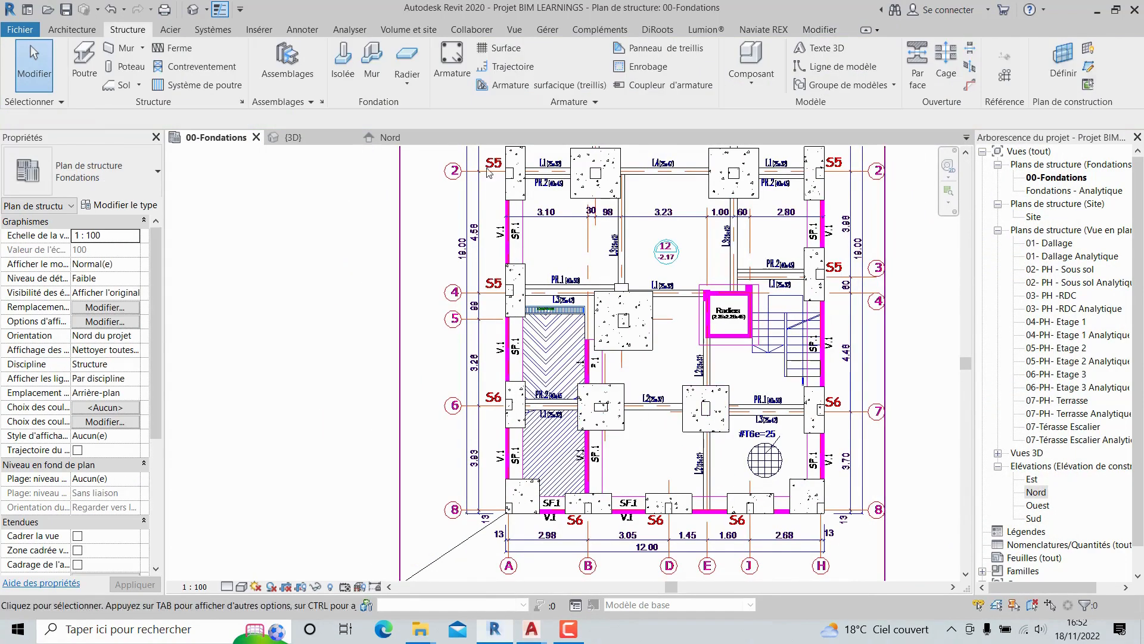
- Inspect the footing thicknesses across the foundation in the 3D view
click(295, 139)
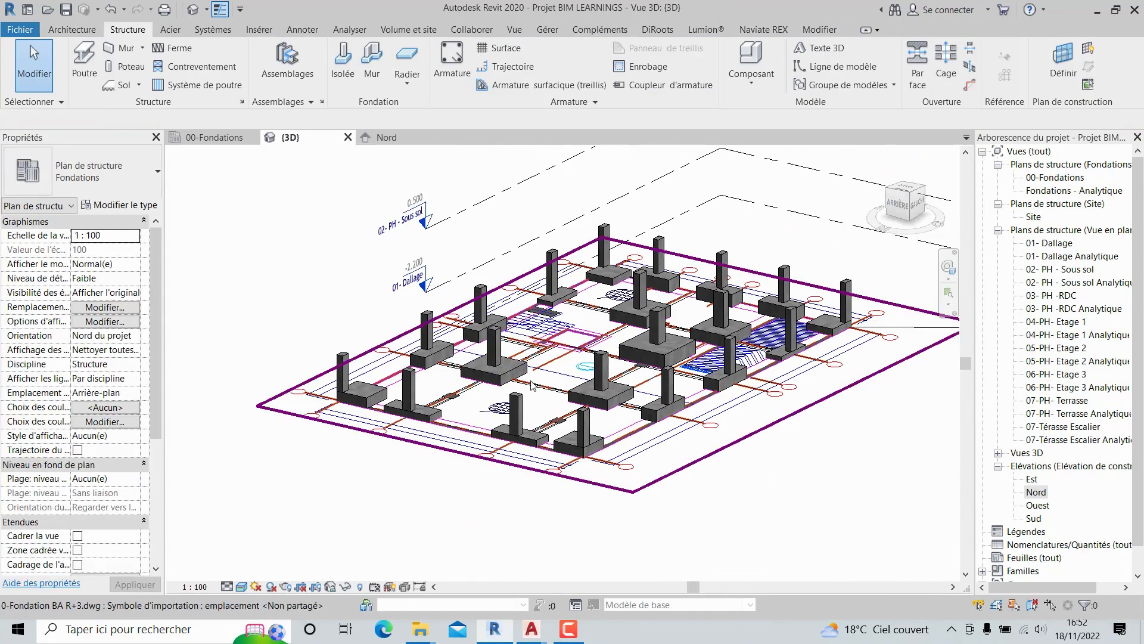
middle_drag(537, 418, 530, 430)
scroll(530, 429, up, 5)
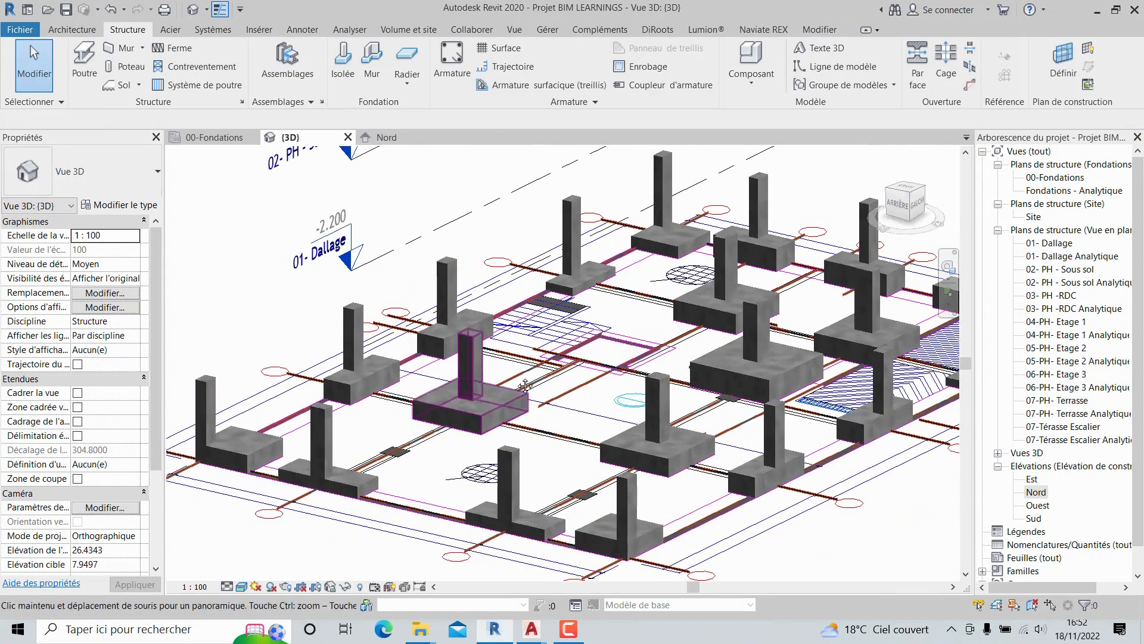
shift+middle_drag(517, 370, 652, 362)
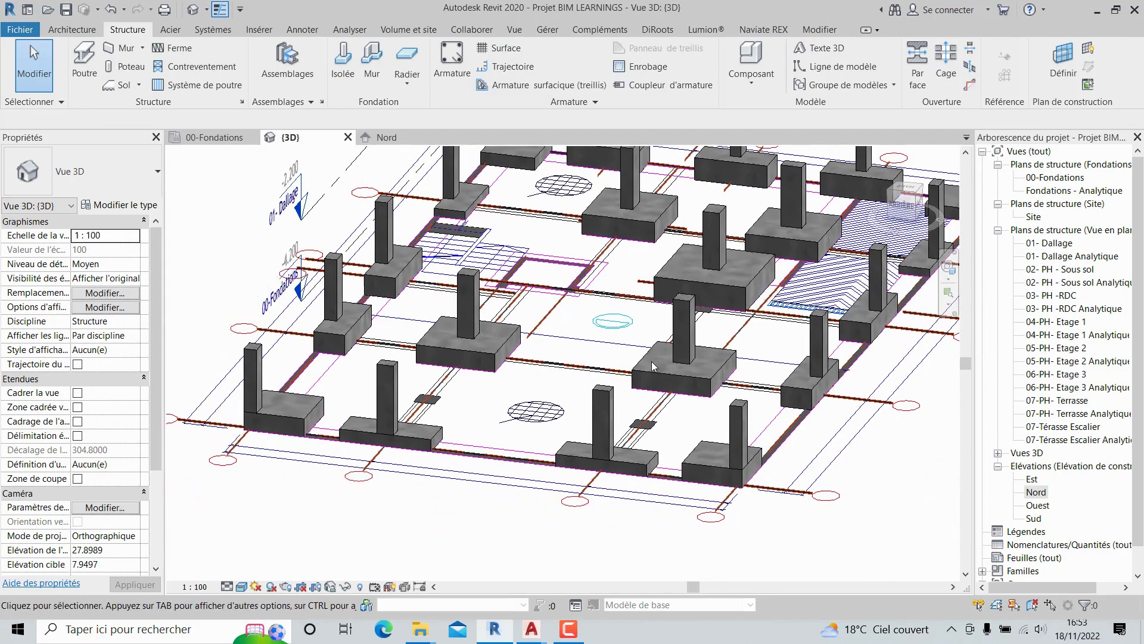
- Return to the 00-Fondations plan and review the type properties of both S3 P3 footings on axes 6 and 7
click(230, 140)
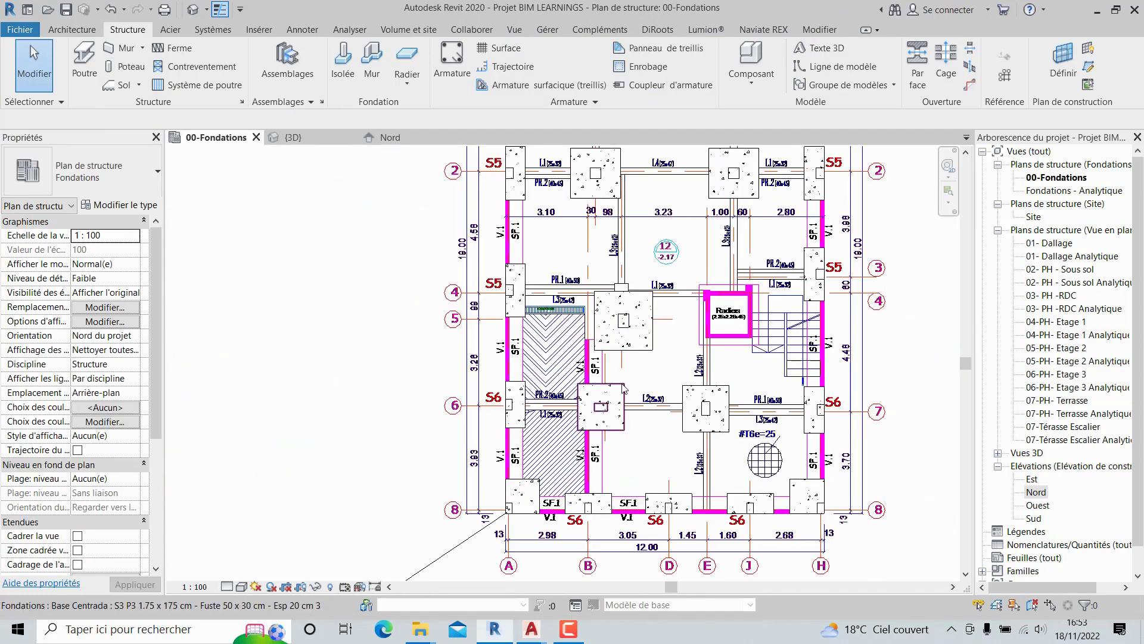
click(601, 385)
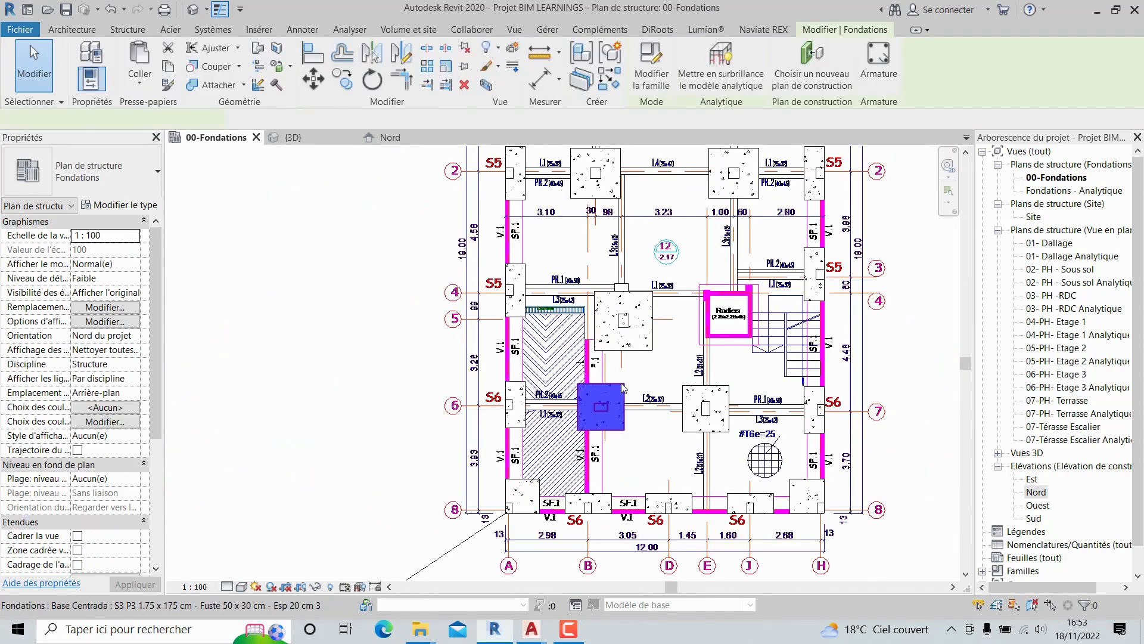
click(119, 204)
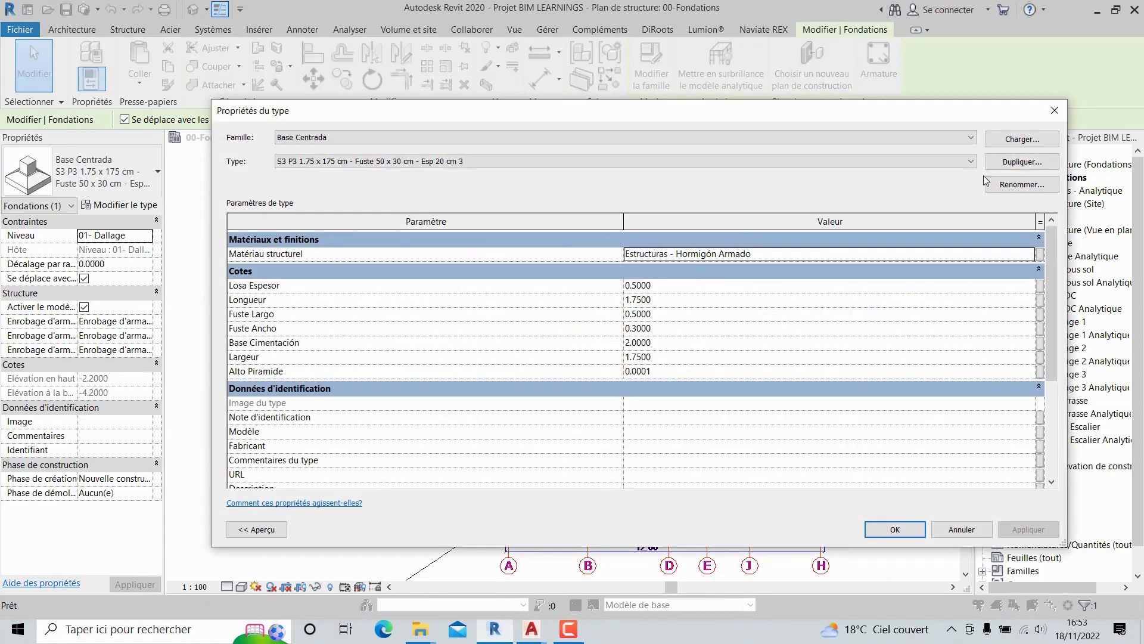
click(1055, 111)
click(705, 409)
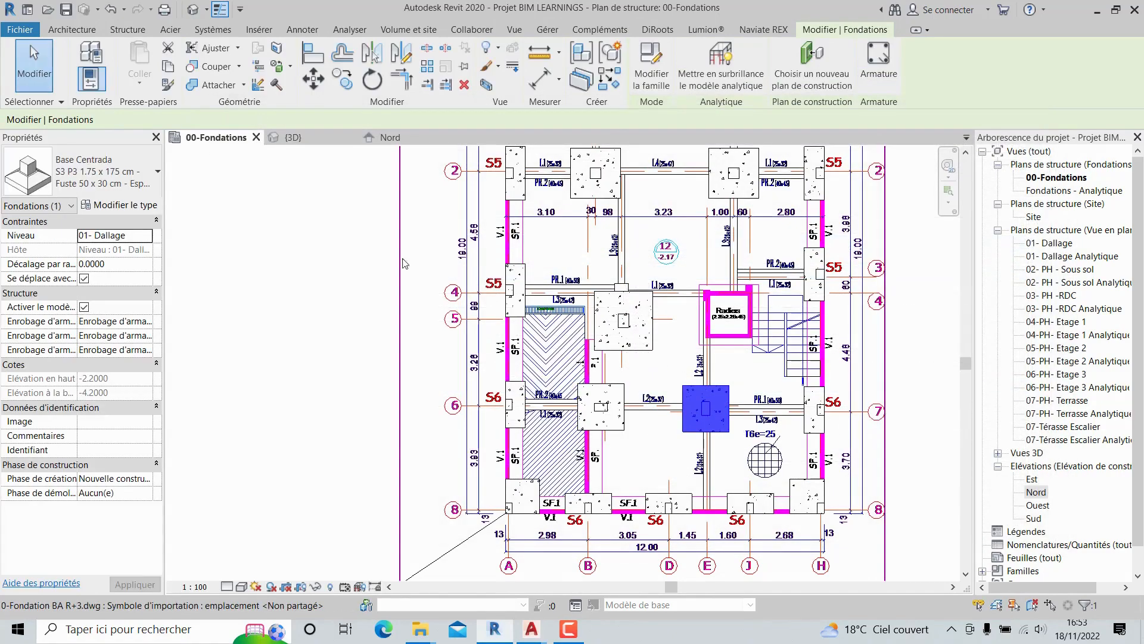
click(121, 205)
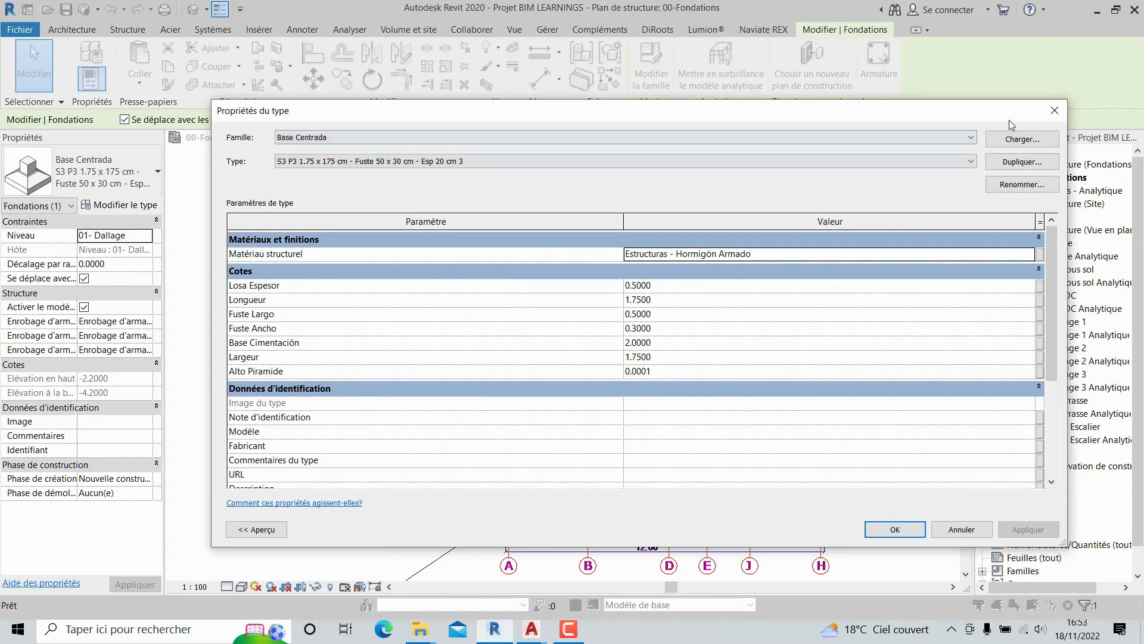
click(1050, 119)
- Select the S6 footing at axes 8 and J and check its section in AutoCAD's IMM.(R+3) (1)_recover.dwg
scroll(758, 427, up, 4)
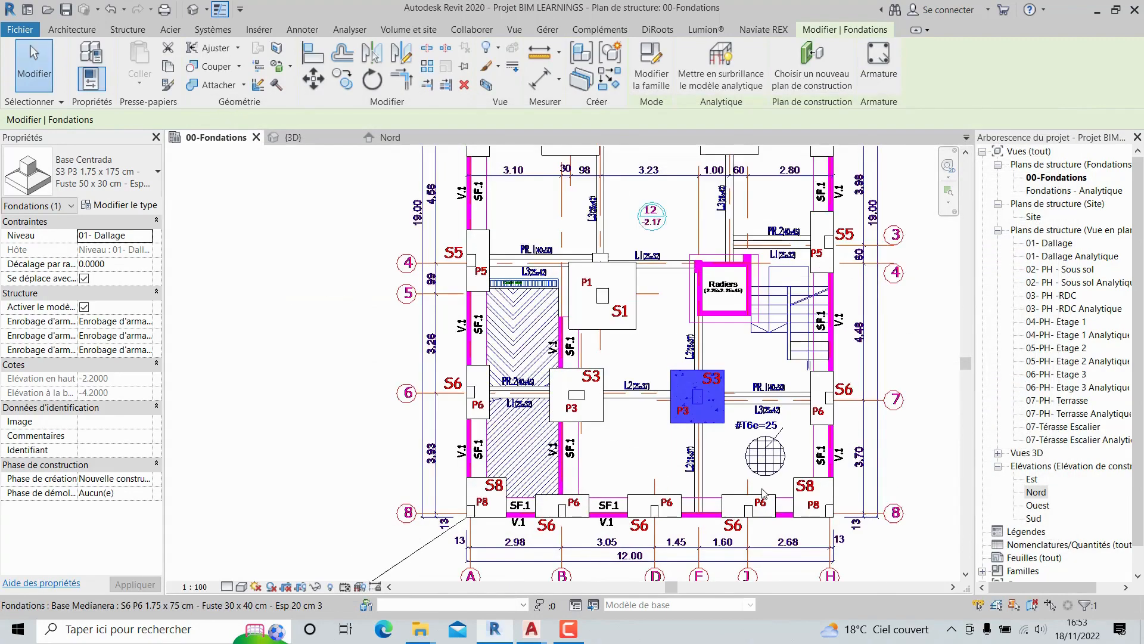
middle_drag(758, 427, 752, 388)
click(760, 429)
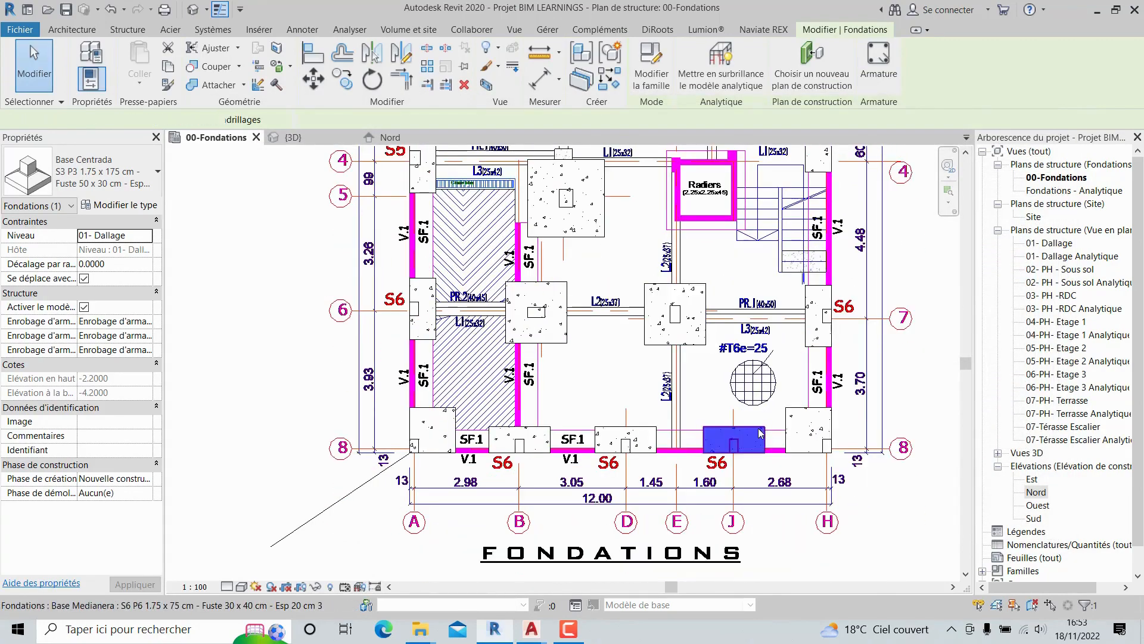
mouse_move(544, 627)
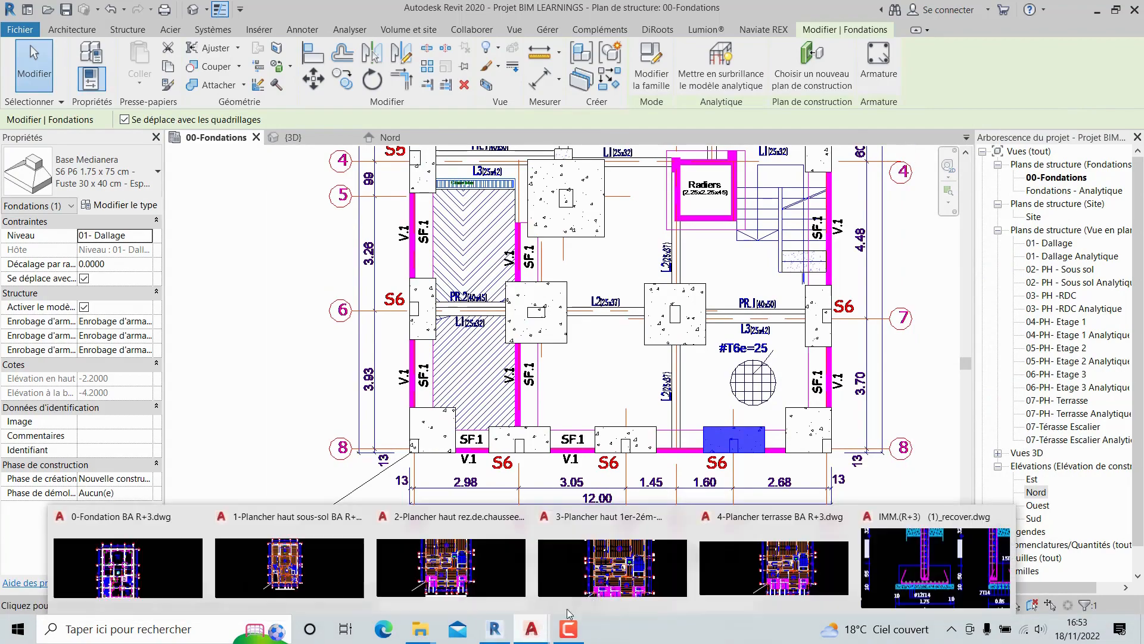
click(920, 569)
scroll(807, 473, down, 5)
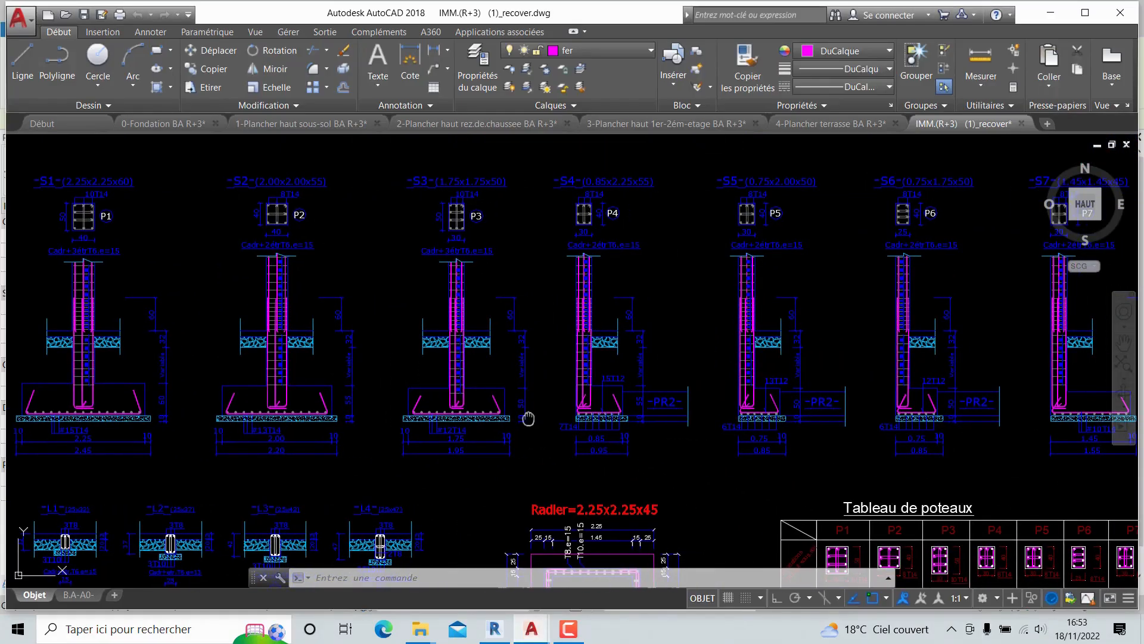
middle_drag(529, 419, 632, 420)
- Switch to Revit and set the selected S6 P6 Fuste 30 x 40 cm type's Losa Espesor to 0.50, accepting the family warning
click(499, 629)
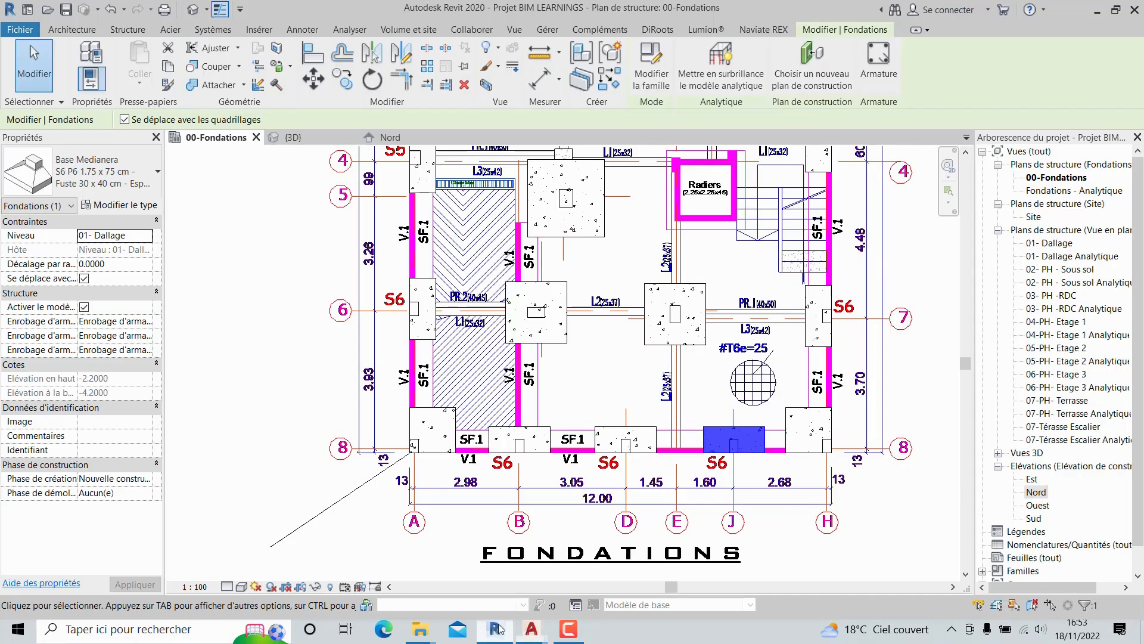
click(153, 203)
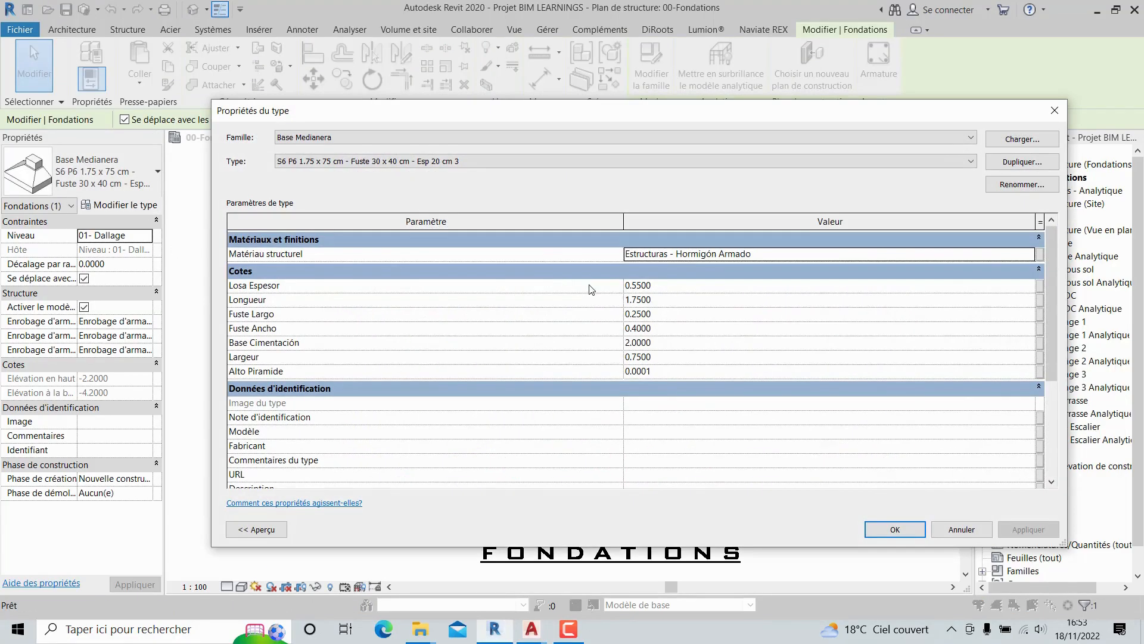
click(646, 285)
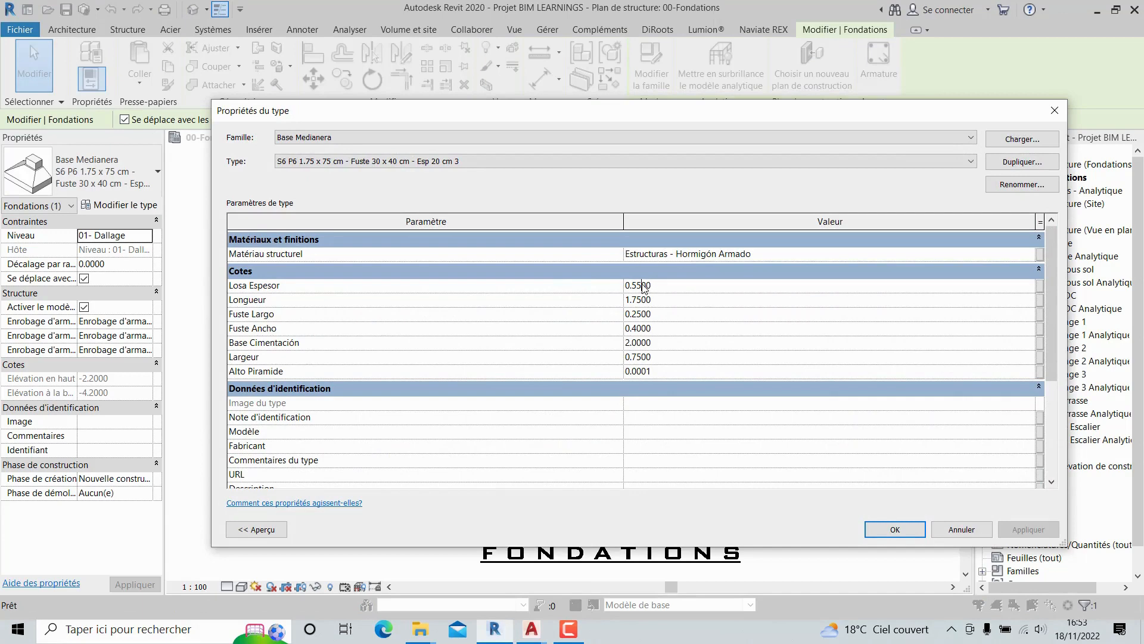
click(878, 525)
click(624, 364)
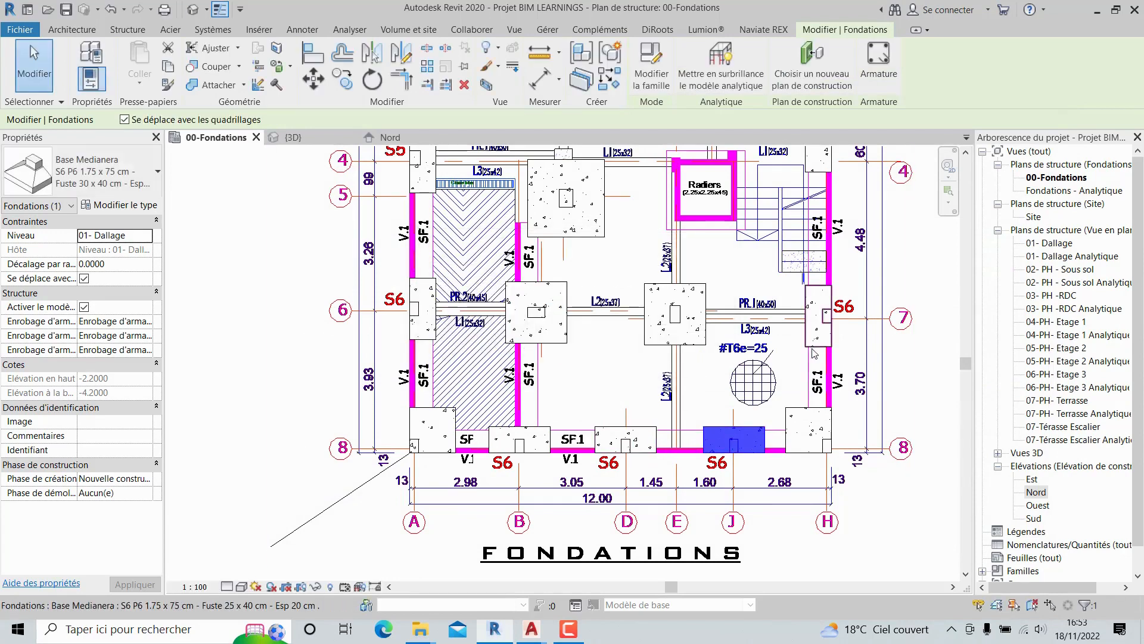
- Set Losa Espesor to 0.50 for the S6 P6 Fuste 25 x 40 cm footing type on axis 7, accepting the family warning
click(818, 316)
click(114, 206)
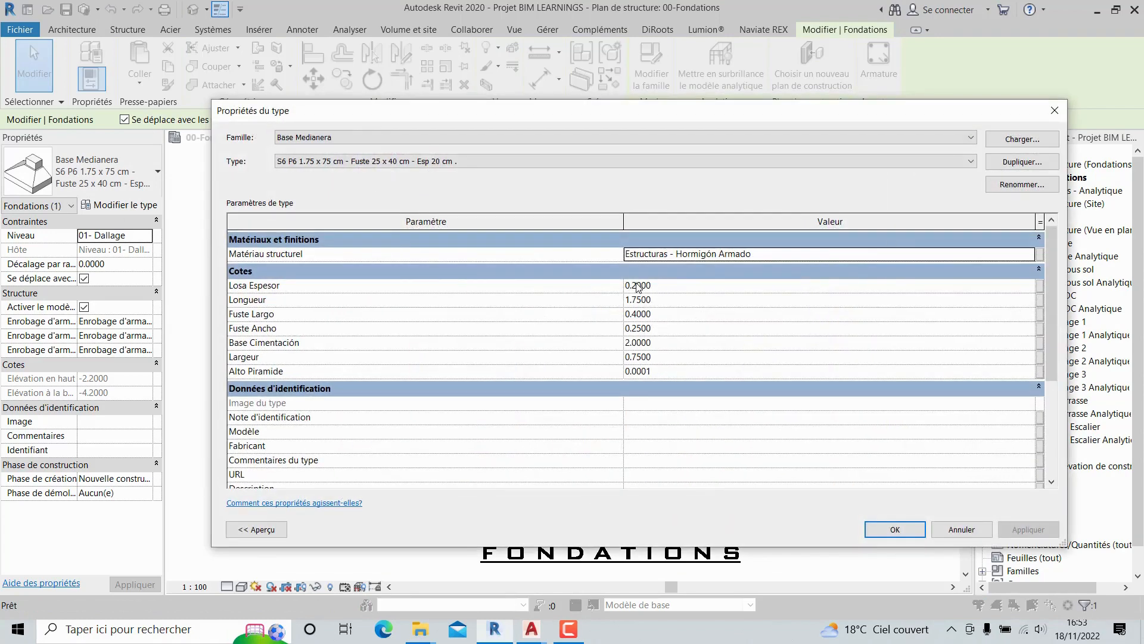
click(637, 285)
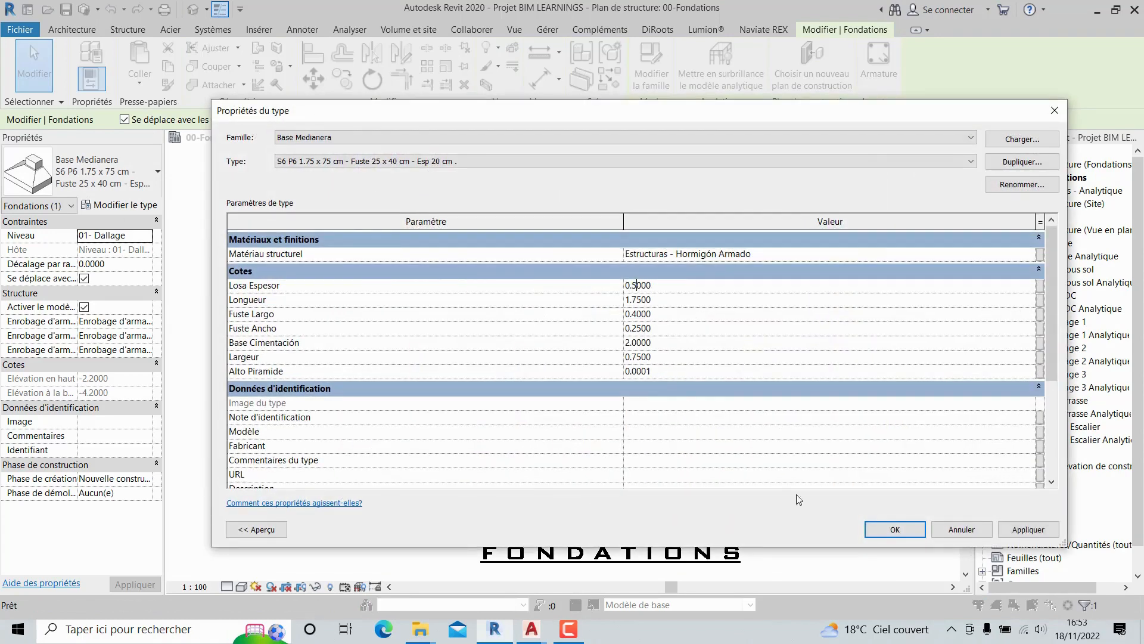
click(884, 535)
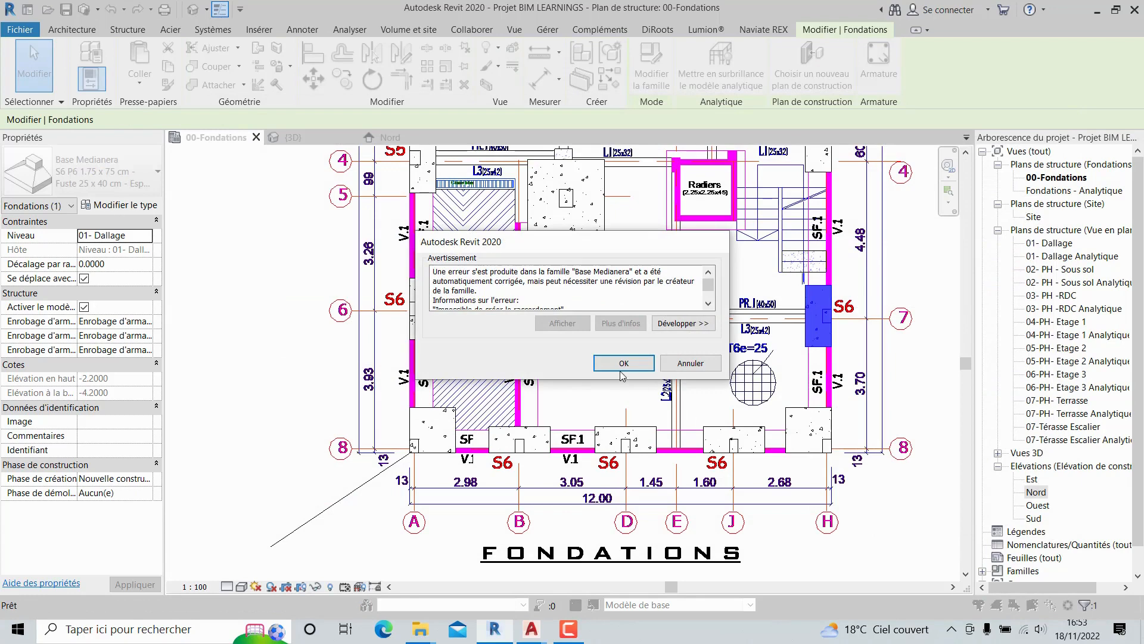
click(621, 369)
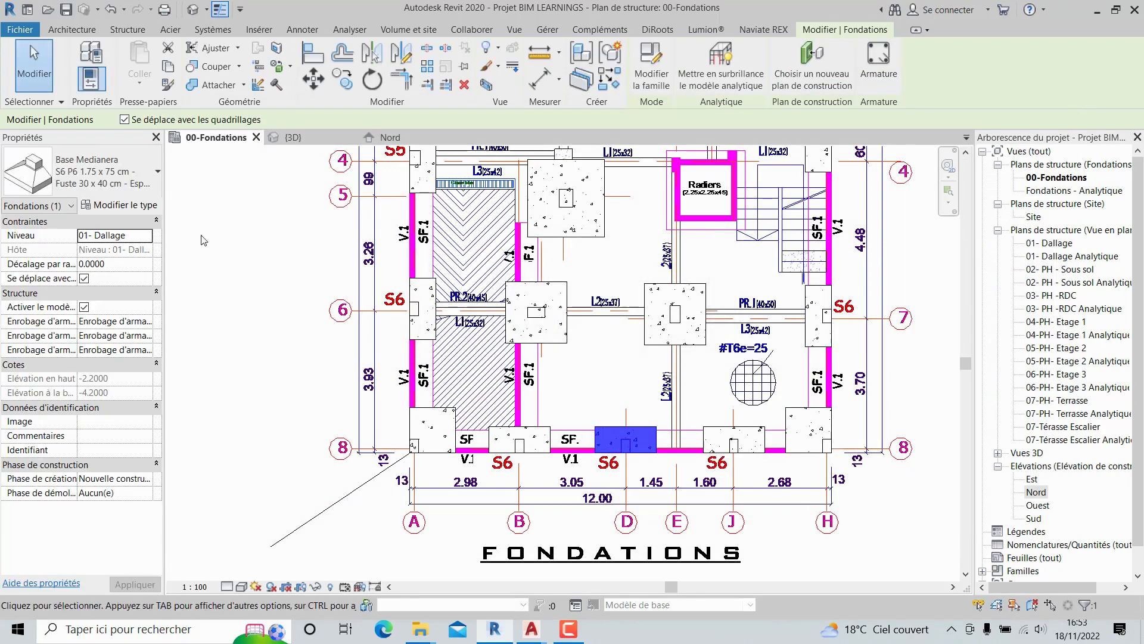
- Review the type properties of the S6 footings on axis 8 at axes D and B
click(119, 204)
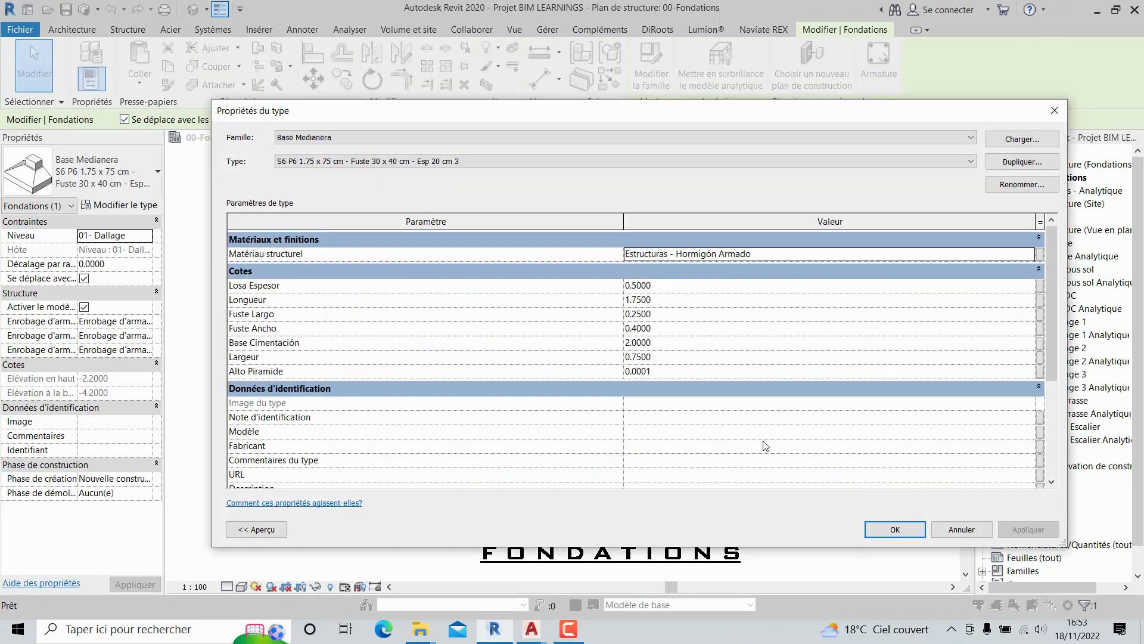
click(892, 530)
click(1054, 111)
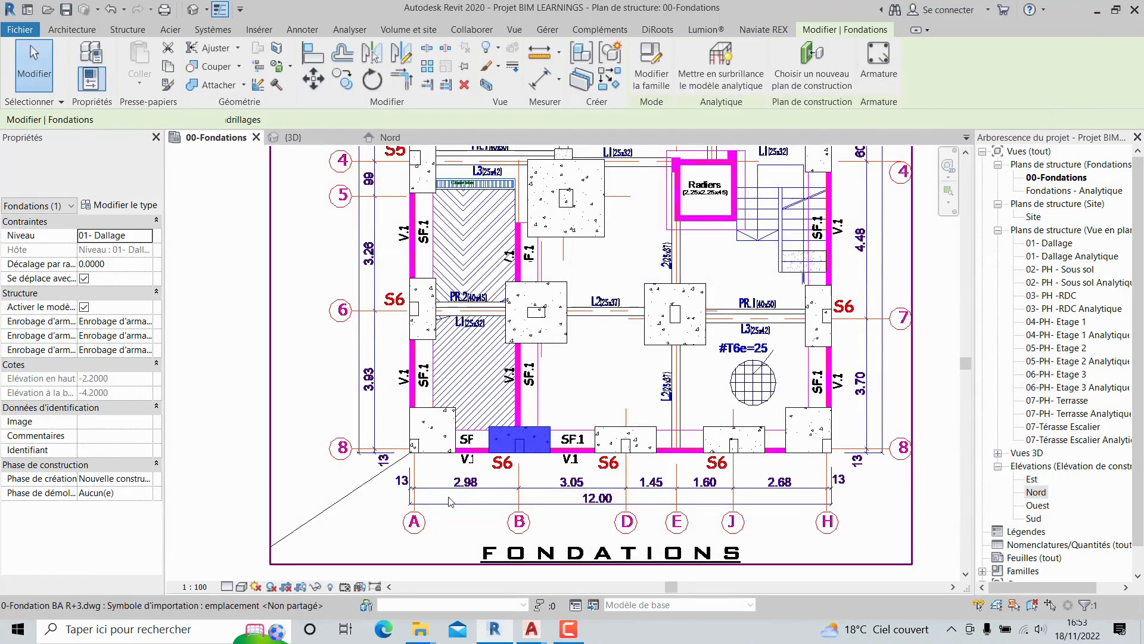
- Correct the Losa Espesor of the S8 P8 130 x 130 cm corner footing type at axes 8 and H, accepting the family warning
scroll(456, 420, up, 2)
scroll(456, 421, up, 2)
key(Escape)
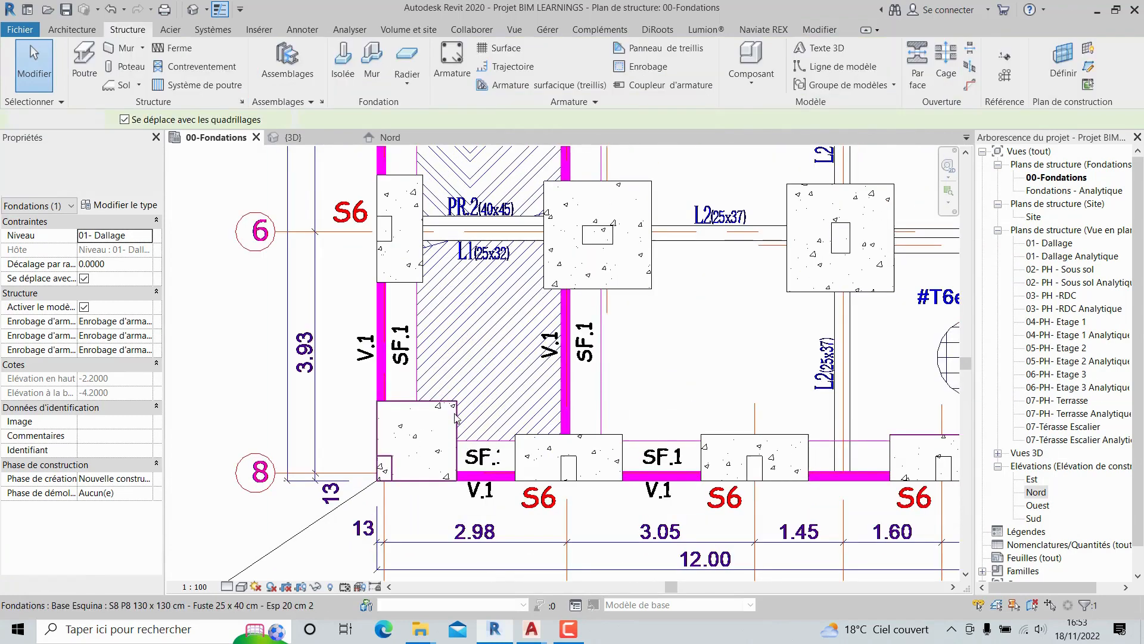
click(452, 407)
key(Escape)
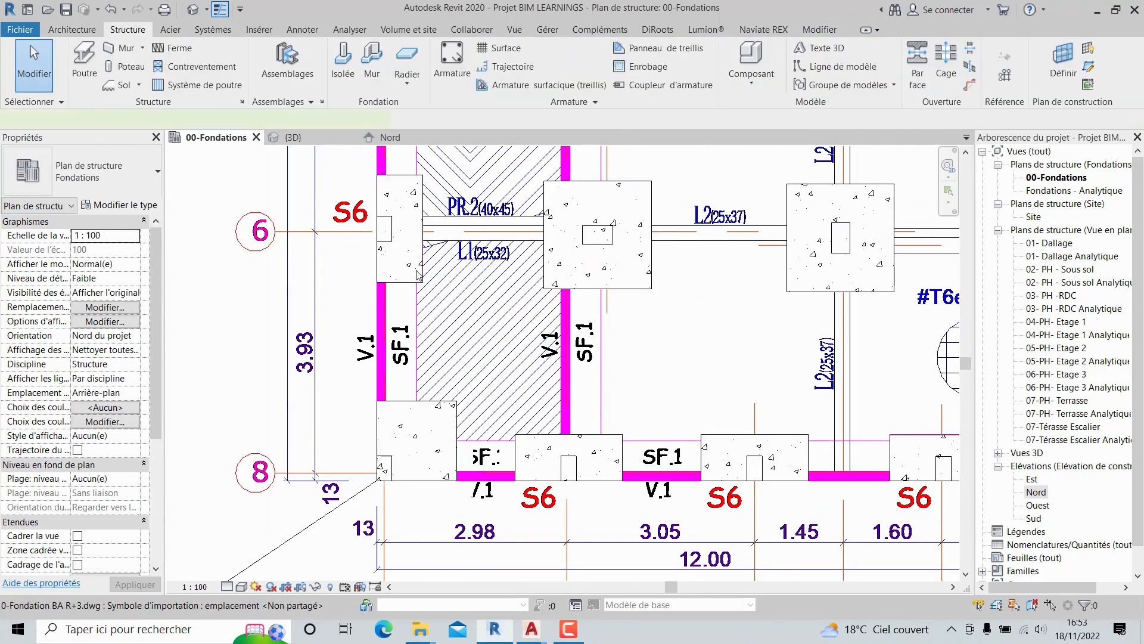
click(382, 315)
click(154, 207)
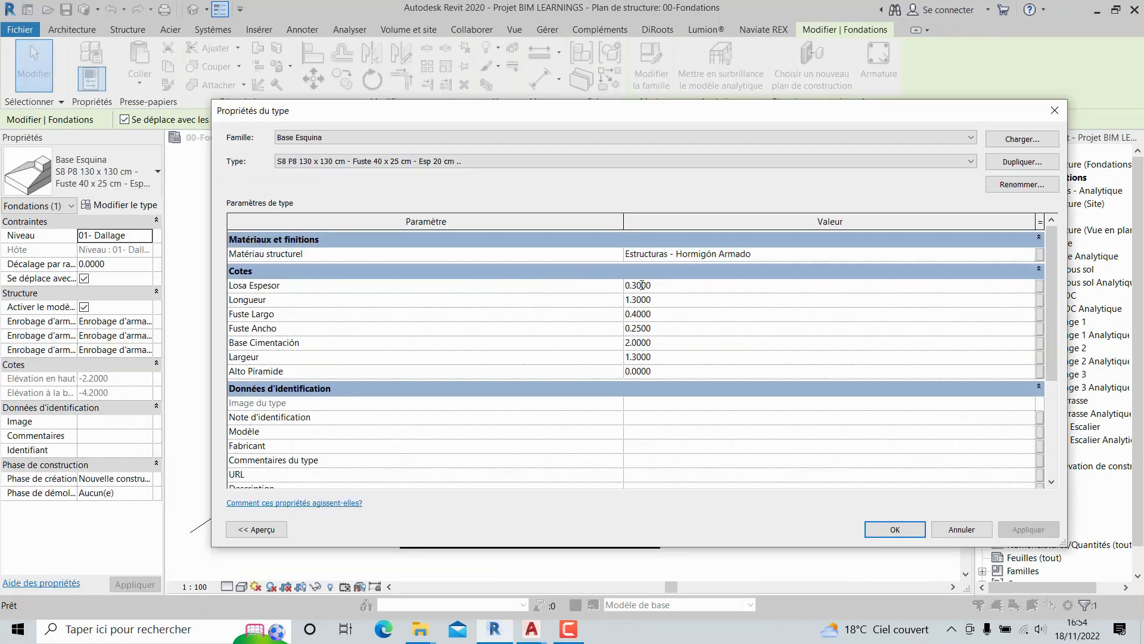
click(867, 525)
click(623, 363)
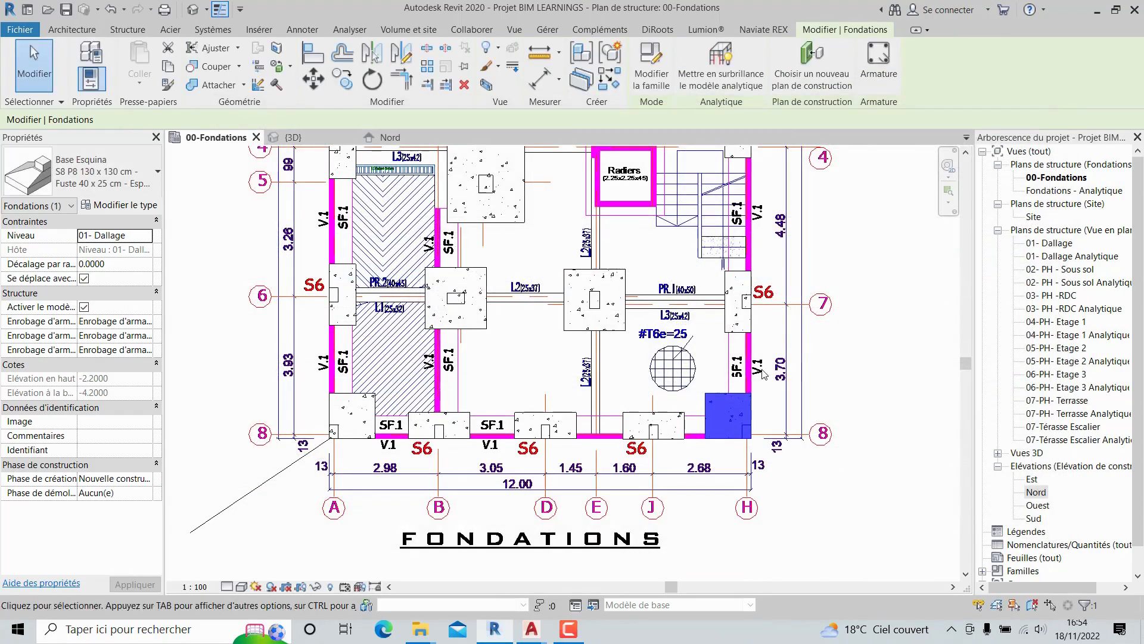
middle_drag(866, 356, 895, 487)
click(894, 399)
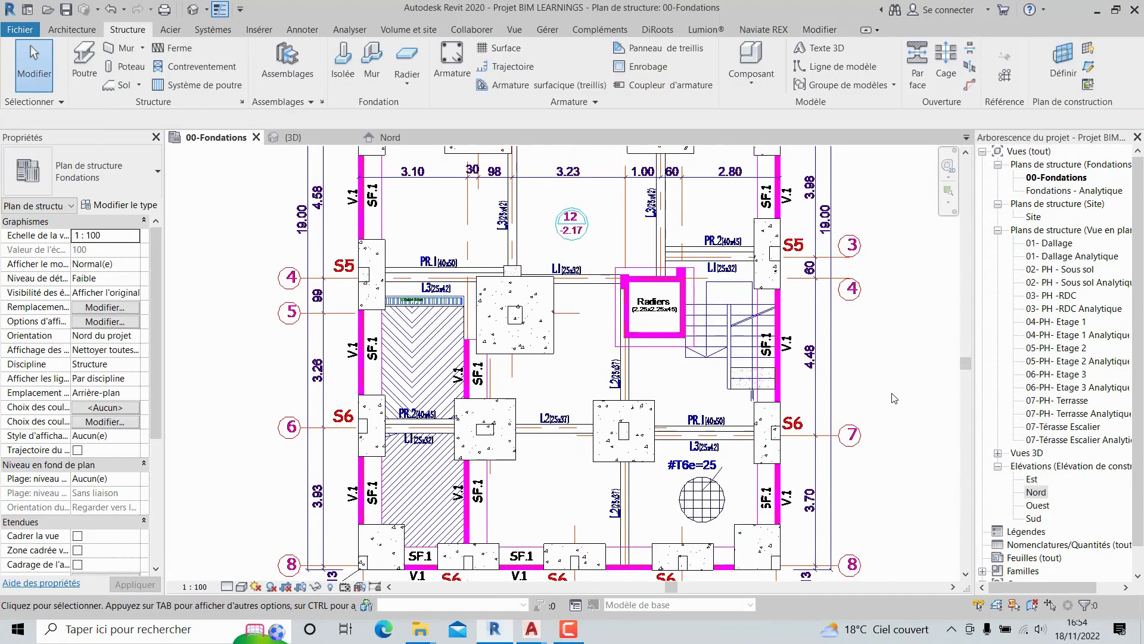
- Set Losa Espesor to 0.55 for the S4 P4 220 x 85 cm footing type on axis 1, accept the family warning and recheck its type properties
scroll(894, 398, down, 2)
middle_drag(895, 374, 863, 434)
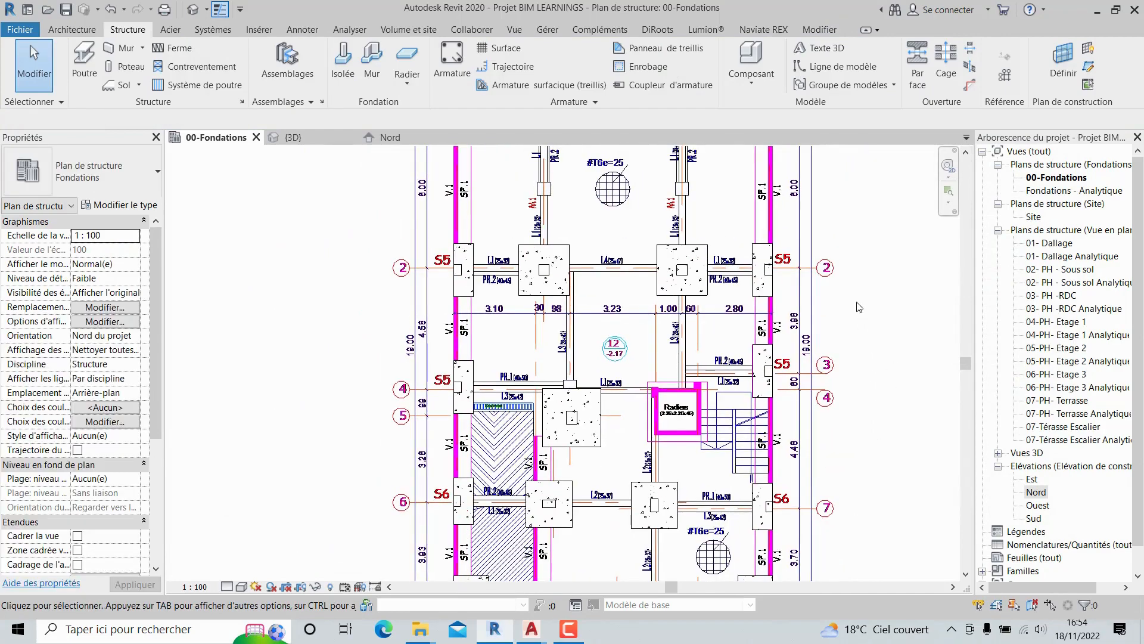
middle_drag(865, 313, 868, 427)
middle_drag(519, 282, 488, 224)
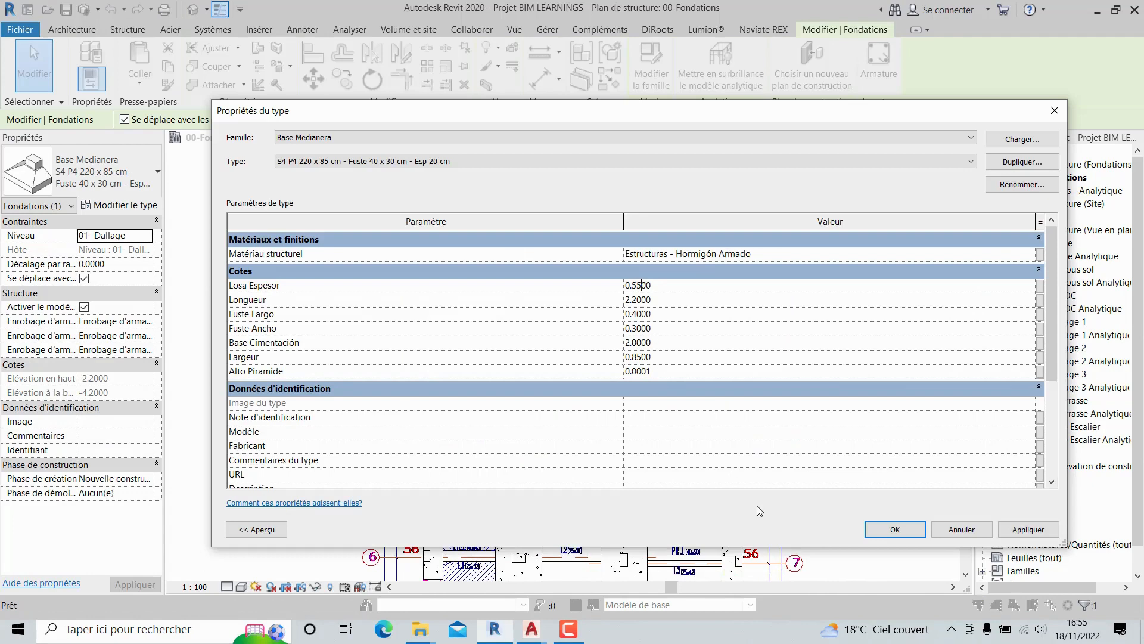
click(895, 529)
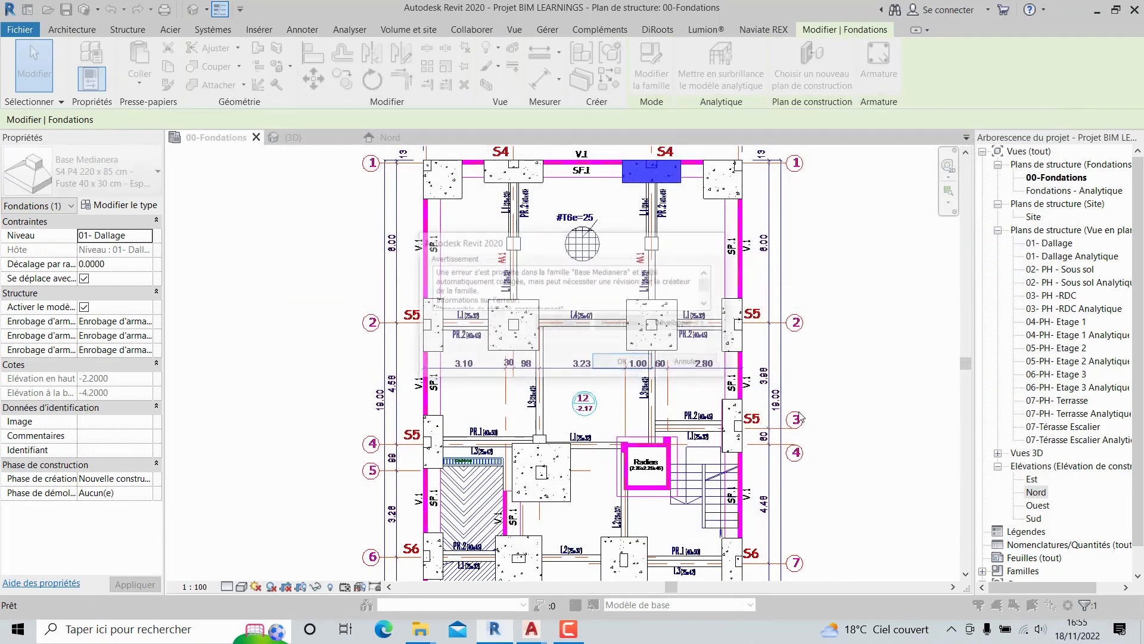
click(617, 365)
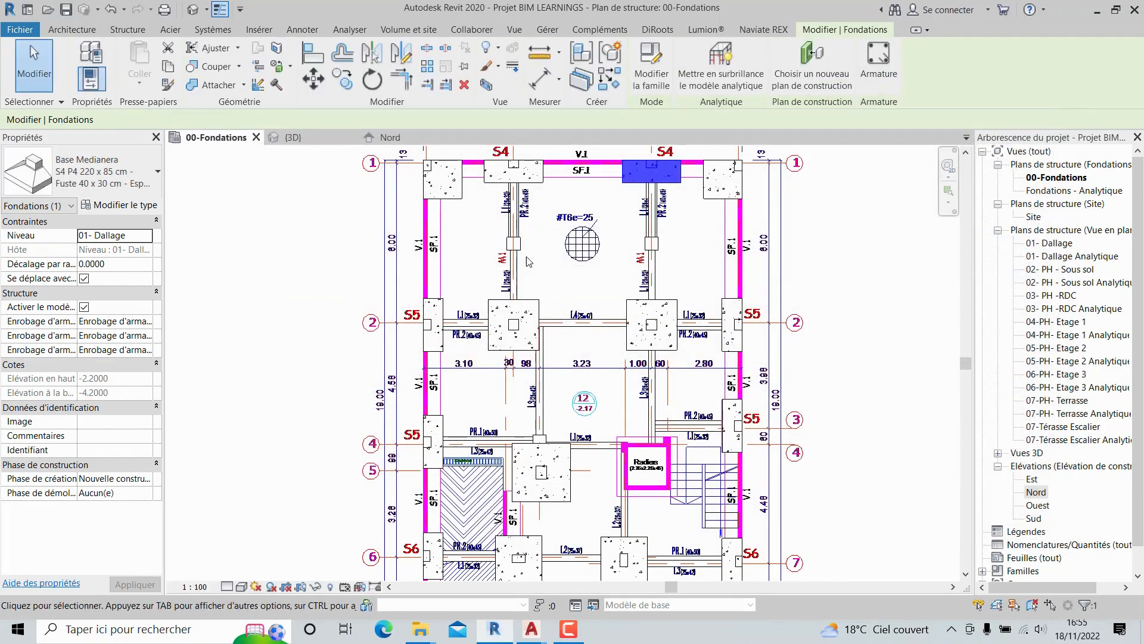
click(125, 204)
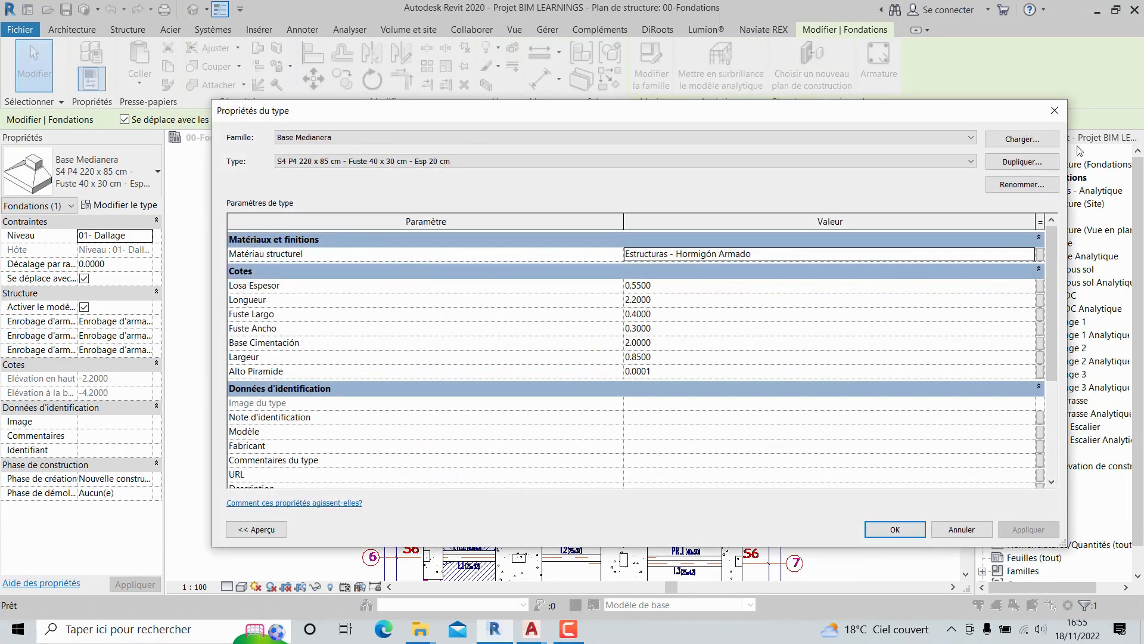
click(1064, 112)
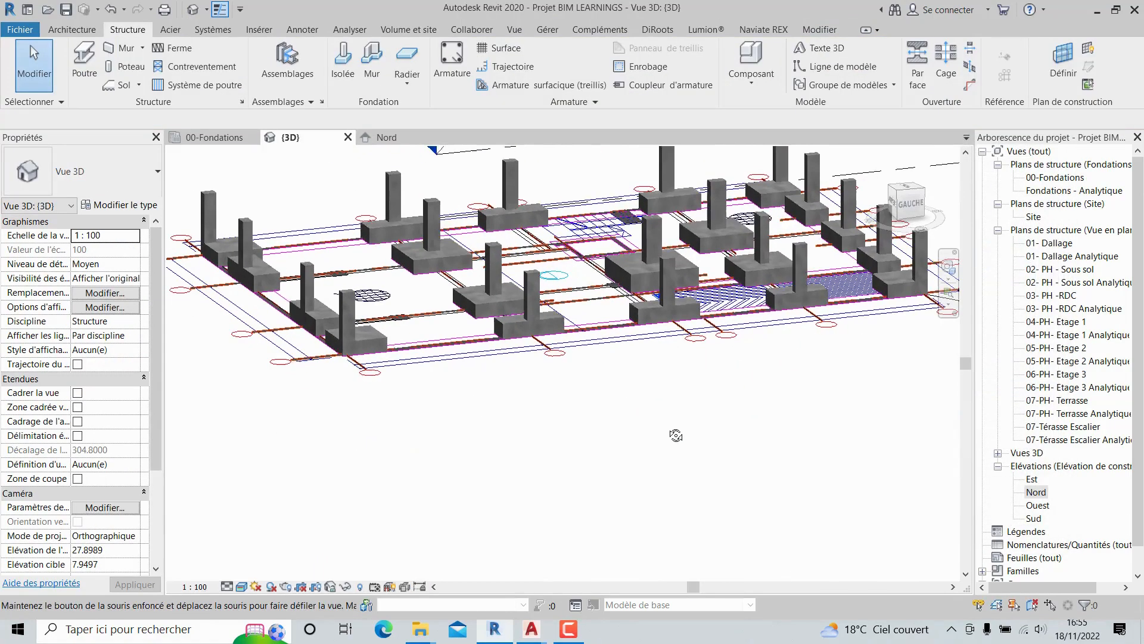
- Examine all the isolated footings over the imported foundation drawing in the 3D view from several sides
shift+middle_drag(676, 436, 783, 414)
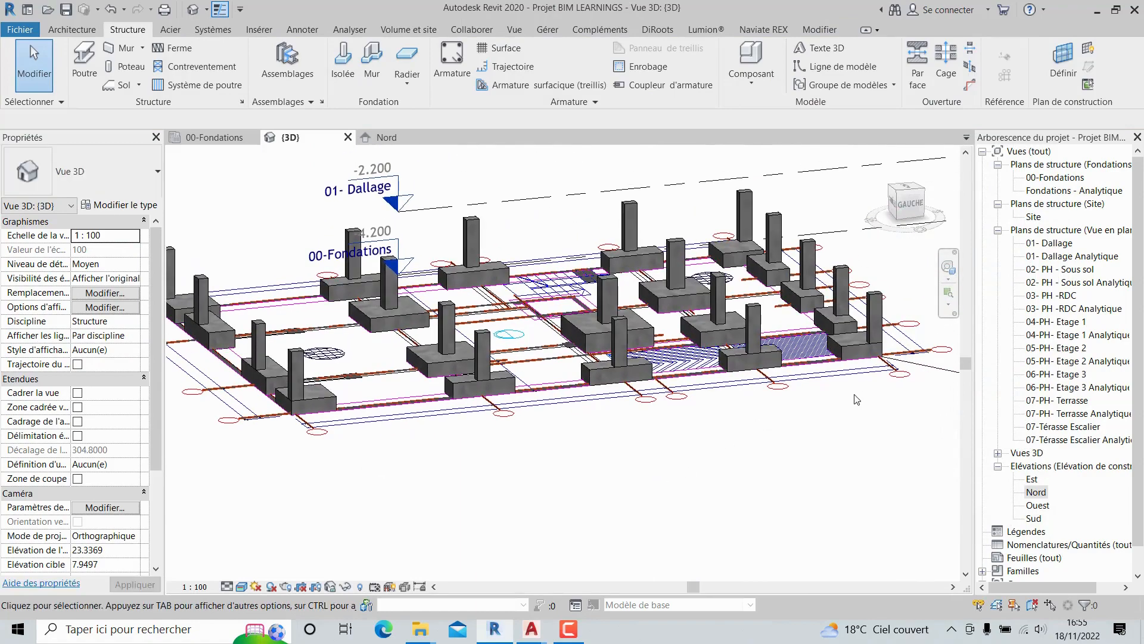
shift+middle_drag(856, 400, 339, 548)
shift+middle_drag(316, 429, 558, 448)
middle_drag(403, 437, 573, 354)
scroll(572, 354, down, 2)
middle_drag(512, 378, 512, 379)
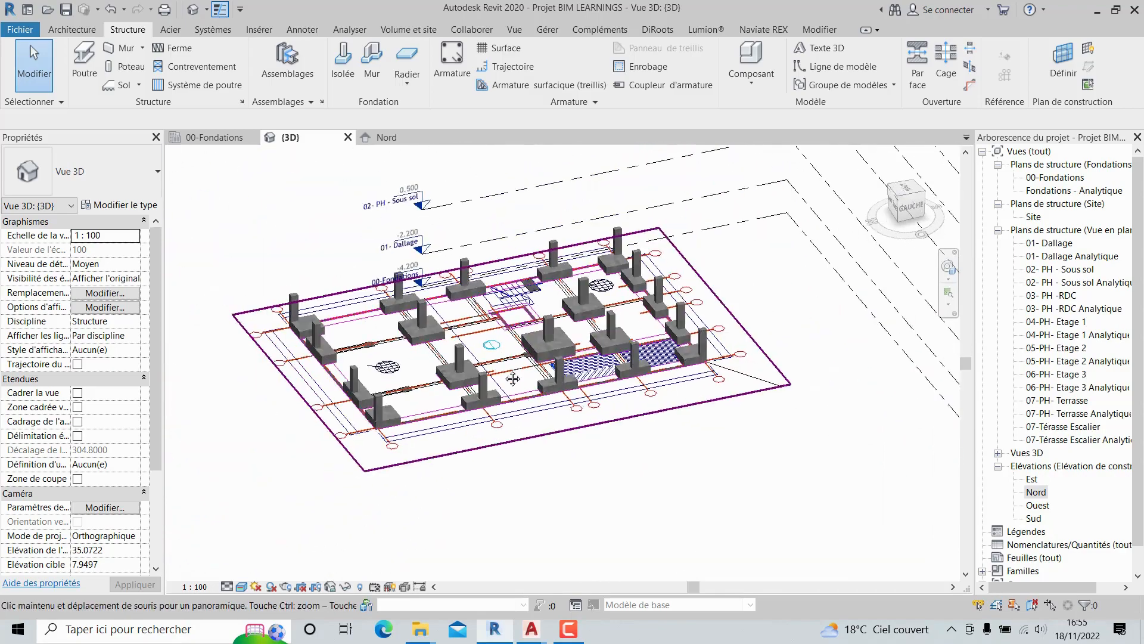
scroll(513, 379, up, 4)
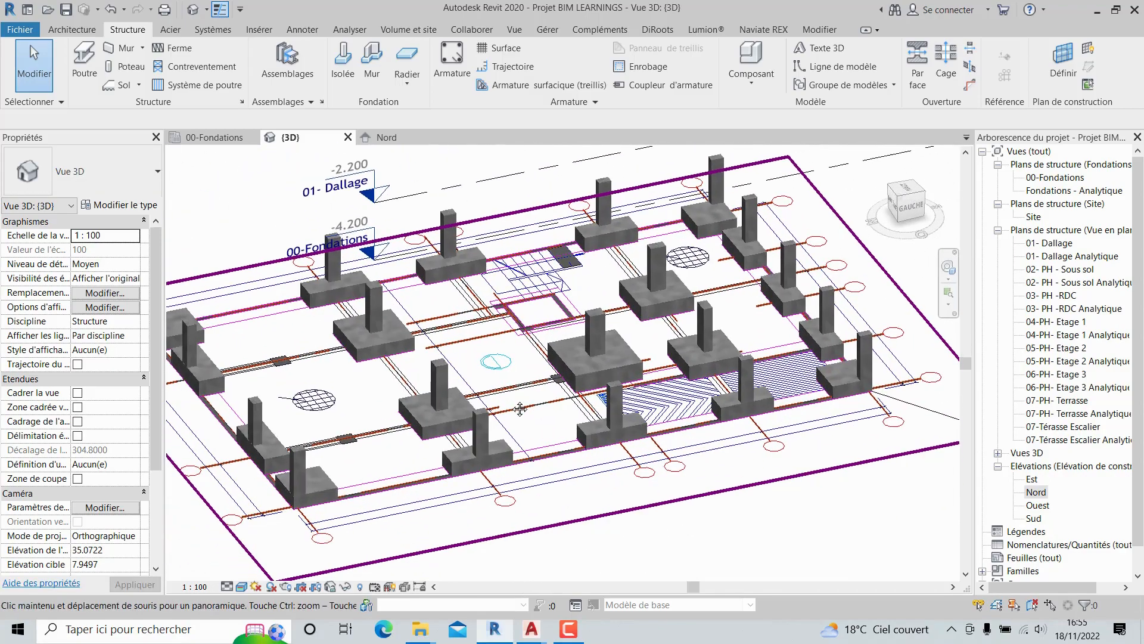
shift+middle_drag(520, 409, 643, 331)
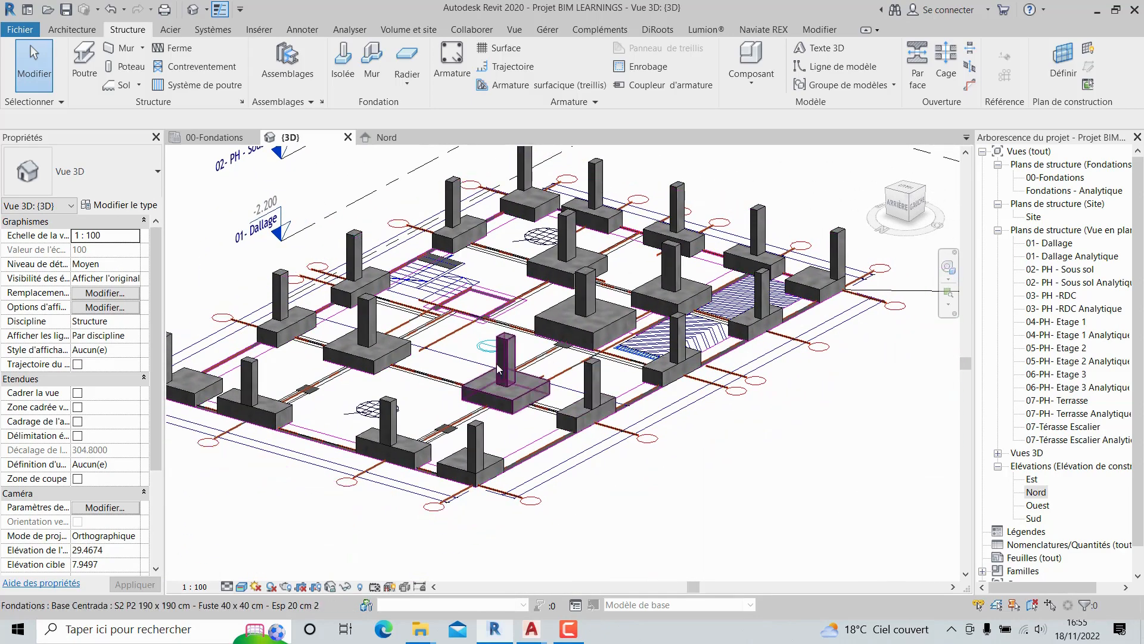
scroll(498, 369, down, 3)
middle_drag(474, 376, 506, 428)
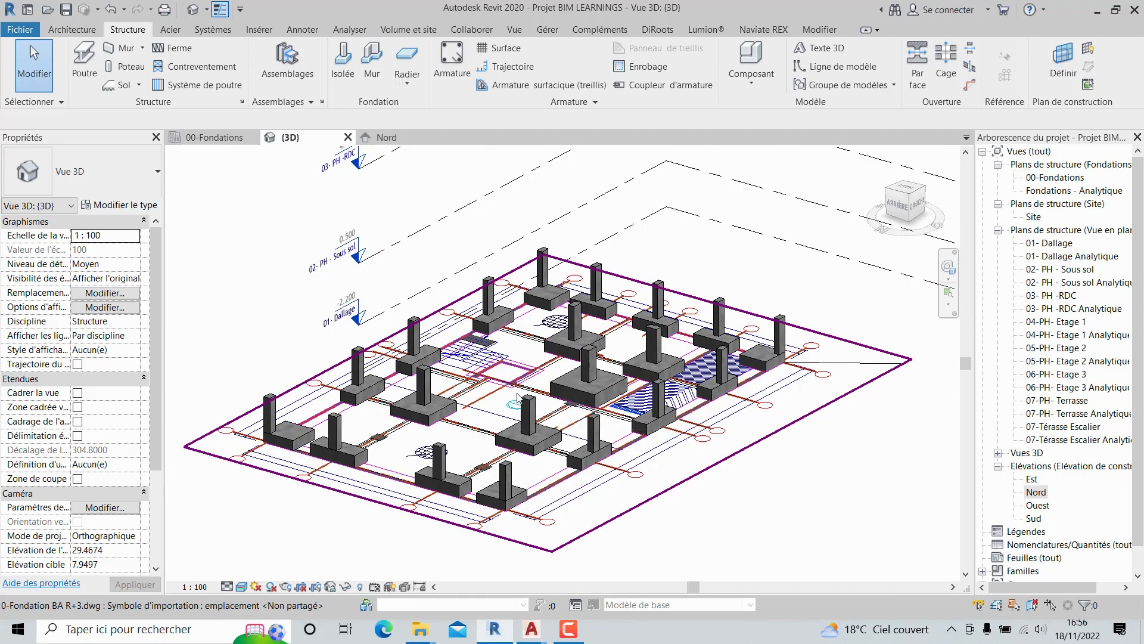
middle_drag(526, 402, 541, 427)
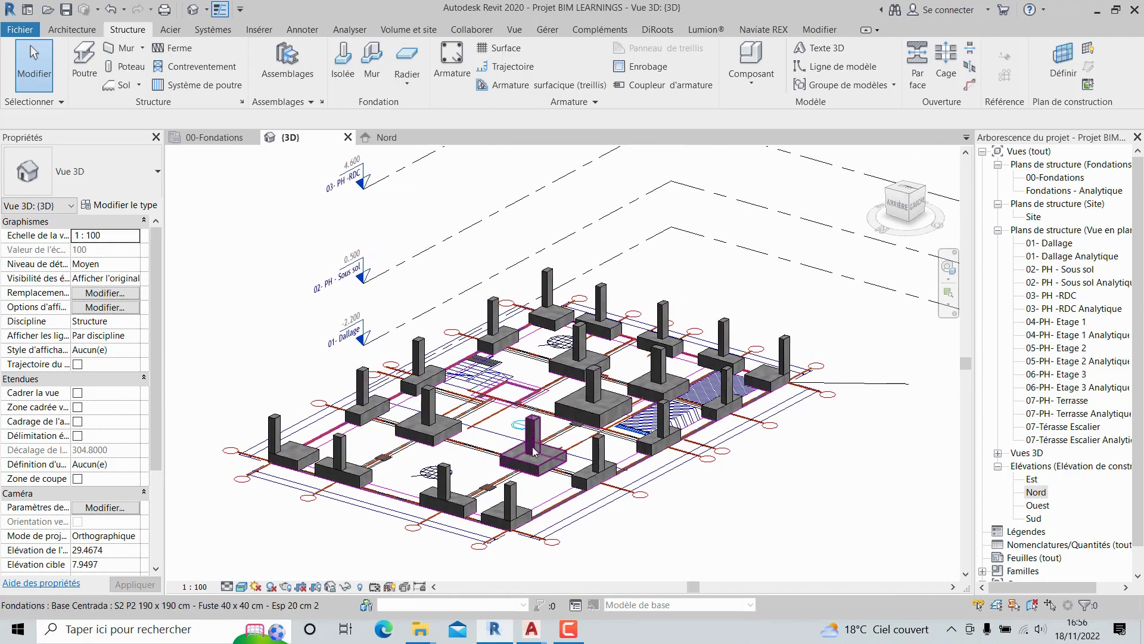
middle_drag(565, 362, 578, 328)
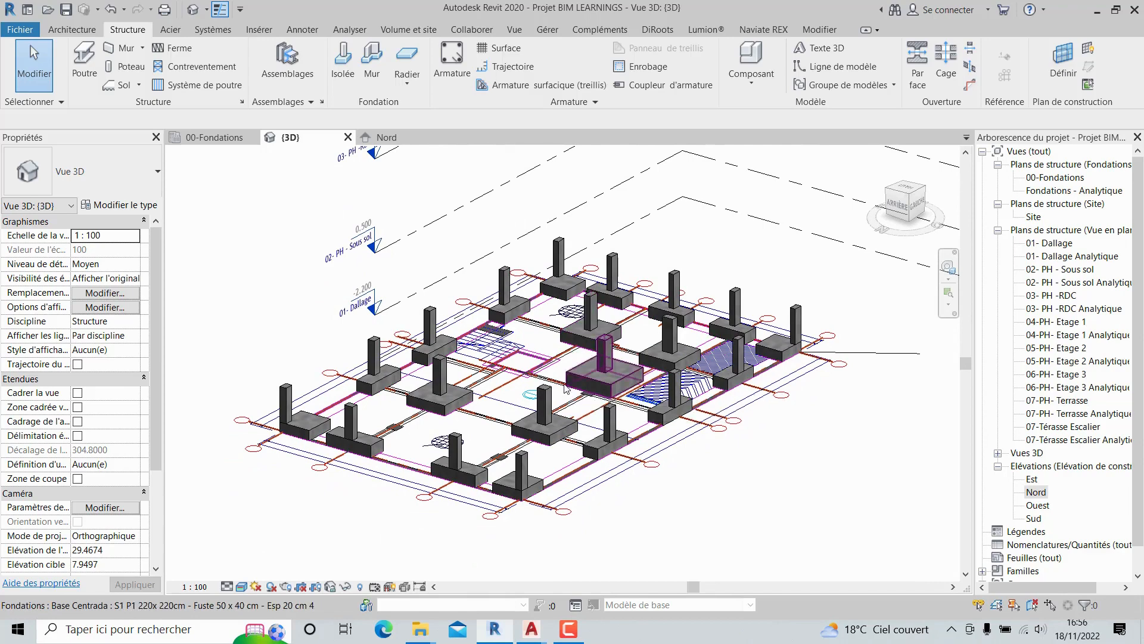
middle_drag(566, 385, 581, 352)
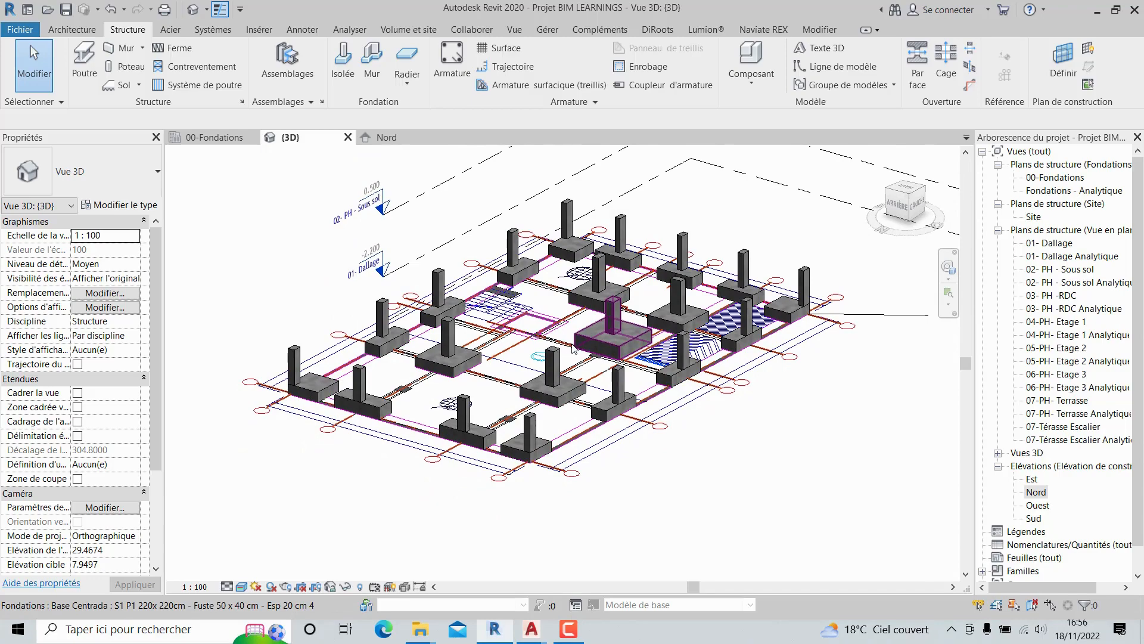
middle_drag(490, 327, 495, 355)
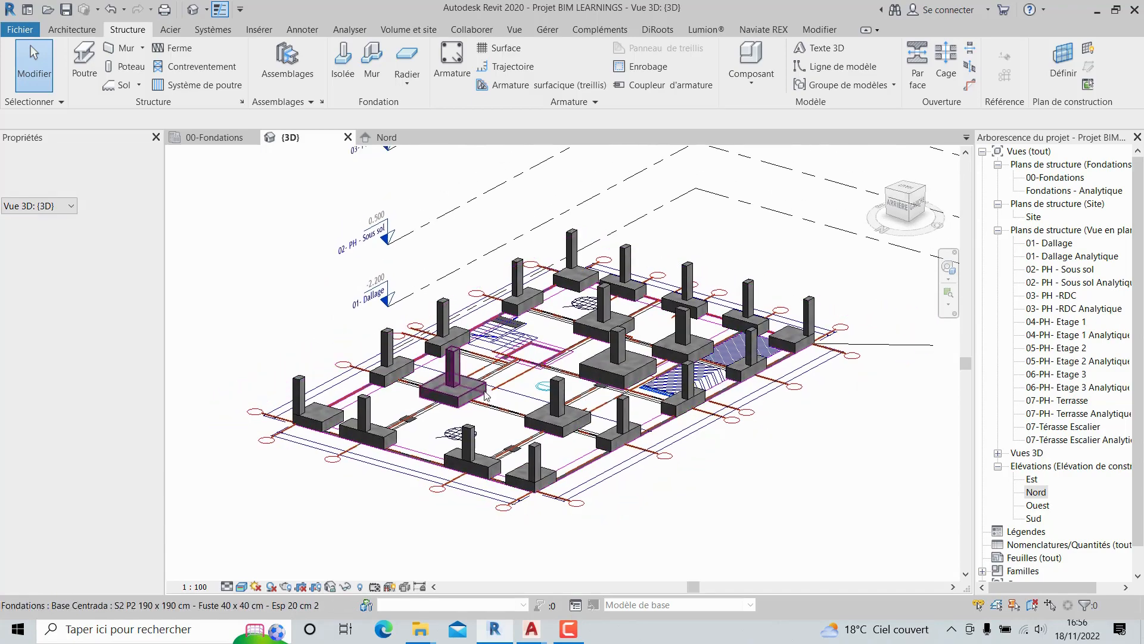
shift+middle_drag(488, 395, 752, 420)
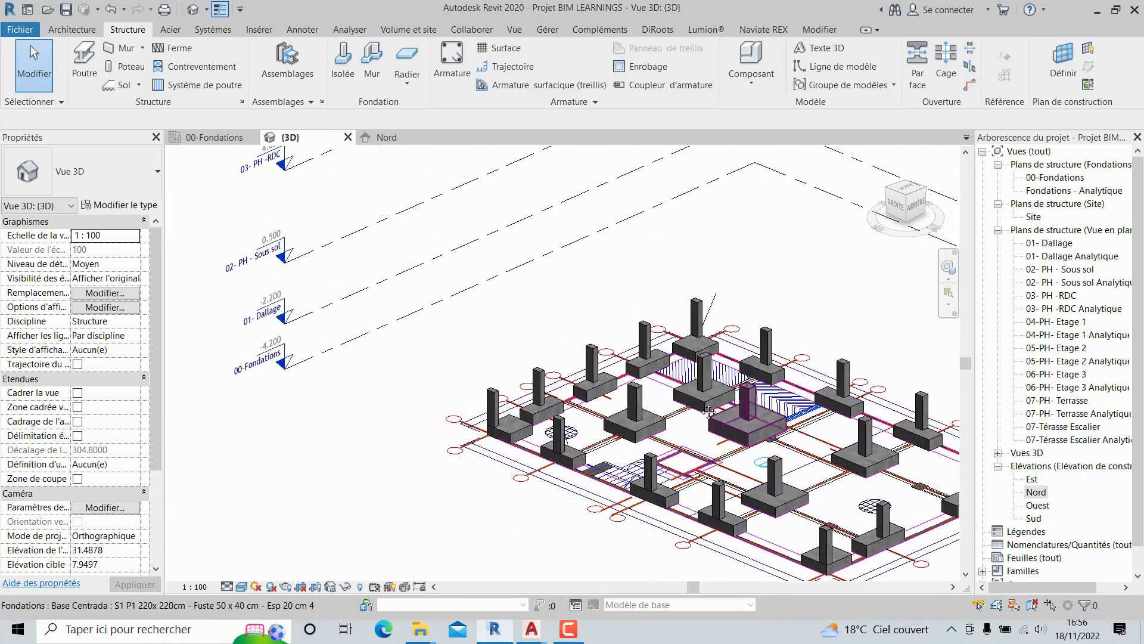
middle_drag(798, 458, 639, 404)
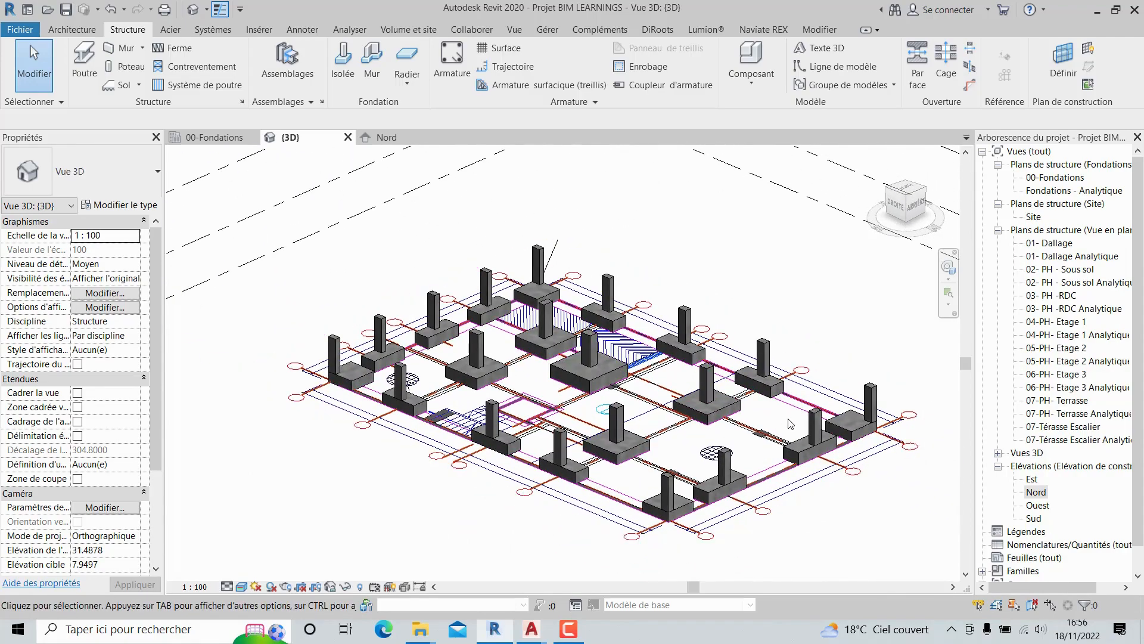
shift+middle_drag(791, 422, 888, 426)
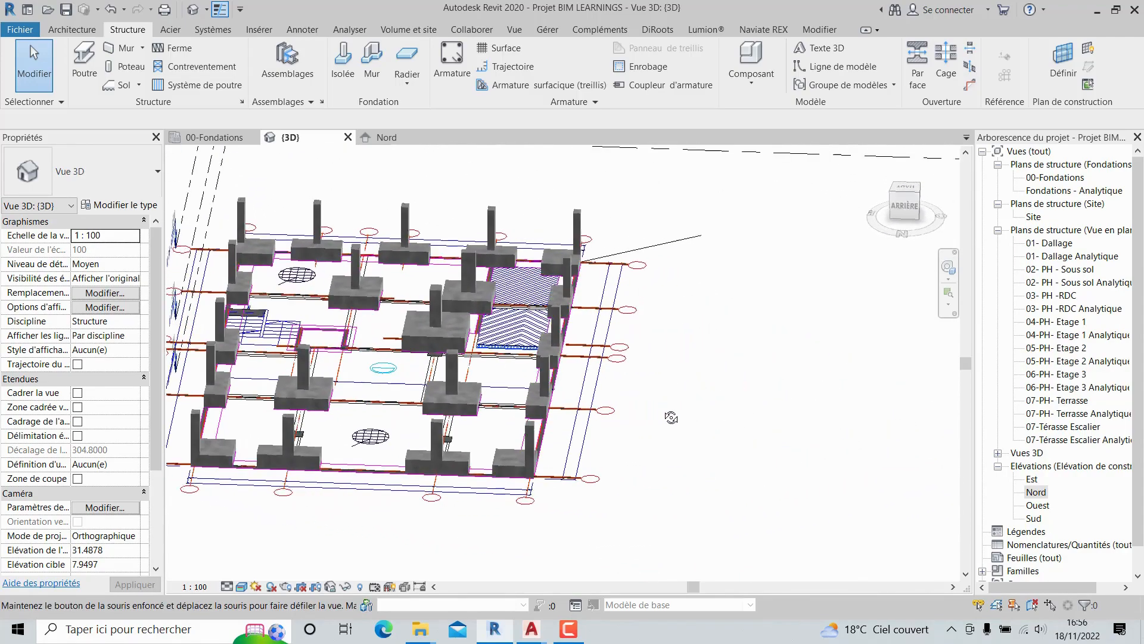